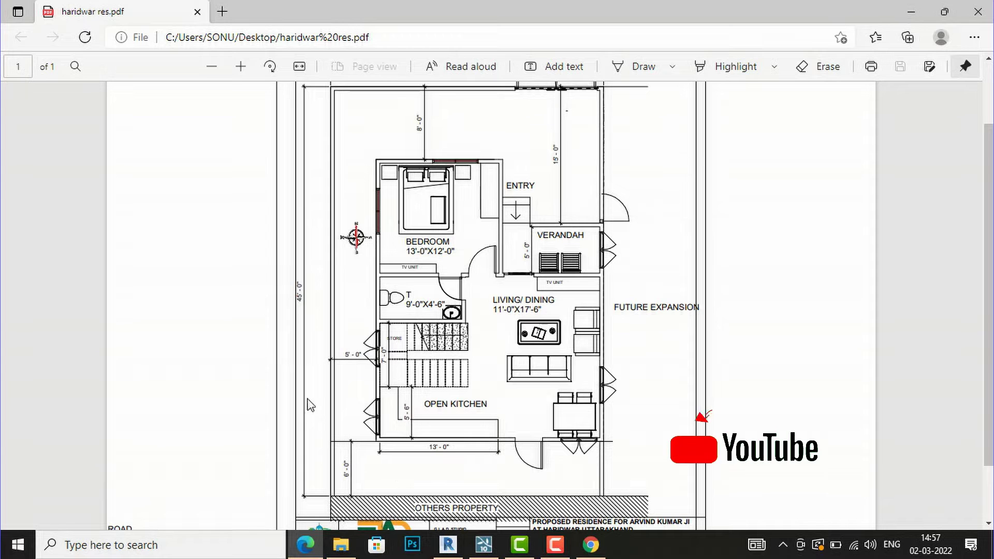
# - Examine the plot dimensions, setbacks and room layout of the ground floor plan in haridwar res.pdf
pyautogui.scroll(2, 302, 263)
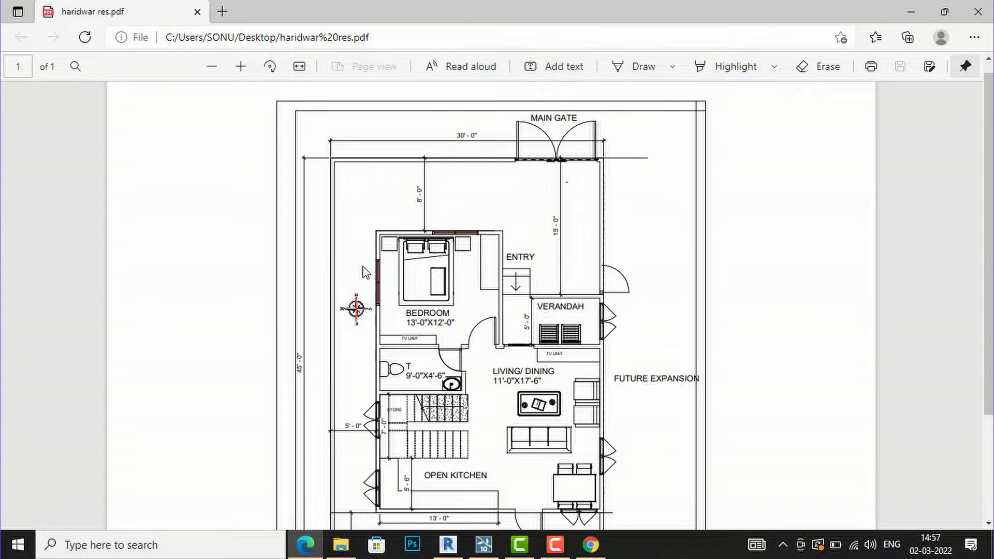
pyautogui.scroll(-2, 357, 259)
pyautogui.scroll(2, 473, 234)
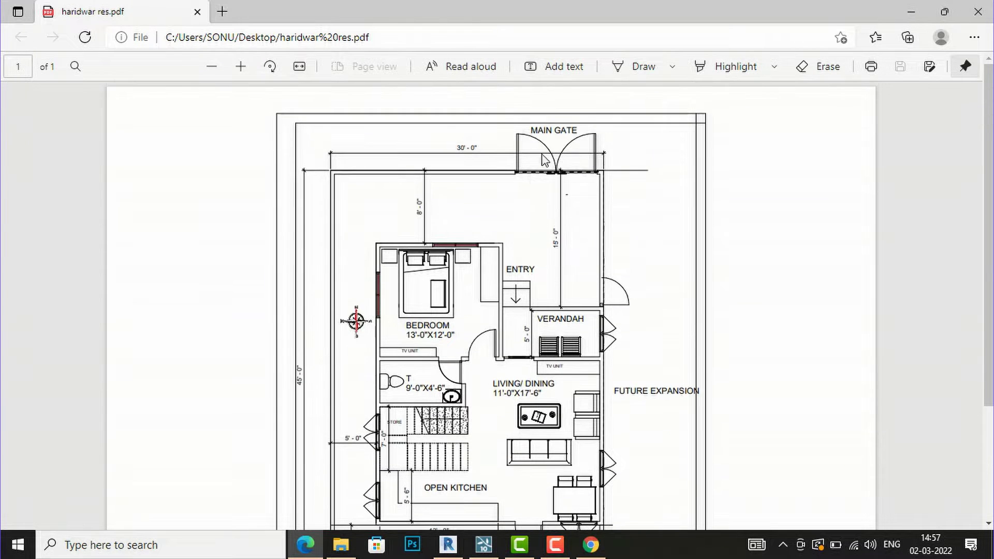
pyautogui.scroll(-3, 582, 180)
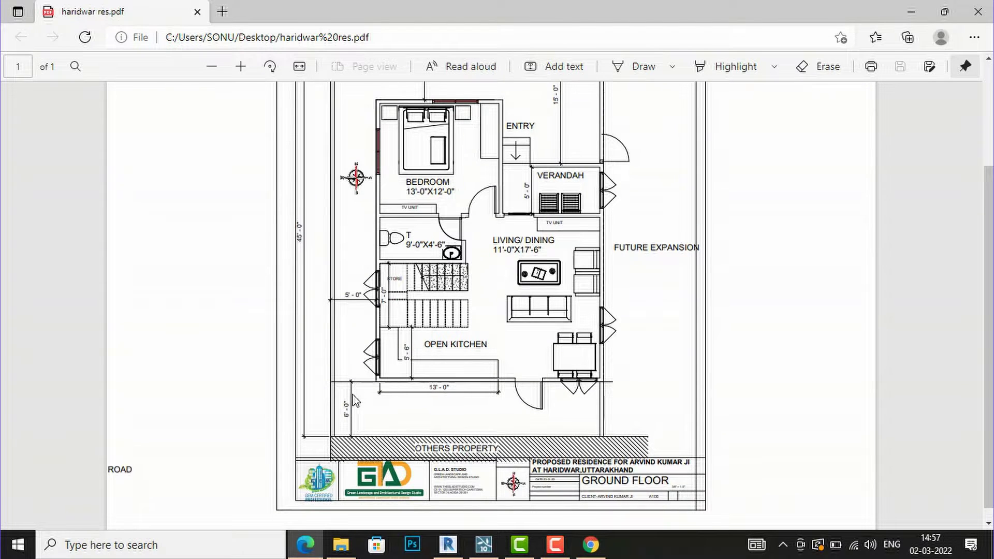
pyautogui.scroll(2, 355, 396)
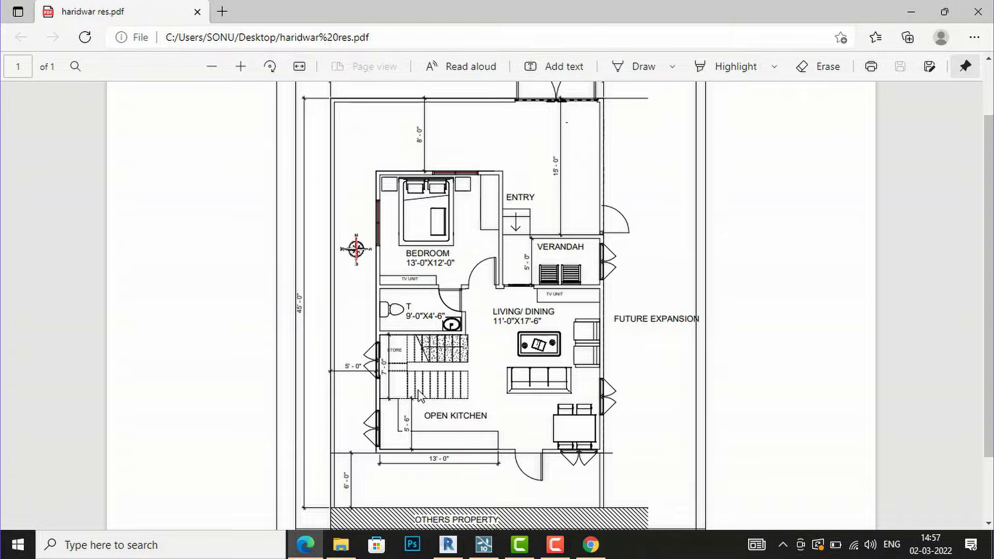
pyautogui.scroll(-2, 360, 414)
pyautogui.scroll(4, 407, 414)
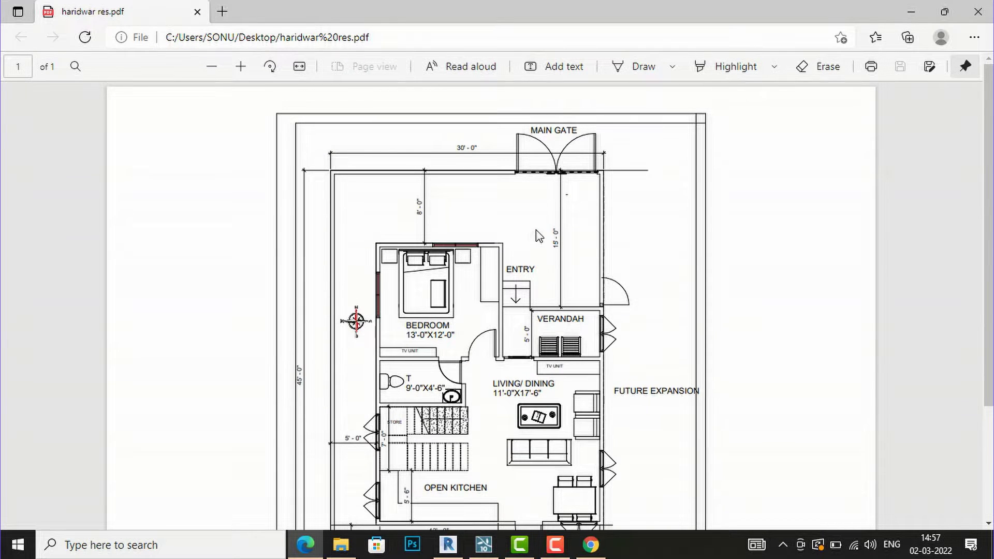
pyautogui.scroll(-2, 536, 231)
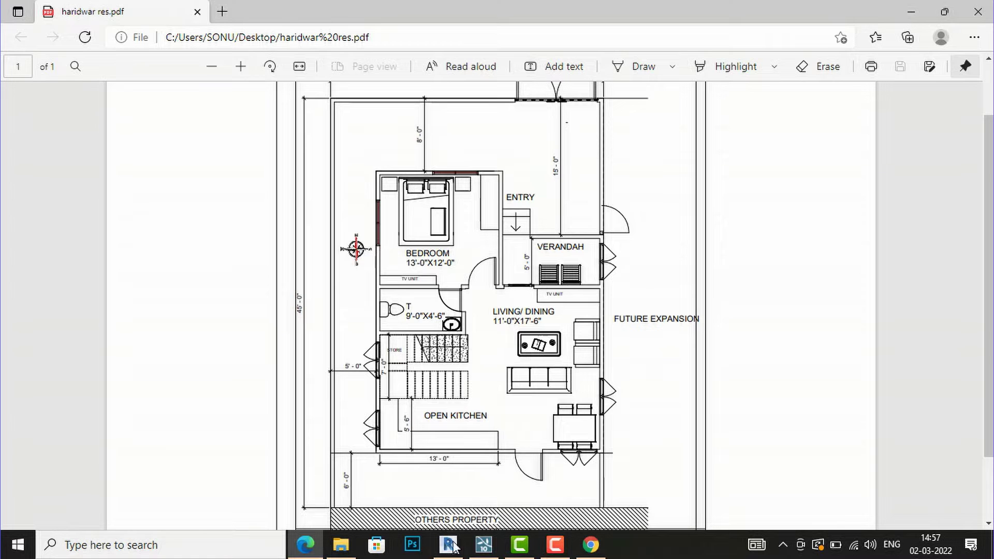
# - Switch to Revit and create a new project from the Architectural Template
pyautogui.moveTo(454, 552)
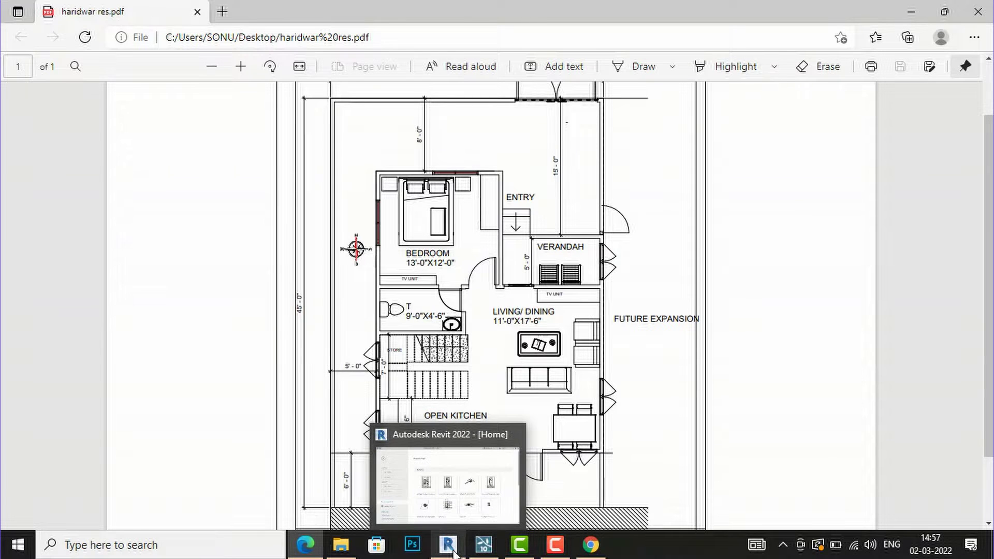
pyautogui.click(454, 552)
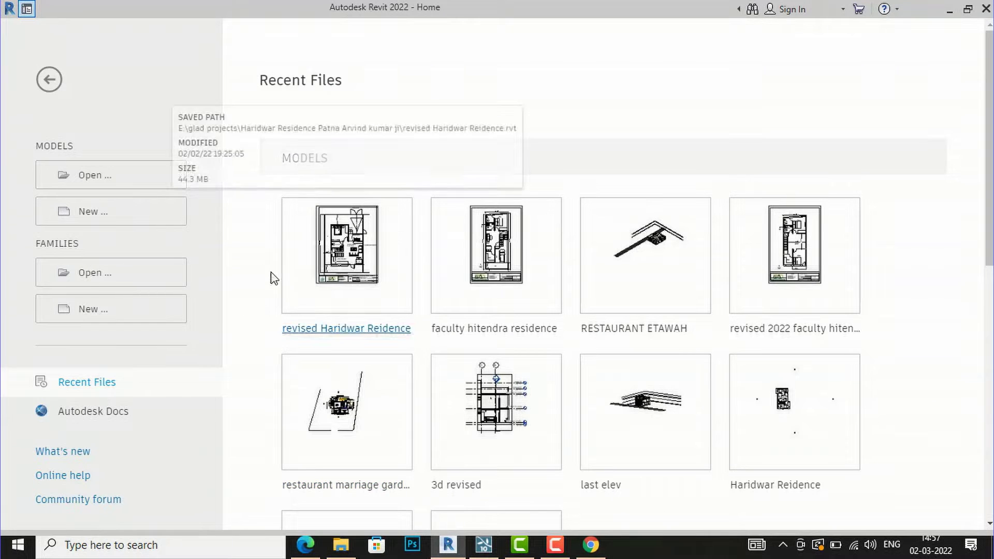
pyautogui.click(87, 217)
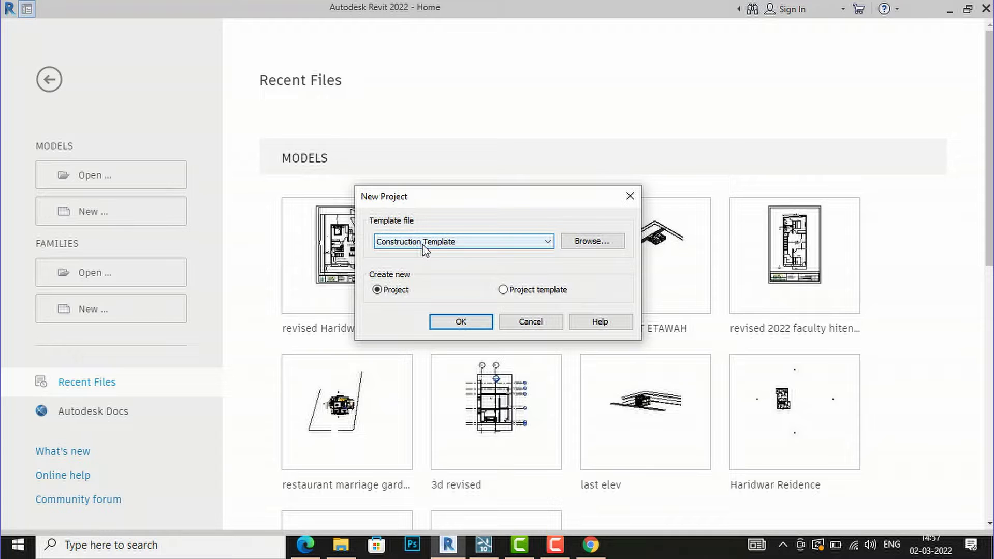
pyautogui.click(425, 248)
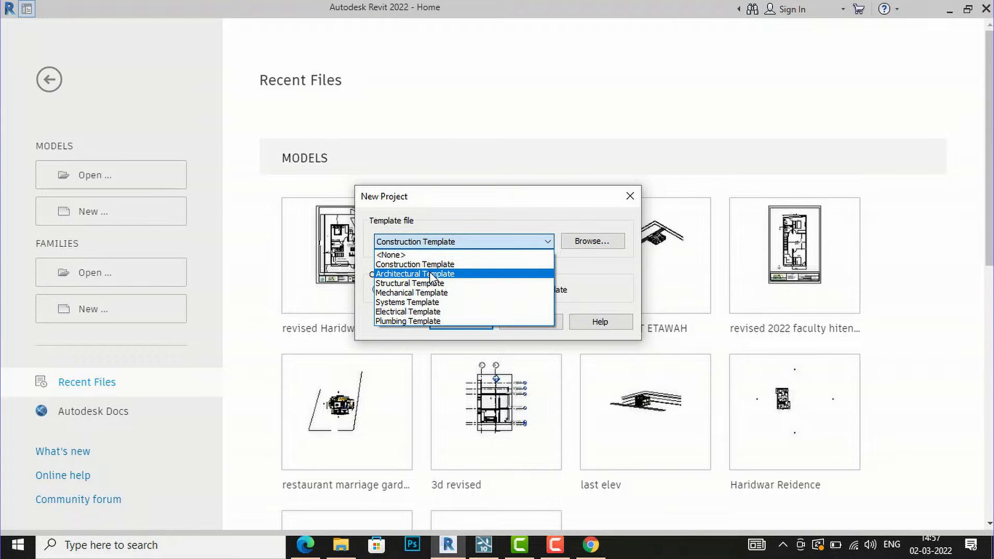
pyautogui.click(431, 275)
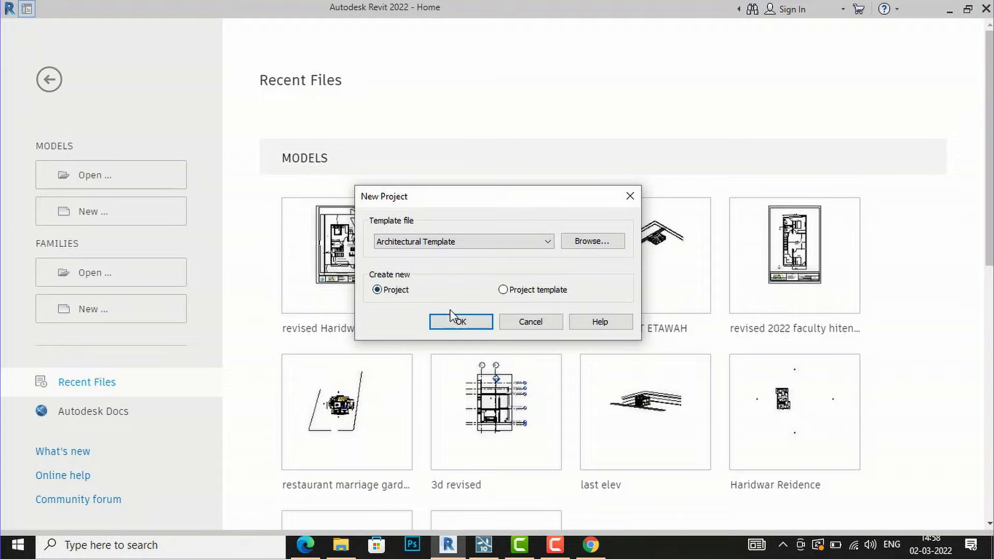
pyautogui.click(460, 323)
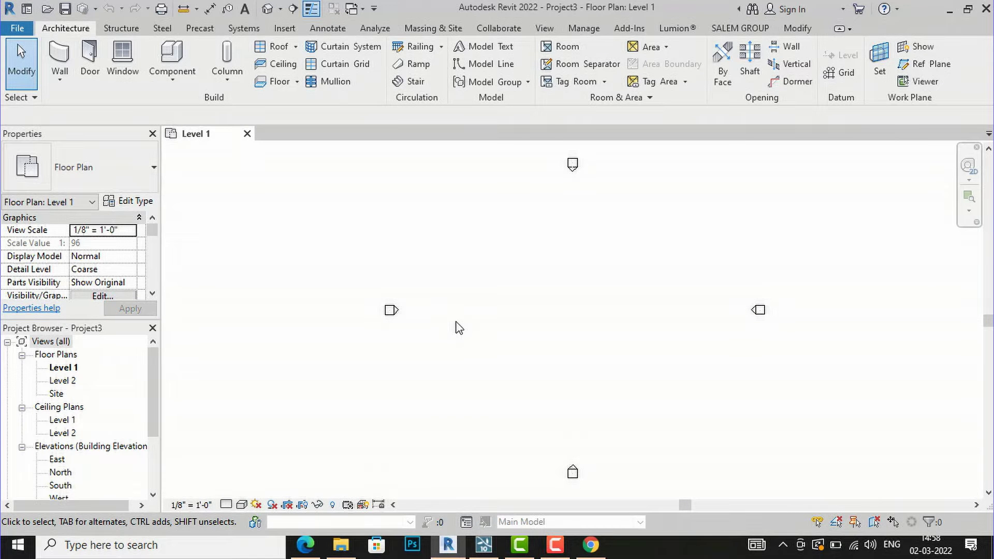
# - Review the project units and the existing levels in the East elevation
pyautogui.press('u')
pyautogui.press('n')
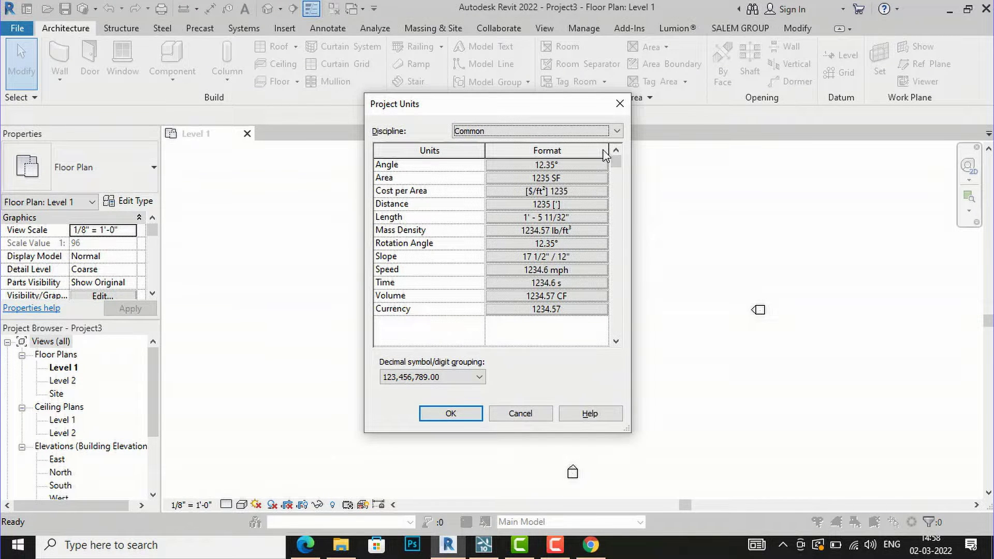
pyautogui.click(620, 103)
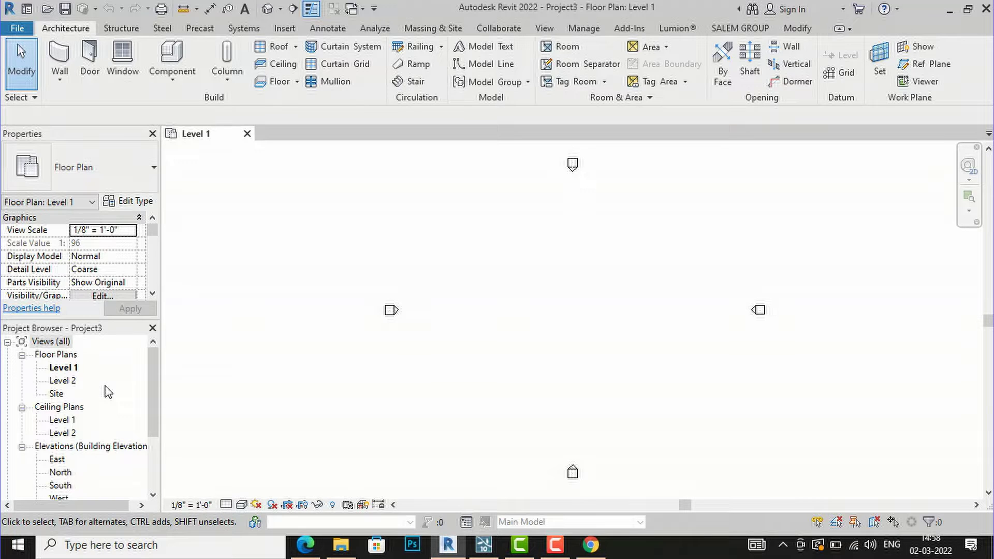
pyautogui.doubleClick(57, 460)
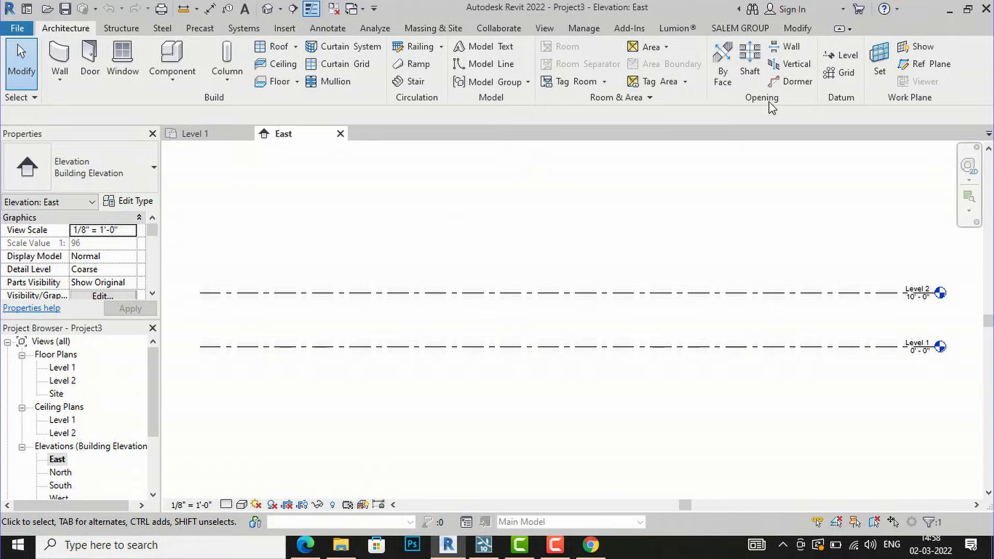
pyautogui.click(847, 57)
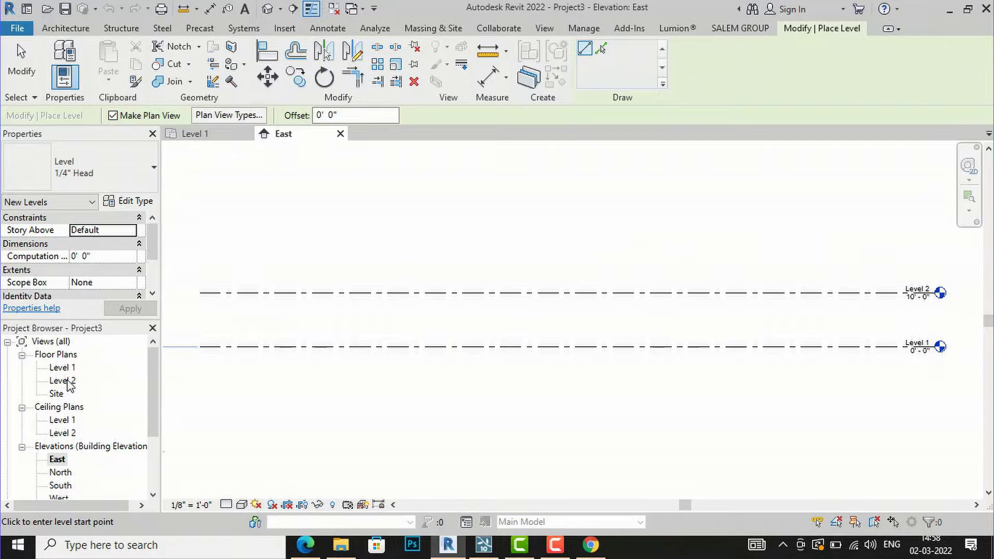
# - Open the Site floor plan and check the plot against the PDF ground floor plan
pyautogui.doubleClick(57, 395)
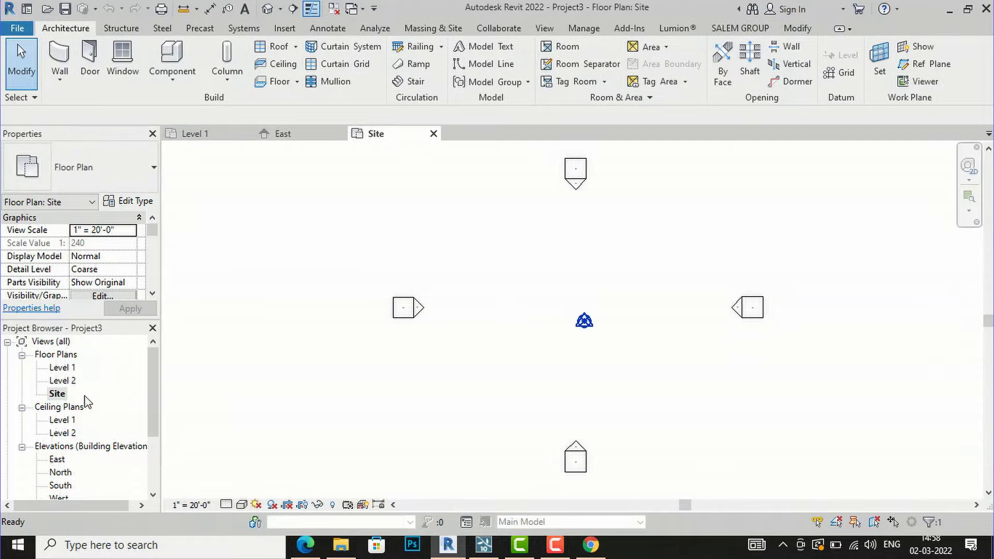
pyautogui.scroll(1, 777, 361)
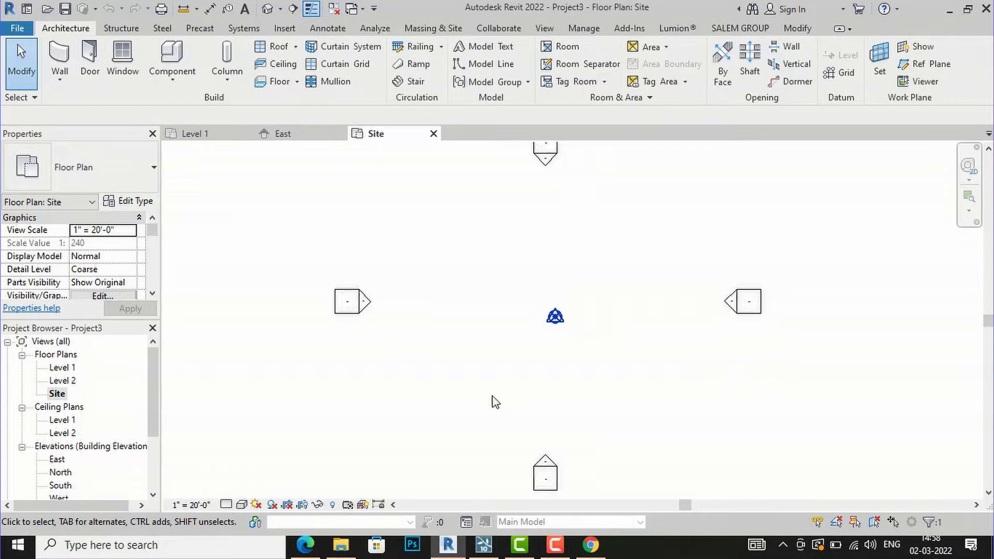
pyautogui.scroll(-1, 387, 408)
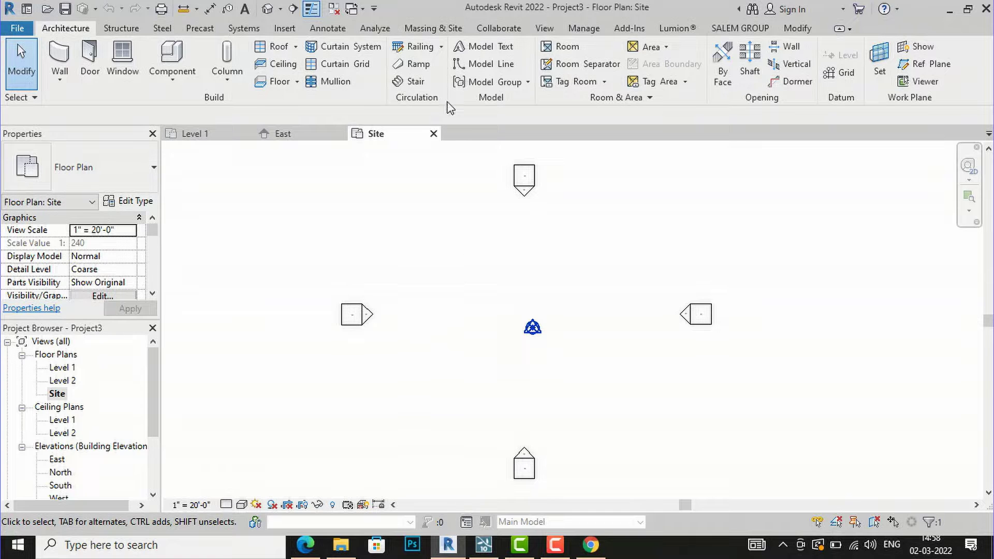
pyautogui.click(421, 30)
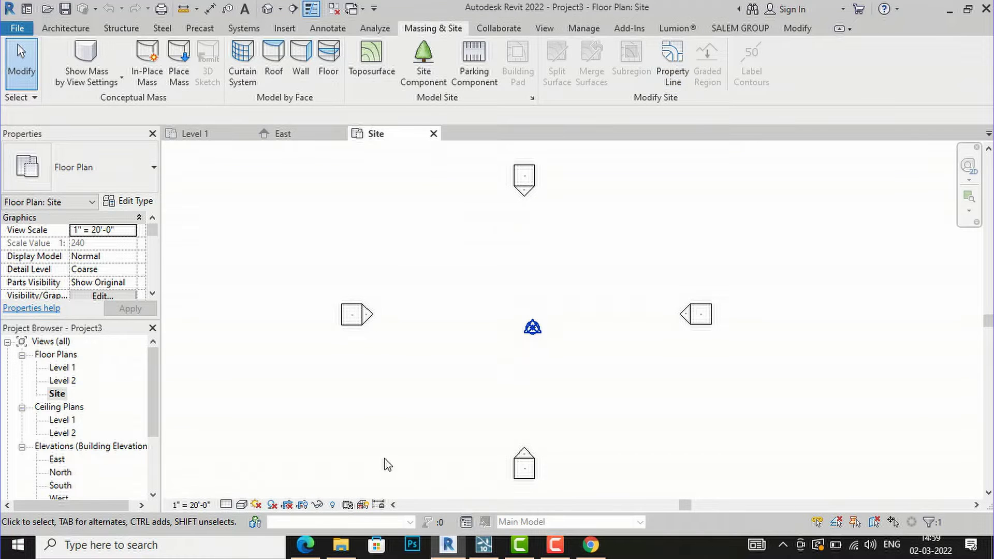
pyautogui.click(309, 543)
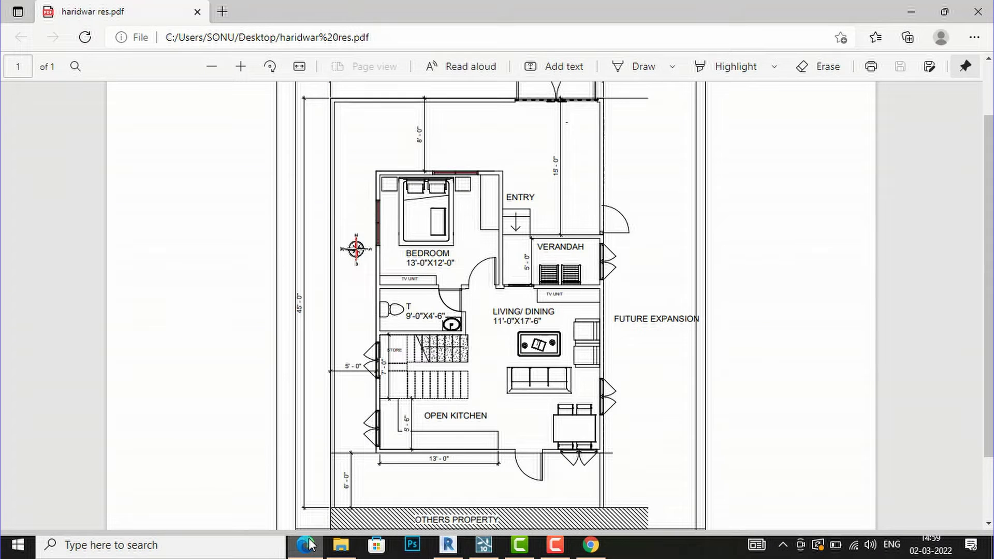
pyautogui.click(309, 543)
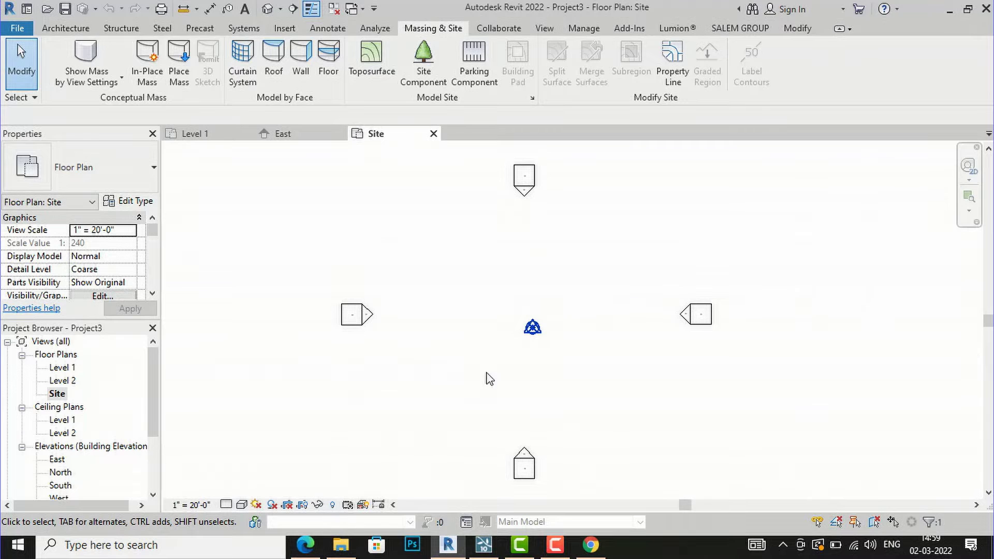
# - Create a closed rectangular property line by sketching, 30' wide and 45' long, and finish the sketch
pyautogui.click(675, 74)
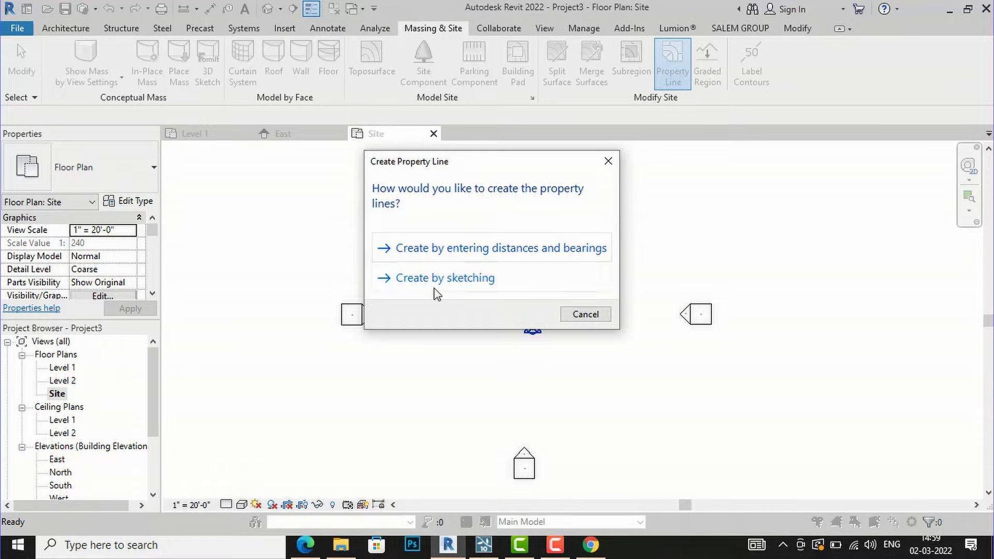
pyautogui.click(462, 279)
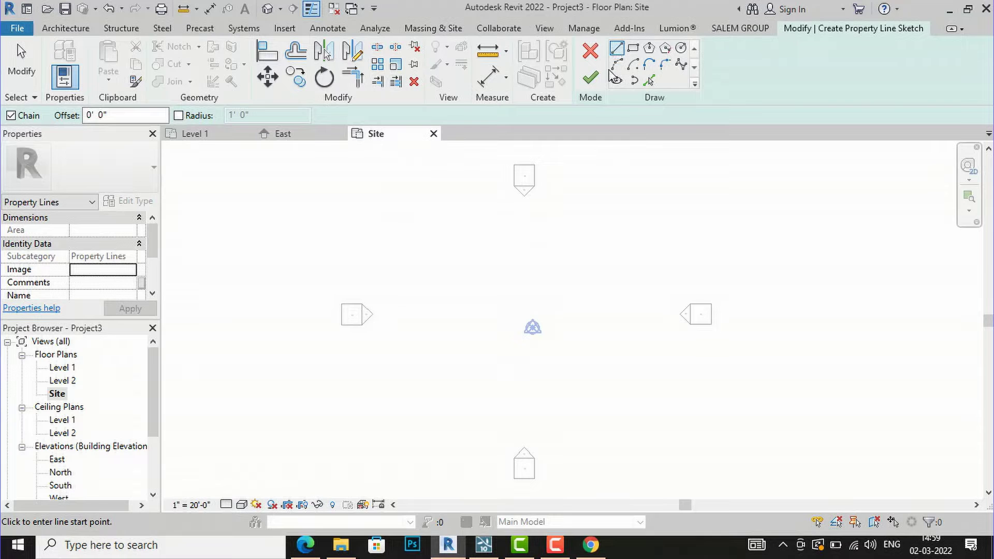
pyautogui.click(441, 251)
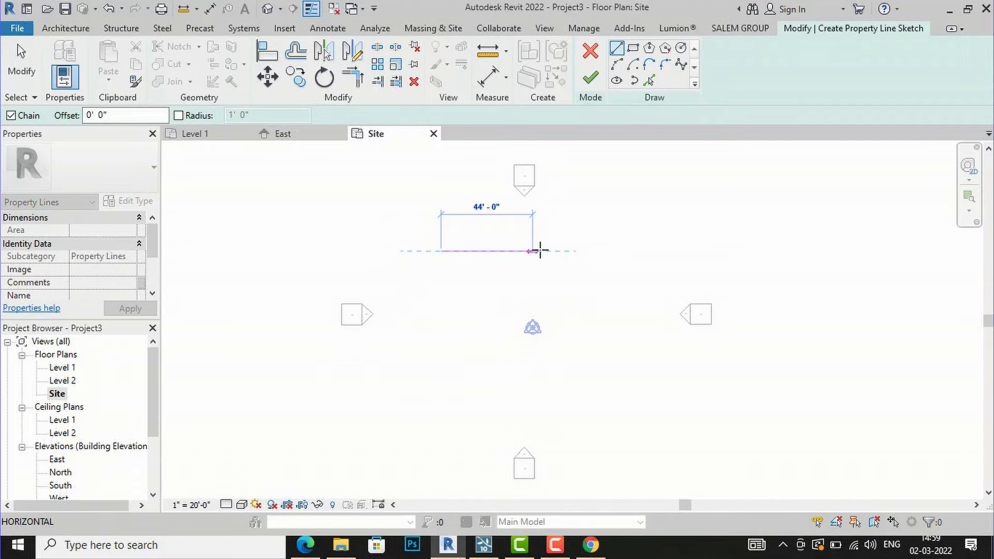
pyautogui.write("30'")
pyautogui.press('Return')
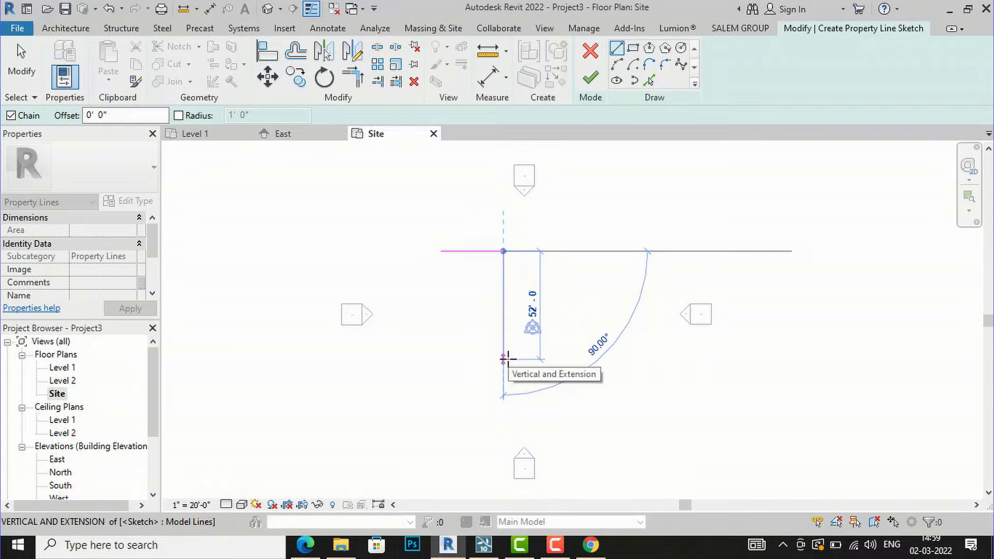
pyautogui.write('45')
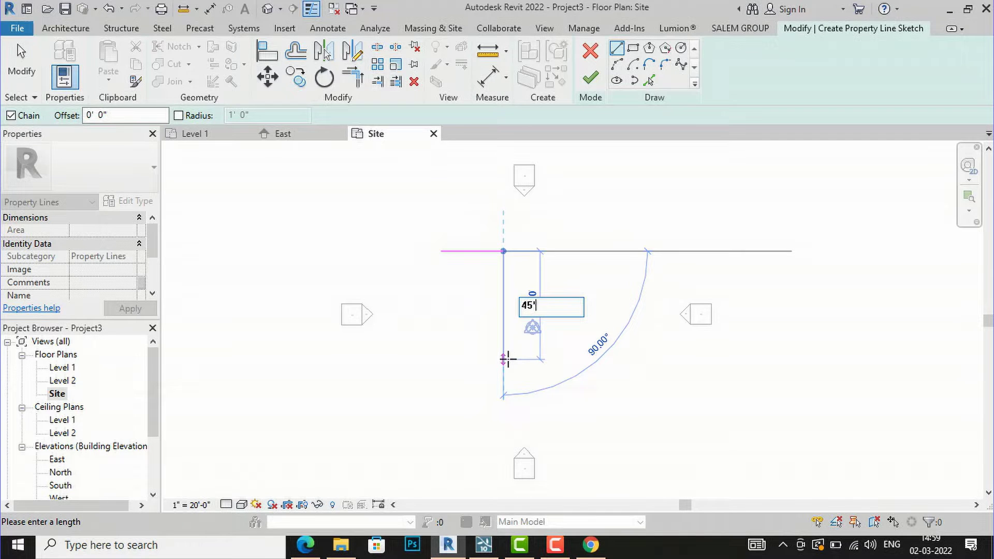
pyautogui.write("'")
pyautogui.press('Return')
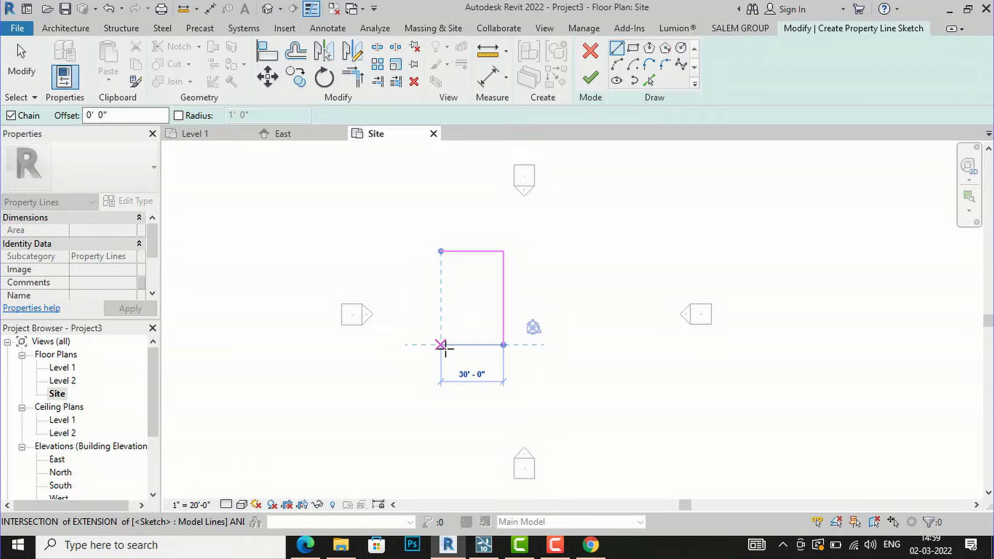
pyautogui.click(440, 344)
pyautogui.click(440, 251)
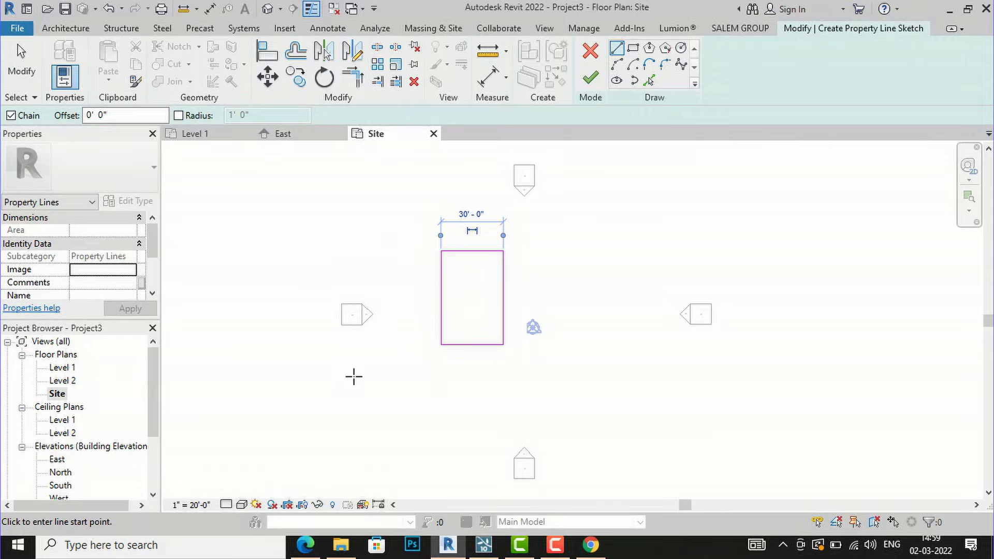
pyautogui.scroll(1, 506, 304)
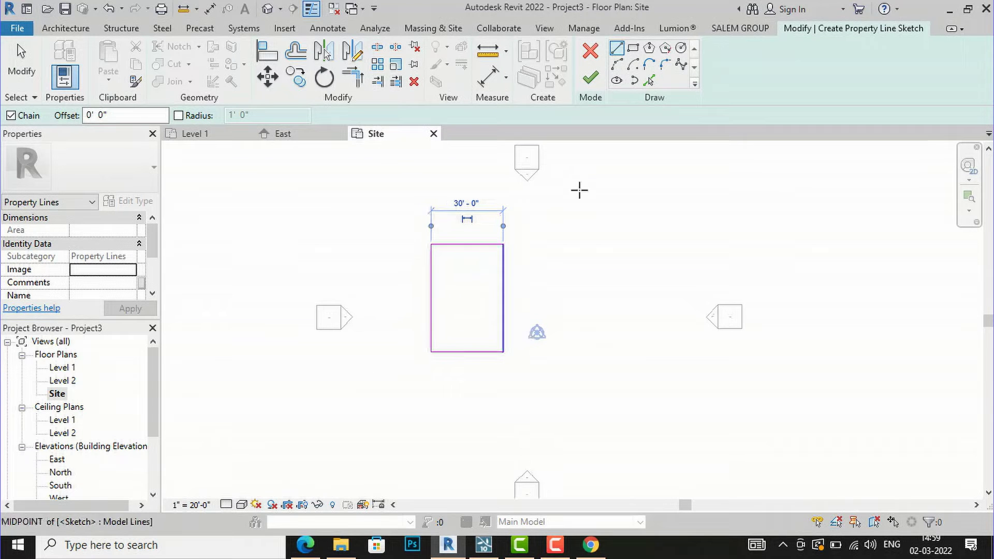
pyautogui.click(590, 78)
# - Create a toposurface from points at the four corners of the property line at 0' 0" absolute elevation, and finish the surface
pyautogui.scroll(1, 555, 300)
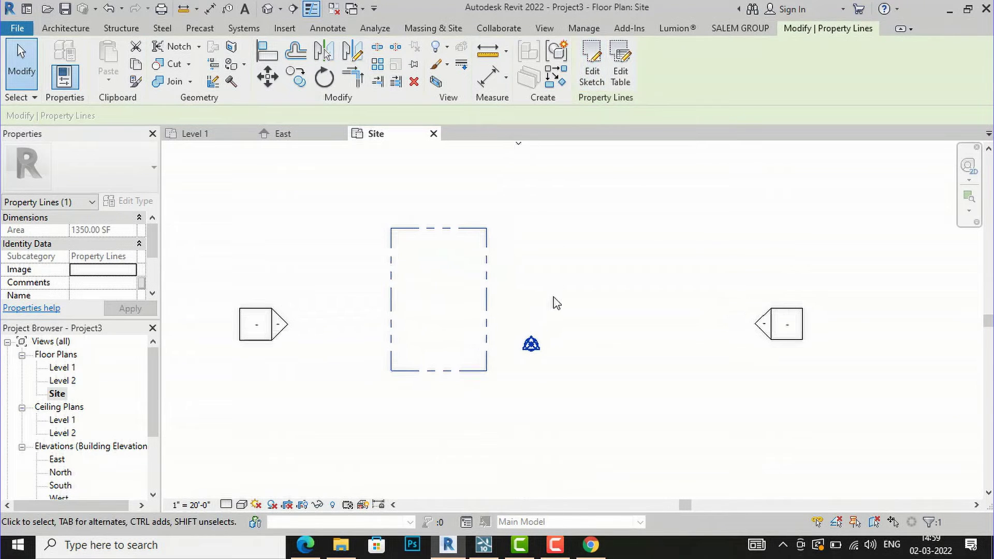
pyautogui.scroll(1, 555, 302)
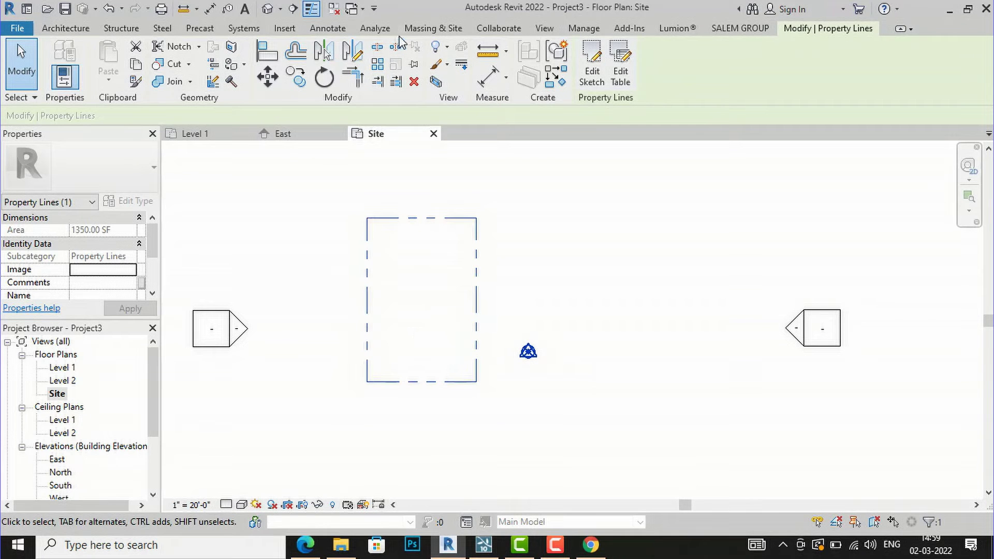
pyautogui.click(414, 29)
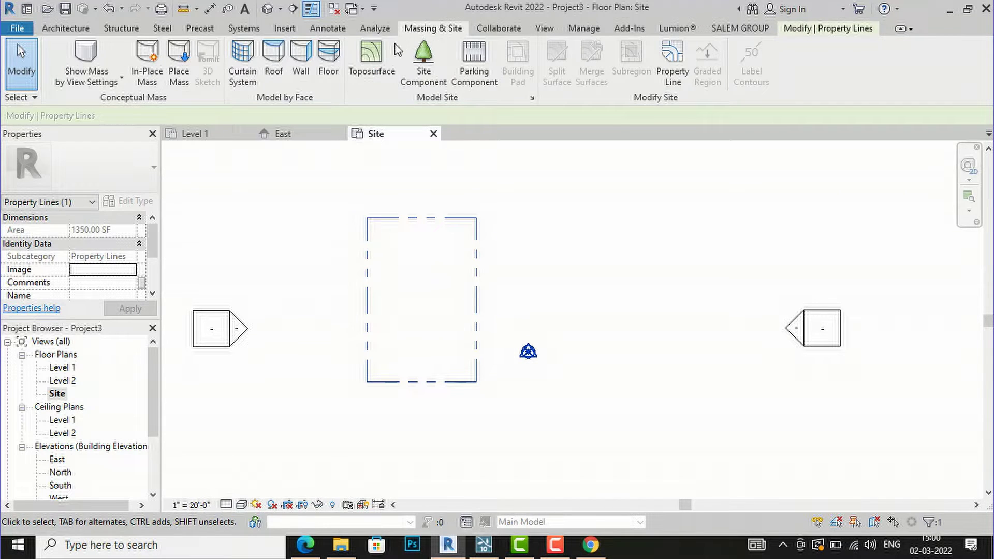
pyautogui.click(371, 52)
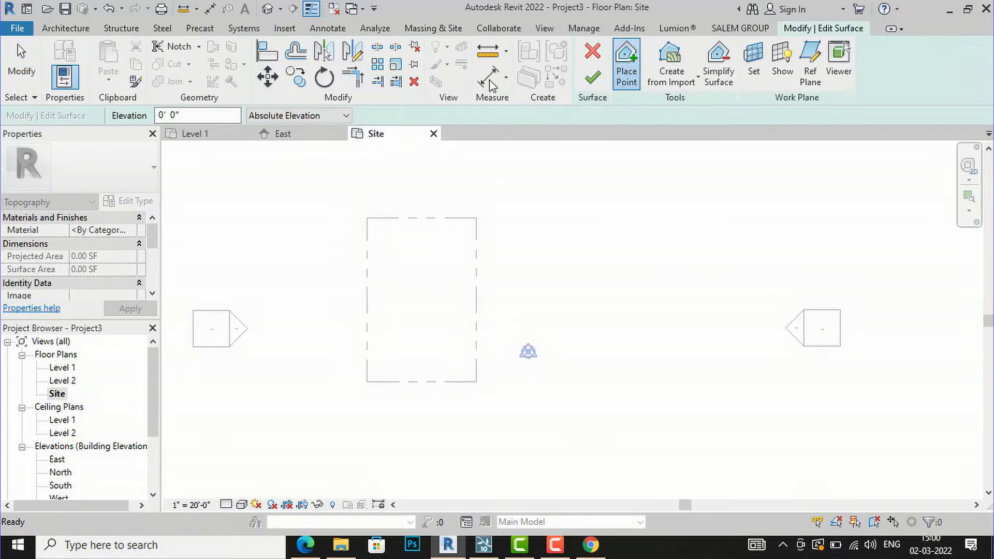
pyautogui.click(367, 218)
pyautogui.click(476, 218)
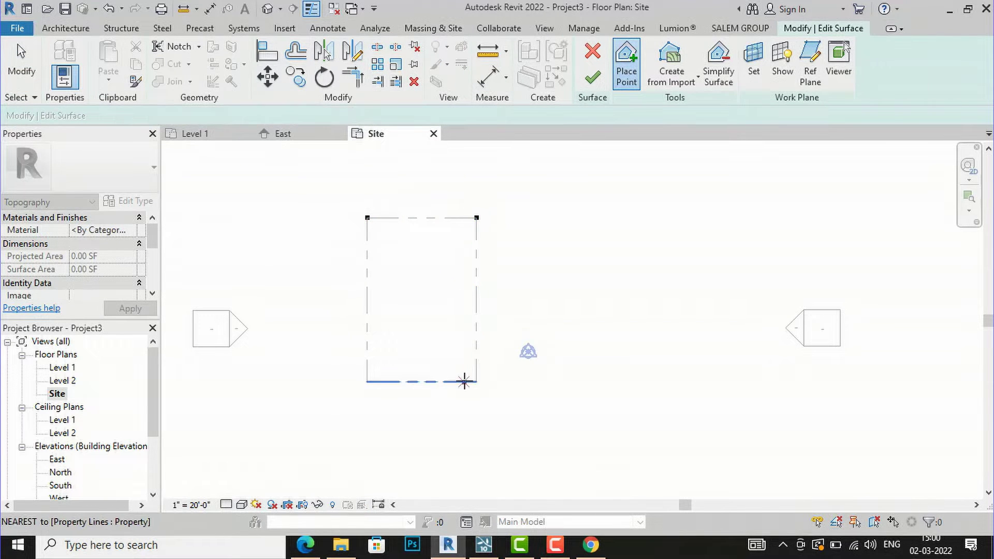
pyautogui.click(476, 381)
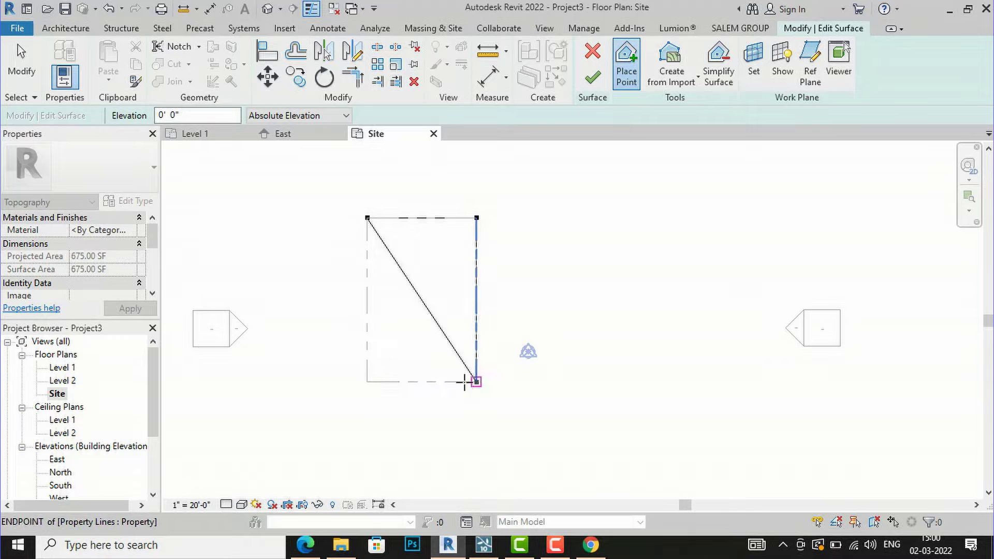
pyautogui.click(367, 381)
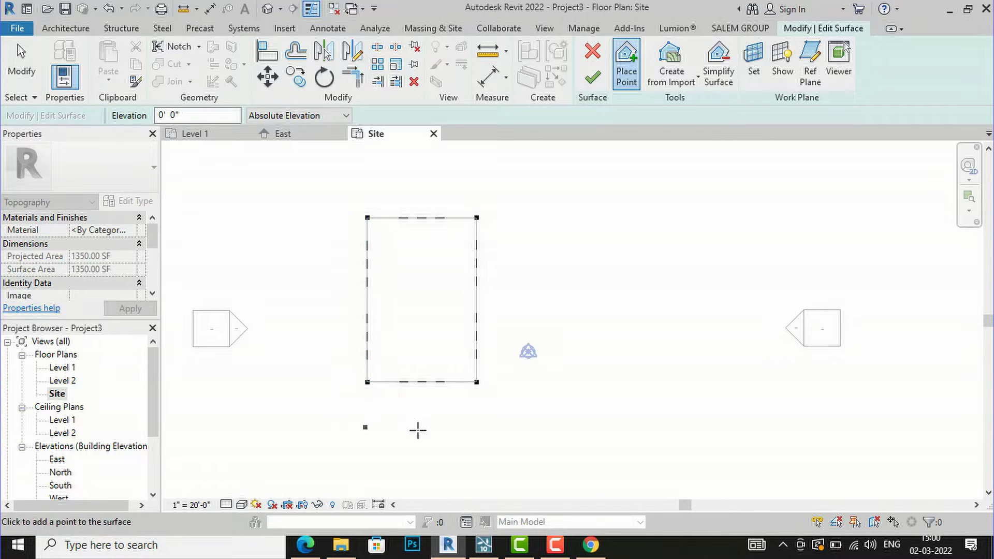
pyautogui.click(592, 78)
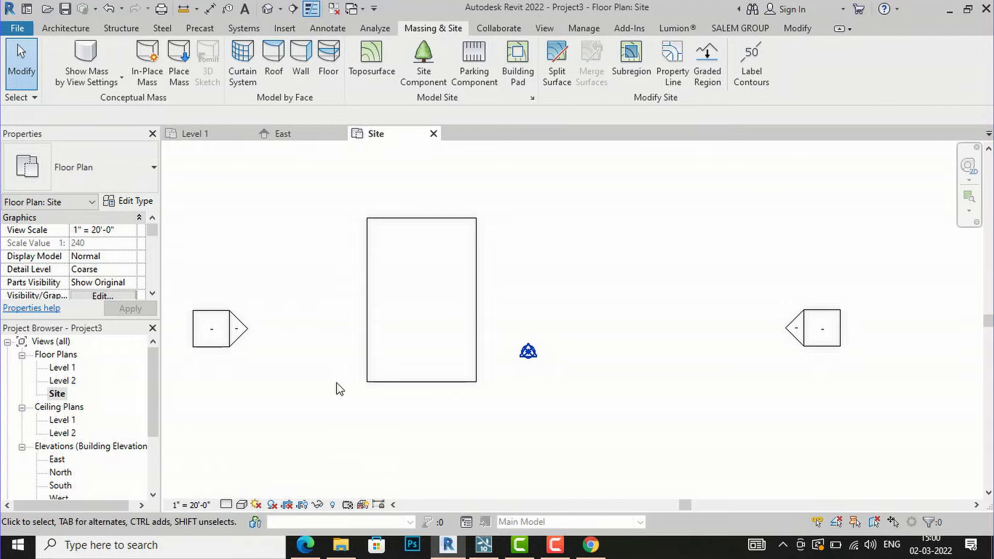
# - Preview the toposurface in the Realistic visual style and return the Site view to Hidden Line
pyautogui.click(242, 505)
pyautogui.click(264, 489)
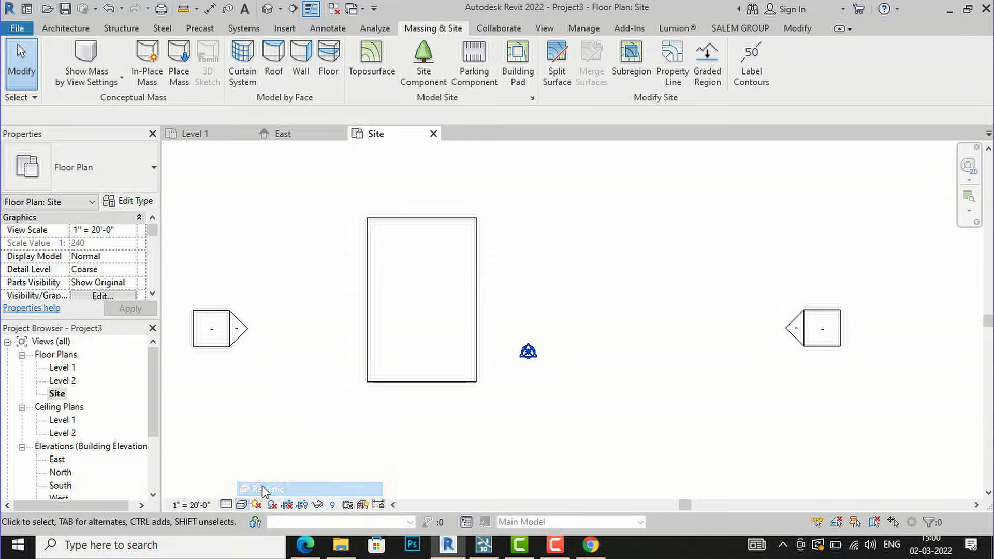
pyautogui.scroll(2, 421, 289)
pyautogui.scroll(1, 421, 282)
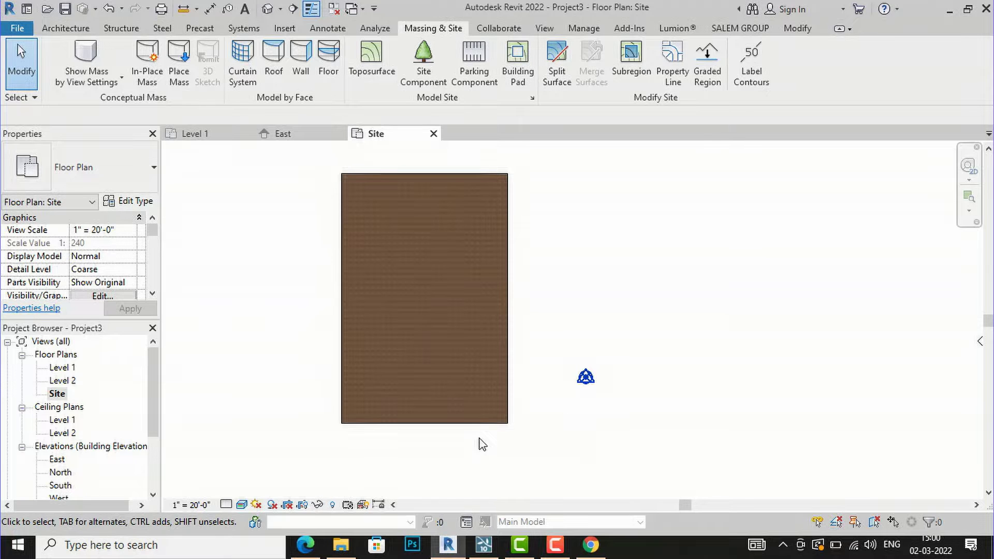
pyautogui.scroll(-1, 481, 445)
pyautogui.click(242, 504)
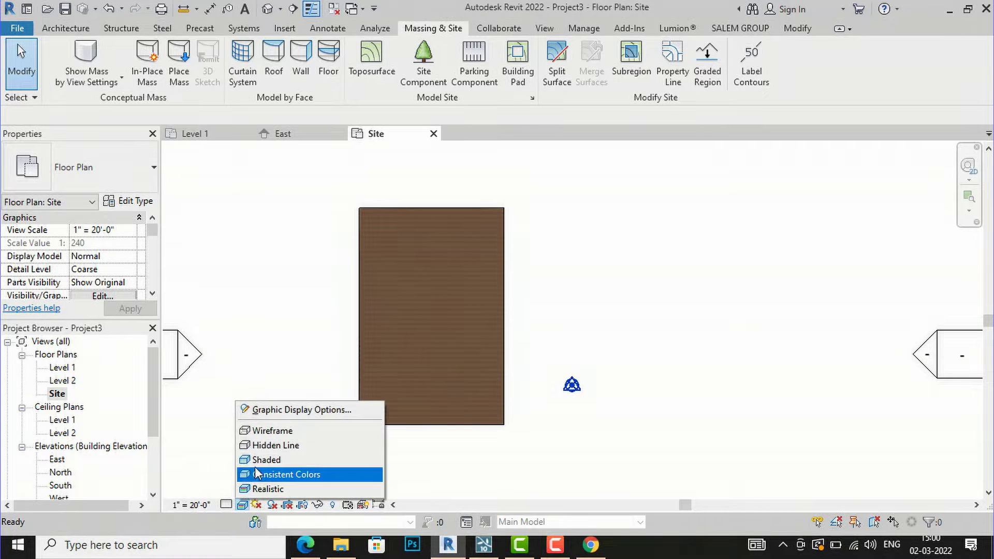
pyautogui.click(269, 445)
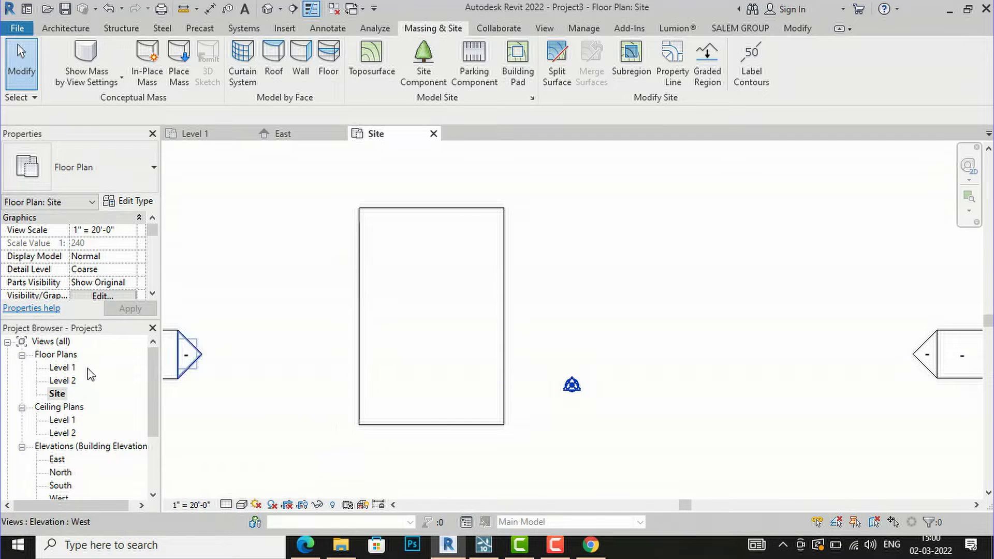
# - Open the Level 1 floor plan and start an architectural wall with the Generic - 5" basic wall type
pyautogui.doubleClick(61, 368)
pyautogui.scroll(2, 647, 228)
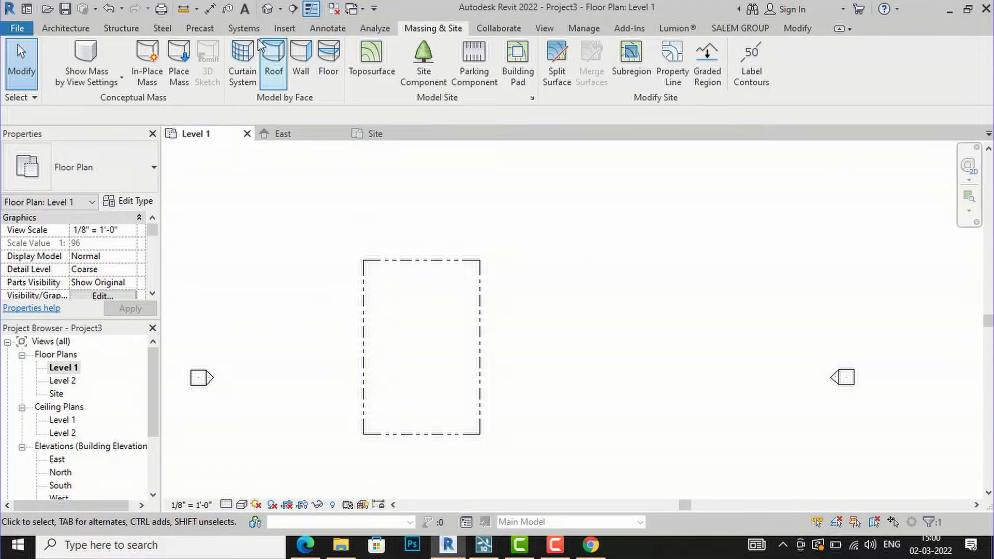
pyautogui.click(65, 28)
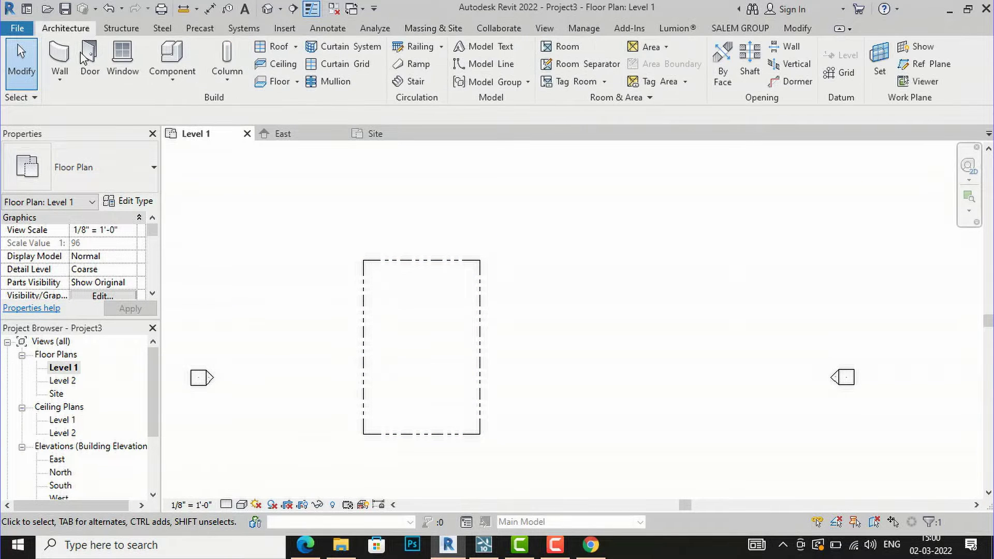
pyautogui.click(71, 86)
pyautogui.click(82, 104)
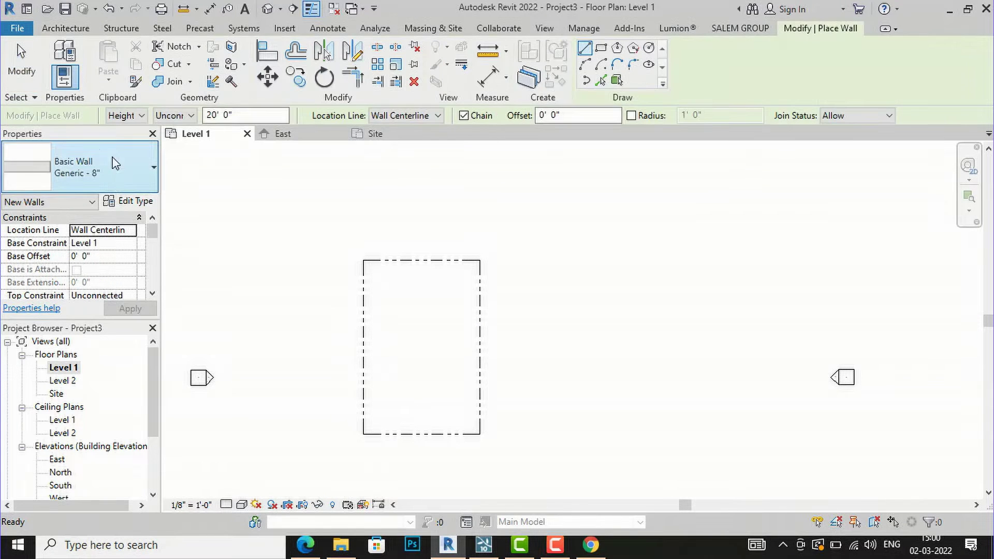
pyautogui.click(115, 164)
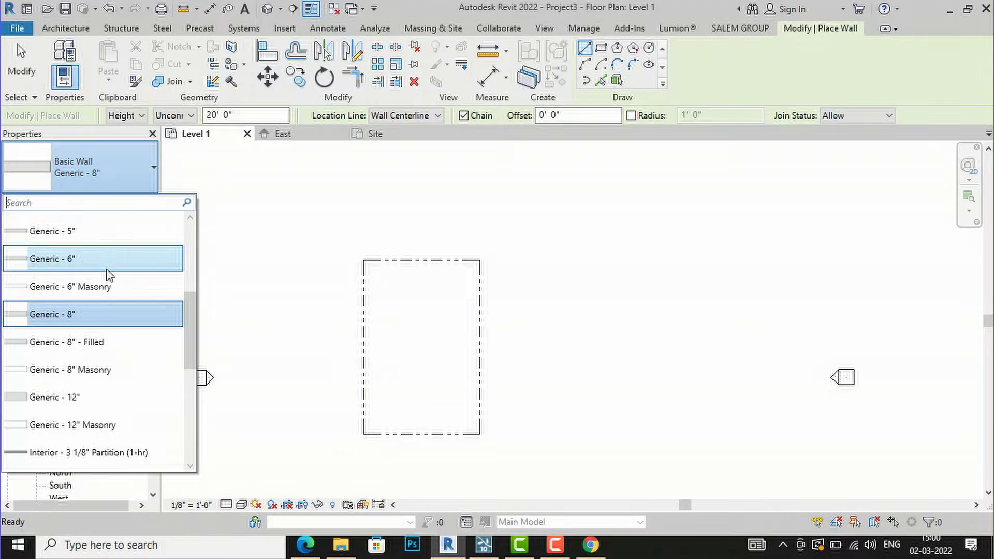
pyautogui.click(106, 240)
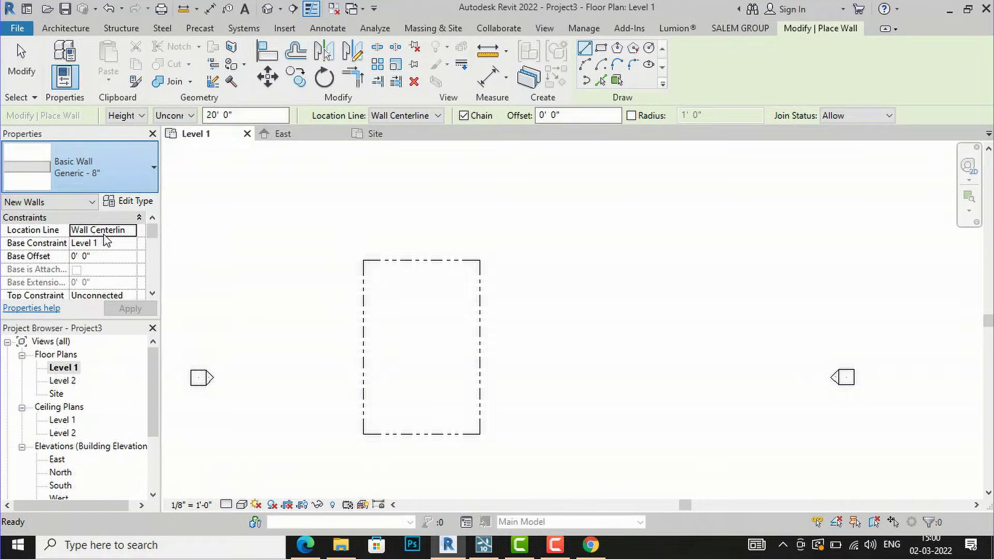
# - Edit the structure of the Generic - 5" wall type and create a new material for its Structure [1] layer
pyautogui.click(124, 207)
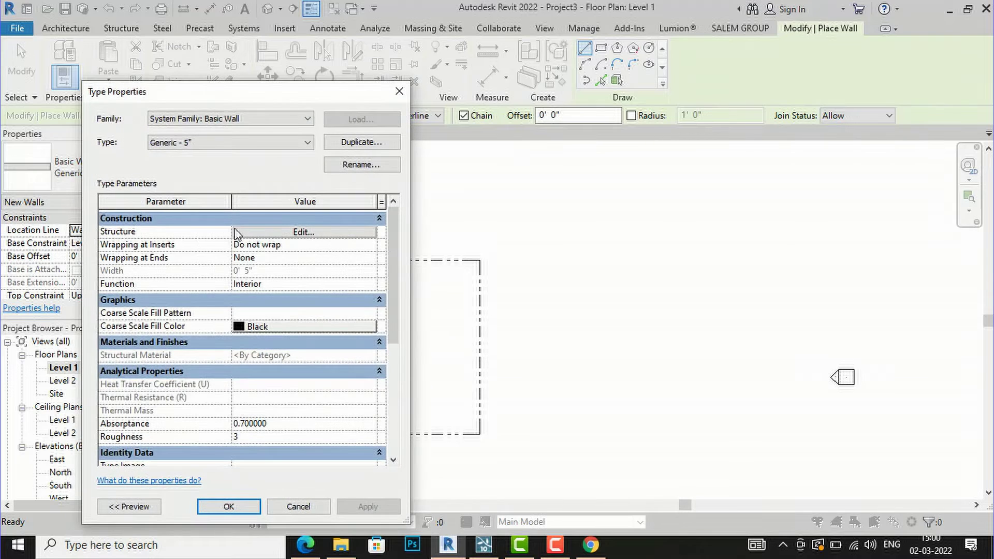
pyautogui.click(267, 233)
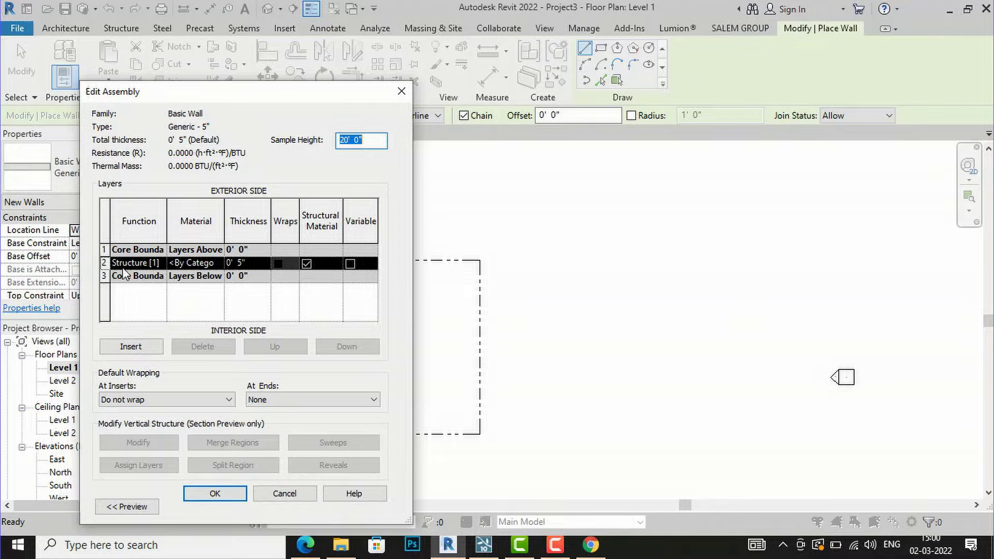
pyautogui.click(222, 264)
pyautogui.click(219, 263)
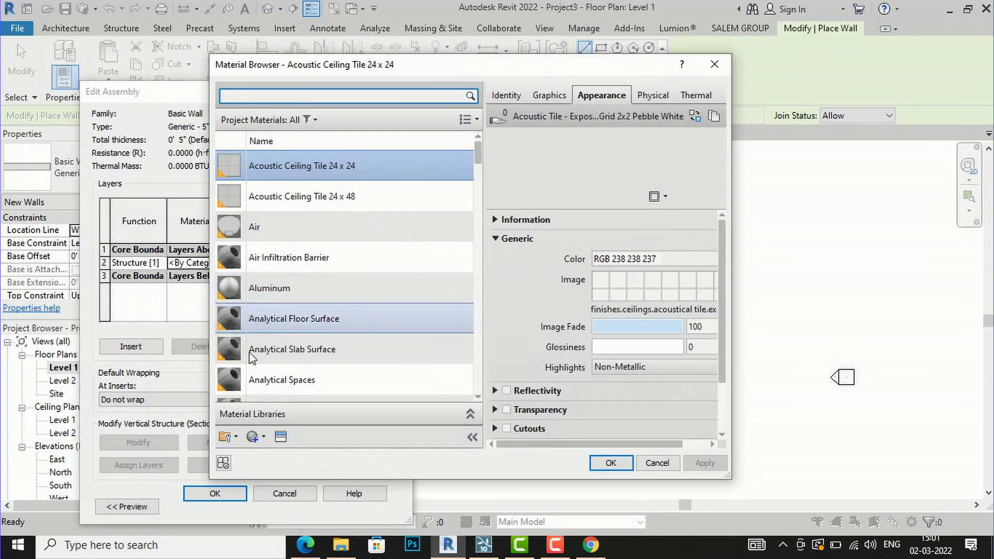
pyautogui.click(264, 437)
pyautogui.click(270, 455)
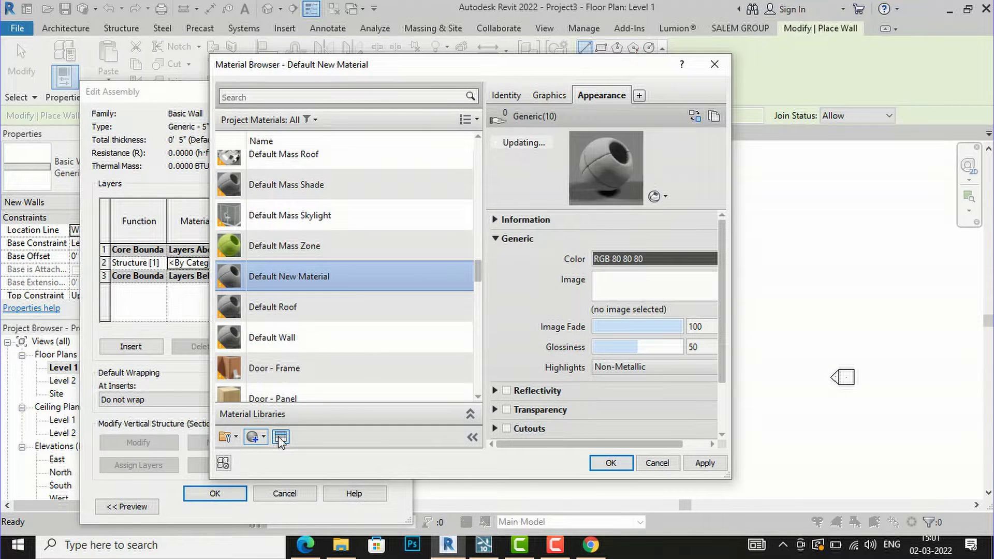
# - Search the appearance assets for WALL PAINT and give the new material the Brindle wall paint from the Appearance Library
pyautogui.click(280, 437)
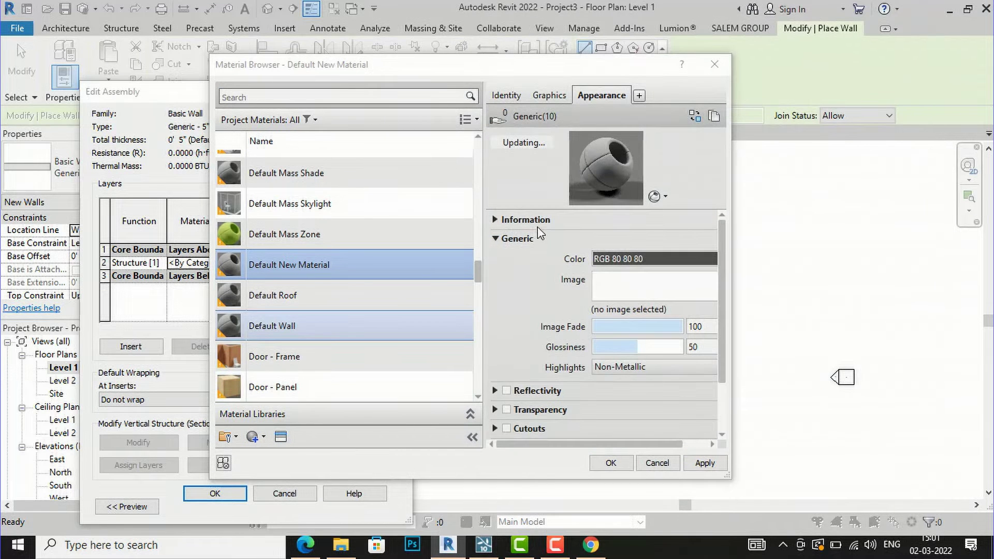
pyautogui.click(280, 437)
pyautogui.click(598, 42)
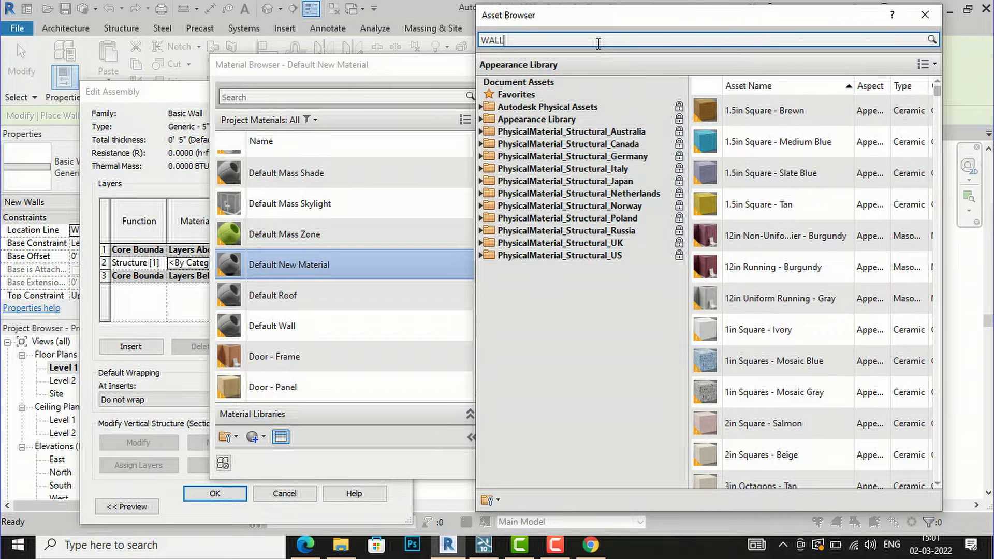
pyautogui.press('Return')
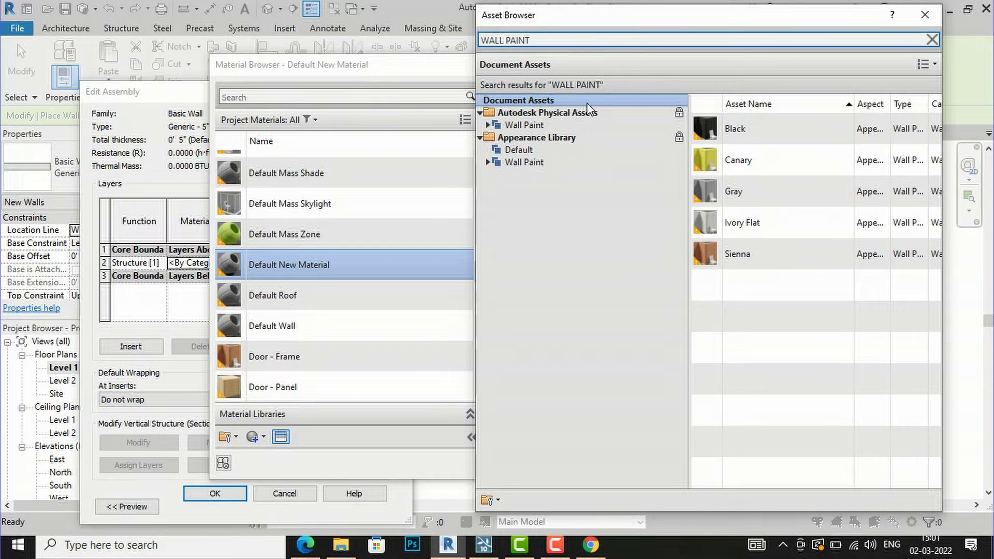
pyautogui.click(524, 162)
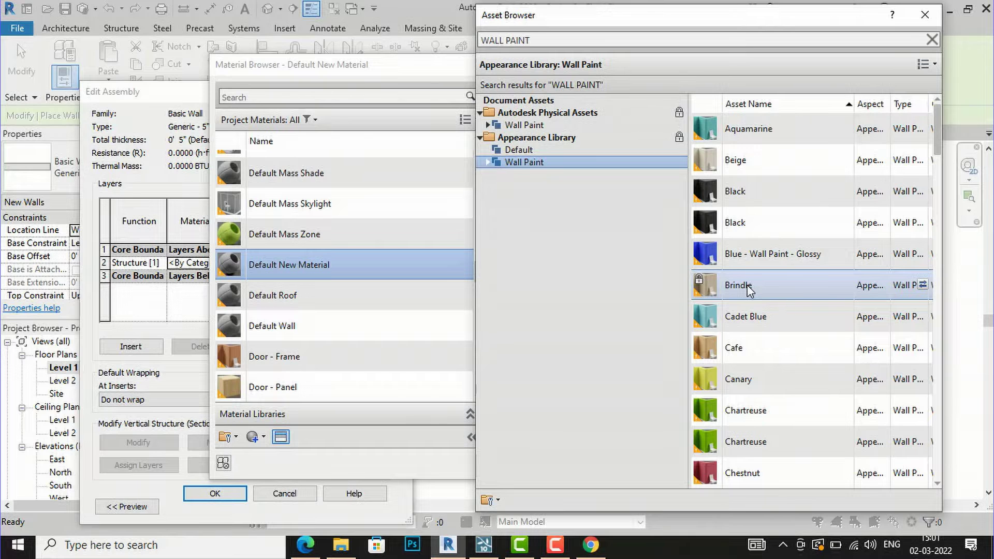
pyautogui.click(928, 20)
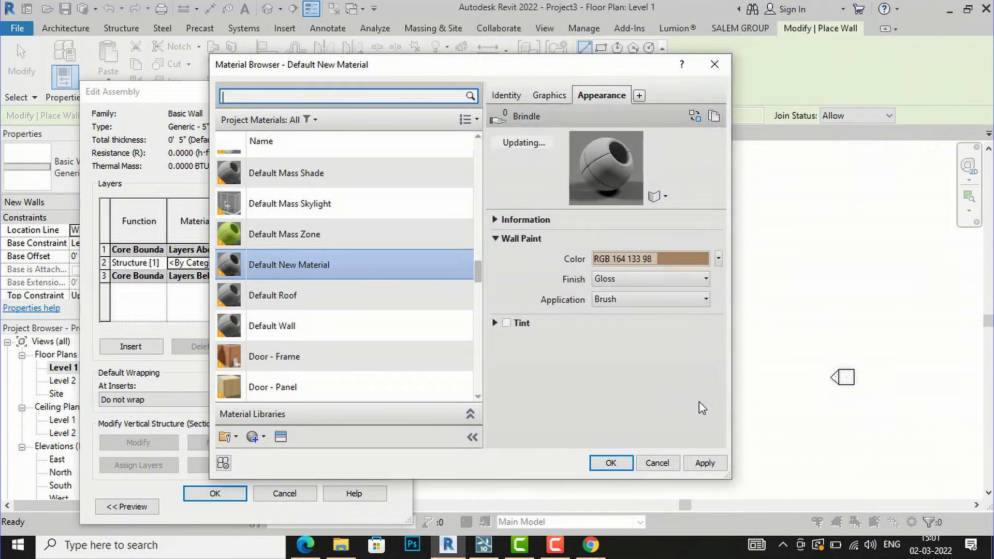
# - Apply the new material to the wall's structure layer and confirm the assembly and type properties
pyautogui.click(704, 463)
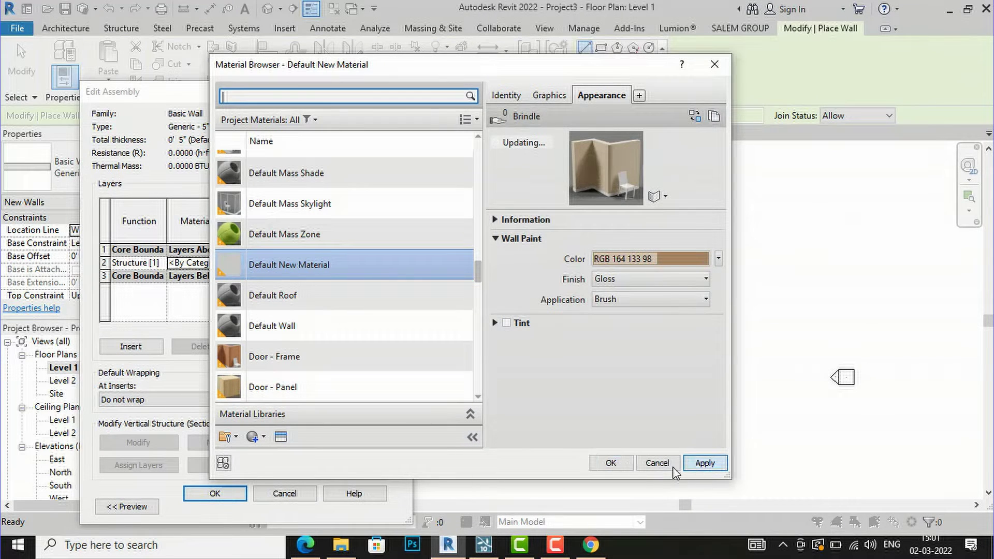
pyautogui.click(610, 463)
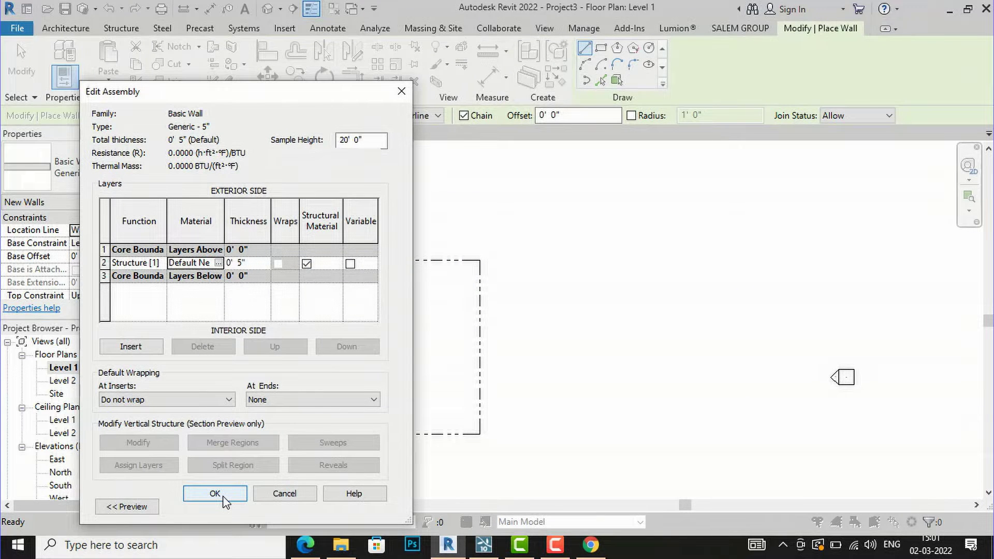
pyautogui.click(215, 493)
pyautogui.click(367, 507)
pyautogui.click(228, 506)
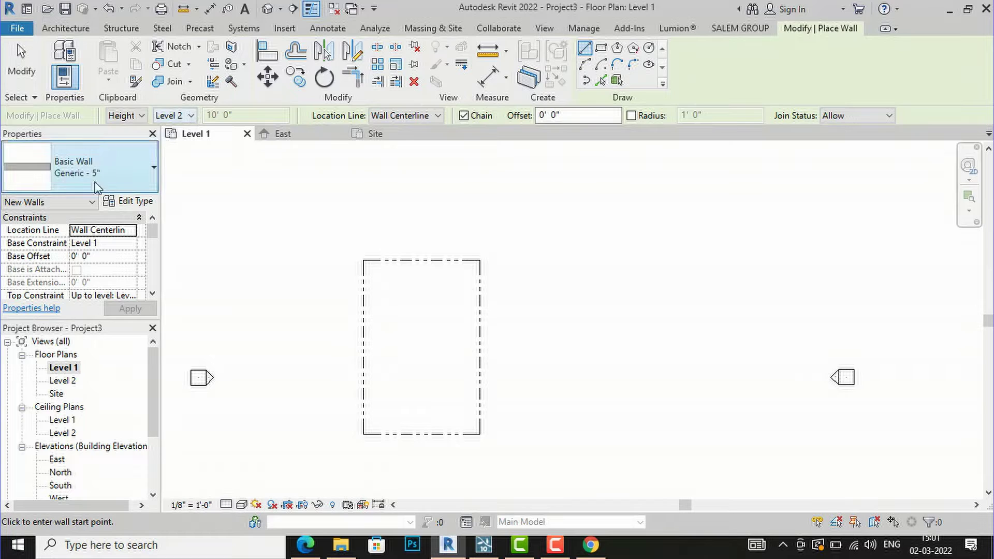
# - Set the wall to an unconnected height of 5' 0" with the location line at Finish Face: Exterior
pyautogui.click(191, 115)
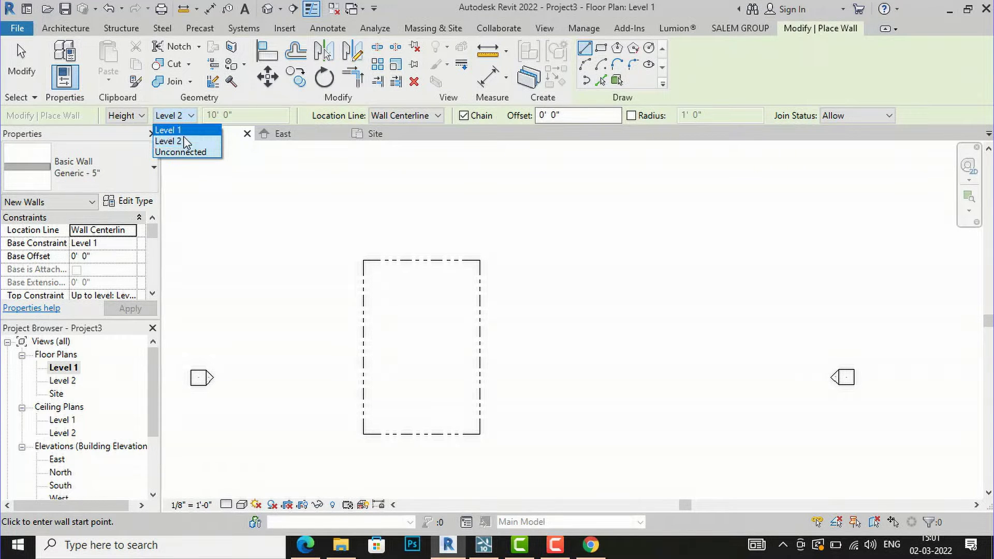
pyautogui.click(187, 150)
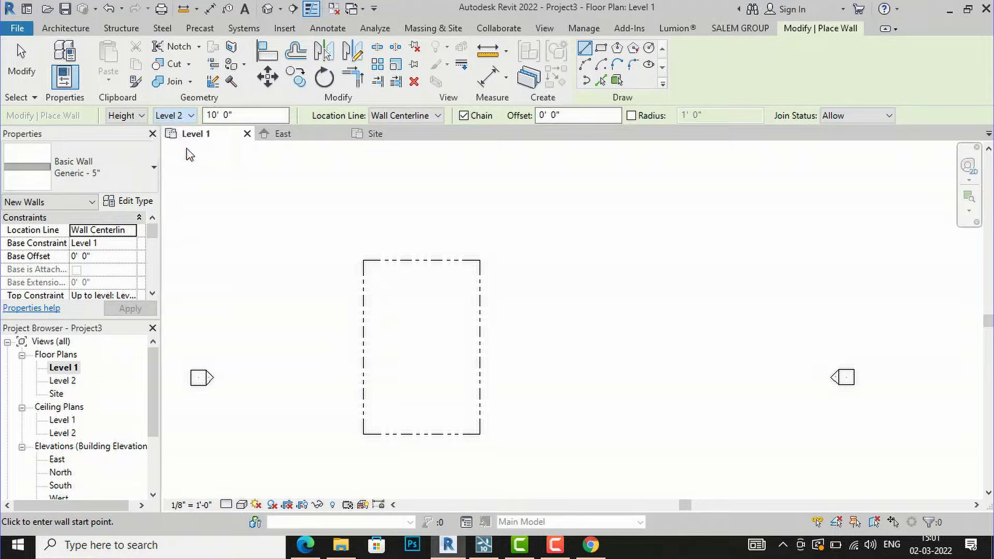
pyautogui.click(235, 116)
pyautogui.write('5')
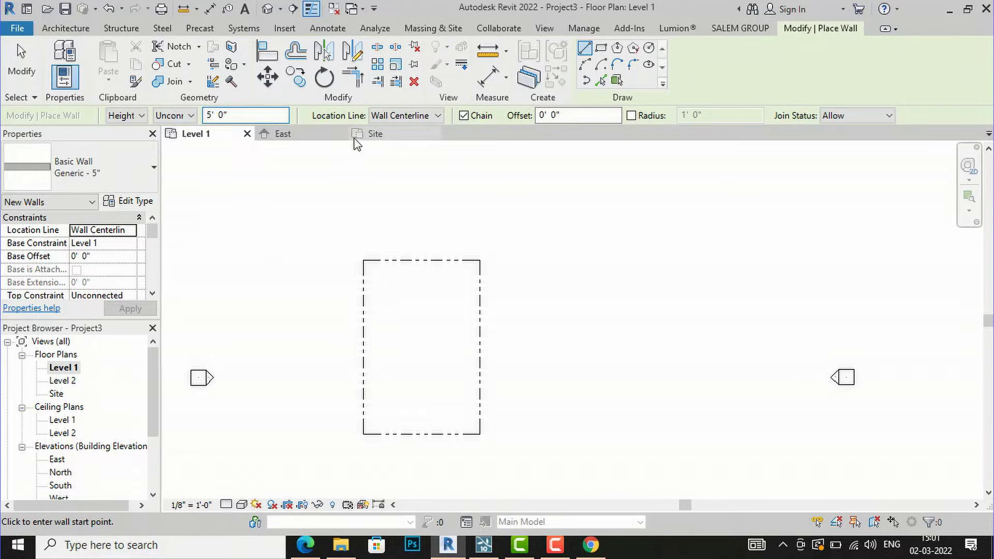
pyautogui.click(425, 119)
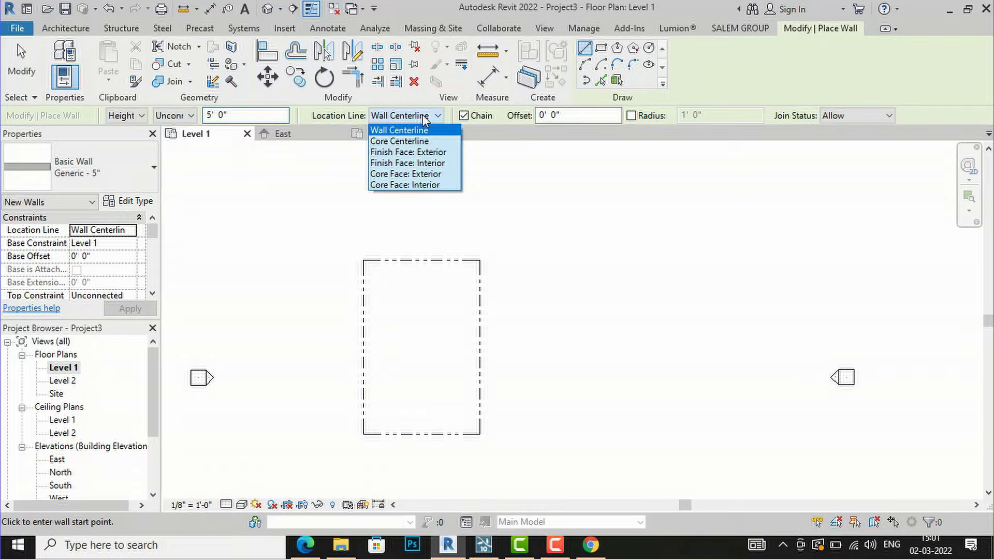
pyautogui.click(423, 152)
# - Draw Generic - 5" boundary walls along all four sides of the property line as a closed loop
pyautogui.click(362, 433)
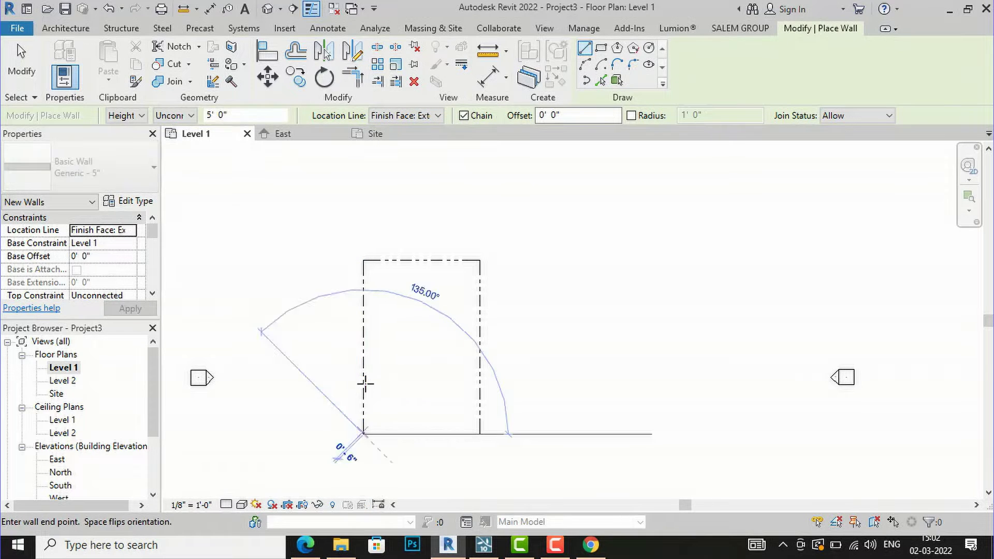
pyautogui.scroll(2, 367, 264)
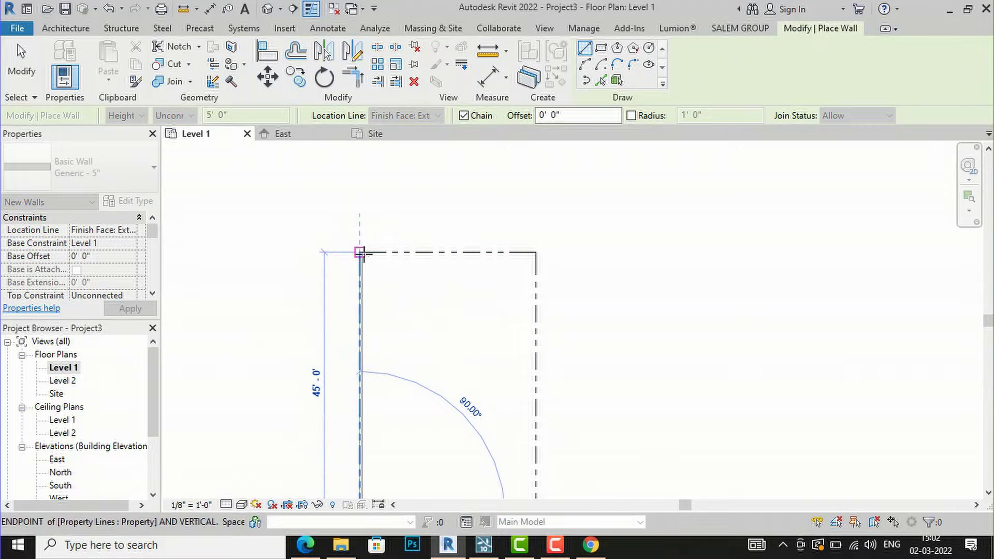
pyautogui.click(360, 252)
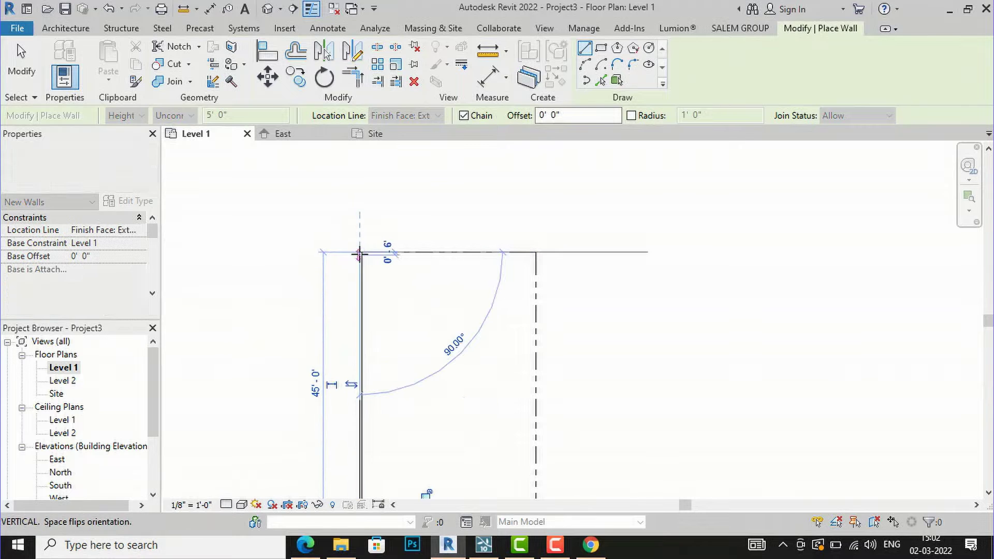
pyautogui.click(537, 253)
pyautogui.scroll(-2, 547, 250)
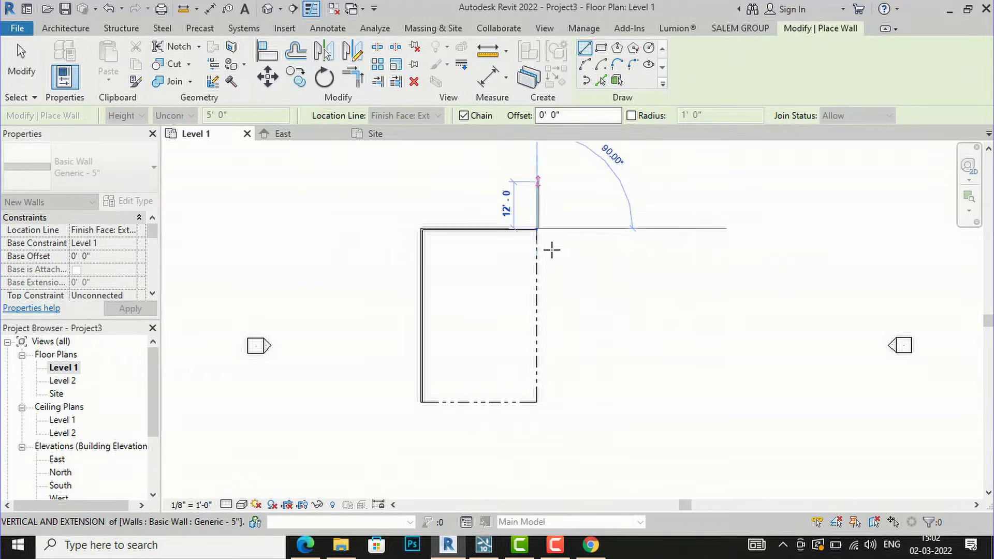
pyautogui.click(537, 402)
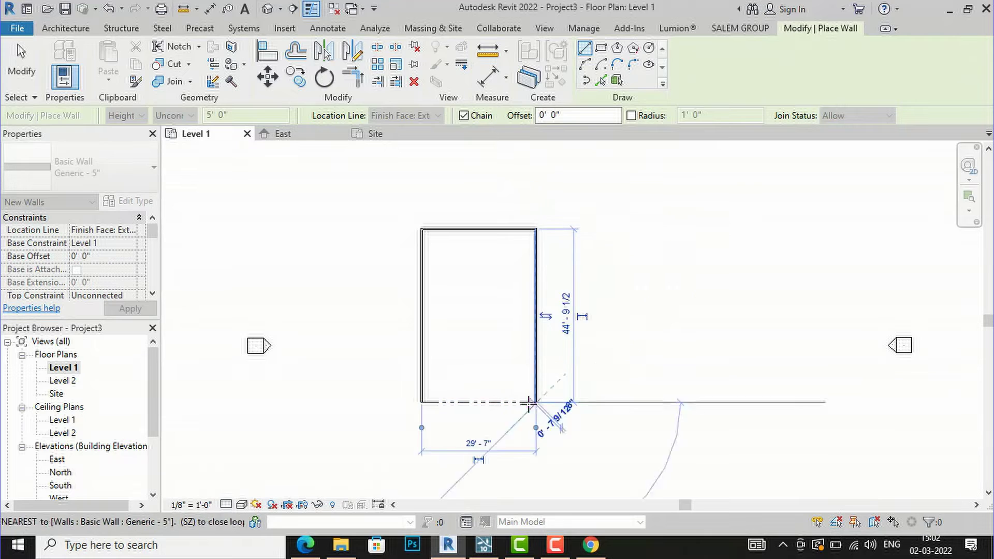
pyautogui.click(421, 402)
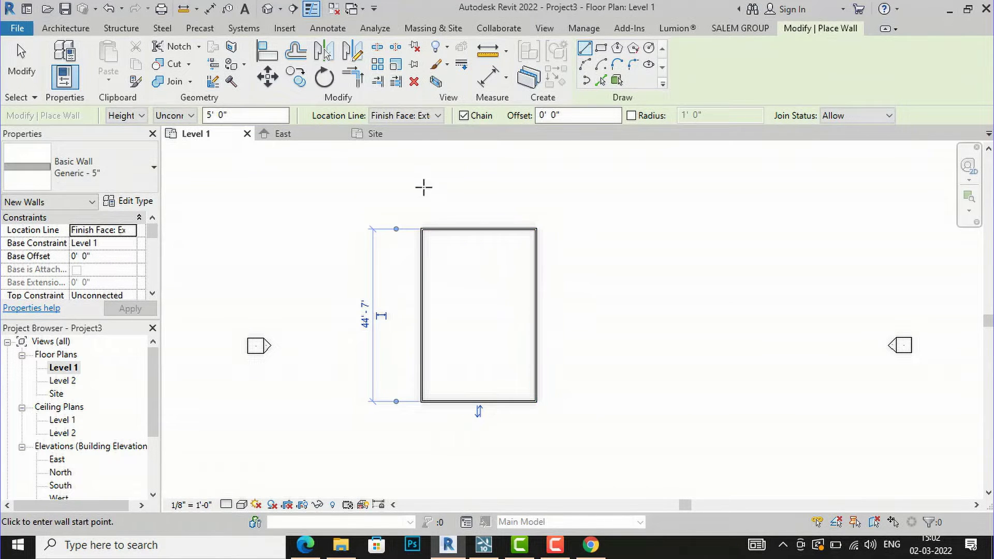
# - Add an aligned dimension across the plot's width between the side property lines, placed above the upper wall
pyautogui.click(322, 29)
pyautogui.click(61, 50)
pyautogui.scroll(5, 442, 239)
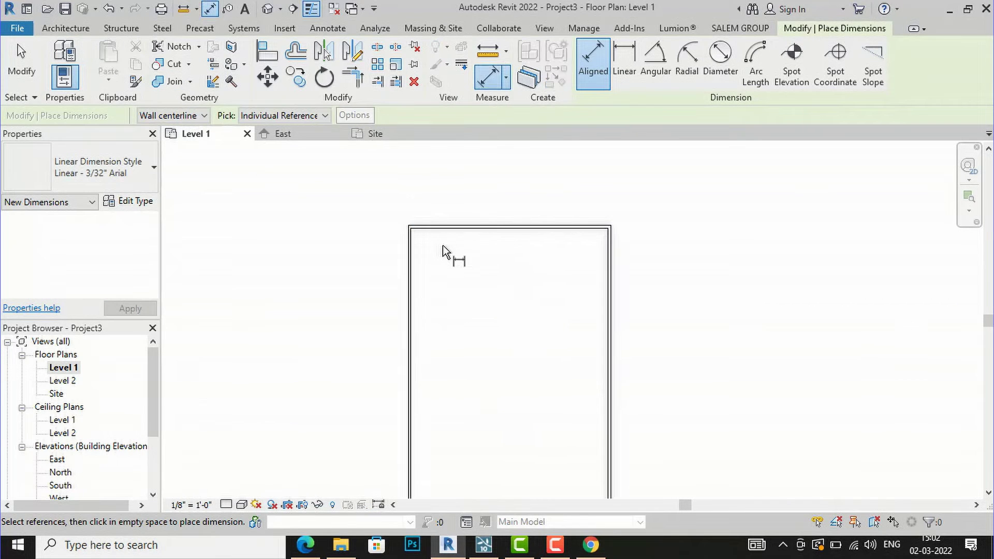
pyautogui.click(384, 235)
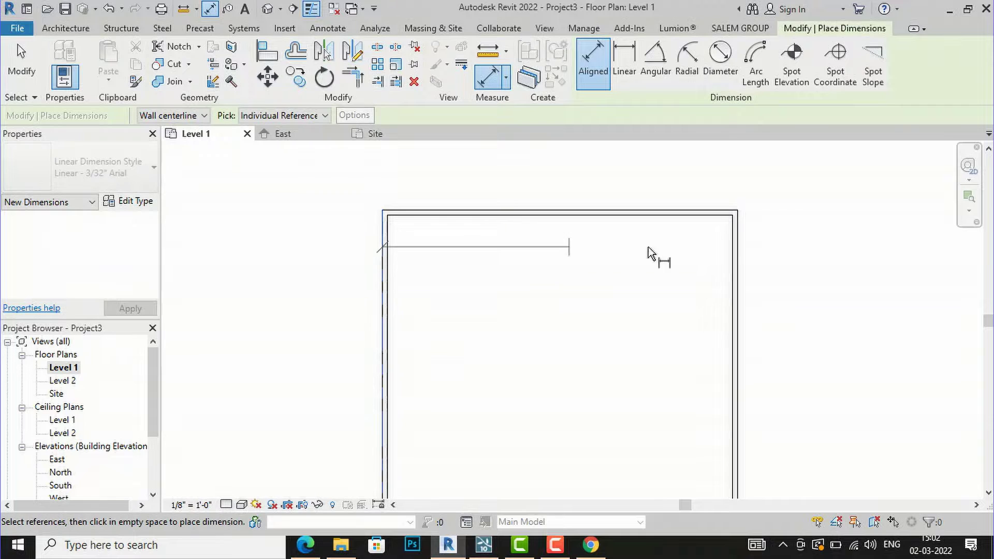
pyautogui.click(740, 244)
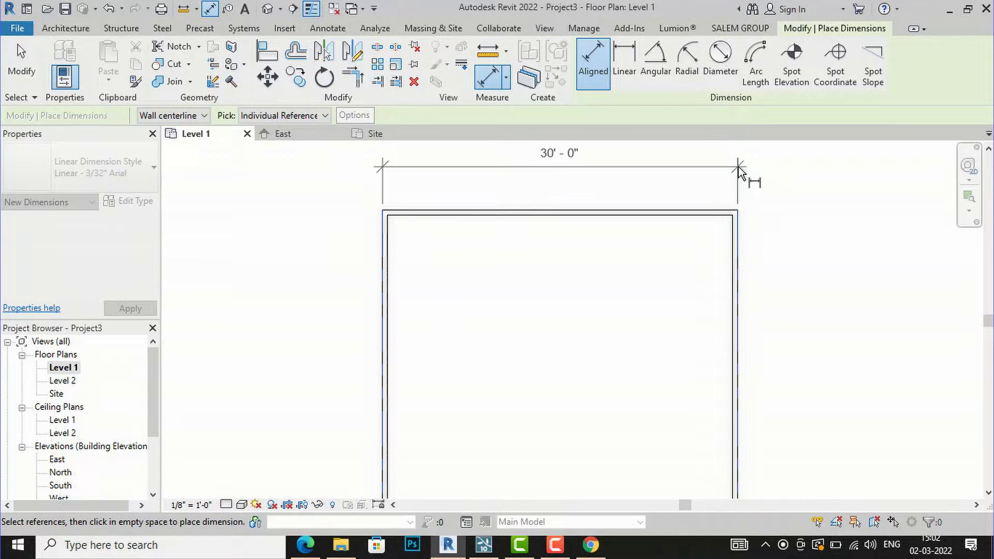
pyautogui.click(738, 166)
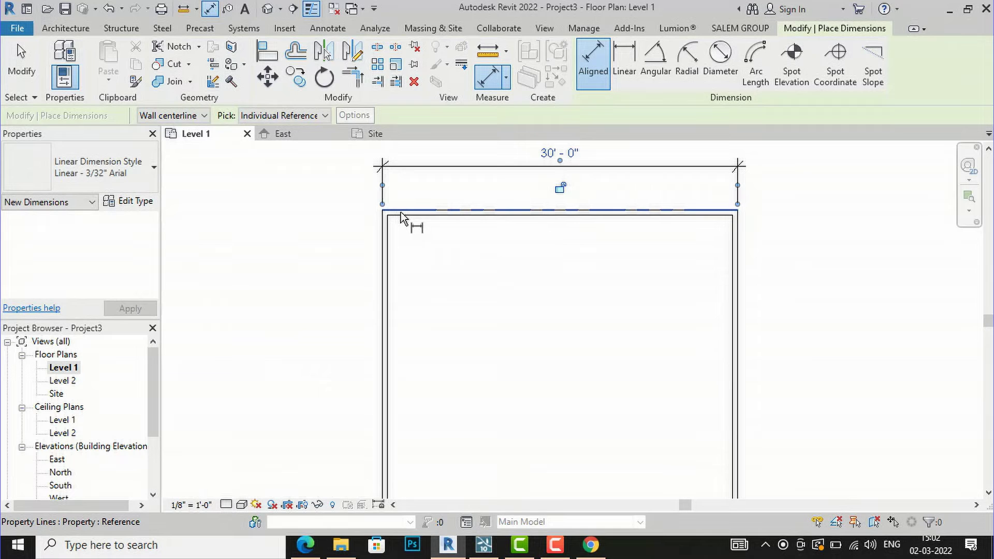
# - Add an aligned dimension along the plot's depth between the upper and lower property lines, placed outside the left wall
pyautogui.scroll(-2, 409, 189)
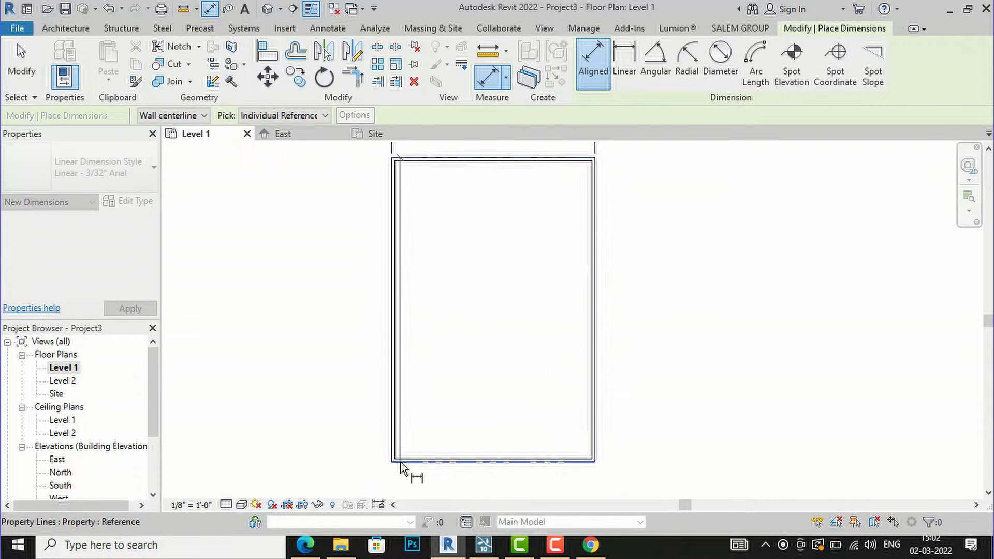
pyautogui.scroll(2, 400, 462)
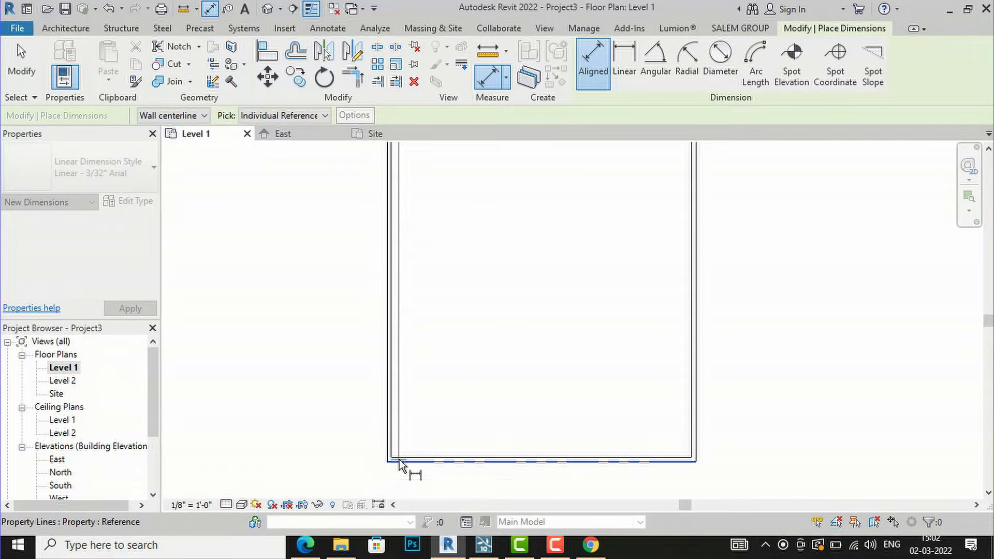
pyautogui.click(399, 461)
pyautogui.scroll(-1, 343, 477)
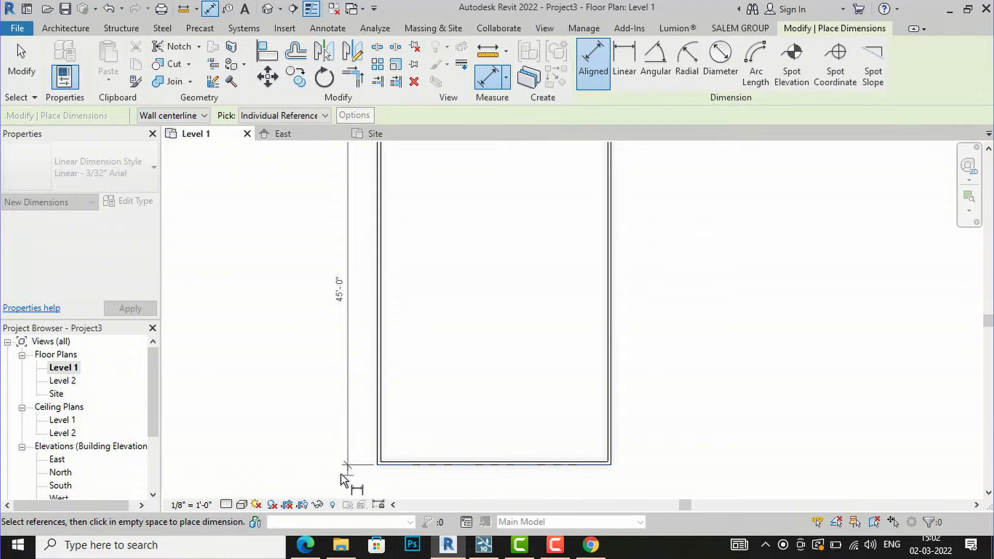
pyautogui.click(339, 466)
pyautogui.scroll(-1, 524, 409)
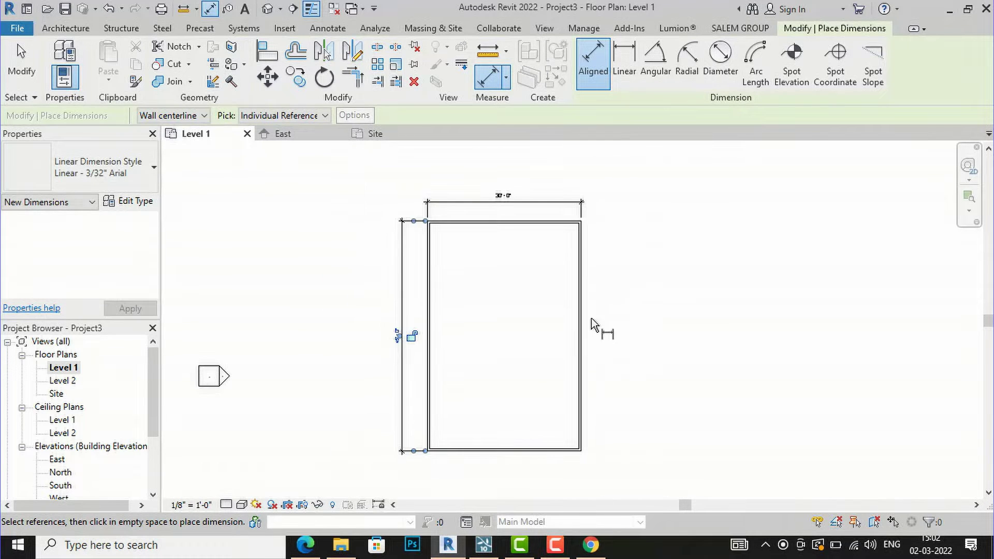
pyautogui.scroll(1, 599, 399)
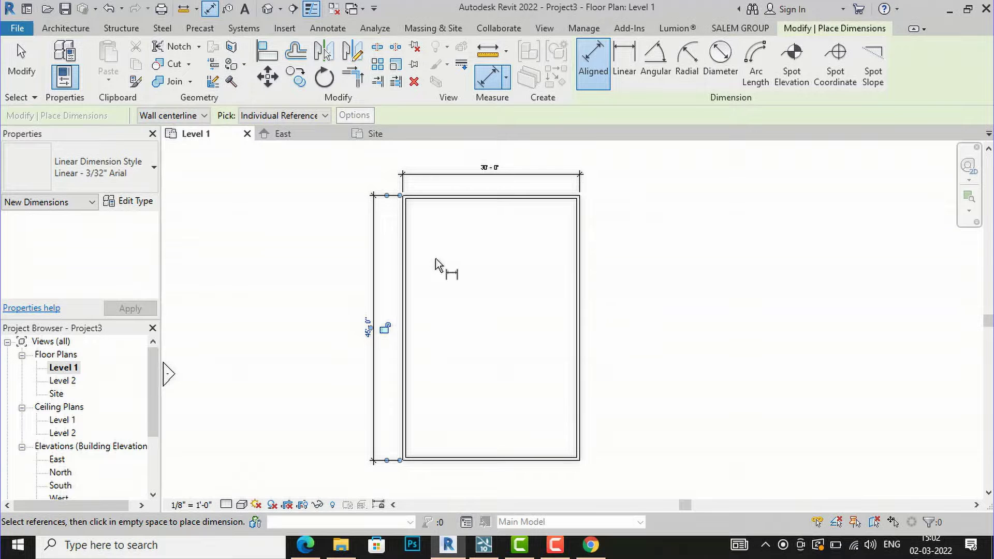
# - Check the main gate in the floor plan PDF and load the GATE family downloaded from RevitCity in Chrome into the Revit project
pyautogui.click(306, 545)
pyautogui.scroll(2, 559, 286)
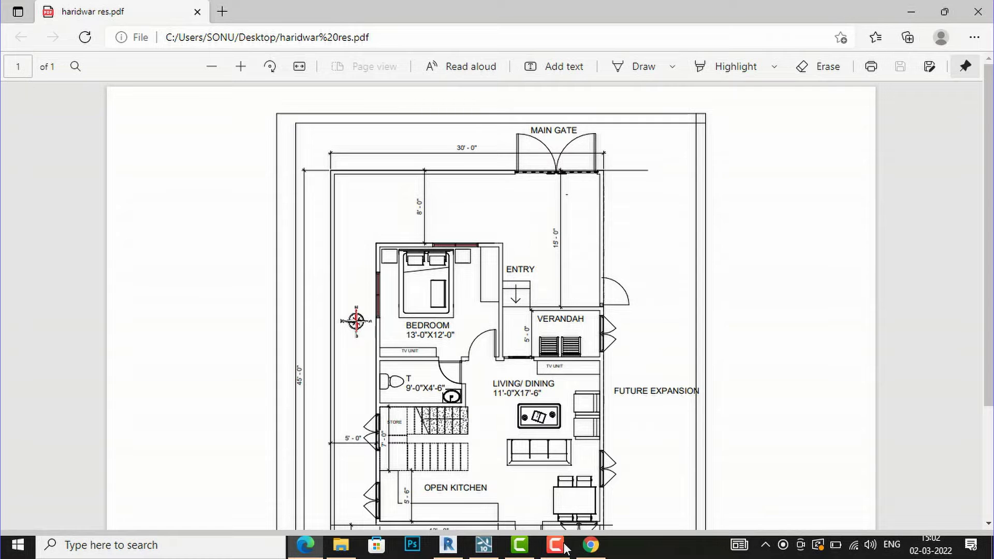
pyautogui.click(590, 546)
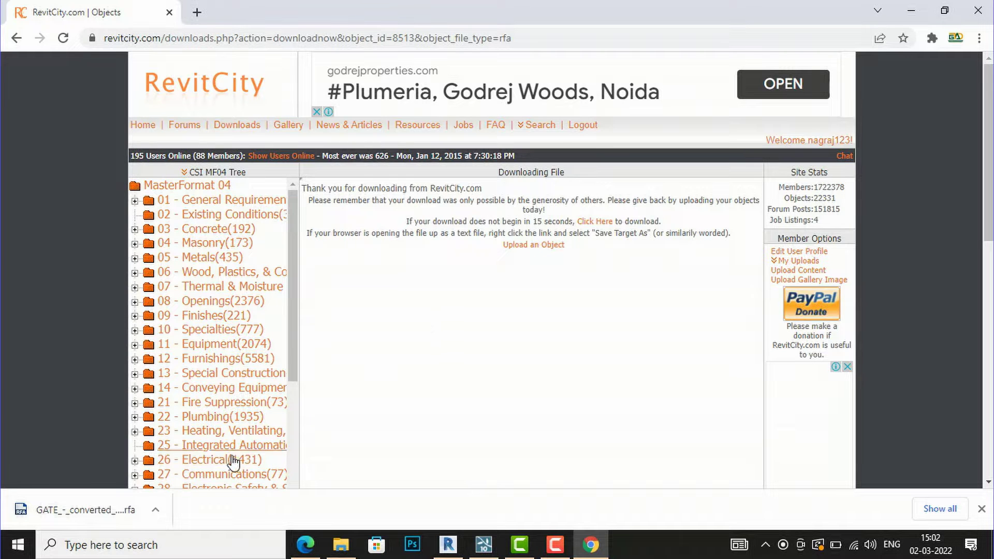
pyautogui.click(80, 514)
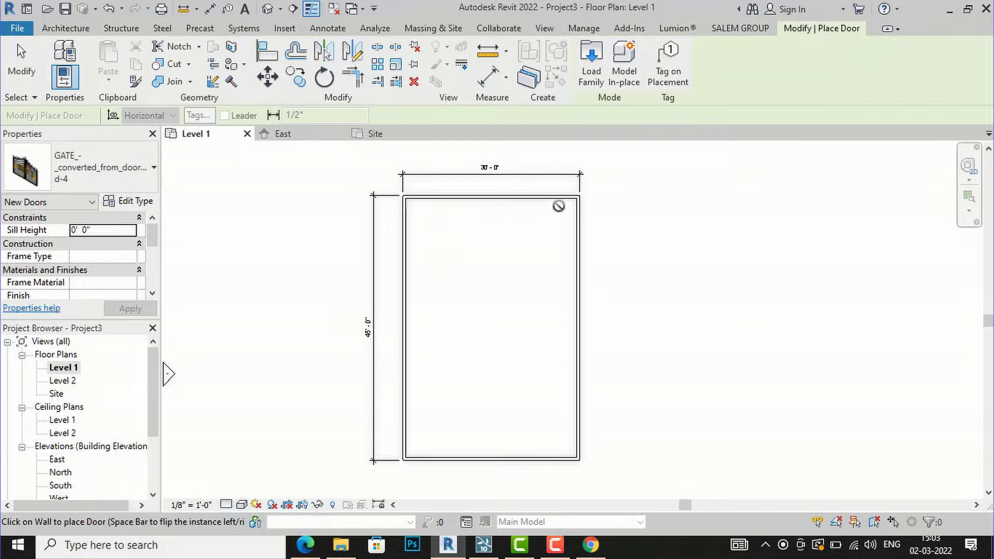
# - Place the double gate in the upper boundary wall, opening outward and centred about 5' 0" from the right boundary wall
pyautogui.scroll(2, 552, 196)
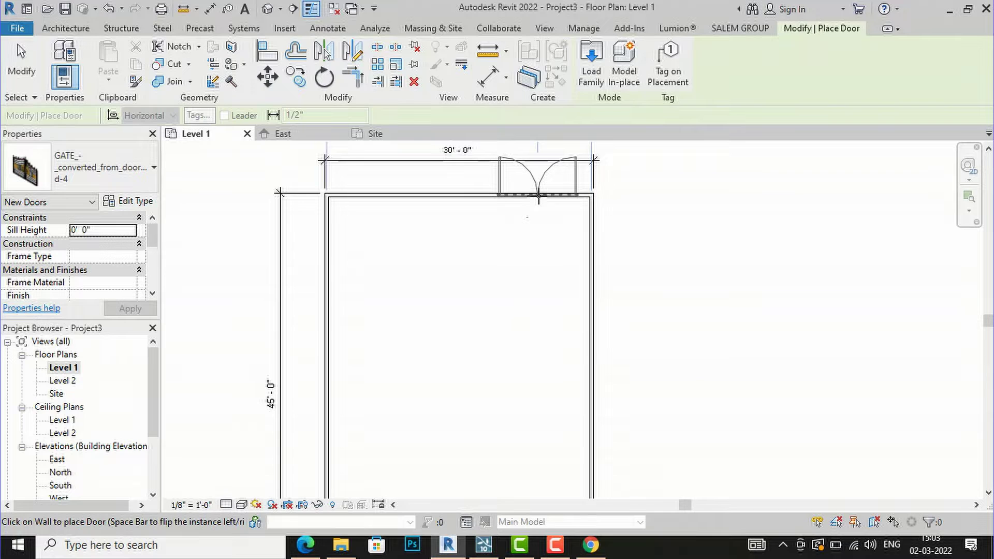
pyautogui.scroll(1, 538, 197)
pyautogui.click(543, 195)
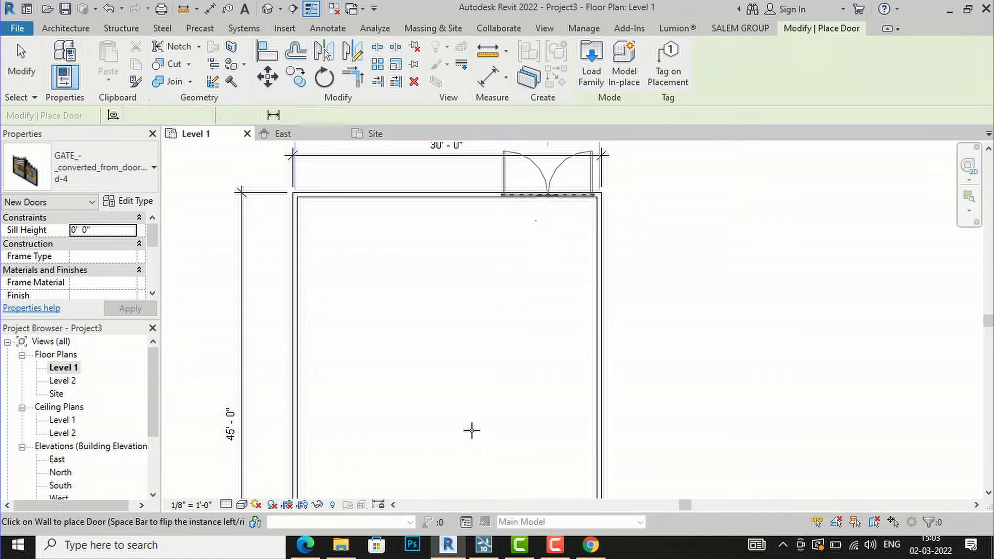
# - Examine the floor plan PDF in Edge for the house's setbacks from the front, side and rear boundary walls
pyautogui.click(306, 545)
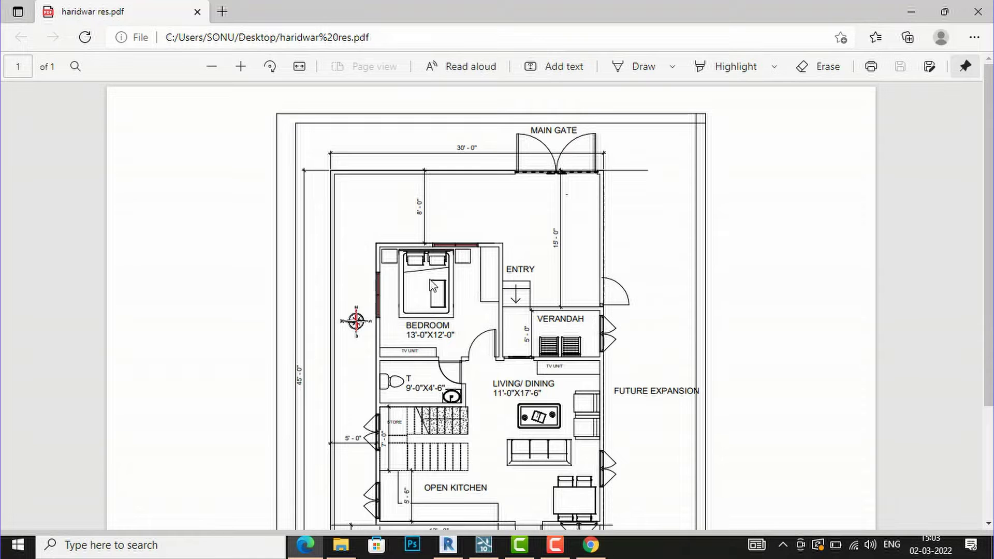
pyautogui.scroll(-2, 394, 202)
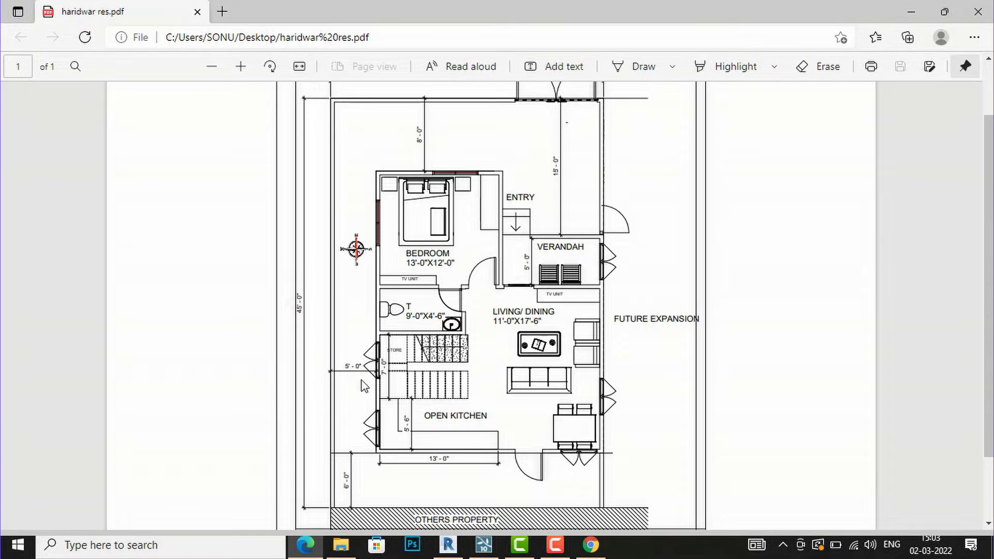
pyautogui.scroll(-2, 364, 386)
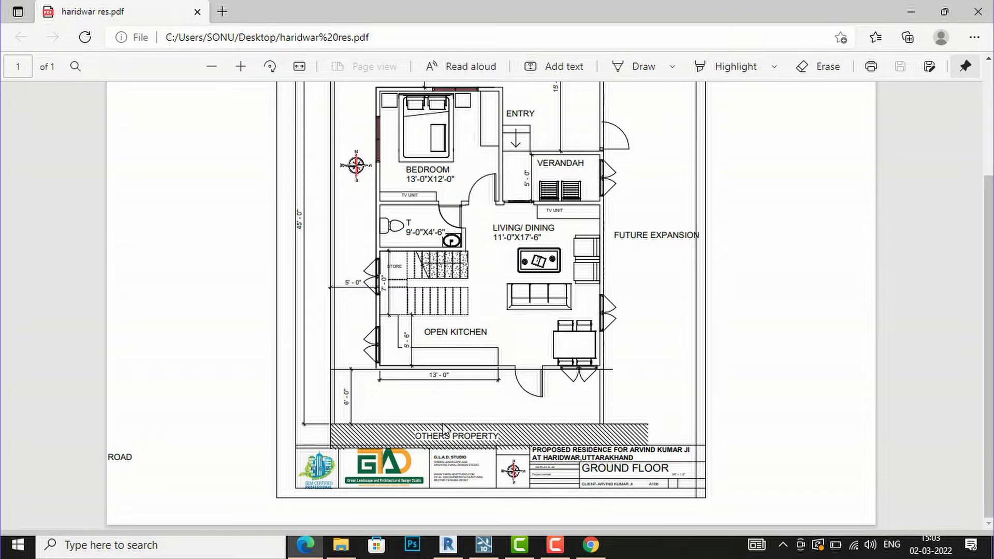
pyautogui.scroll(2, 443, 429)
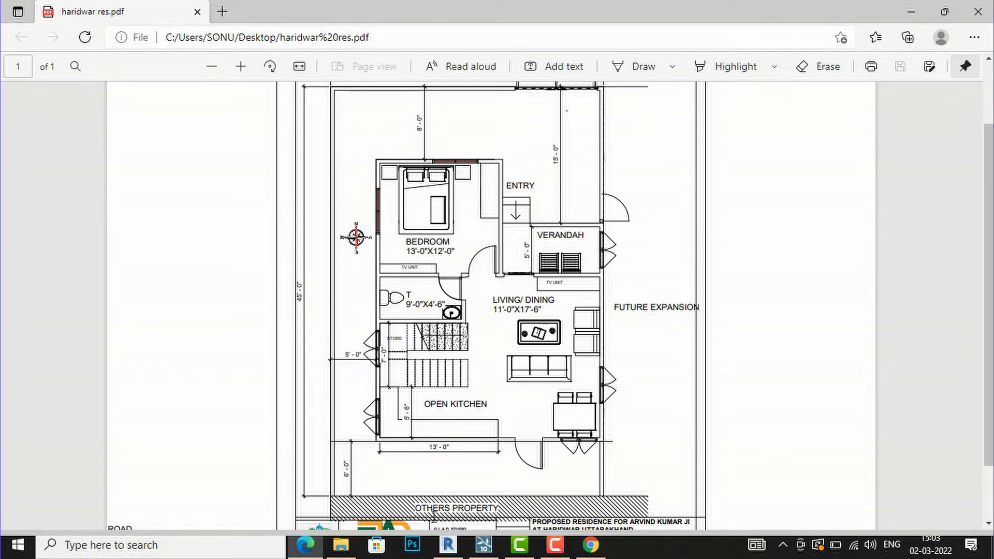
pyautogui.scroll(2, 487, 460)
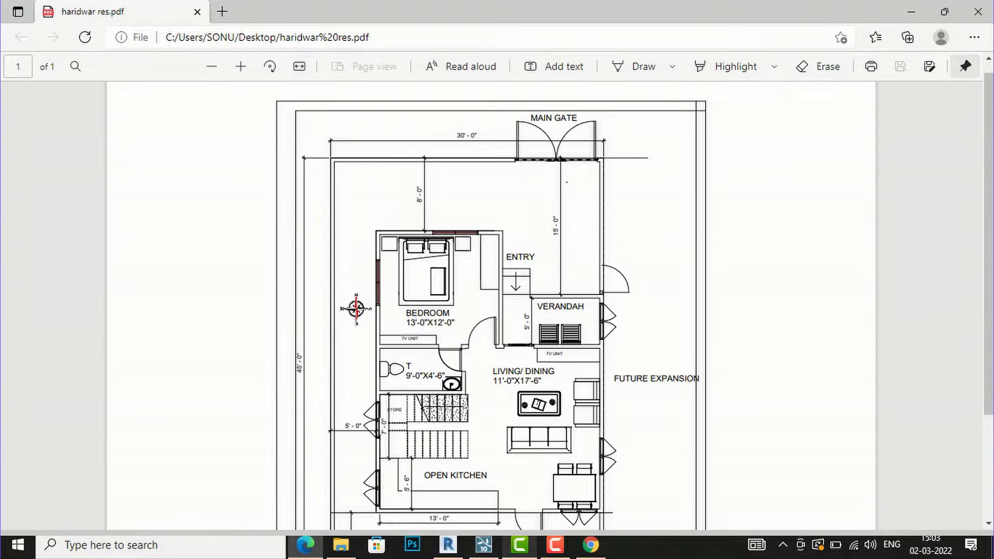
# - Return to Revit and sketch two thin detail lines, one down from the upper wall and one across from its end to the left wall
pyautogui.click(449, 545)
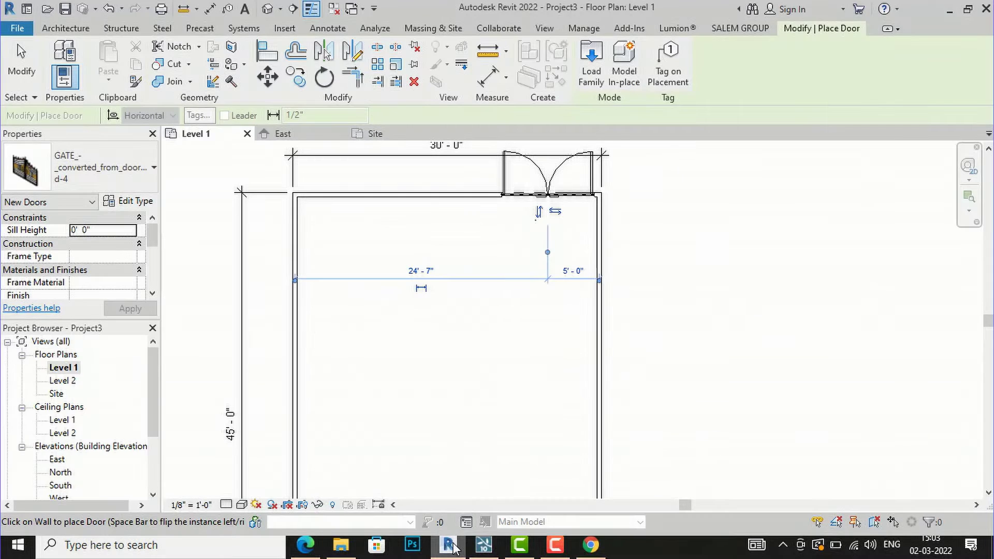
pyautogui.scroll(-3, 452, 306)
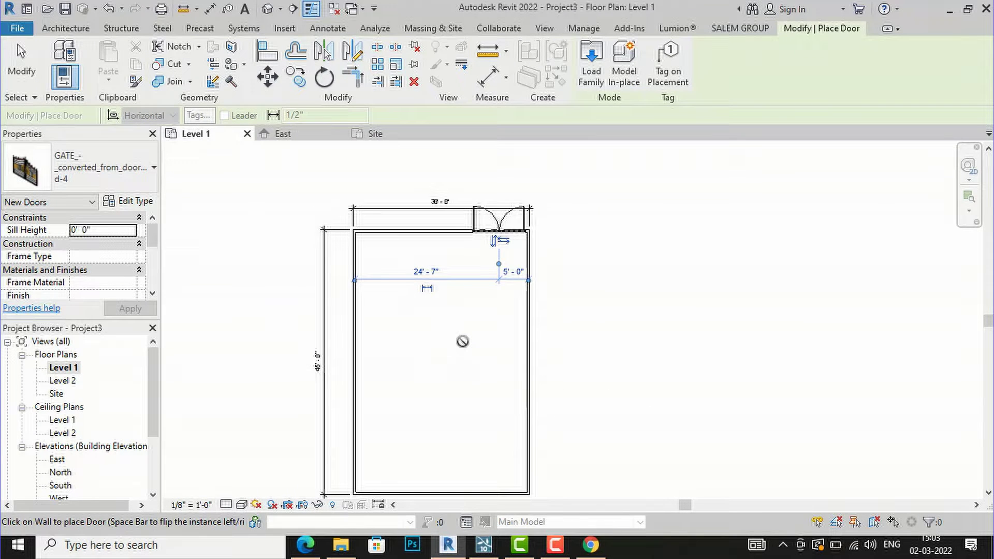
pyautogui.press('Escape')
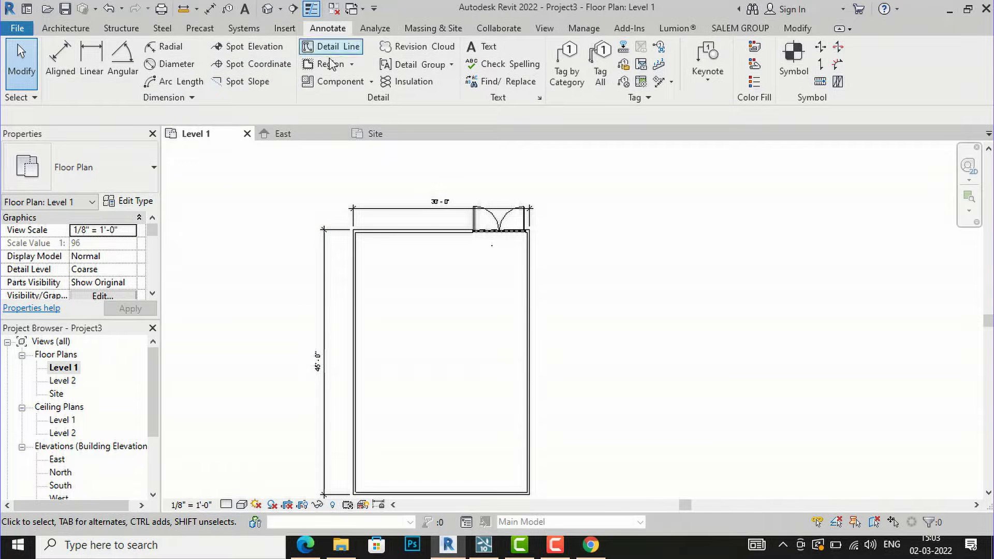
pyautogui.click(338, 48)
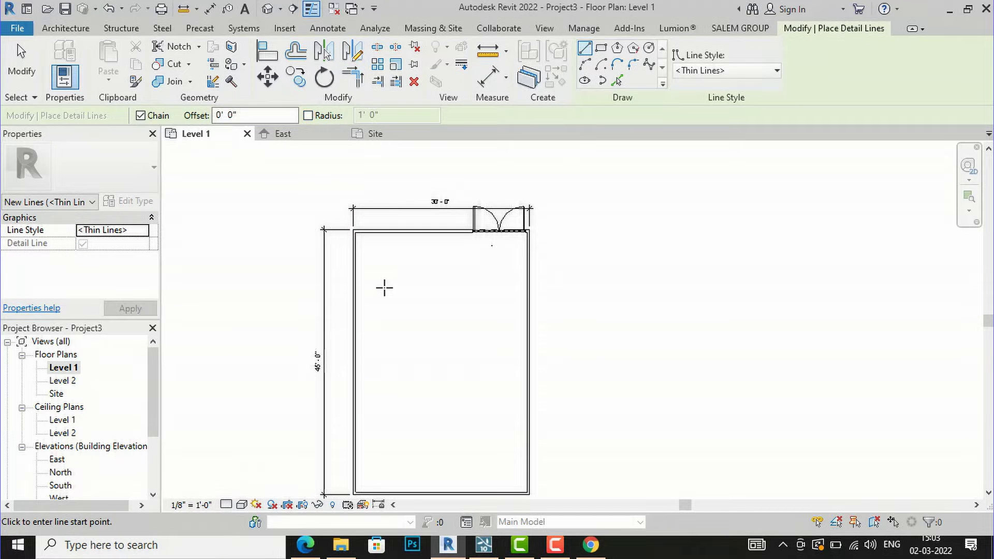
pyautogui.scroll(2, 385, 288)
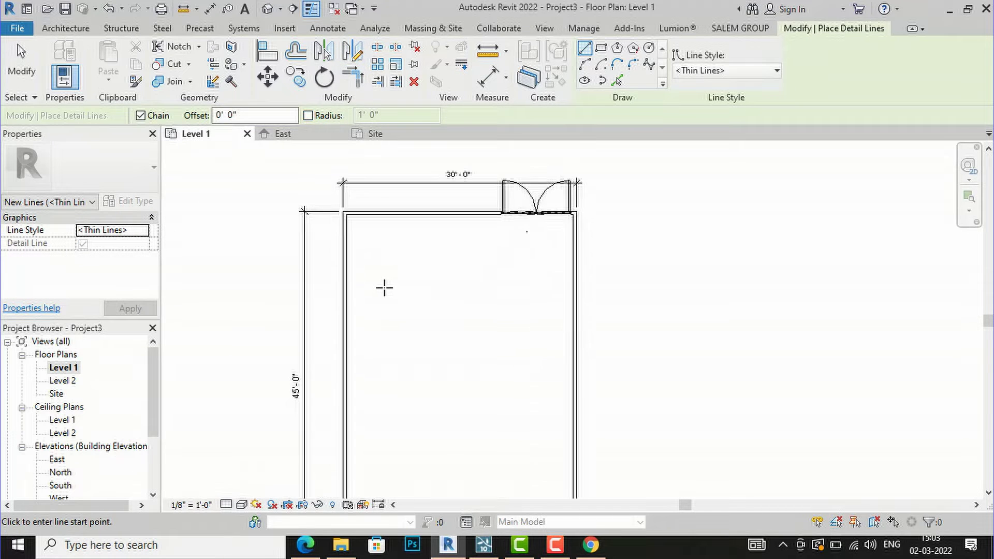
pyautogui.click(382, 216)
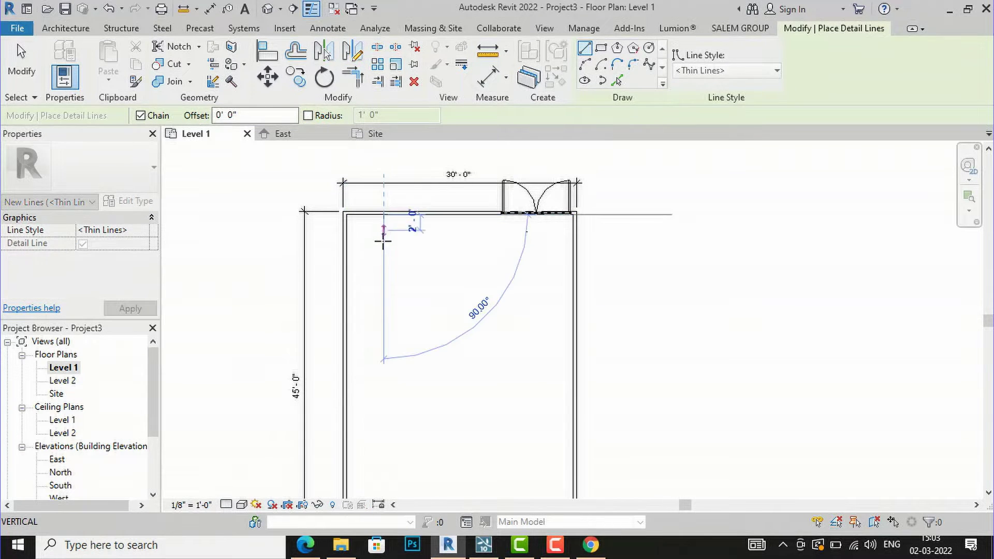
pyautogui.click(383, 277)
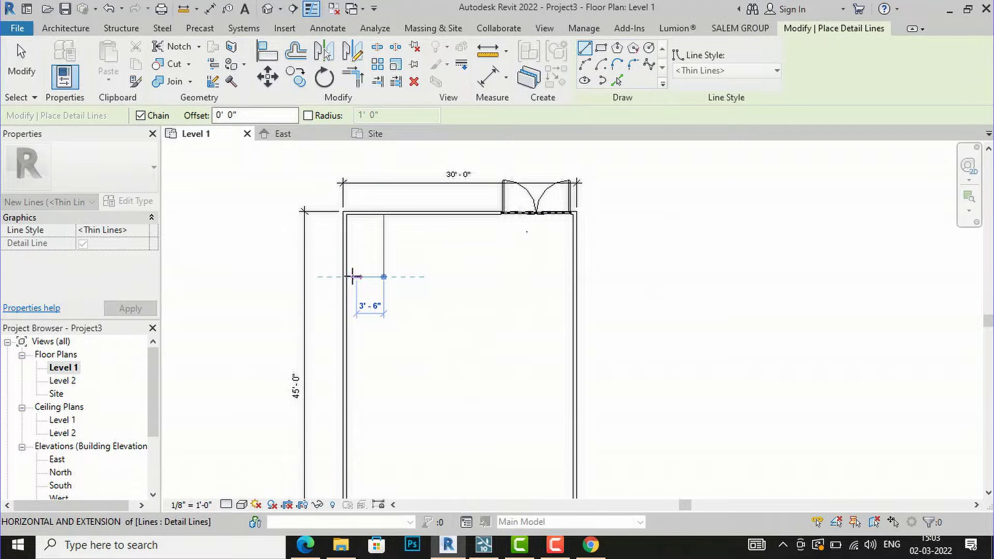
pyautogui.click(346, 277)
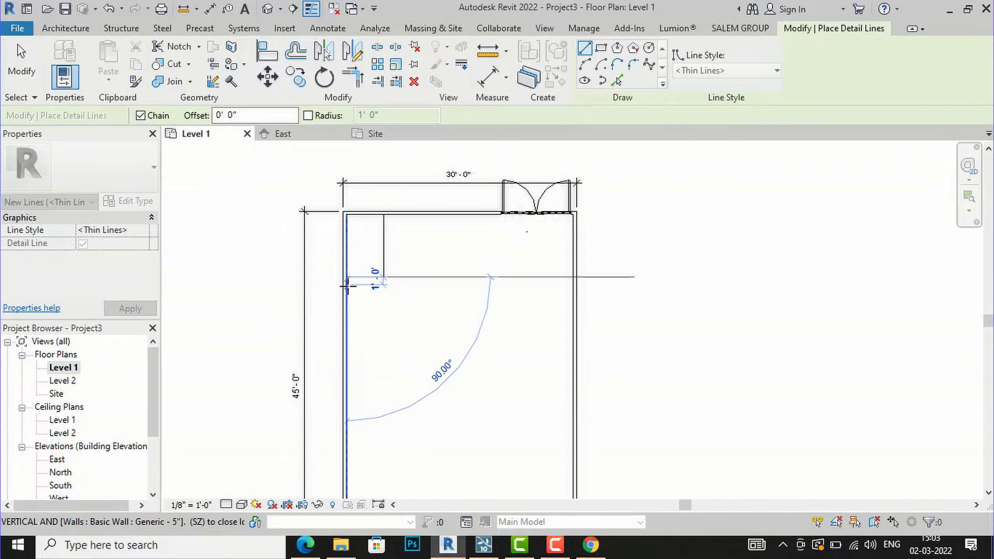
pyautogui.press('Escape')
pyautogui.press('Escape')
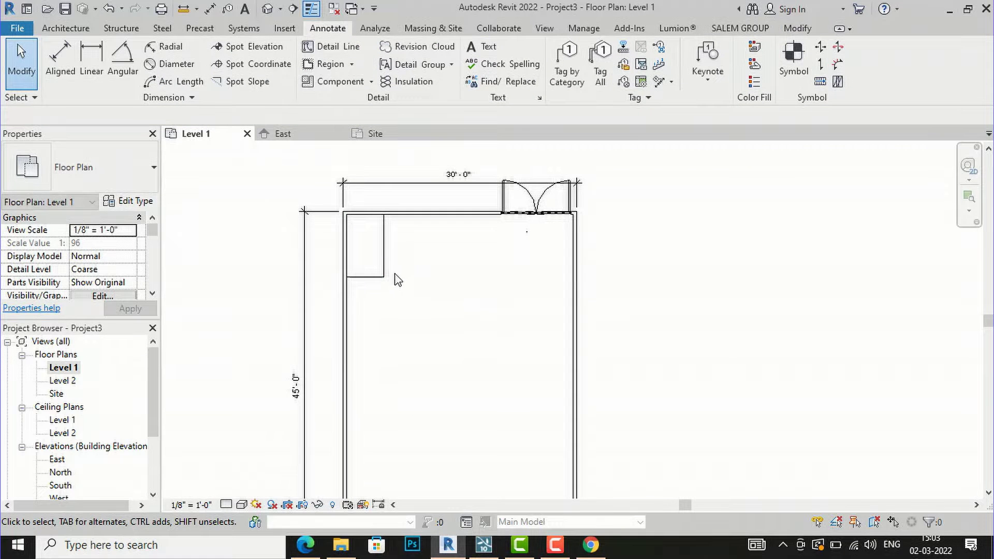
# - Extend the horizontal front setback line to the right boundary wall's inner face and delete the short vertical guide line
pyautogui.scroll(2, 388, 285)
pyautogui.click(381, 288)
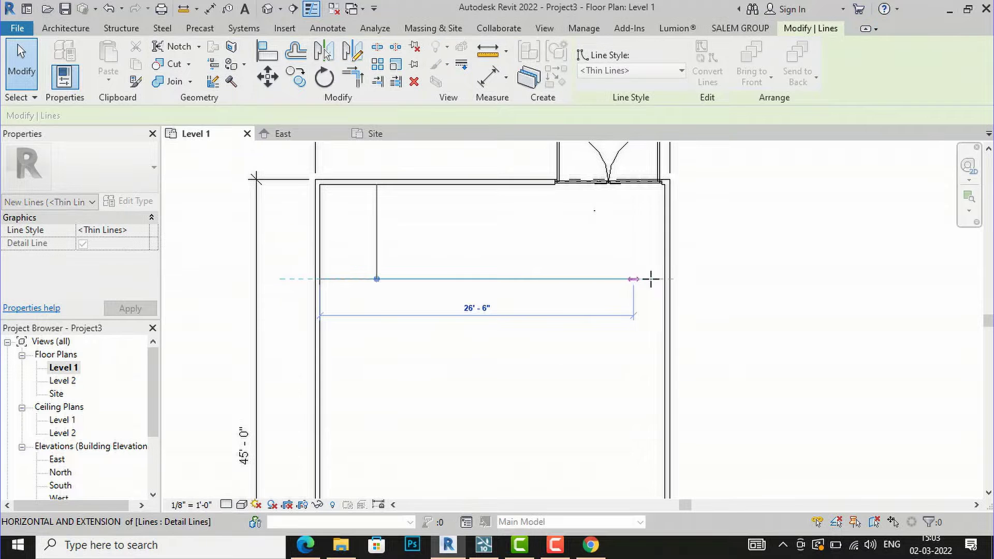
pyautogui.click(664, 279)
pyautogui.press('Escape')
pyautogui.press('Escape')
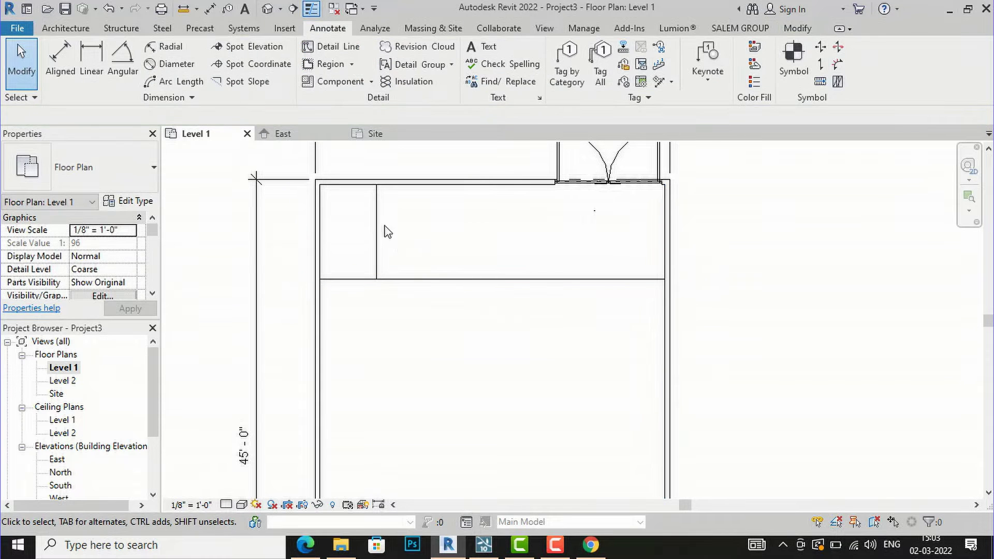
pyautogui.click(379, 222)
pyautogui.press('Delete')
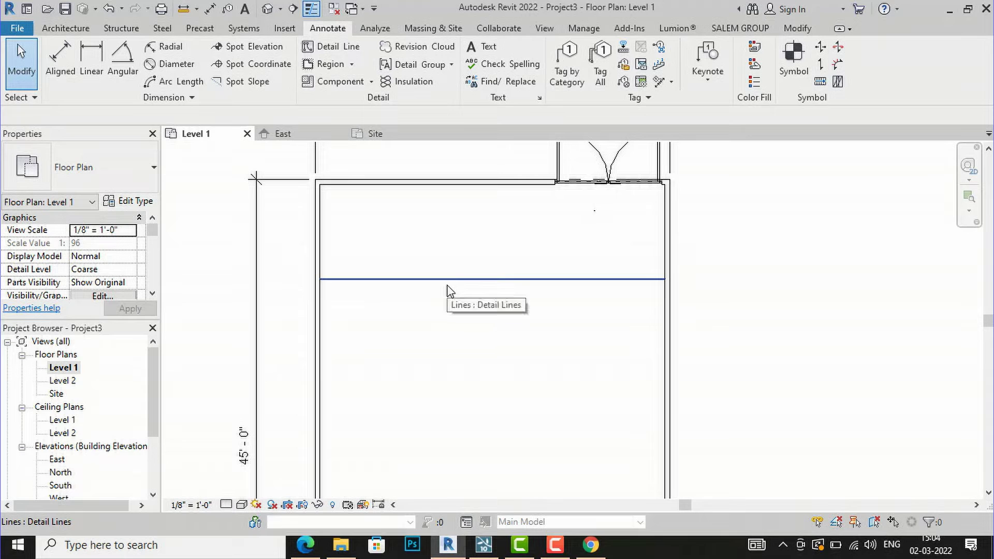
pyautogui.rightClick(454, 283)
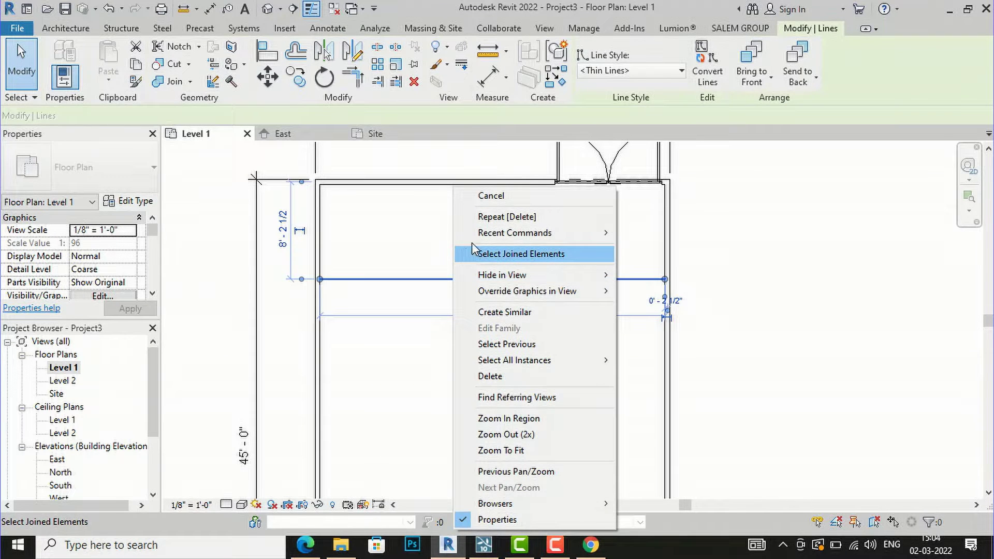
pyautogui.moveTo(489, 280)
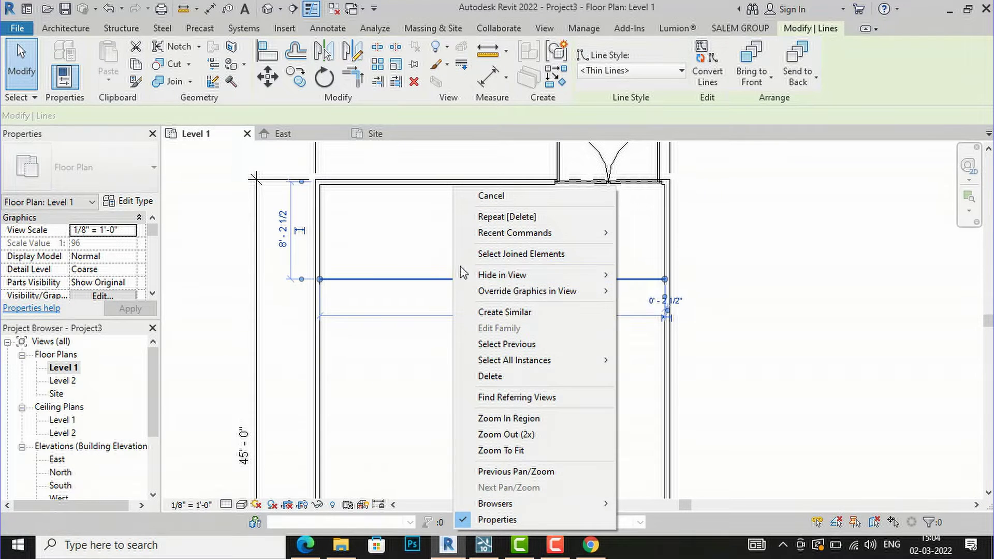
pyautogui.press('Escape')
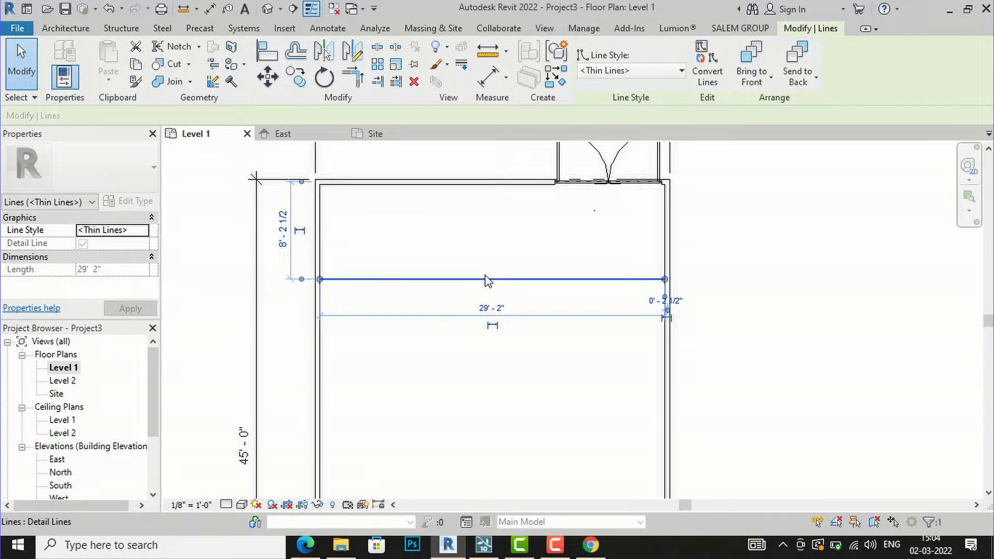
pyautogui.rightClick(485, 281)
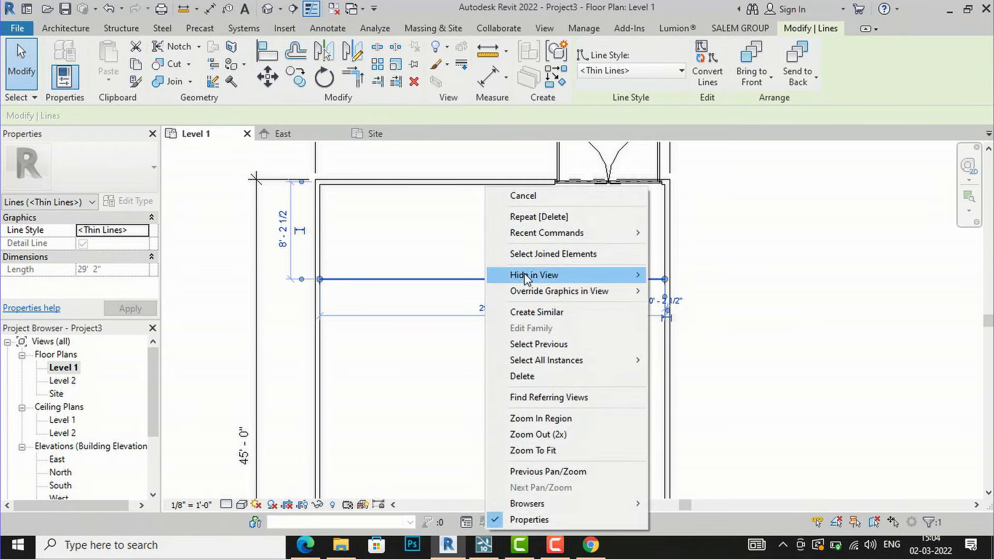
pyautogui.moveTo(621, 275)
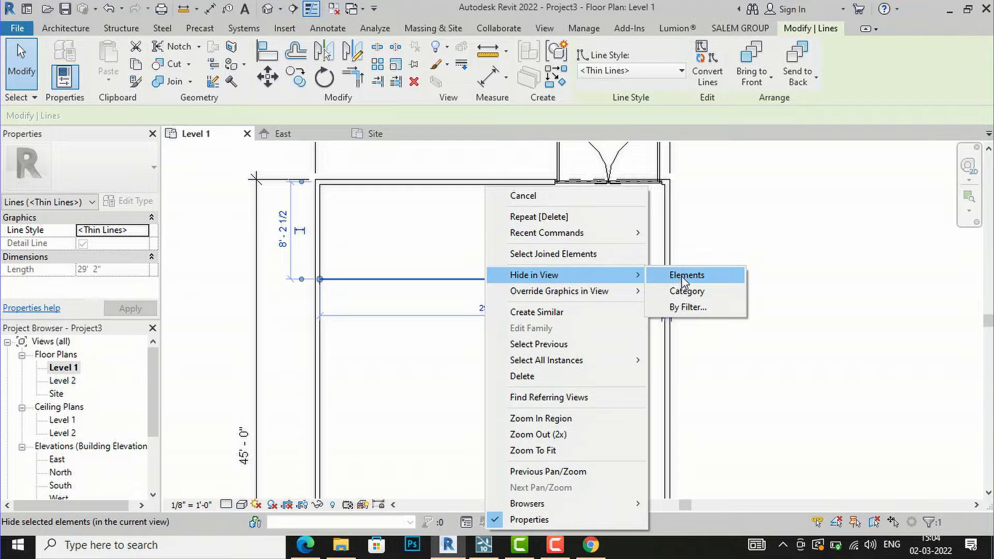
pyautogui.click(752, 233)
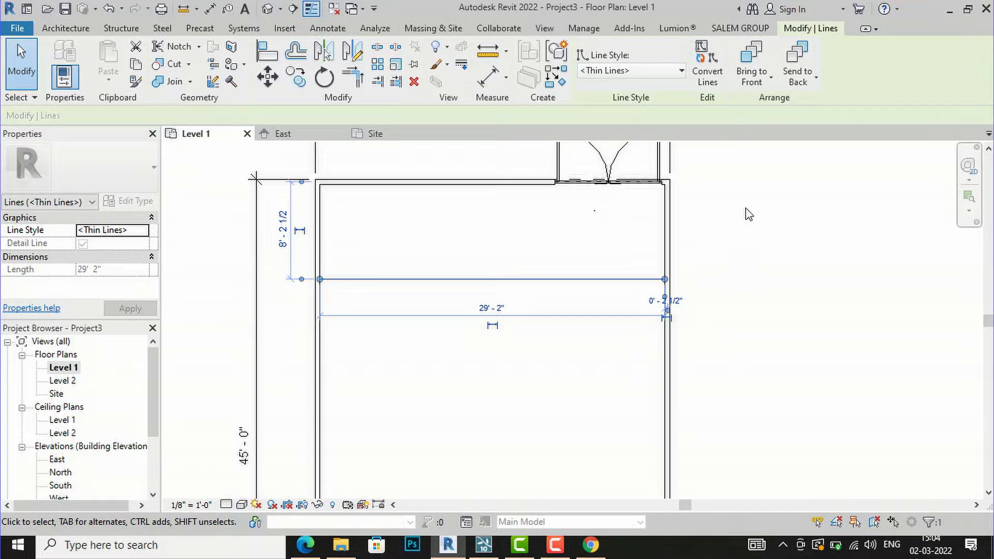
pyautogui.click(694, 248)
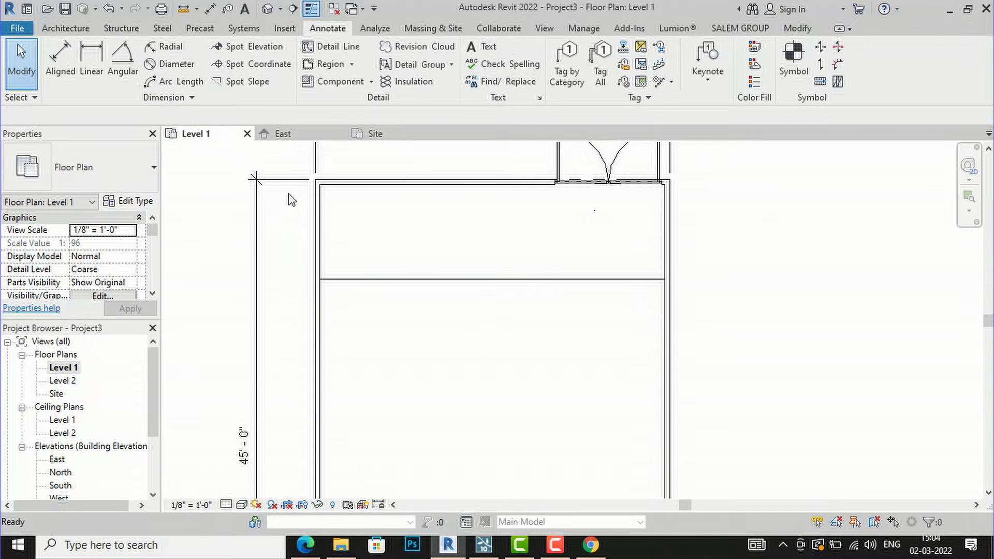
# - Sketch two detail lines below the front setback line, one 5' 0" across from the left wall and one up to that line
pyautogui.scroll(-1, 332, 187)
pyautogui.scroll(-2, 397, 164)
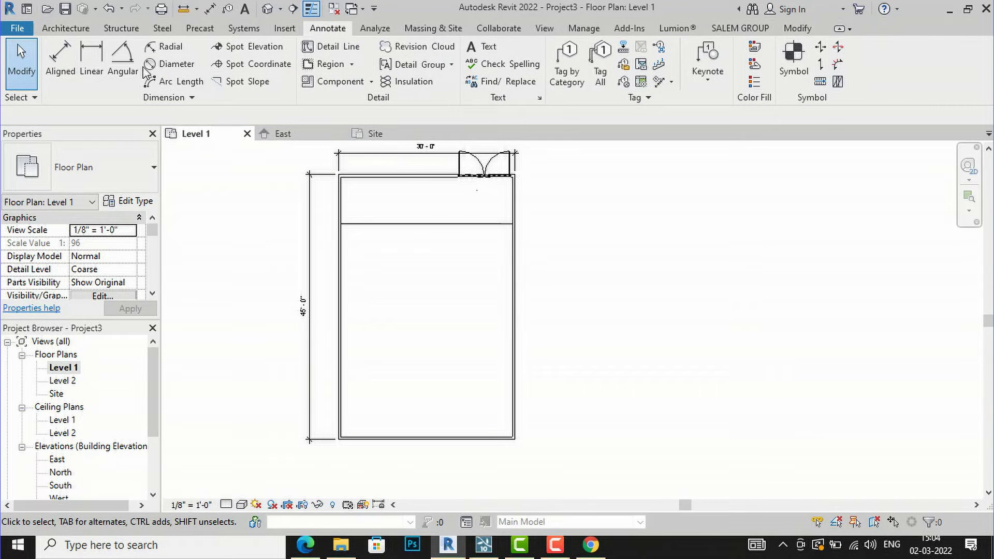
pyautogui.click(331, 47)
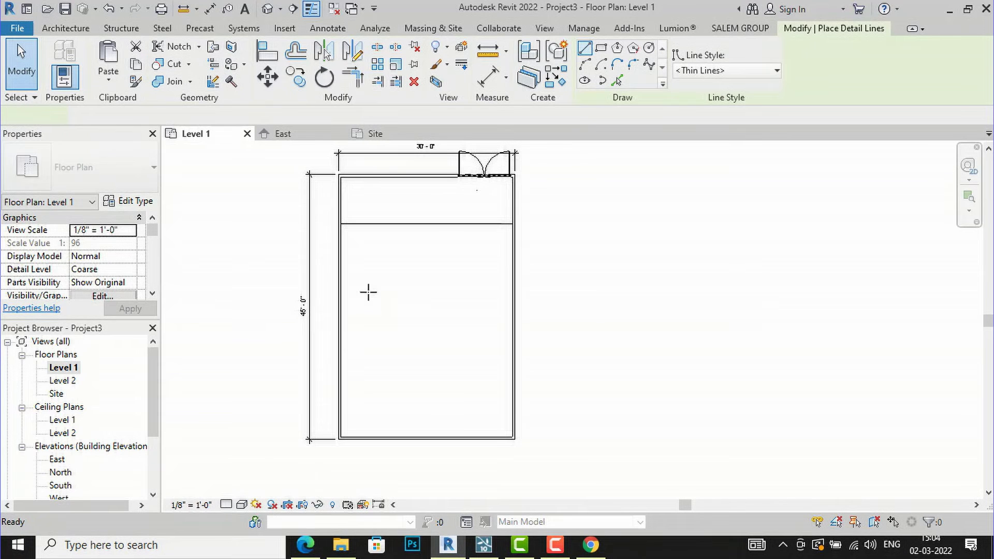
pyautogui.scroll(2, 368, 292)
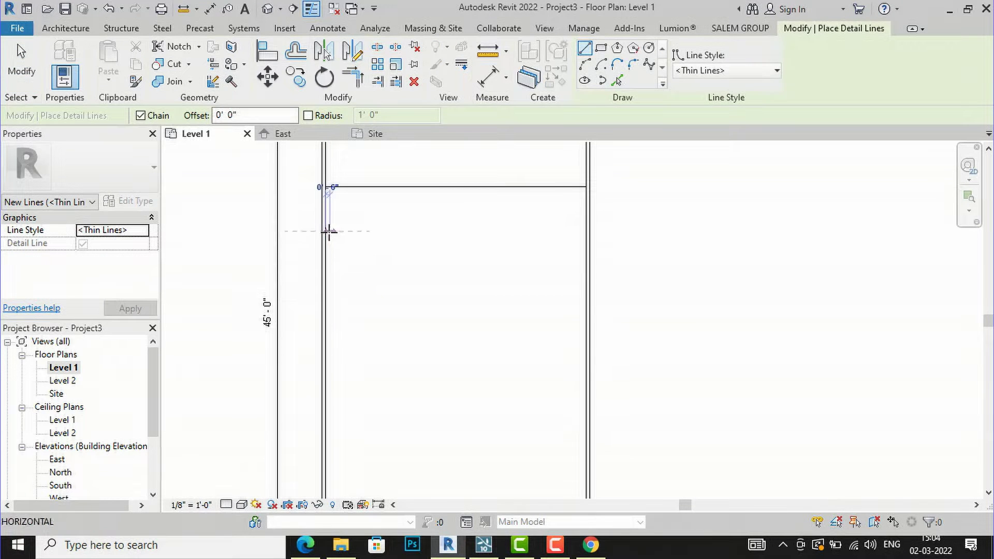
pyautogui.click(328, 231)
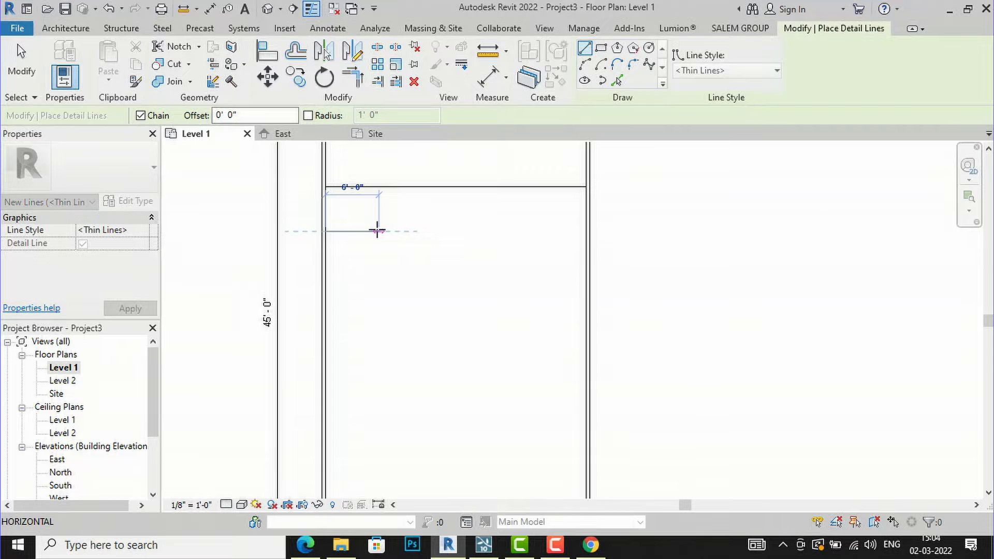
pyautogui.scroll(1, 376, 230)
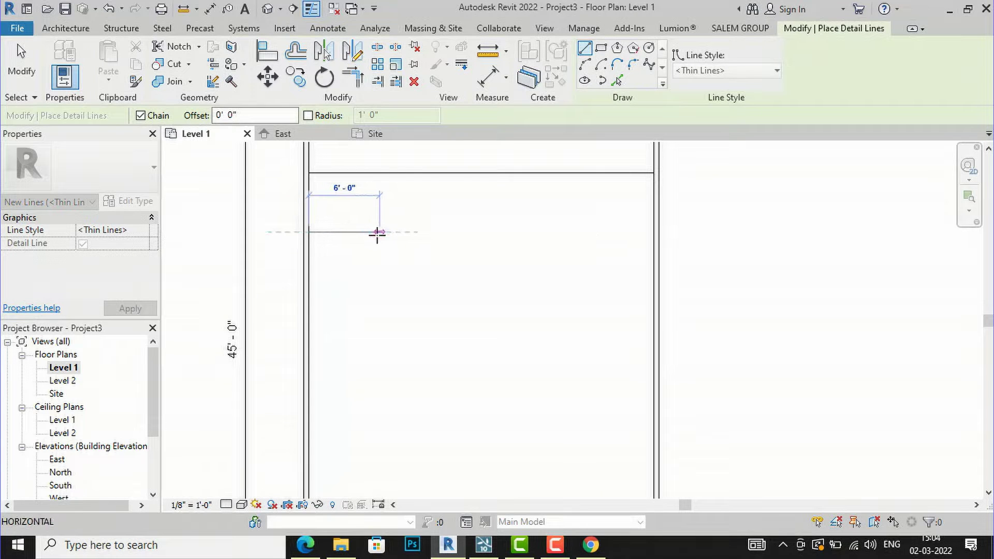
pyautogui.click(368, 231)
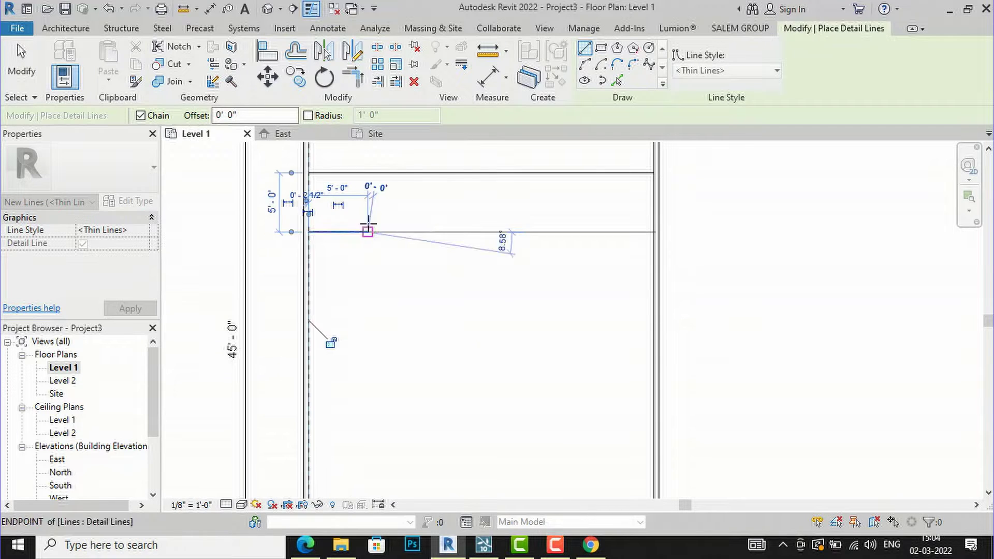
pyautogui.click(368, 172)
pyautogui.press('Escape')
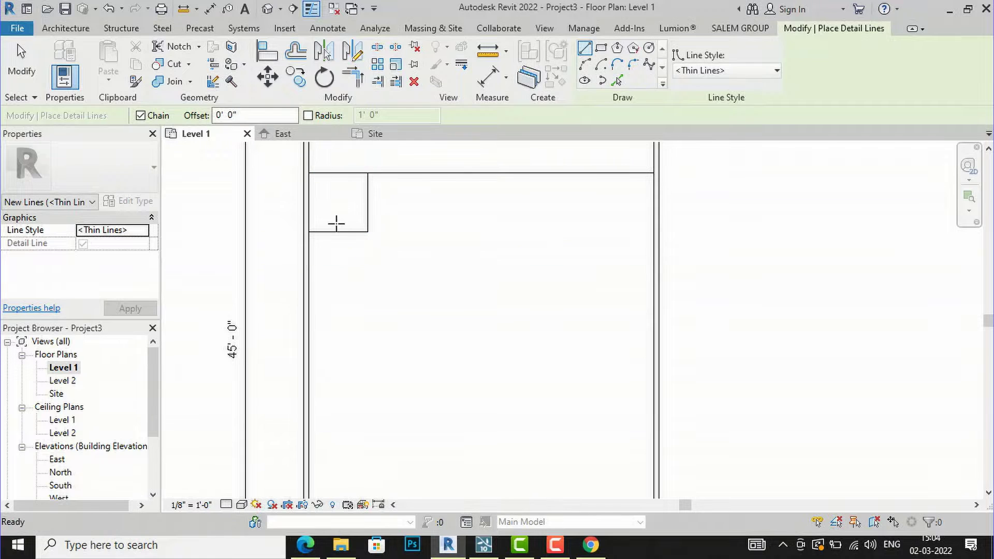
pyautogui.press('Escape')
# - Delete the short horizontal guide line and extend the vertical side setback line down to the lower boundary wall's inner face
pyautogui.click(339, 232)
pyautogui.press('Escape')
pyautogui.scroll(-2, 388, 155)
pyautogui.click(375, 203)
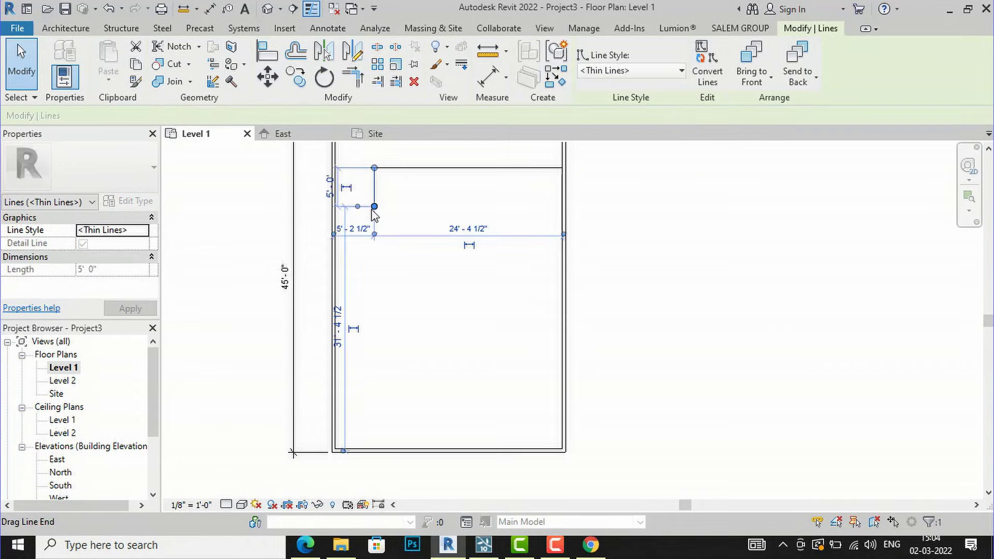
pyautogui.moveTo(374, 206)
pyautogui.mouseDown()
pyautogui.moveTo(359, 417)
pyautogui.moveTo(376, 449)
pyautogui.mouseUp()
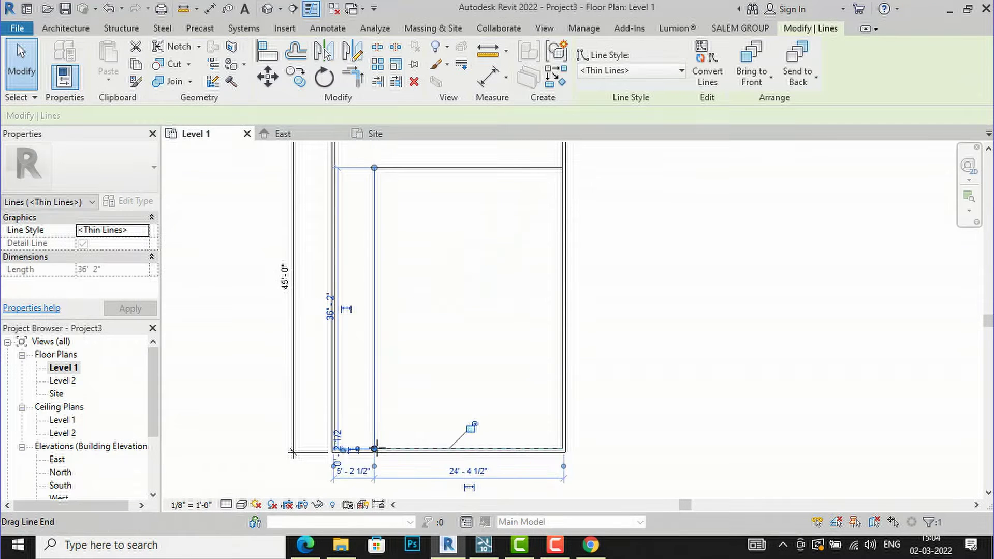
pyautogui.click(444, 421)
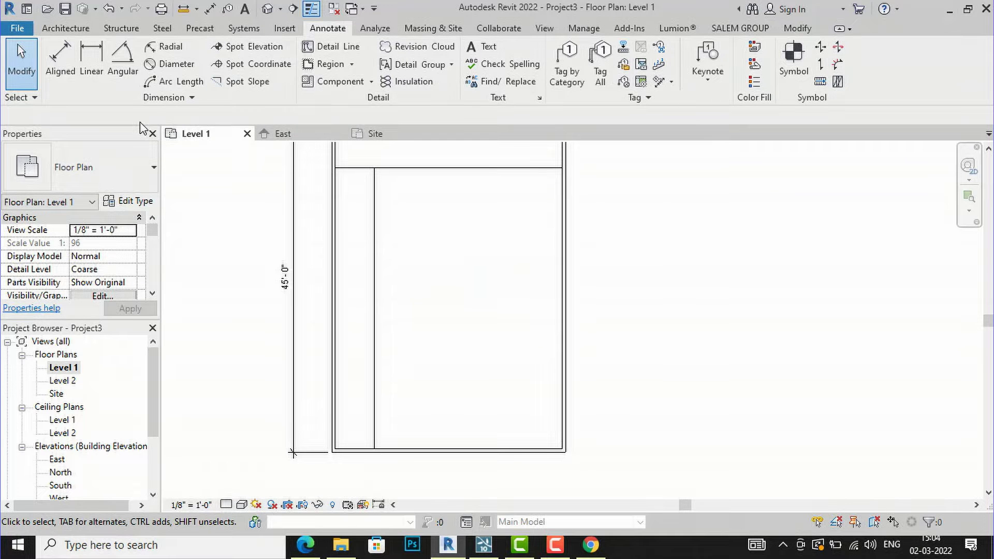
# - Sketch two detail lines, one 6' 0" up from the lower wall and one 7' 6" across from its end towards the left wall
pyautogui.click(329, 46)
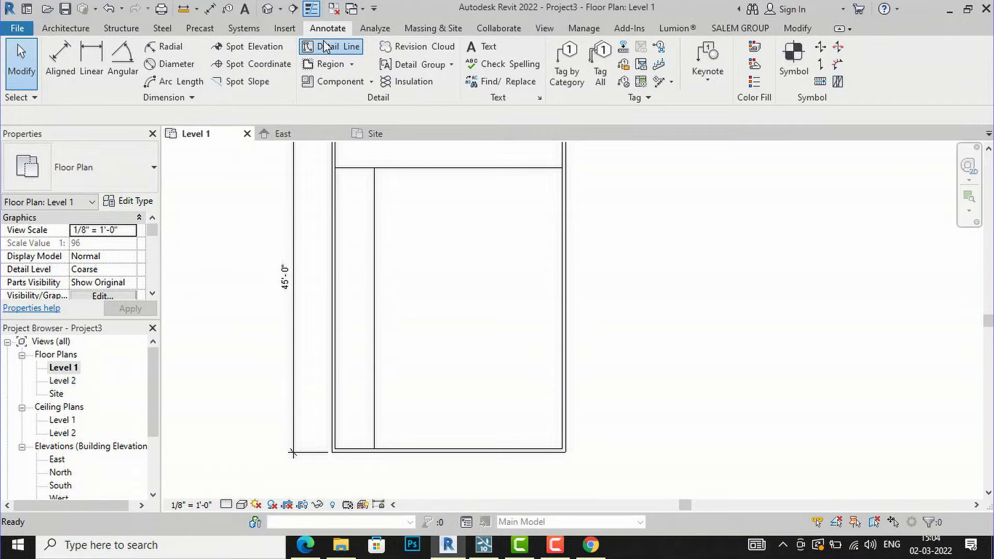
pyautogui.scroll(2, 397, 461)
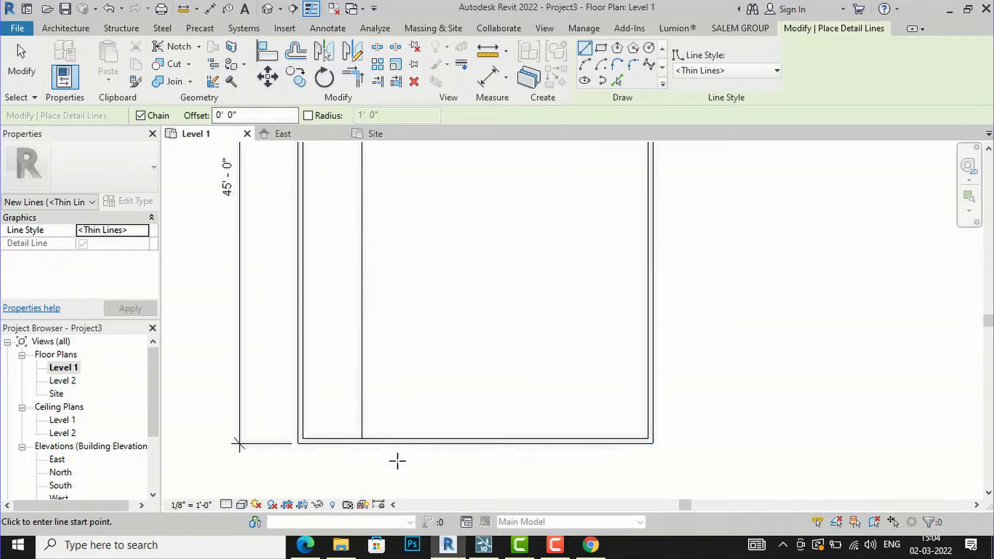
pyautogui.click(402, 438)
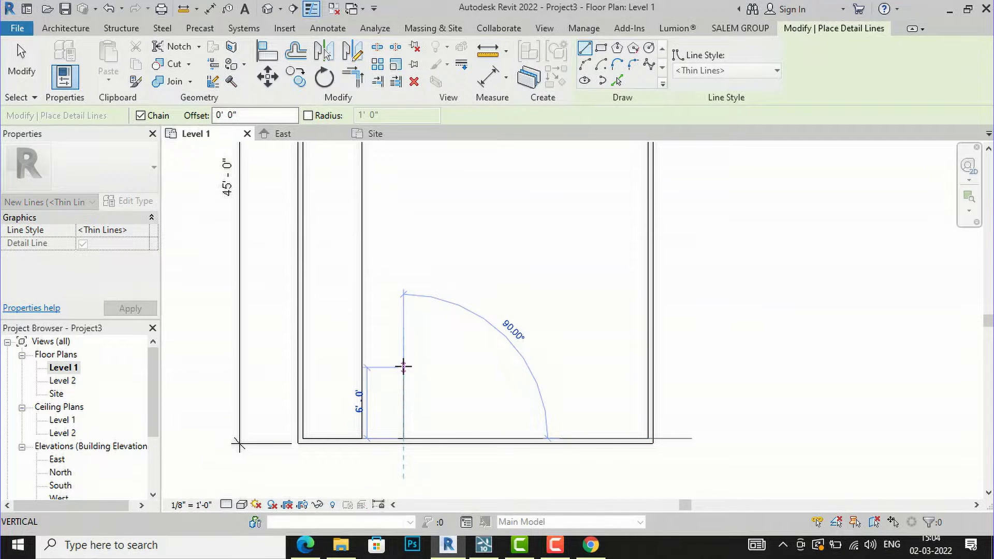
pyautogui.click(403, 366)
pyautogui.click(314, 369)
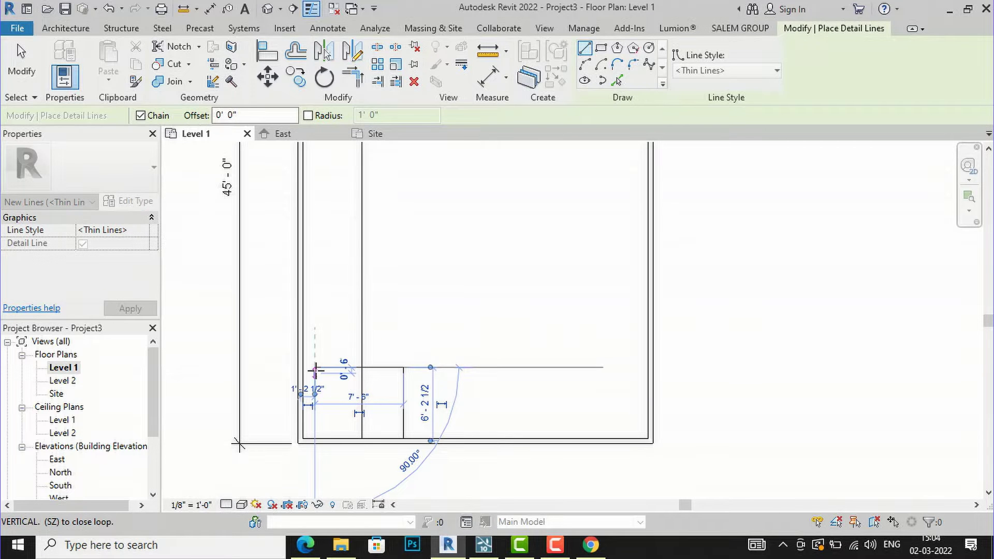
pyautogui.press('Escape')
pyautogui.press('Escape')
# - Delete the vertical guide line near the lower wall and extend the horizontal rear setback line to the right boundary wall
pyautogui.click(404, 394)
pyautogui.press('Delete')
pyautogui.click(405, 377)
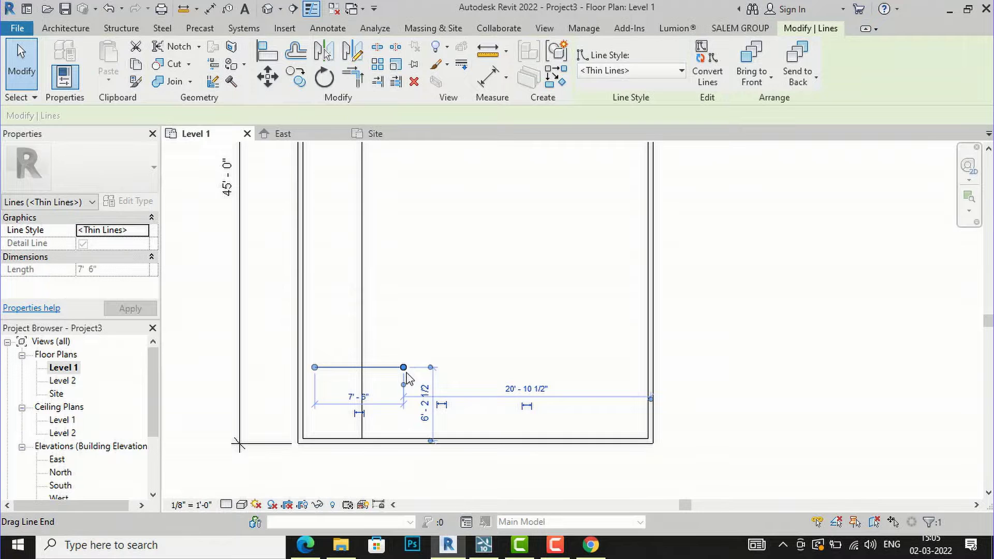
pyautogui.moveTo(404, 367); pyautogui.dragTo(648, 367)
pyautogui.click(384, 420)
# - Add an aligned dimension, referenced to wall faces, between the upper boundary wall's inner face and the front setback line
pyautogui.scroll(-2, 406, 421)
pyautogui.scroll(-1, 389, 430)
pyautogui.scroll(2, 443, 209)
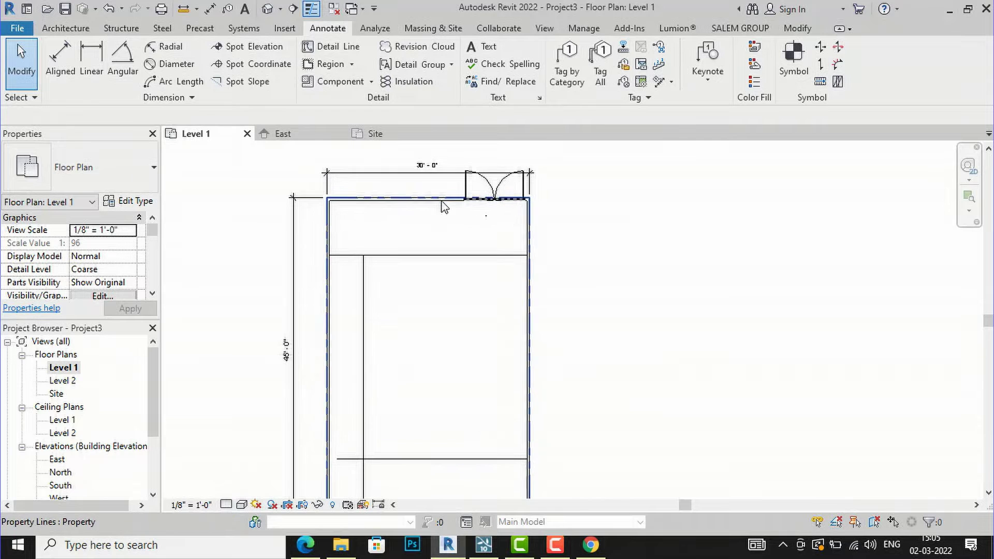
pyautogui.click(60, 60)
pyautogui.scroll(1, 349, 210)
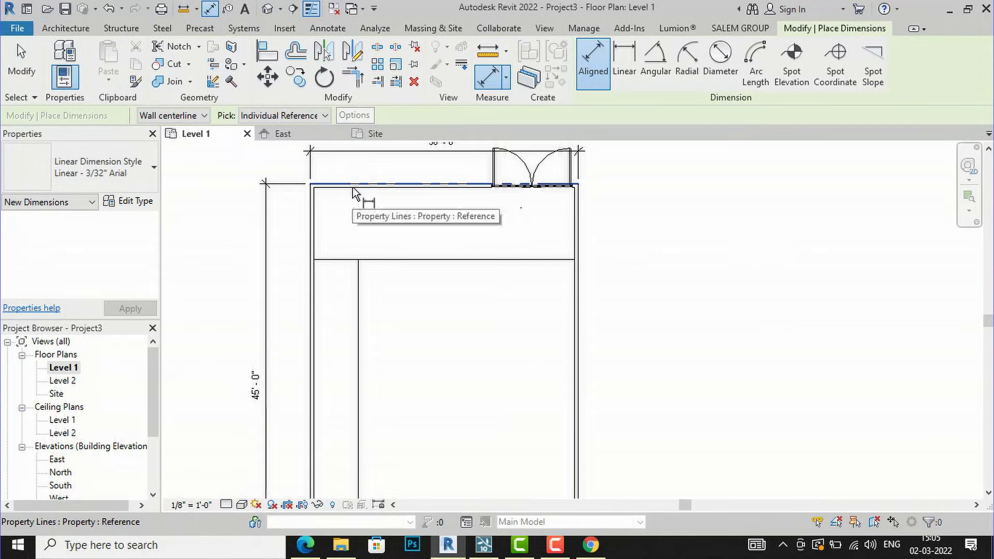
pyautogui.scroll(2, 354, 189)
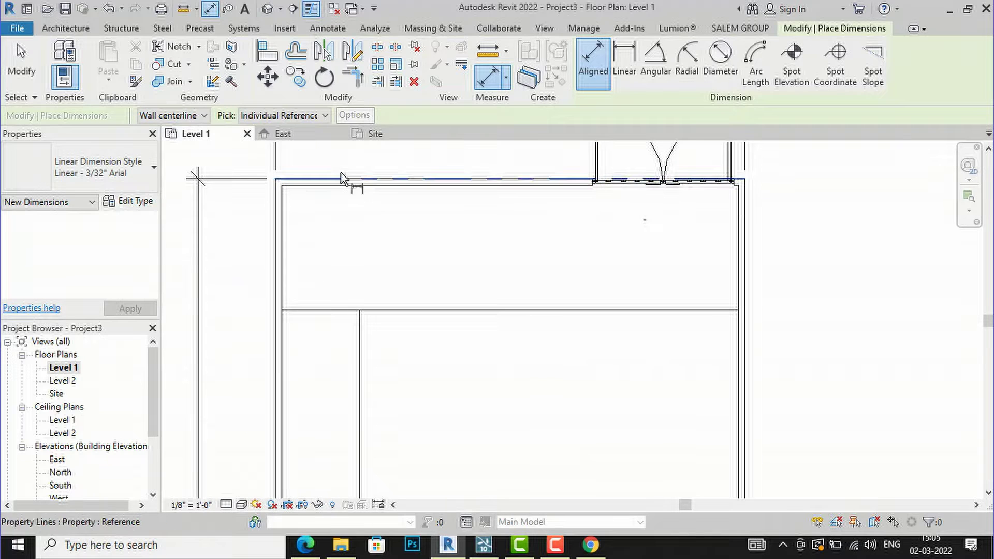
pyautogui.click(203, 115)
pyautogui.click(186, 140)
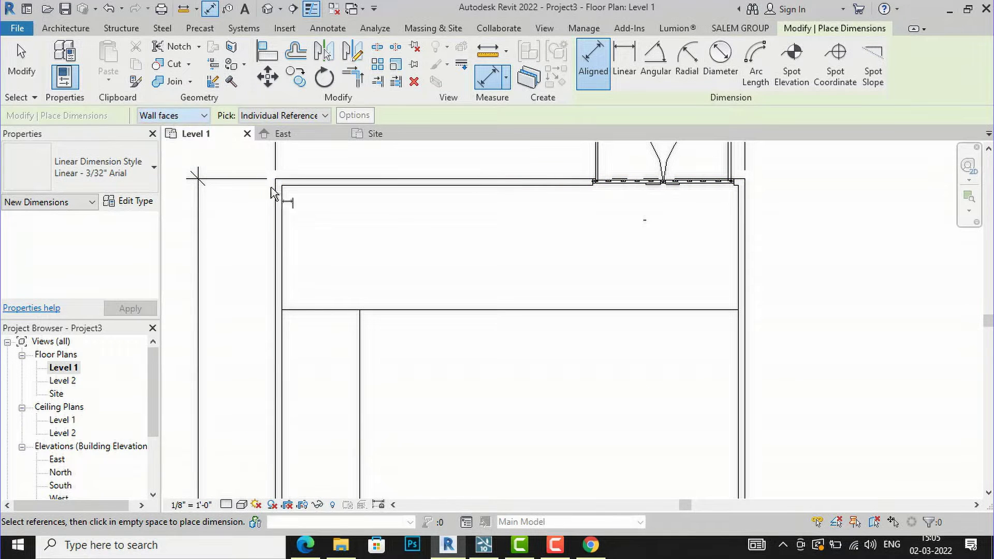
pyautogui.click(365, 191)
pyautogui.click(348, 313)
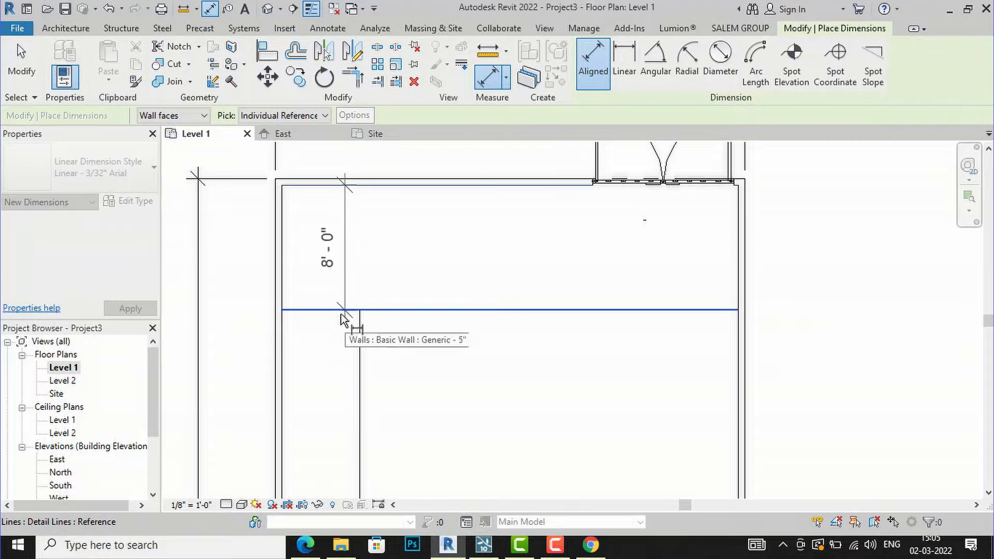
pyautogui.click(317, 361)
# - Dimension the side setback from the left boundary wall's inner face to the vertical setback line
pyautogui.click(284, 390)
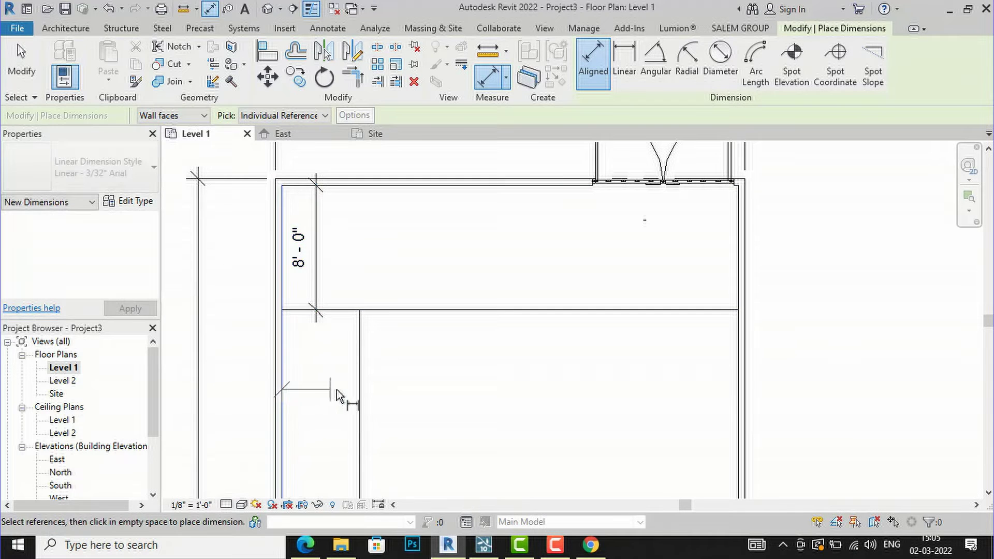
pyautogui.click(360, 392)
pyautogui.click(399, 393)
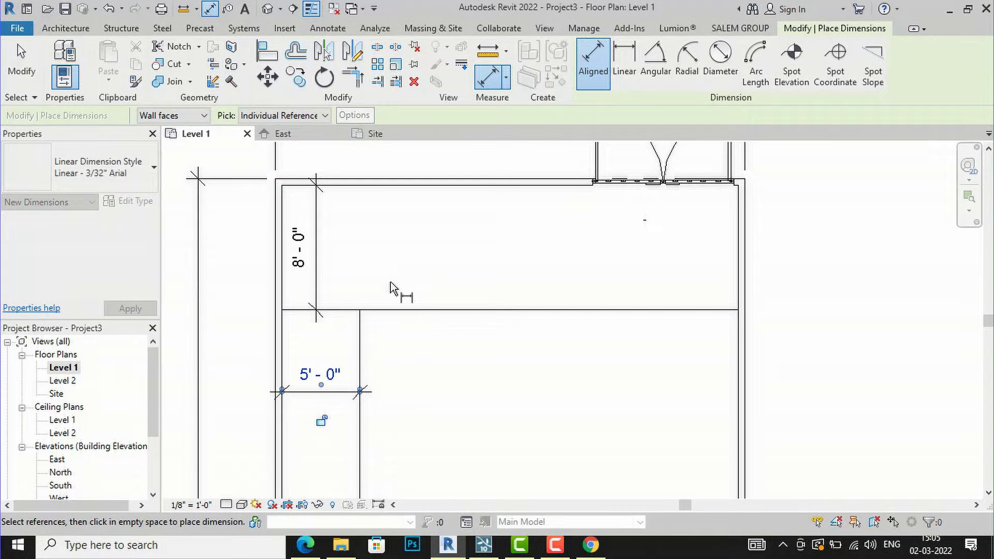
# - Add an aligned dimension between the horizontal rear setback line and the lower boundary wall's inner face
pyautogui.scroll(-4, 391, 282)
pyautogui.scroll(3, 409, 481)
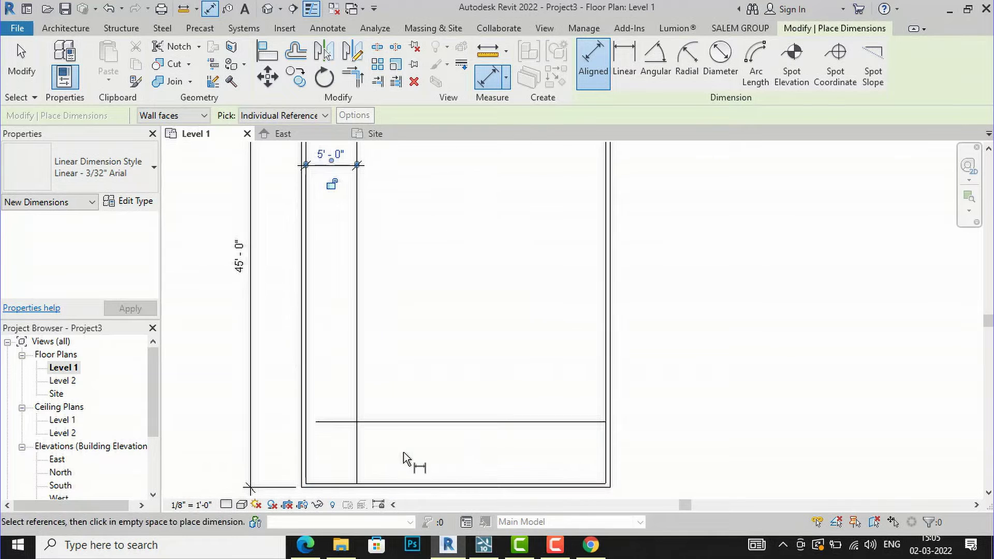
pyautogui.click(395, 422)
pyautogui.scroll(3, 399, 451)
pyautogui.scroll(1, 394, 422)
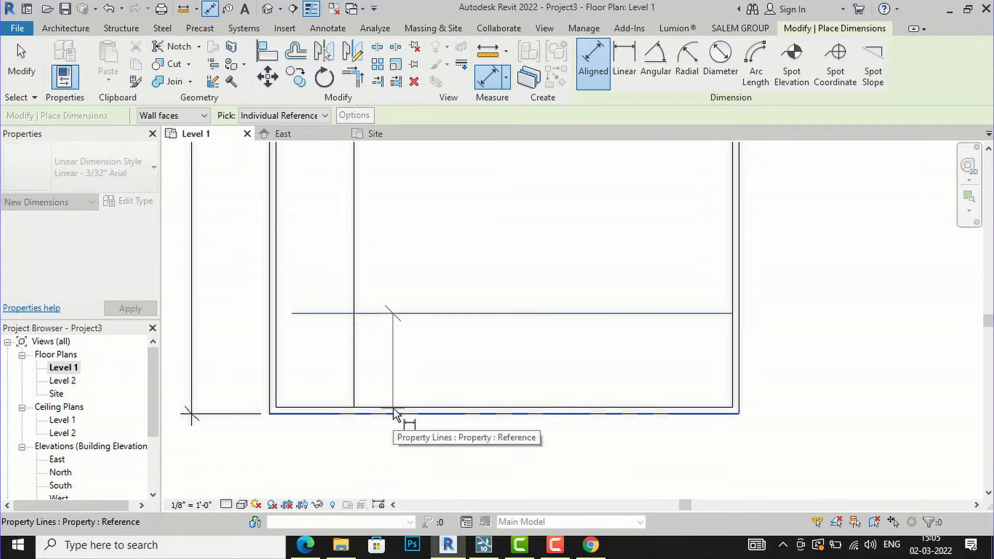
pyautogui.click(365, 406)
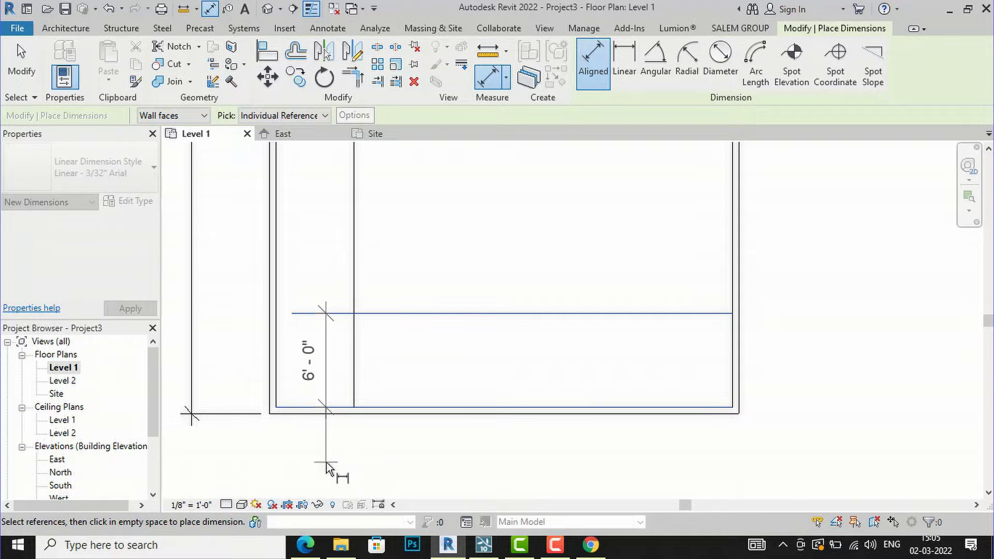
pyautogui.click(328, 469)
pyautogui.scroll(-1, 386, 425)
# - Switch to the haridwar res.pdf floor plan in Edge, examine the house layout and setbacks, and return to Revit
pyautogui.click(306, 545)
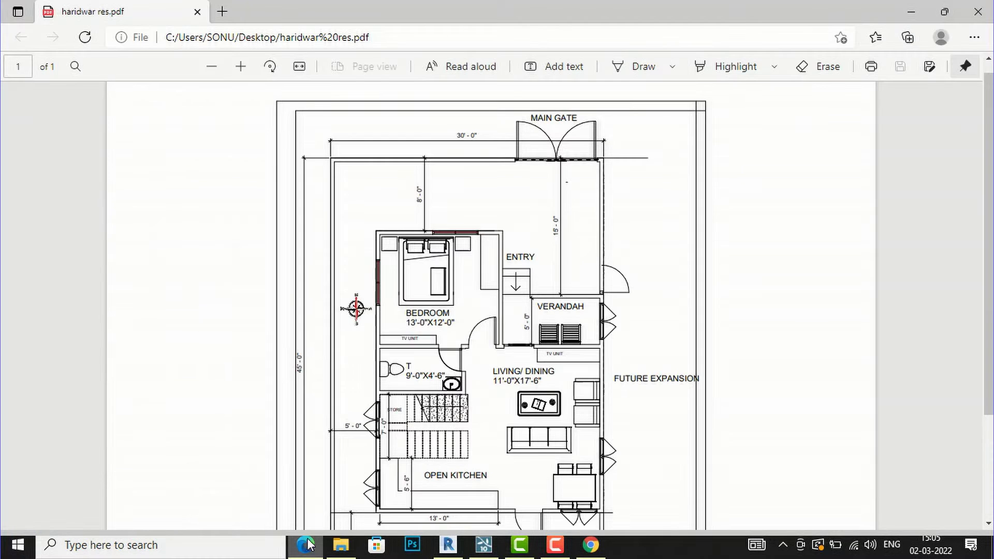
pyautogui.scroll(-3, 433, 305)
pyautogui.scroll(2, 432, 311)
pyautogui.scroll(-1, 427, 474)
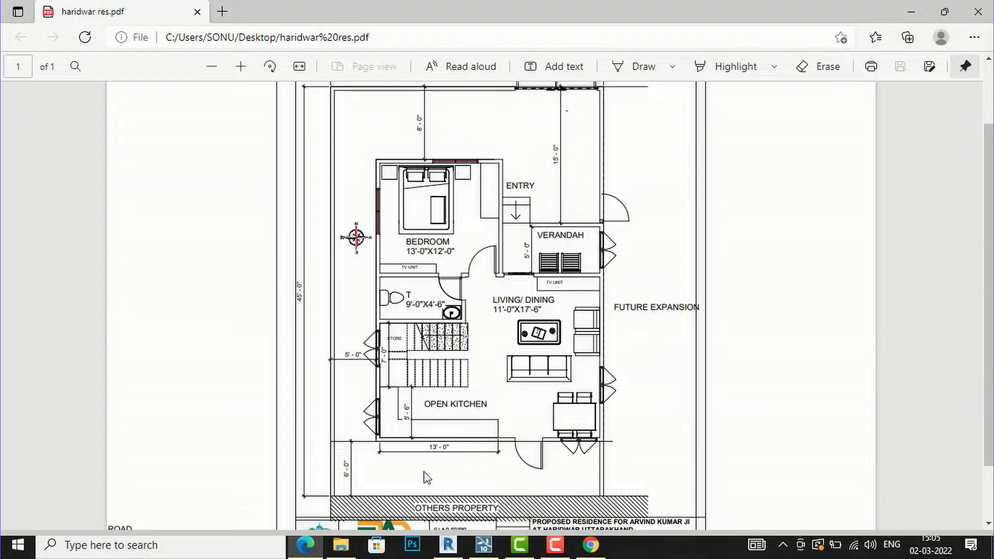
pyautogui.scroll(2, 415, 175)
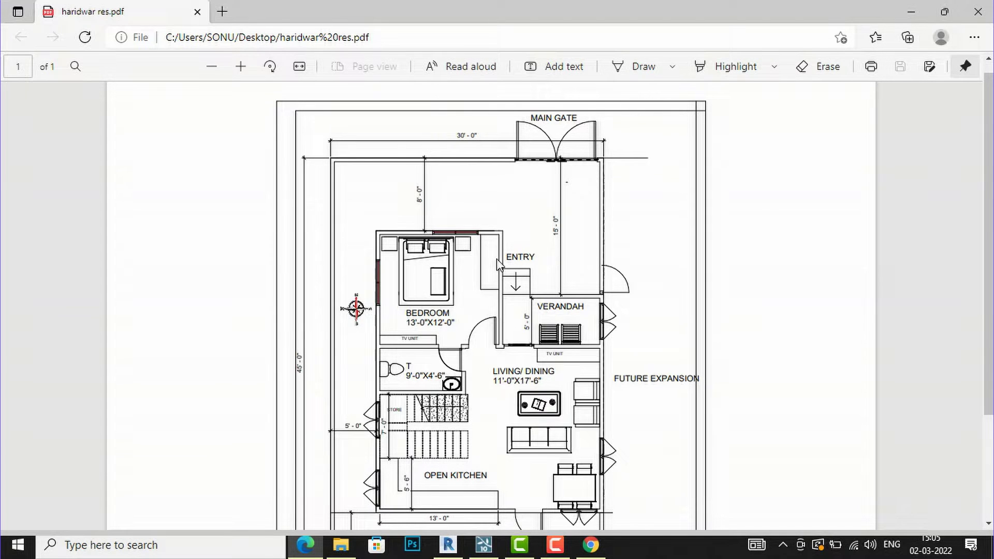
pyautogui.scroll(1, 444, 236)
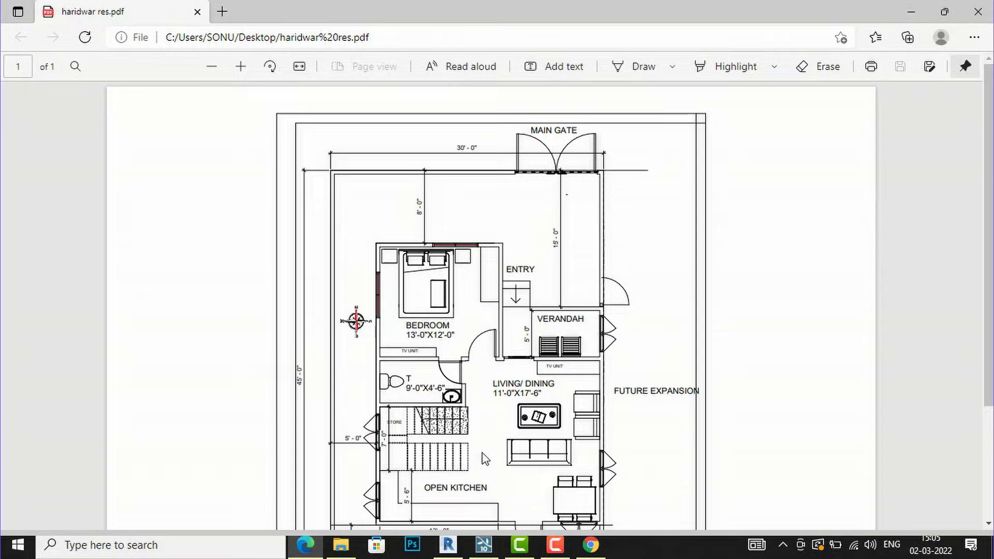
pyautogui.click(448, 544)
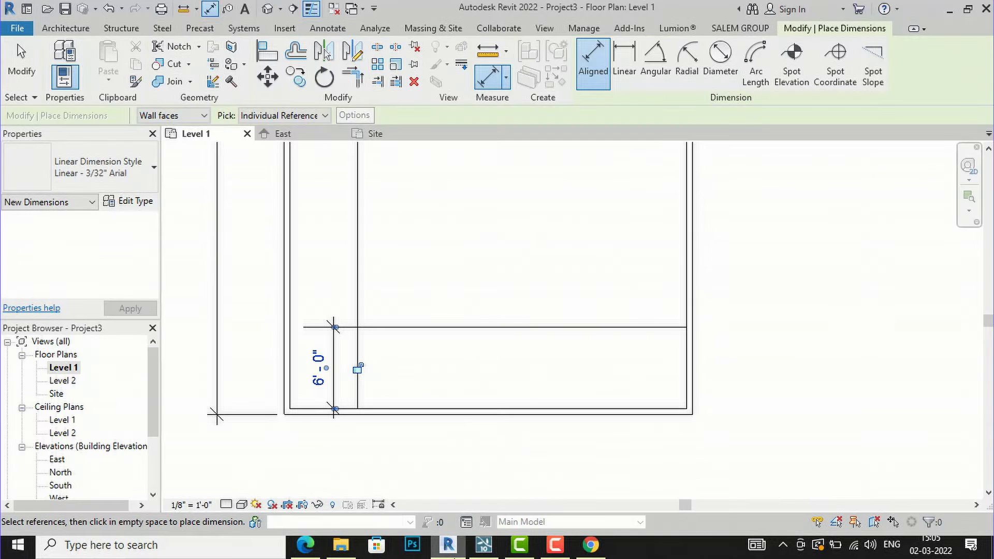
# - Leave the dimension command and start an architectural wall with the Generic - 8" type
pyautogui.scroll(-3, 421, 458)
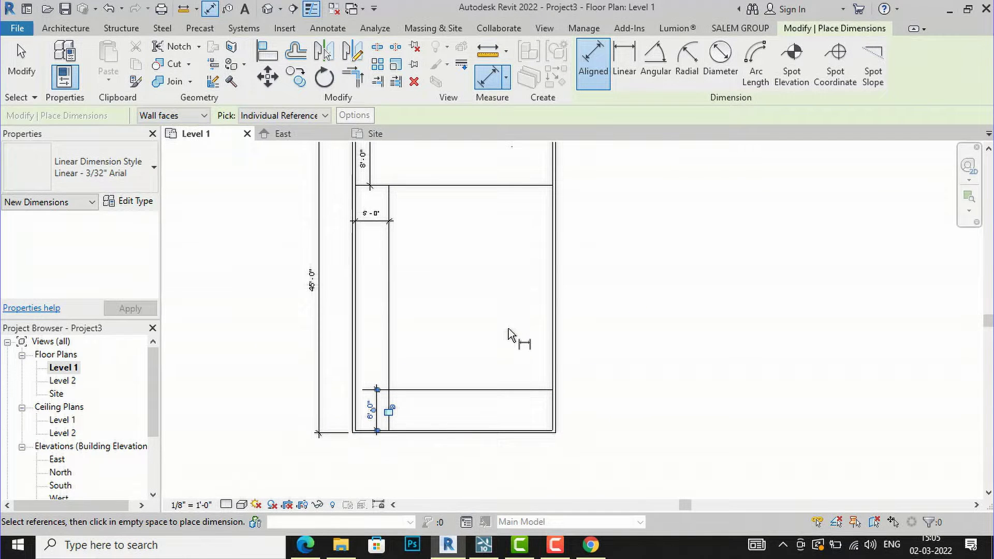
pyautogui.press('Escape')
pyautogui.press('Escape')
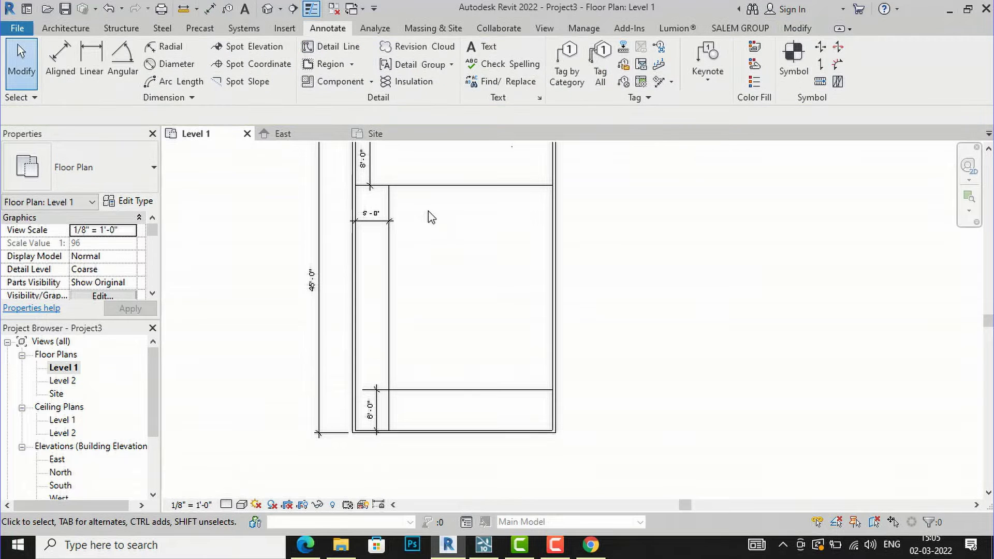
pyautogui.click(69, 32)
pyautogui.click(59, 78)
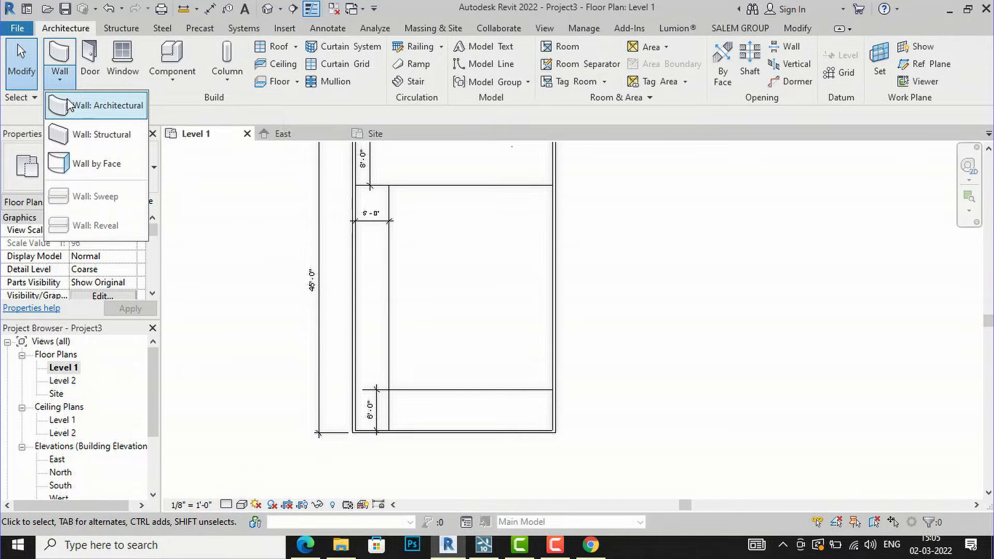
pyautogui.click(68, 104)
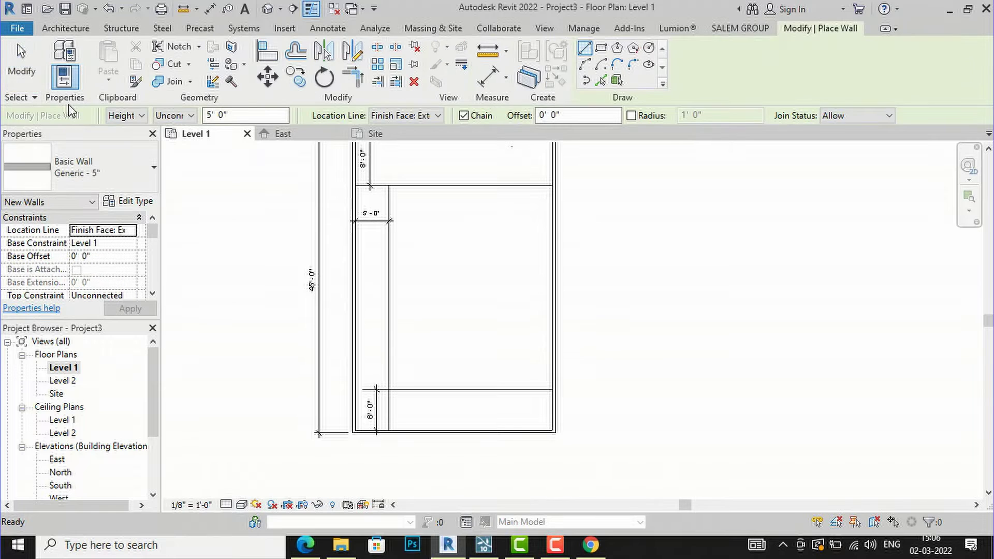
pyautogui.click(113, 186)
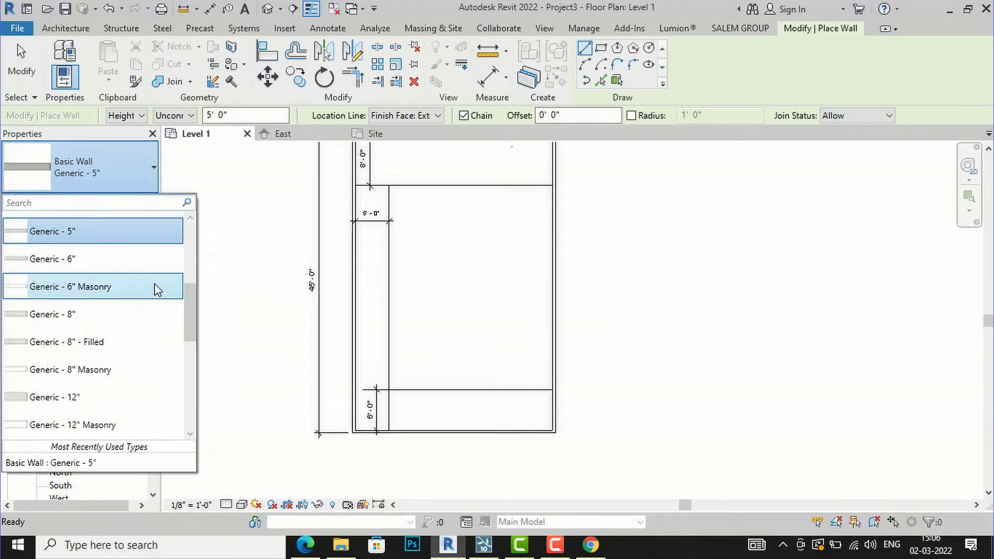
pyautogui.click(114, 325)
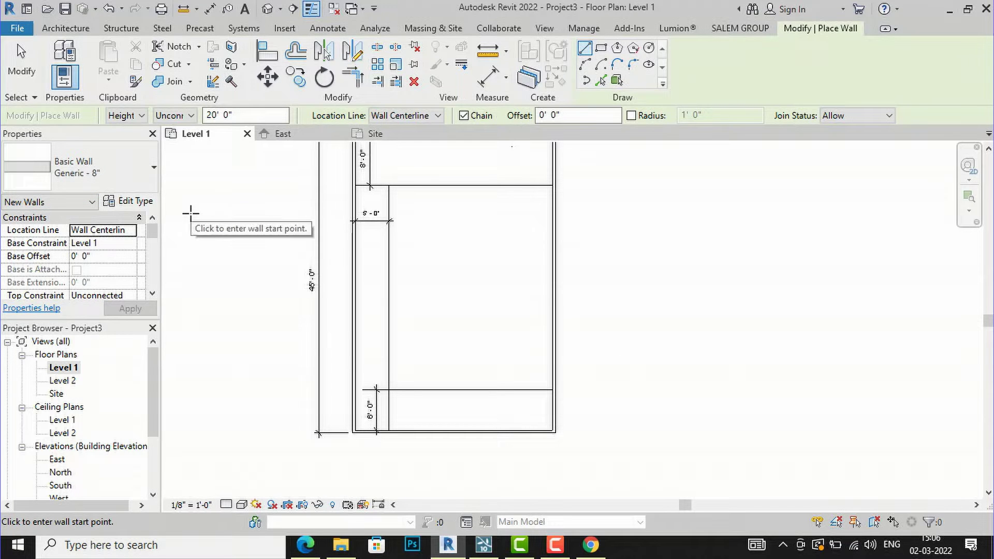
# - Duplicate the Generic - 8" wall type under the name 9"WALL
pyautogui.click(124, 203)
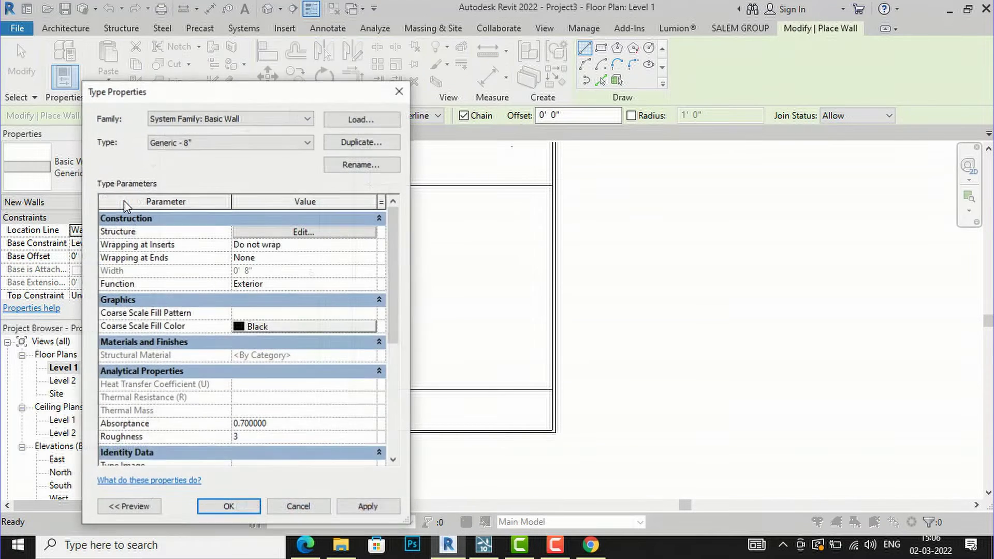
pyautogui.click(337, 143)
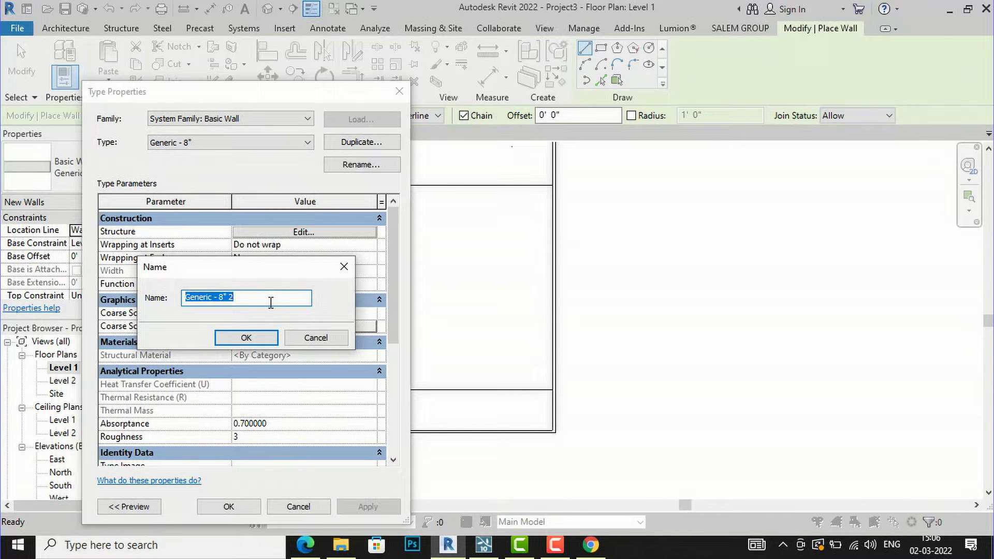
pyautogui.write('9"W')
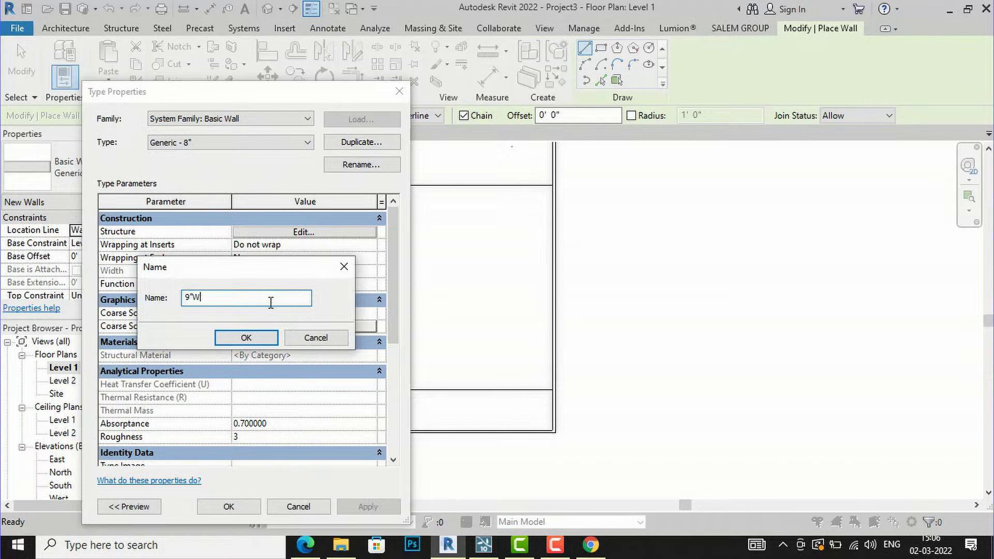
pyautogui.write('ALL')
pyautogui.click(257, 340)
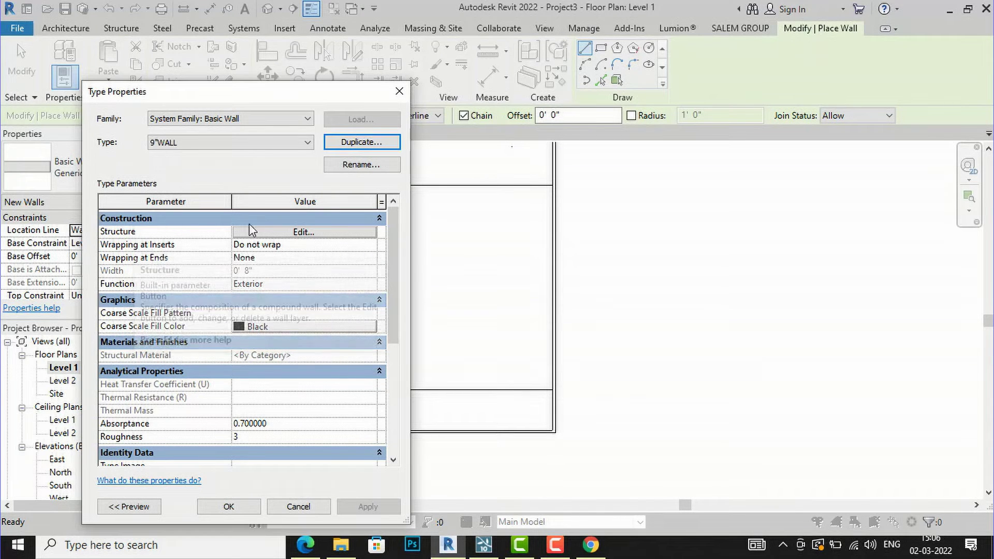
# - Set the thickness of the 9"WALL type's structure layer to 9"
pyautogui.click(270, 231)
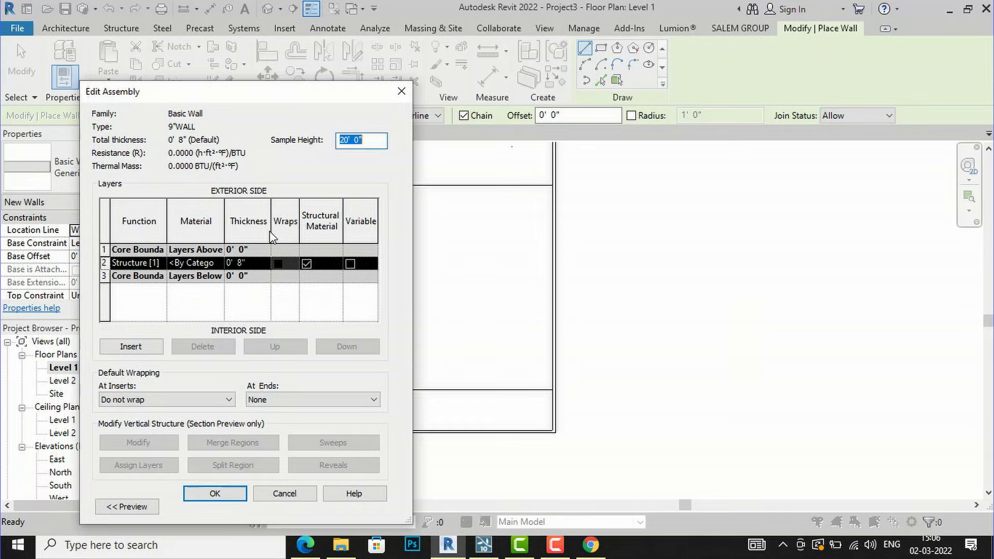
pyautogui.click(252, 263)
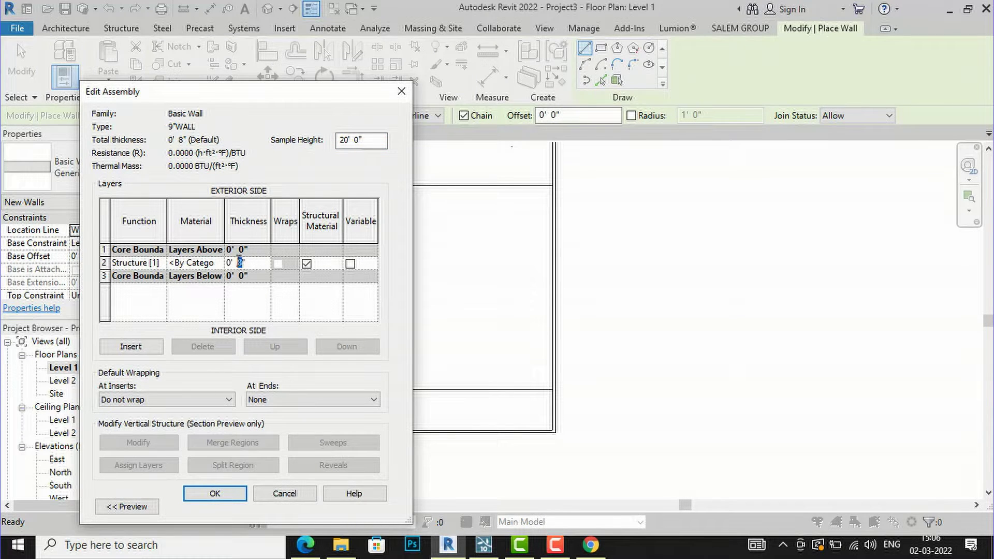
pyautogui.write('9')
# - Create a new material in the material browser for the 9"WALL structure layer
pyautogui.click(221, 265)
pyautogui.click(222, 265)
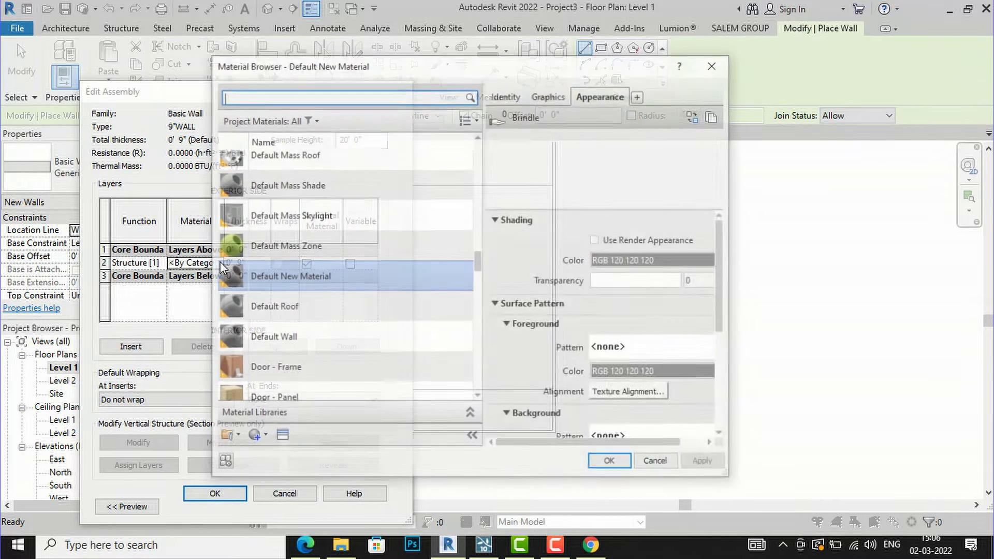
pyautogui.click(262, 437)
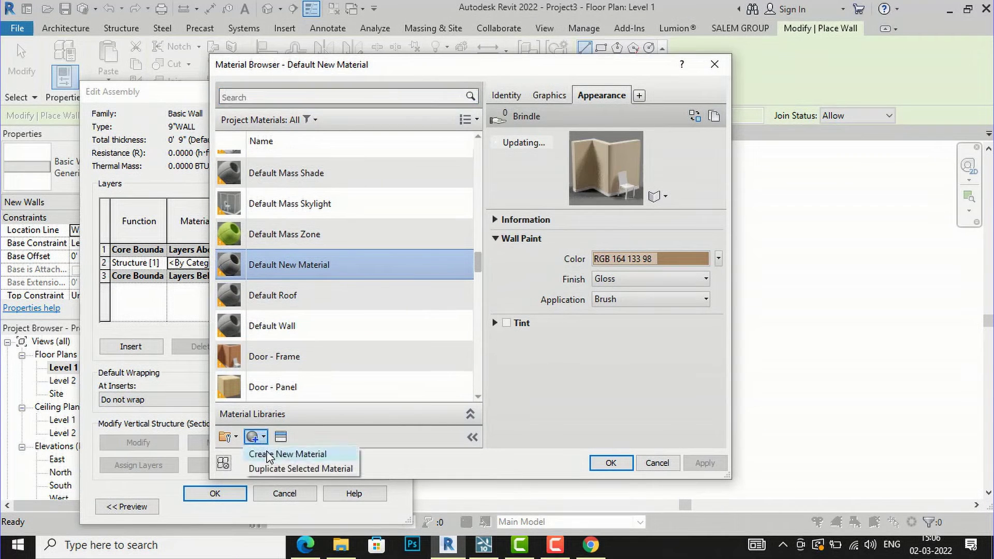
pyautogui.click(273, 454)
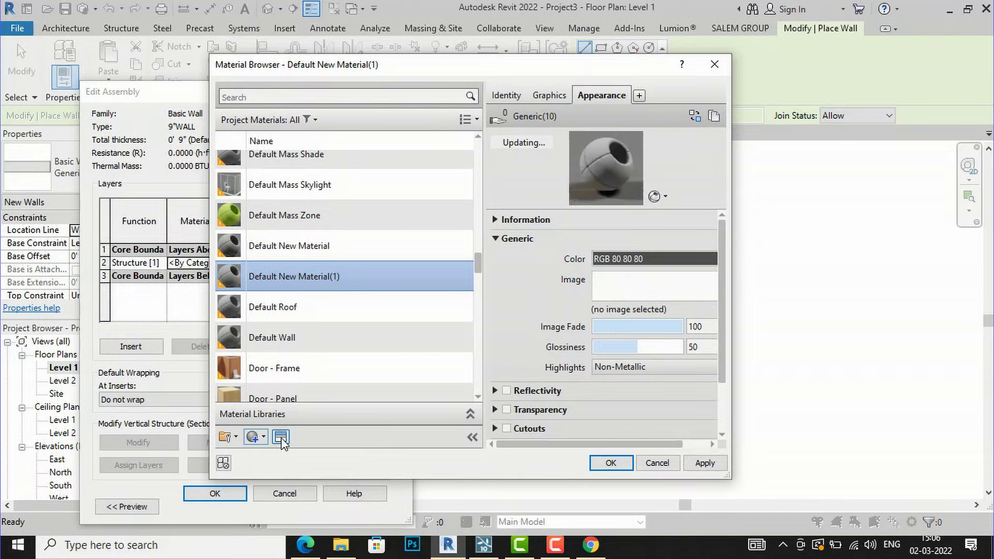
# - Give the new material the glossy Cool White wall paint appearance, assign it to the structure layer and accept the wall type settings
pyautogui.click(281, 438)
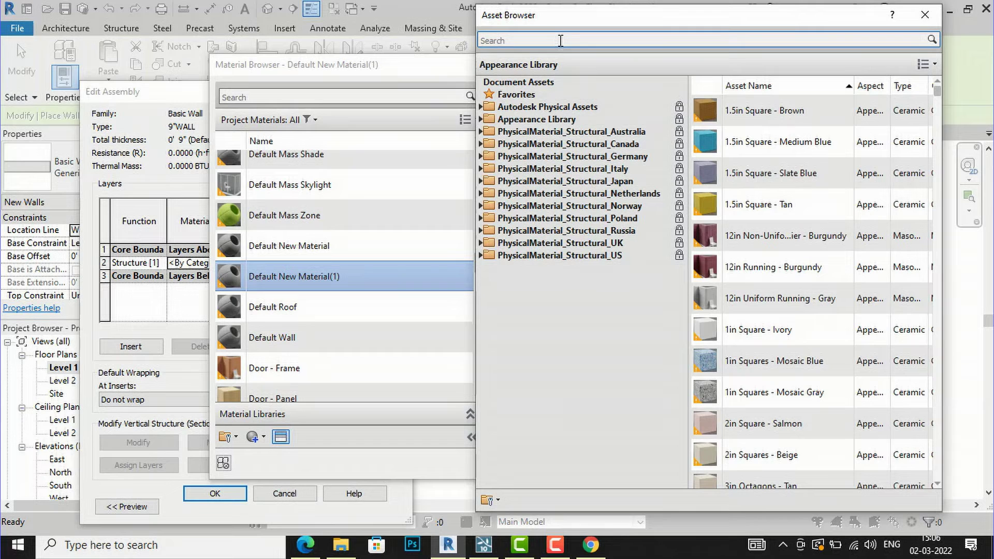
pyautogui.click(560, 40)
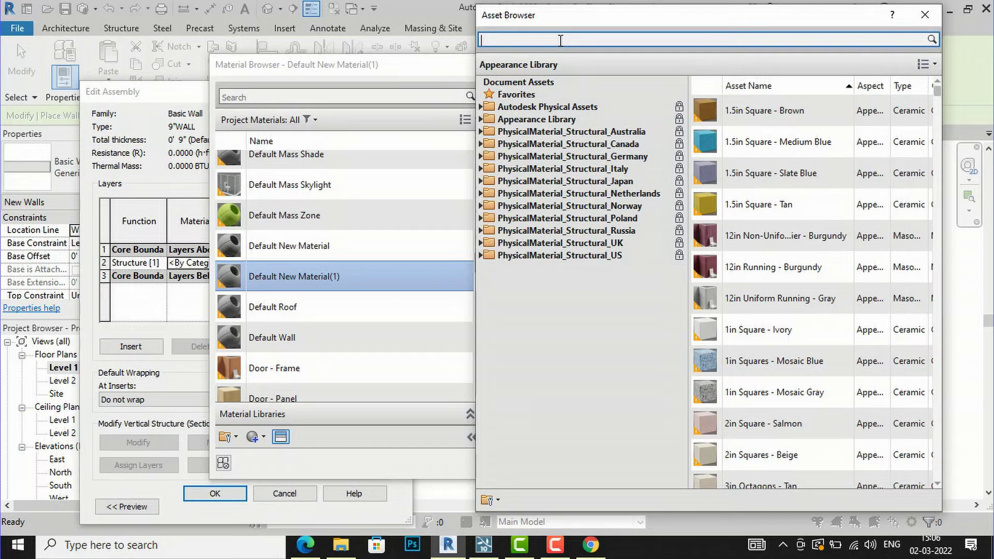
pyautogui.write('wall paint')
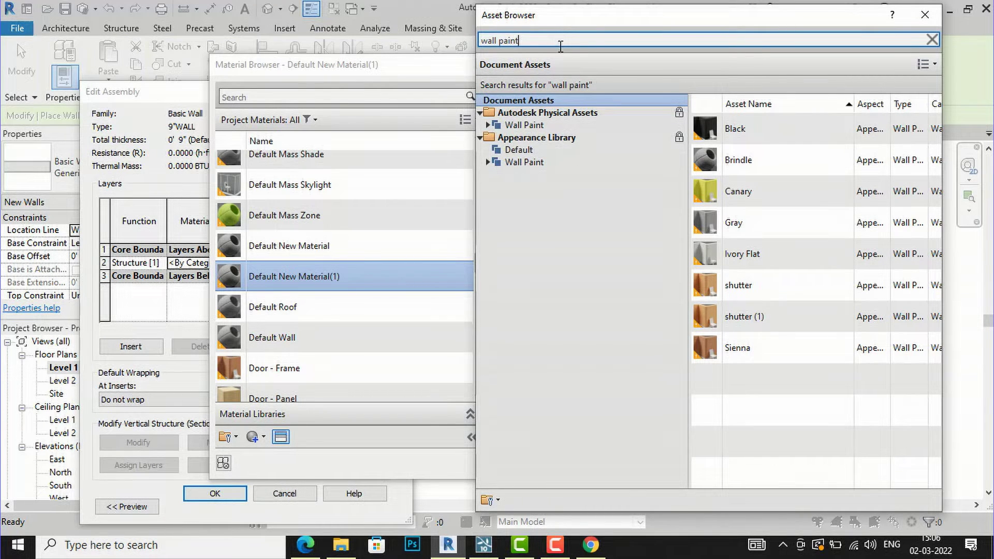
pyautogui.click(539, 163)
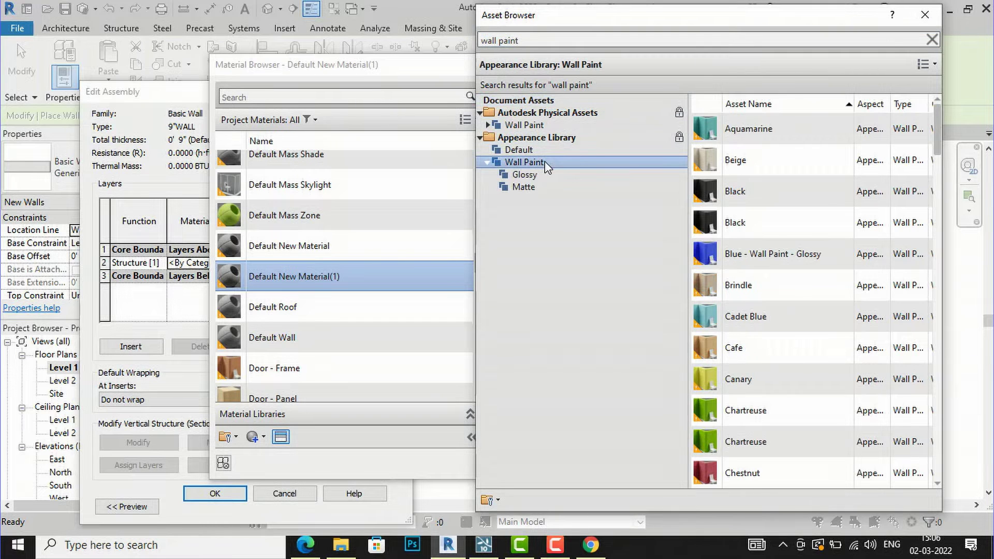
pyautogui.scroll(-3, 762, 342)
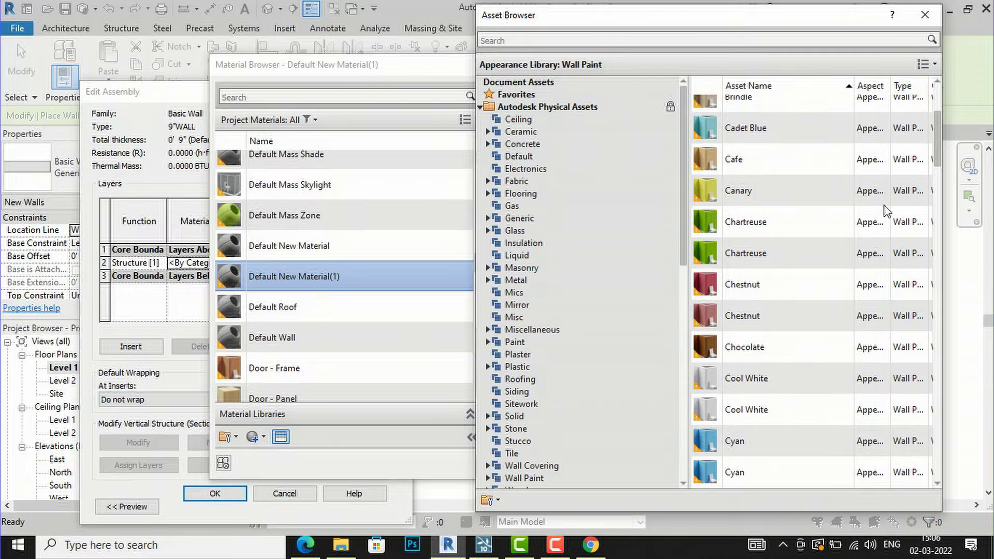
pyautogui.click(932, 39)
pyautogui.click(928, 21)
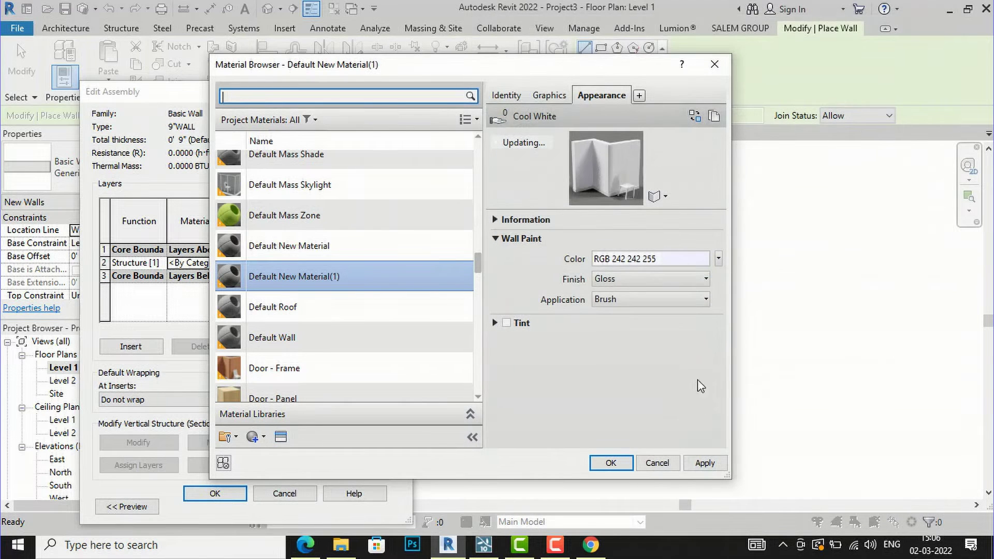
pyautogui.click(703, 463)
pyautogui.click(611, 463)
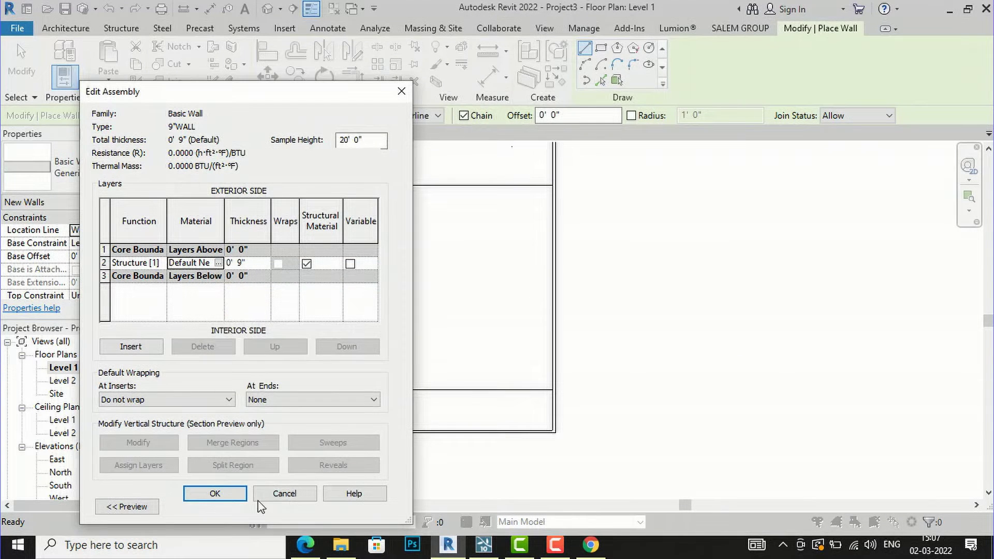
pyautogui.click(221, 494)
pyautogui.click(230, 507)
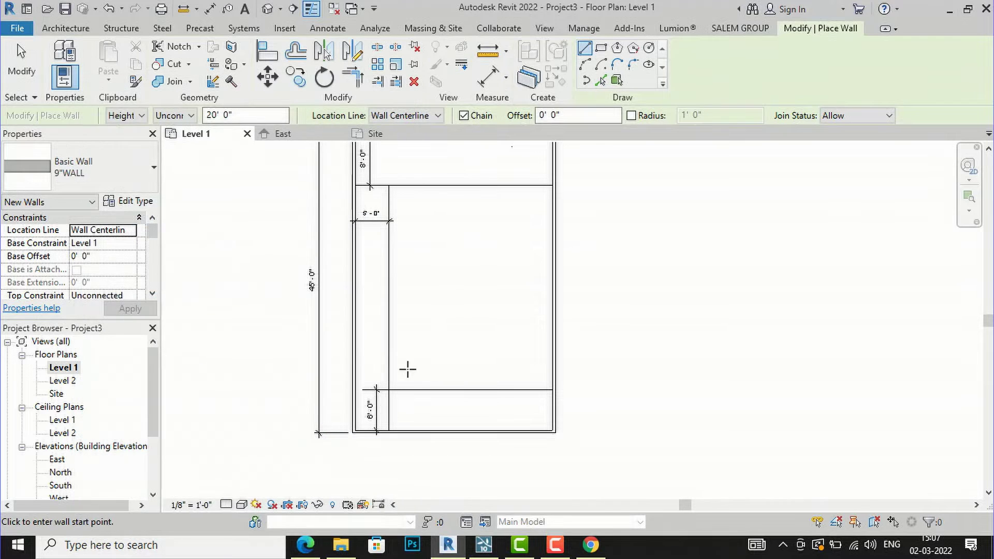
# - Set the new wall's unconnected height to 10' 0" and its location line to Finish Face: Exterior
pyautogui.scroll(1, 422, 199)
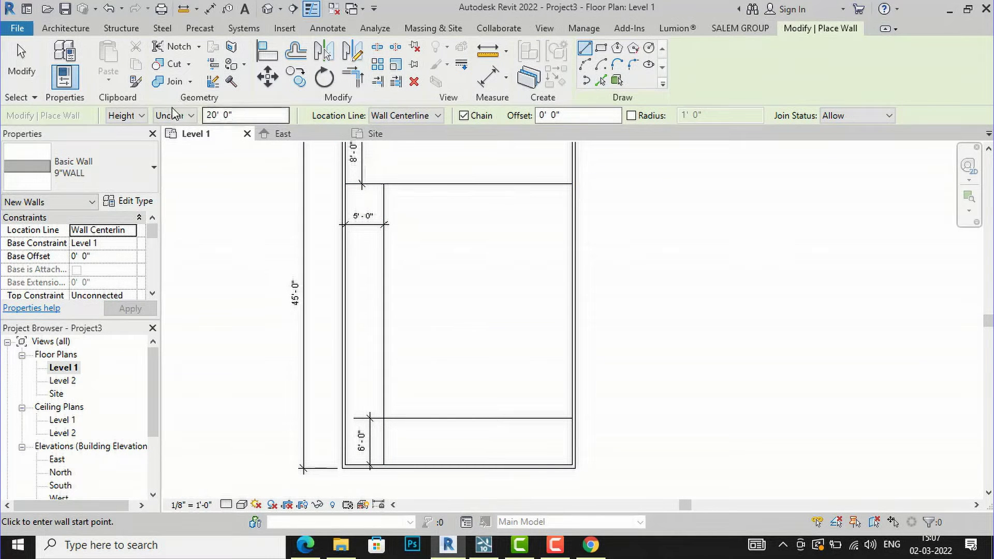
pyautogui.moveTo(243, 113); pyautogui.dragTo(209, 113)
pyautogui.write('1')
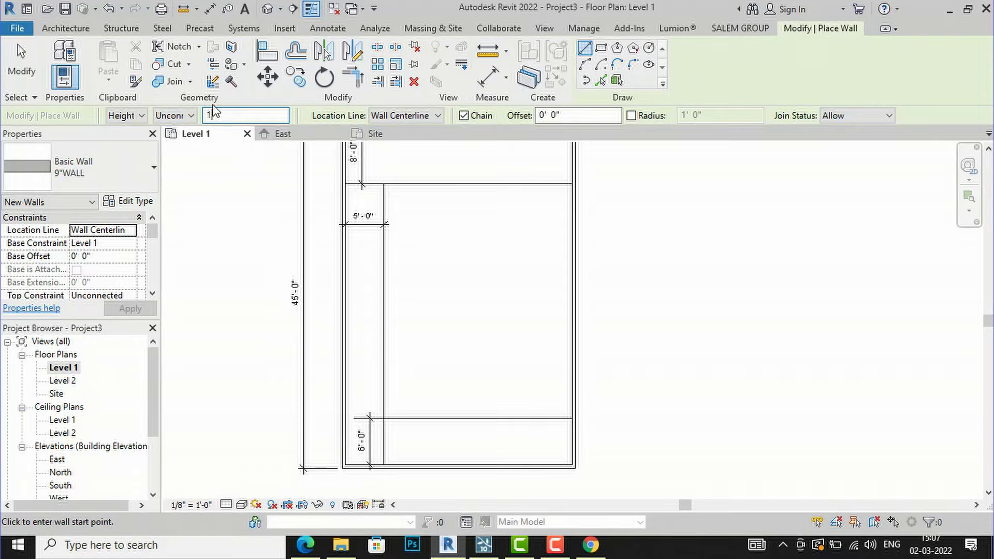
pyautogui.click(395, 116)
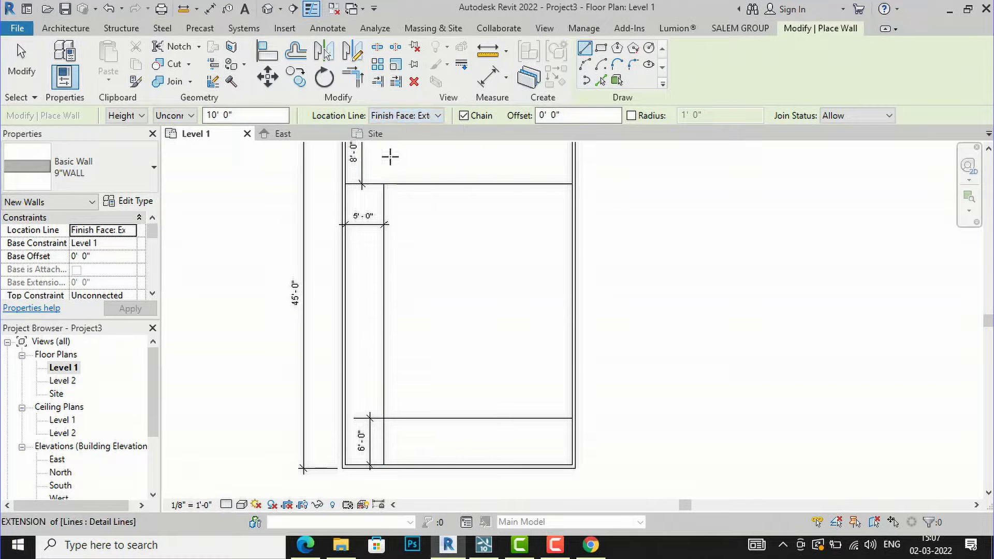
pyautogui.scroll(2, 408, 220)
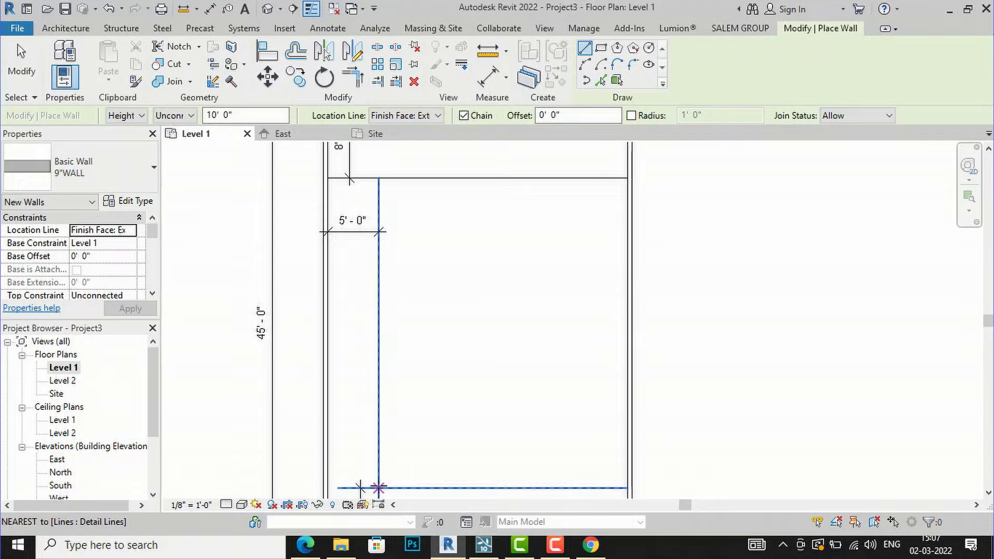
# - Draw 9"WALL segments up the 5' 0" side setback line and partway along the 8' 0" setback line from their corner
pyautogui.click(378, 486)
pyautogui.click(378, 178)
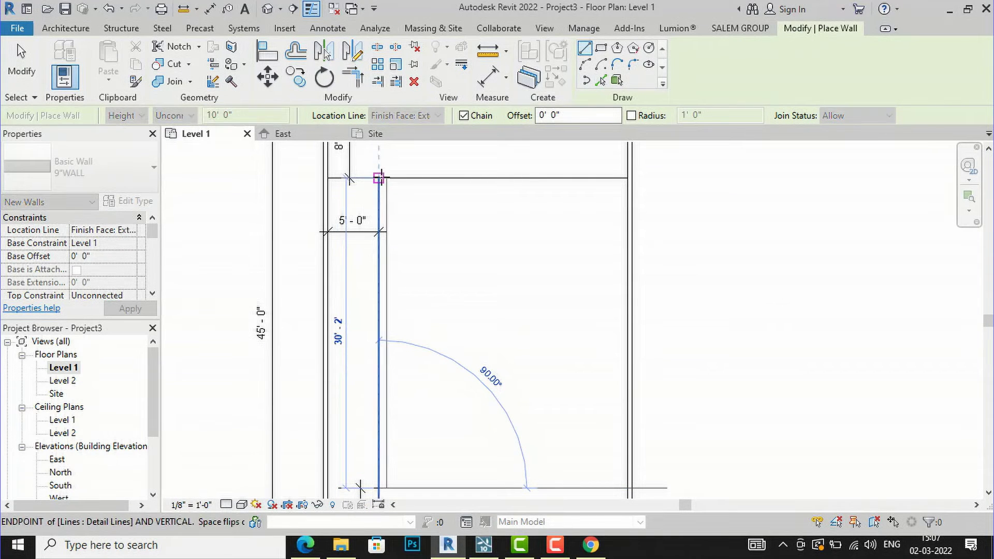
pyautogui.scroll(-2, 455, 177)
pyautogui.scroll(-1, 473, 182)
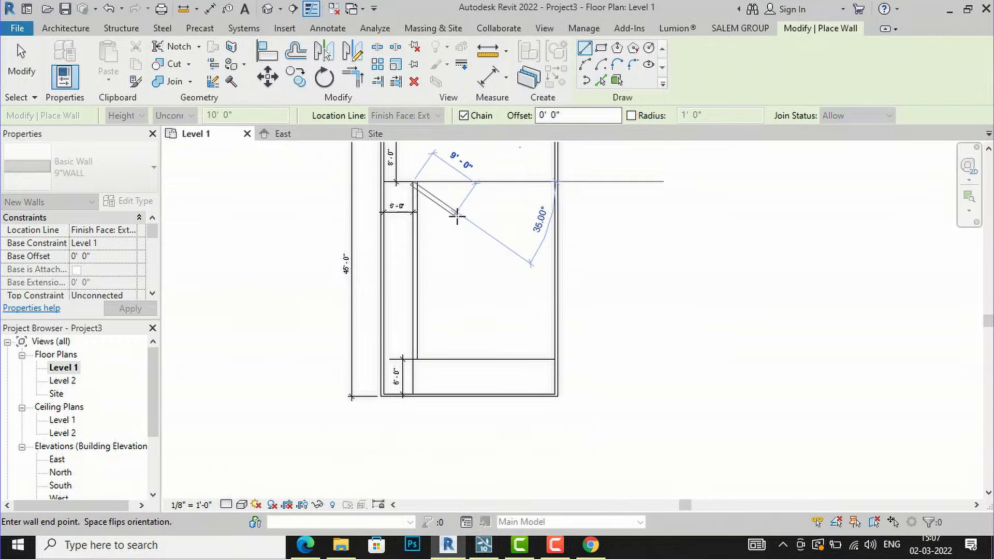
pyautogui.scroll(-1, 469, 186)
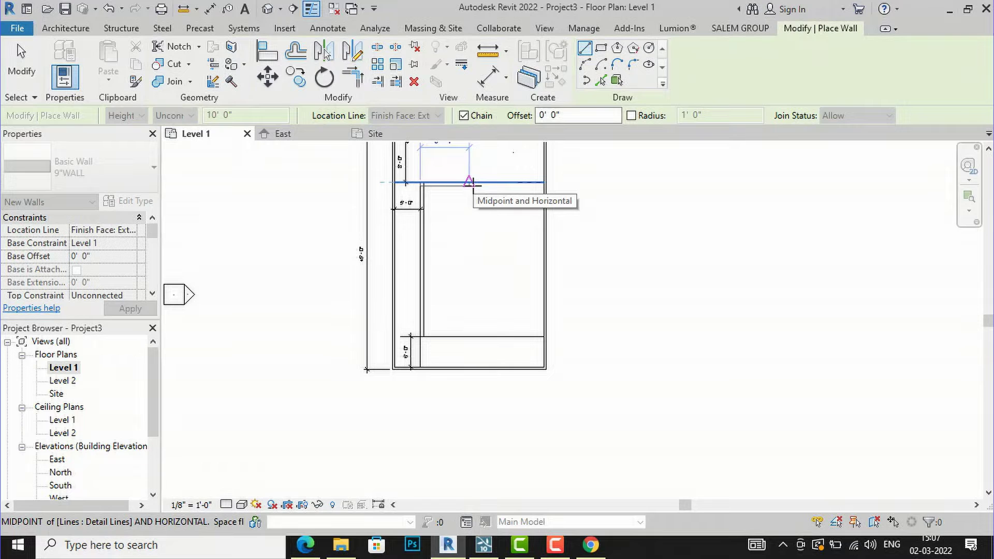
pyautogui.press('BackSpace')
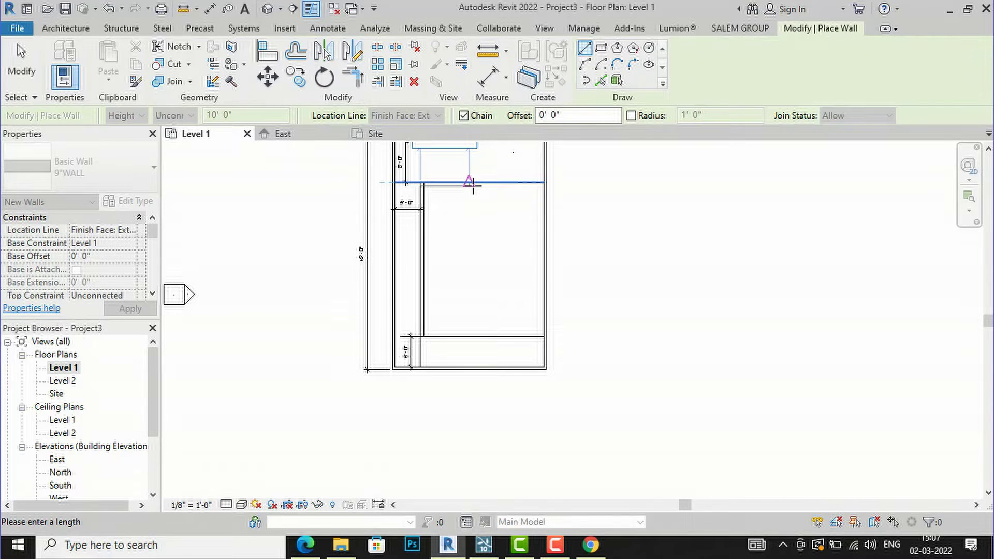
pyautogui.write('15')
pyautogui.press('Return')
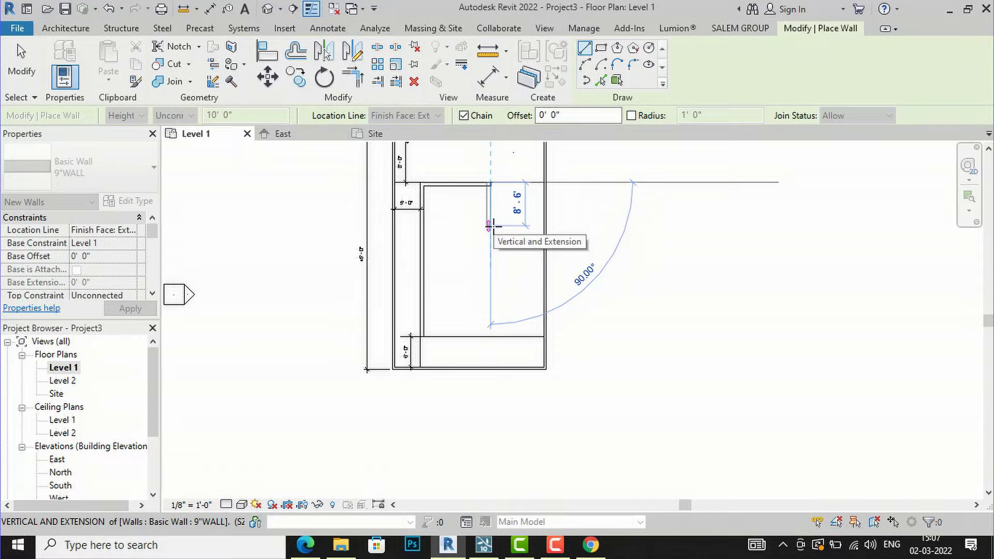
pyautogui.press('Escape')
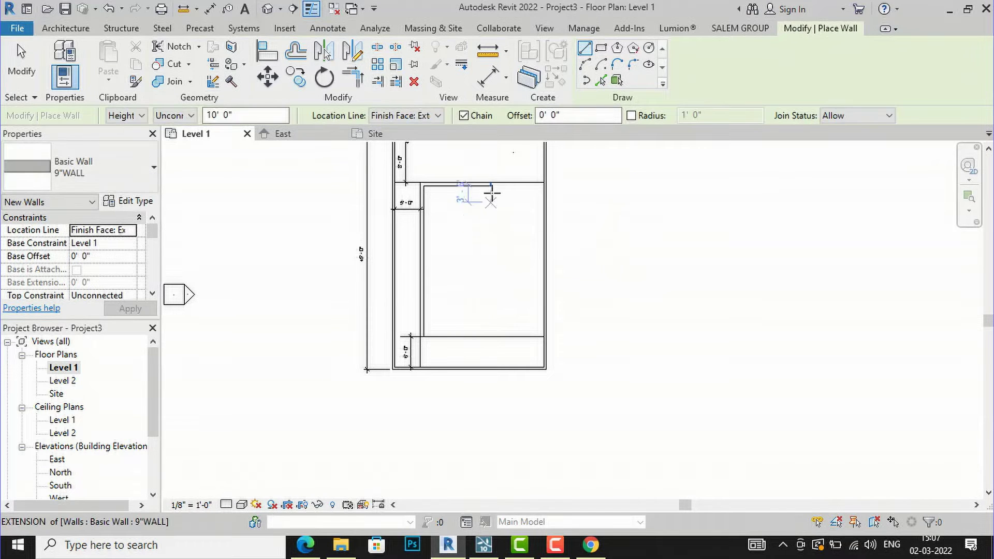
# - Draw a 12' 9" vertical 9"WALL segment down from the free end of the horizontal wall on the 8' 0" setback line
pyautogui.click(491, 186)
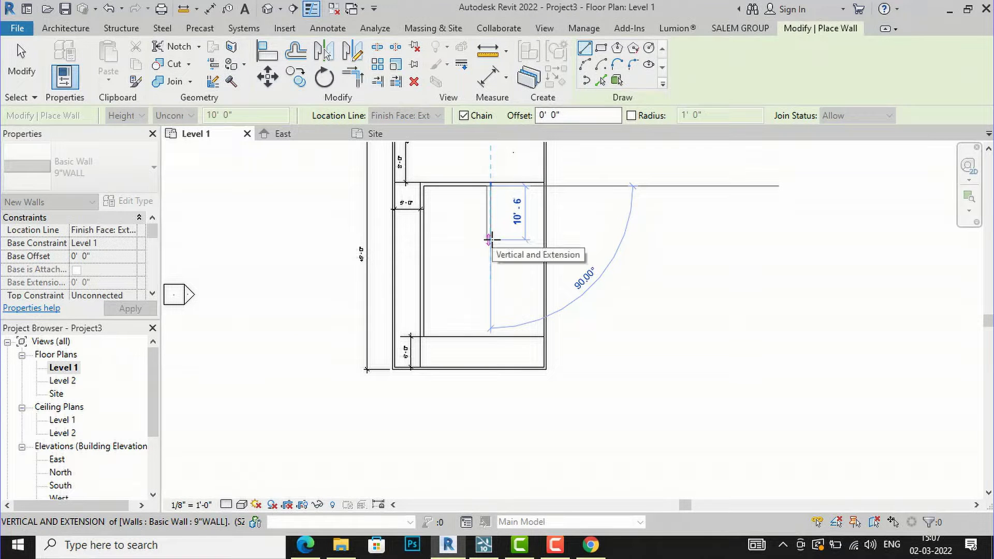
pyautogui.write("12'")
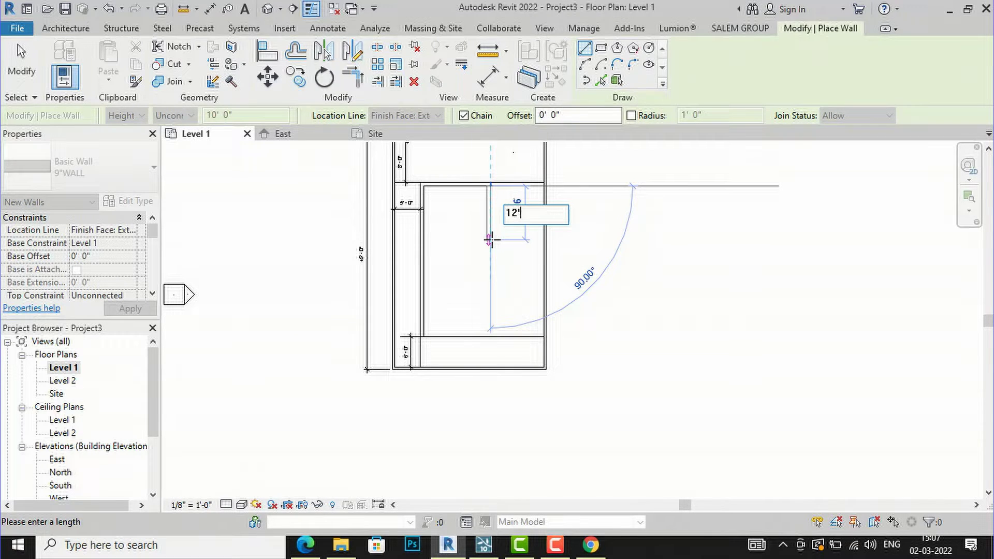
pyautogui.write('9')
pyautogui.press('Return')
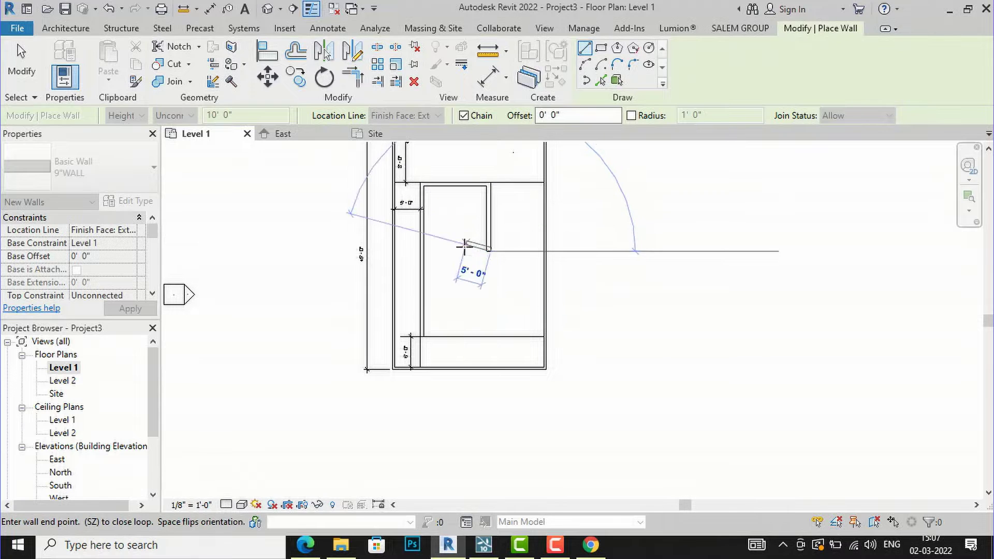
pyautogui.press('Escape')
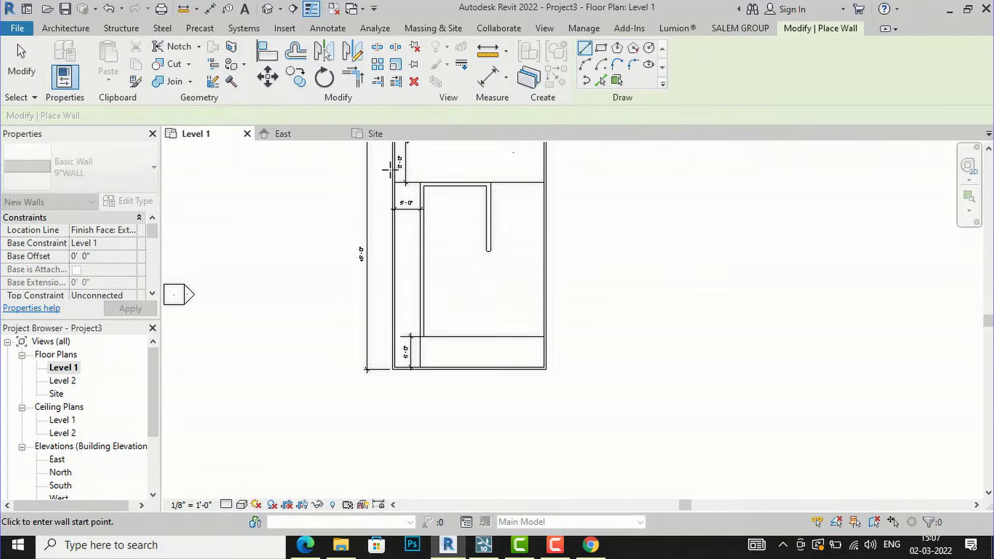
# - Switch the new architectural wall to the Generic - 5" type with an unconnected height of 10' 0"
pyautogui.click(72, 30)
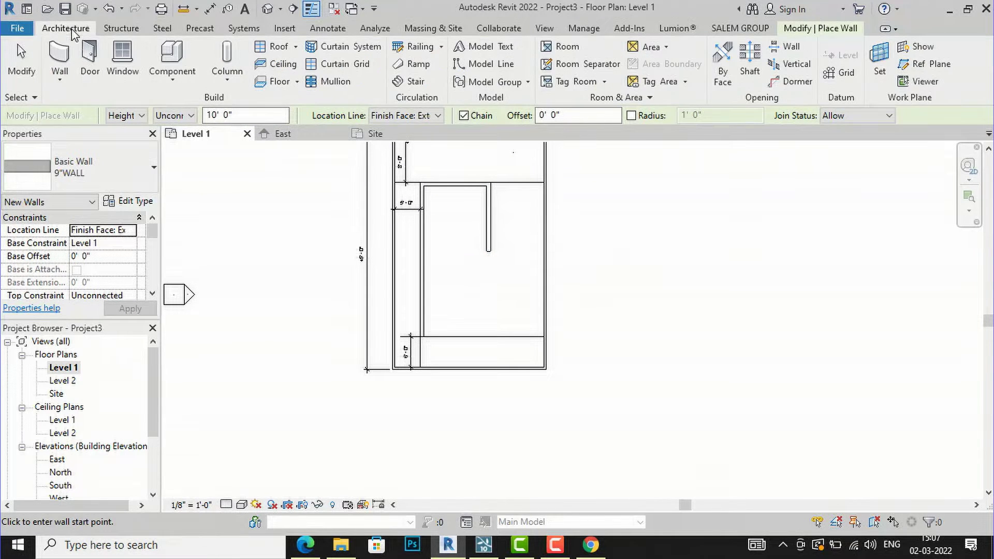
pyautogui.click(72, 84)
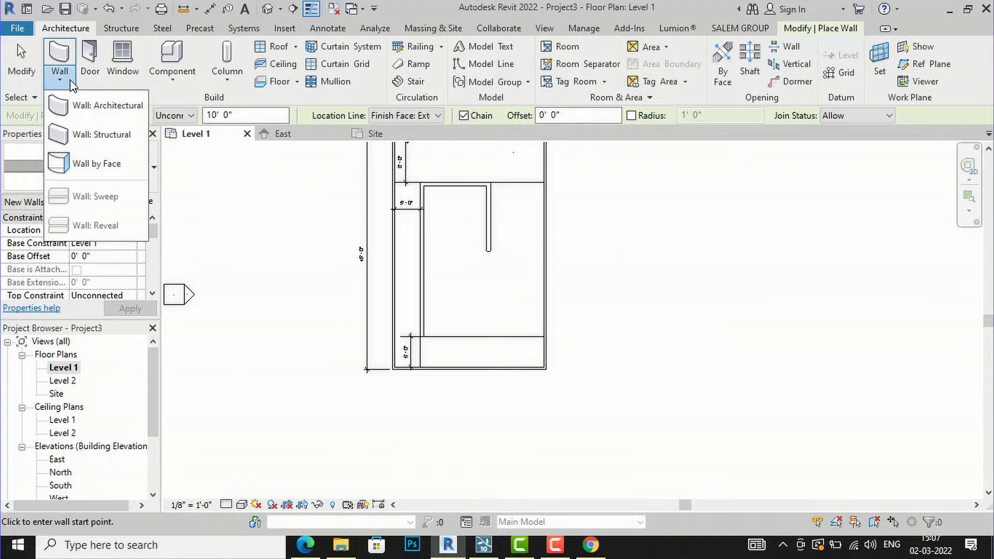
pyautogui.click(85, 109)
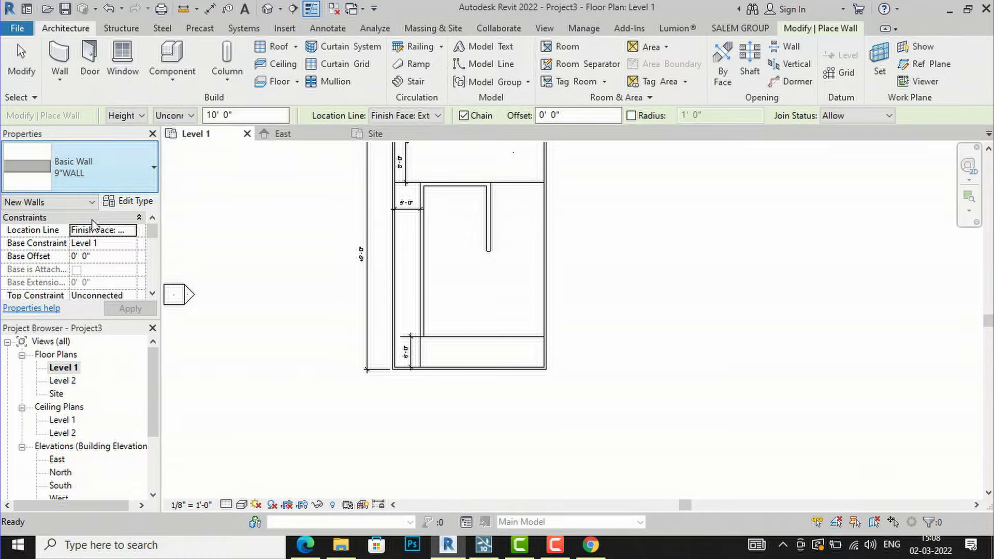
pyautogui.click(92, 167)
pyautogui.scroll(-3, 102, 278)
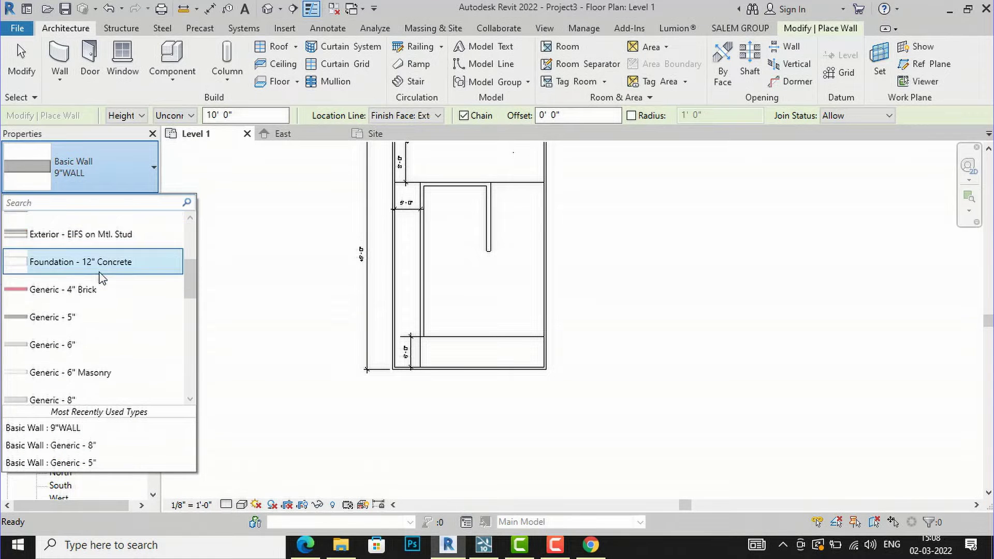
pyautogui.click(79, 317)
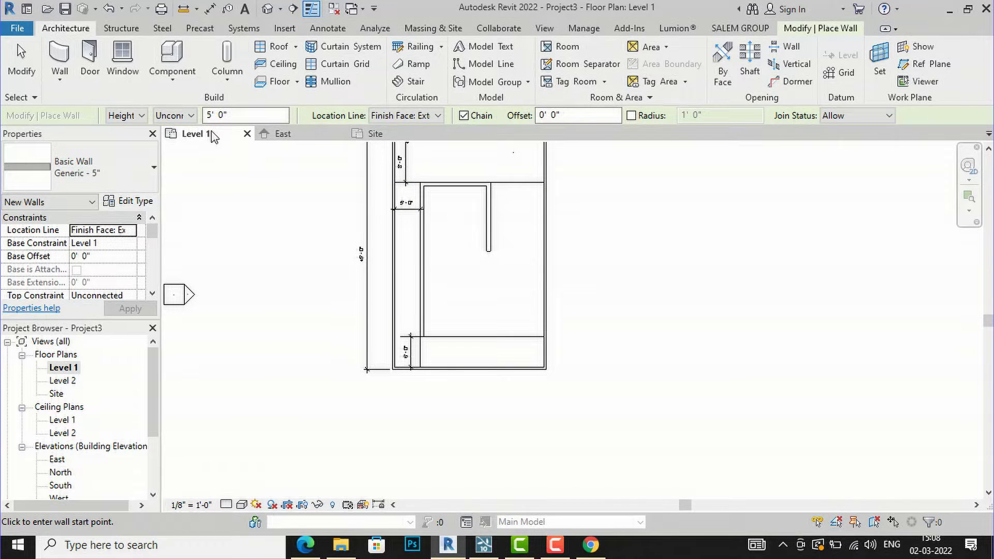
pyautogui.click(237, 115)
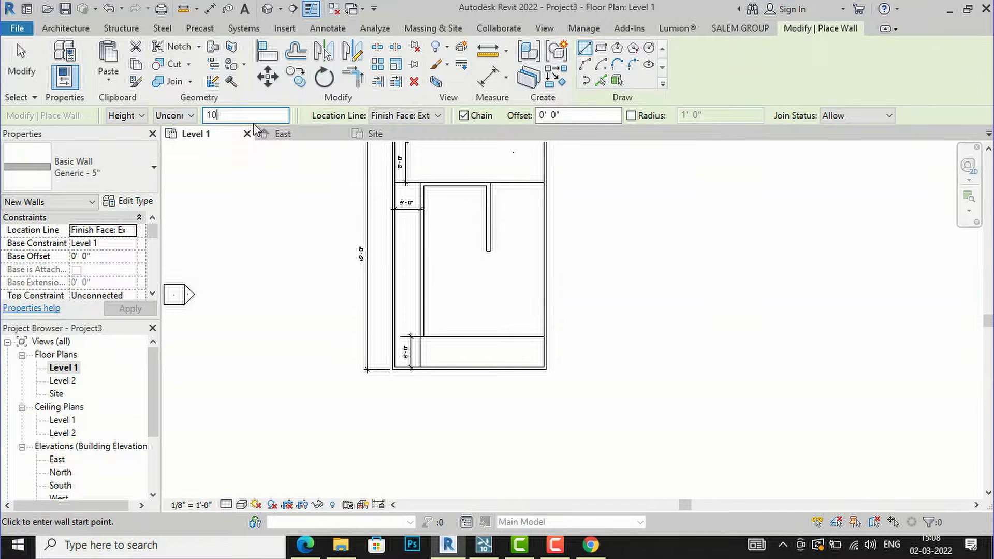
pyautogui.scroll(2, 478, 221)
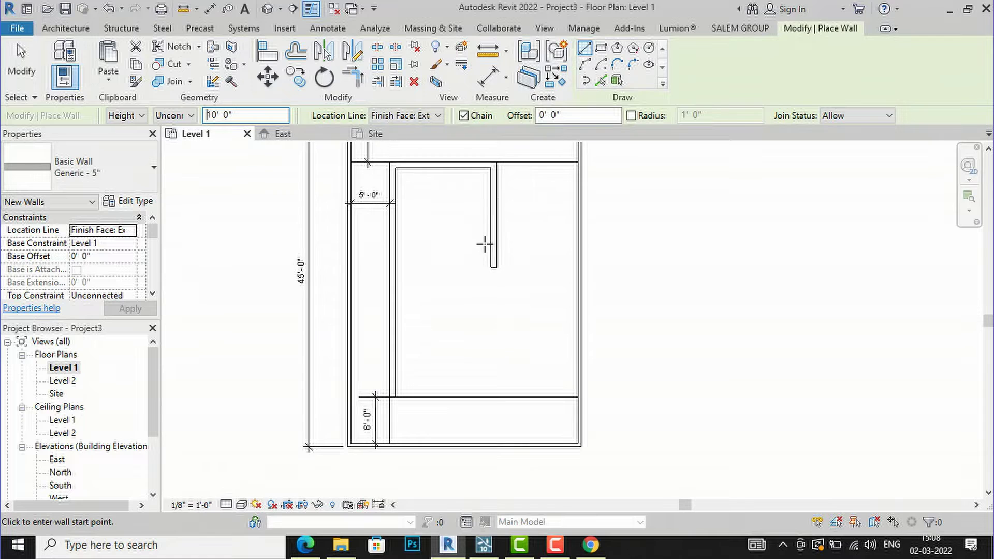
# - Draw the 5" wall from the lower end of the bedroom's vertical wall across to the side wall, closing the bedroom
pyautogui.click(492, 267)
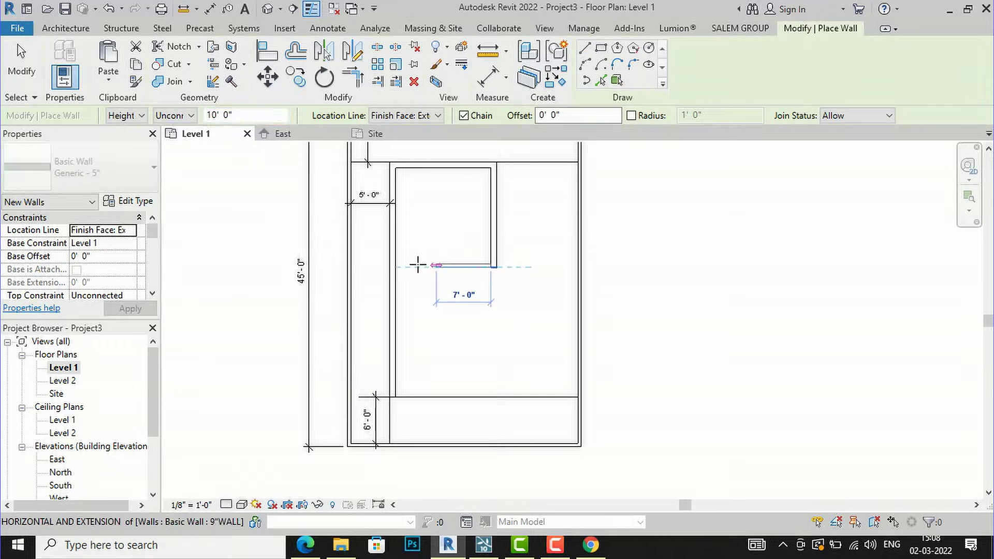
pyautogui.click(395, 267)
pyautogui.press('Escape')
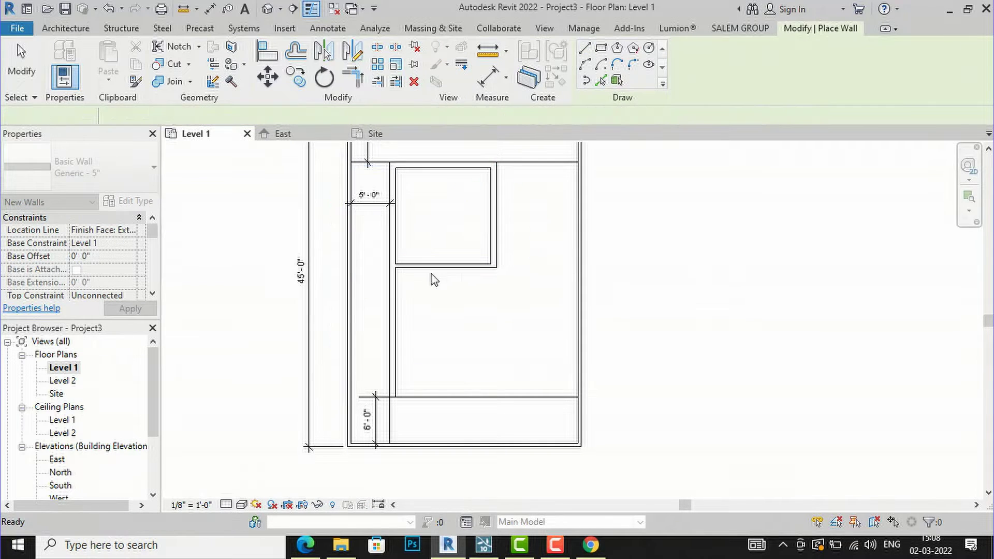
pyautogui.press('Escape')
# - Extend the 5" wall's free end past the bedroom corner to the opposite boundary wall
pyautogui.scroll(1, 469, 277)
pyautogui.click(496, 269)
pyautogui.moveTo(496, 268); pyautogui.dragTo(594, 266)
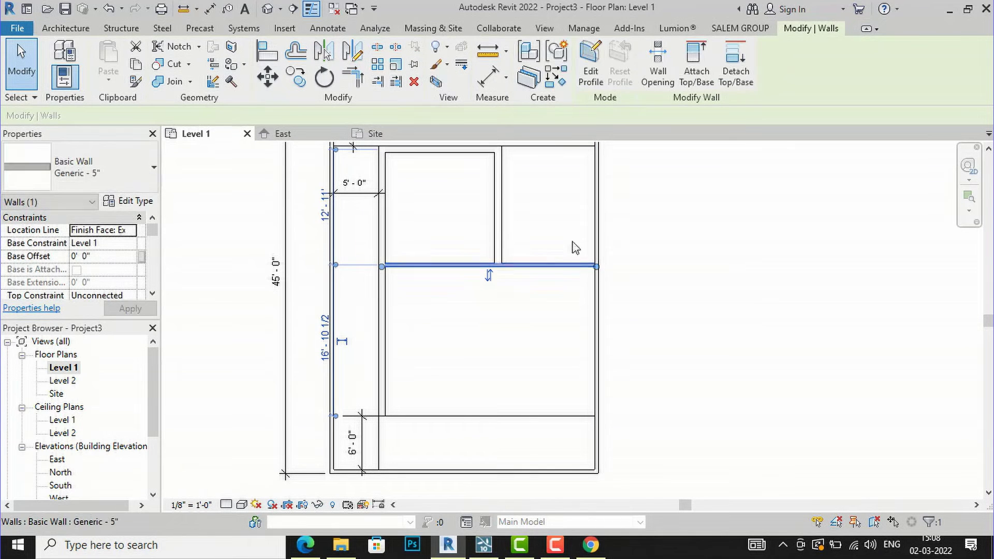
pyautogui.press('Escape')
pyautogui.scroll(-1, 412, 402)
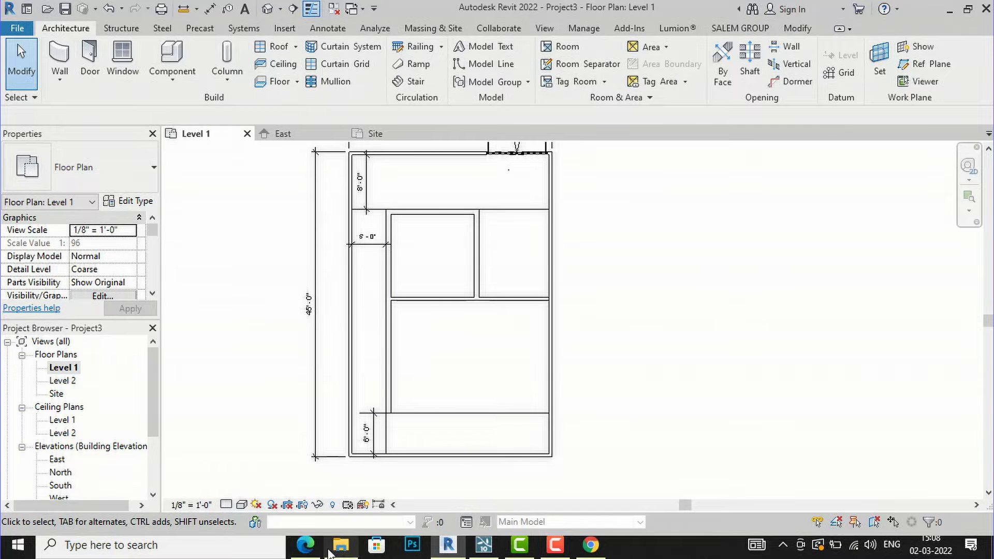
# - Check the door layout in the haridwar res PDF and choose the Single-Flush 36" x 84" door type in Revit
pyautogui.click(312, 552)
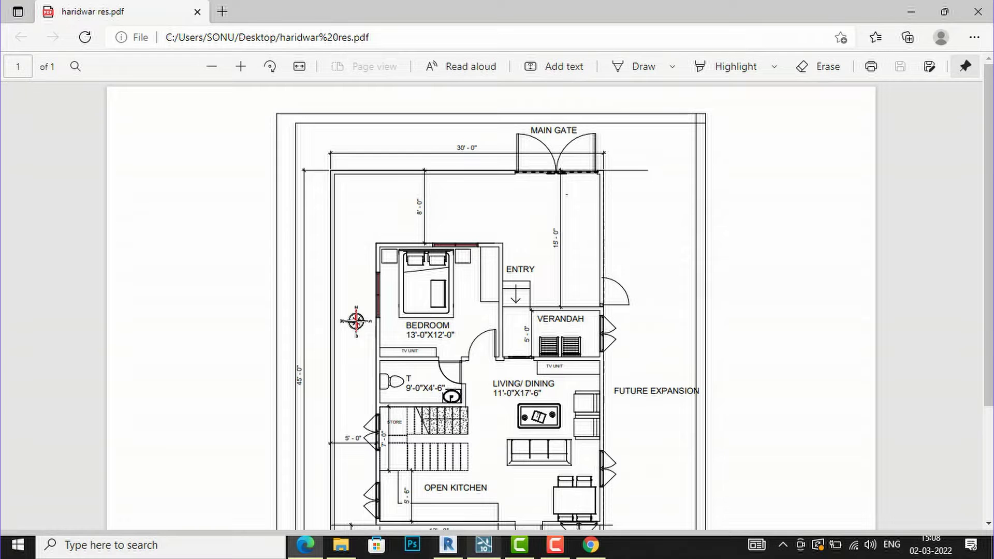
pyautogui.click(449, 546)
pyautogui.click(314, 311)
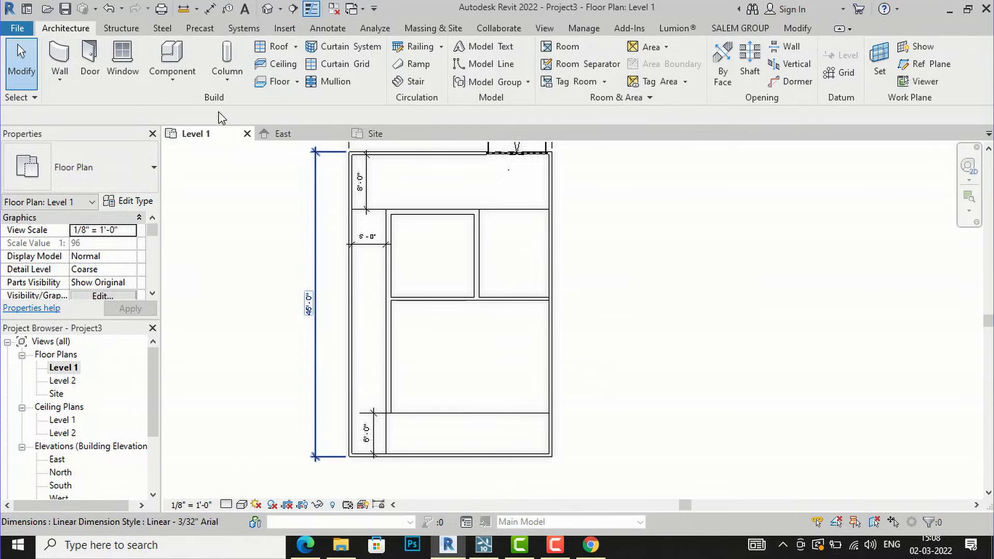
pyautogui.click(92, 65)
pyautogui.click(87, 184)
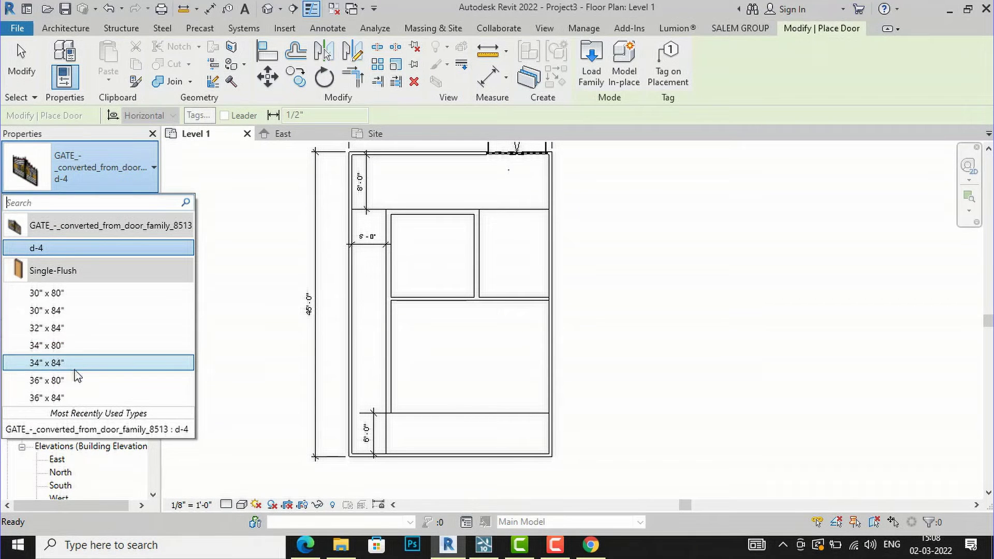
pyautogui.click(73, 400)
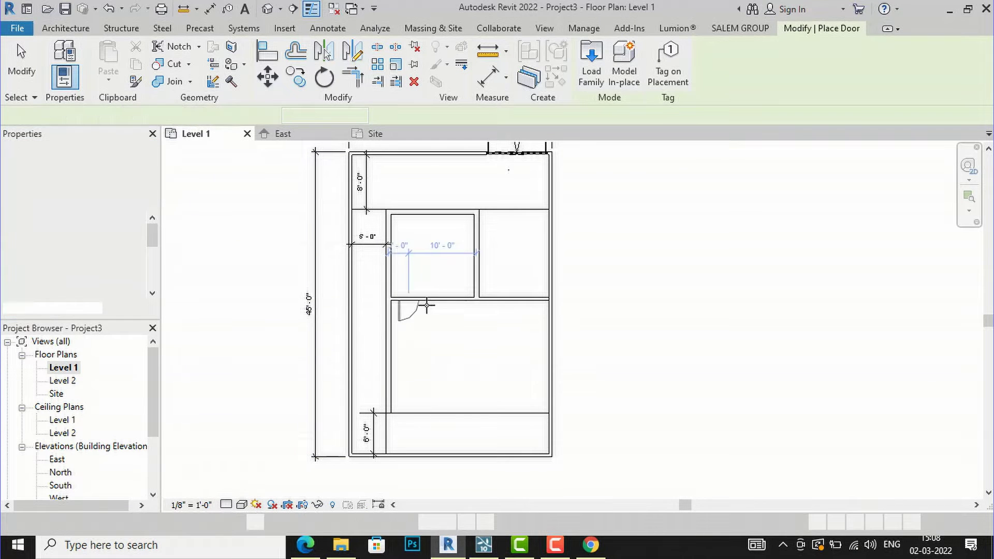
# - Review the door's type properties and place it in the 5" wall, swinging into the bedroom, centred 2' 0" from the adjoining 9" wall's centreline
pyautogui.scroll(1, 455, 311)
pyautogui.scroll(1, 458, 311)
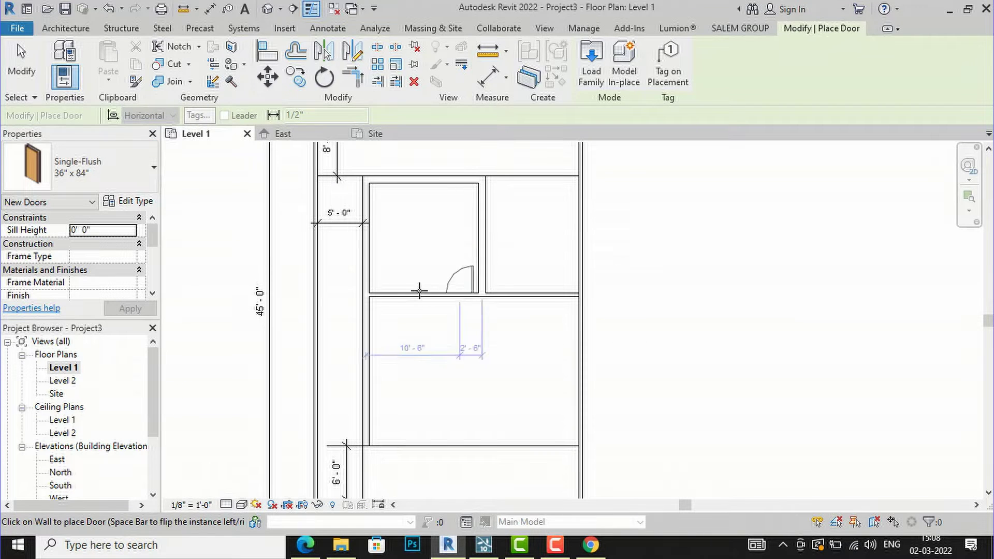
pyautogui.click(135, 202)
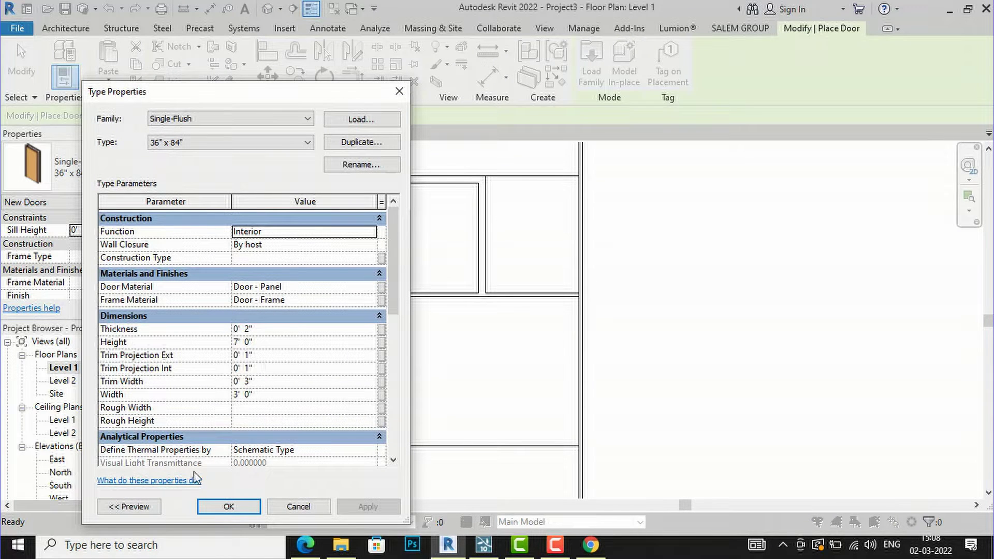
pyautogui.click(399, 91)
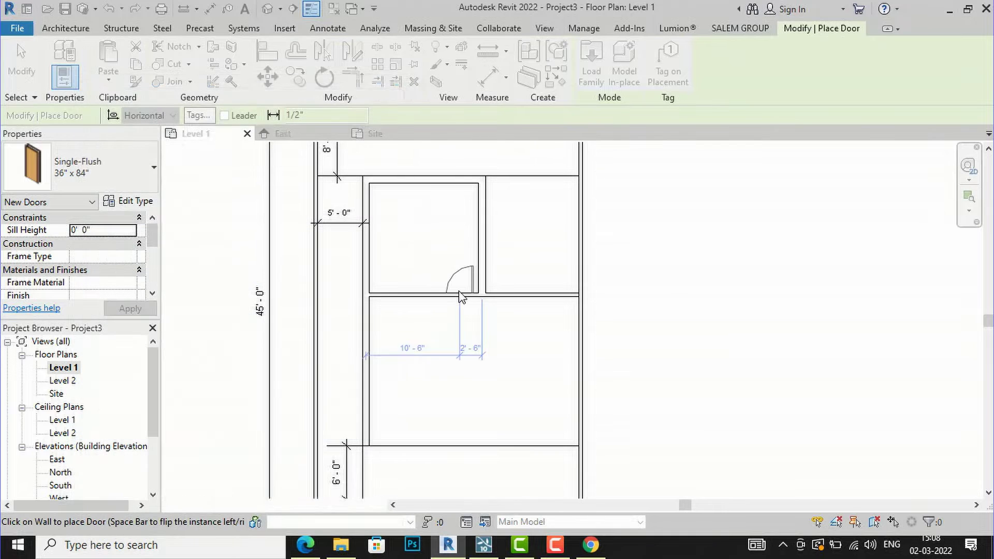
pyautogui.scroll(1, 456, 289)
pyautogui.scroll(2, 463, 291)
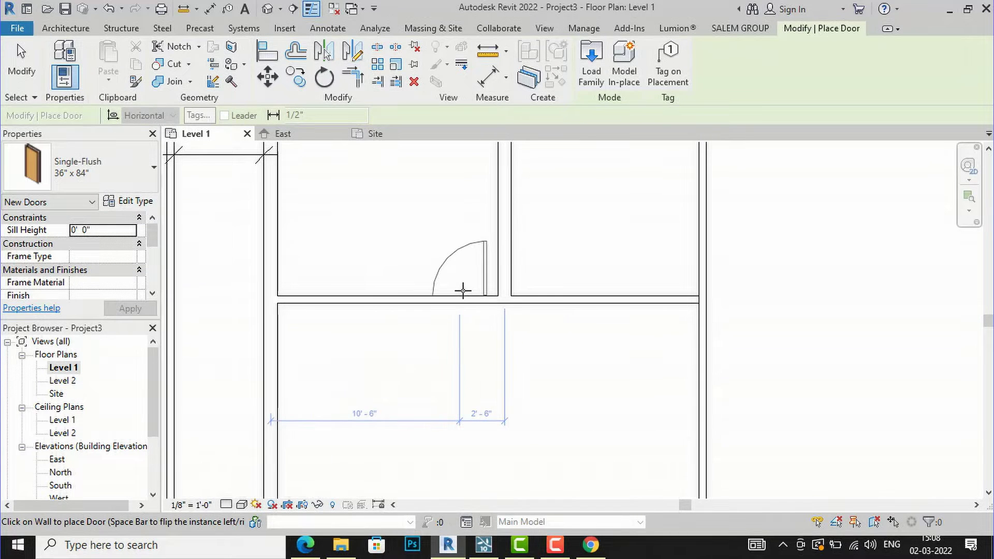
pyautogui.click(471, 293)
pyautogui.scroll(-3, 372, 371)
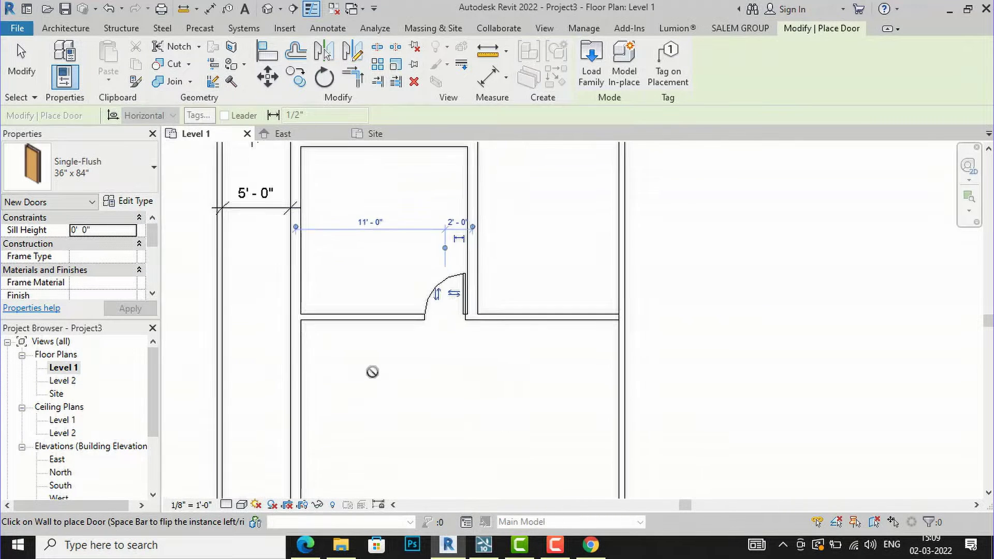
pyautogui.press('Escape')
pyautogui.press('Escape')
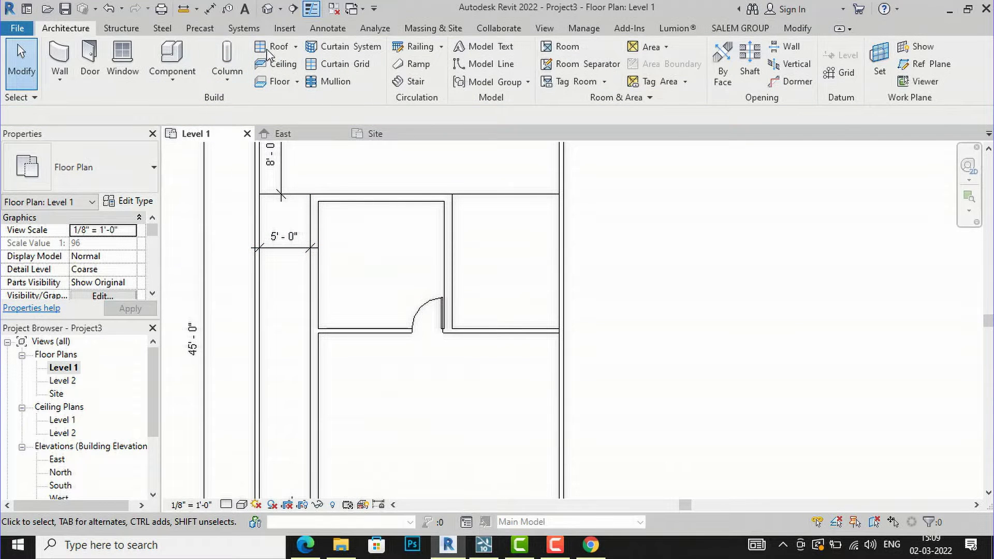
# - Measure the bedroom's inner width between its two vertical wall faces with an aligned dimension
pyautogui.click(326, 31)
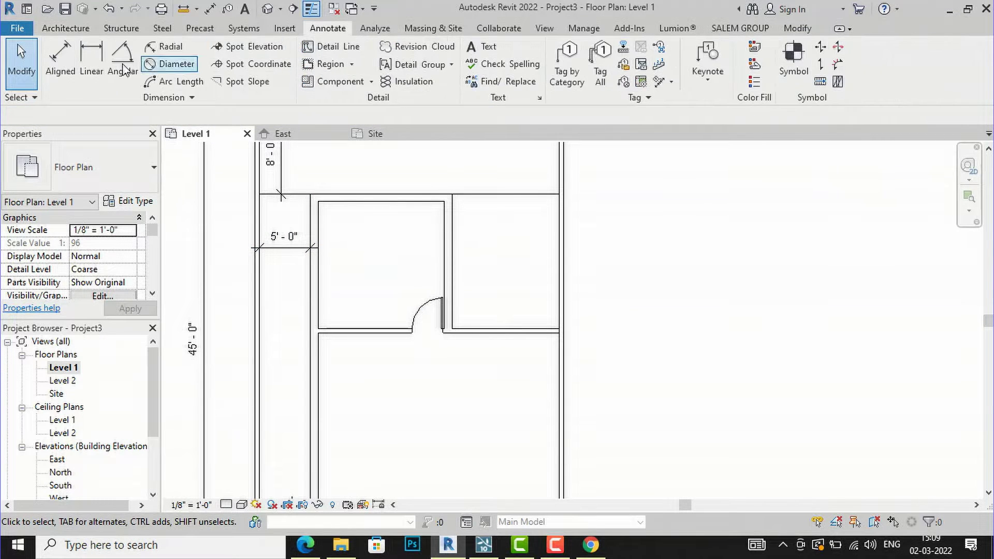
pyautogui.click(62, 57)
pyautogui.click(317, 221)
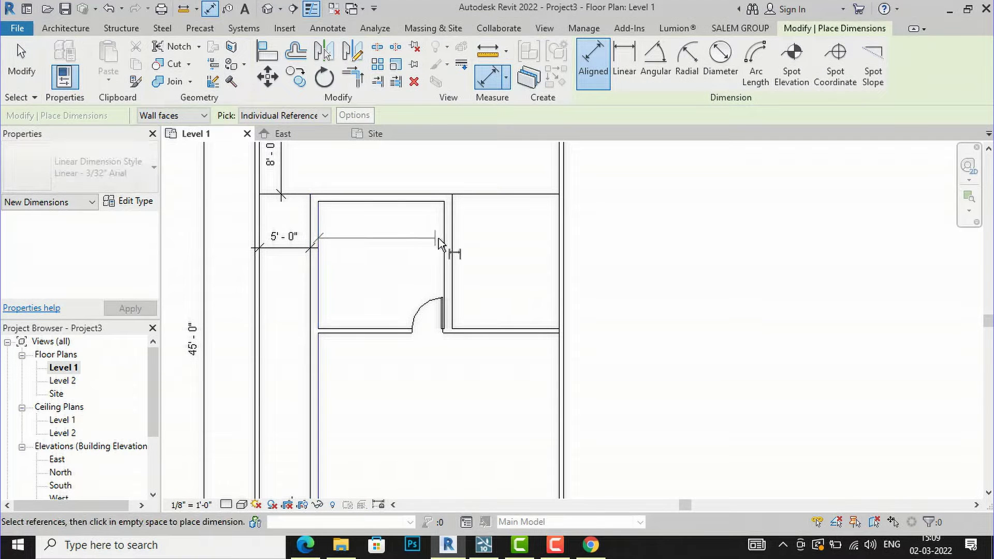
pyautogui.click(445, 238)
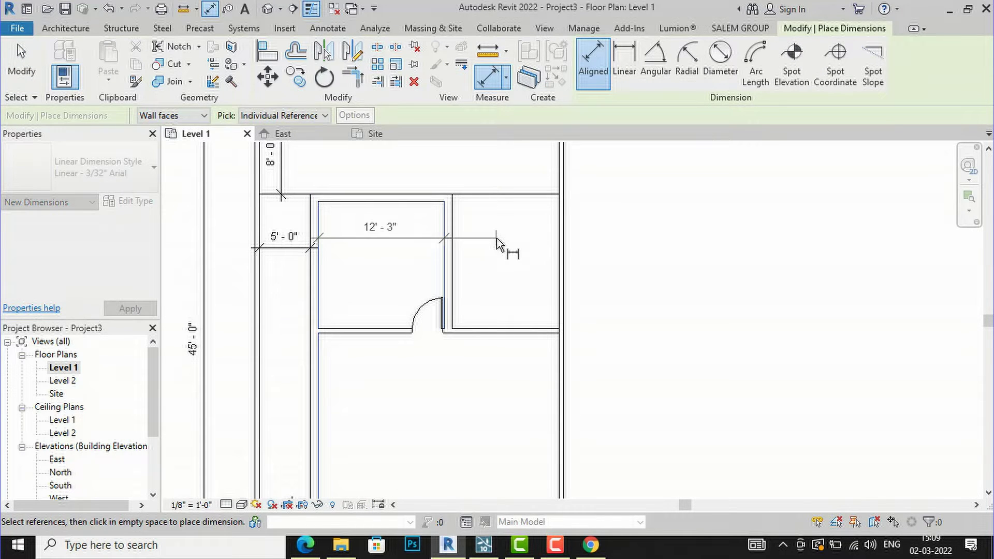
pyautogui.press('Escape')
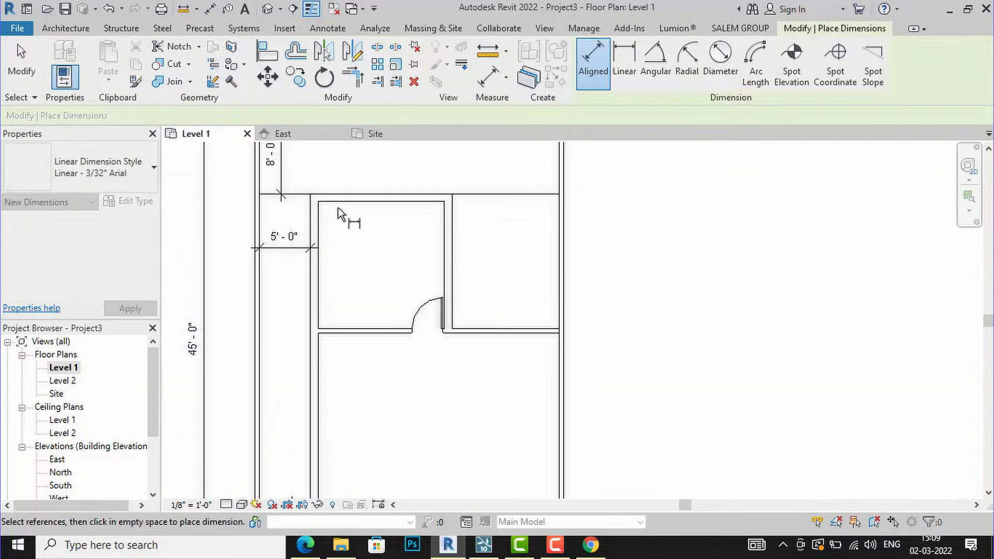
# - Measure the bedroom's inner depth between the upper 9" wall and the 5" wall with an aligned dimension
pyautogui.click(346, 202)
pyautogui.click(349, 330)
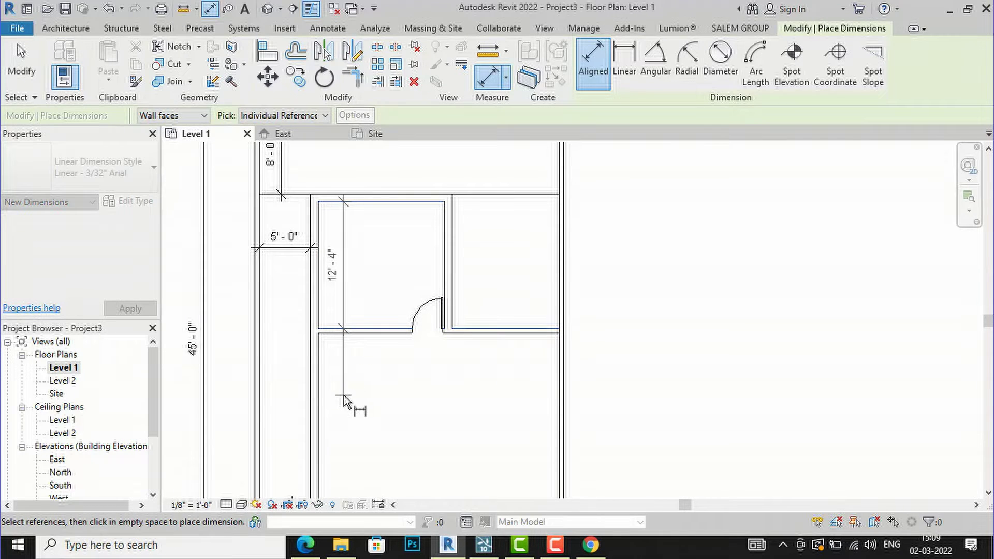
pyautogui.press('Escape')
pyautogui.press('Escape')
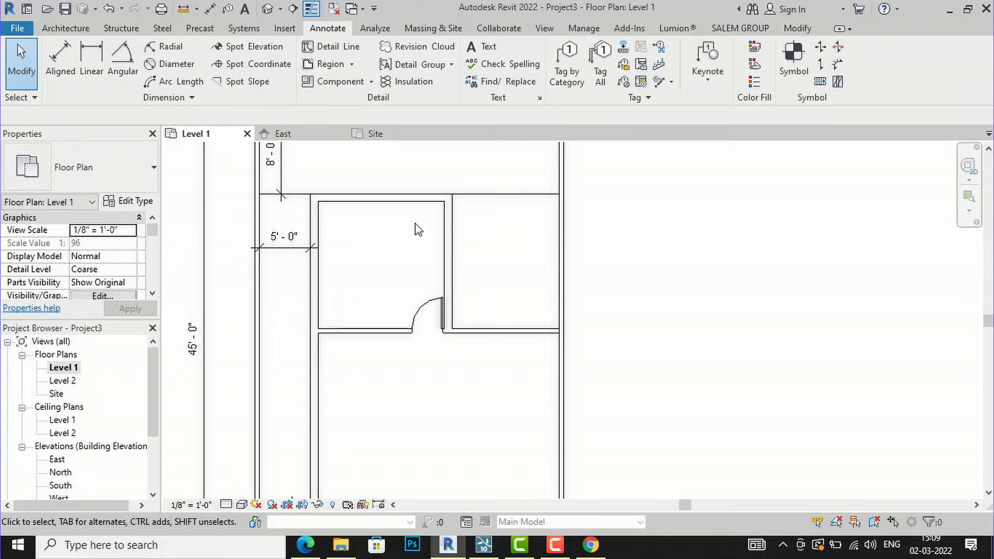
# - Move the 9" wall beside the bedroom door 9" horizontally away from the bedroom to widen the room
pyautogui.click(448, 232)
pyautogui.scroll(1, 448, 231)
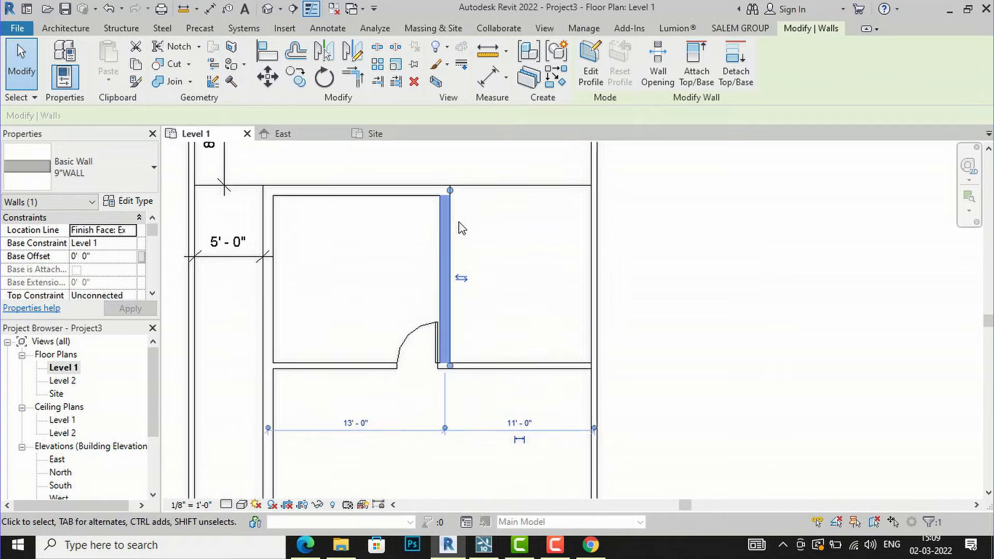
pyautogui.scroll(1, 459, 222)
pyautogui.click(267, 77)
pyautogui.scroll(2, 424, 193)
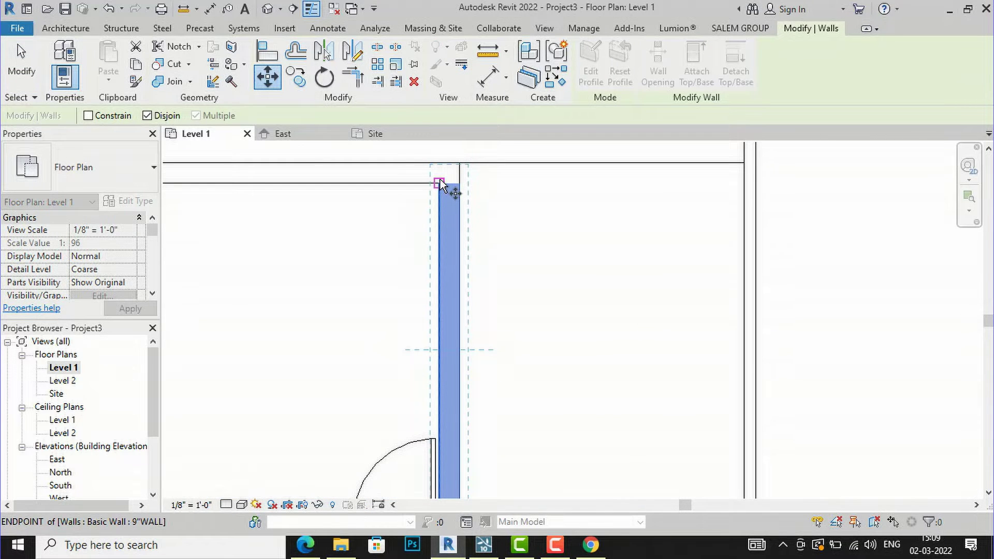
pyautogui.click(439, 182)
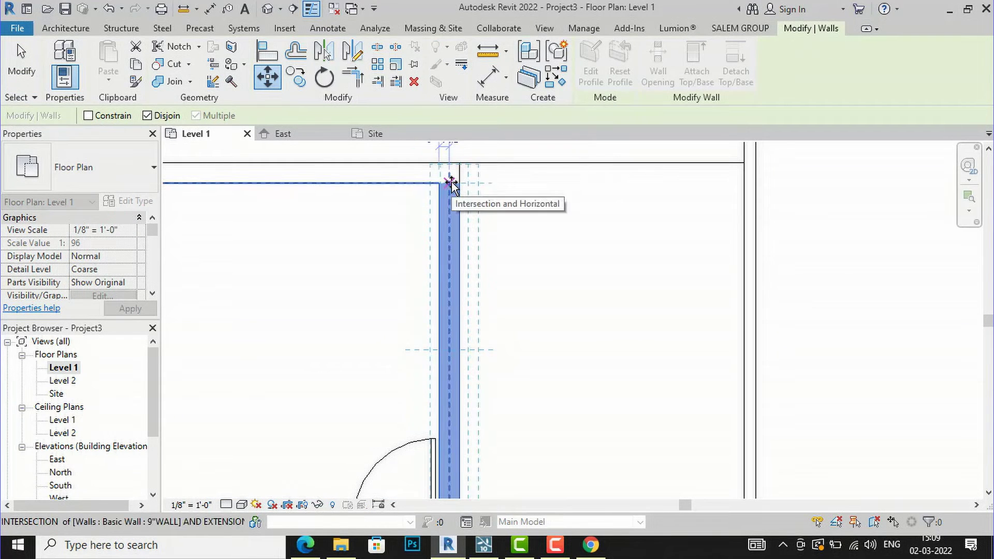
pyautogui.write('1')
pyautogui.press('Return')
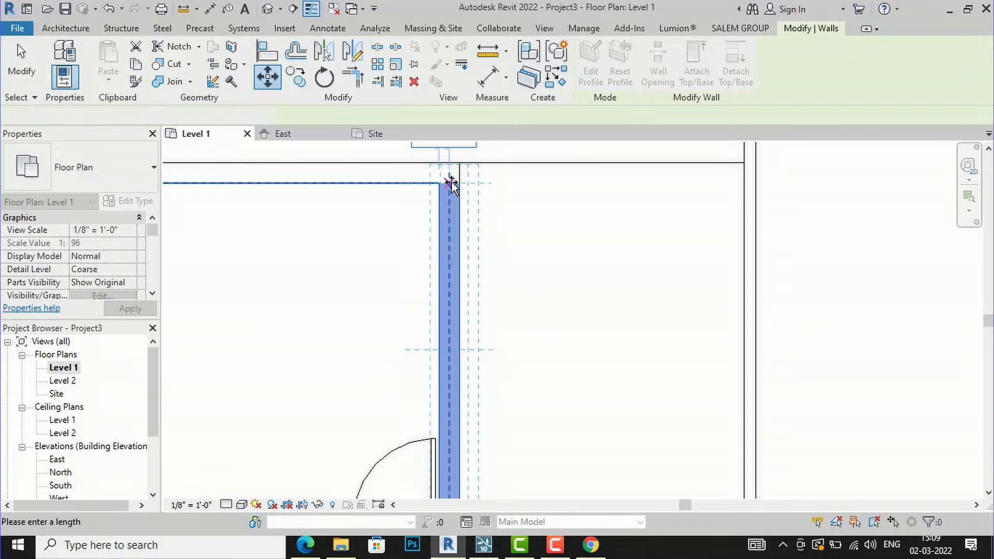
pyautogui.scroll(-2, 427, 265)
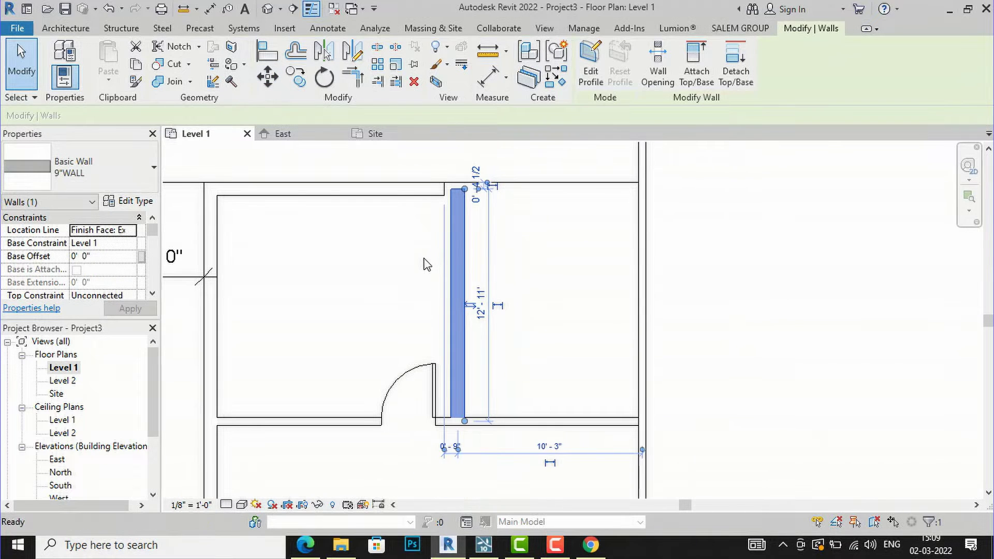
pyautogui.click(425, 263)
# - Trim the bedroom's upper 9" wall and the shifted vertical 9" wall so they meet in a corner
pyautogui.click(412, 197)
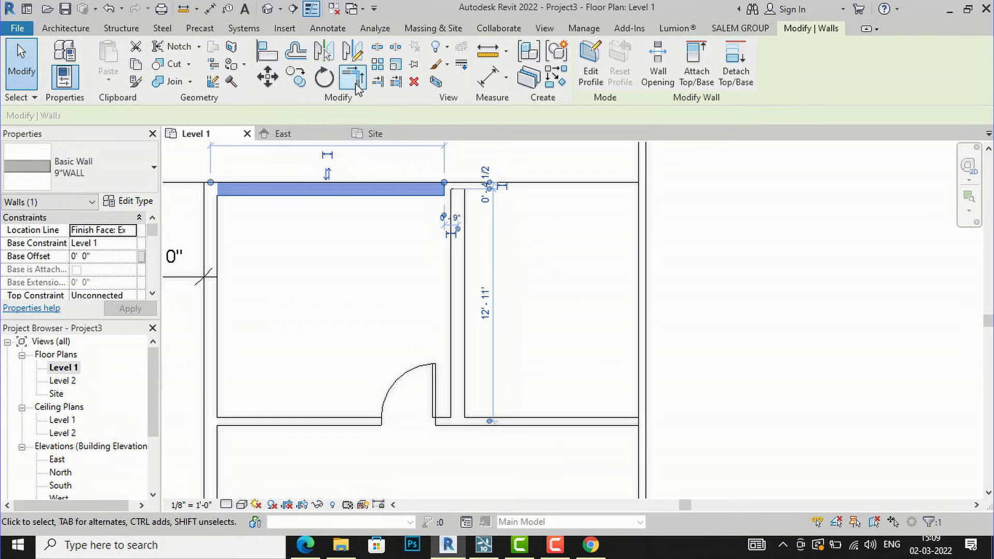
pyautogui.press('Escape')
pyautogui.click(397, 198)
pyautogui.click(461, 214)
pyautogui.press('Escape')
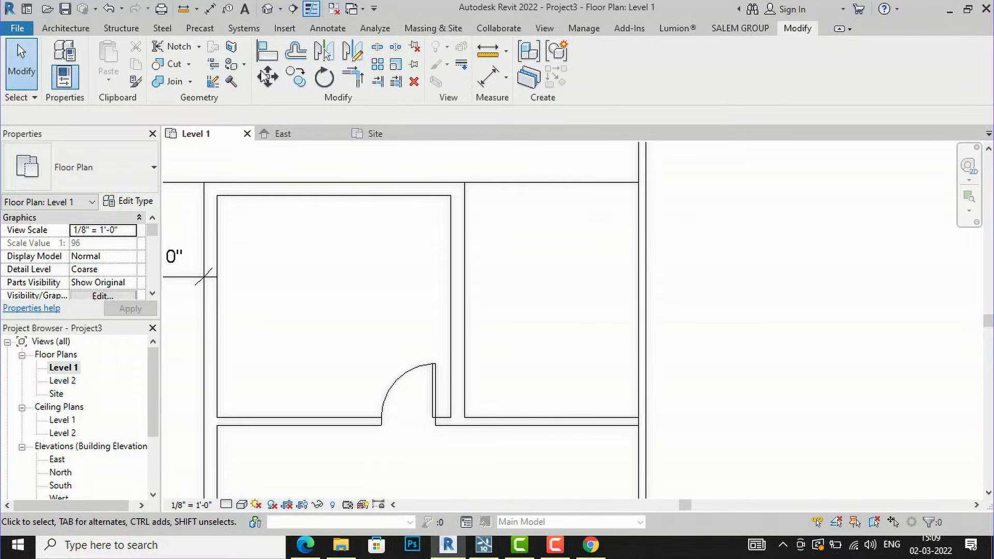
# - Check the bedroom's inner width and inner depth between wall faces with aligned dimensions
pyautogui.click(328, 28)
pyautogui.click(59, 57)
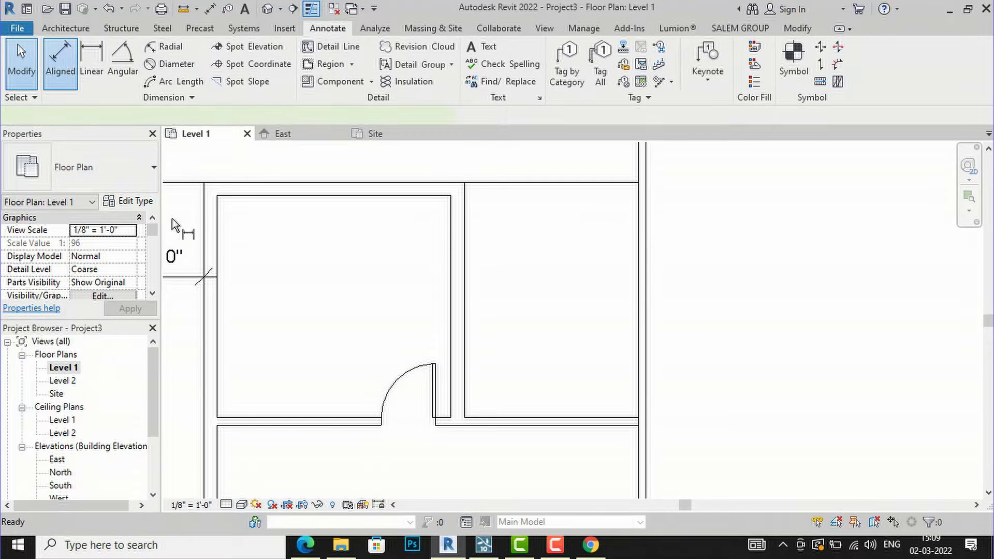
pyautogui.click(448, 243)
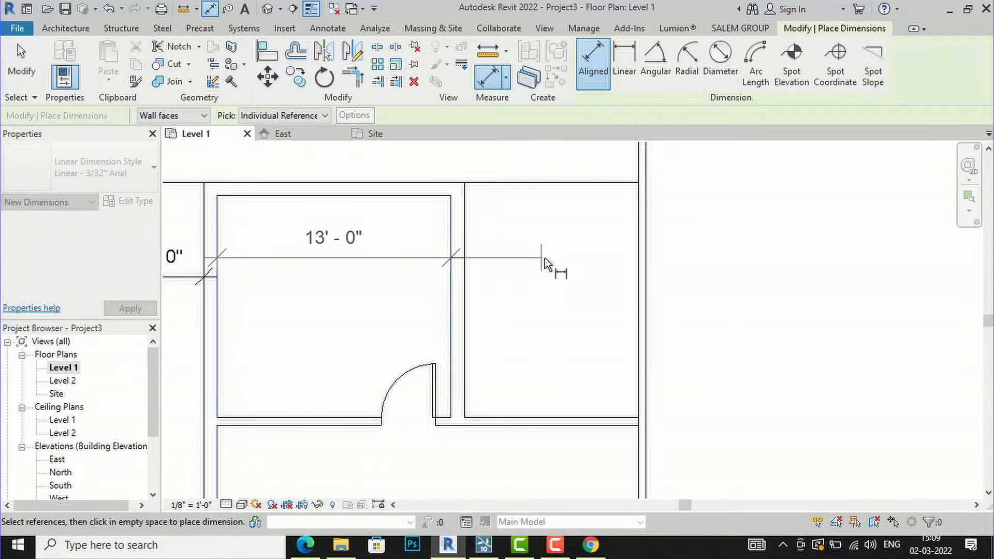
pyautogui.press('Escape')
pyautogui.scroll(-2, 290, 247)
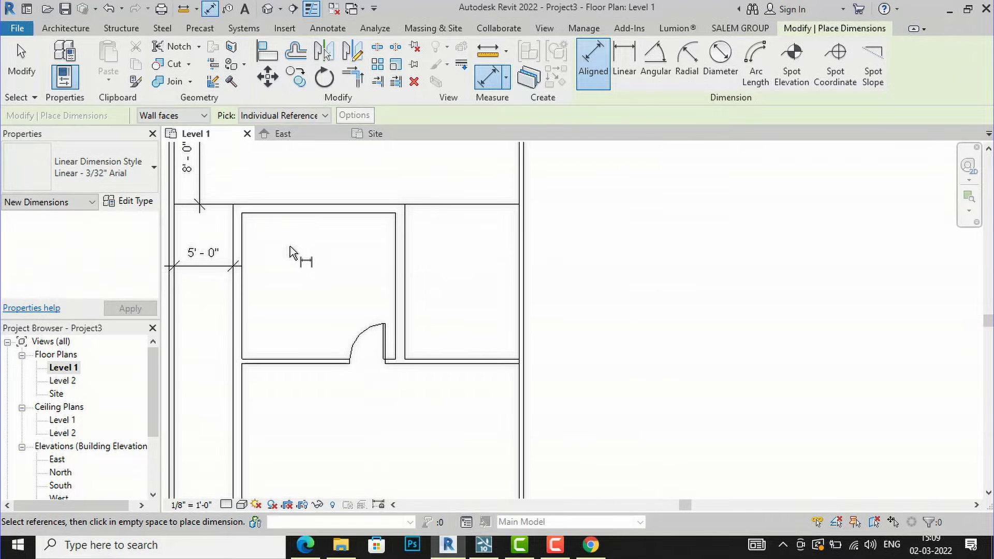
pyautogui.click(279, 231)
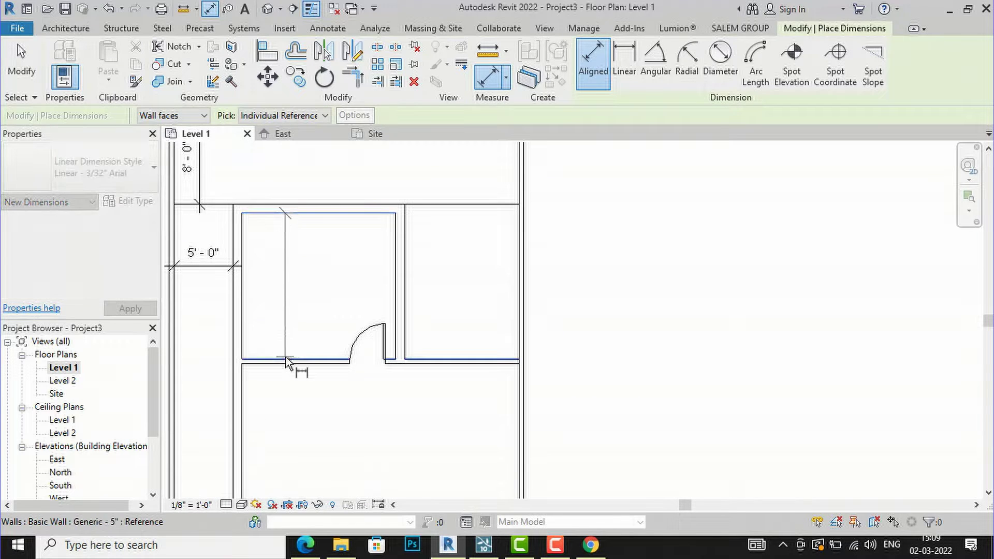
pyautogui.click(289, 360)
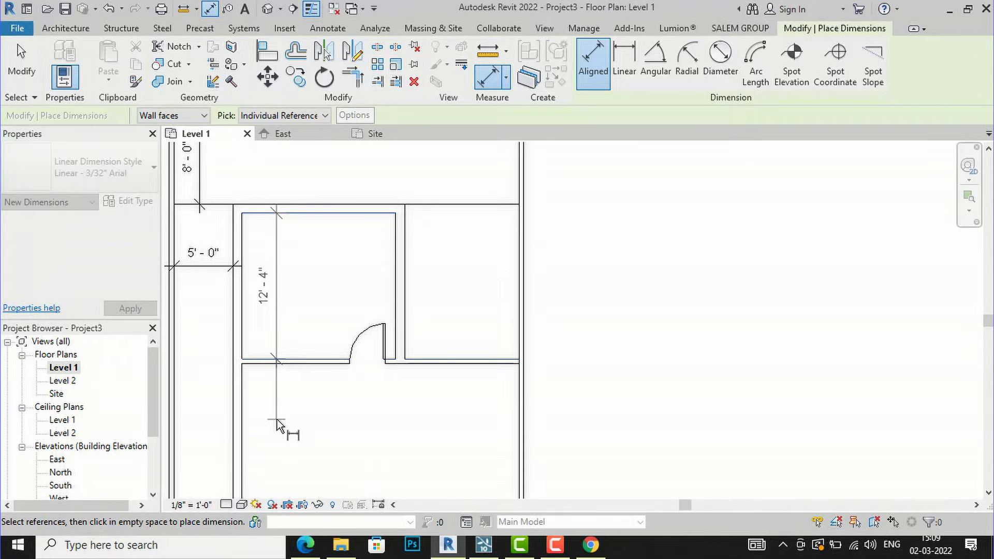
pyautogui.press('Escape')
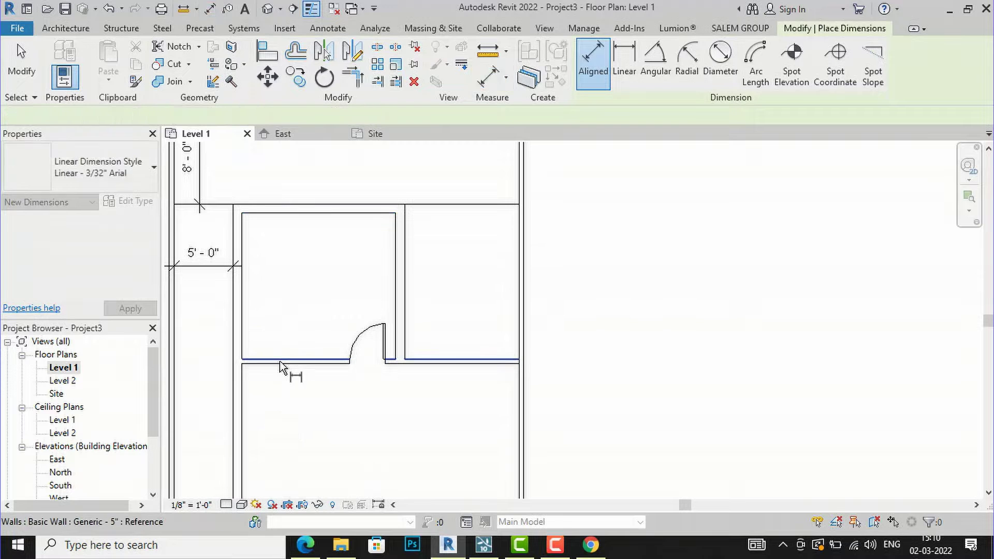
pyautogui.press('Escape')
# - Move the 5" wall and its door 4" towards the bedroom's upper wall
pyautogui.scroll(3, 279, 361)
pyautogui.click(280, 361)
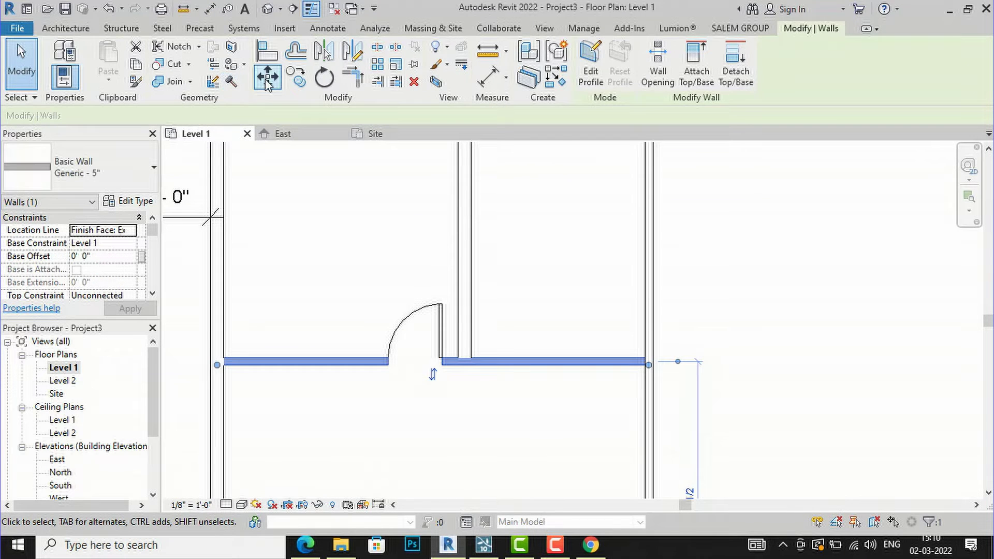
pyautogui.click(267, 77)
pyautogui.scroll(2, 217, 360)
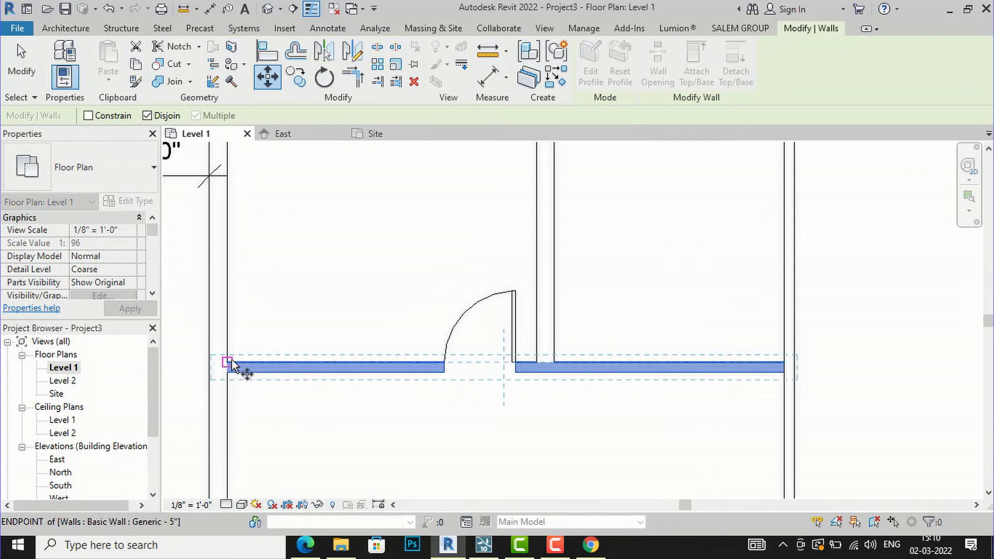
pyautogui.click(228, 362)
pyautogui.write('1')
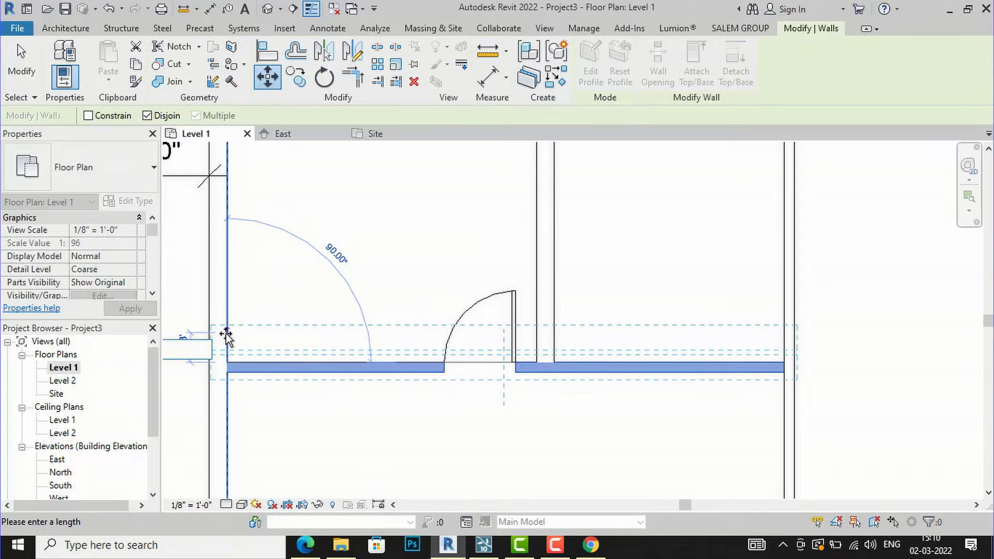
pyautogui.press('Return')
# - Shorten the vertical 9" wall's lower end to the centreline of the 5" wall
pyautogui.click(422, 460)
pyautogui.scroll(-1, 426, 462)
pyautogui.scroll(3, 479, 434)
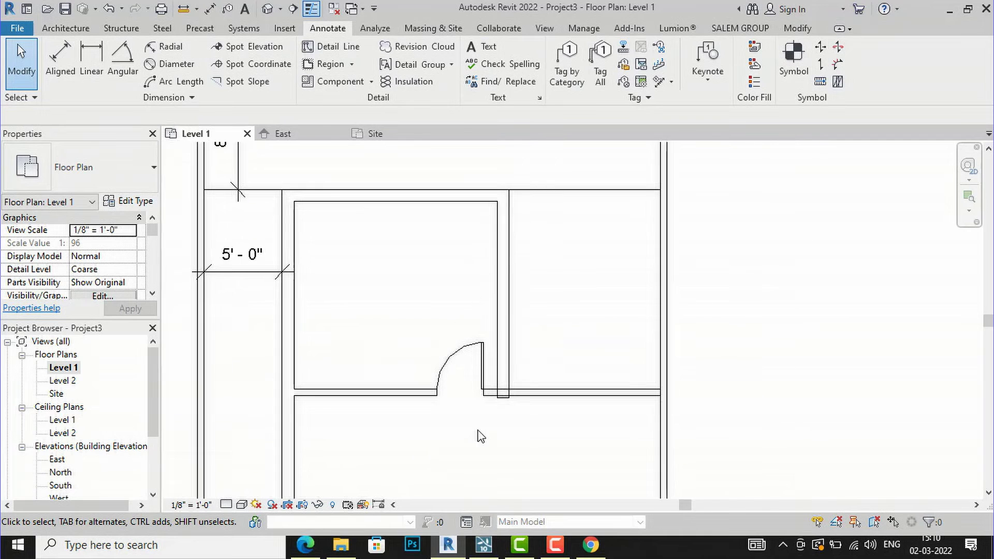
pyautogui.click(502, 359)
pyautogui.scroll(2, 492, 424)
pyautogui.press('r')
pyautogui.press('s')
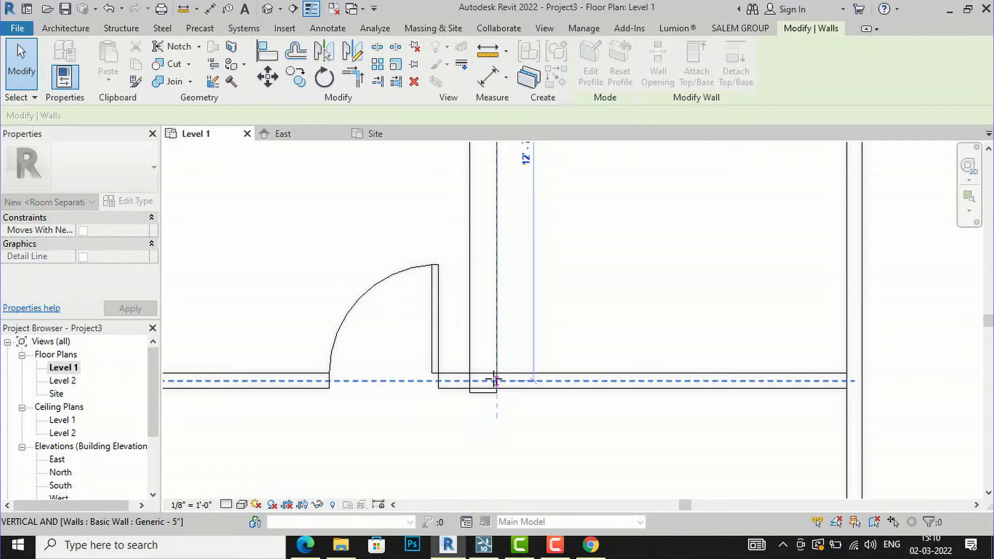
pyautogui.press('Escape')
pyautogui.press('Escape')
# - Check the verandah's position and depth in the haridwar res PDF and return to the Revit floor plan
pyautogui.scroll(-2, 417, 412)
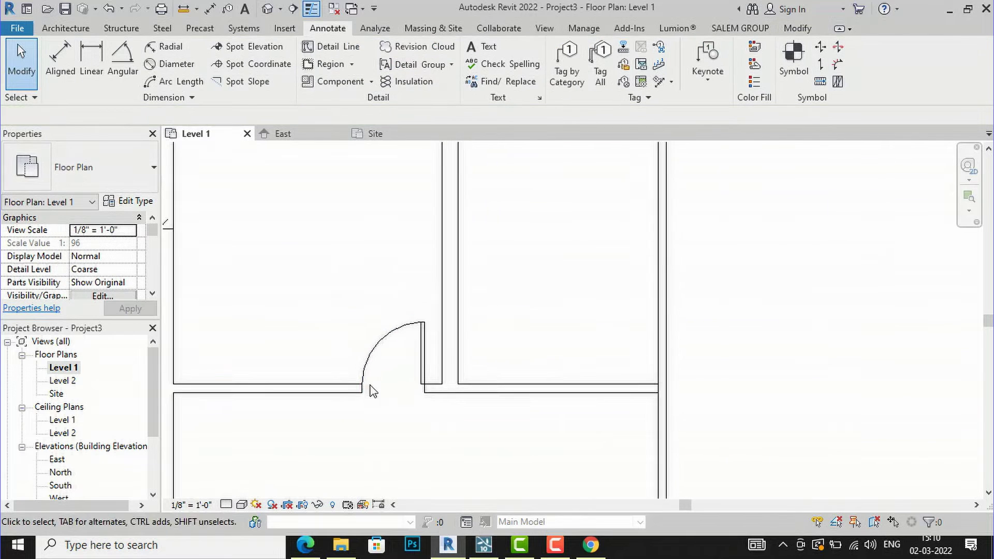
pyautogui.scroll(-2, 374, 390)
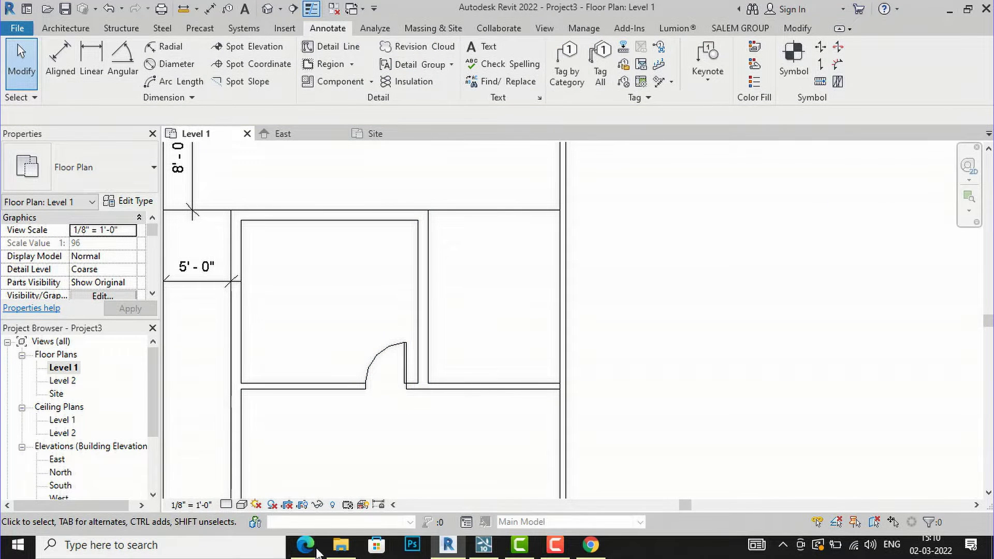
pyautogui.click(305, 544)
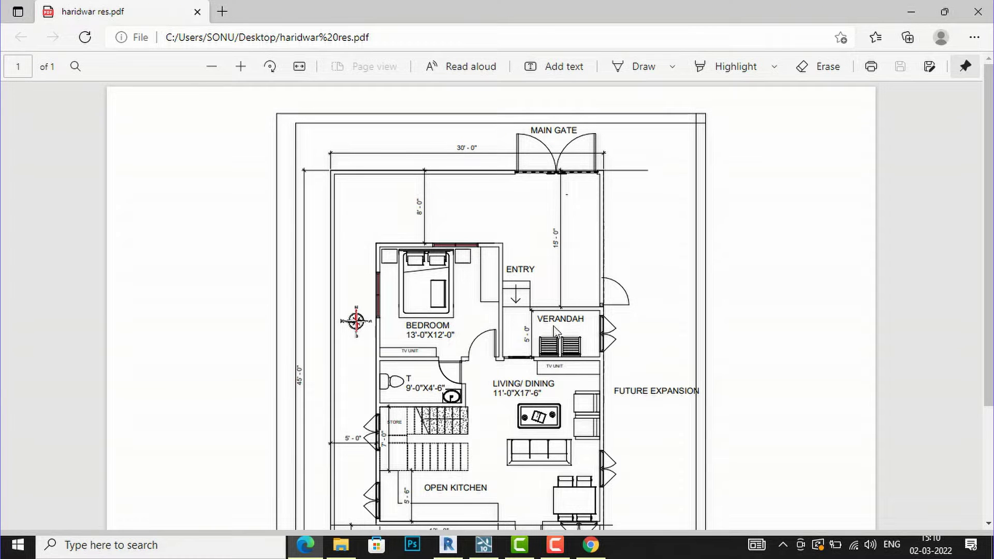
pyautogui.click(448, 545)
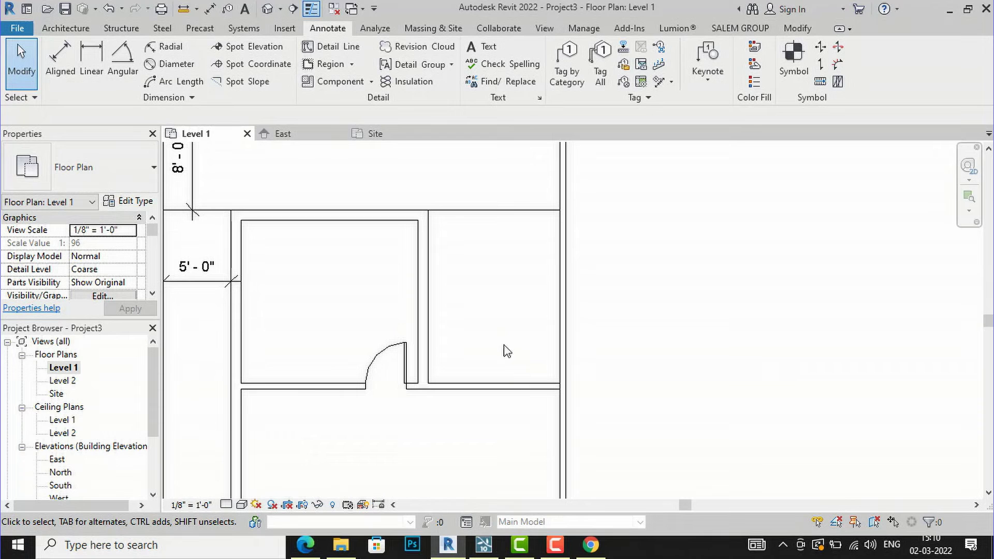
# - Offset a copy of the 5" wall by 5' 5" towards the bedroom's upper wall for the verandah boundary
pyautogui.click(480, 388)
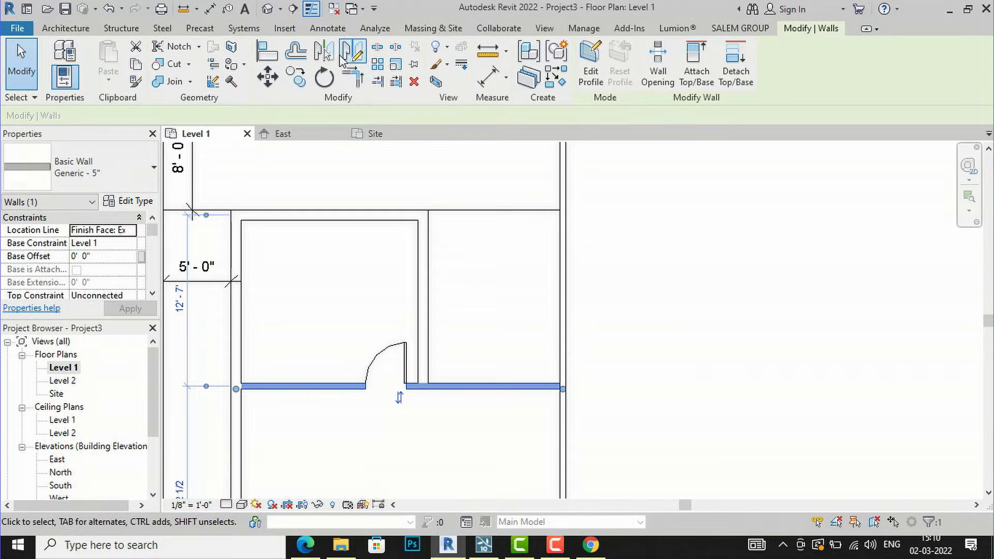
pyautogui.press('o')
pyautogui.press('f')
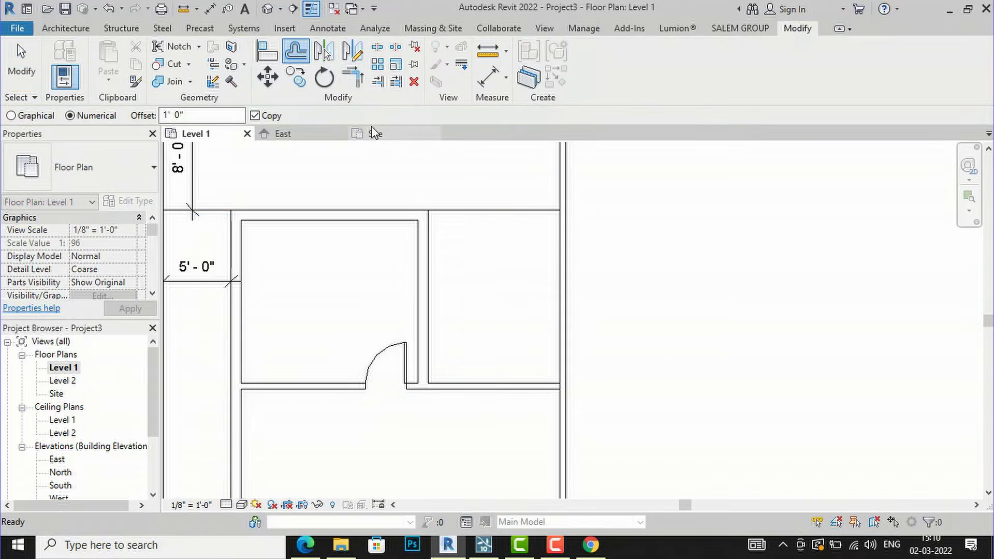
pyautogui.click(165, 115)
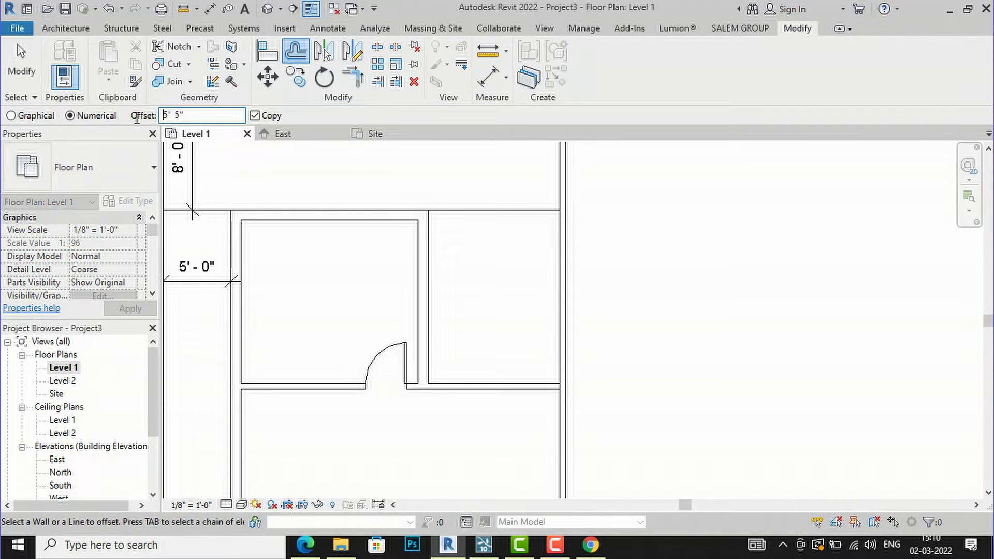
pyautogui.click(477, 384)
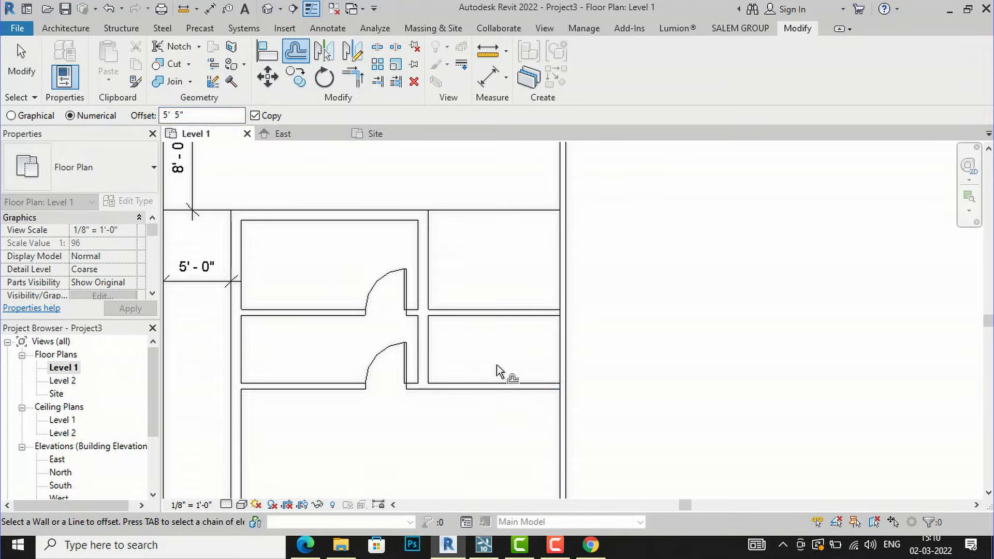
pyautogui.press('Escape')
pyautogui.press('Escape')
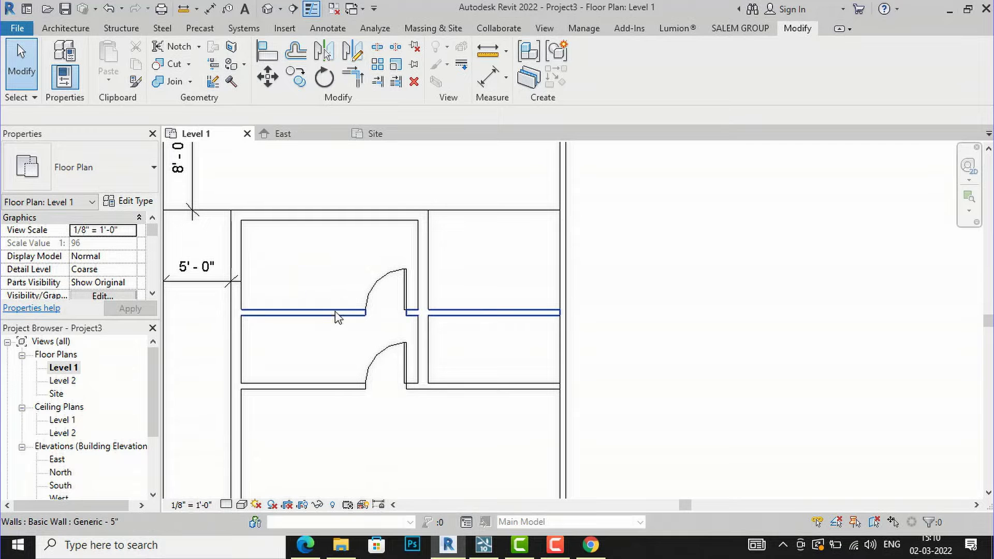
# - Try to pull the copied 5" wall's outer bedroom end back to the vertical 9" wall
pyautogui.click(236, 314)
pyautogui.press('d')
pyautogui.press('m')
pyautogui.click(422, 309)
pyautogui.click(420, 337)
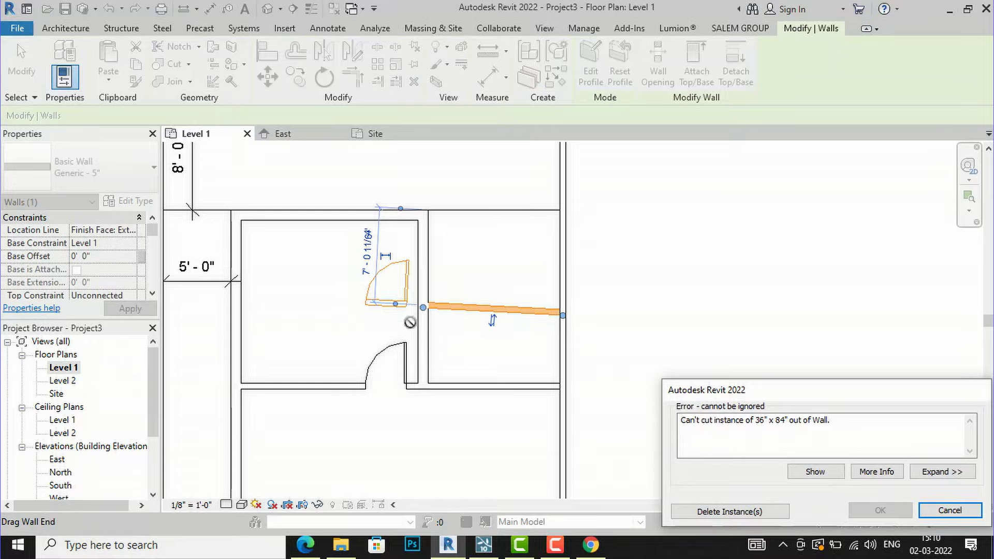
pyautogui.click(941, 516)
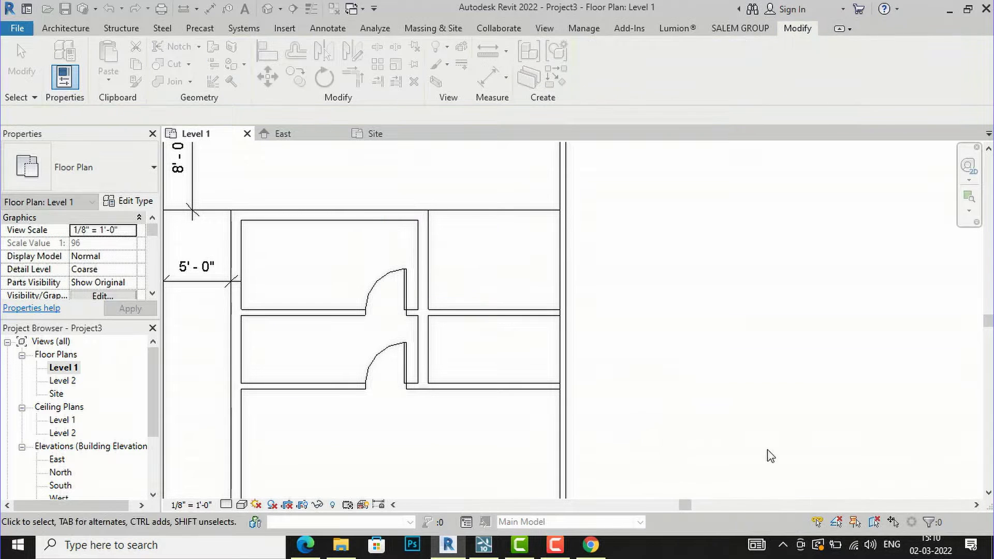
# - Delete the duplicate door from the copied 5" wall and shorten the wall to end at the vertical 9" wall
pyautogui.click(394, 280)
pyautogui.press('Delete')
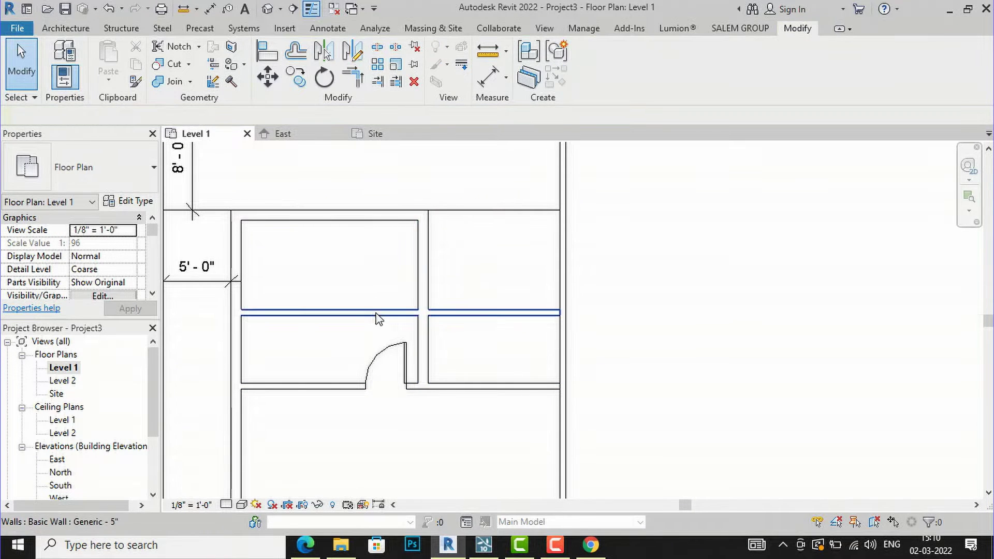
pyautogui.click(372, 312)
pyautogui.press('r')
pyautogui.press('o')
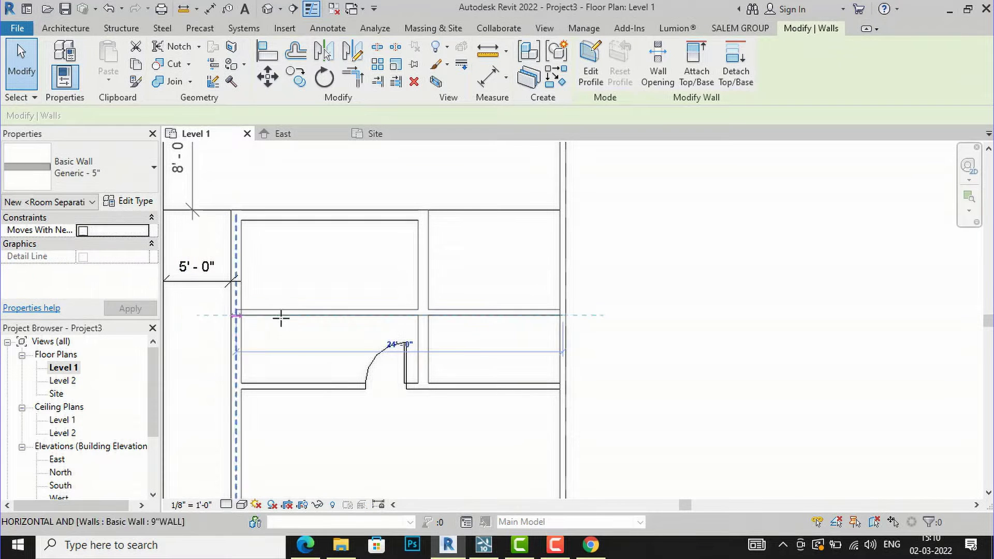
pyautogui.click(414, 305)
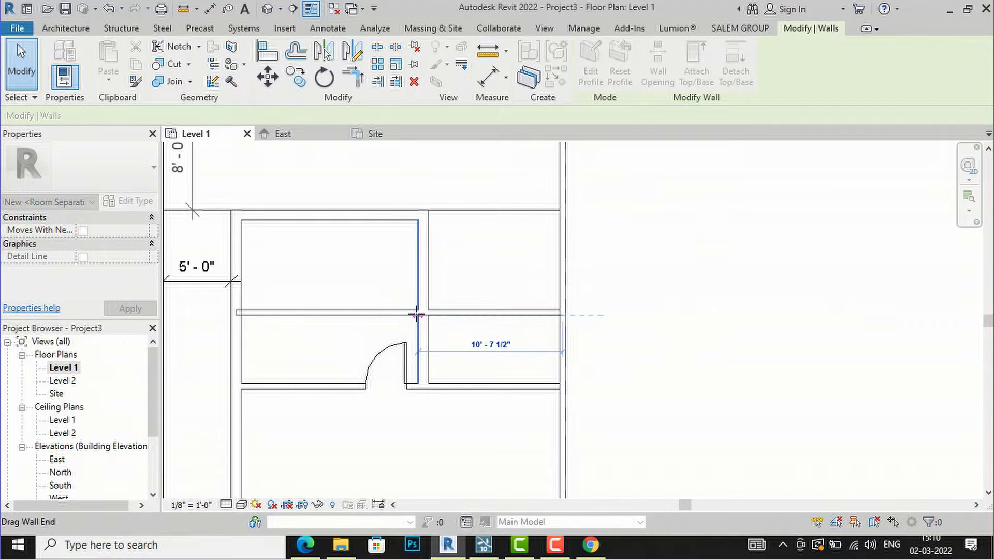
pyautogui.click(576, 337)
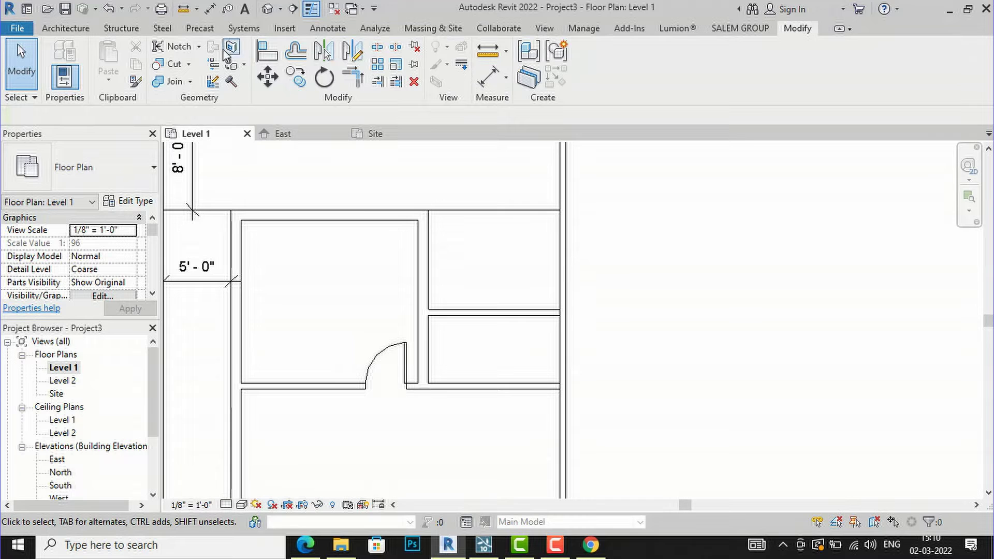
# - Add an aligned dimension for the verandah's clear depth between the inner faces of its two horizontal 5" walls
pyautogui.click(326, 28)
pyautogui.click(60, 62)
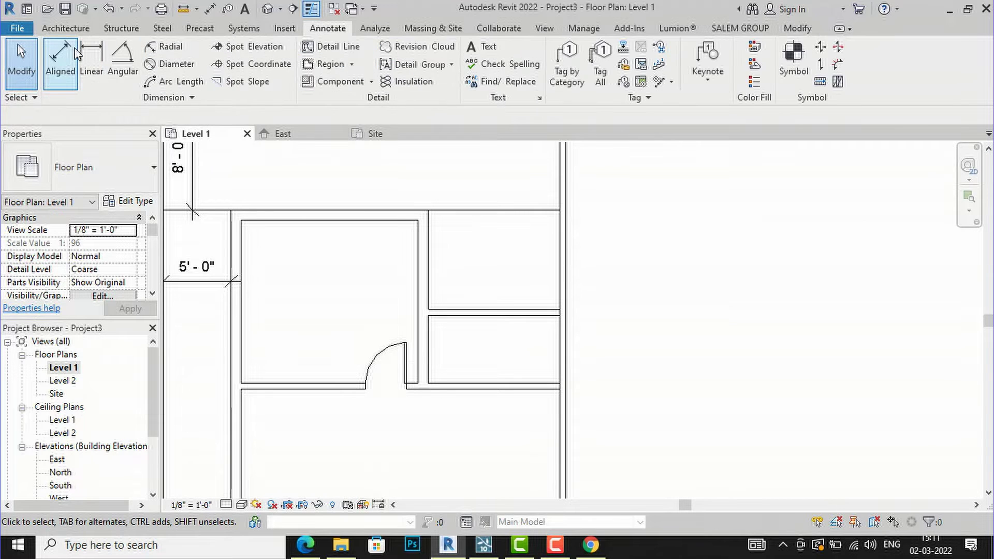
pyautogui.scroll(2, 466, 331)
pyautogui.click(472, 312)
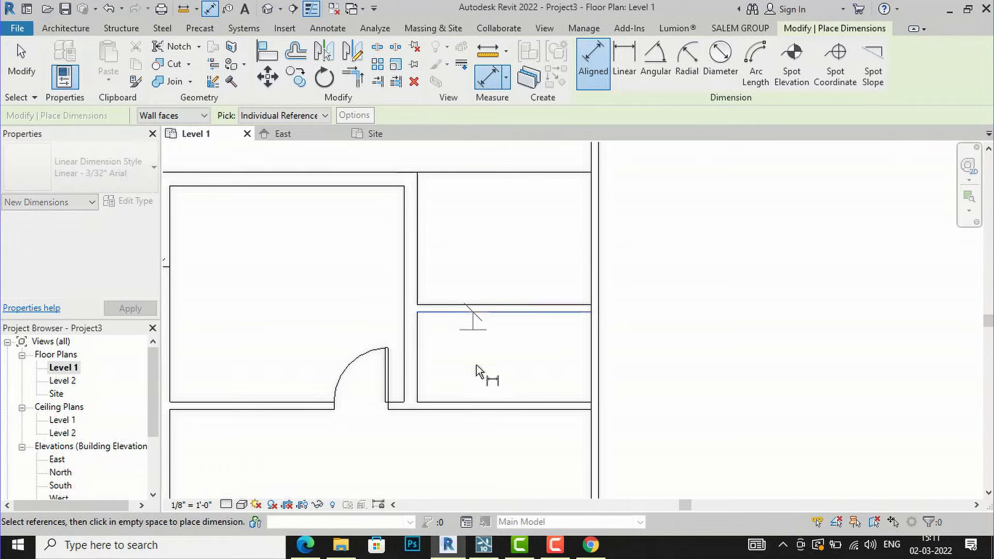
pyautogui.click(477, 402)
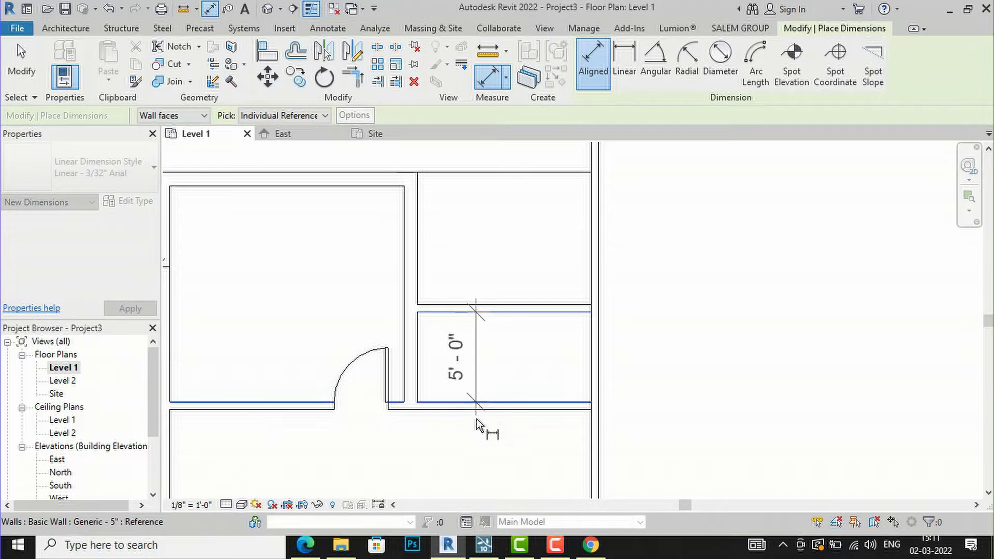
pyautogui.click(500, 470)
pyautogui.press('Escape')
pyautogui.press('Escape')
pyautogui.scroll(-2, 419, 186)
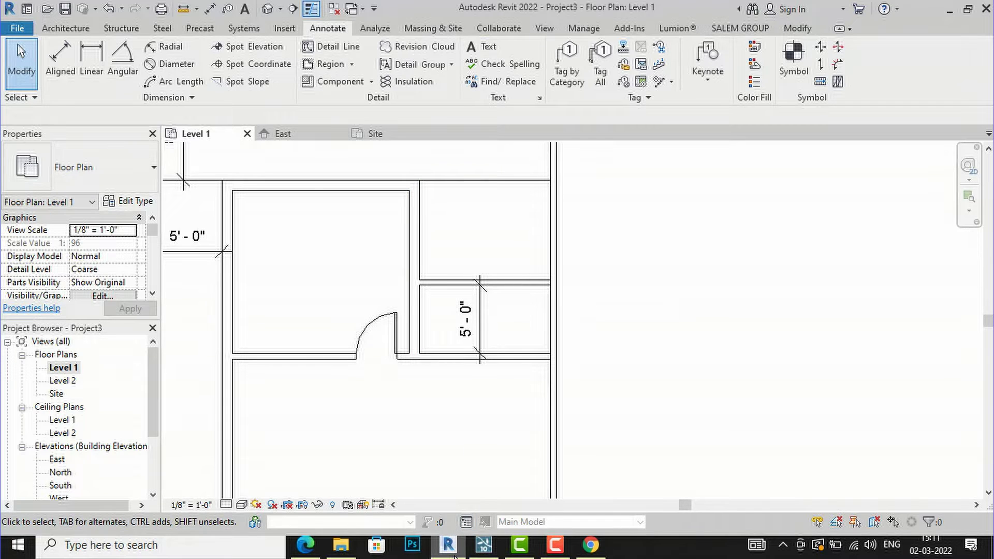
# - Check the entry steps and verandah layout in the haridwar res PDF and return to the Revit floor plan
pyautogui.click(448, 543)
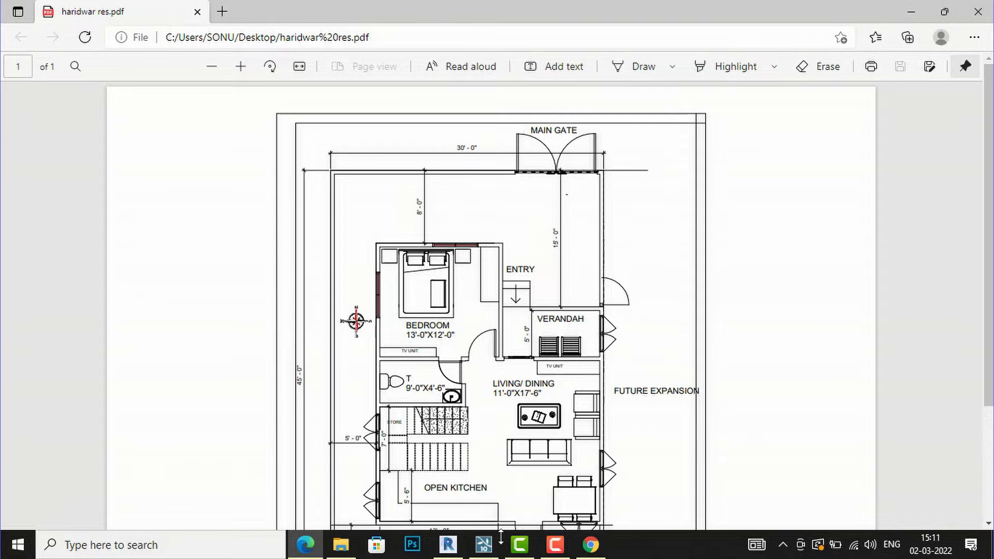
pyautogui.moveTo(449, 546)
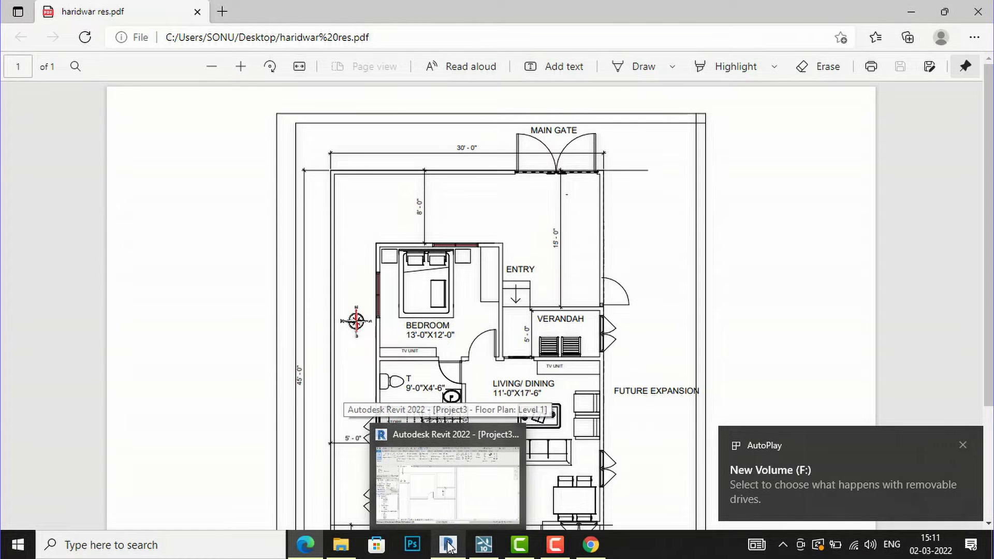
pyautogui.click(448, 546)
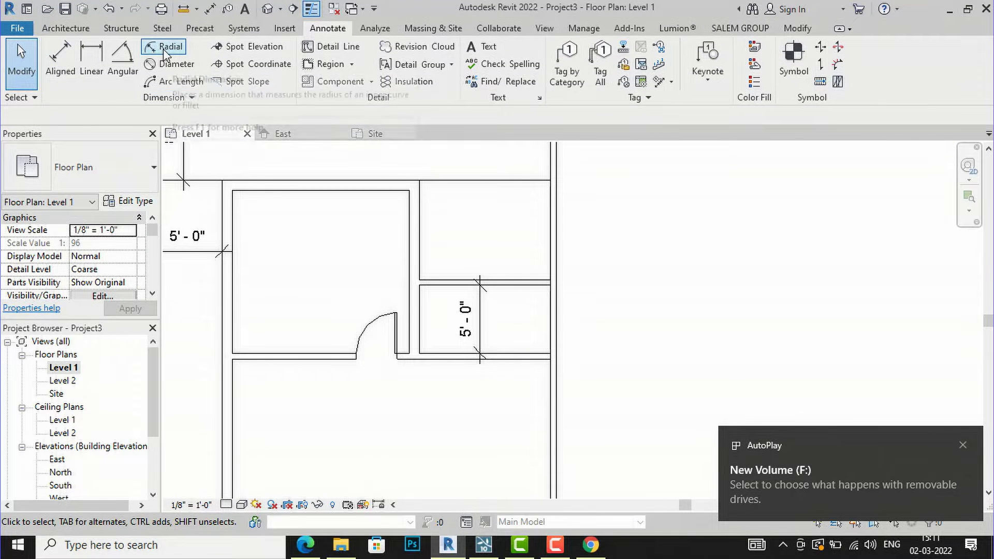
# - Shorten the verandah's upper 5" wall, leaving an entry opening about 3' 4 1/2" wide beside the bedroom's vertical 9" wall
pyautogui.scroll(2, 454, 286)
pyautogui.click(453, 285)
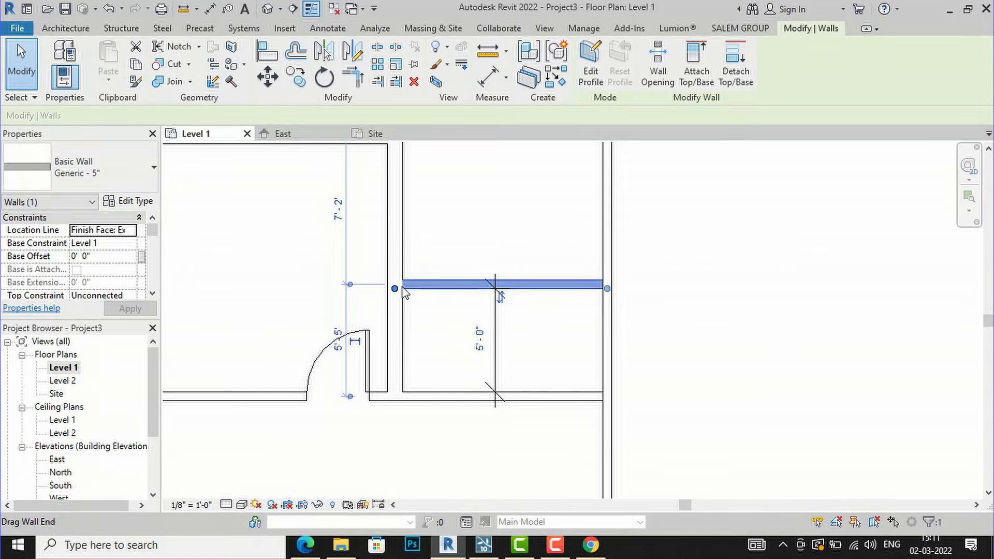
pyautogui.moveTo(396, 286); pyautogui.dragTo(472, 287)
pyautogui.click(549, 226)
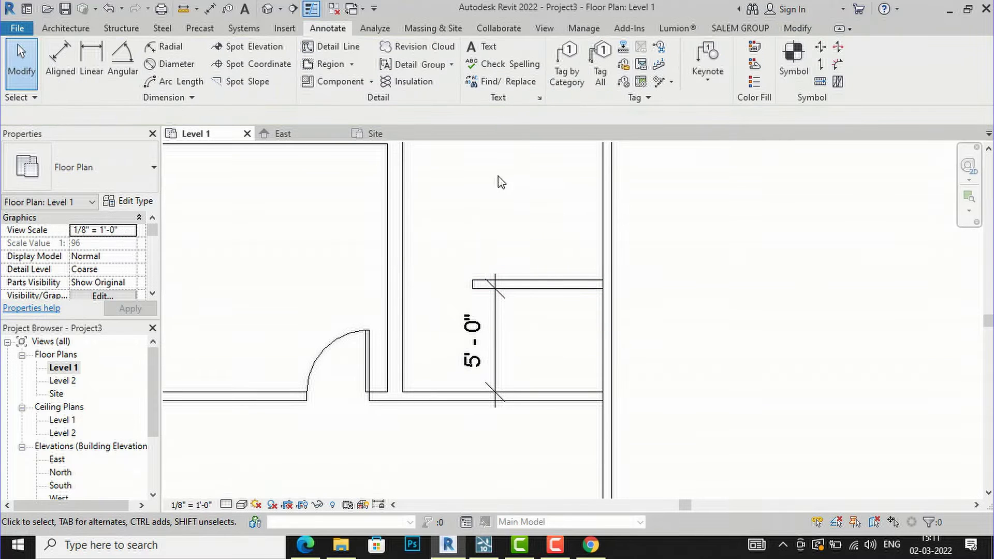
# - Start a stair with a sketched run and draw a riser across the entry opening, from the 5" wall's end to the 9" wall
pyautogui.click(66, 29)
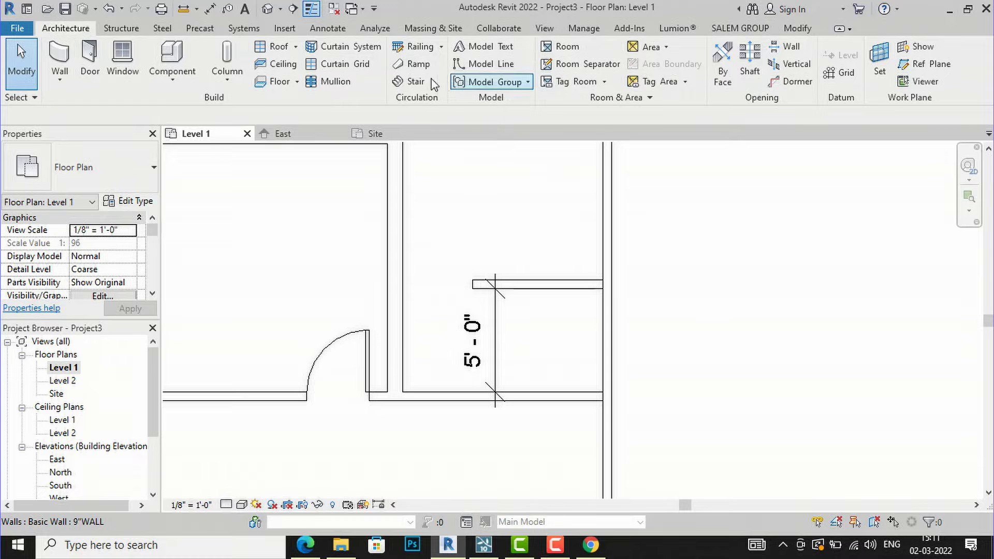
pyautogui.click(405, 86)
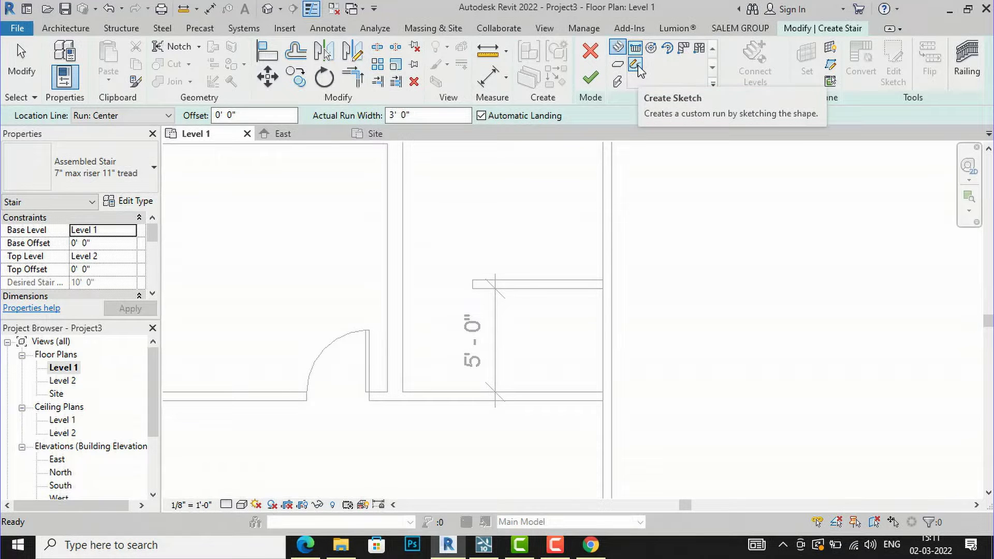
pyautogui.click(635, 65)
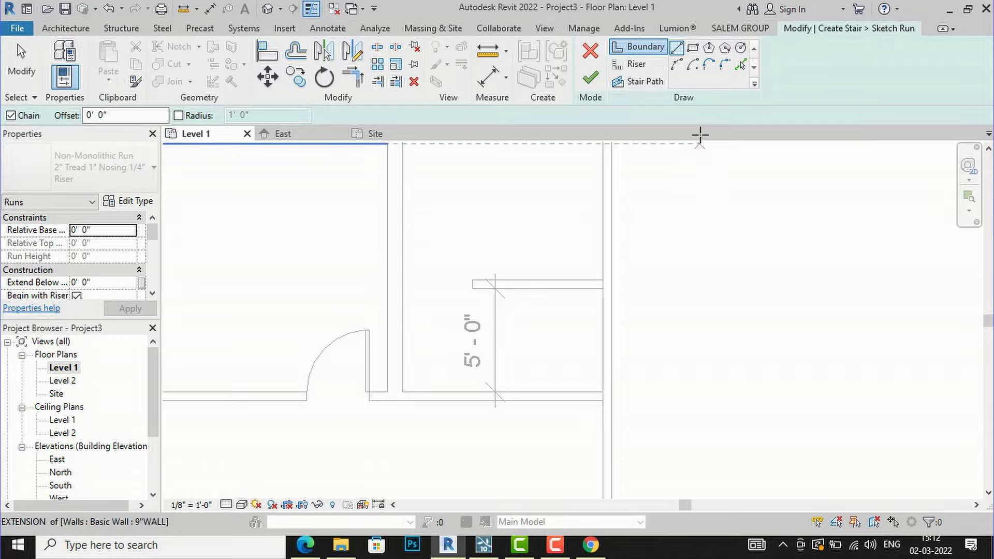
pyautogui.click(644, 67)
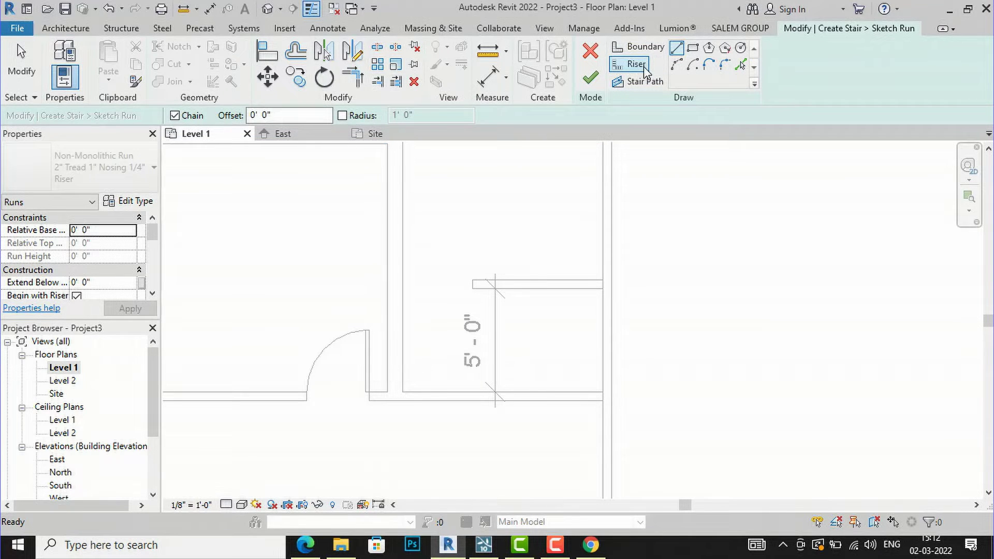
pyautogui.scroll(2, 443, 295)
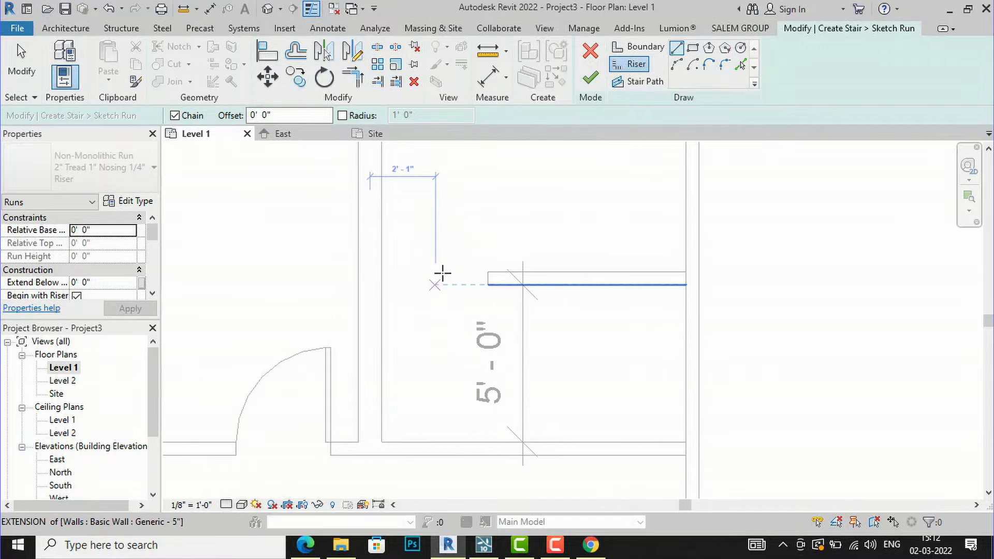
pyautogui.click(487, 273)
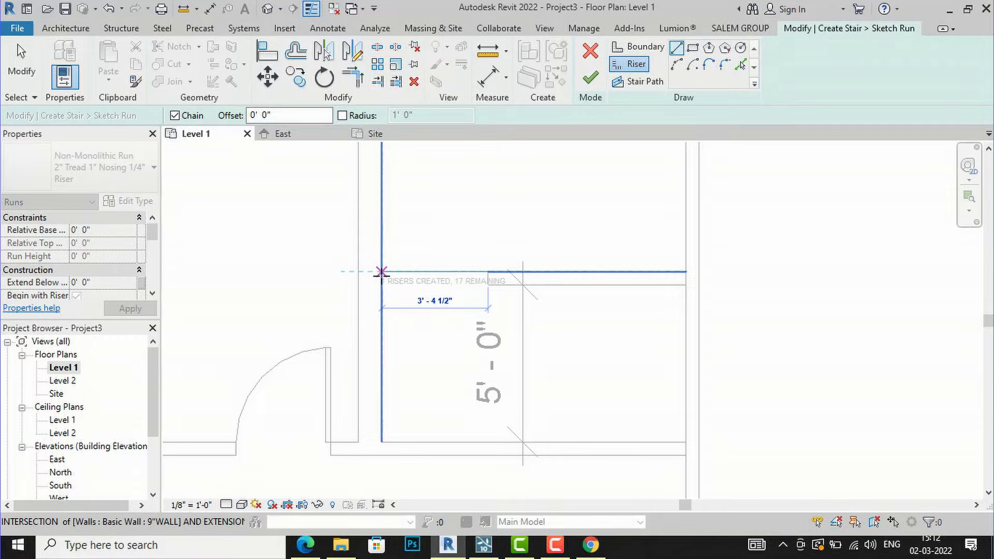
pyautogui.click(381, 272)
pyautogui.press('Escape')
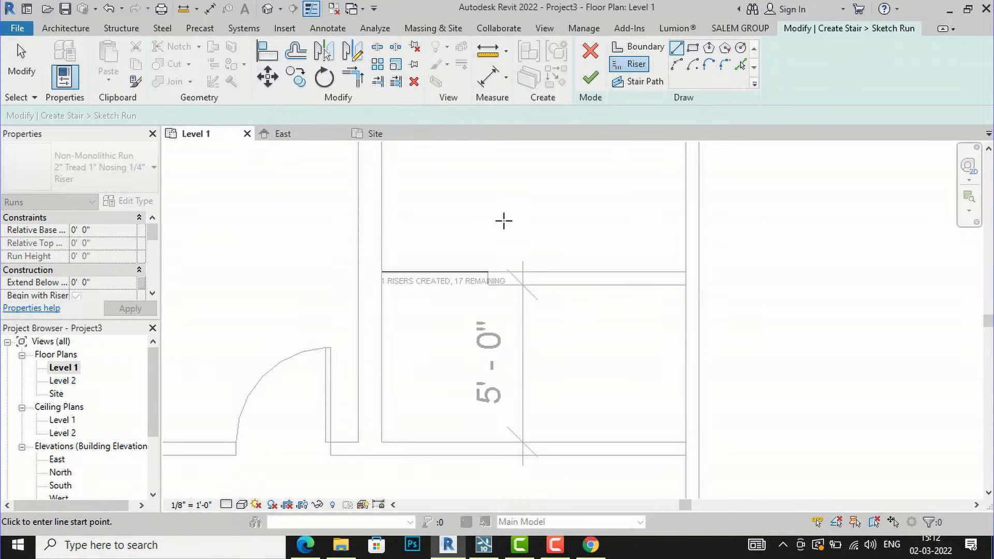
# - Offset a copy of the riser by 1' 0" away from the verandah
pyautogui.click(296, 52)
pyautogui.click(345, 115)
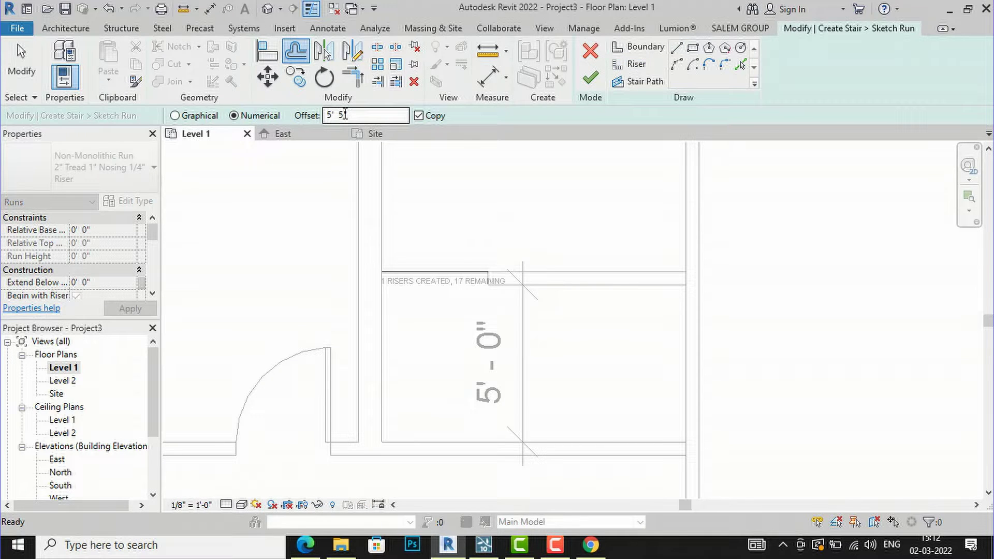
pyautogui.click(629, 63)
pyautogui.click(307, 114)
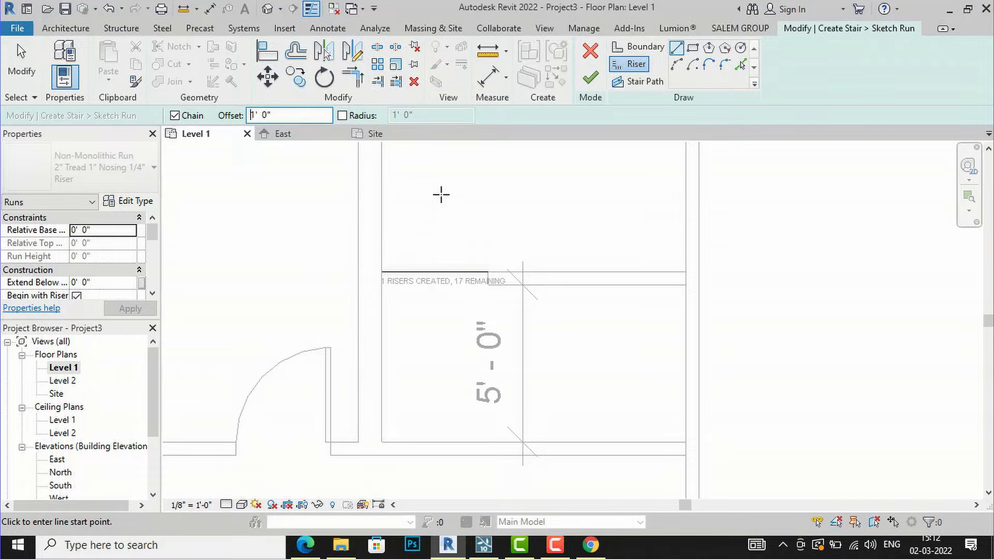
pyautogui.click(296, 51)
pyautogui.moveTo(363, 116); pyautogui.dragTo(298, 121)
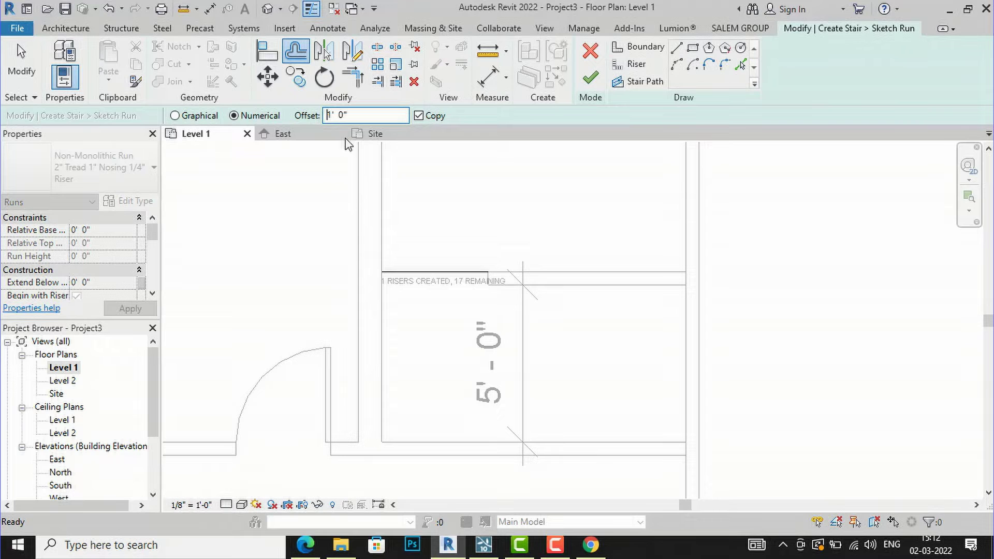
pyautogui.click(424, 272)
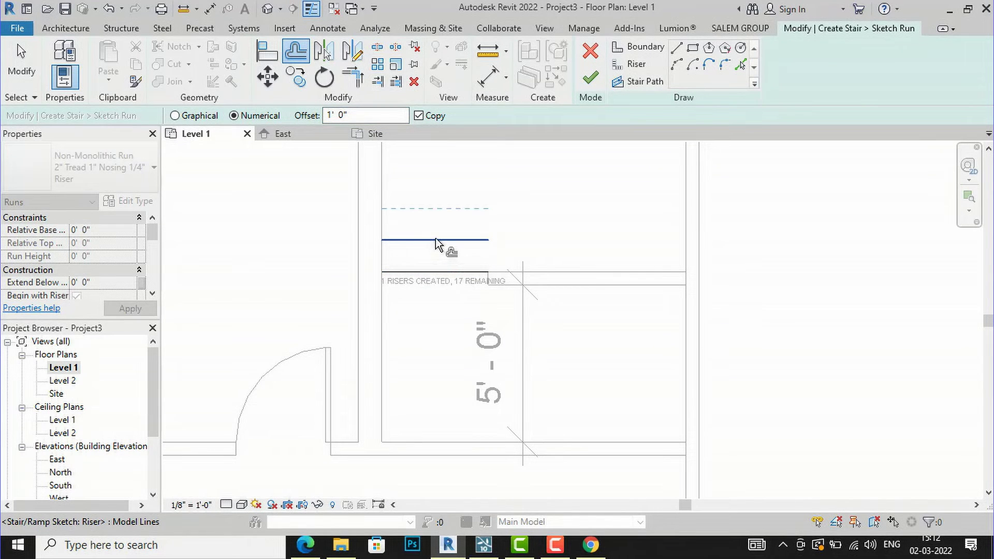
# - Check the entry steps in the PDF, then offset the copied riser by another 1' 0" to add a third riser
pyautogui.click(307, 546)
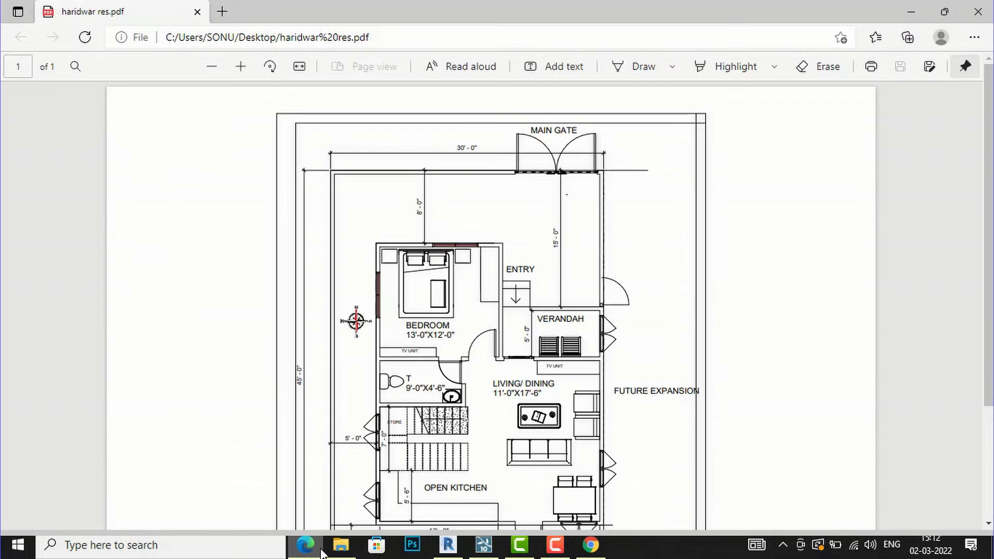
pyautogui.click(320, 550)
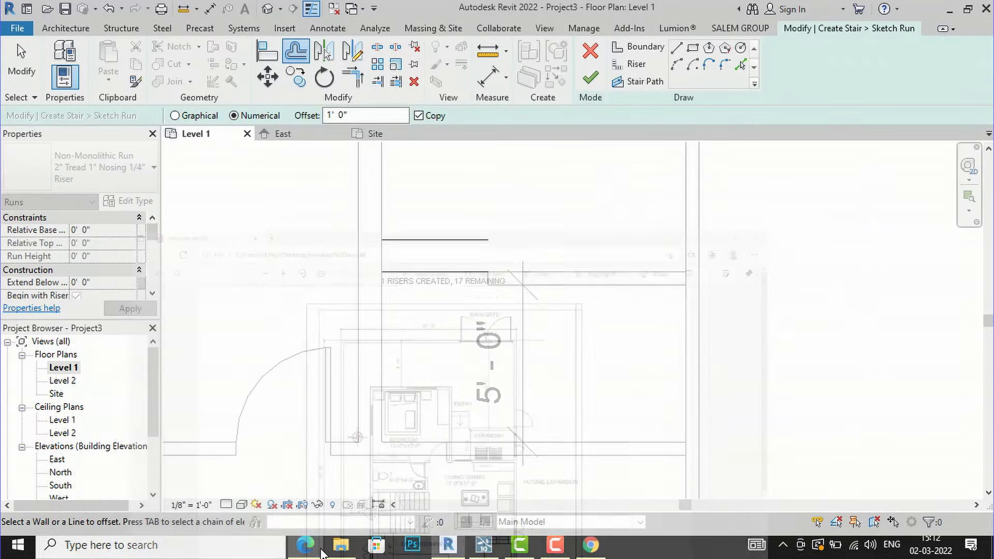
pyautogui.scroll(-2, 458, 350)
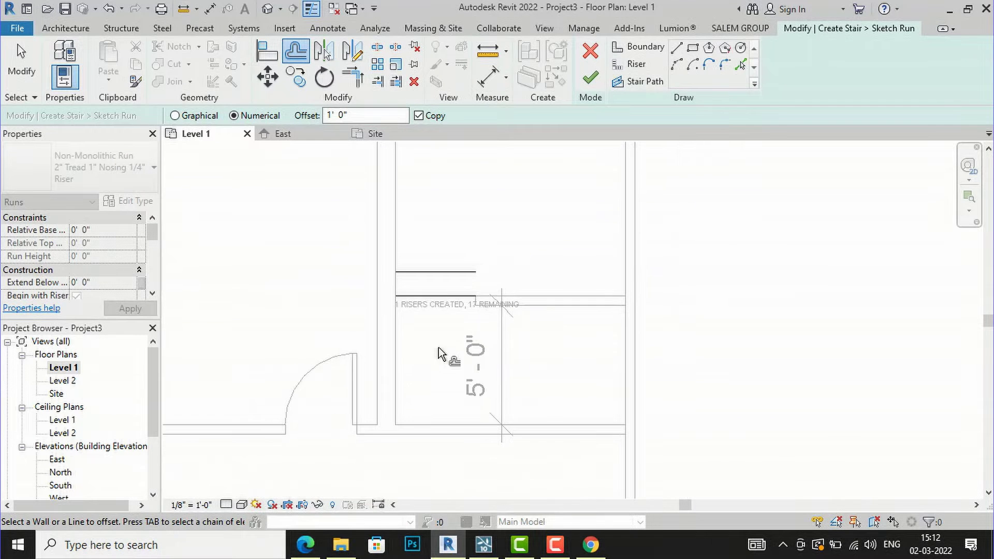
pyautogui.click(452, 269)
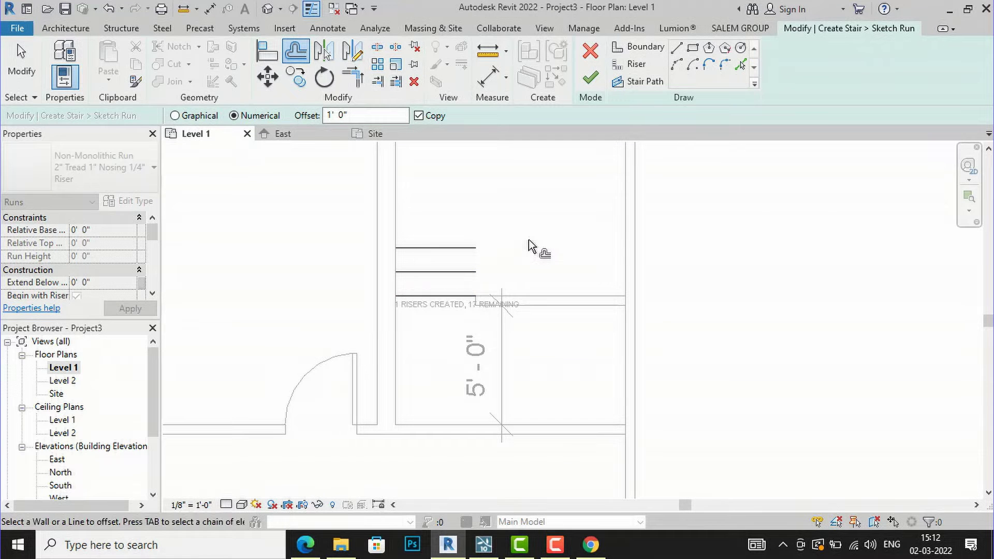
pyautogui.press('Escape')
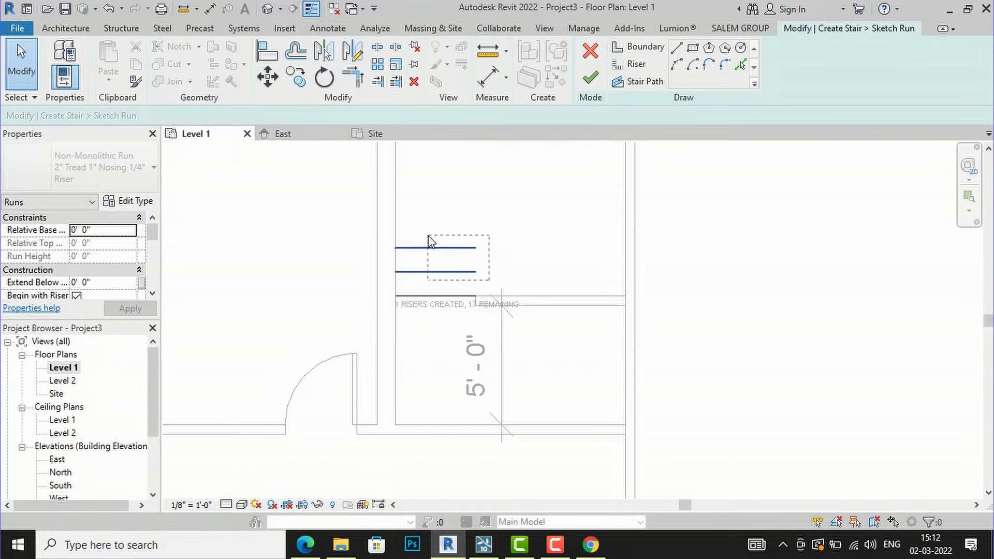
# - Move the two copied risers together away from the verandah, placing the outermost about 3' 7" from the first riser
pyautogui.click(424, 248)
pyautogui.click(420, 259)
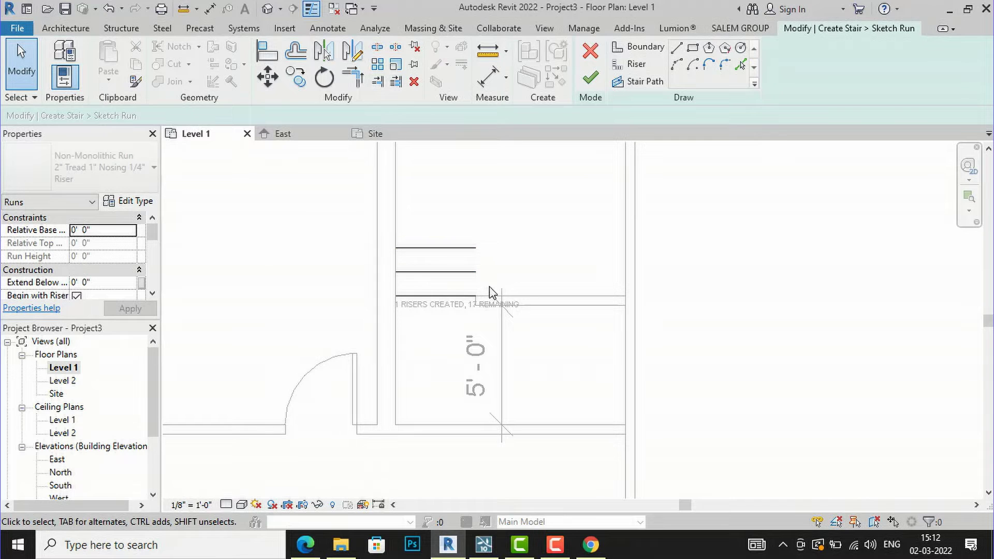
pyautogui.moveTo(487, 282)
pyautogui.mouseDown()
pyautogui.moveTo(414, 236)
pyautogui.moveTo(403, 249)
pyautogui.moveTo(402, 207)
pyautogui.mouseUp()
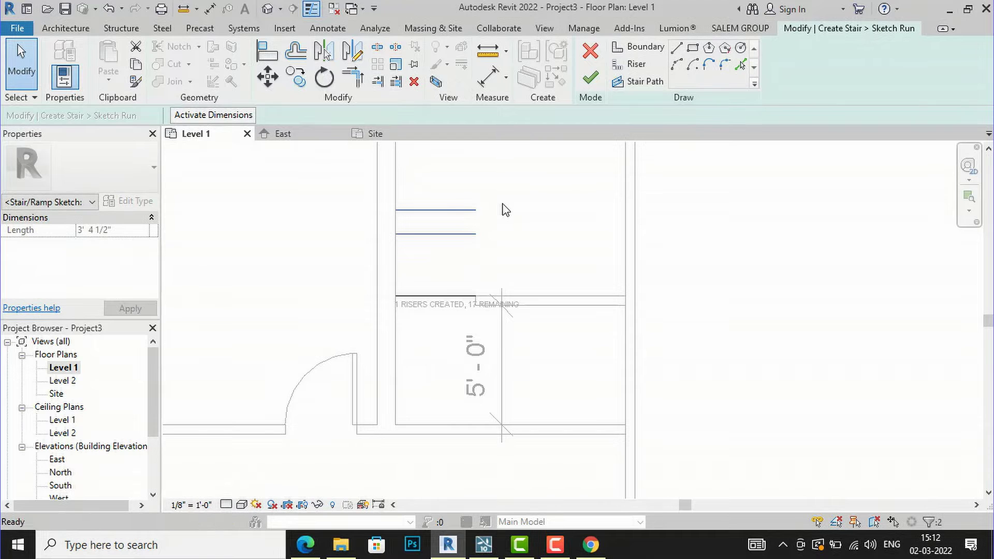
pyautogui.click(405, 246)
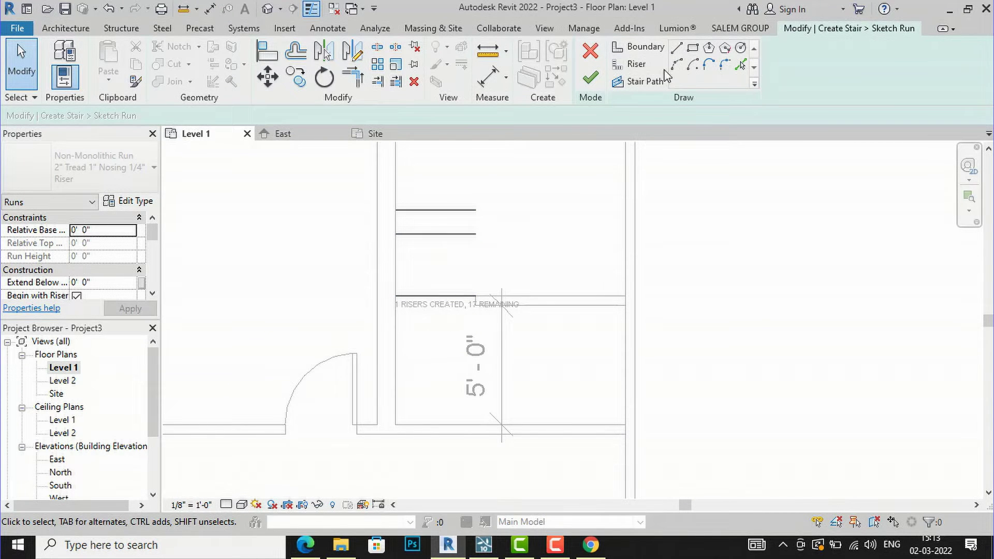
# - Draw boundary lines about 3' 7" long along both sides of the run, joining the outermost riser to the verandah riser
pyautogui.click(640, 47)
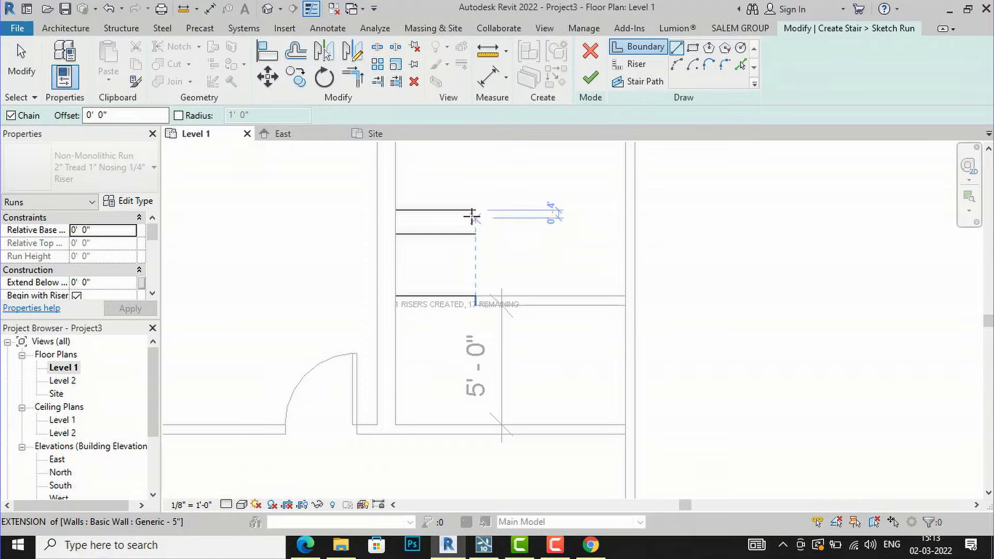
pyautogui.click(476, 210)
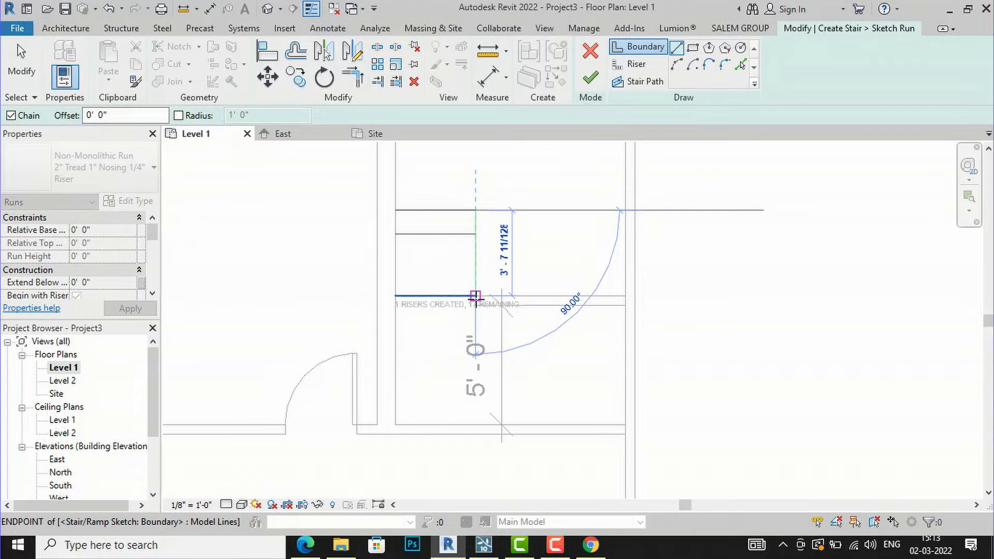
pyautogui.click(476, 295)
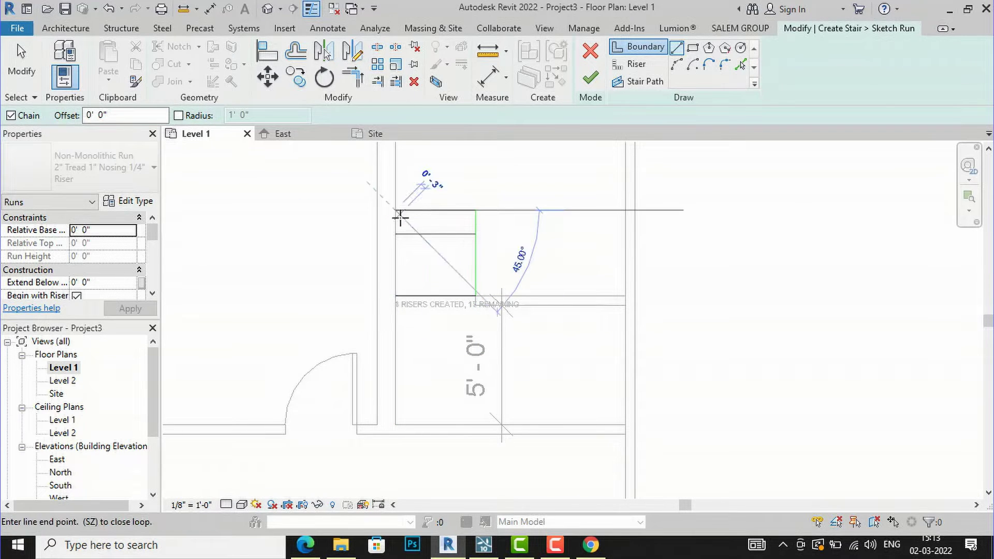
pyautogui.click(396, 296)
pyautogui.press('Escape')
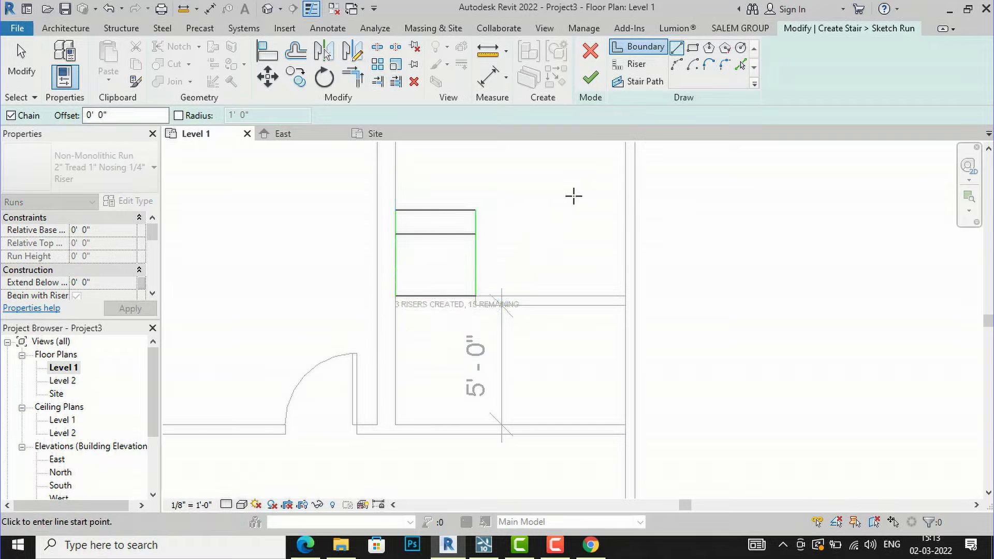
# - Begin the stair path at the midpoint of the outermost riser
pyautogui.click(636, 82)
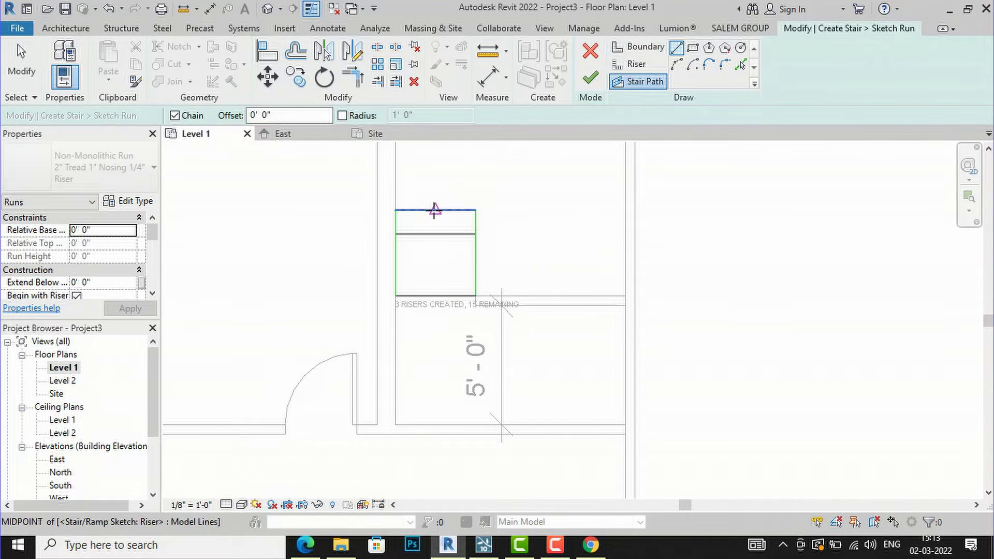
# - Sketch the stair path from the upper riser's midpoint straight down to the lower riser, and finish the run and the entry stair
pyautogui.click(434, 210)
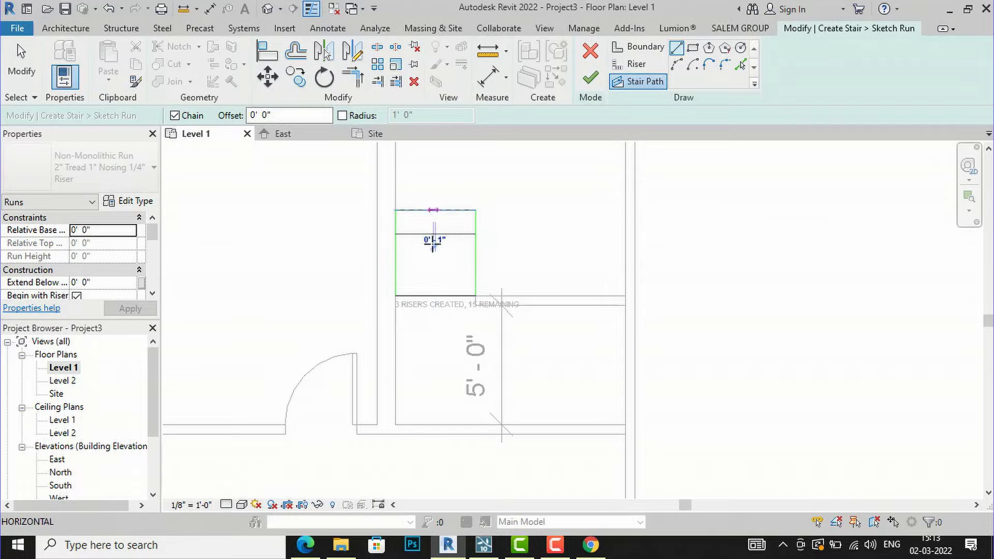
pyautogui.click(435, 295)
pyautogui.press('Escape')
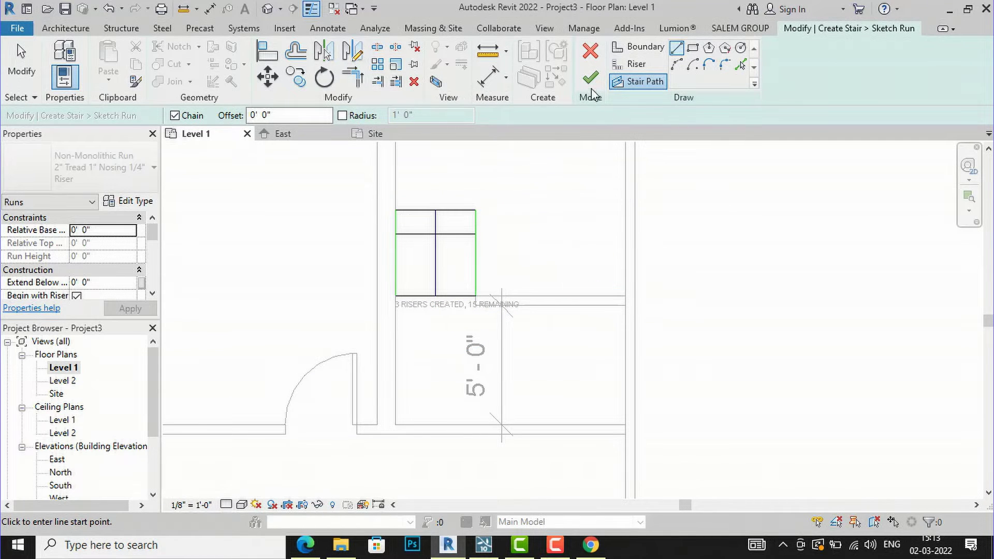
pyautogui.click(592, 78)
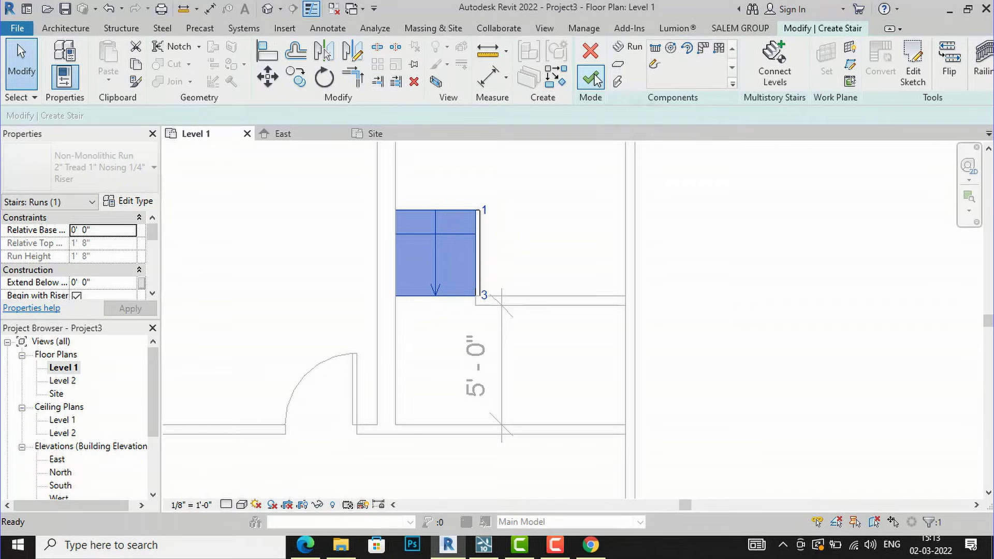
pyautogui.click(594, 79)
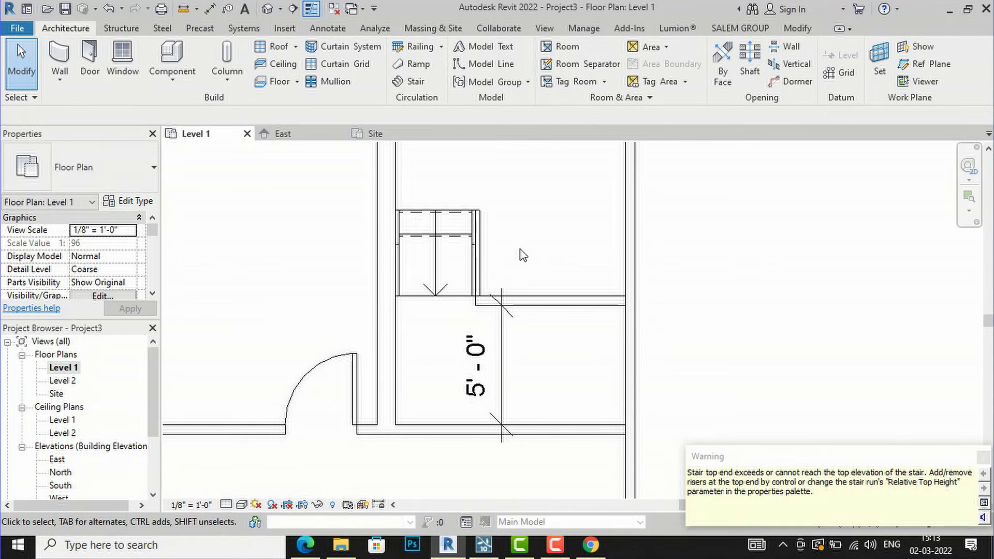
# - Delete the rectangular handrail railings from both sides of the entry stair
pyautogui.scroll(2, 473, 243)
pyautogui.click(476, 234)
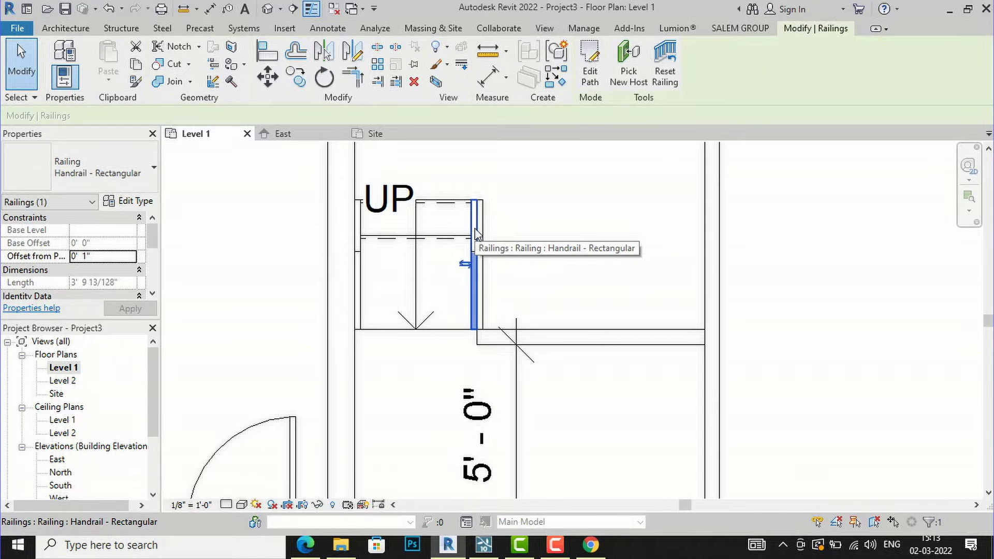
pyautogui.press('Escape')
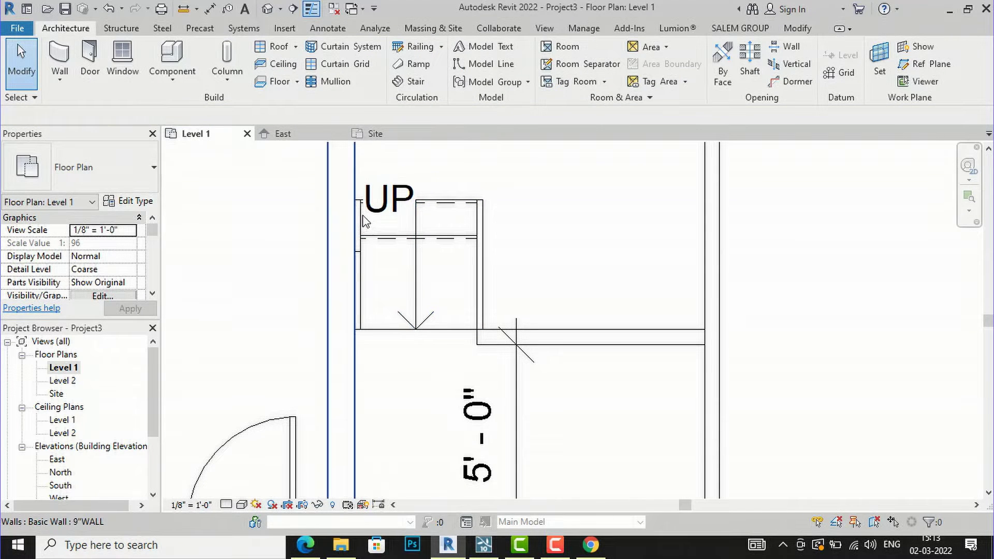
pyautogui.scroll(3, 364, 218)
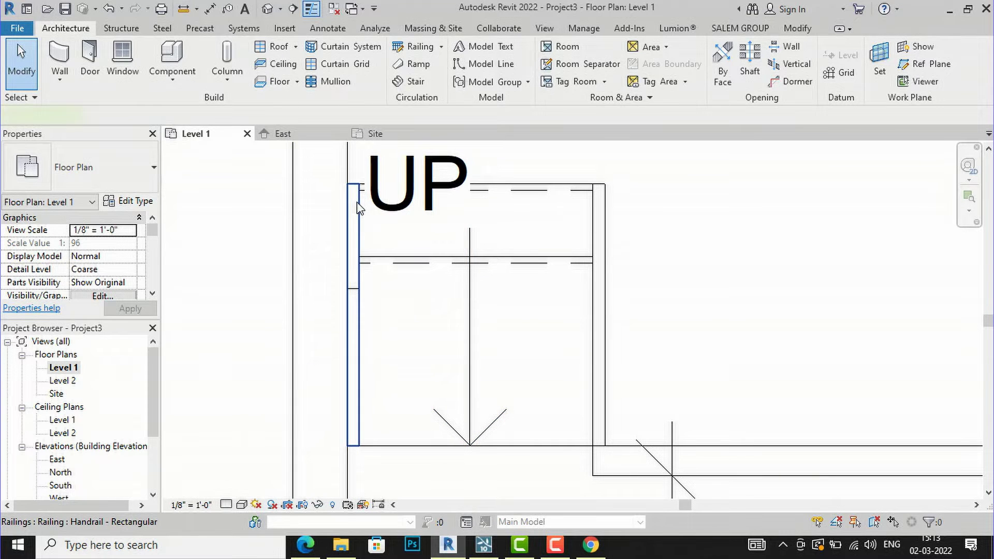
pyautogui.scroll(-5, 449, 277)
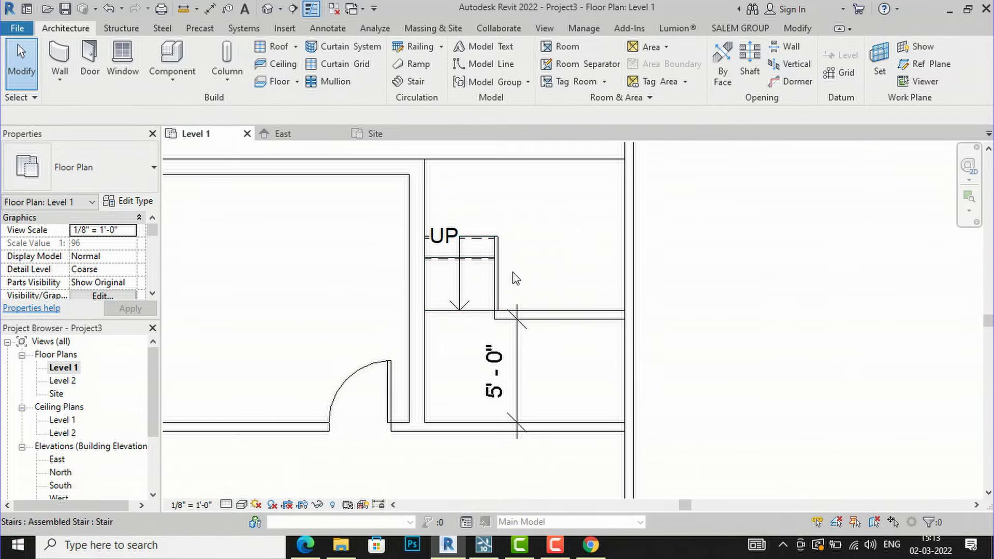
pyautogui.scroll(-1, 595, 314)
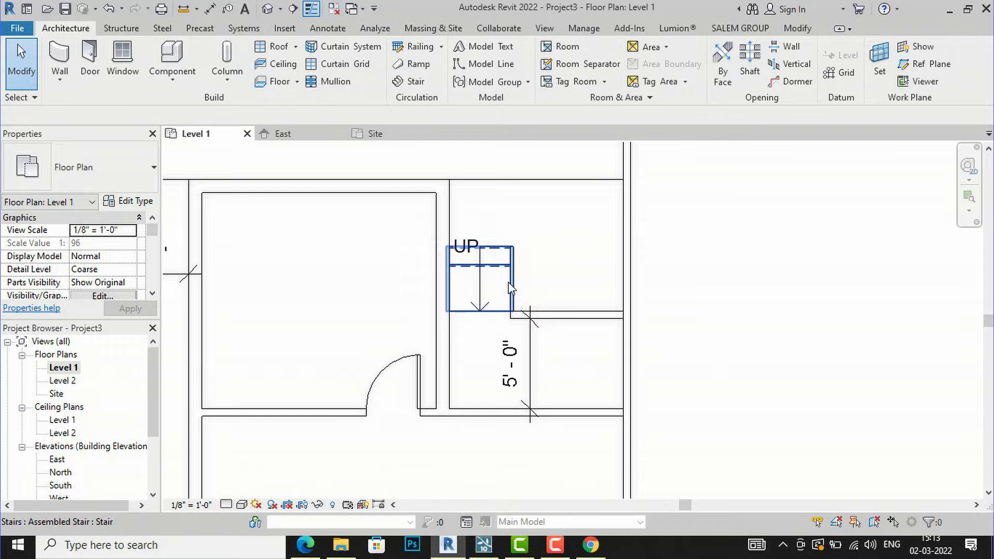
pyautogui.scroll(2, 512, 282)
pyautogui.scroll(-1, 526, 224)
pyautogui.scroll(-1, 549, 207)
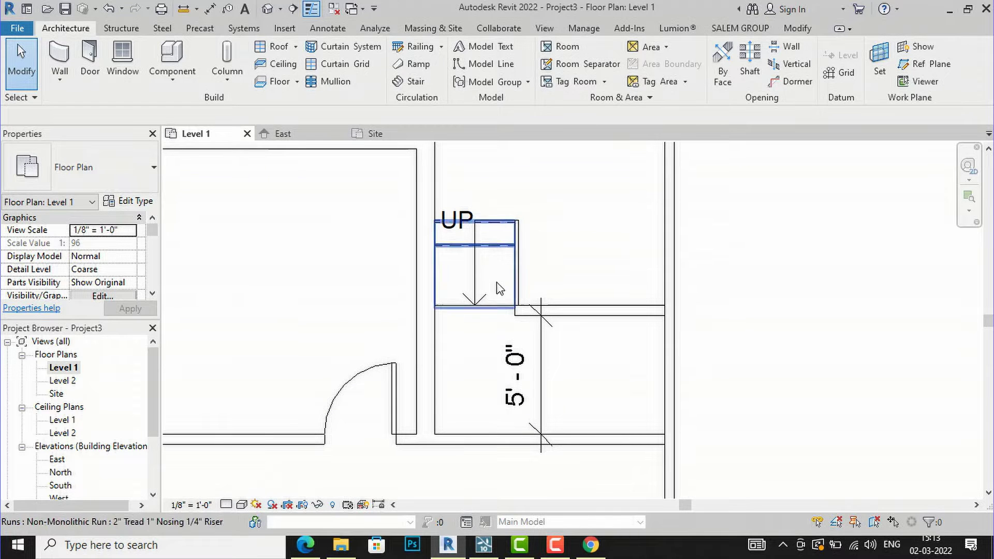
pyautogui.scroll(-3, 583, 238)
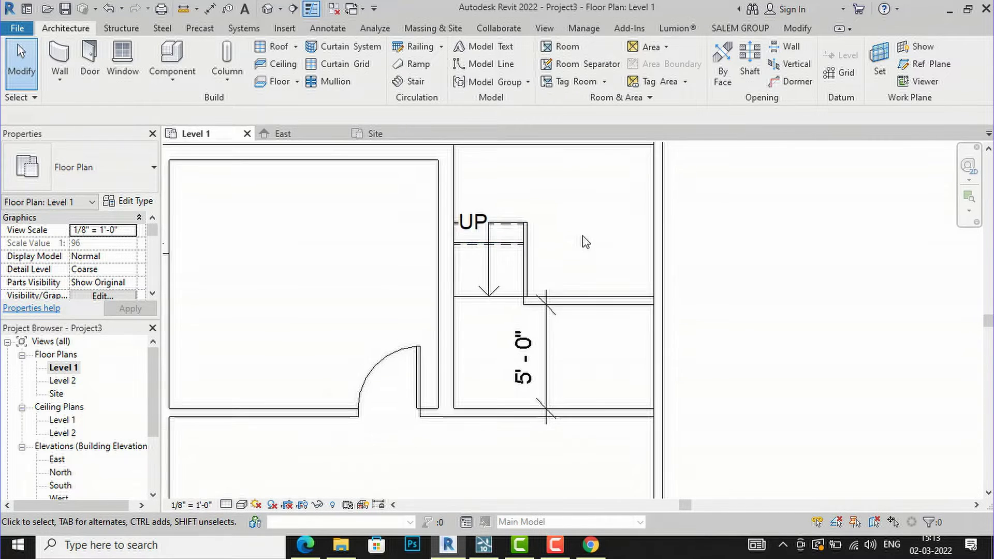
pyautogui.scroll(-1, 676, 193)
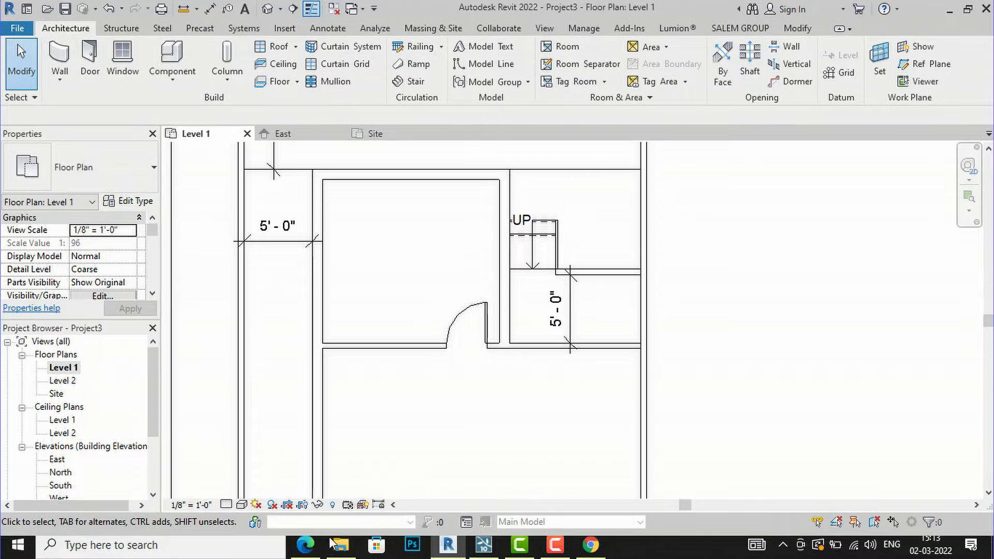
# - Check the haridwar res.pdf plan and place a Single-Flush 36" x 84" door below the entry stair, hinged beside the bedroom wall
pyautogui.click(313, 551)
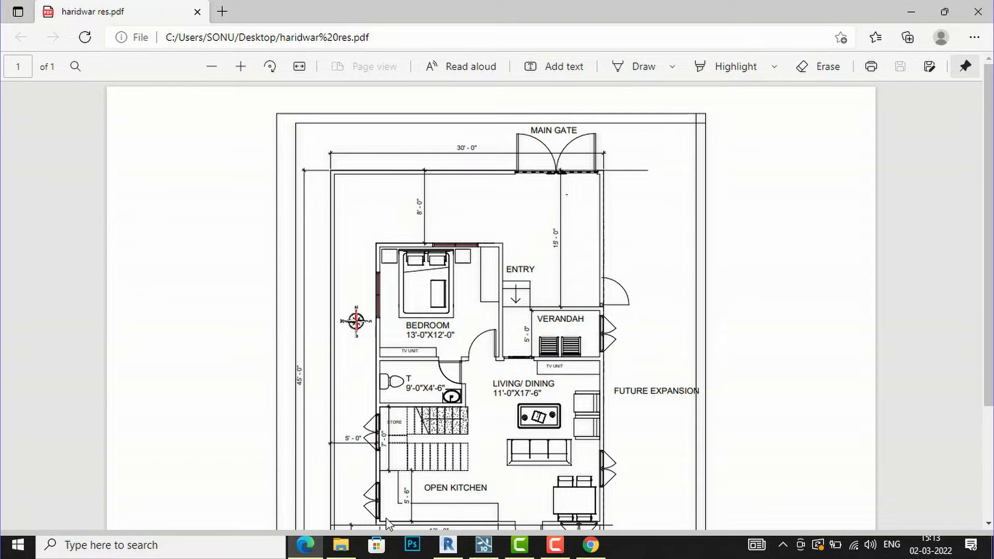
pyautogui.click(449, 552)
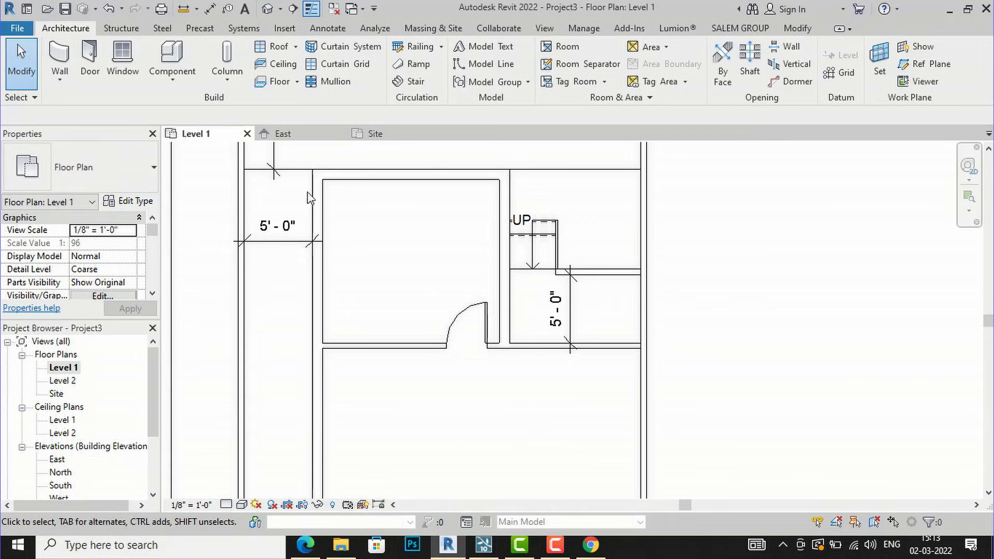
pyautogui.click(90, 58)
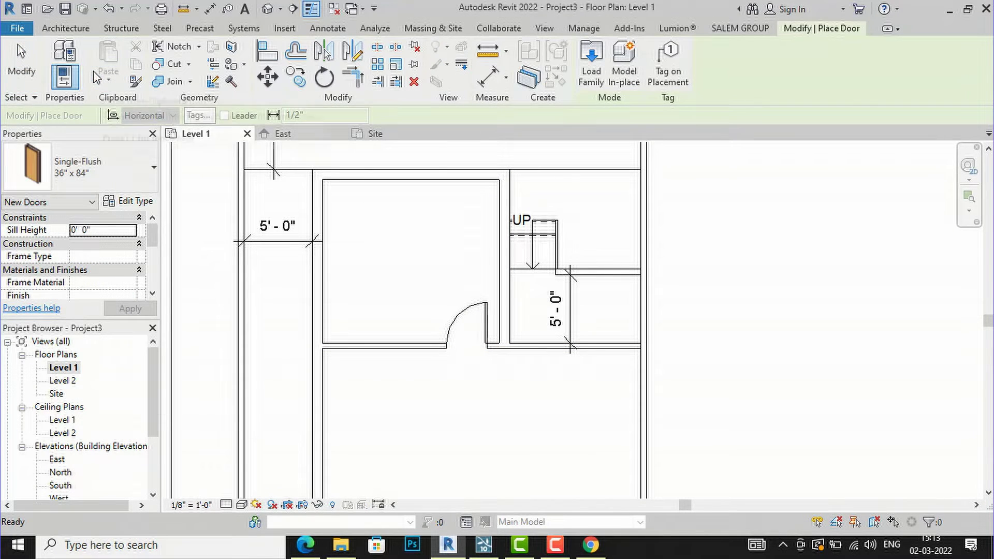
pyautogui.scroll(1, 570, 347)
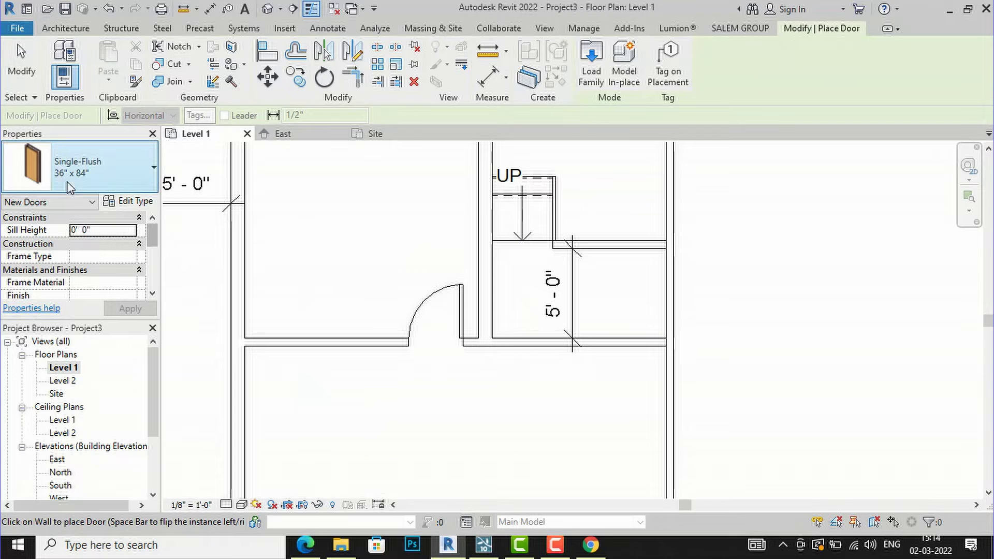
pyautogui.scroll(1, 515, 358)
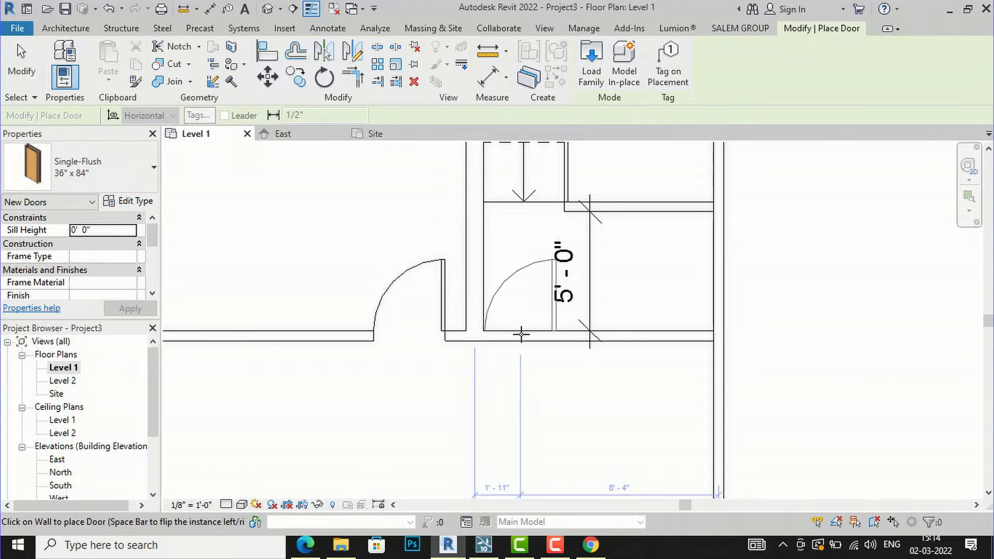
pyautogui.press('space')
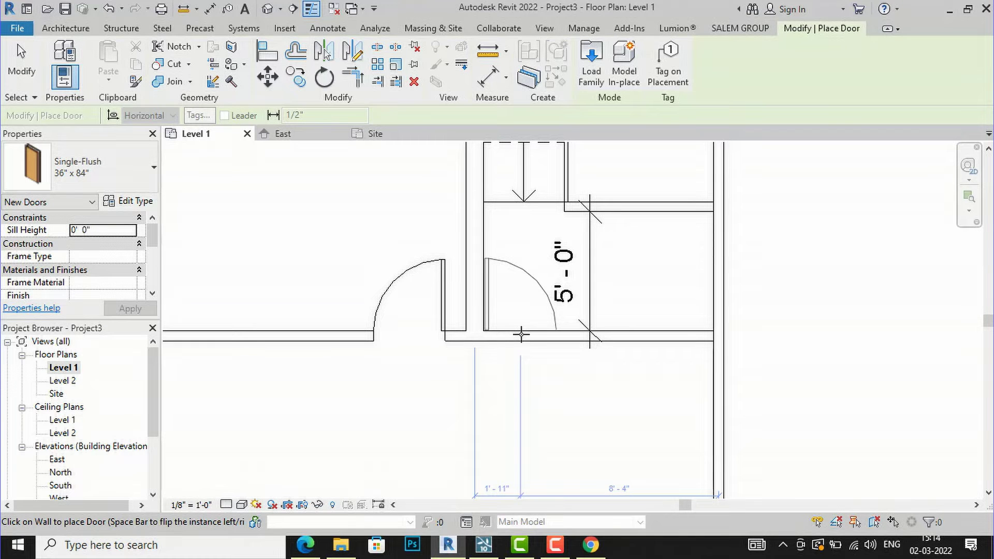
pyautogui.click(521, 335)
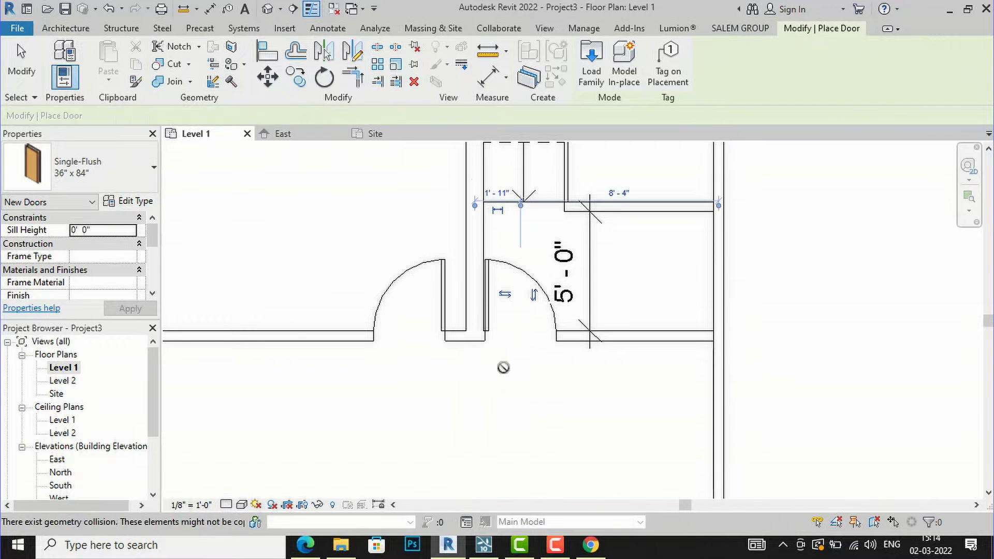
pyautogui.scroll(-1, 492, 399)
pyautogui.press('Escape')
pyautogui.press('Escape')
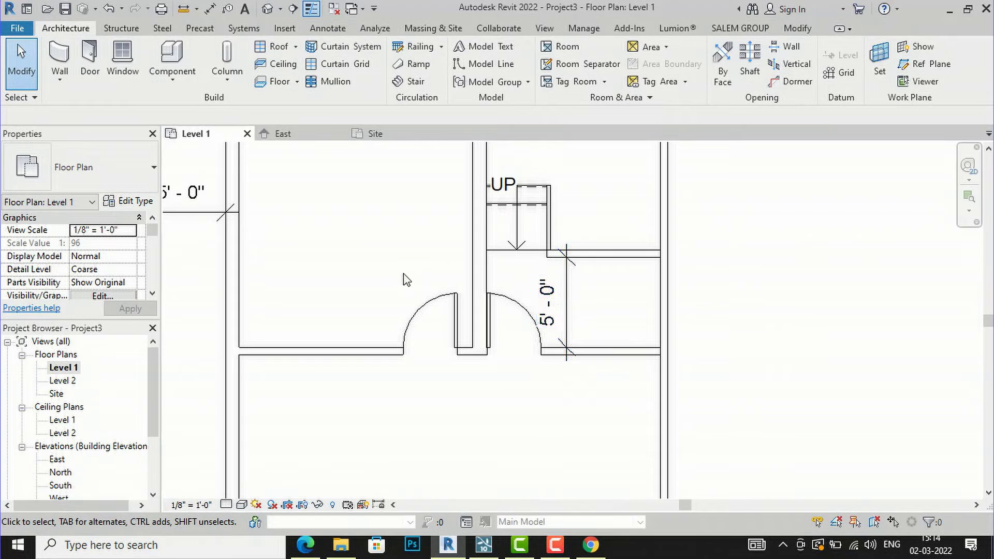
# - Consult the reference plan for the toilet and draw a 4'11" vertical Generic - 5" wall down from the bedroom's lower wall
pyautogui.scroll(-2, 409, 277)
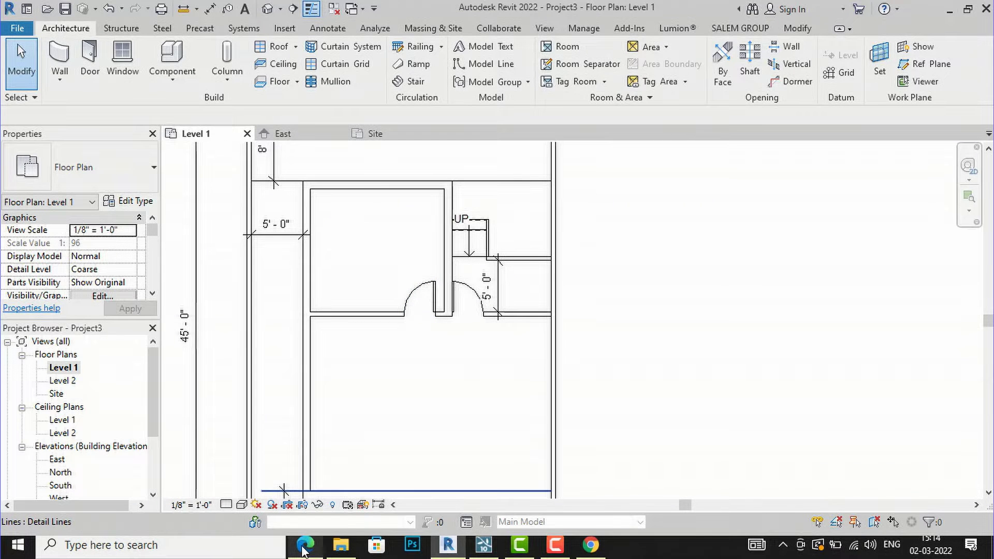
pyautogui.hotkey('alt', 'Tab')
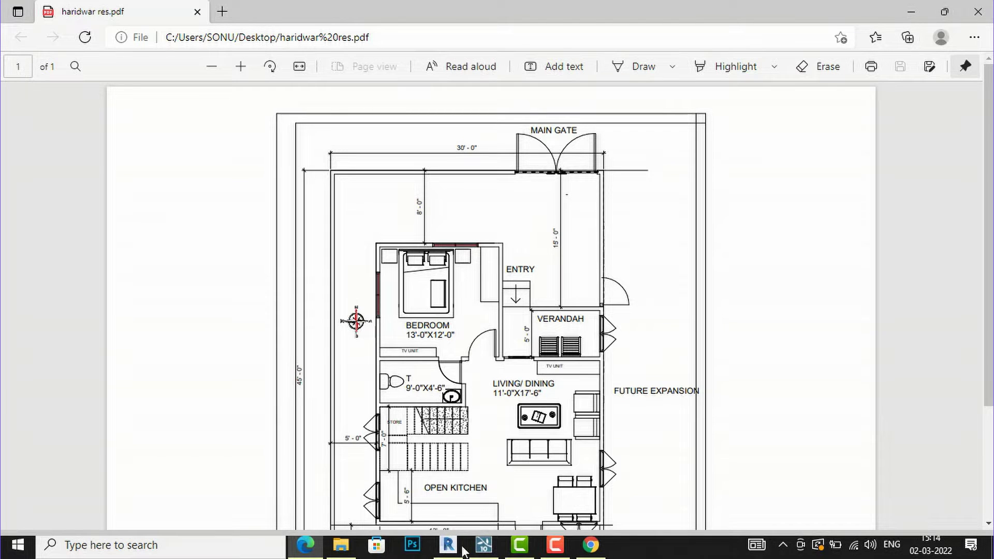
pyautogui.moveTo(445, 548)
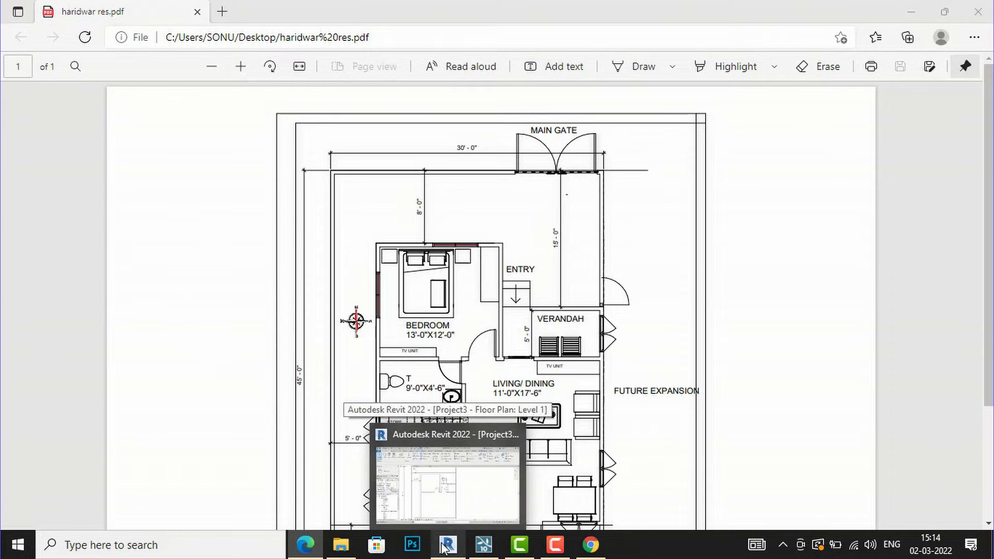
pyautogui.click(445, 546)
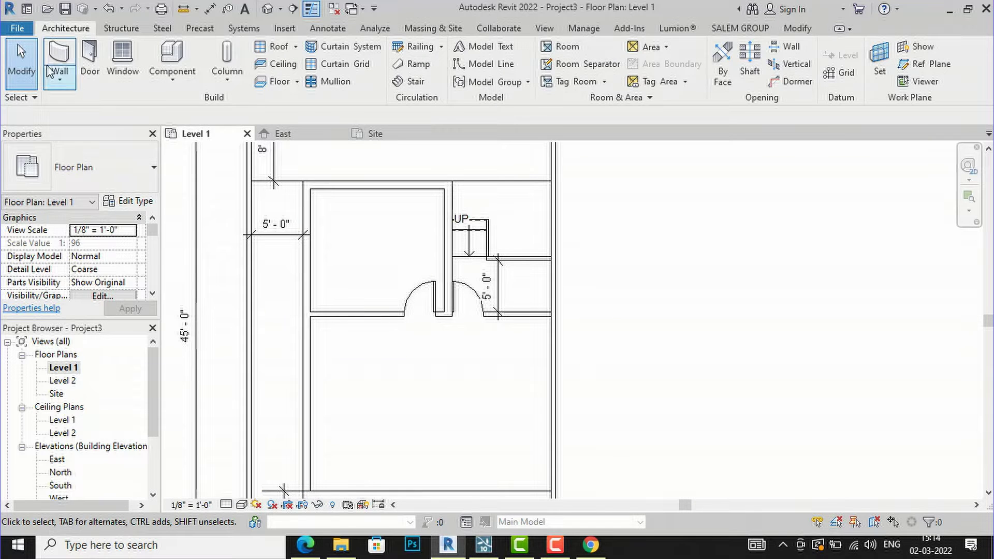
pyautogui.click(61, 60)
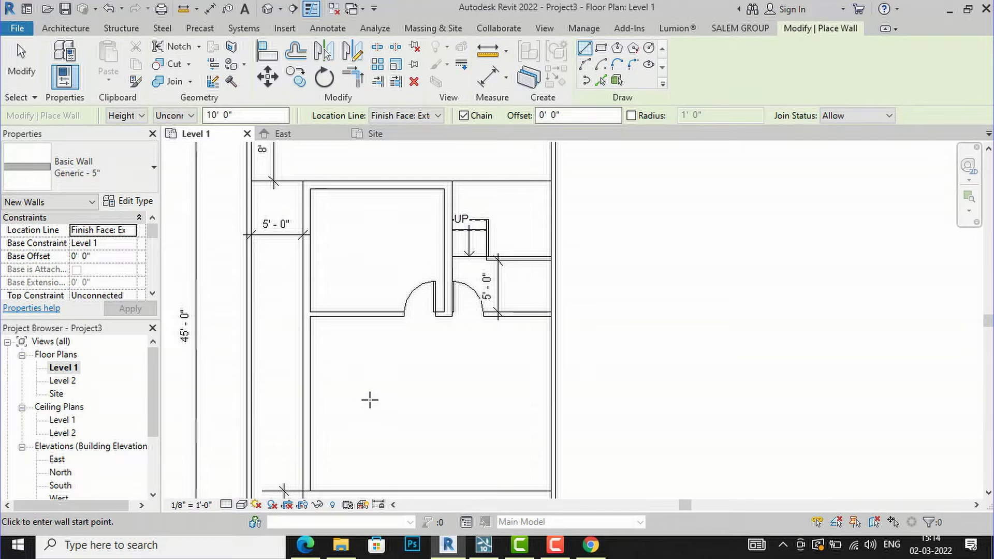
pyautogui.scroll(1, 370, 400)
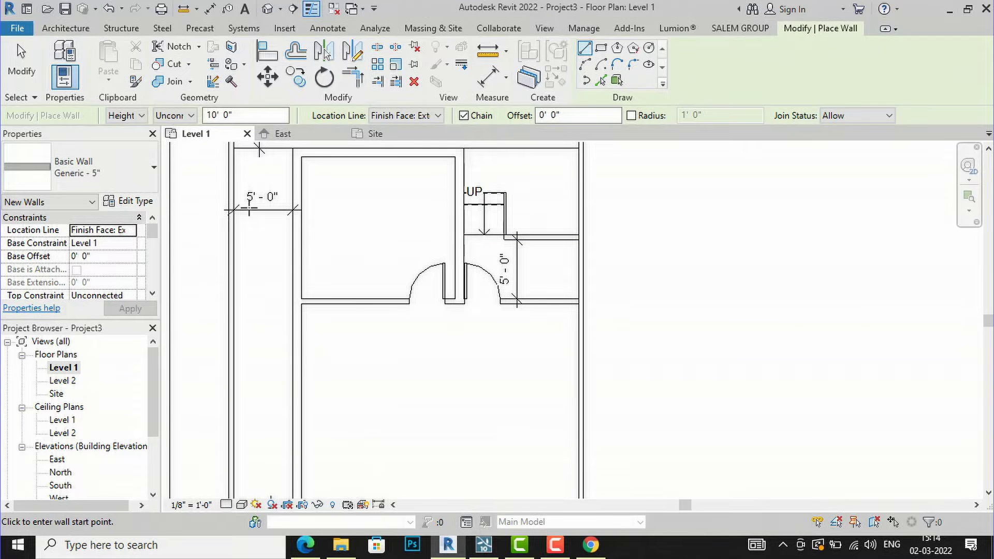
pyautogui.click(448, 548)
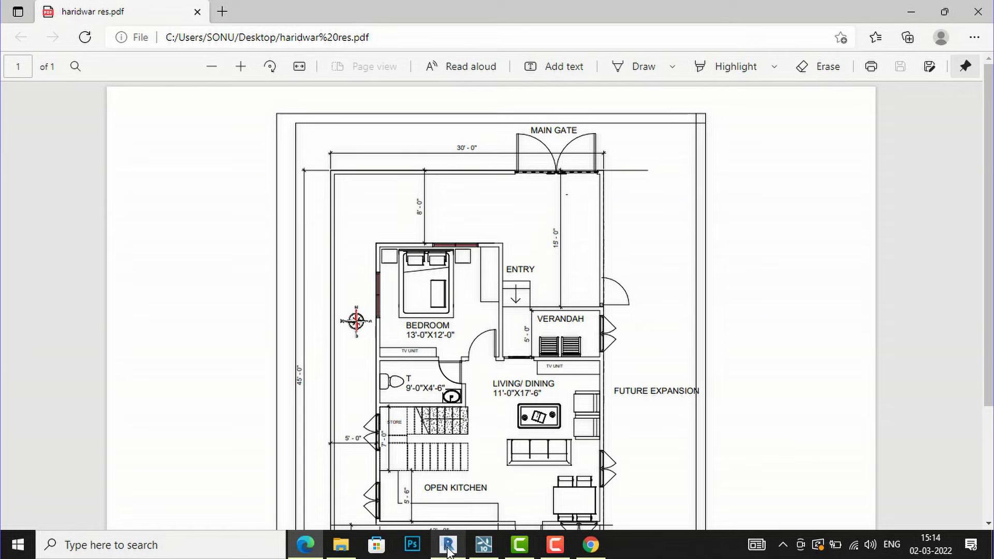
pyautogui.click(448, 548)
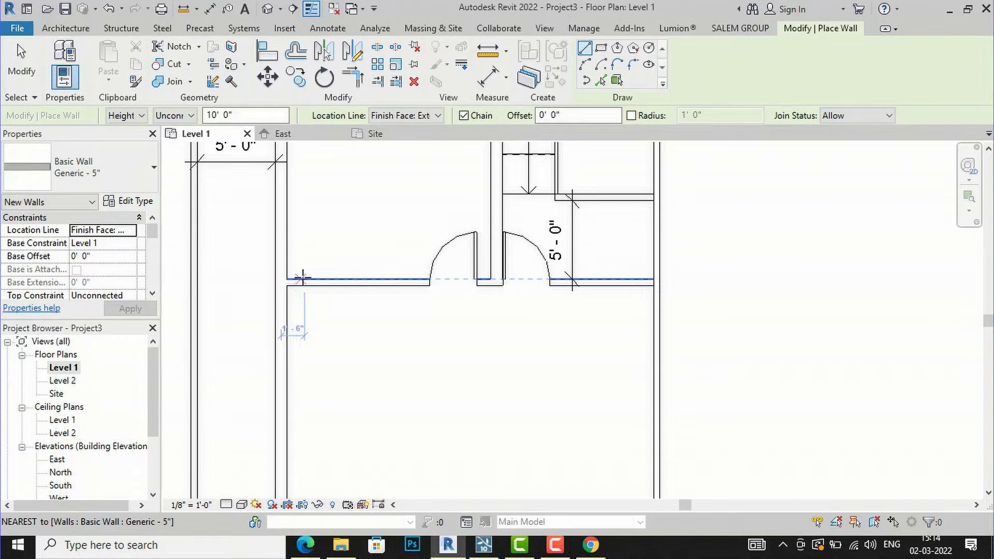
pyautogui.click(311, 287)
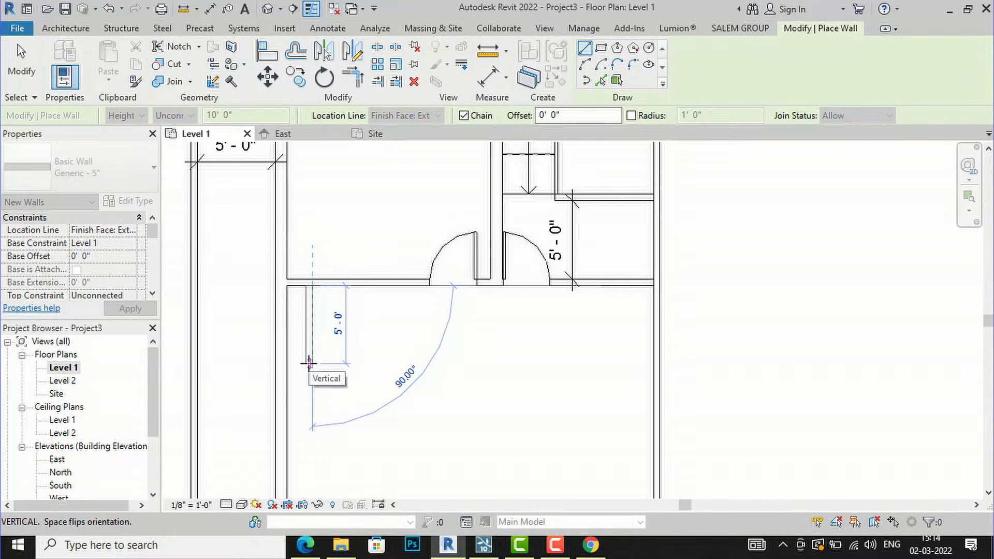
pyautogui.write('4')
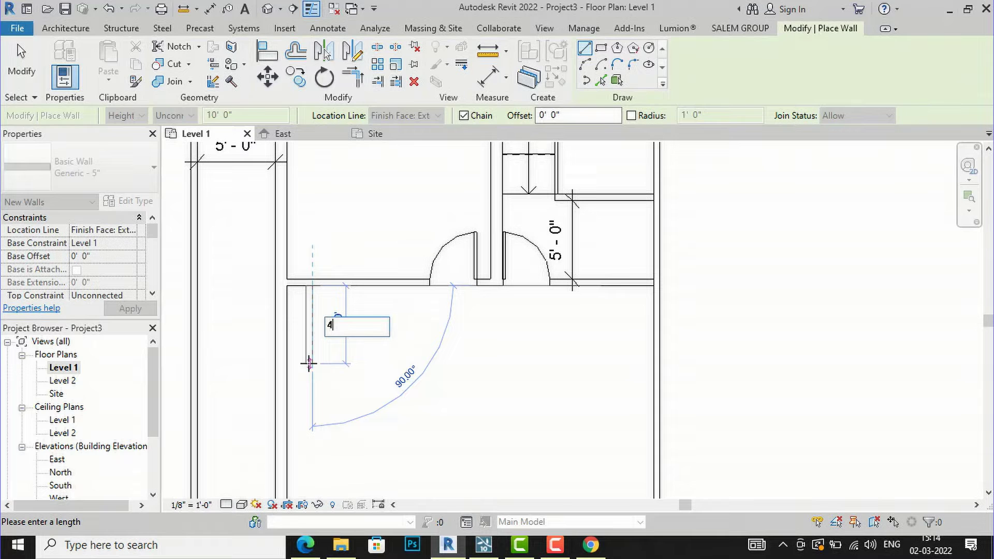
pyautogui.write("'11")
pyautogui.press('Return')
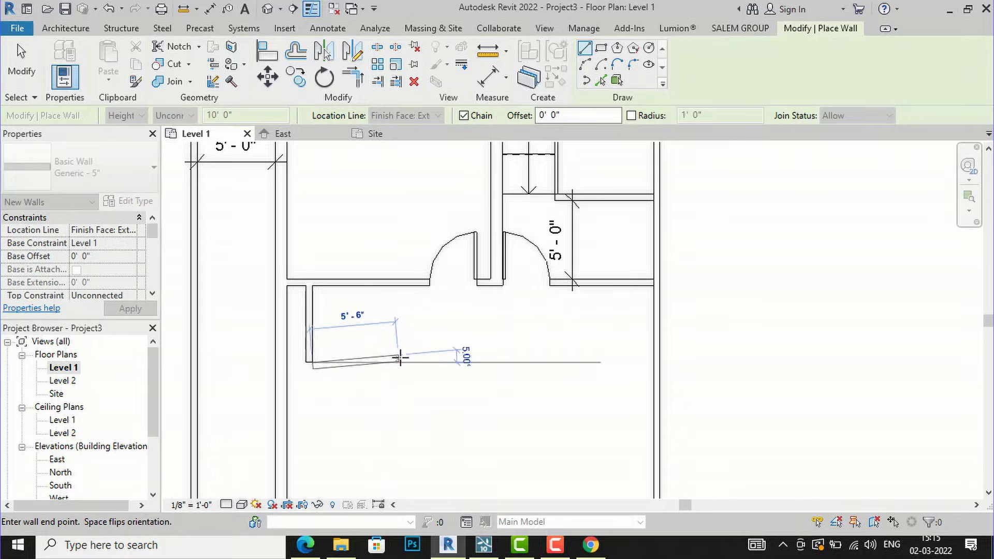
# - Continue with a horizontal wall about 7'-8 1/2" long from the vertical wall's lower end, ending below the near jamb of the bedroom door
pyautogui.click(430, 365)
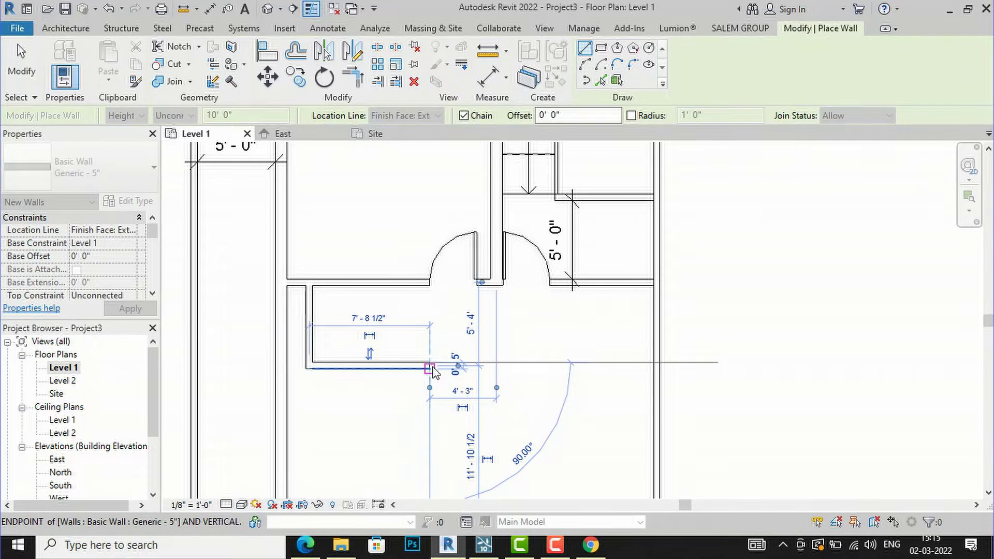
pyautogui.press('Escape')
pyautogui.press('Escape')
pyautogui.scroll(1, 302, 335)
# - Delete the short vertical guide wall and extend the horizontal partition's left end to the house's outer left wall
pyautogui.click(303, 334)
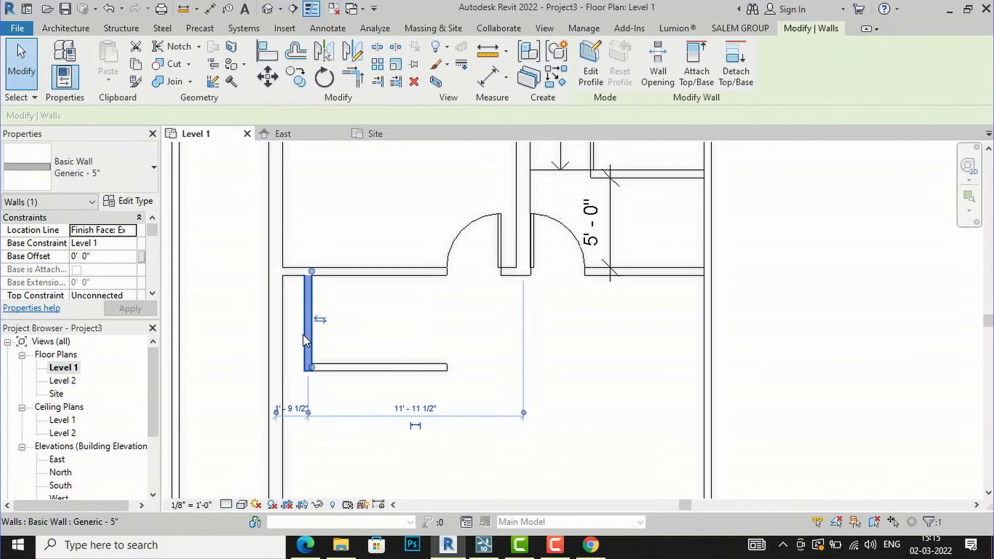
pyautogui.press('Delete')
pyautogui.click(326, 371)
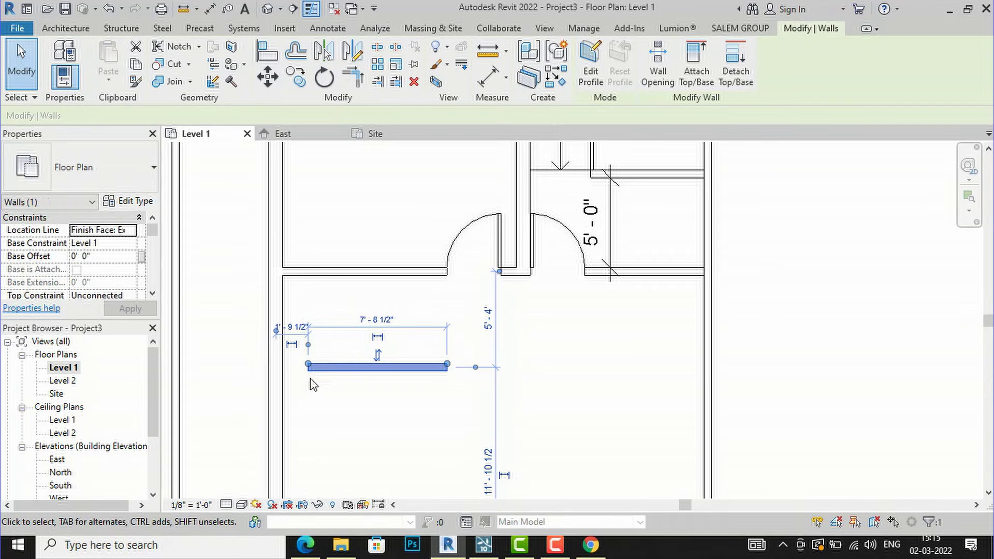
pyautogui.moveTo(309, 367); pyautogui.dragTo(276, 365)
# - Measure the clear depth between the bedroom's lower wall and the toilet partition and check the toilet size on the haridwar res.pdf plan
pyautogui.click(325, 29)
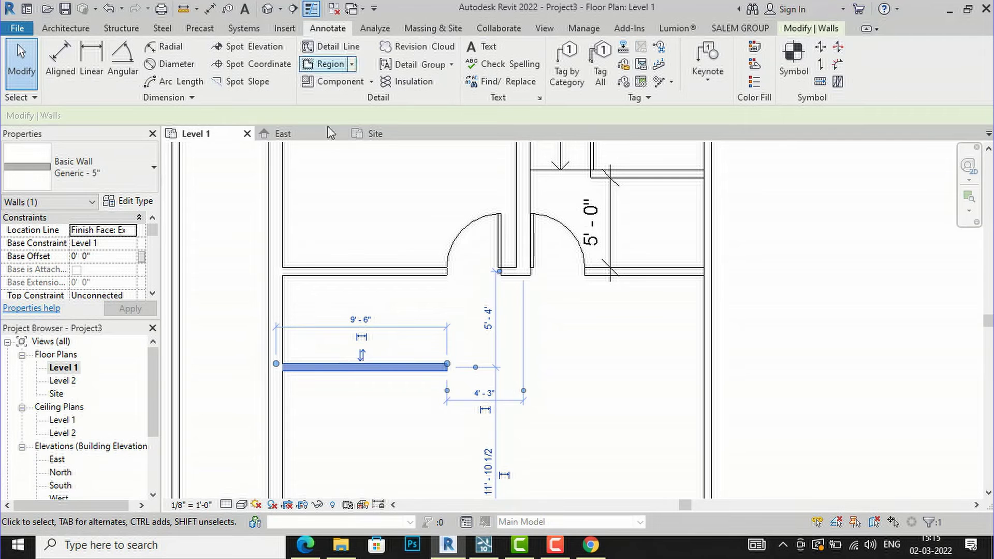
pyautogui.click(60, 61)
pyautogui.click(315, 307)
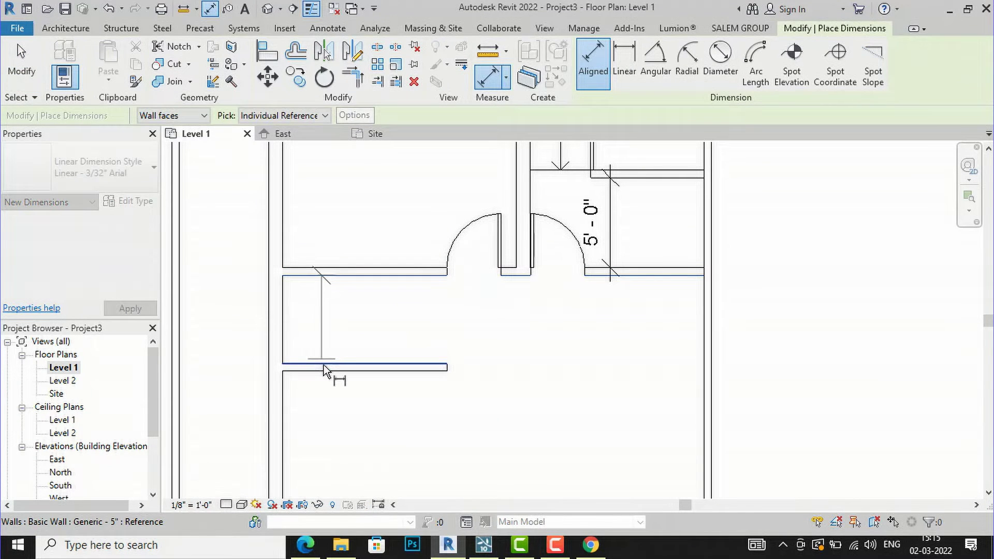
pyautogui.click(324, 366)
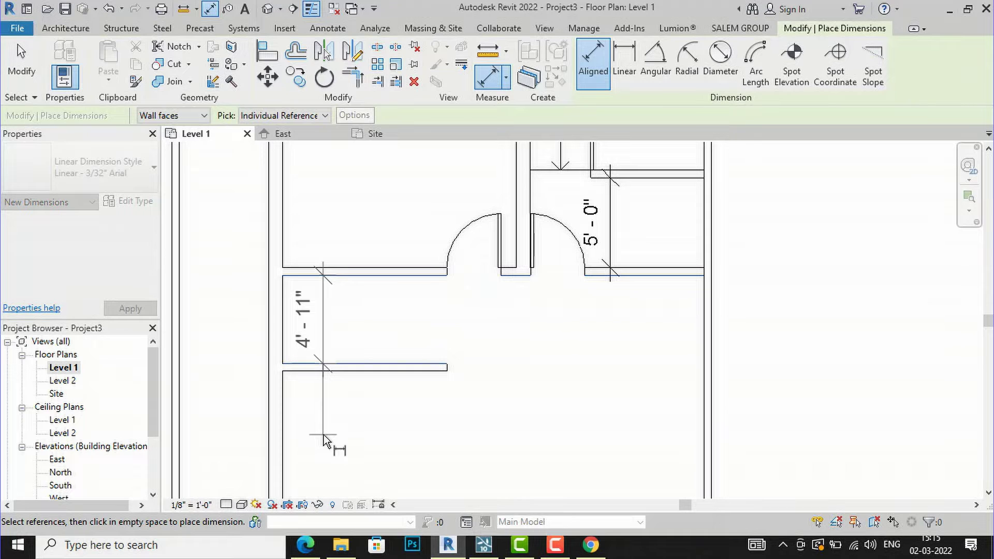
pyautogui.press('Escape')
pyautogui.press('Escape')
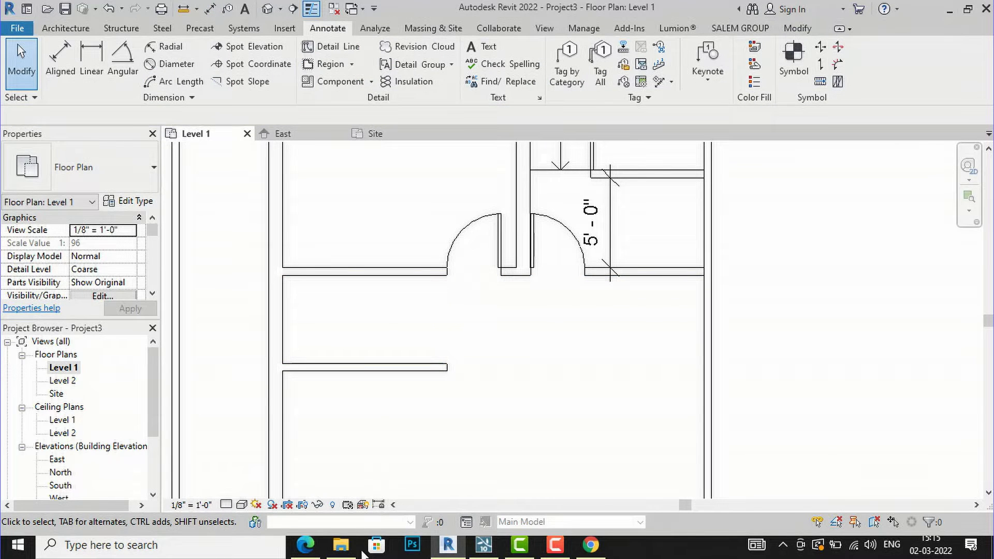
pyautogui.click(306, 545)
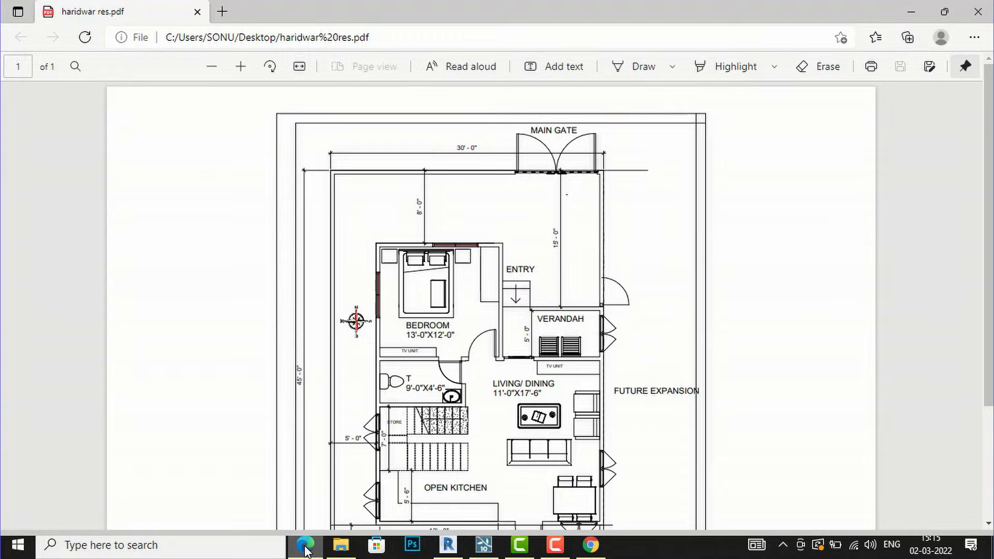
pyautogui.click(305, 545)
# - Move the horizontal toilet partition 5" up toward the bedroom's lower wall
pyautogui.click(326, 367)
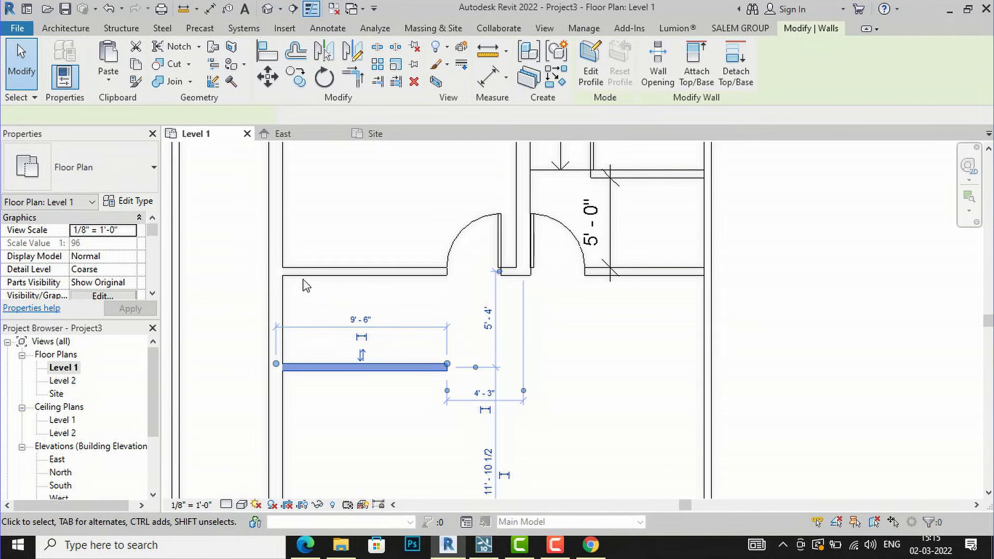
pyautogui.click(282, 81)
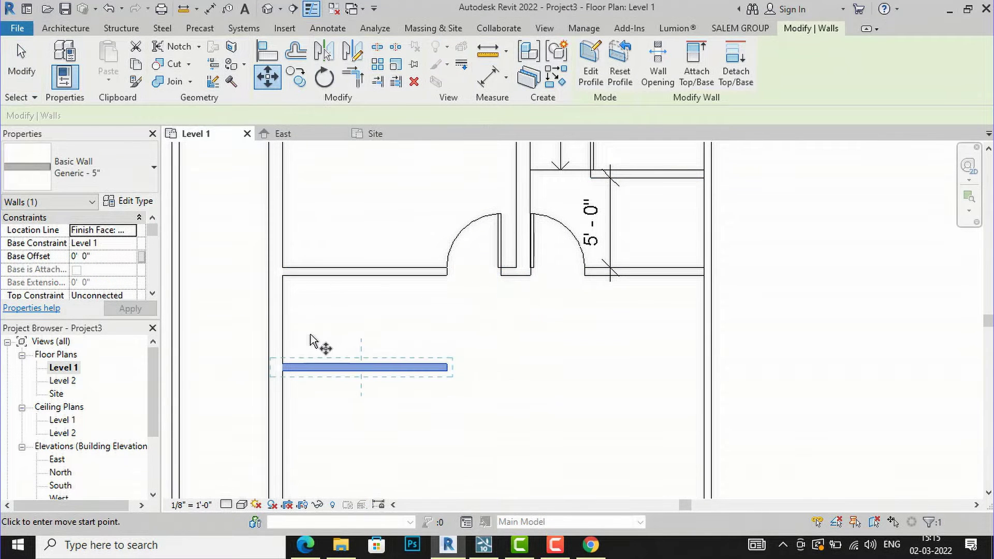
pyautogui.scroll(3, 295, 345)
pyautogui.click(273, 377)
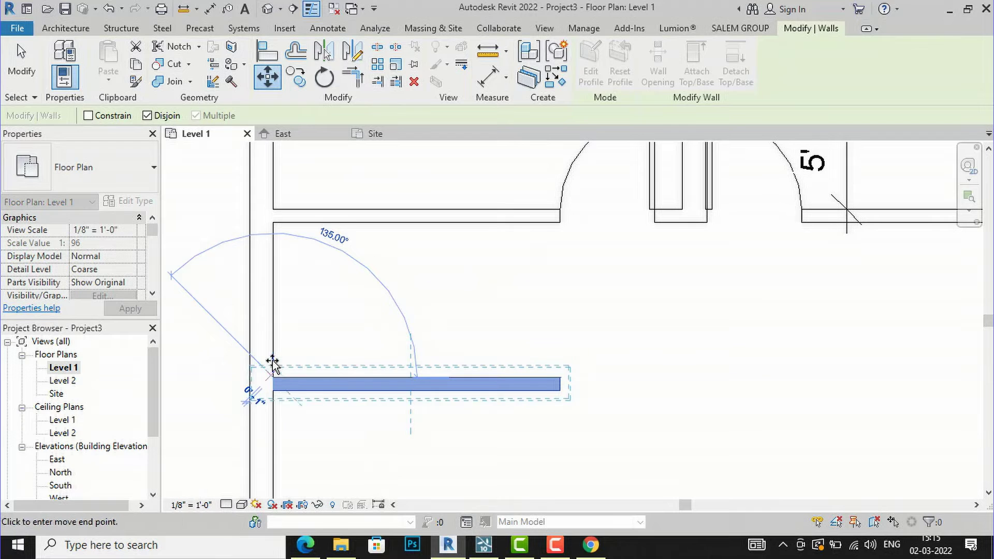
pyautogui.write('5')
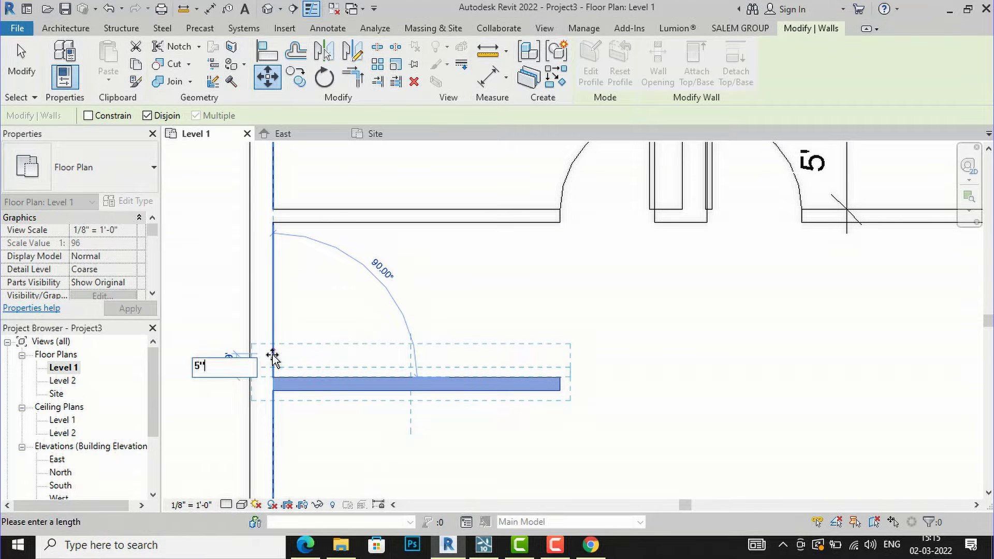
pyautogui.press('Return')
pyautogui.press('Escape')
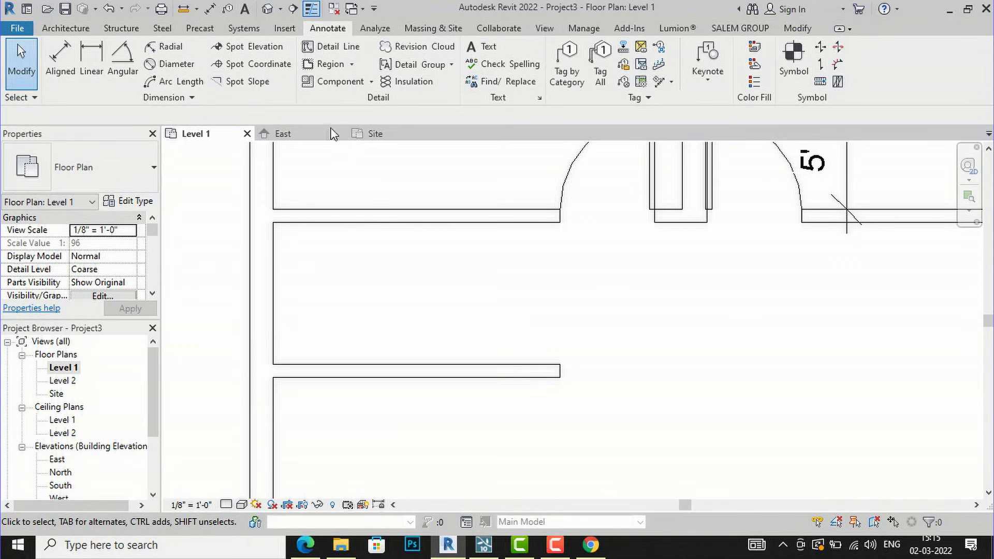
# - Re-measure the toilet's clear depth from the bedroom's lower wall to the upper face of the moved partition
pyautogui.click(60, 59)
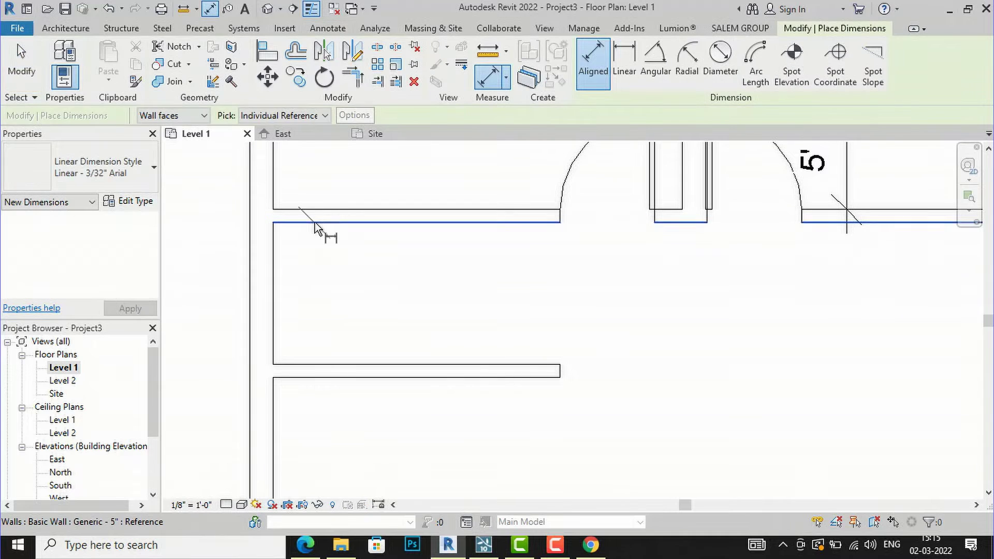
pyautogui.click(315, 222)
pyautogui.click(311, 365)
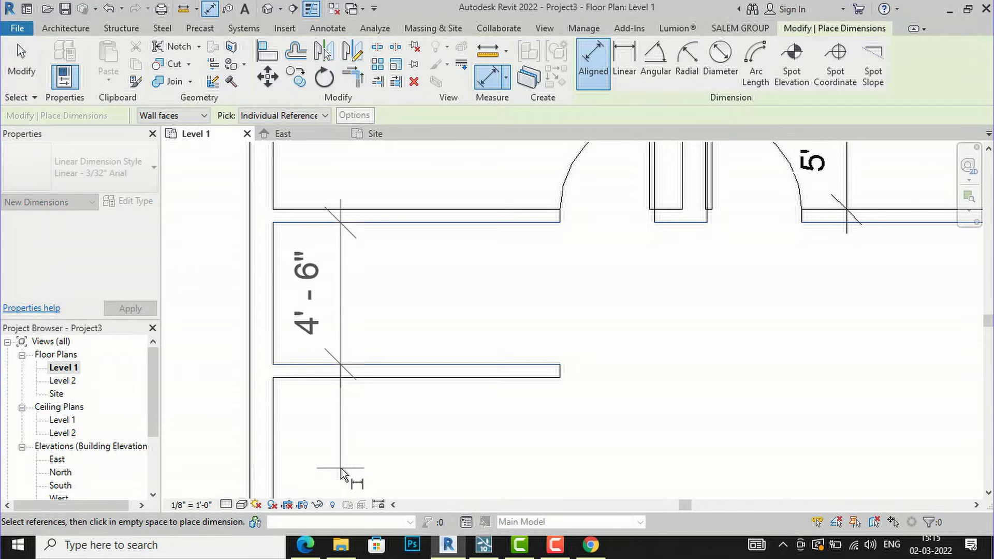
pyautogui.press('Escape')
pyautogui.press('Escape')
pyautogui.scroll(-2, 417, 362)
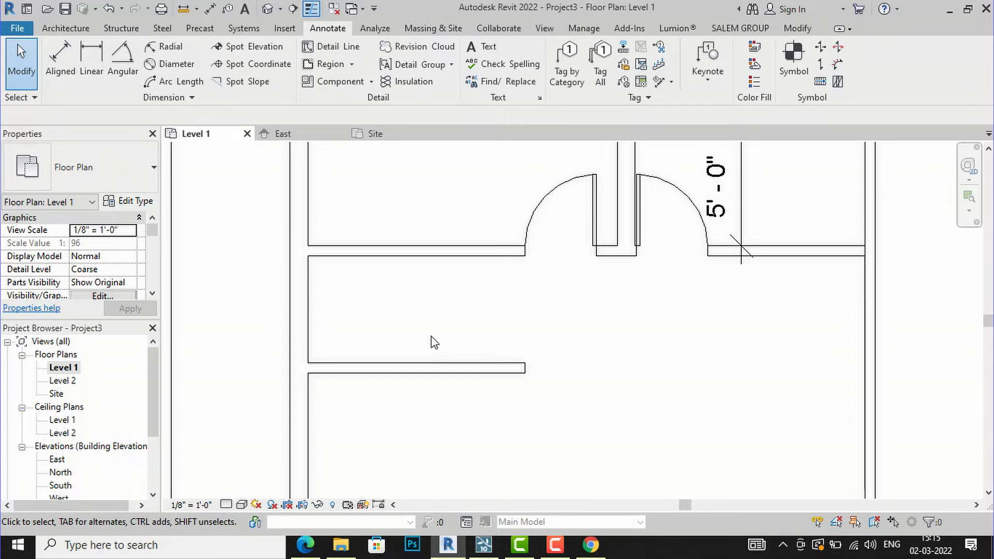
pyautogui.scroll(-1, 347, 338)
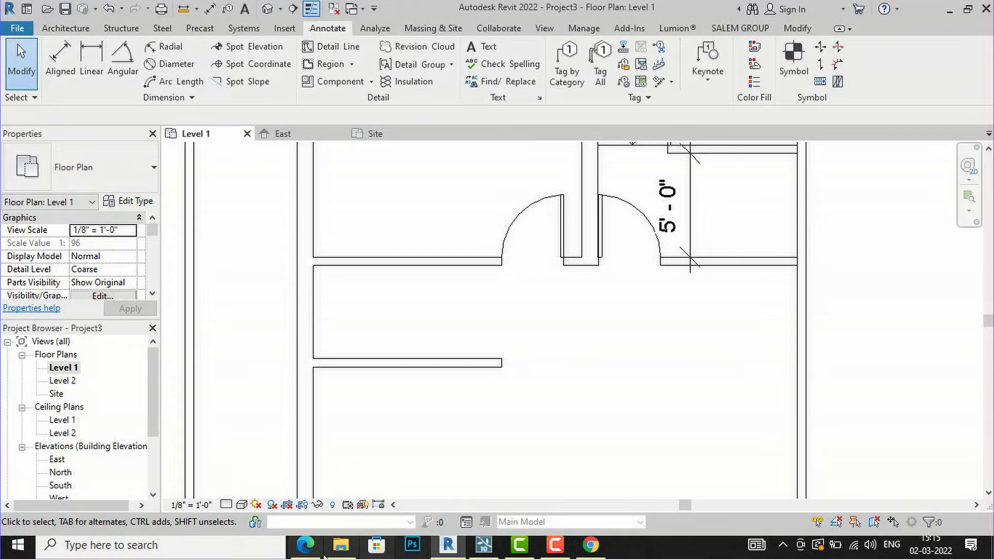
# - Check the door positions on the reference plan and shift the bedroom door slightly closer to the bedroom's right wall
pyautogui.click(309, 553)
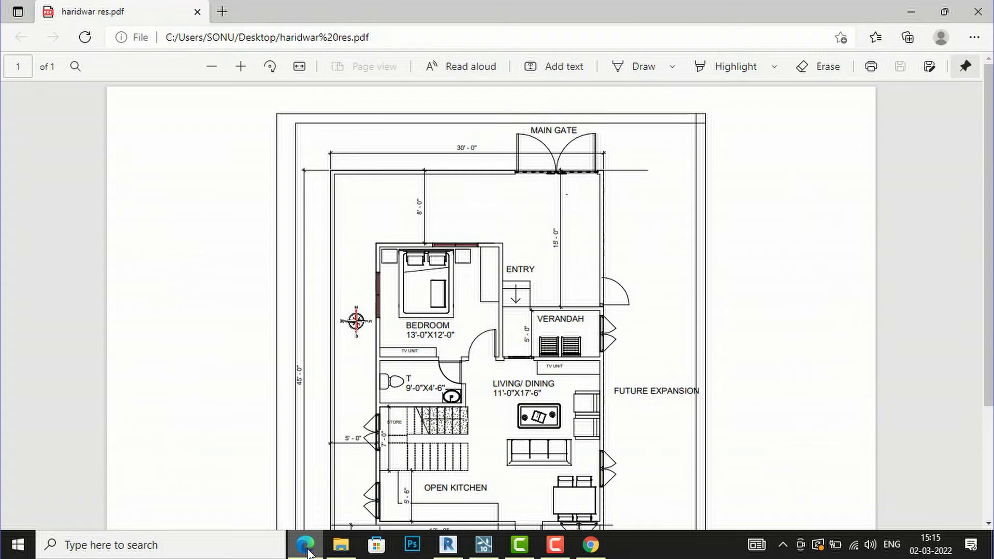
pyautogui.click(306, 549)
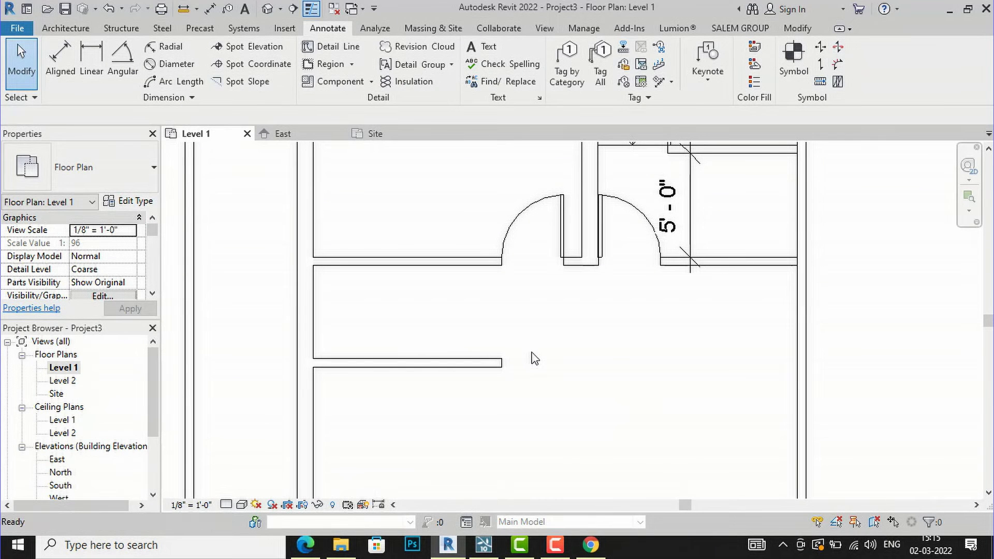
pyautogui.scroll(2, 565, 217)
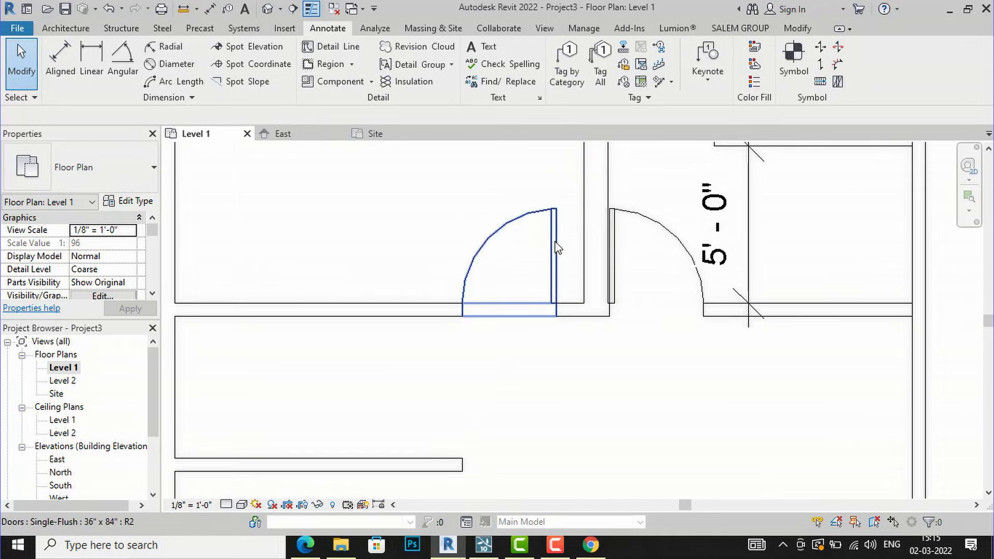
pyautogui.click(563, 214)
pyautogui.moveTo(556, 236); pyautogui.dragTo(574, 234)
pyautogui.click(417, 371)
pyautogui.scroll(-1, 407, 360)
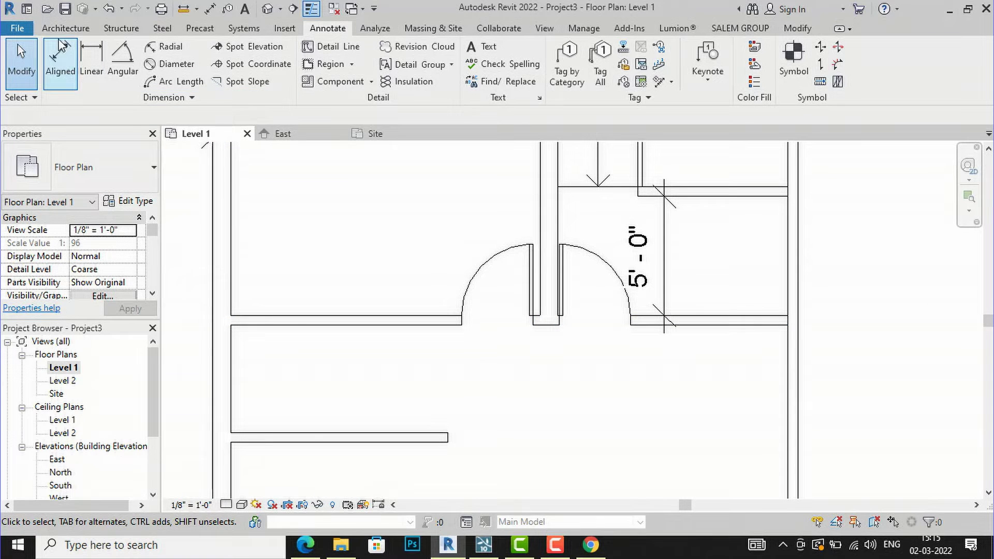
# - Draw a vertical Generic - 5" wall from the partition's right end up to the bedroom's lower wall, closing off the toilet
pyautogui.click(66, 27)
pyautogui.click(62, 57)
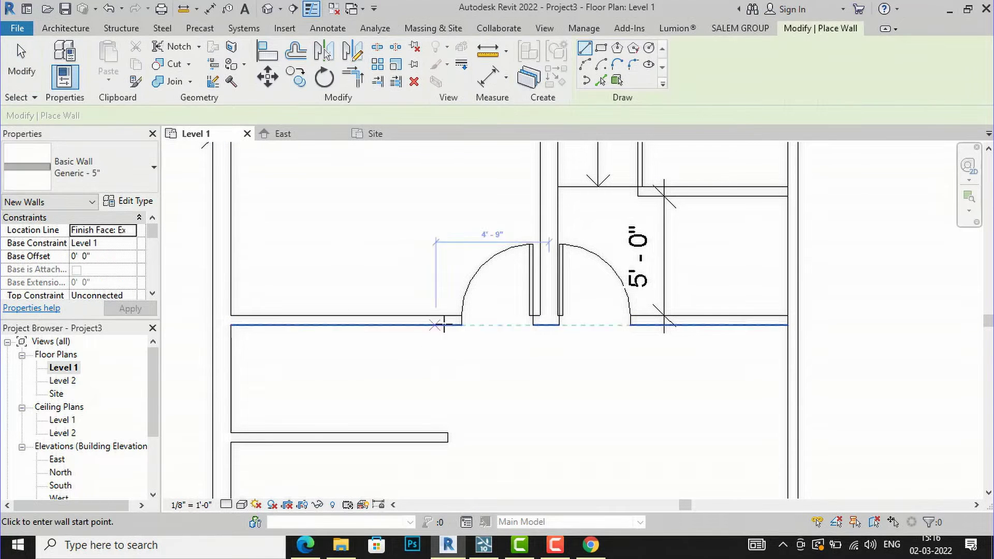
pyautogui.click(448, 437)
pyautogui.click(448, 325)
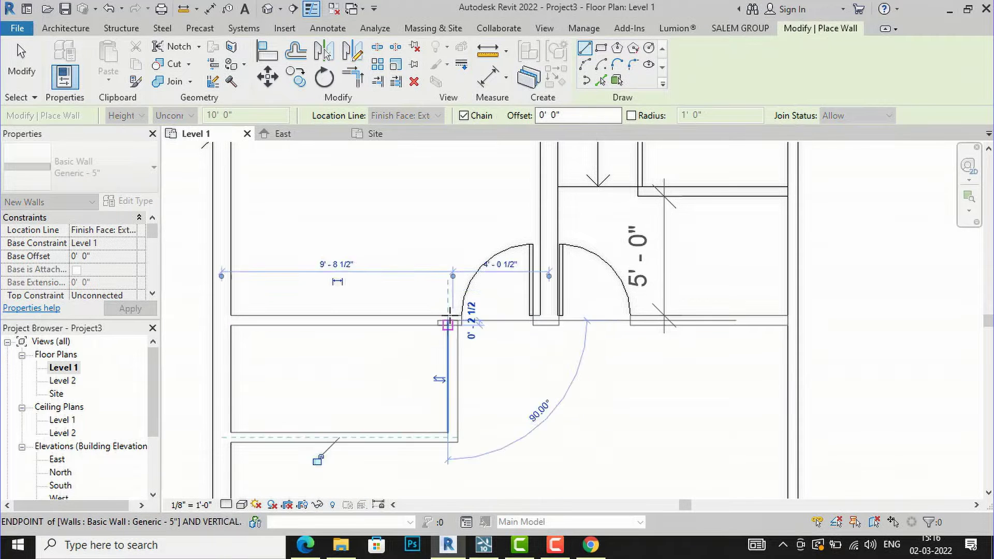
pyautogui.press('Escape')
pyautogui.press('Escape')
pyautogui.press('Return')
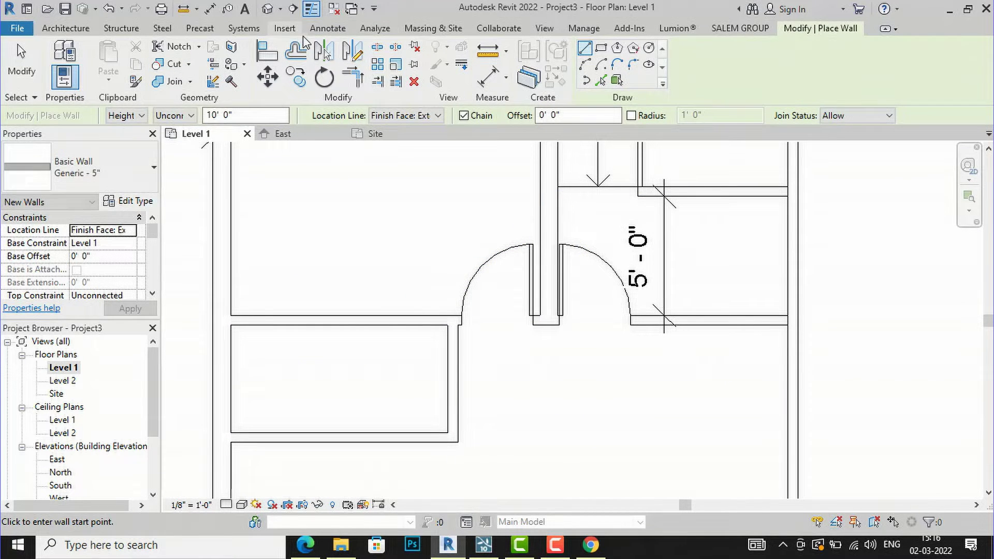
# - Measure the toilet's inner width between the house's outer left wall and the new vertical wall
pyautogui.click(327, 28)
pyautogui.click(60, 56)
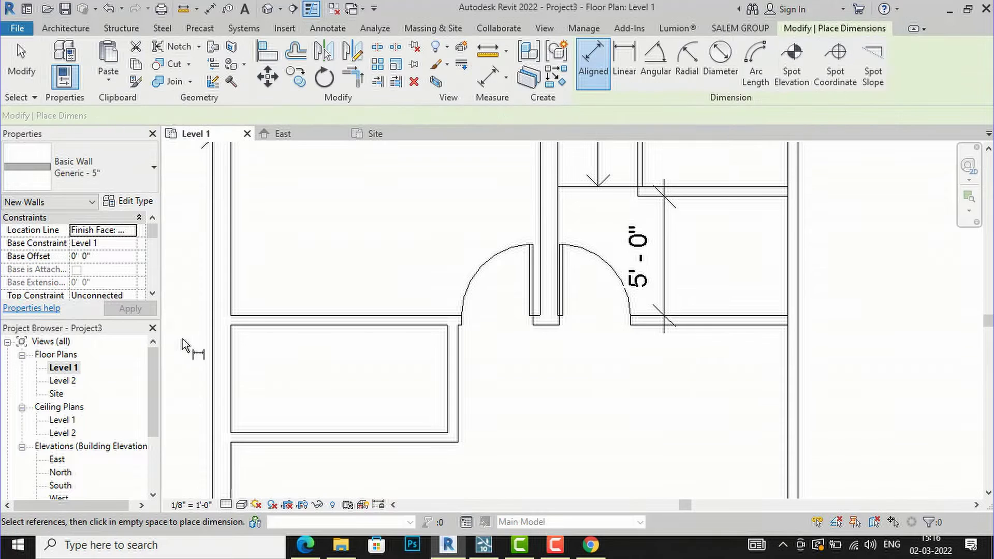
pyautogui.click(233, 359)
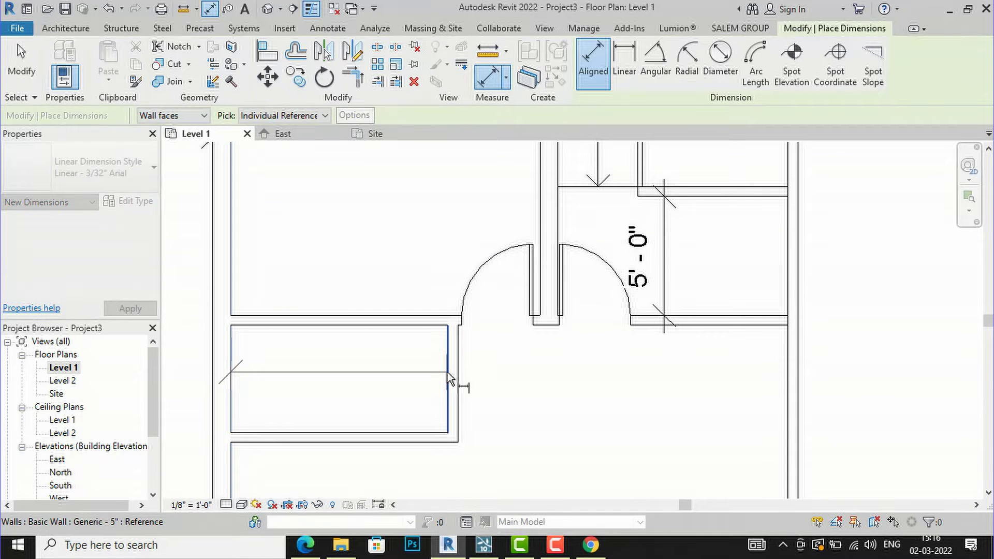
pyautogui.click(453, 381)
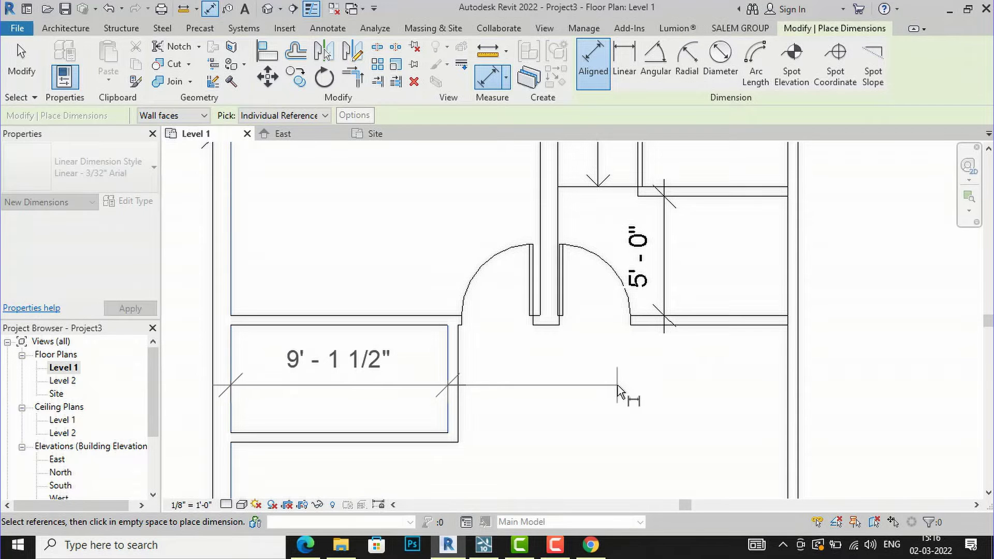
pyautogui.press('Escape')
pyautogui.press('Escape')
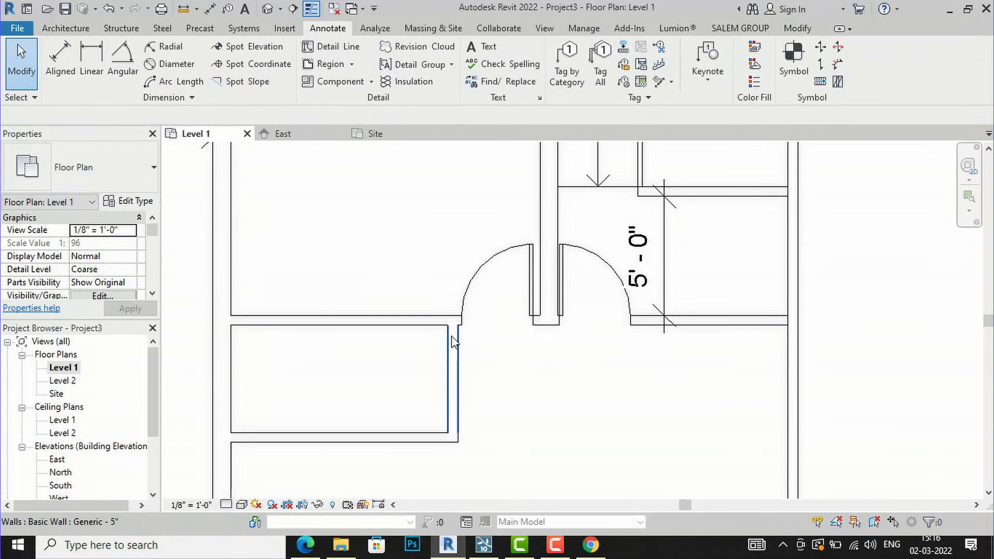
# - Move the toilet's right wall 1.5" to the left, narrowing the room
pyautogui.click(452, 341)
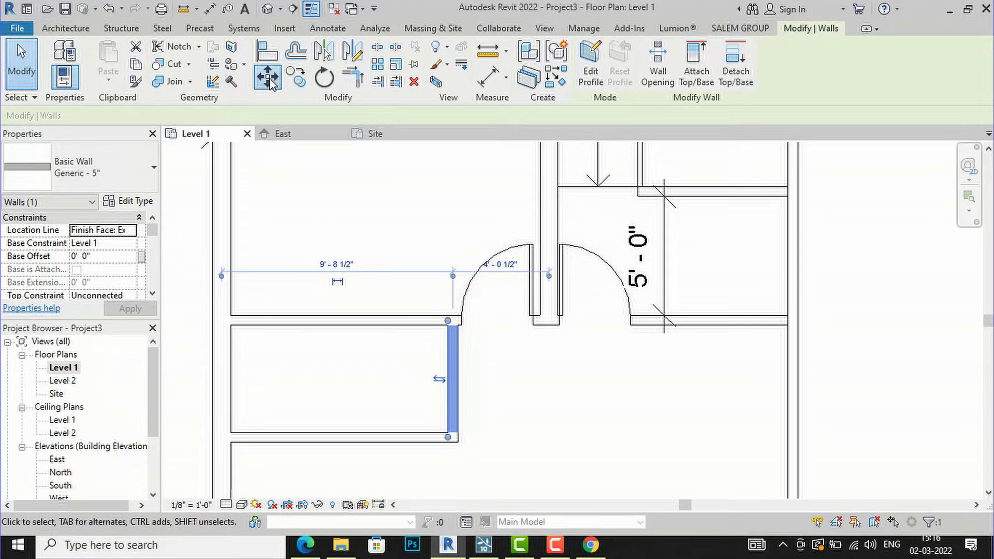
pyautogui.click(267, 76)
pyautogui.scroll(3, 443, 332)
pyautogui.click(451, 327)
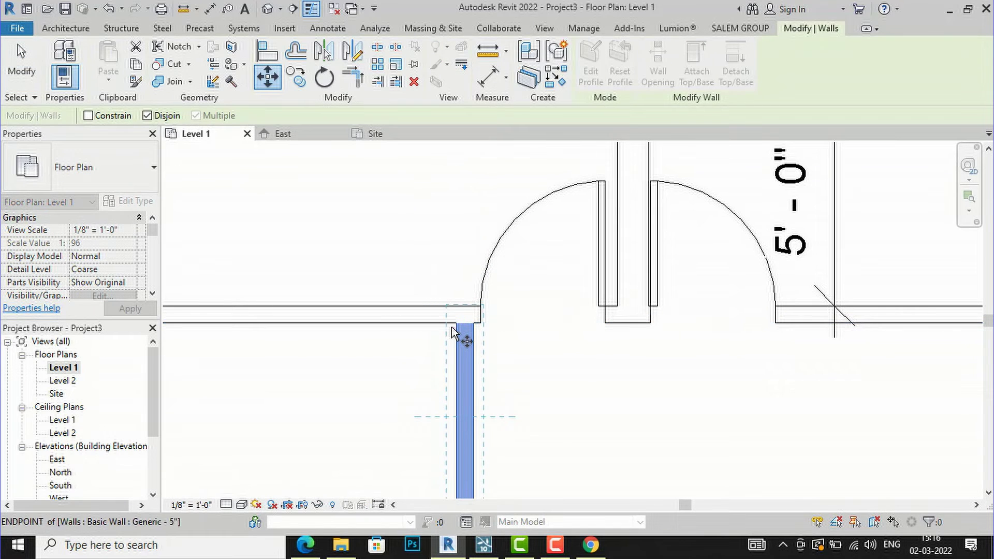
pyautogui.write("1.5'")
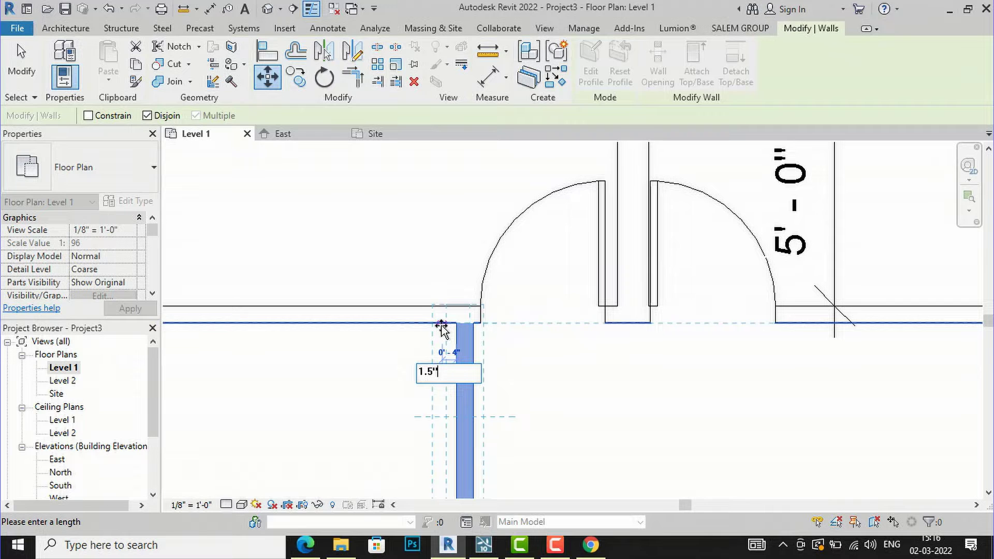
pyautogui.press('Return')
pyautogui.scroll(-4, 539, 373)
pyautogui.press('Escape')
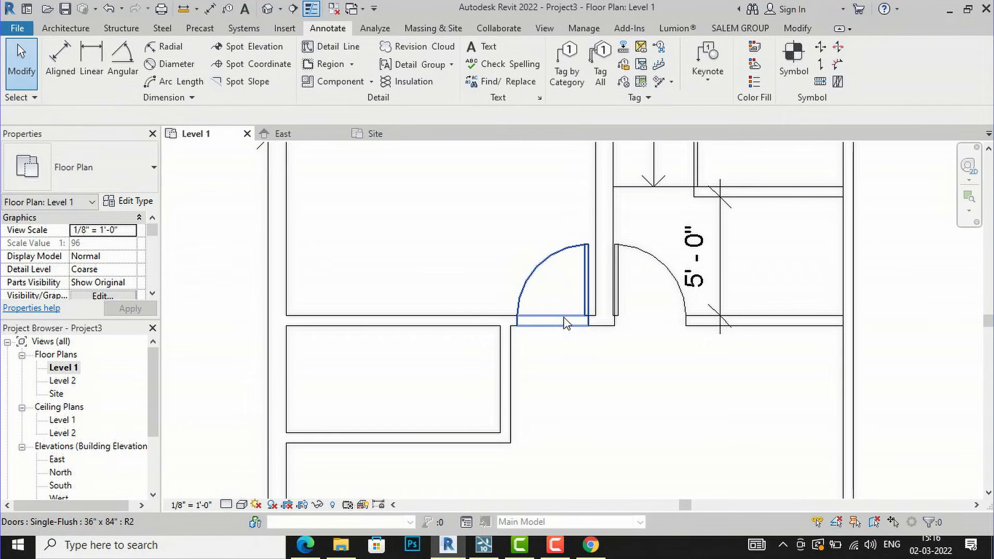
# - Re-measure the toilet's inner width to its moved right wall and consult the reference plan for the layout around the toilet
pyautogui.click(60, 60)
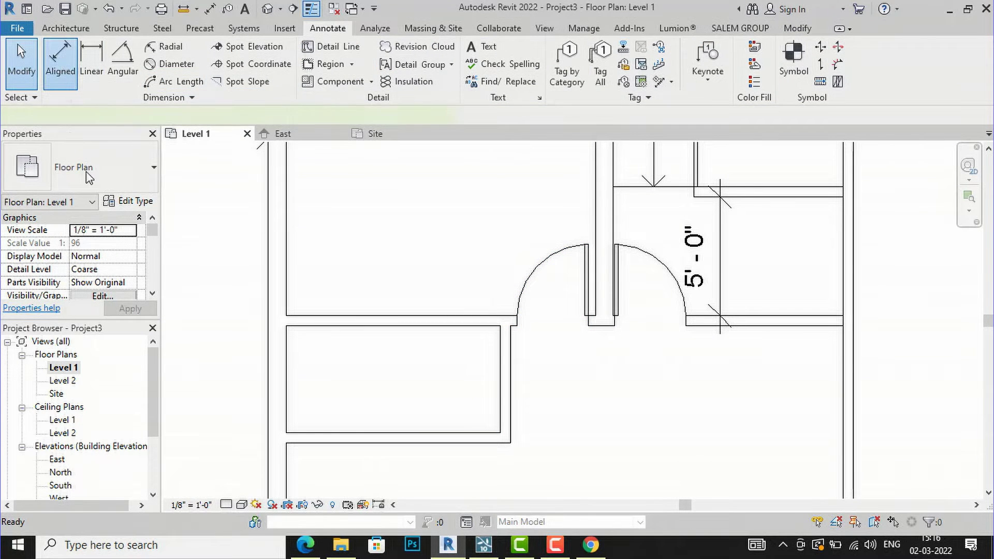
pyautogui.click(286, 356)
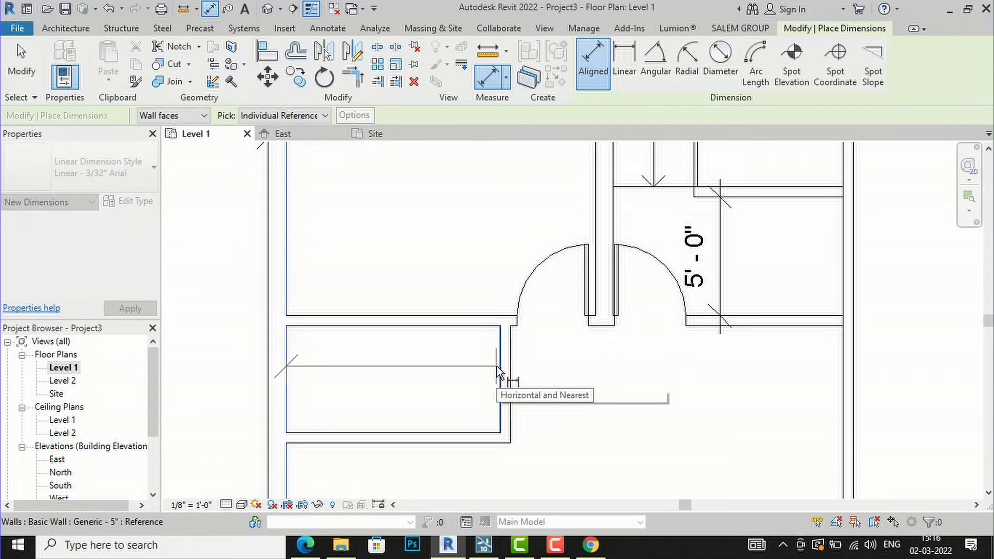
pyautogui.click(500, 367)
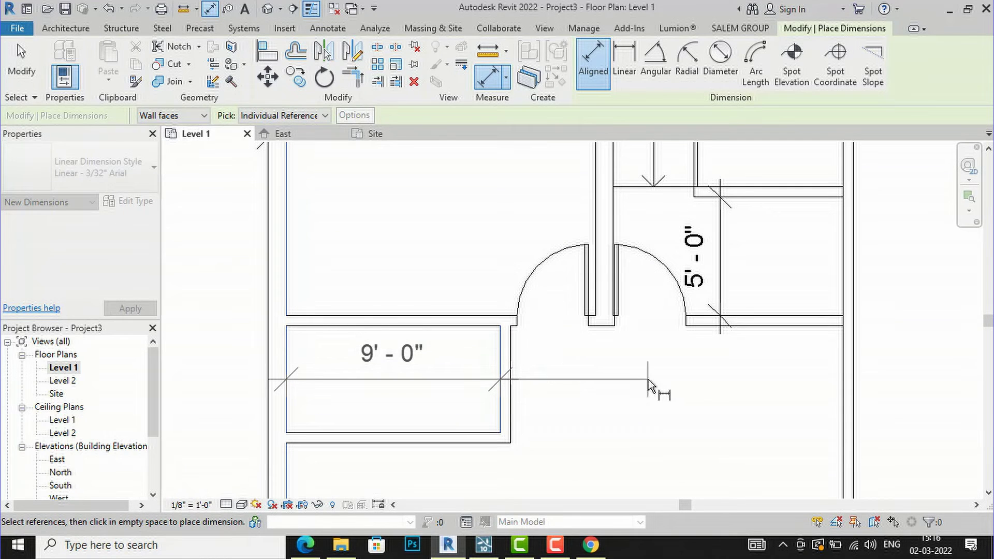
pyautogui.press('Escape')
pyautogui.press('Escape')
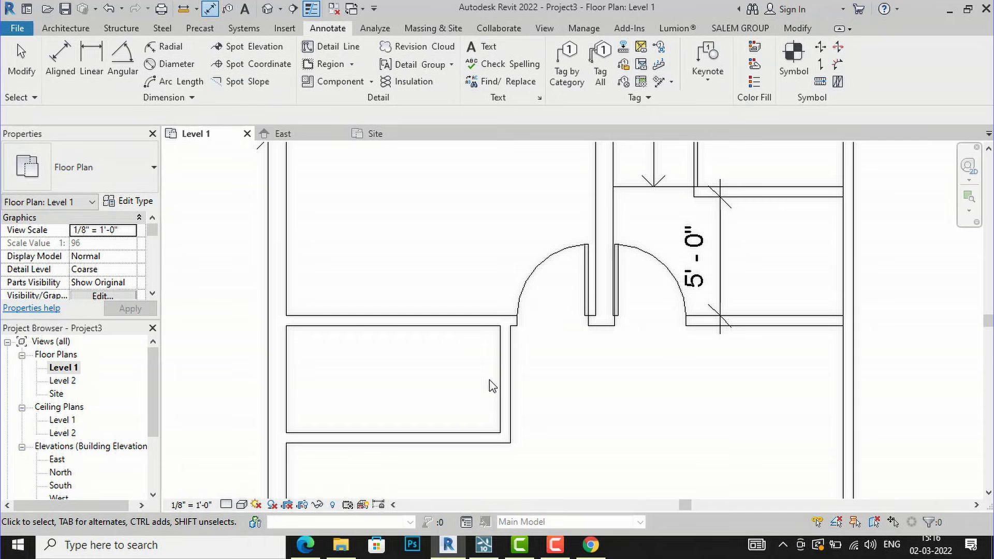
pyautogui.click(306, 545)
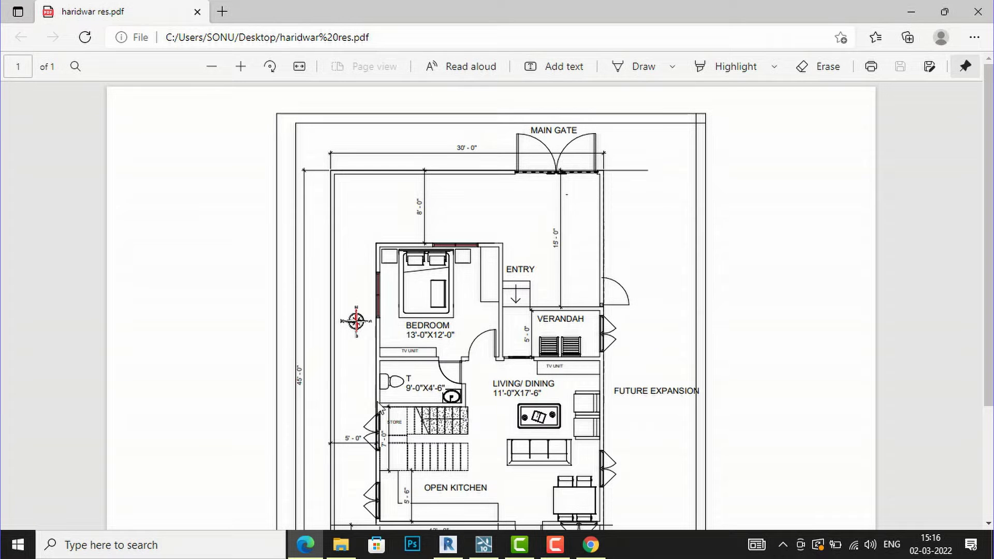
pyautogui.click(448, 545)
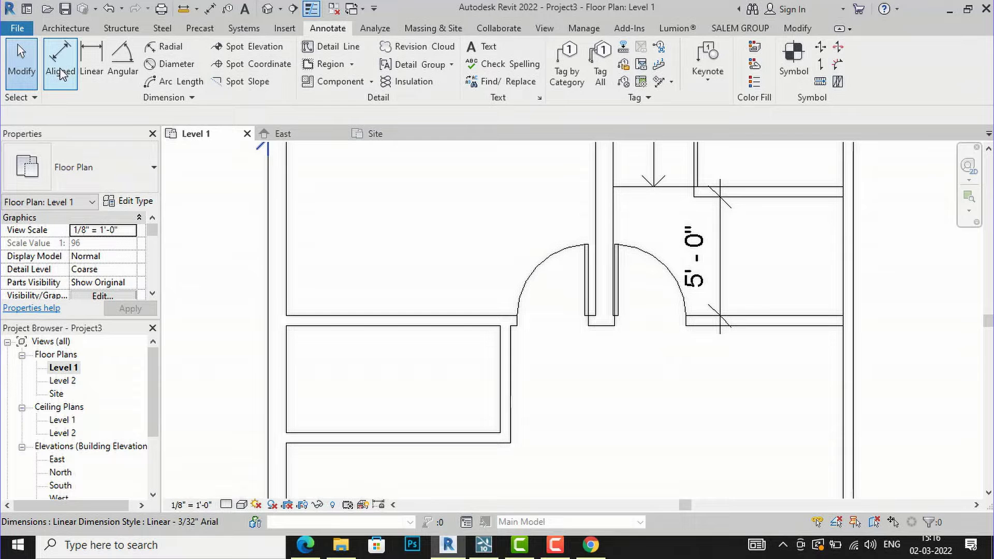
# - Place a Single-Flush 36" x 84" door in the toilet's right wall, hinged at the upper end and swinging into the toilet
pyautogui.click(66, 28)
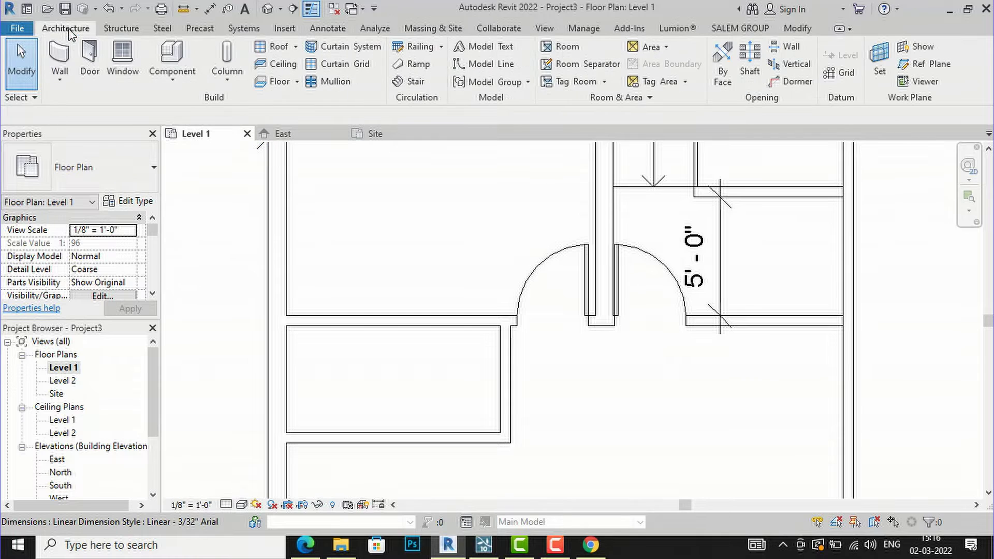
pyautogui.click(87, 62)
pyautogui.click(86, 184)
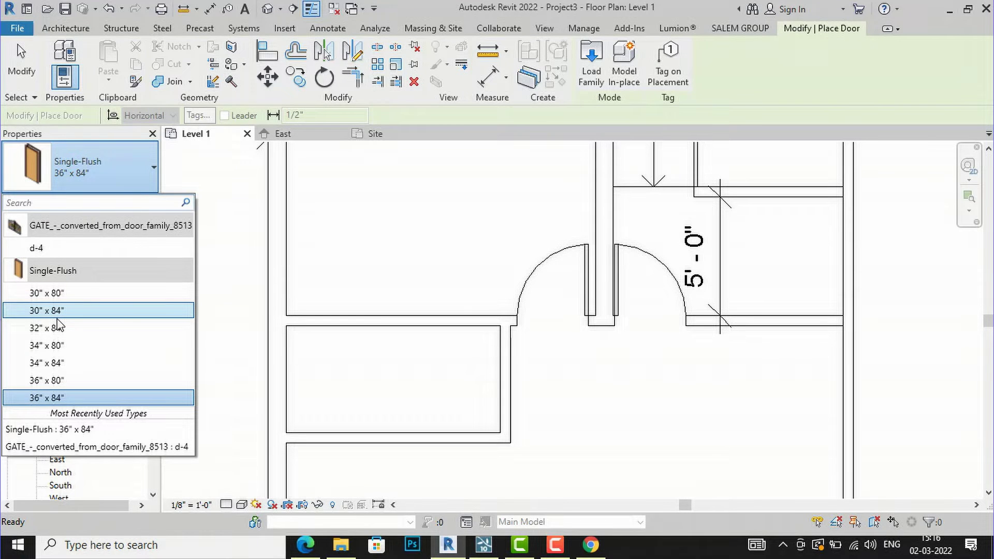
pyautogui.scroll(1, 501, 363)
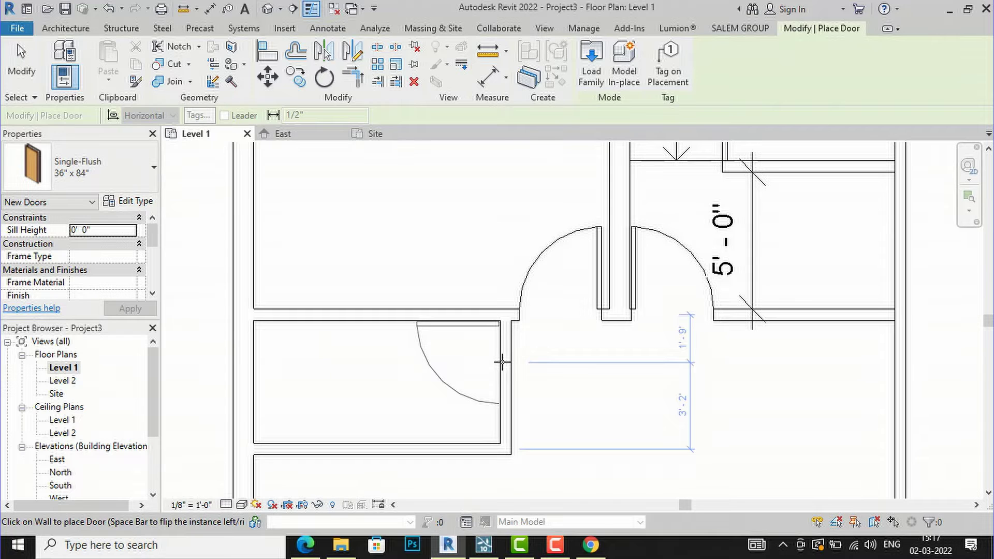
pyautogui.click(502, 362)
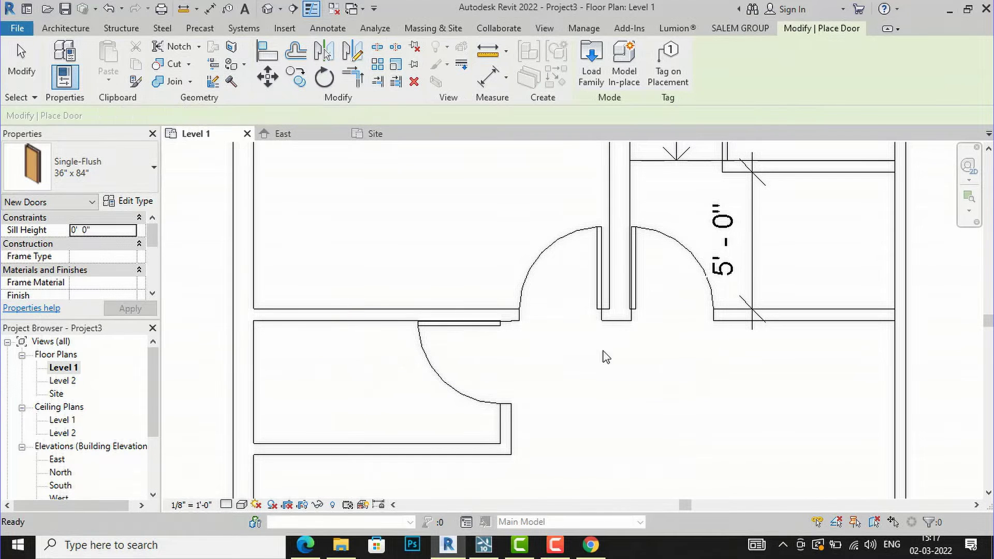
pyautogui.press('Escape')
pyautogui.press('Escape')
pyautogui.scroll(-1, 310, 237)
pyautogui.scroll(-1, 311, 237)
pyautogui.scroll(-1, 311, 229)
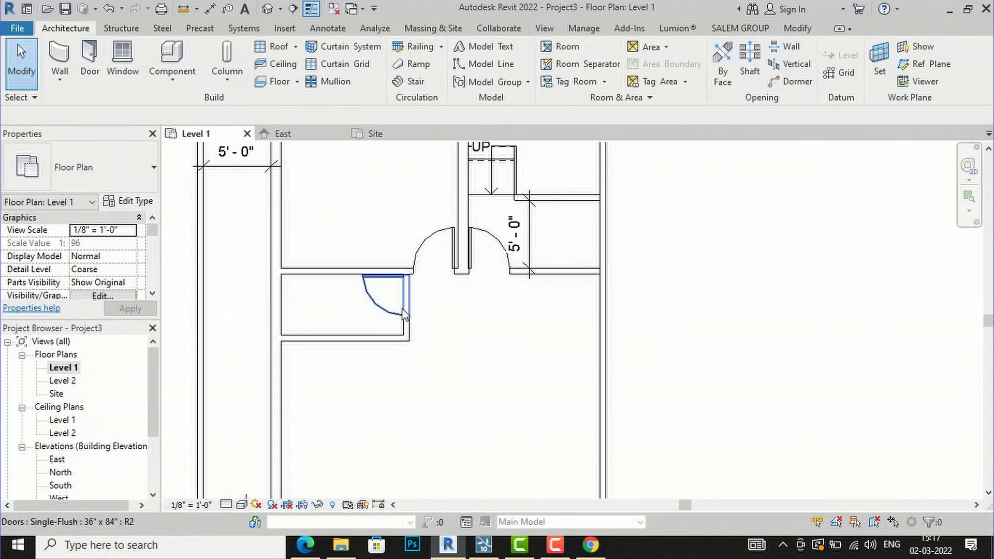
# - Switch to the reference PDF plan to examine the staircase layout below the toilet, and return to the Revit model
pyautogui.click(320, 545)
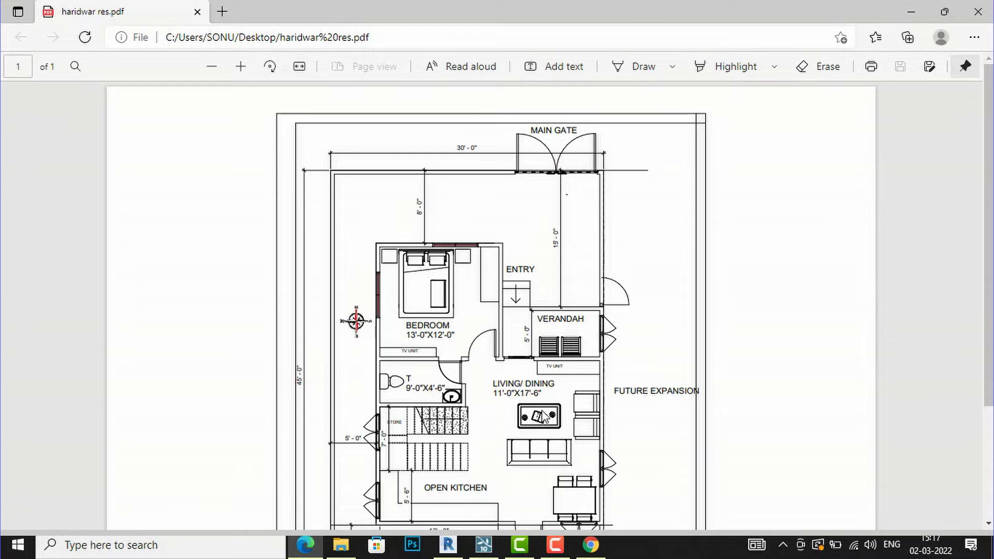
pyautogui.scroll(-1, 548, 412)
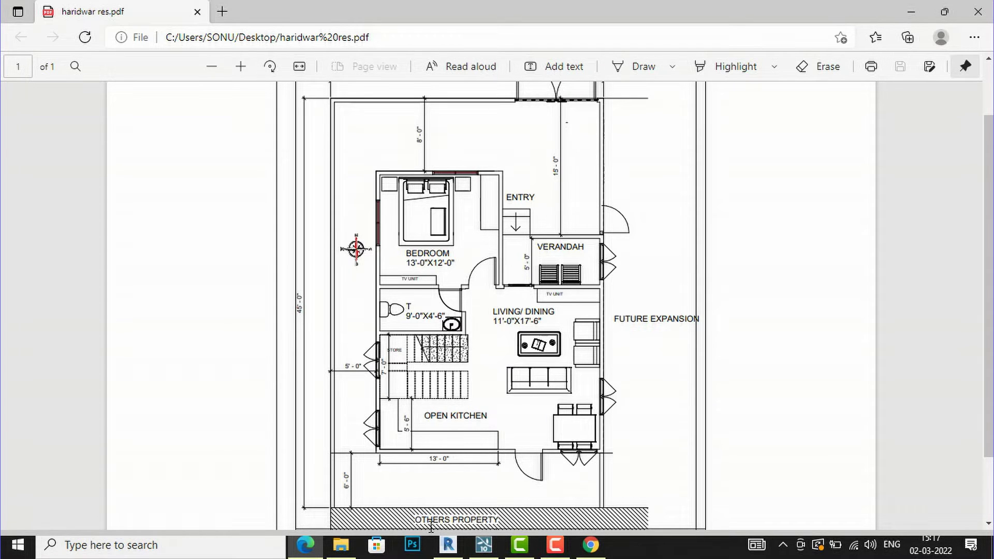
pyautogui.click(461, 547)
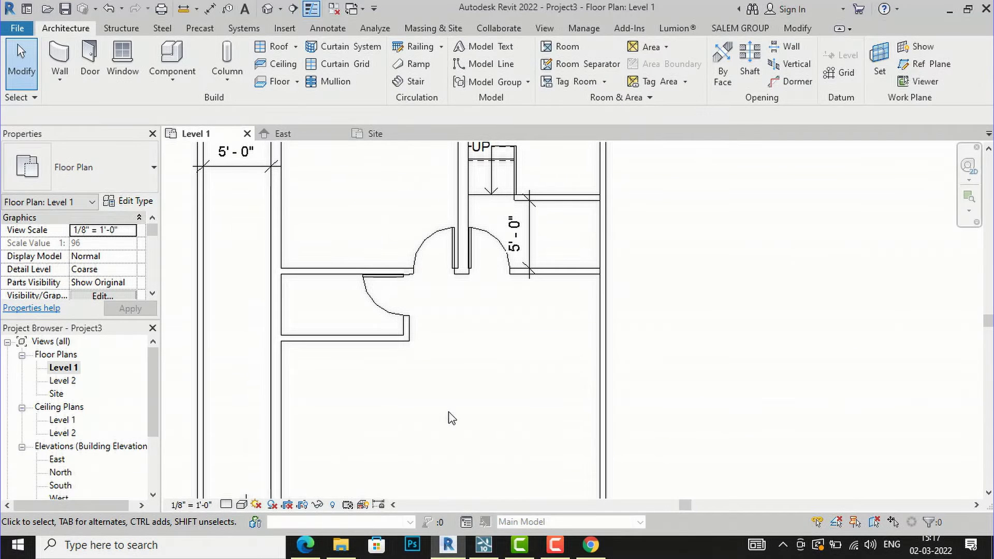
pyautogui.click(457, 552)
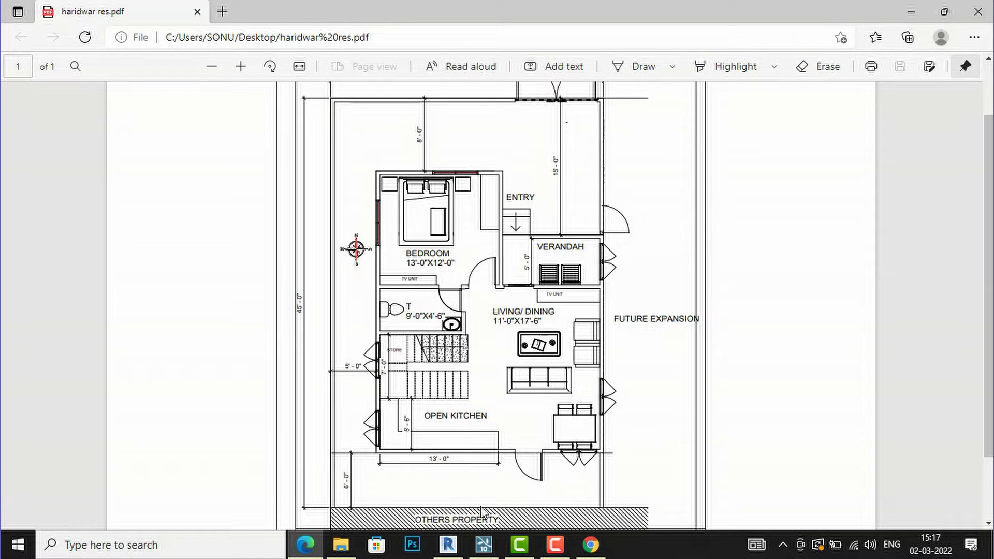
pyautogui.click(449, 544)
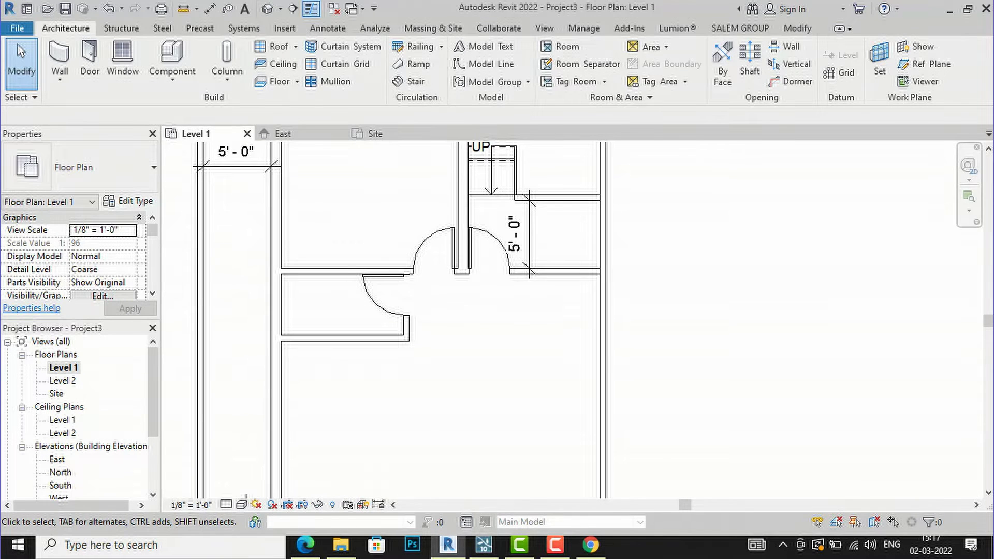
# - Start a stair with a sketched run and draw its first riser 3'-0" straight down from the toilet's outer lower-right corner
pyautogui.click(411, 83)
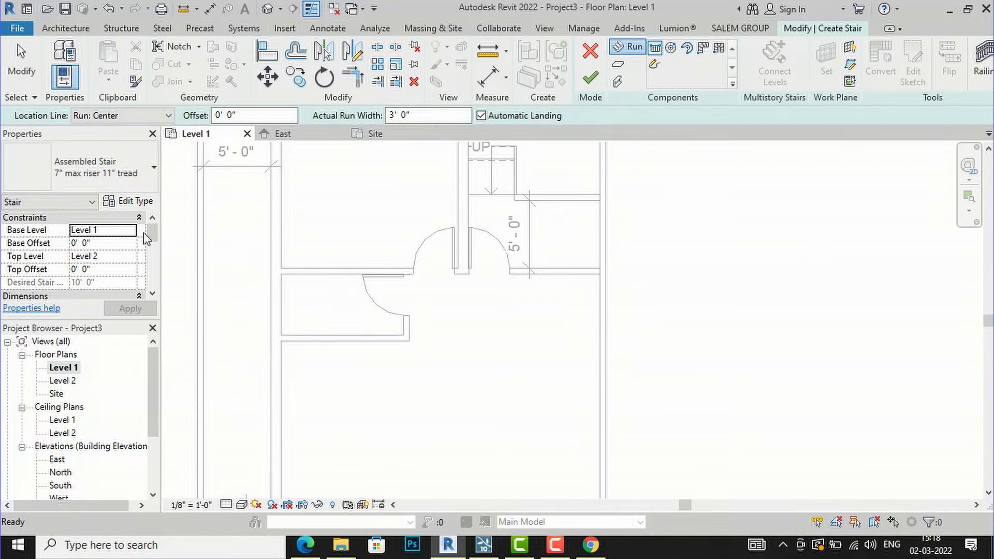
pyautogui.click(653, 66)
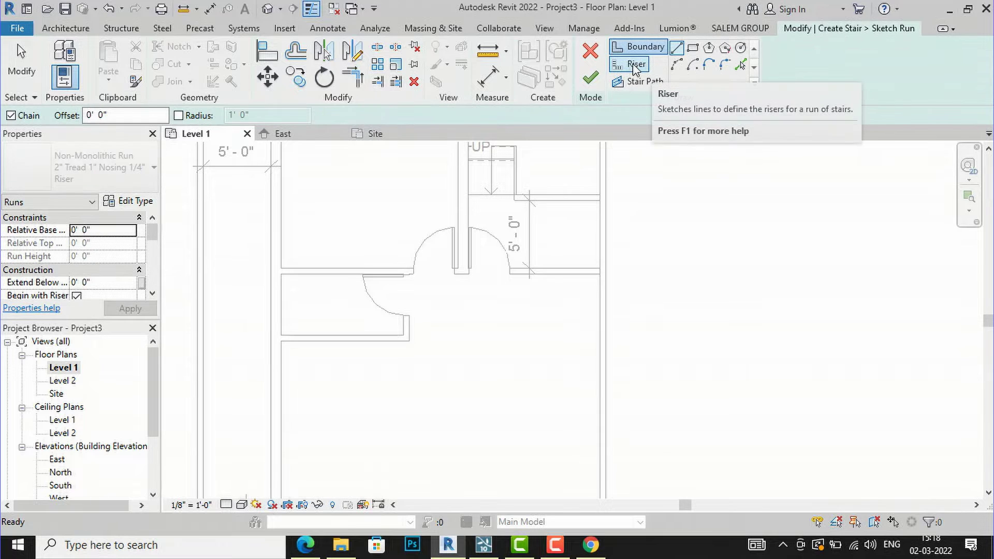
pyautogui.click(635, 66)
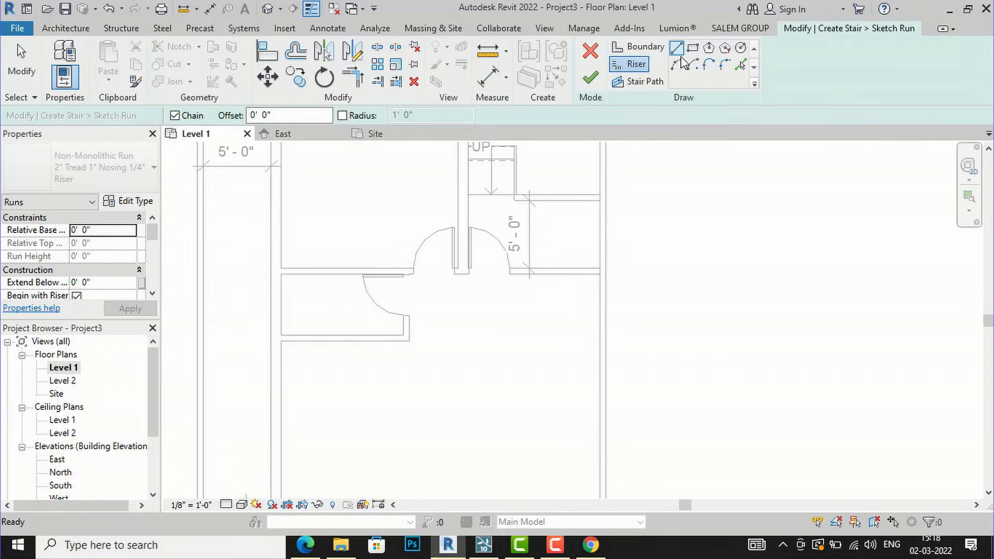
pyautogui.click(281, 341)
pyautogui.scroll(2, 412, 341)
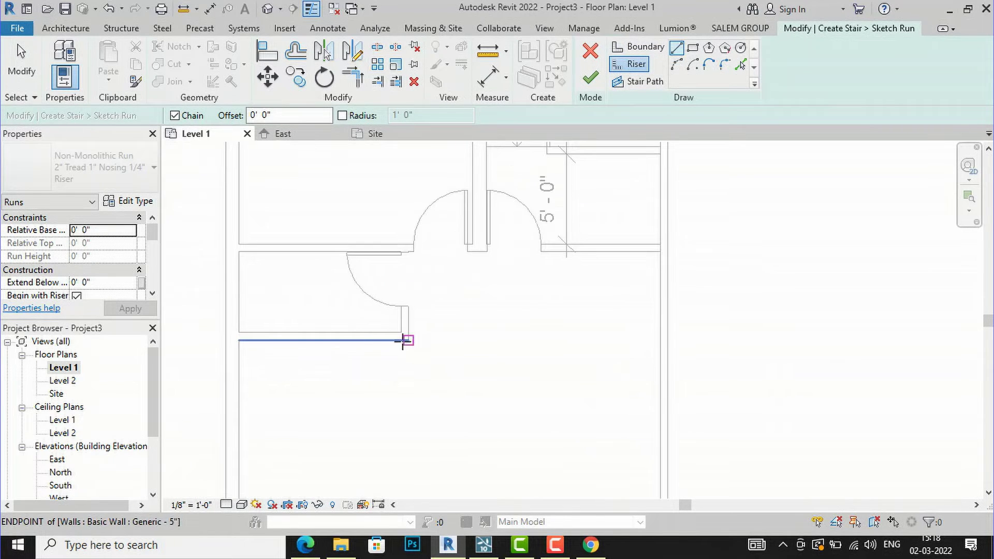
pyautogui.click(412, 342)
pyautogui.click(409, 340)
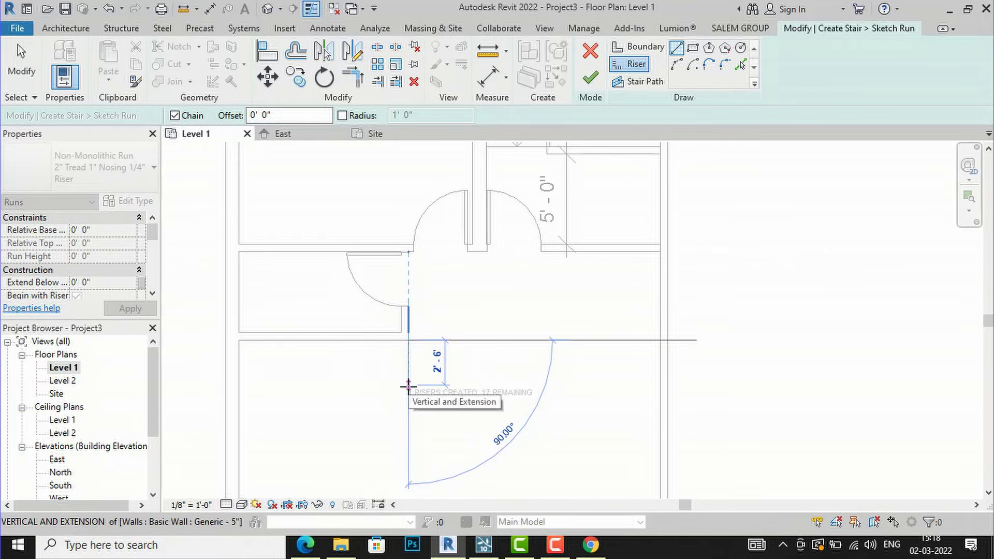
pyautogui.write('3')
pyautogui.press('Return')
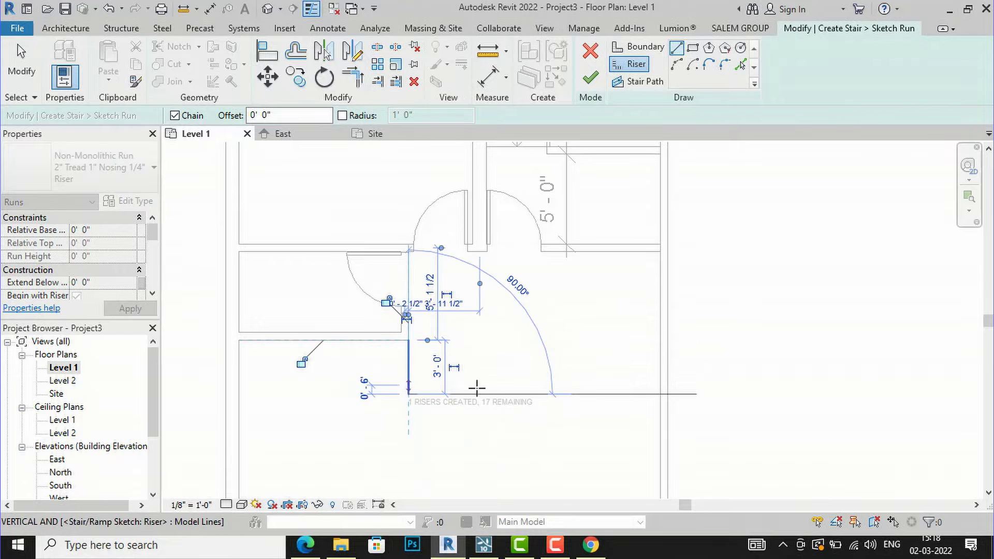
pyautogui.press('Escape')
pyautogui.press('Escape')
pyautogui.scroll(2, 416, 383)
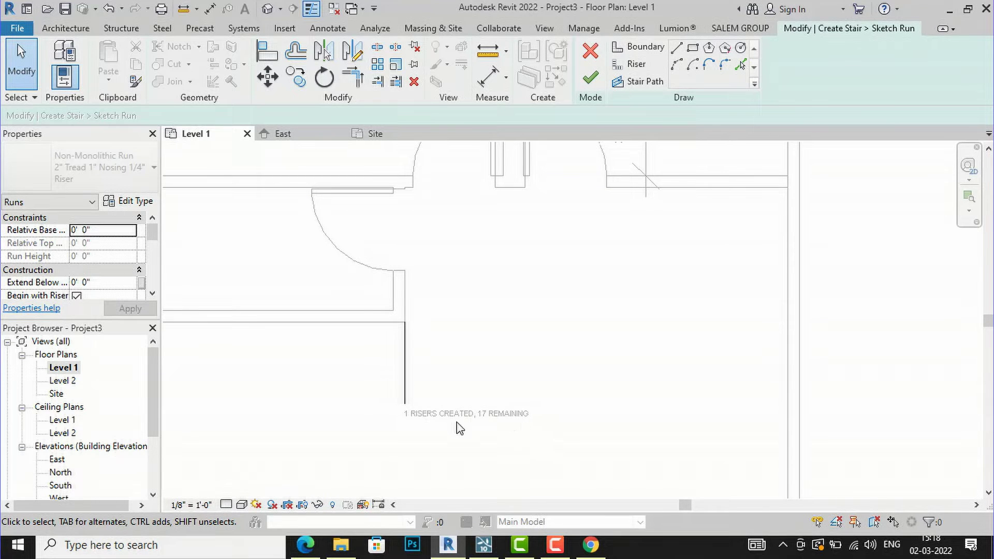
pyautogui.scroll(-1, 514, 404)
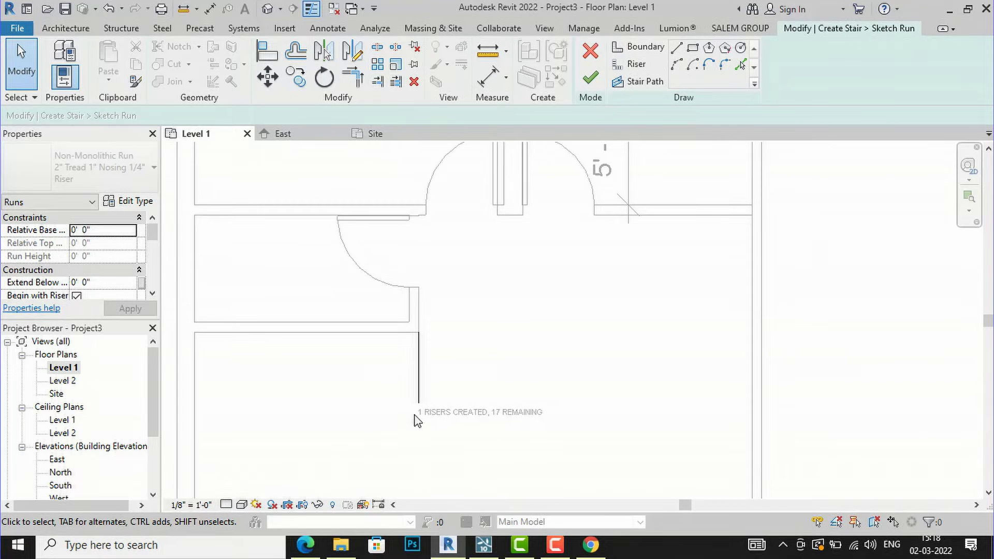
pyautogui.scroll(1, 522, 421)
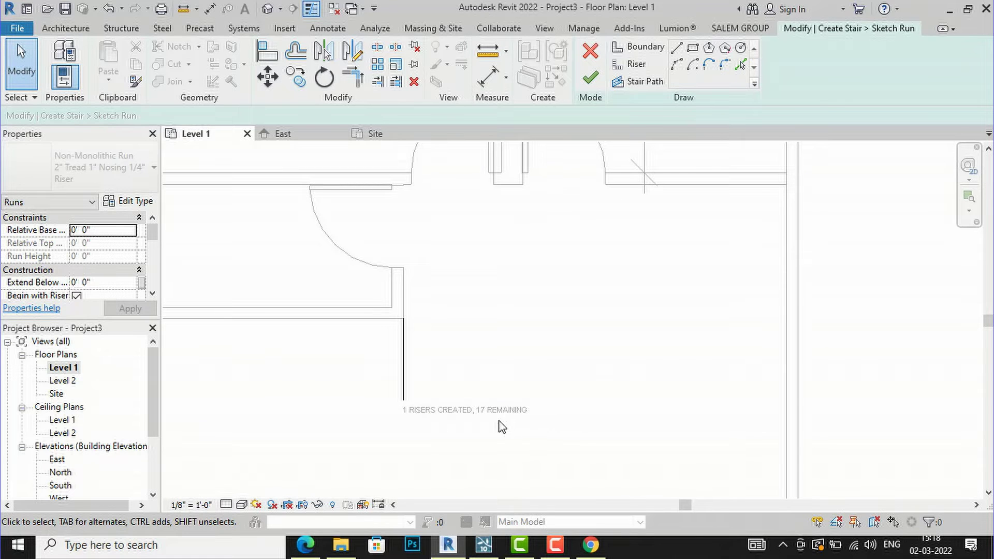
# - Recheck the stair's riser arrangement on the reference plan against the sketched first riser
pyautogui.click(314, 546)
pyautogui.click(314, 545)
pyautogui.scroll(-1, 546, 413)
pyautogui.scroll(2, 476, 433)
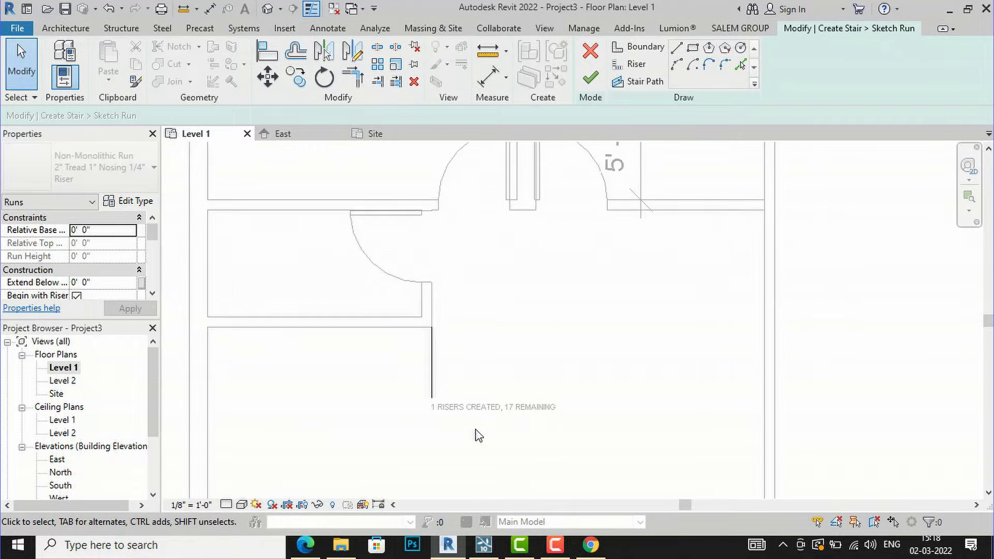
pyautogui.scroll(-1, 561, 405)
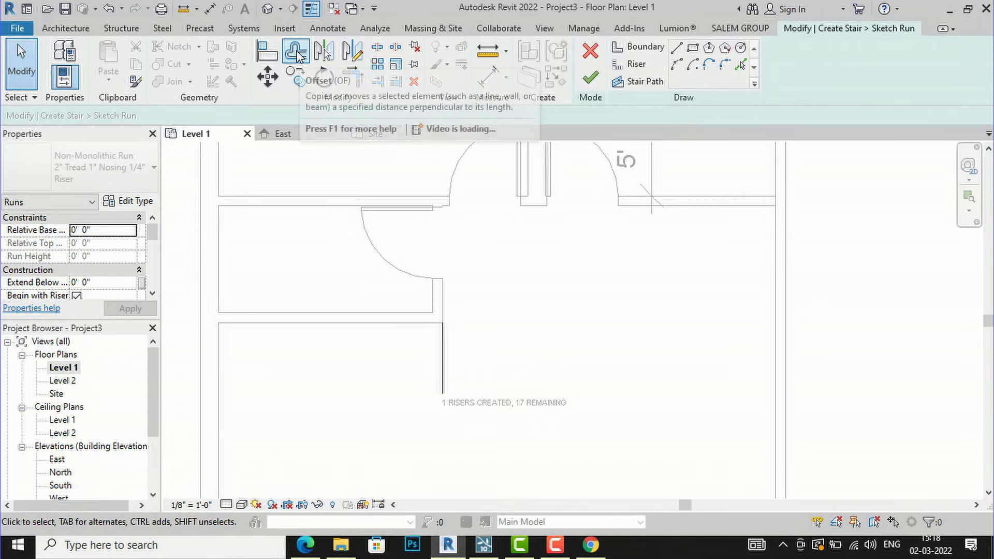
pyautogui.click(632, 64)
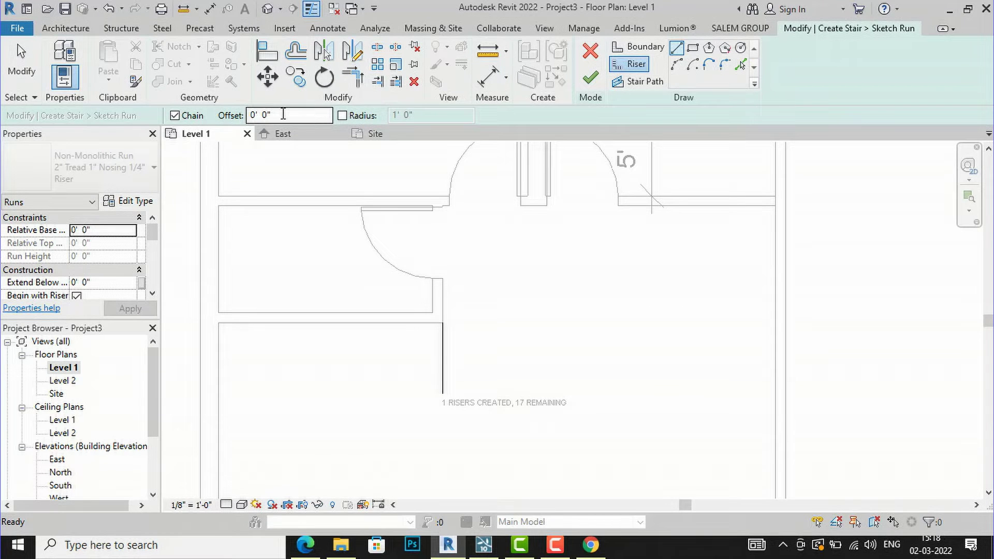
pyautogui.moveTo(295, 112); pyautogui.dragTo(221, 115)
pyautogui.write('11')
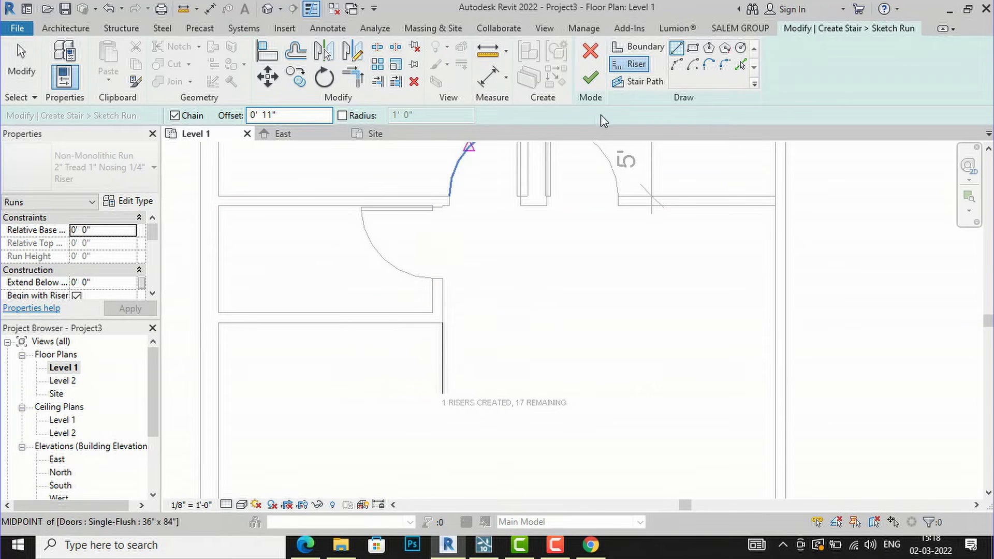
# - Offset copies of the first riser successively to the left at 0' 11" spacing, making a row of eight risers below the toilet wall
pyautogui.click(295, 51)
pyautogui.click(359, 116)
pyautogui.press('Return')
pyautogui.write('11')
pyautogui.press('Return')
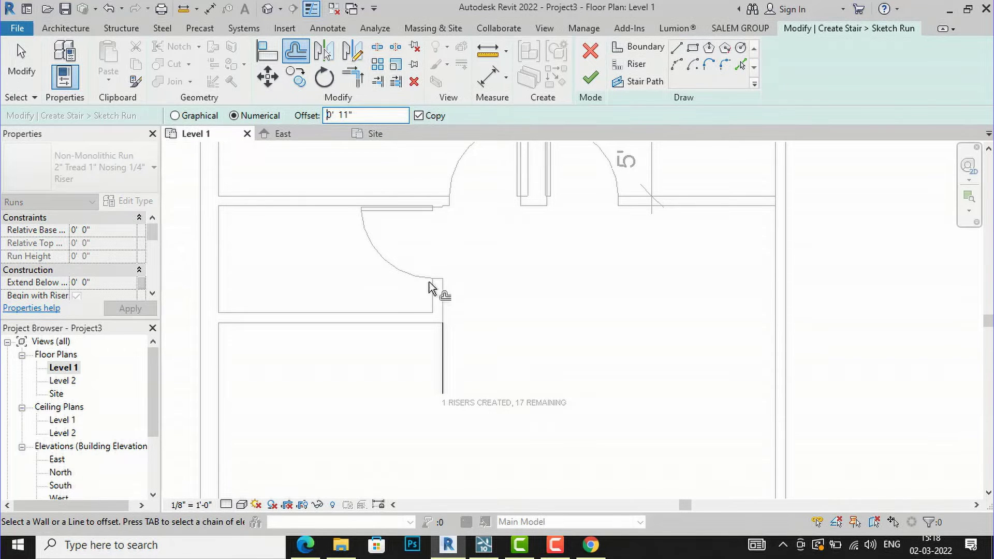
pyautogui.click(438, 357)
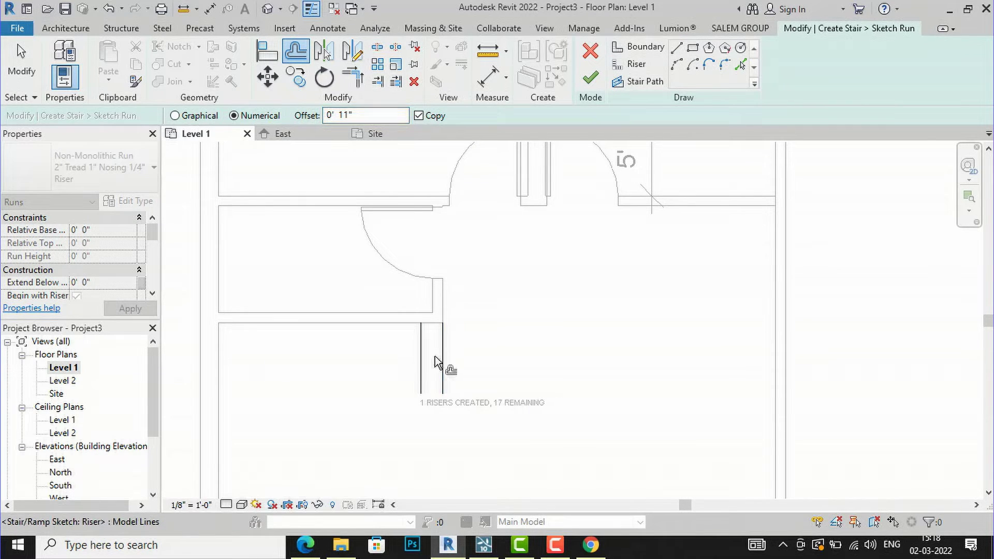
pyautogui.click(418, 368)
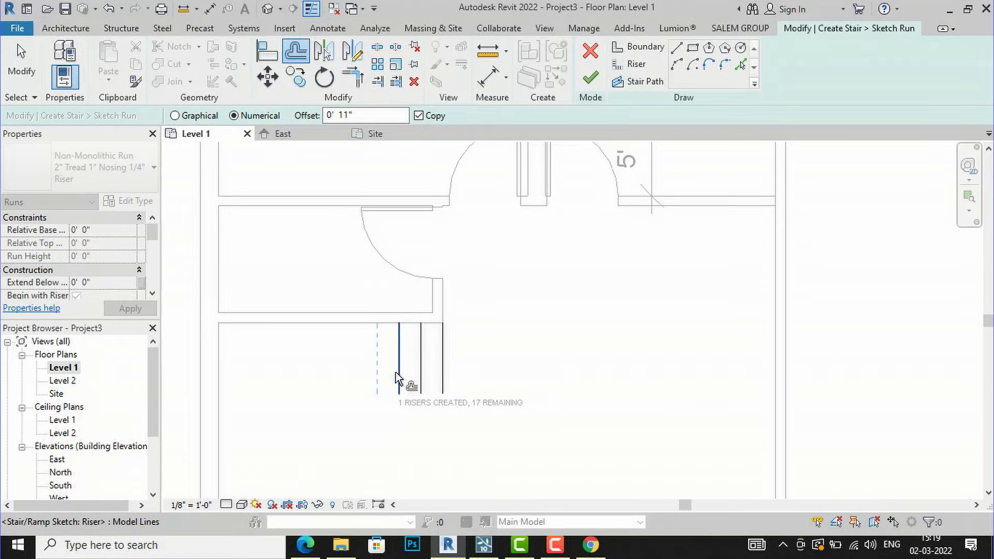
pyautogui.click(396, 369)
pyautogui.click(376, 382)
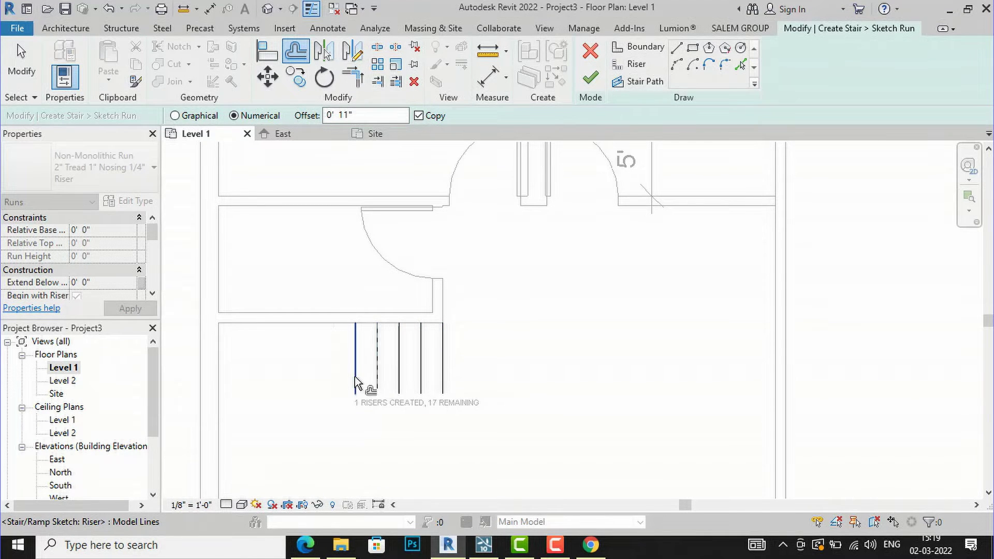
pyautogui.click(355, 382)
pyautogui.click(334, 383)
pyautogui.click(310, 388)
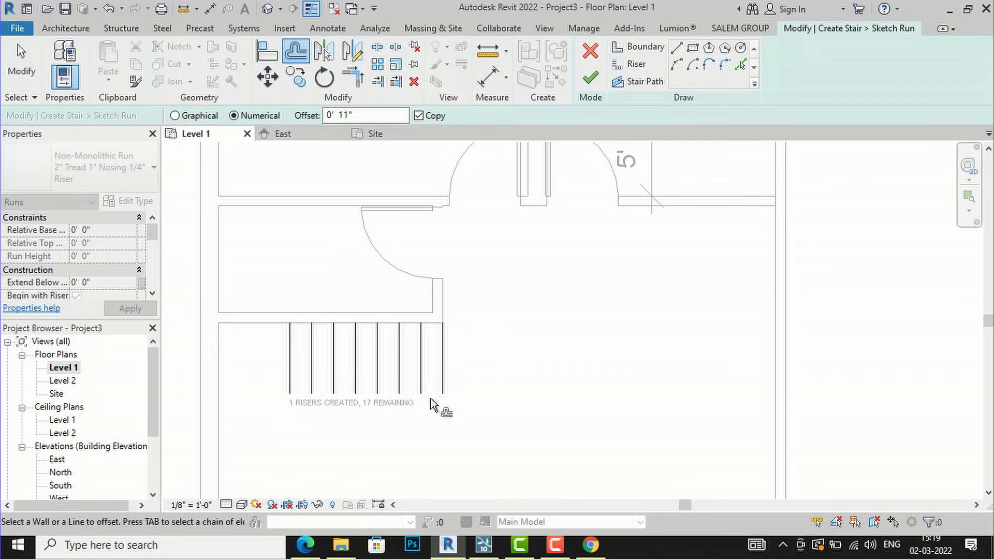
pyautogui.scroll(-1, 434, 420)
pyautogui.scroll(1, 326, 402)
pyautogui.scroll(1, 326, 404)
pyautogui.press('Escape')
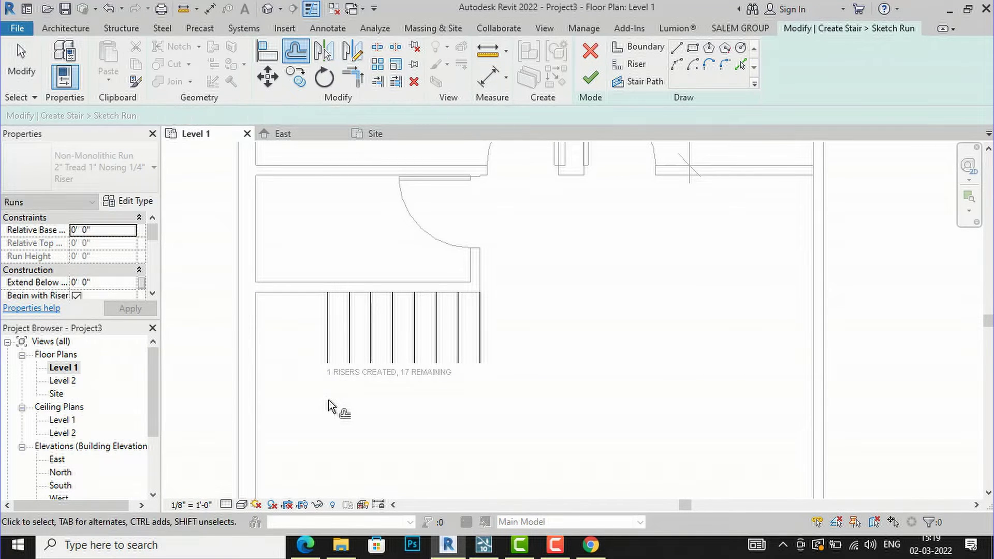
# - Mirror a copy of all eight risers about a horizontal axis drawn just below their lower ends, forming the second flight
pyautogui.moveTo(506, 350); pyautogui.dragTo(307, 328)
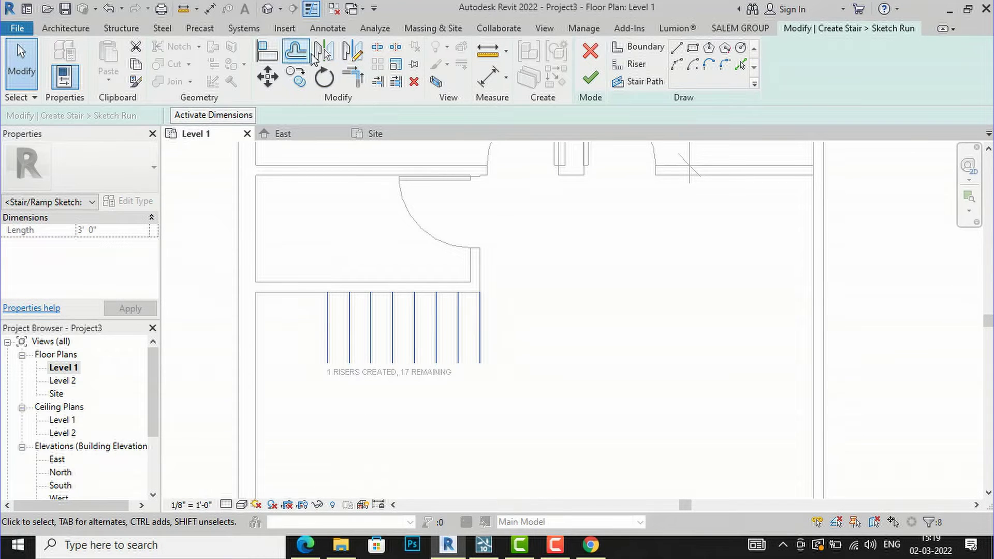
pyautogui.click(354, 59)
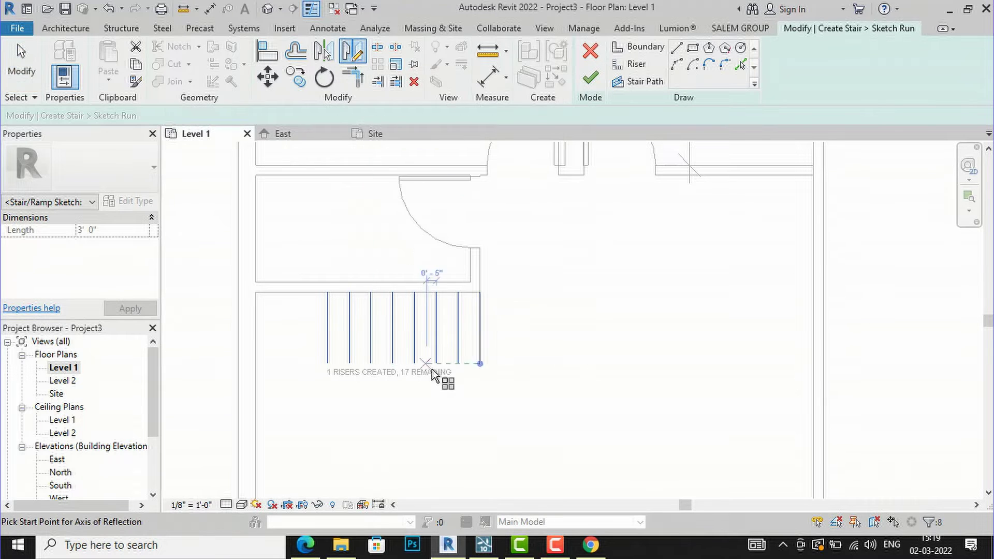
pyautogui.scroll(3, 422, 396)
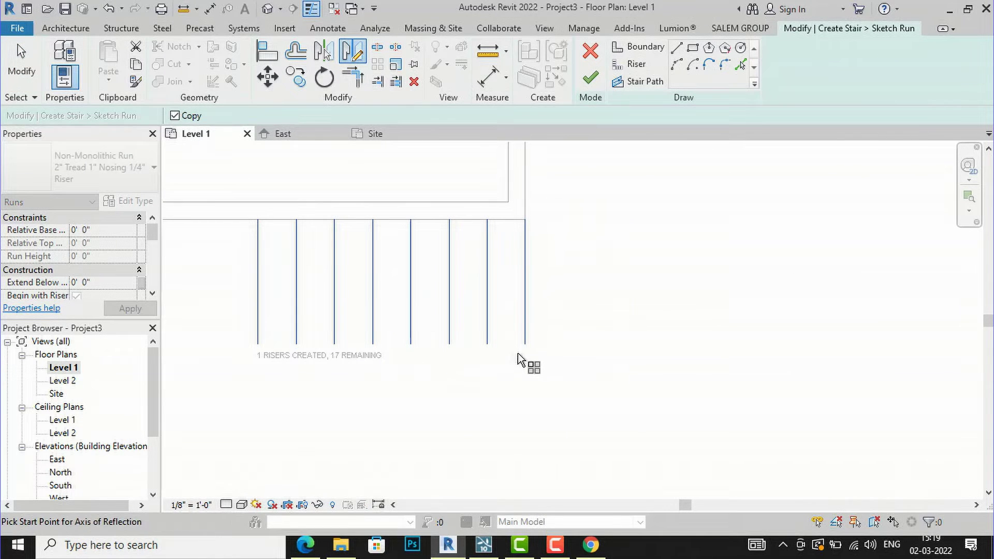
pyautogui.click(524, 356)
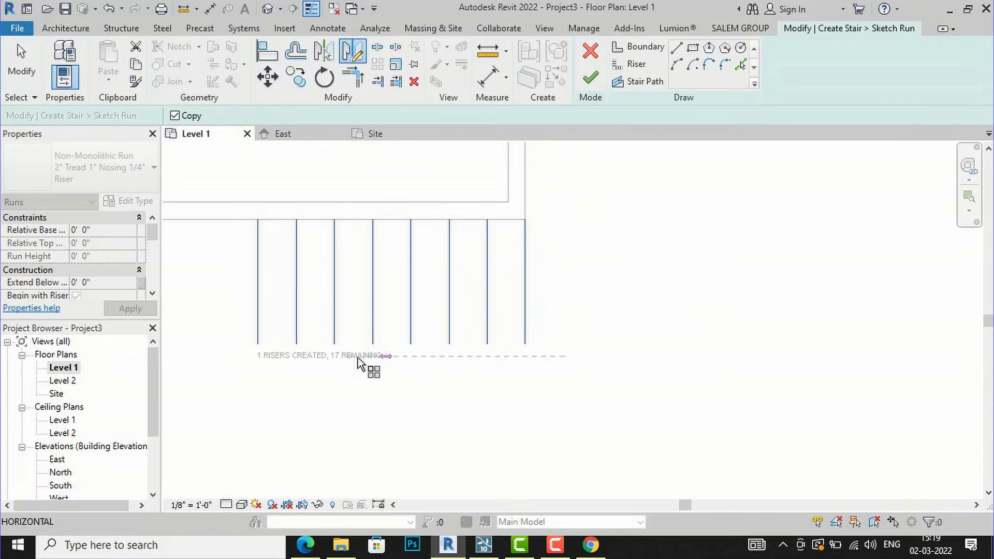
pyautogui.click(247, 370)
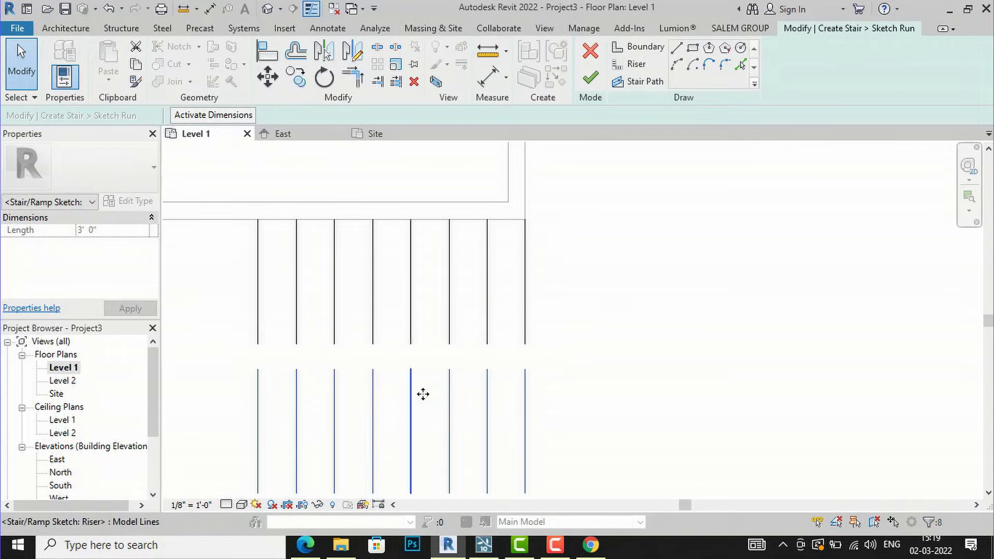
pyautogui.press('Escape')
pyautogui.scroll(-5, 447, 337)
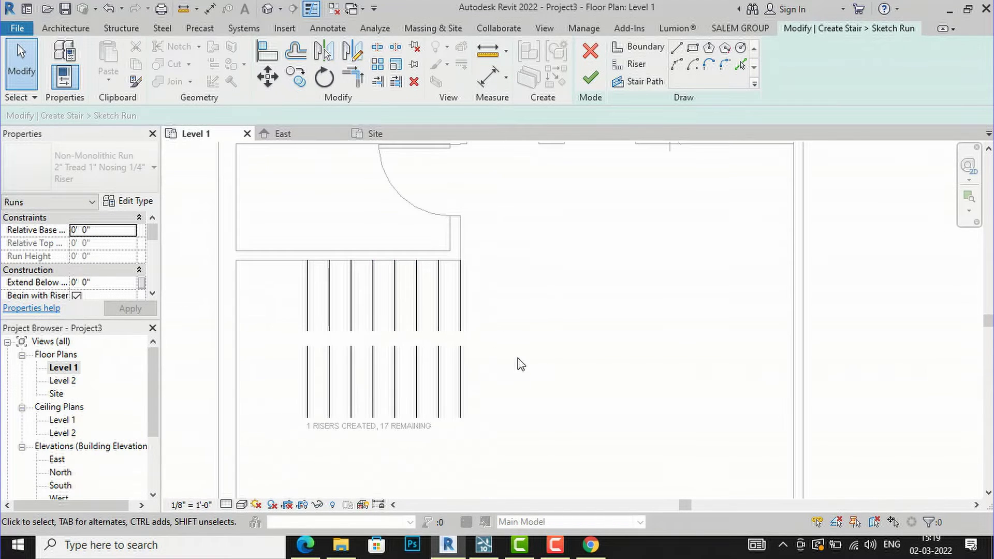
# - Draw a horizontal riser across the landing from the lower end of the upper flight's leftmost riser to the left wall
pyautogui.scroll(-1, 448, 332)
pyautogui.scroll(1, 455, 329)
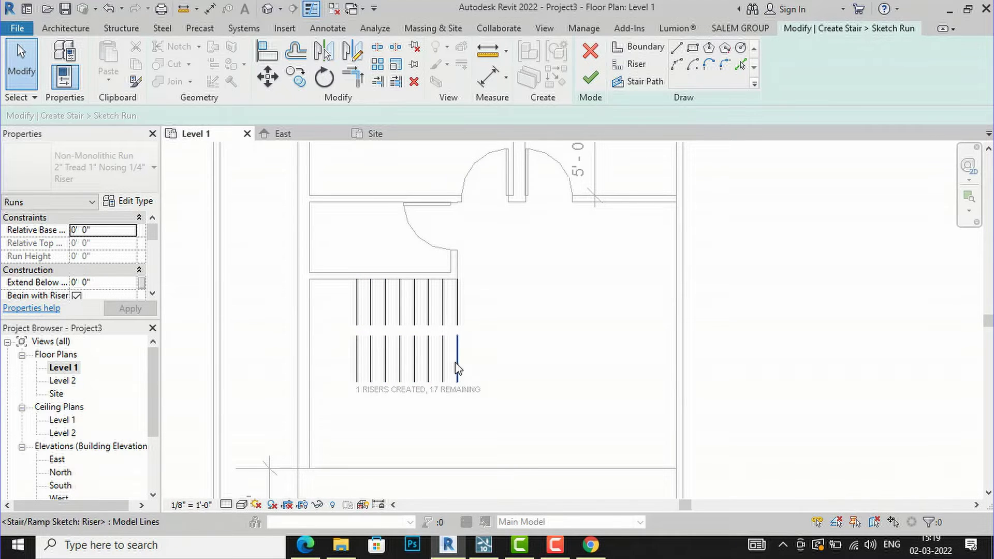
pyautogui.scroll(1, 344, 348)
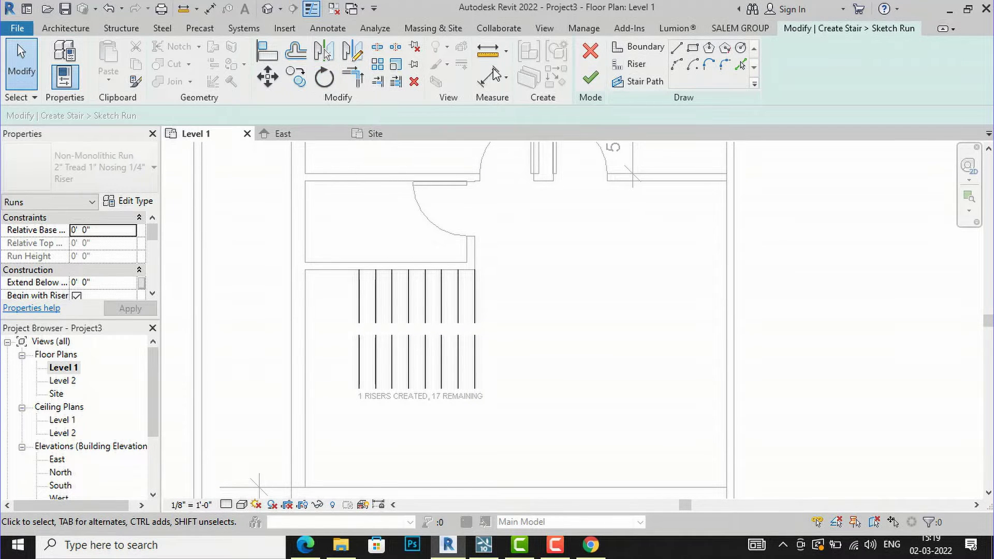
pyautogui.scroll(1, 295, 168)
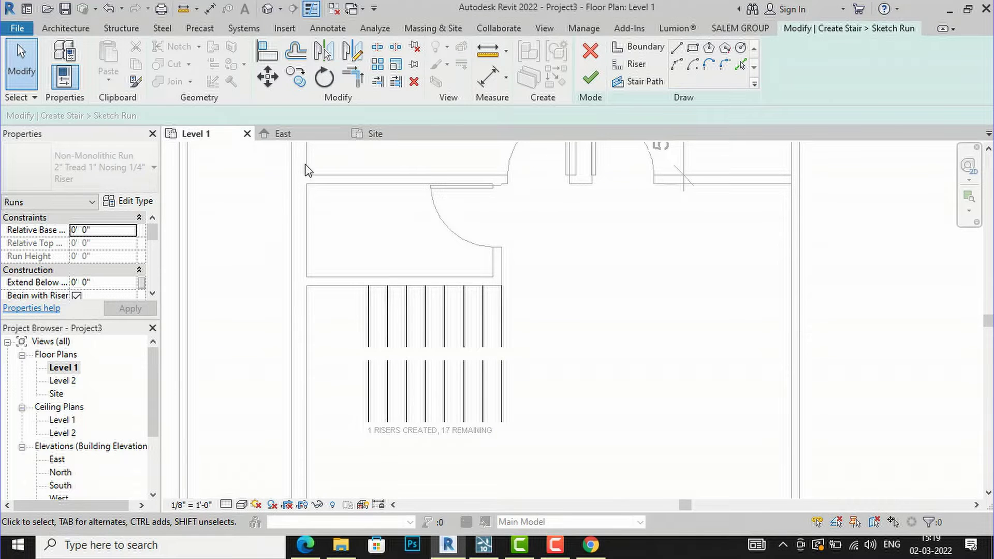
pyautogui.click(629, 63)
pyautogui.scroll(1, 338, 347)
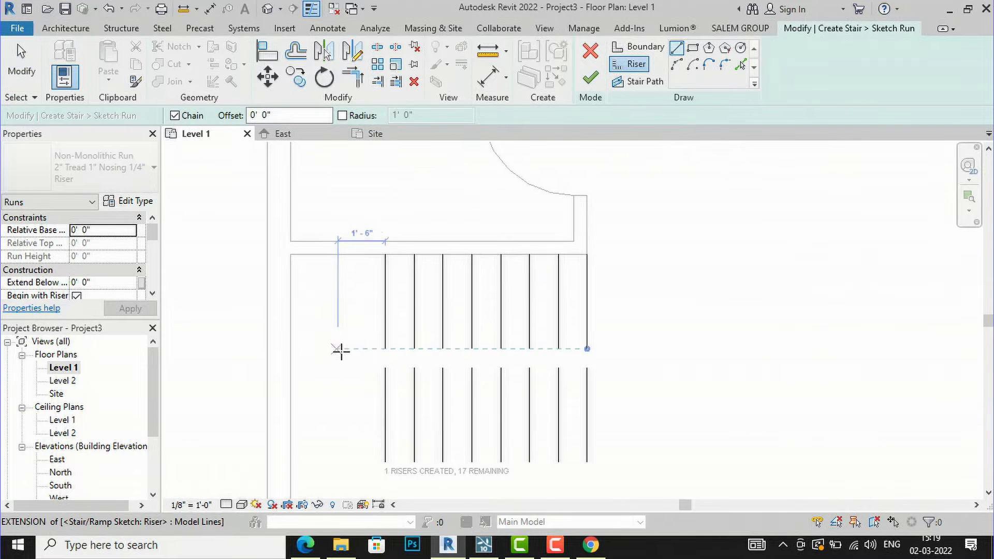
pyautogui.click(383, 349)
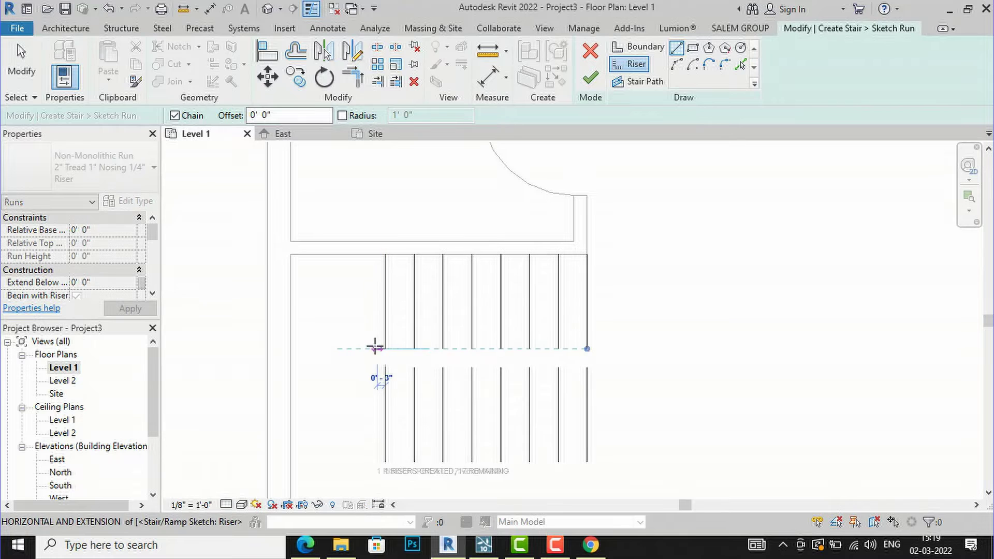
pyautogui.click(290, 349)
pyautogui.press('Escape')
pyautogui.press('Escape')
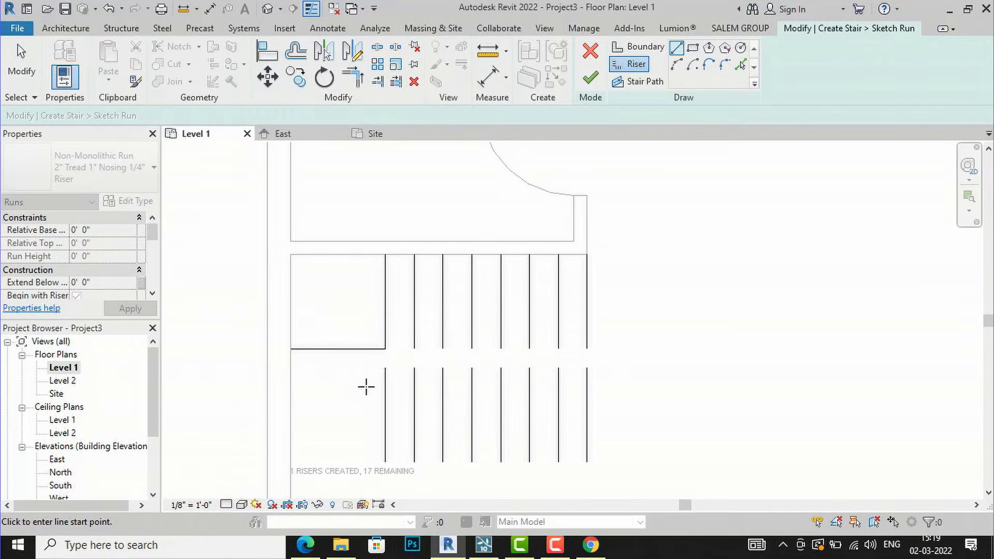
# - Draw the stair's lower boundary line along the lower flight's bottom ends to the left wall, about 9'-5" long
pyautogui.scroll(-2, 370, 333)
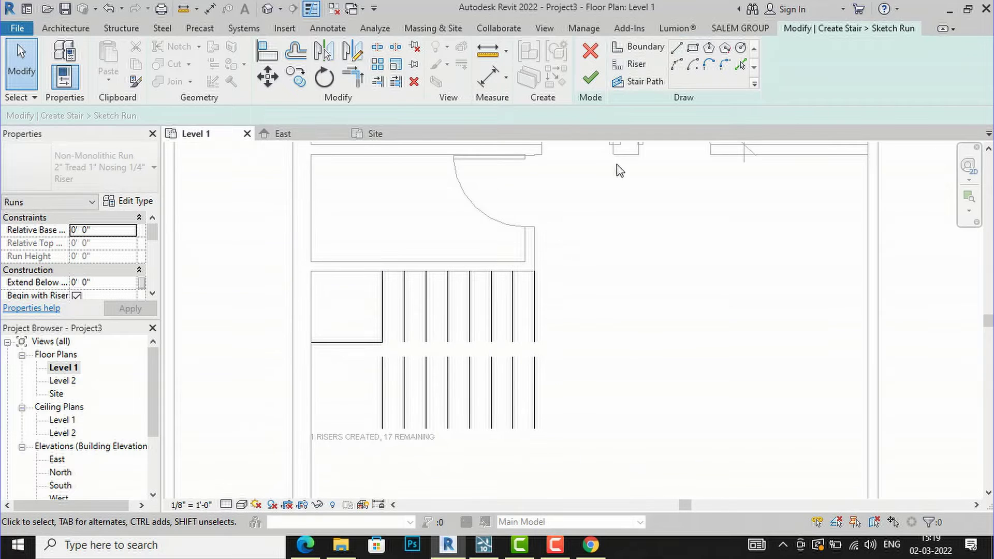
pyautogui.click(639, 52)
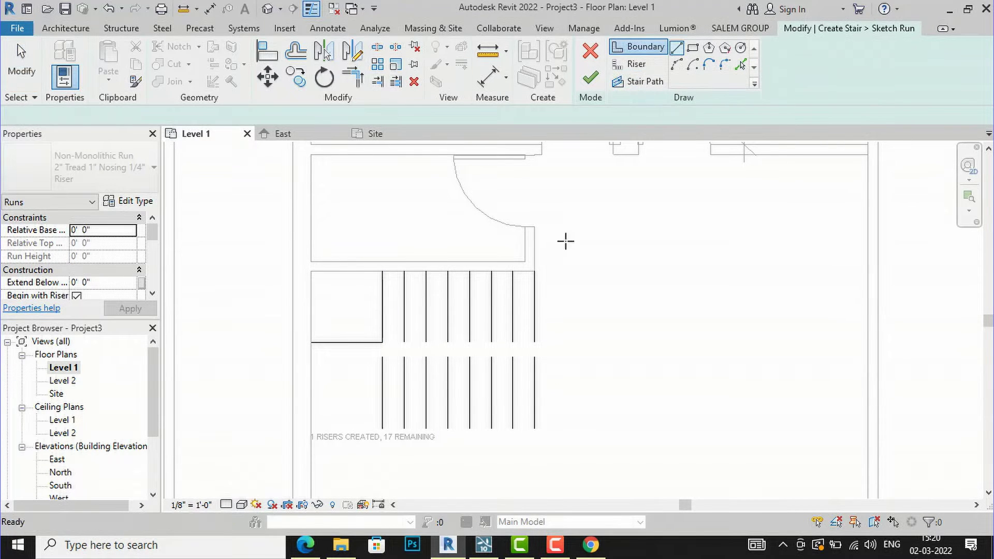
pyautogui.click(535, 428)
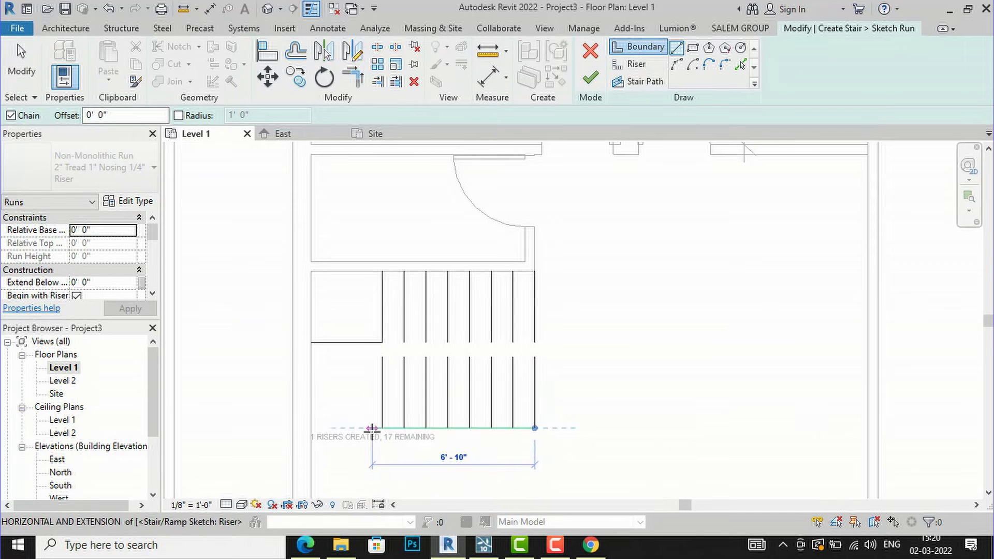
pyautogui.click(311, 428)
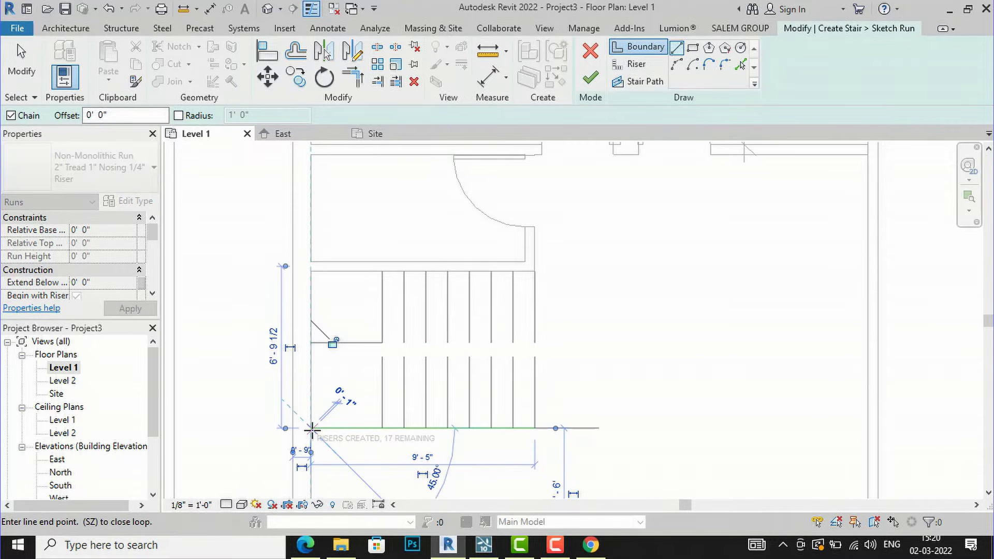
pyautogui.press('Escape')
pyautogui.press('Escape')
# - Draw the inner boundary around the gap between the flights, along both inner edges and joined at the landing side
pyautogui.click(535, 342)
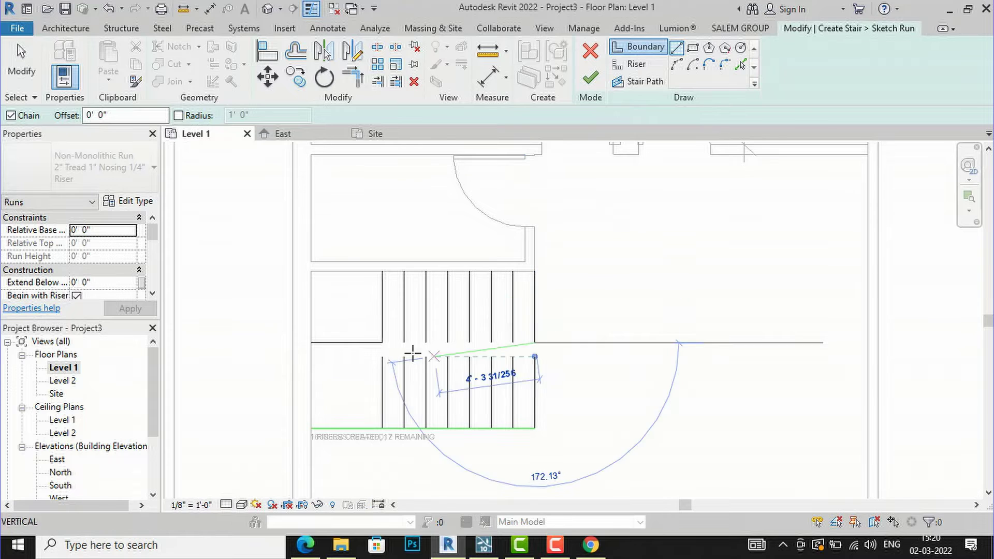
pyautogui.click(382, 343)
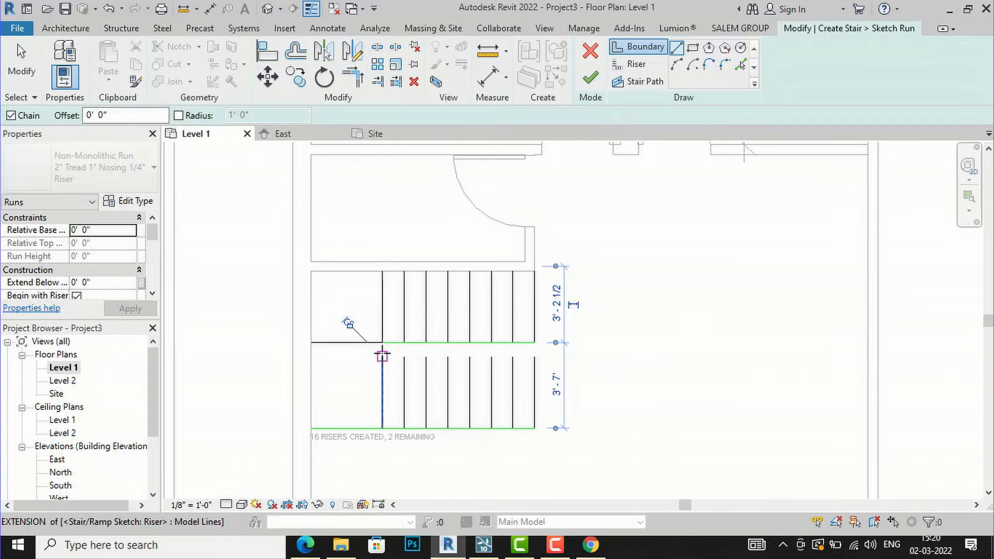
pyautogui.press('Escape')
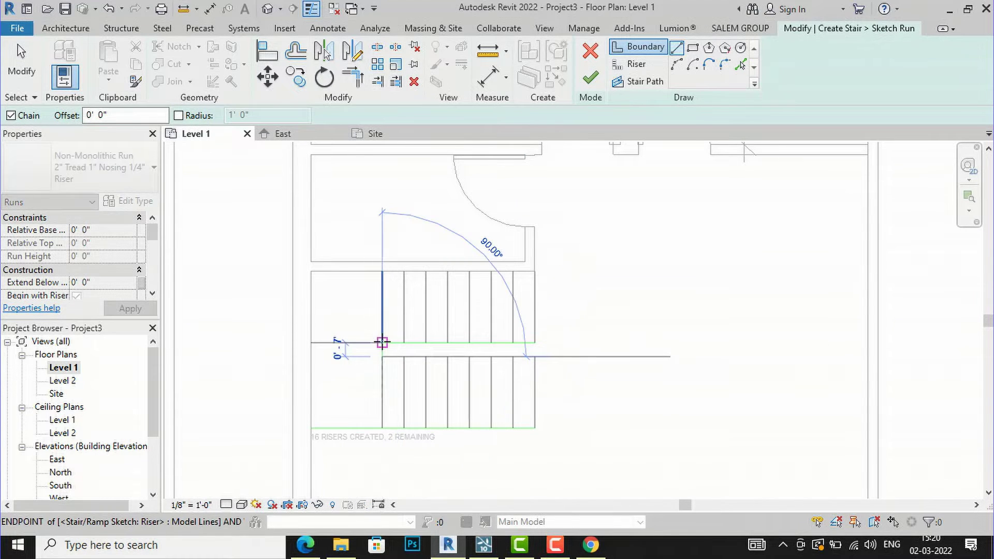
pyautogui.scroll(2, 395, 362)
pyautogui.click(382, 344)
pyautogui.click(379, 353)
pyautogui.click(606, 352)
pyautogui.press('Escape')
# - Draw the outer boundary along the toilet wall above the upper flight and down the left wall to the lower boundary
pyautogui.click(607, 224)
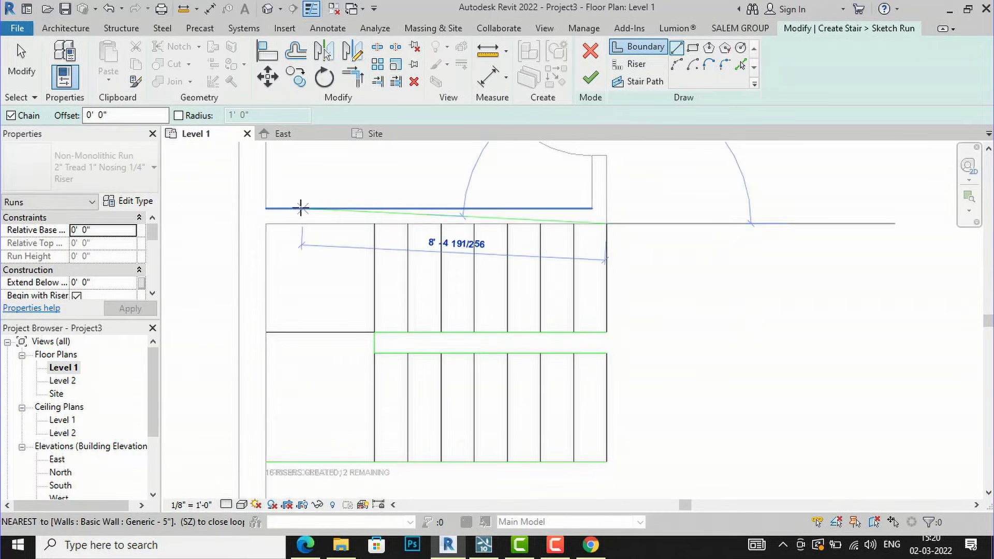
pyautogui.click(267, 224)
pyautogui.scroll(-1, 269, 228)
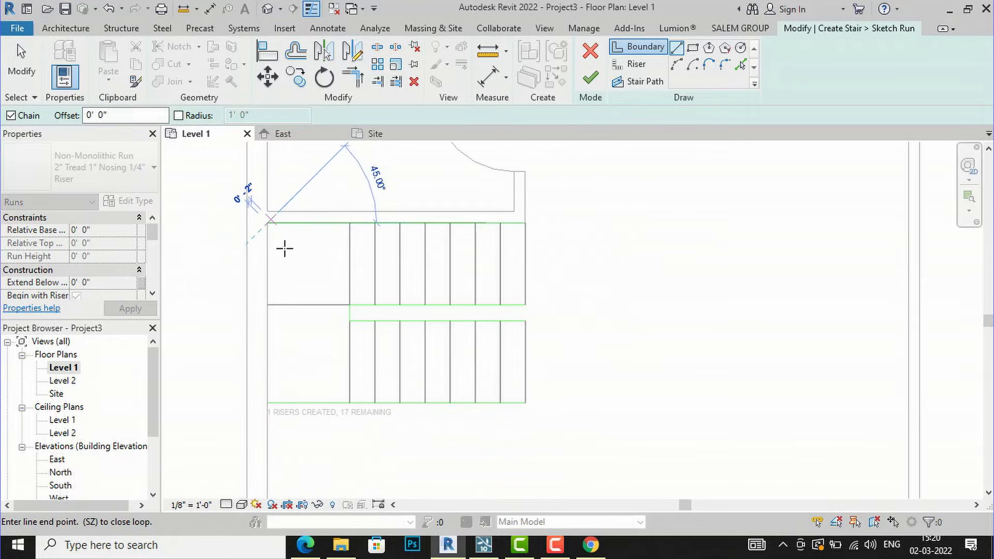
pyautogui.click(268, 403)
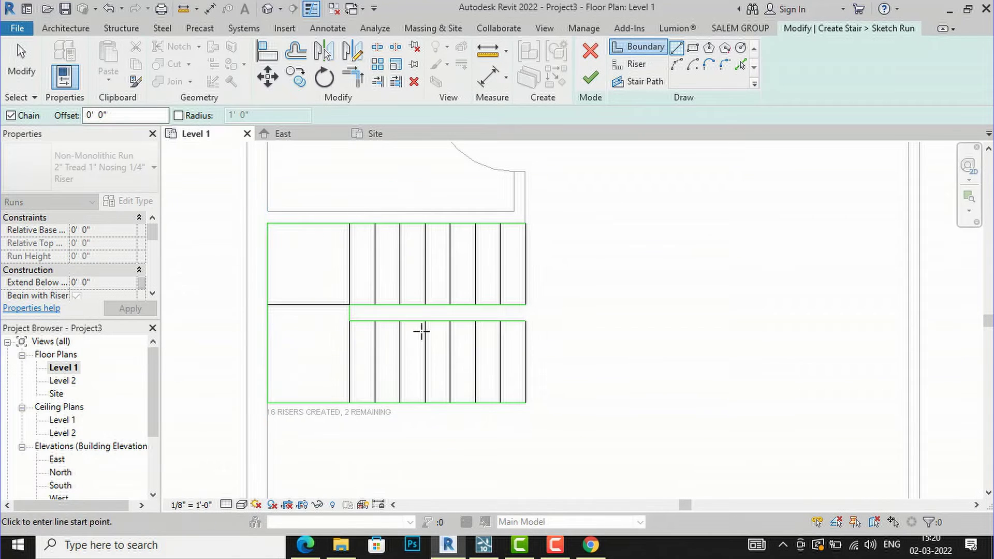
pyautogui.press('Escape')
# - Draw a U-shaped stair path through the middle of the upper flight, the landing and the lower flight
pyautogui.scroll(1, 506, 350)
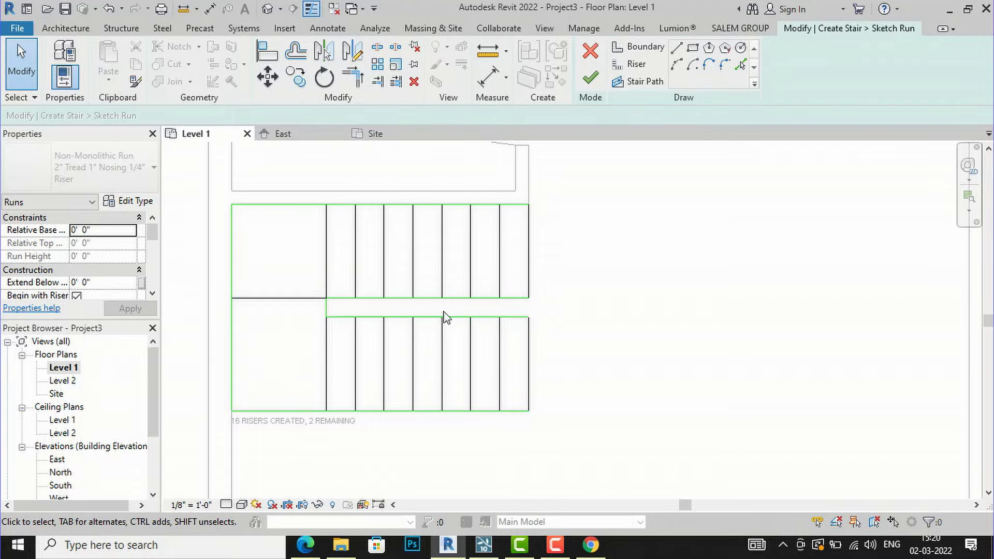
pyautogui.scroll(1, 334, 329)
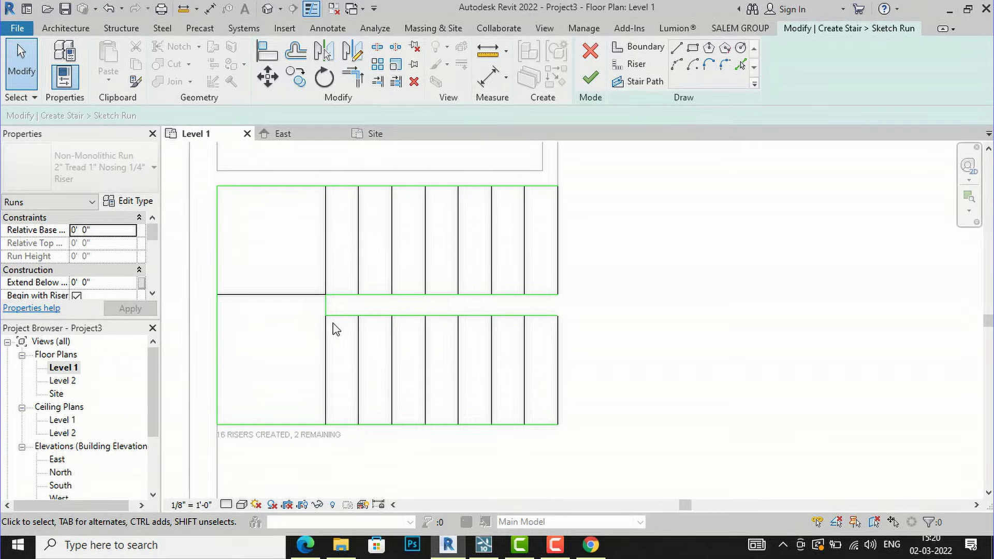
pyautogui.click(647, 81)
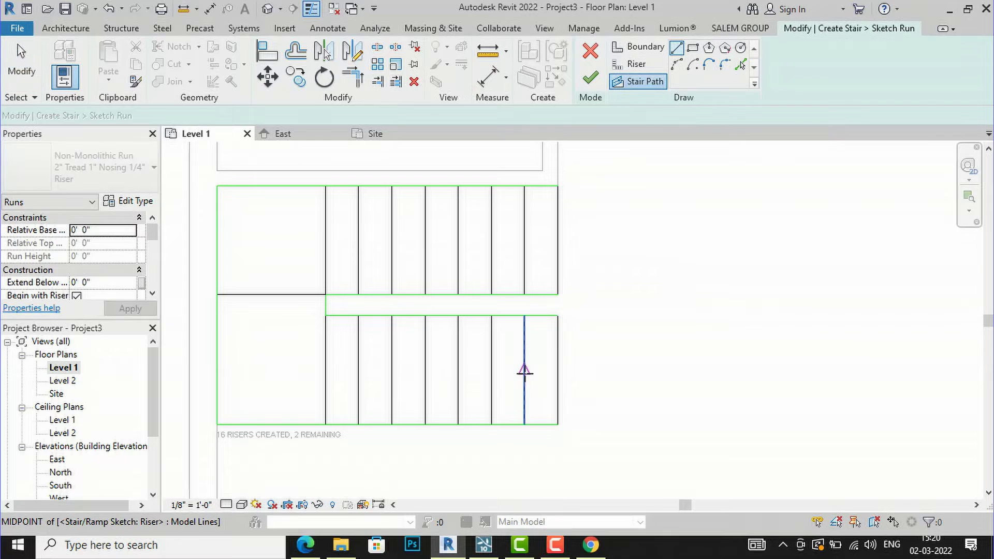
pyautogui.click(557, 240)
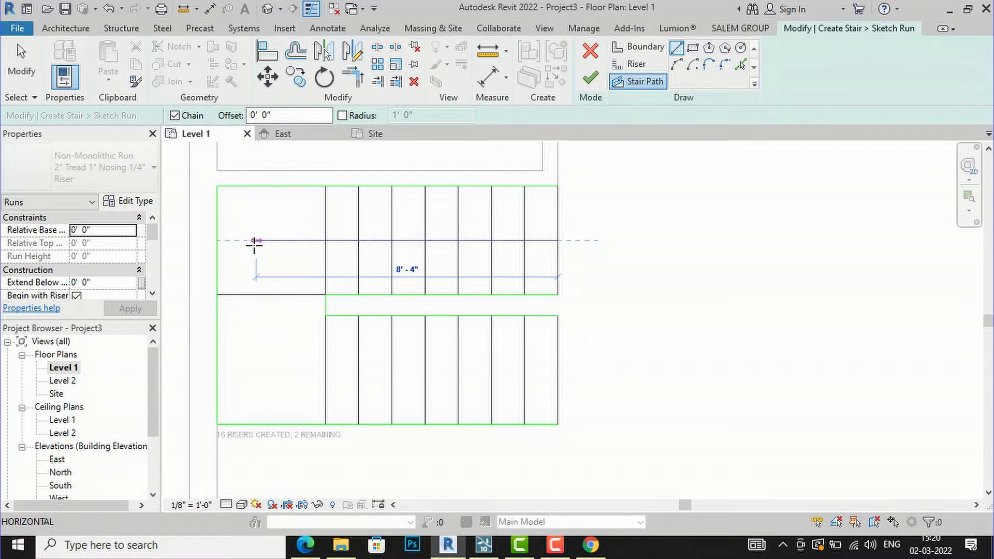
pyautogui.click(271, 240)
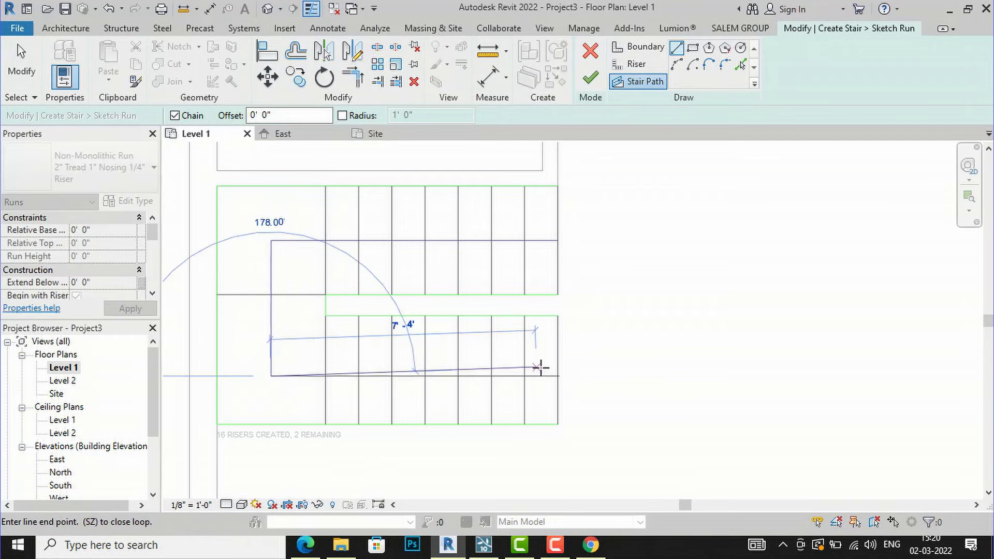
pyautogui.click(556, 376)
pyautogui.press('Escape')
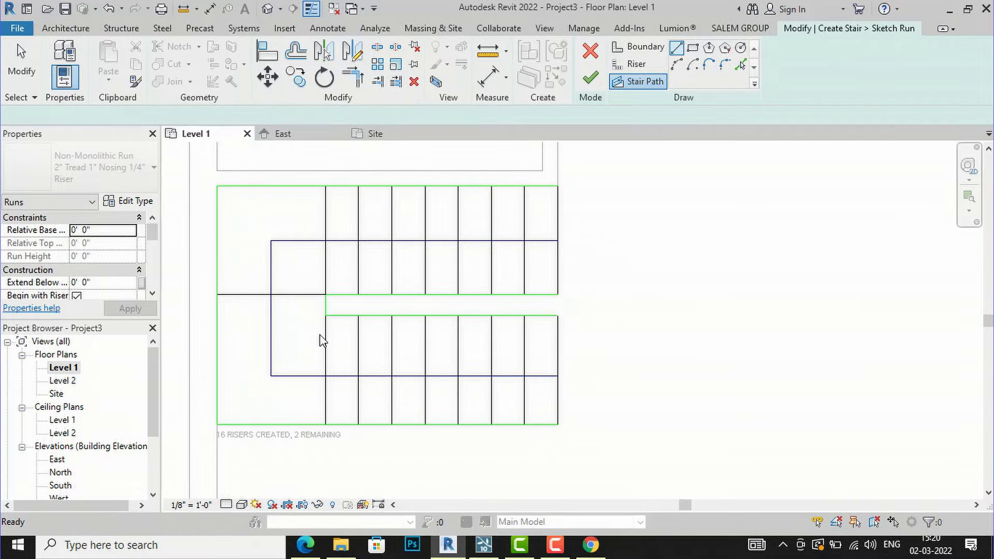
# - Finish the run sketch and the stair, and dismiss the warning about its top elevation
pyautogui.scroll(-2, 317, 339)
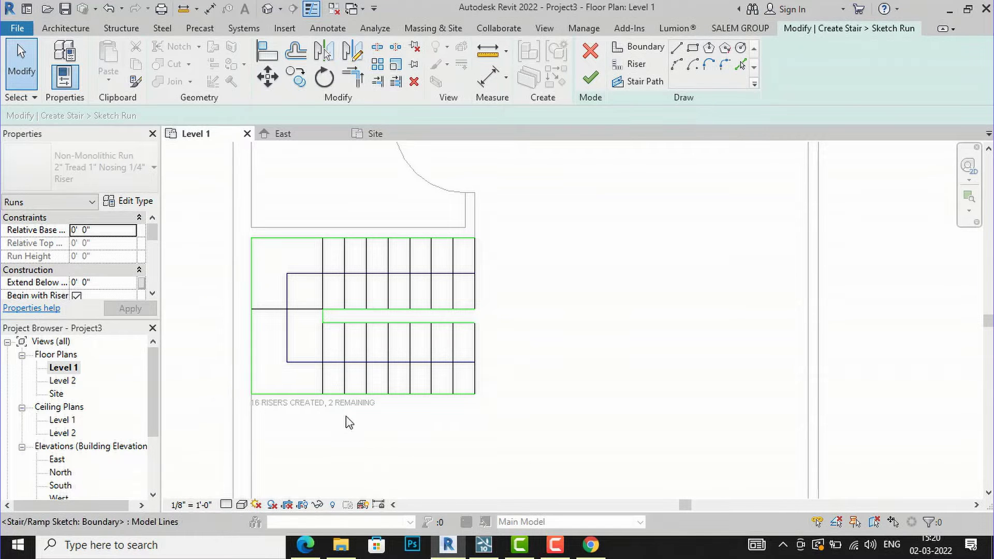
pyautogui.click(586, 81)
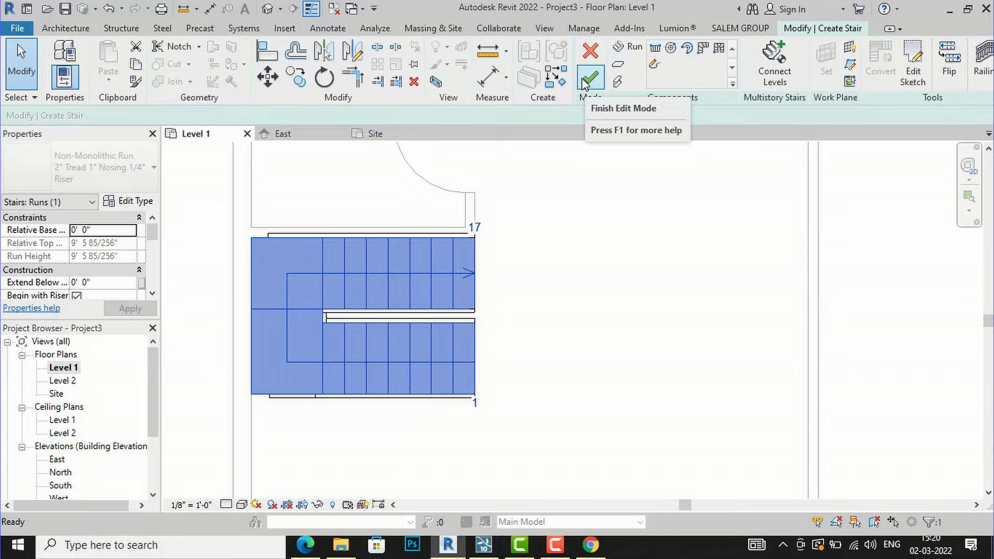
pyautogui.click(586, 81)
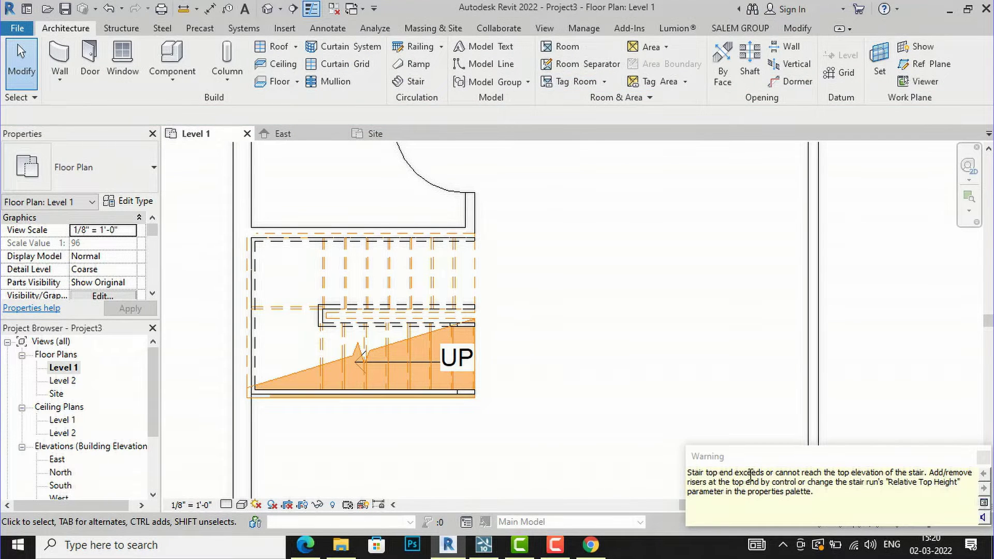
pyautogui.click(610, 333)
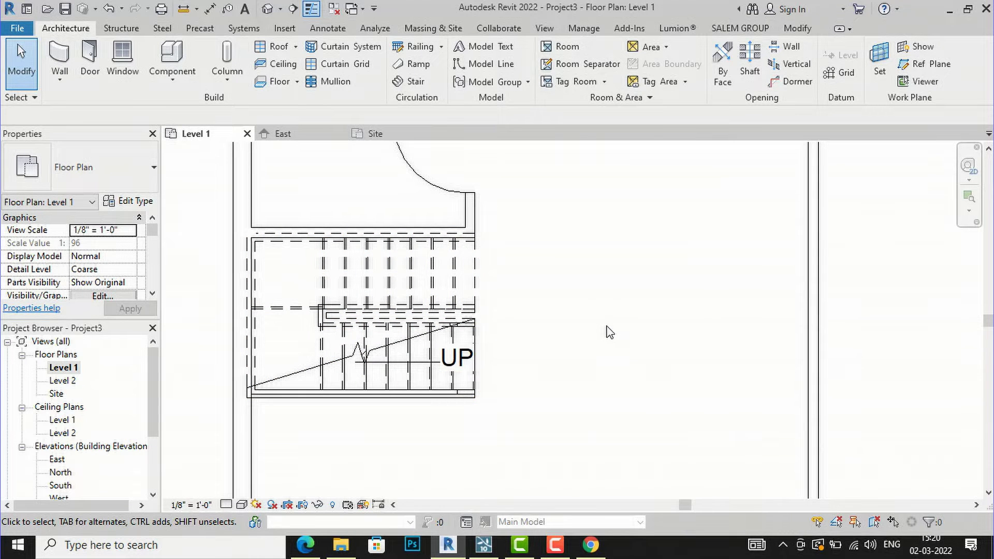
# - Delete the stair's outer handrail that runs along the toilet wall, the left wall and the lower flight's outer edge
pyautogui.scroll(-3, 518, 428)
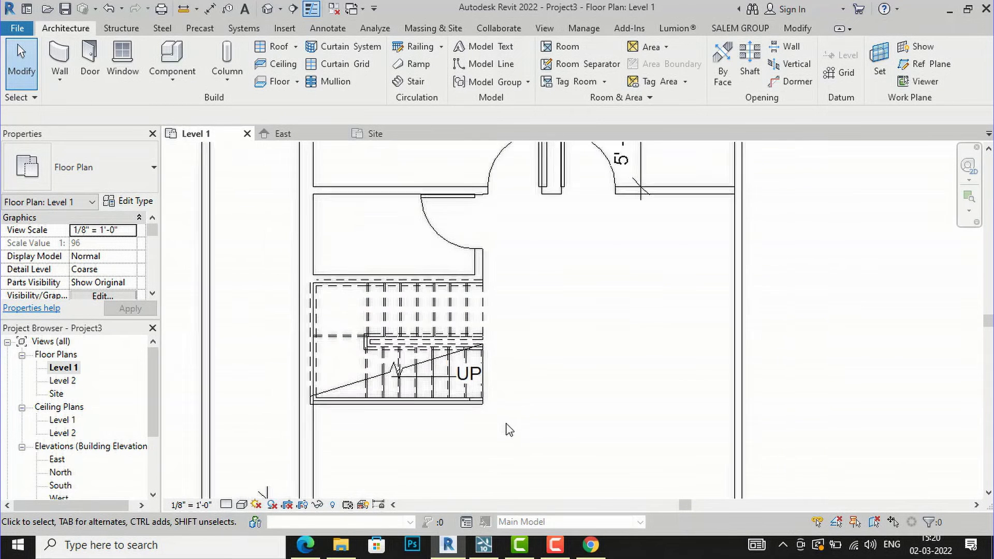
pyautogui.scroll(2, 472, 396)
pyautogui.scroll(1, 471, 396)
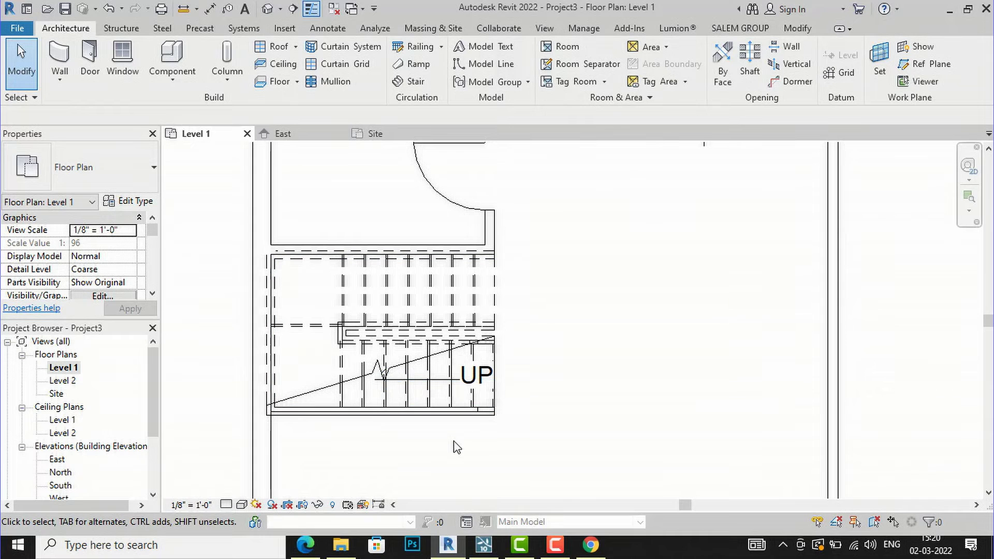
pyautogui.click(386, 415)
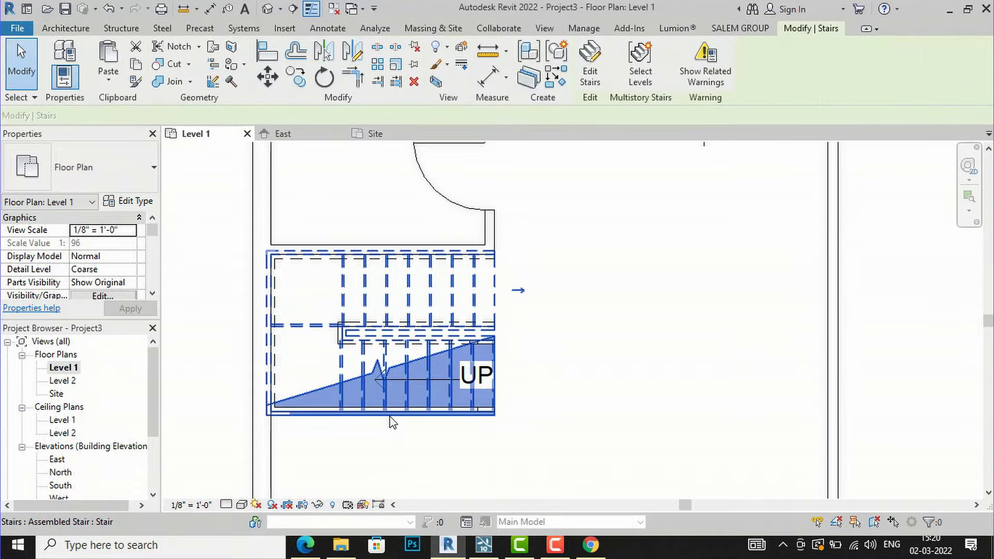
pyautogui.click(197, 417)
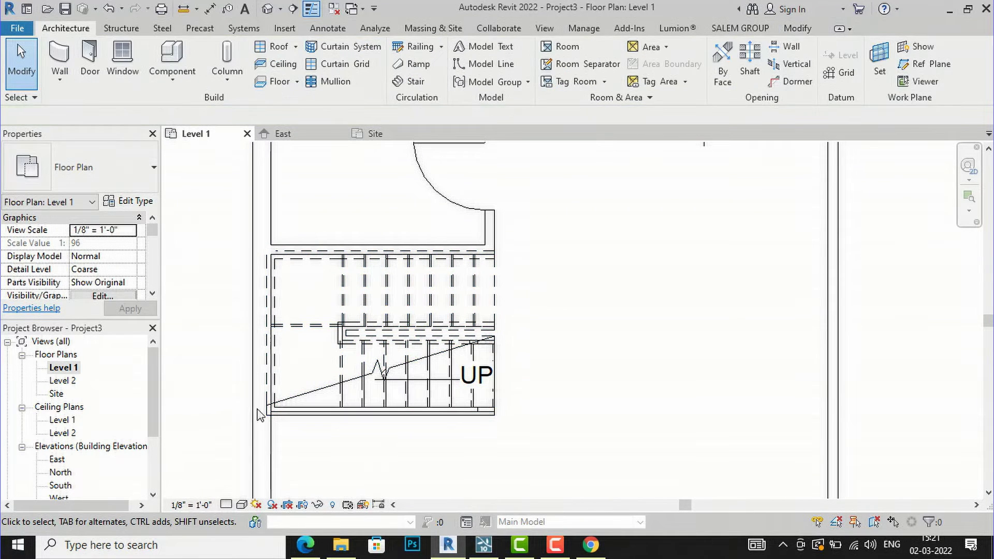
pyautogui.scroll(2, 262, 413)
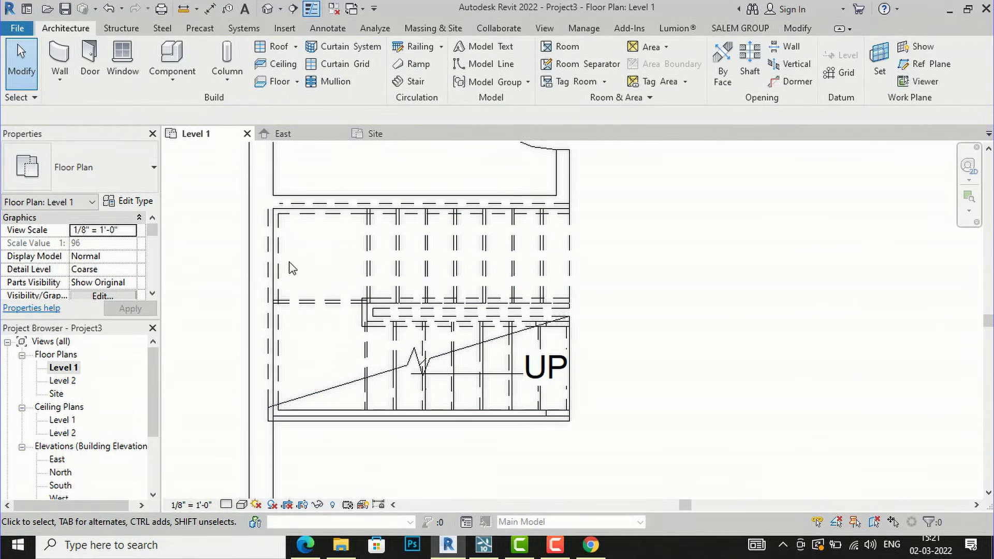
pyautogui.scroll(2, 297, 407)
pyautogui.click(297, 406)
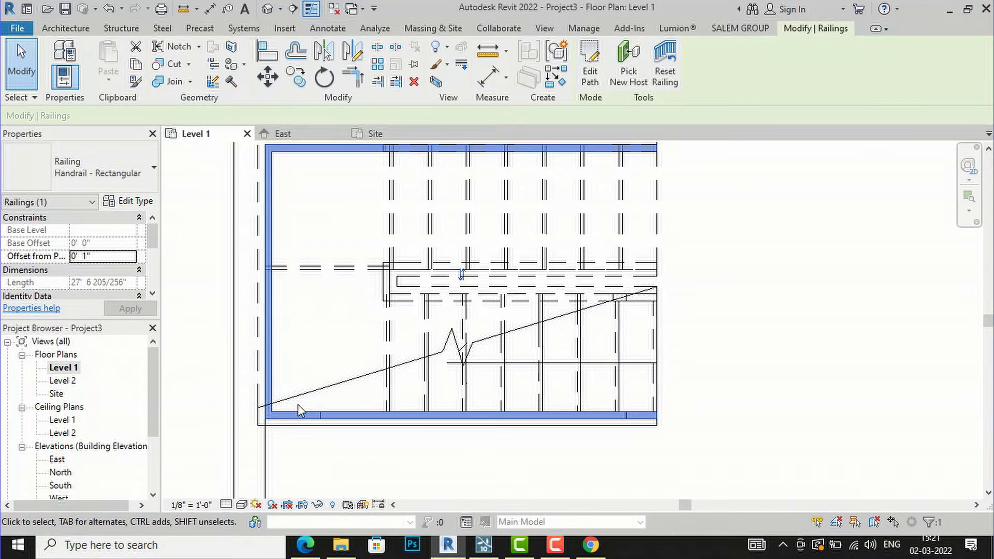
pyautogui.press('Escape')
# - Recheck the staircase layout on the reference PDF plan and return to the Revit floor plan
pyautogui.scroll(-2, 349, 377)
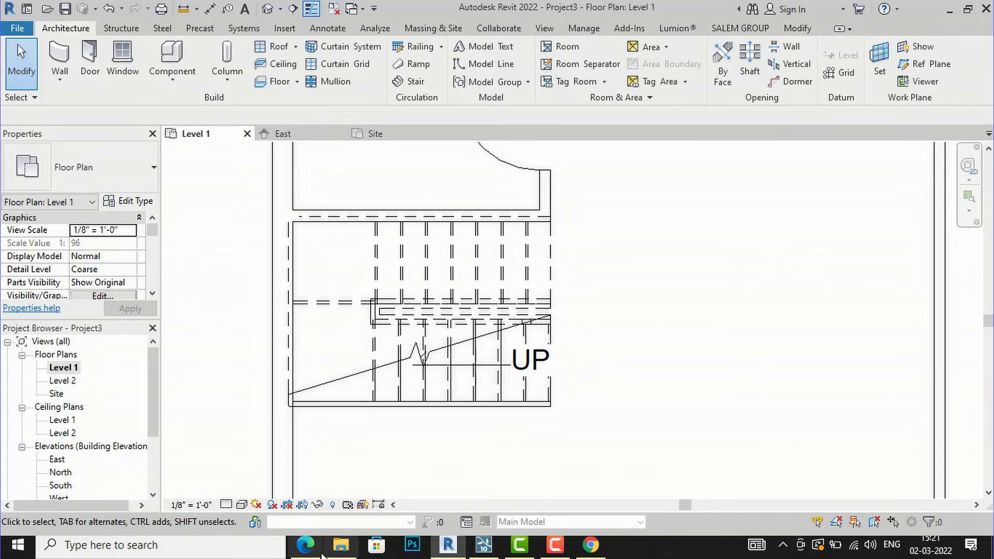
pyautogui.hotkey('alt', 'Tab')
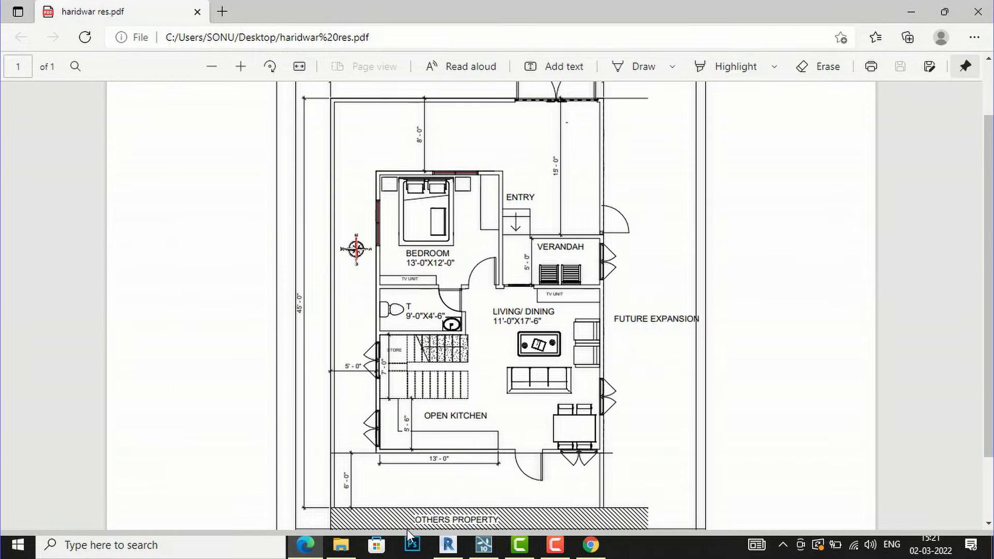
pyautogui.click(448, 545)
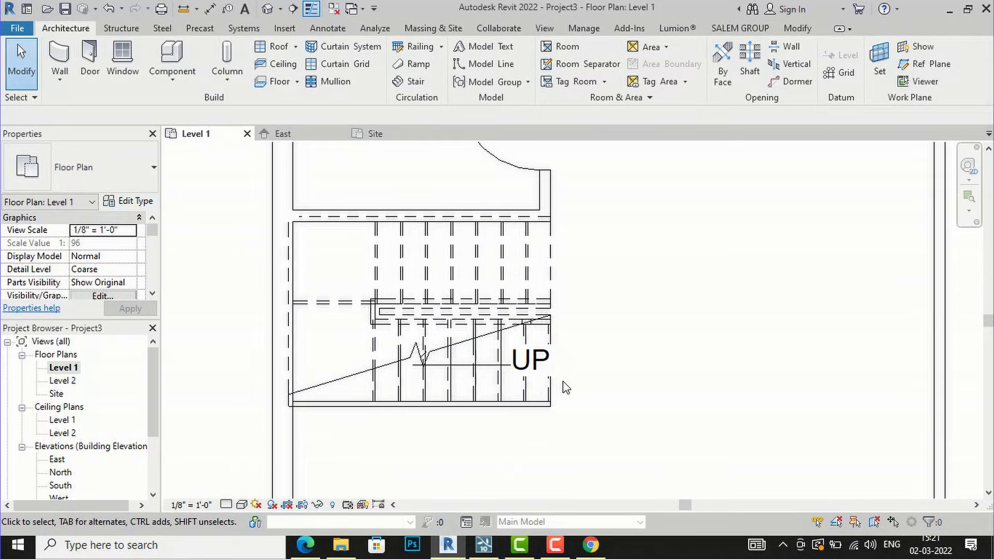
# - Flip the internal stair's up direction so that the ascent starts on the flight beside the toilet wall
pyautogui.click(543, 390)
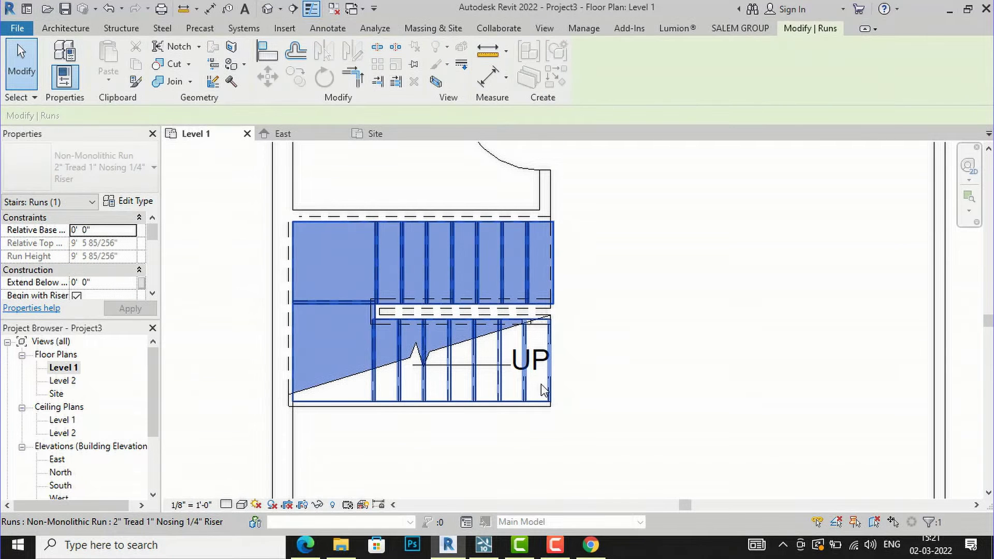
pyautogui.scroll(-2, 367, 294)
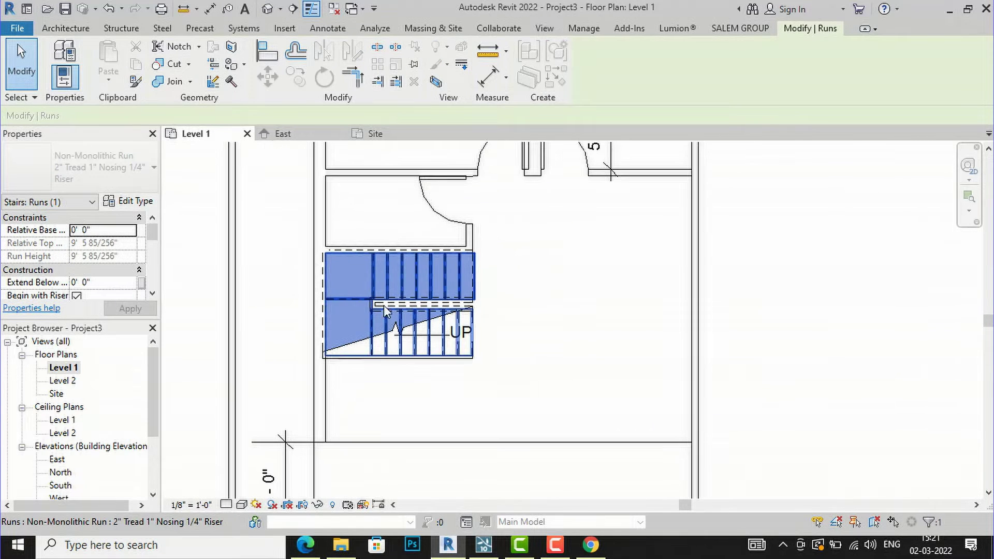
pyautogui.click(504, 385)
pyautogui.click(373, 359)
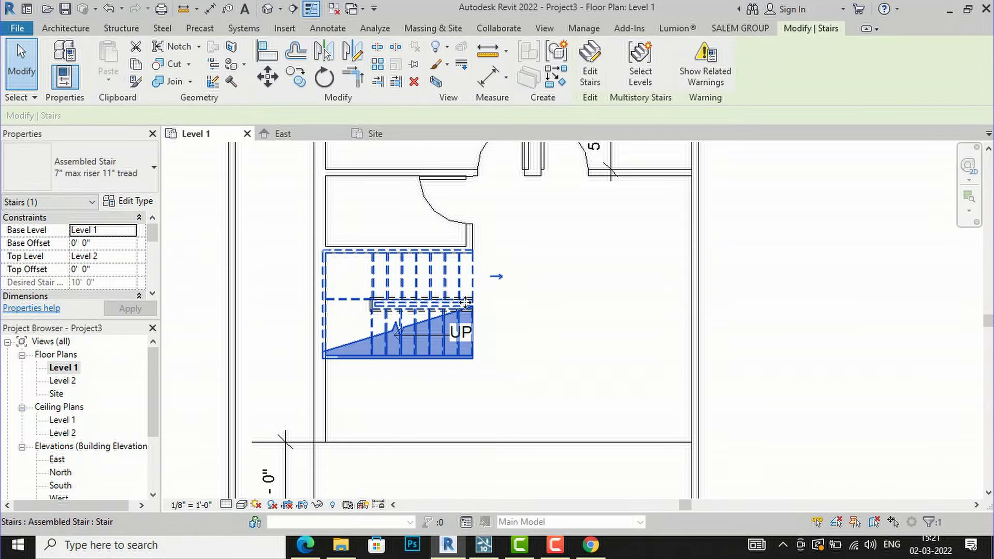
pyautogui.click(497, 279)
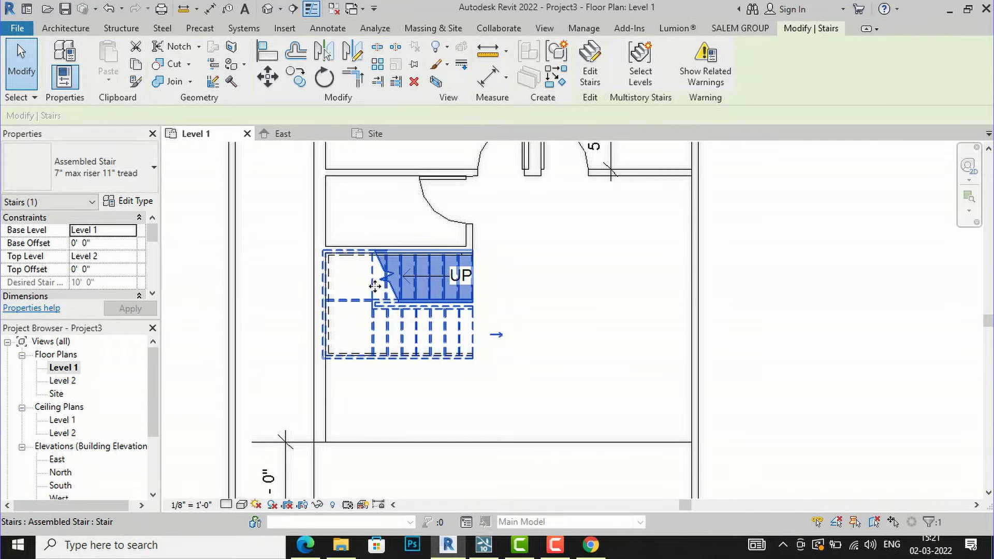
pyautogui.scroll(2, 368, 284)
pyautogui.click(628, 320)
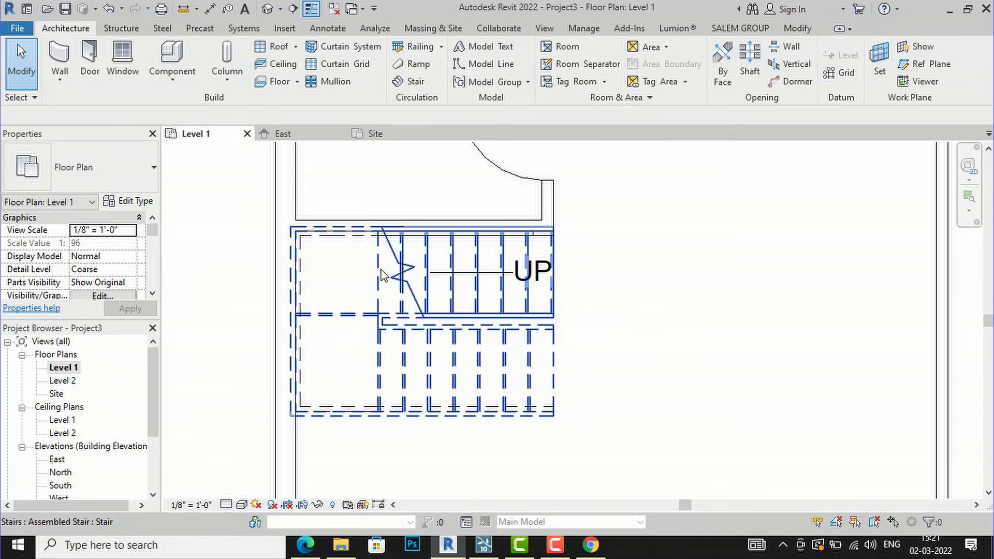
# - Move the stair from its outer corner at the landing to the endpoint of the toilet's 5" wall, accepting the deletion of the affected elements
pyautogui.click(383, 287)
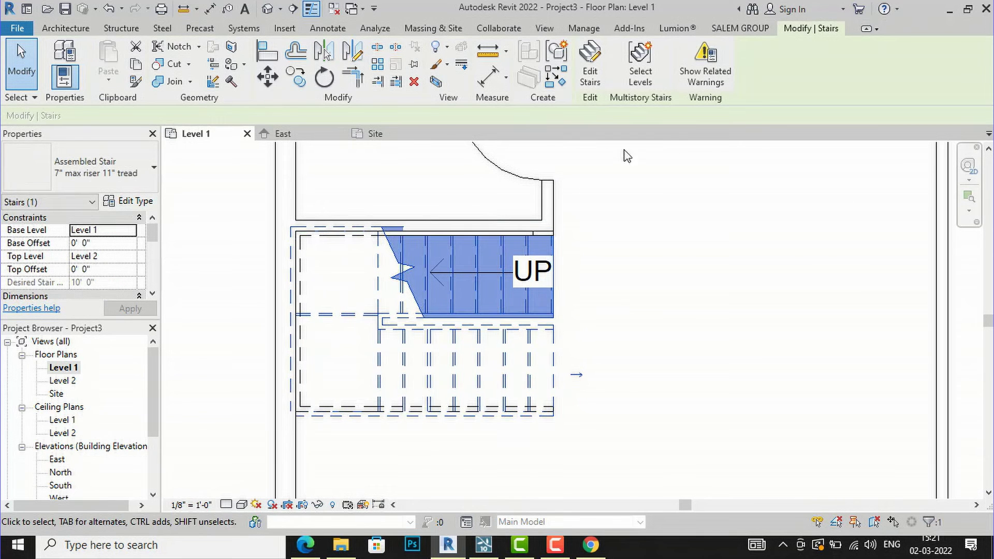
pyautogui.click(259, 80)
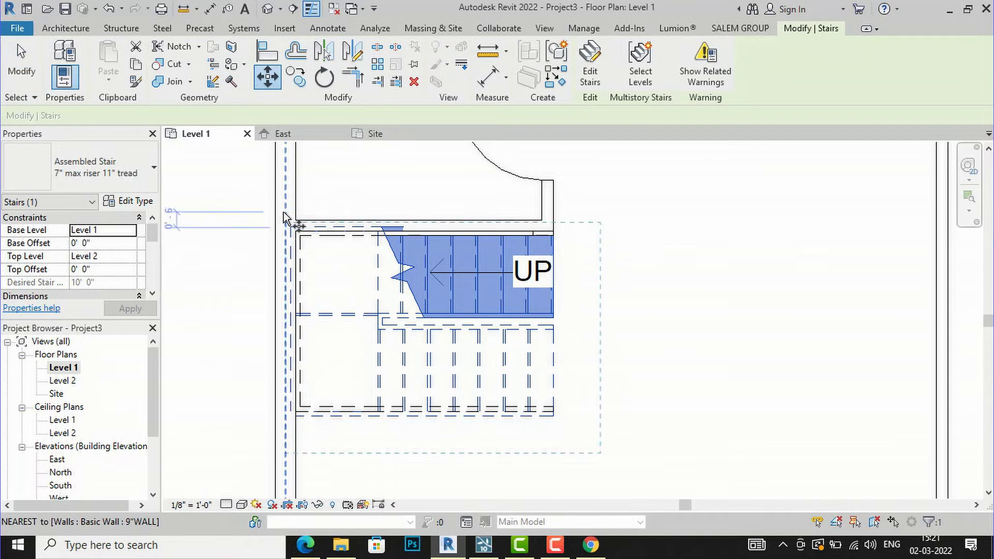
pyautogui.scroll(2, 290, 228)
pyautogui.click(295, 235)
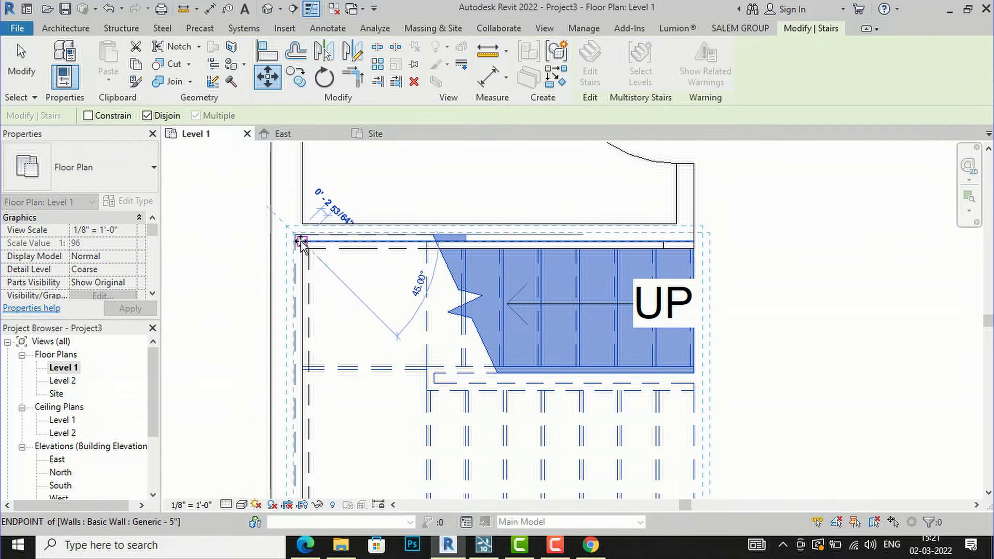
pyautogui.click(301, 240)
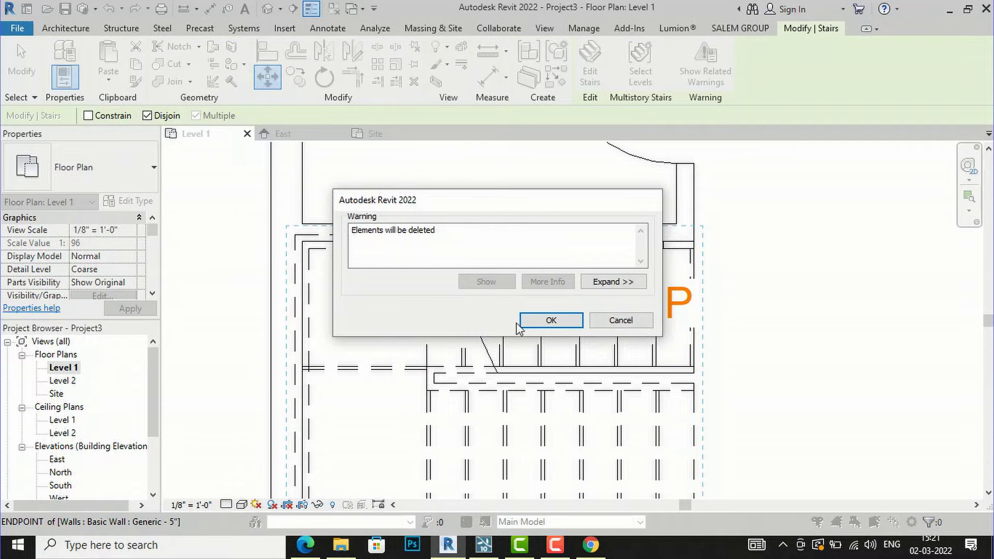
pyautogui.click(550, 321)
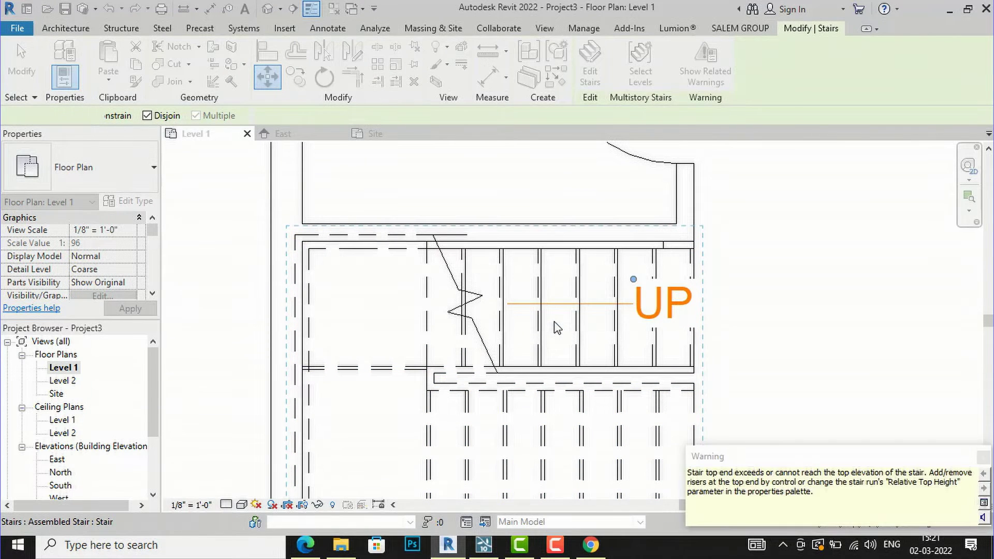
pyautogui.scroll(-4, 302, 301)
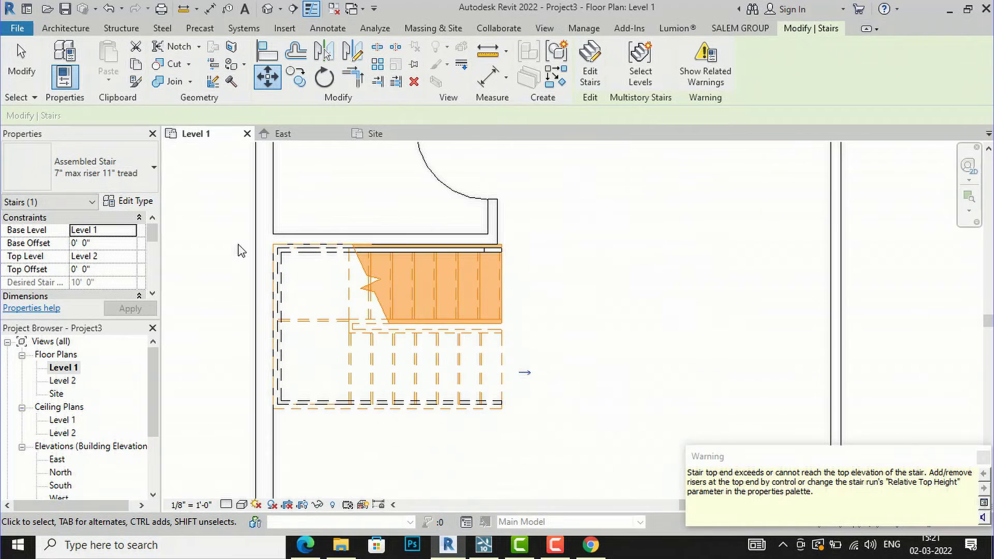
pyautogui.click(209, 326)
pyautogui.scroll(-2, 487, 343)
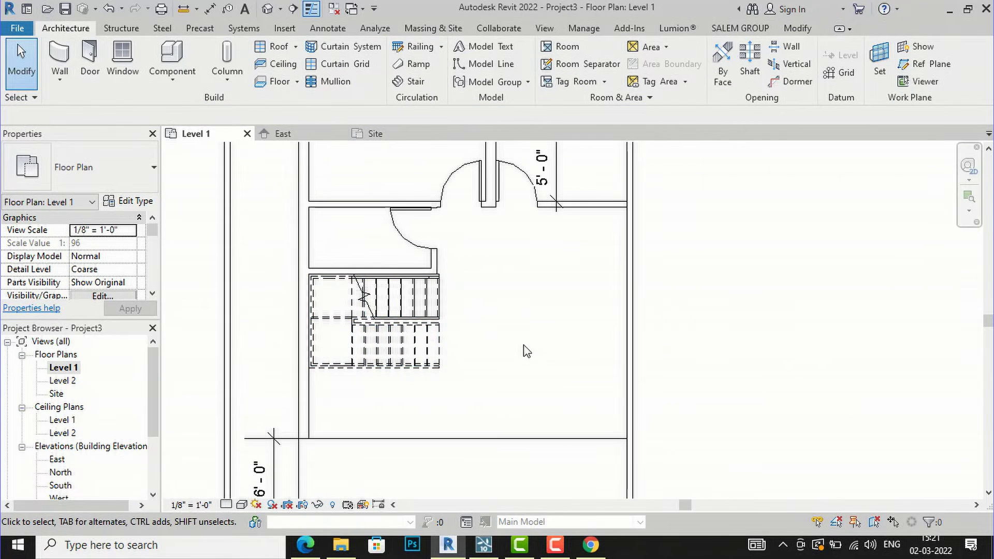
pyautogui.scroll(-1, 503, 313)
pyautogui.scroll(-1, 574, 307)
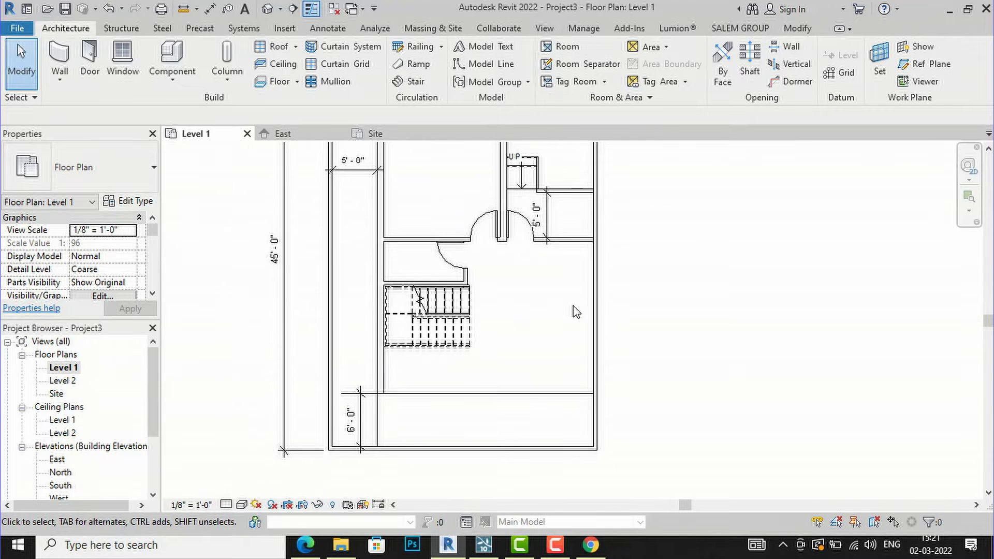
# - Check the open kitchen counter layout on the reference PDF plan and return to the Revit floor plan
pyautogui.click(450, 547)
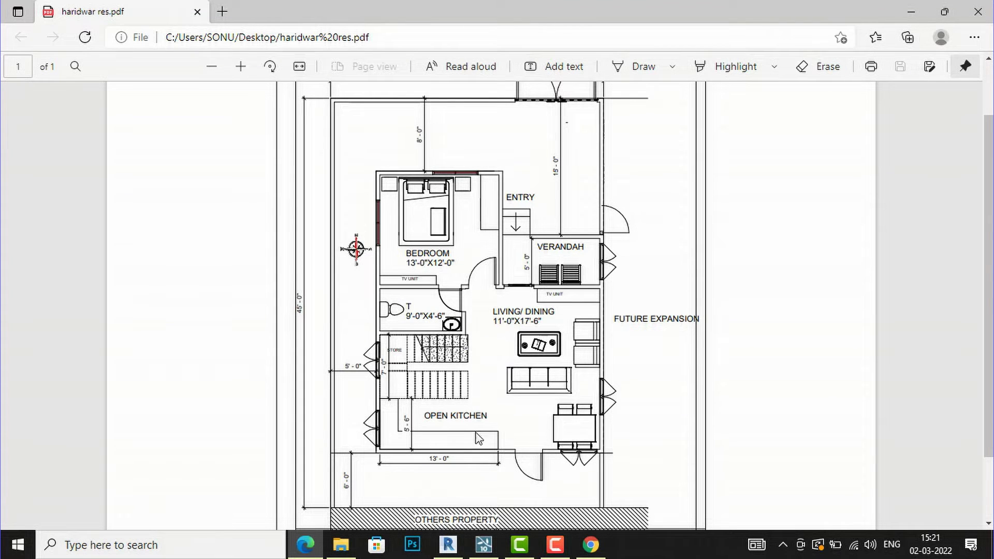
pyautogui.scroll(2, 494, 453)
pyautogui.scroll(-4, 478, 440)
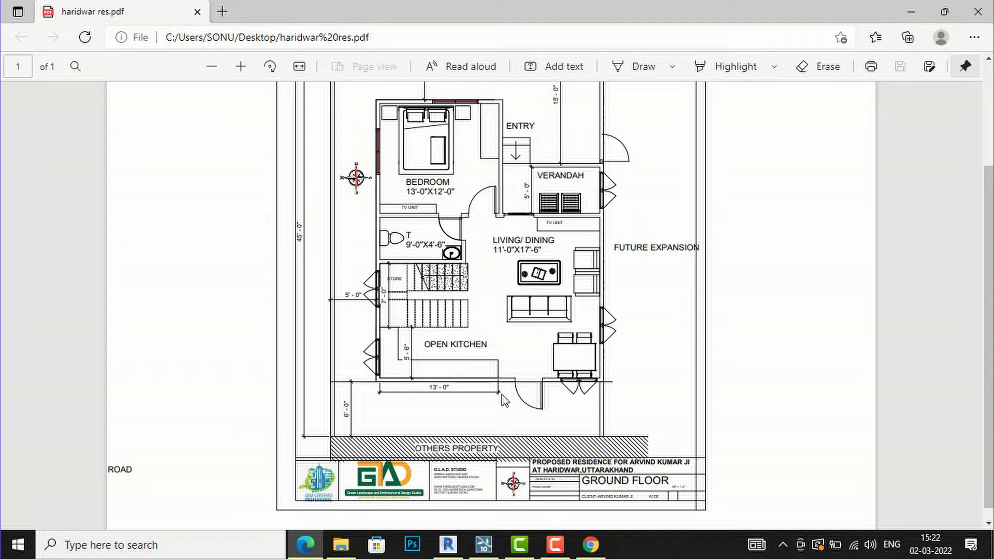
pyautogui.click(460, 552)
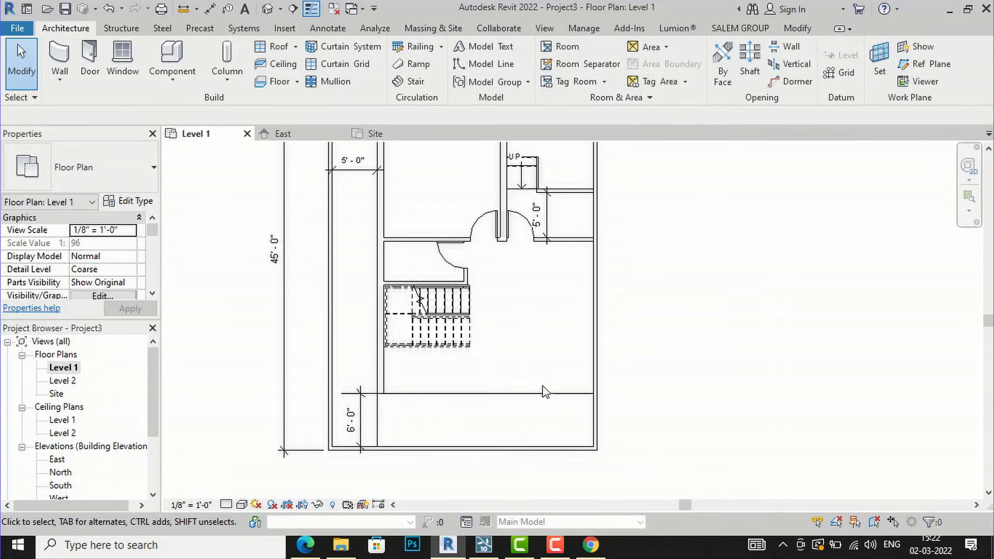
# - Start a new floor and duplicate the Generic - 12" type under the name kitchen slab
pyautogui.scroll(-3, 413, 422)
pyautogui.scroll(-2, 427, 481)
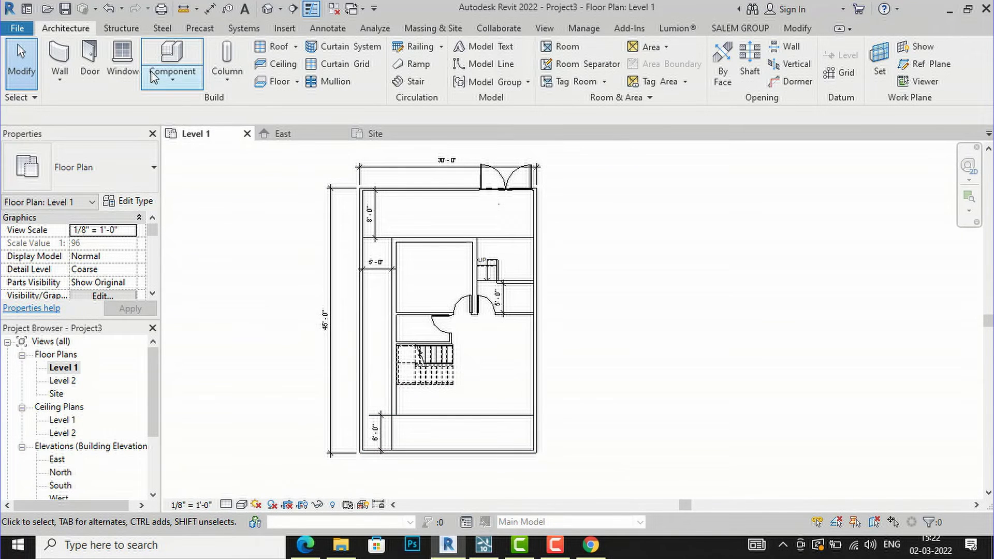
pyautogui.click(278, 83)
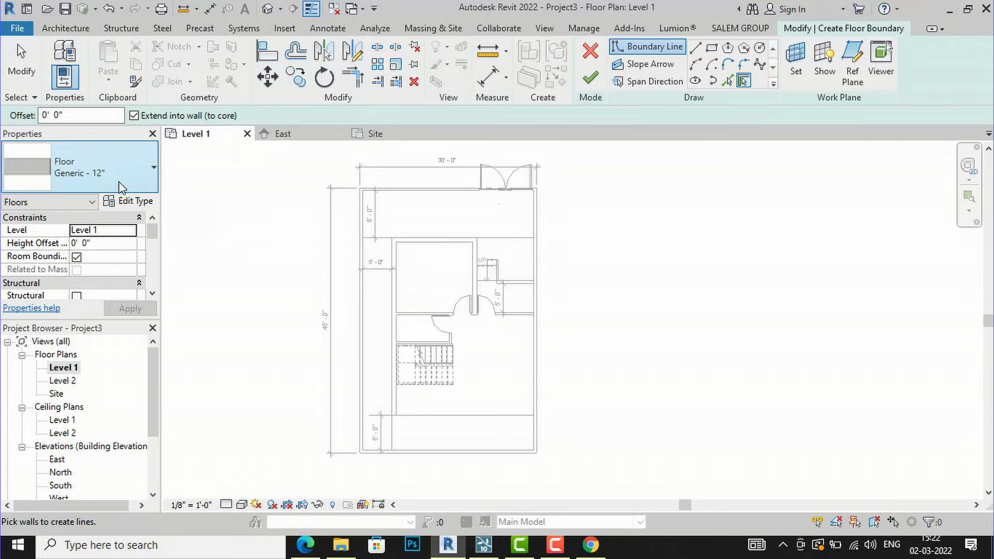
pyautogui.click(133, 201)
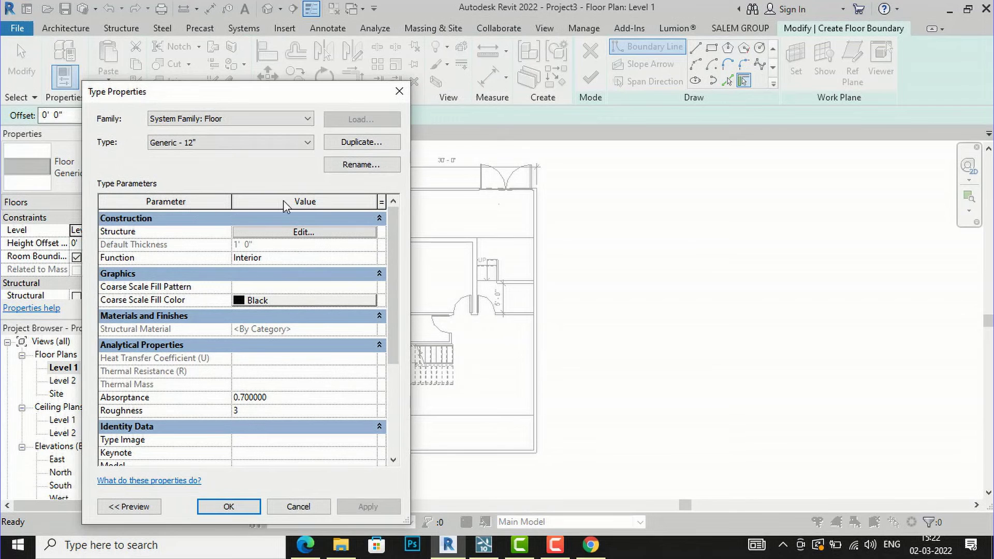
pyautogui.click(337, 142)
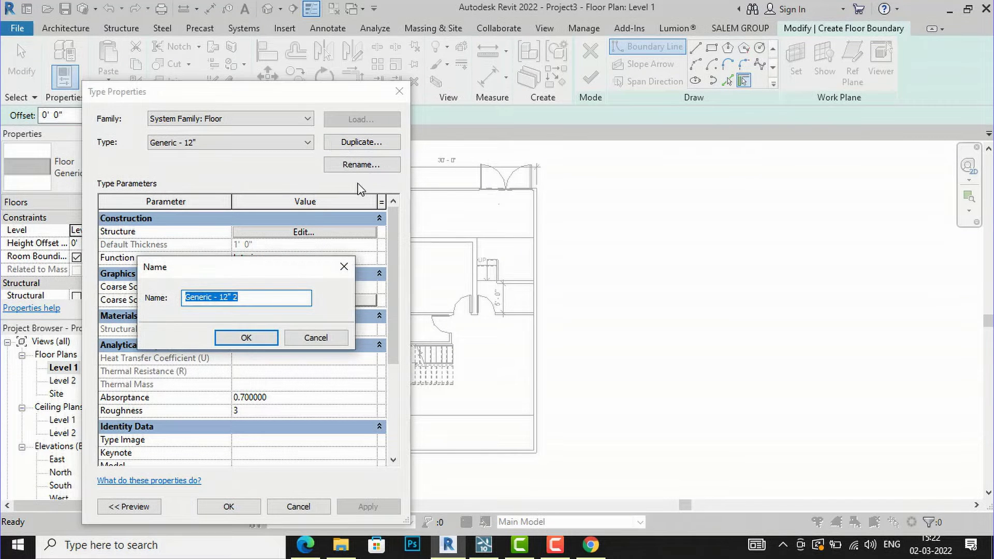
pyautogui.write('kitchen slab')
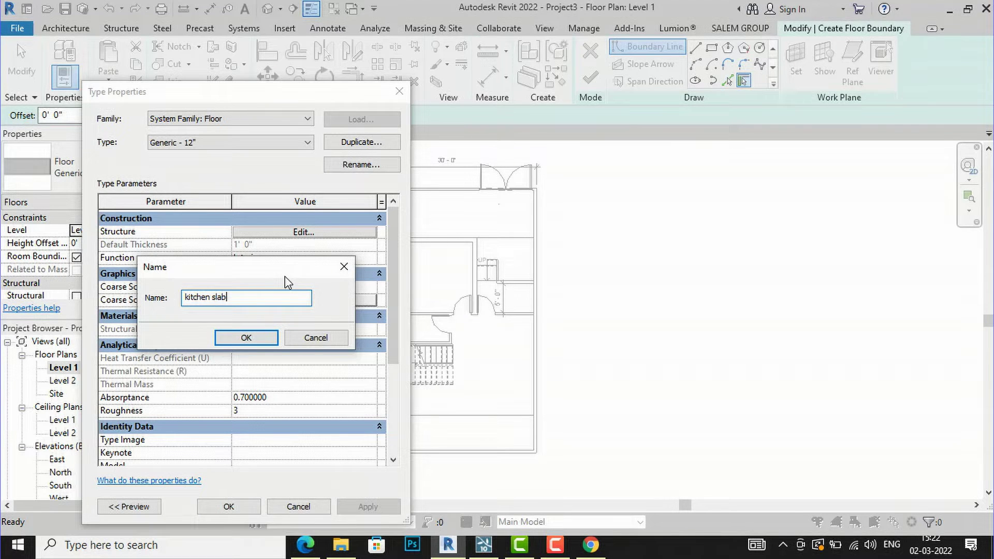
pyautogui.click(246, 337)
# - Set the structure layer thickness of the kitchen slab type to 4"
pyautogui.click(249, 235)
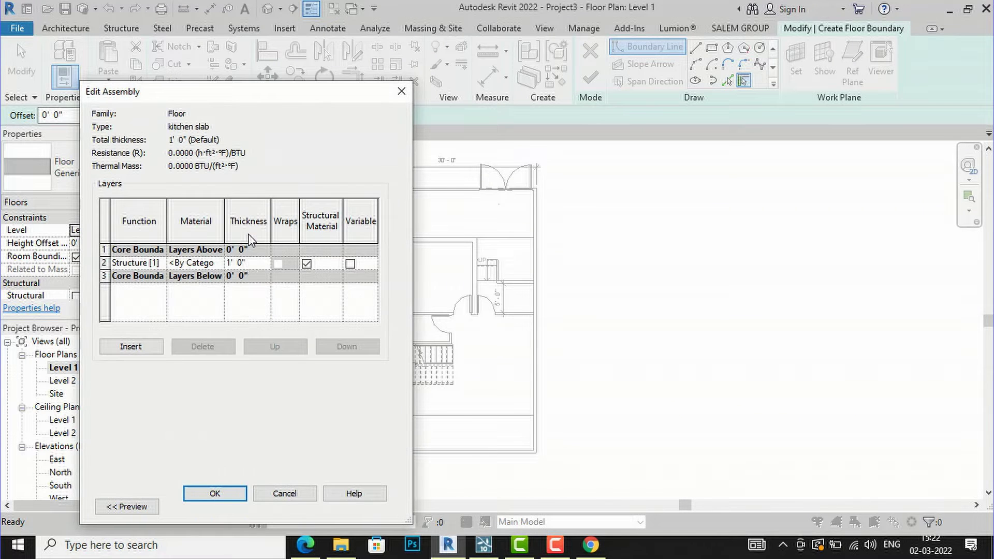
pyautogui.click(258, 267)
pyautogui.write('4')
pyautogui.press('Tab')
# - Create a new material for the kitchen slab's structure layer
pyautogui.click(217, 266)
pyautogui.click(219, 263)
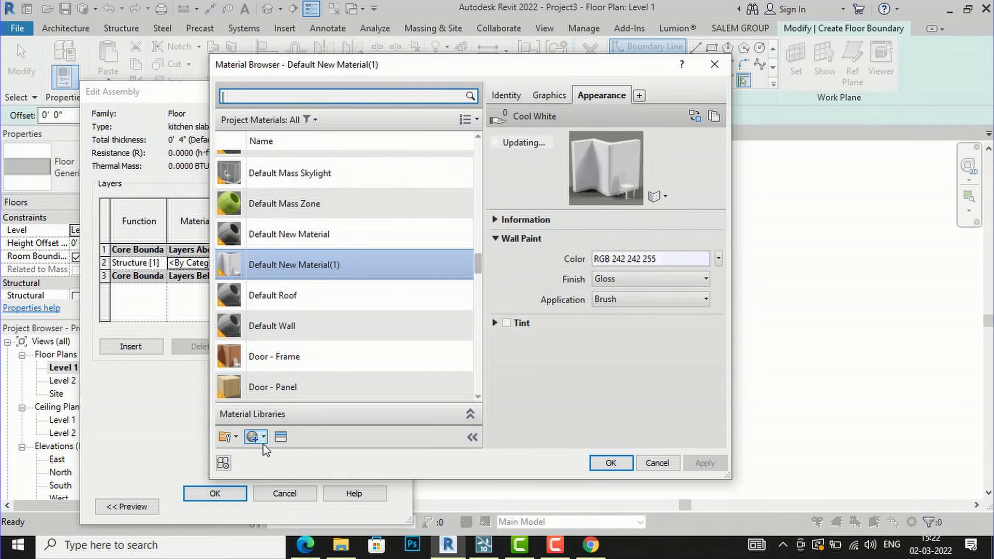
pyautogui.click(264, 438)
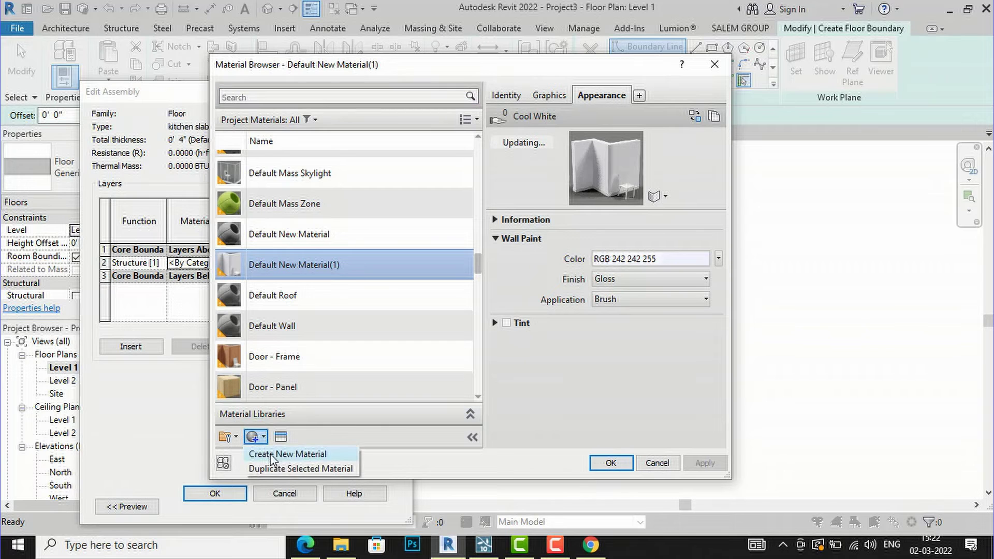
pyautogui.click(279, 454)
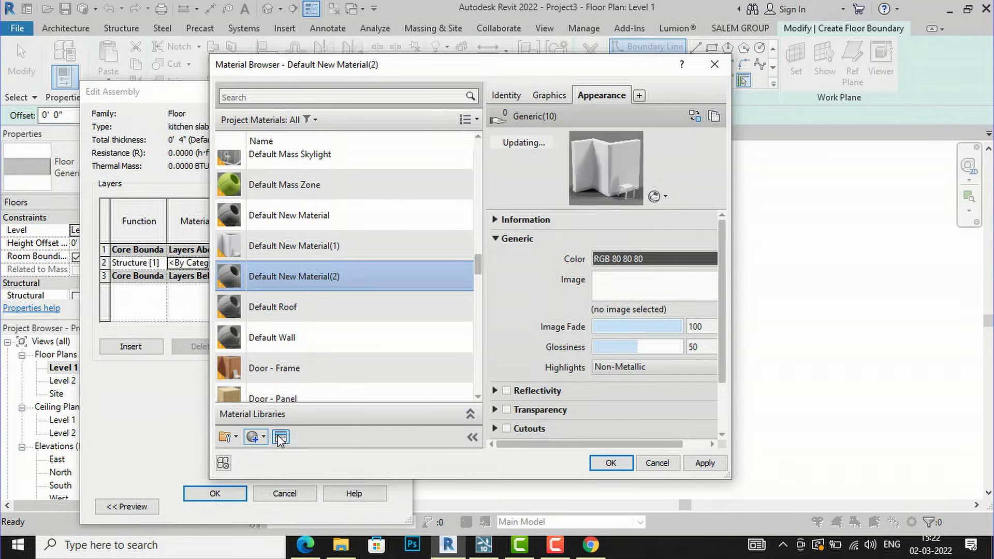
# - Search the appearance assets for granite, apply the Rough - Black stone to the new material, and confirm the kitchen slab type
pyautogui.click(280, 437)
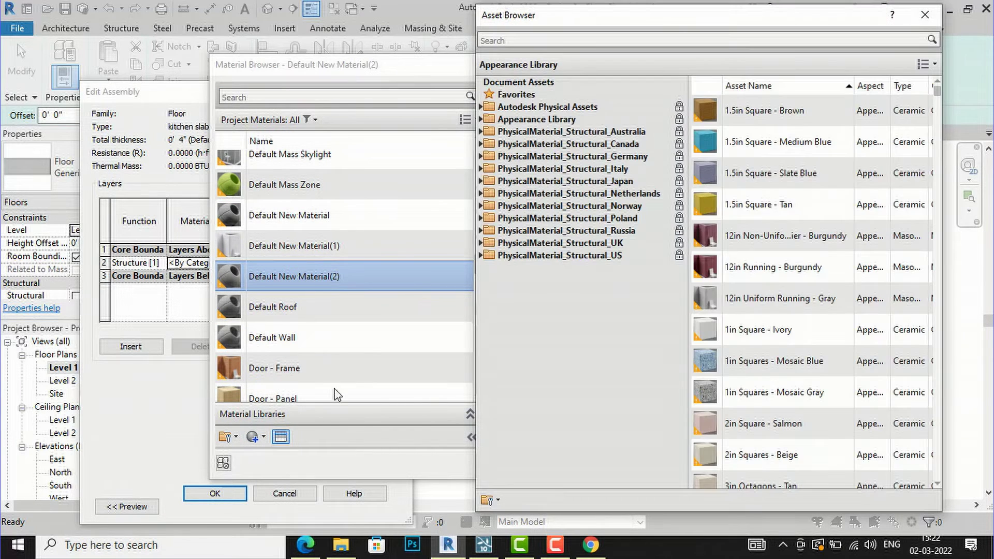
pyautogui.click(612, 40)
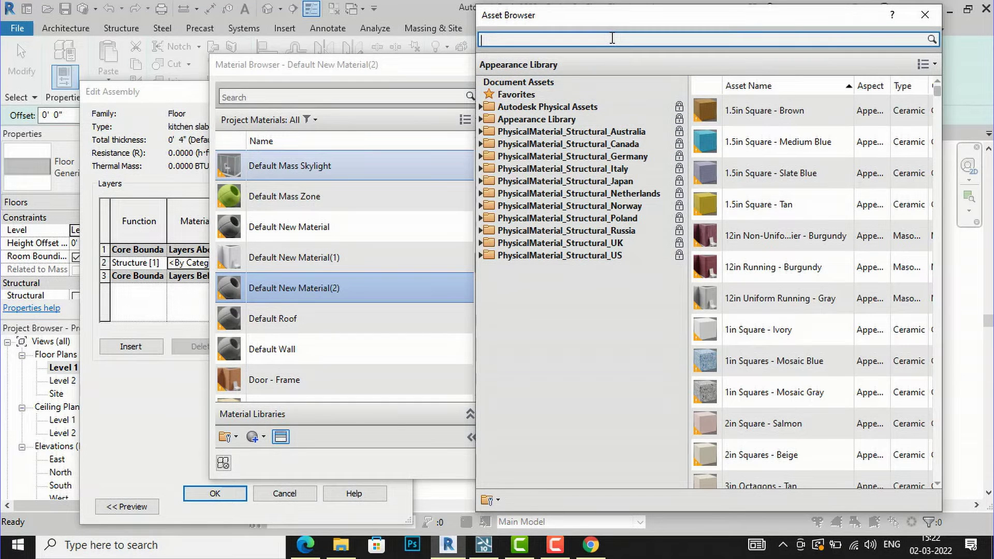
pyautogui.write('granite')
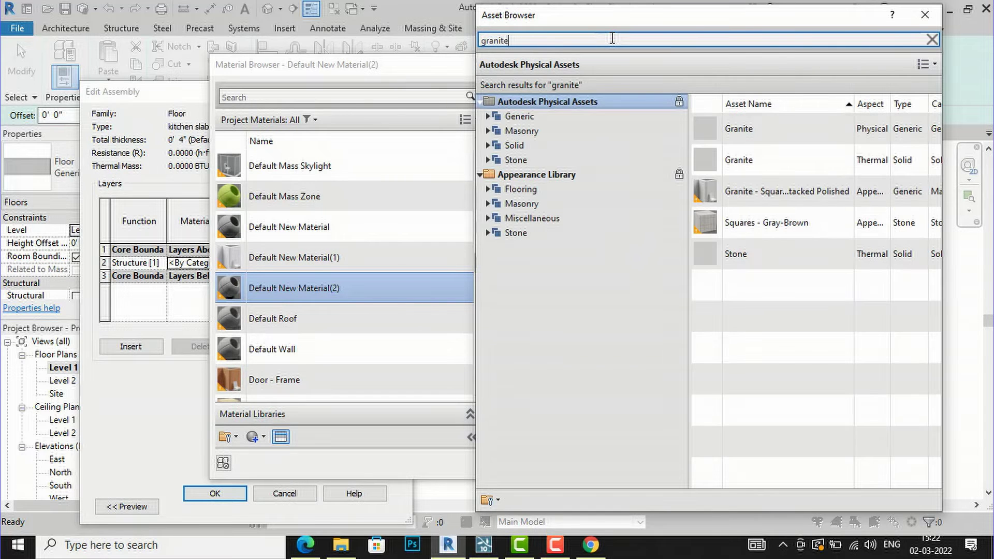
pyautogui.click(532, 239)
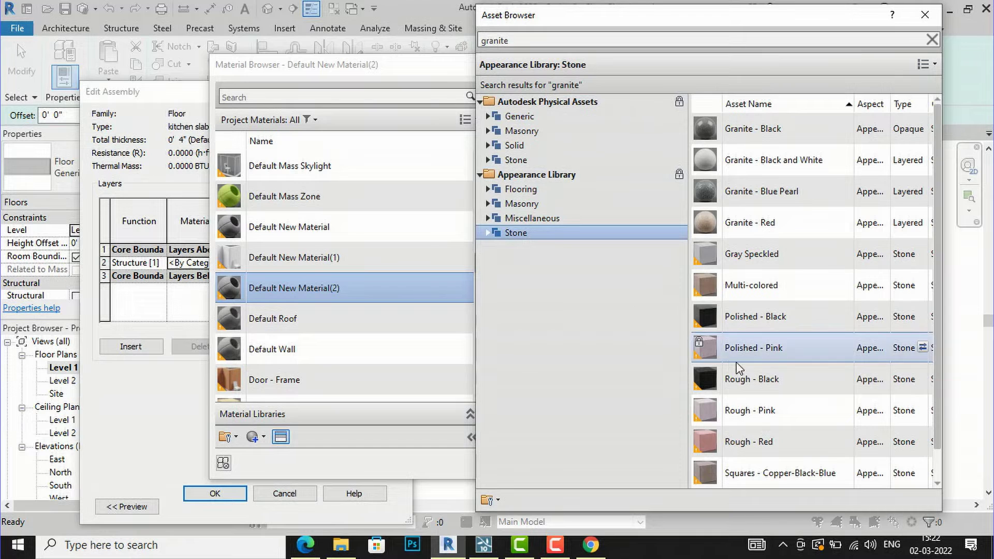
pyautogui.doubleClick(773, 392)
pyautogui.click(925, 14)
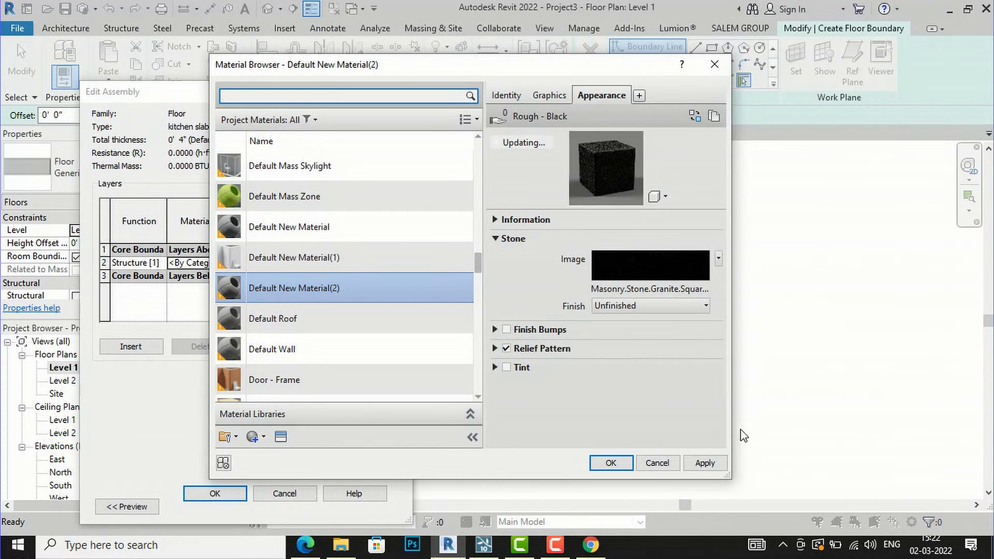
pyautogui.click(607, 462)
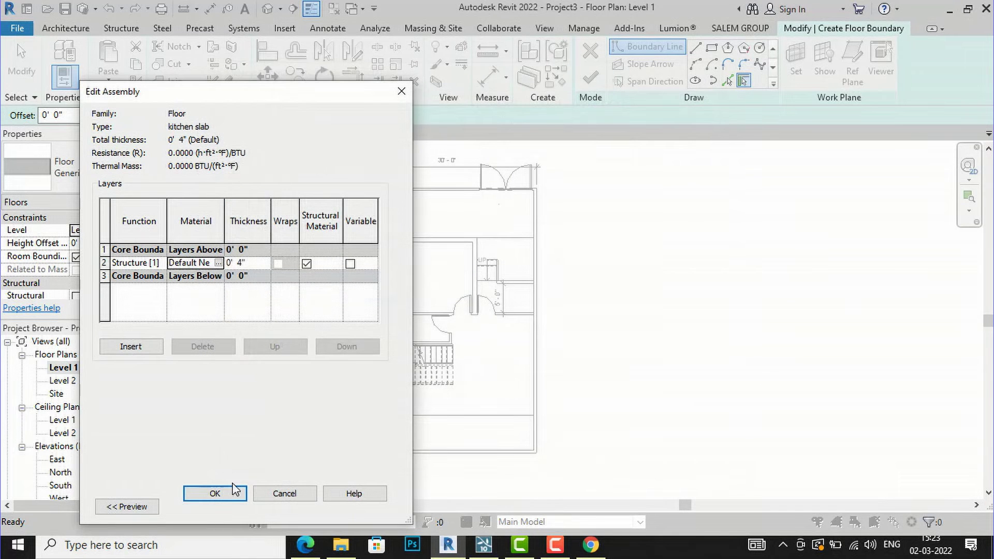
pyautogui.click(224, 495)
pyautogui.click(229, 508)
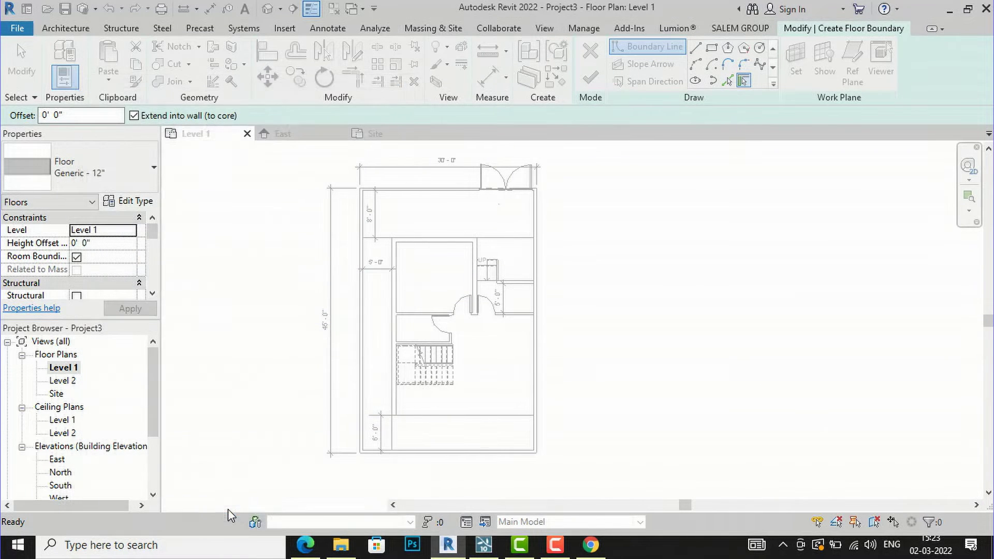
# - Set the kitchen slab's height offset from Level 1 to 2' 9"
pyautogui.scroll(2, 445, 437)
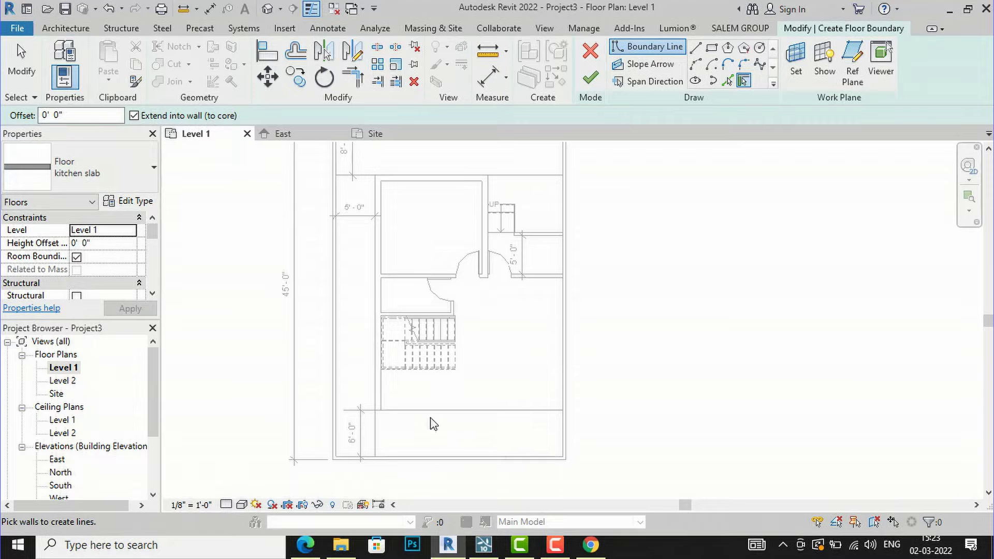
pyautogui.click(105, 246)
pyautogui.write("2'9")
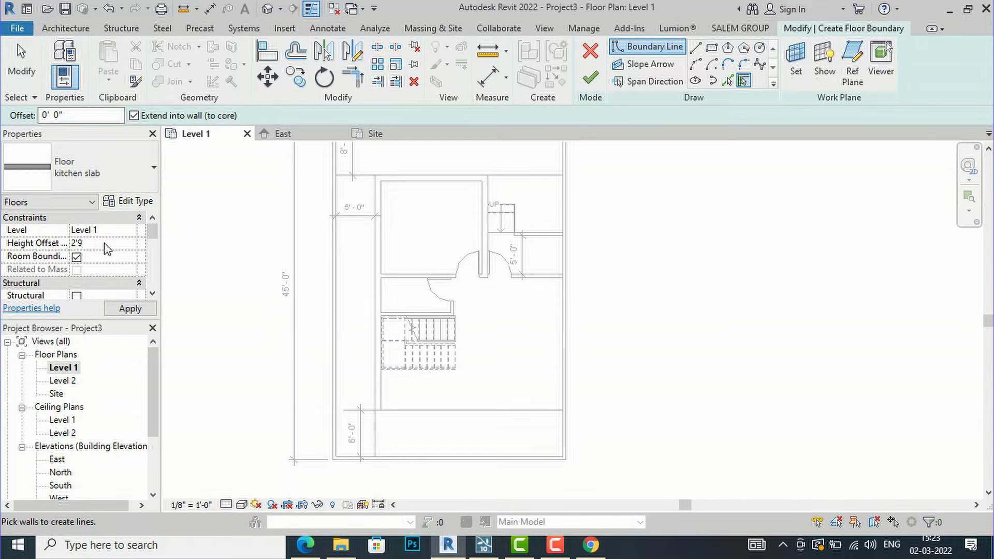
pyautogui.click(127, 311)
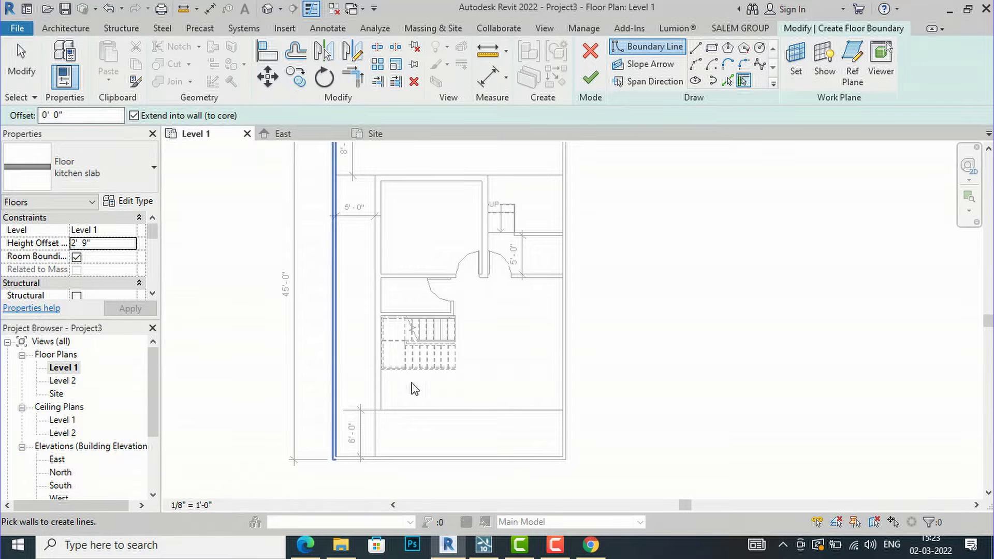
# - Sketch the kitchen slab's outer boundary edges with lines: about 5'-2" along the side wall below the stairs and 13' along the rear line
pyautogui.scroll(1, 449, 459)
pyautogui.scroll(1, 450, 458)
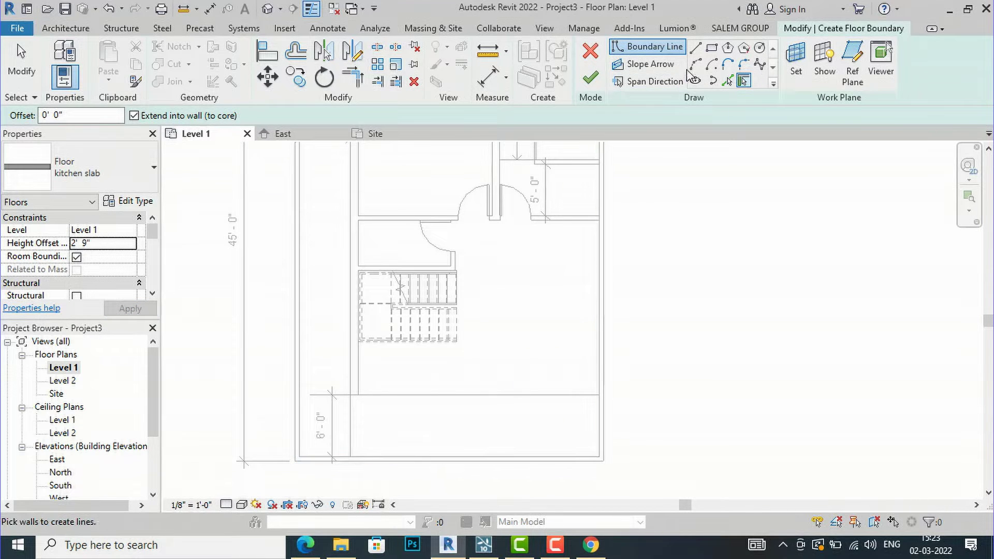
pyautogui.click(697, 48)
pyautogui.scroll(2, 434, 386)
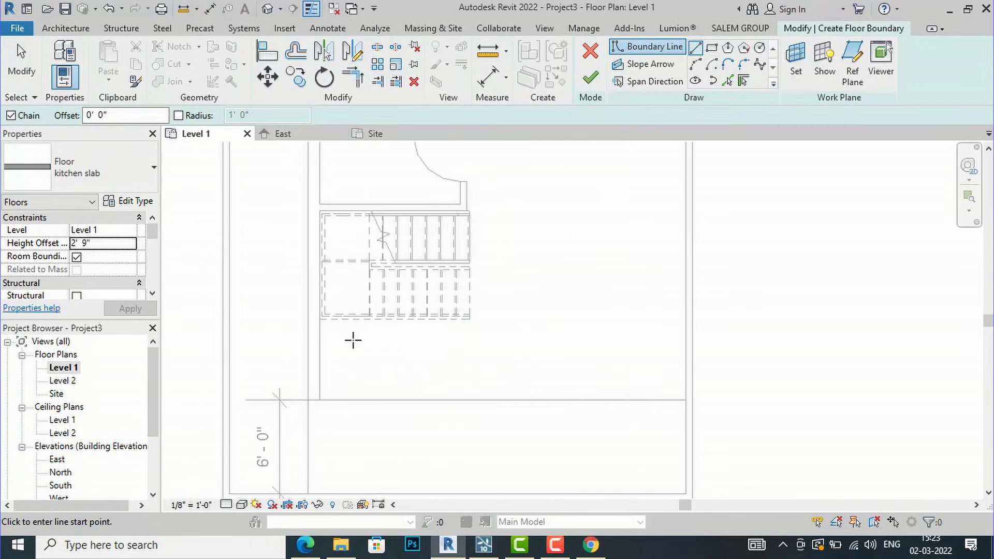
pyautogui.click(322, 326)
pyautogui.scroll(2, 321, 326)
pyautogui.scroll(1, 321, 325)
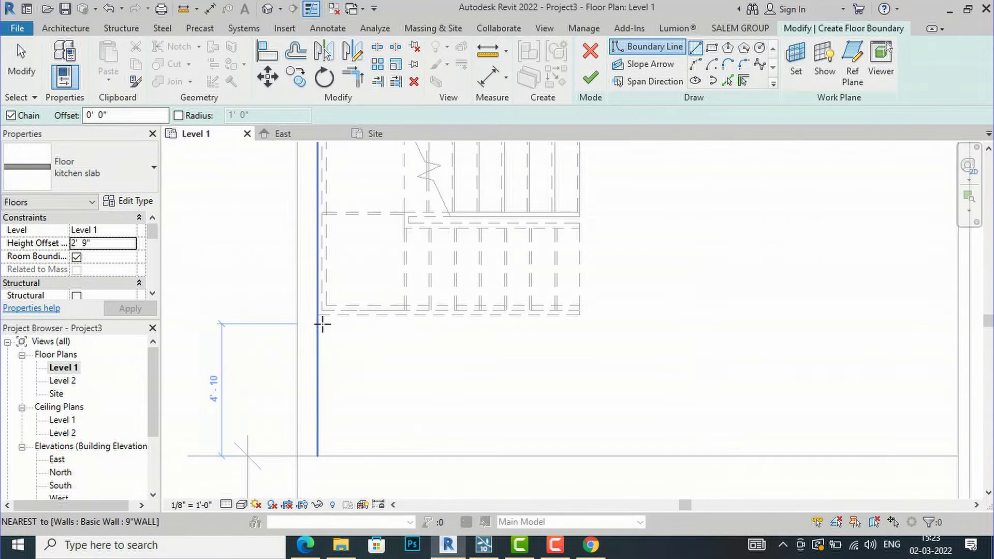
pyautogui.click(318, 314)
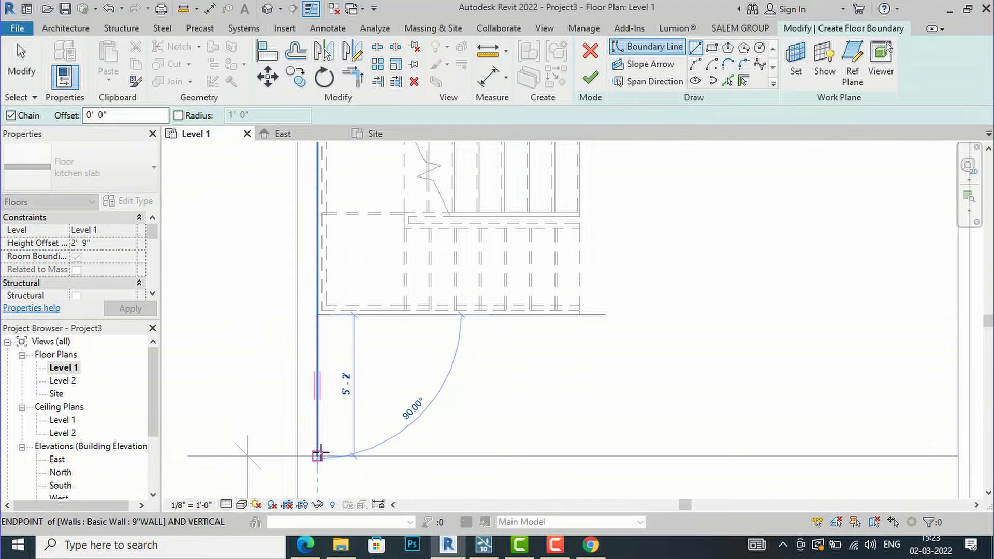
pyautogui.click(318, 455)
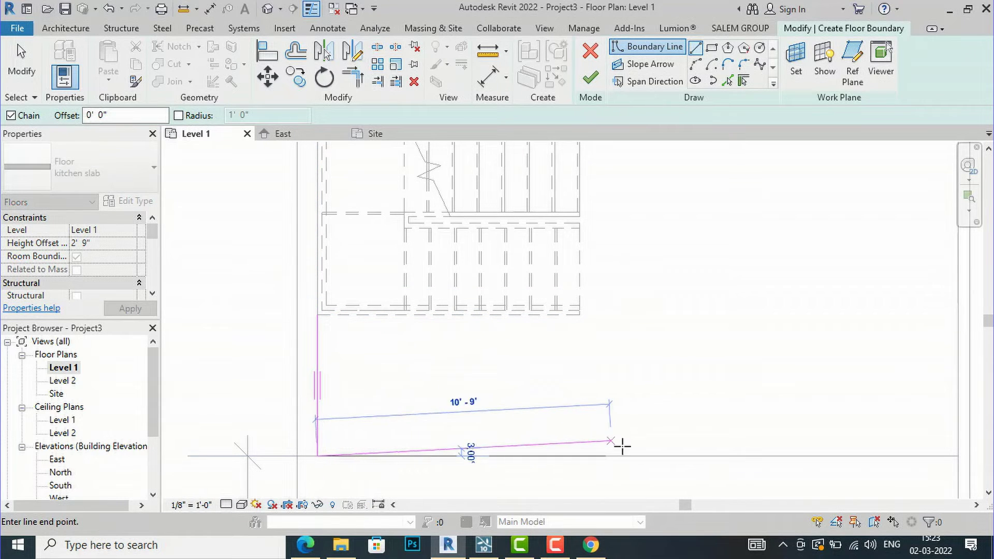
pyautogui.write('1')
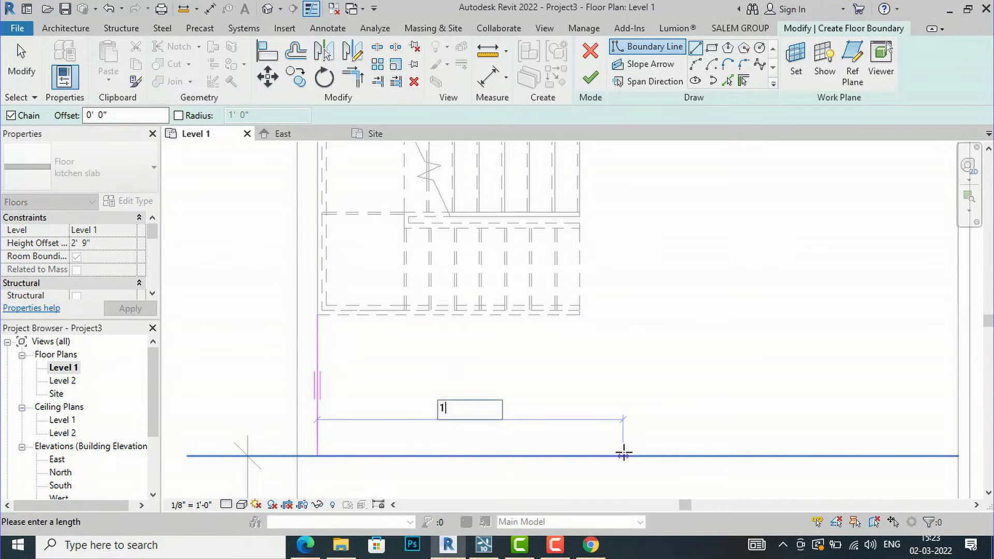
pyautogui.write('3')
pyautogui.press('Return')
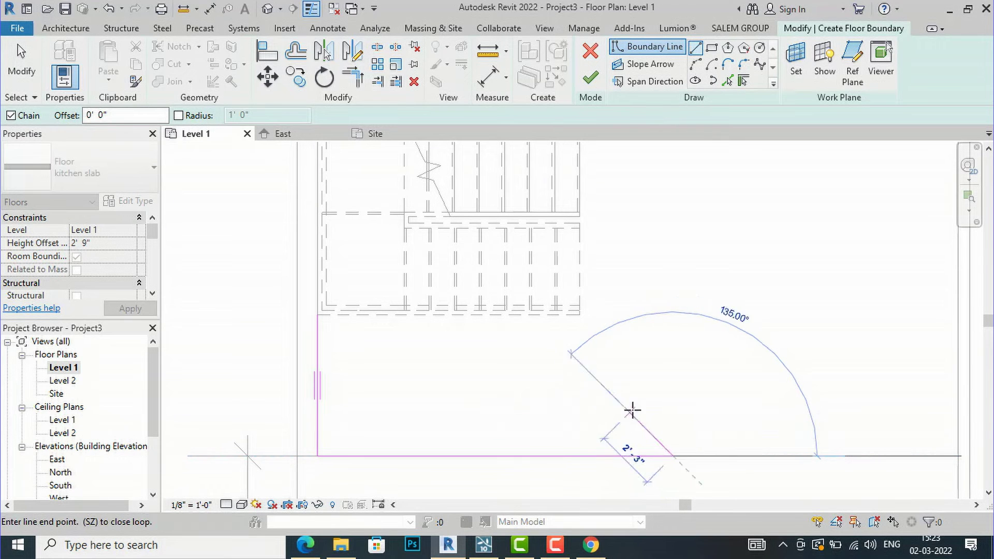
# - Draw the slab's short end edge and a front edge about 11'-4" long back towards the side wall, parallel to the 13' line
pyautogui.click(679, 401)
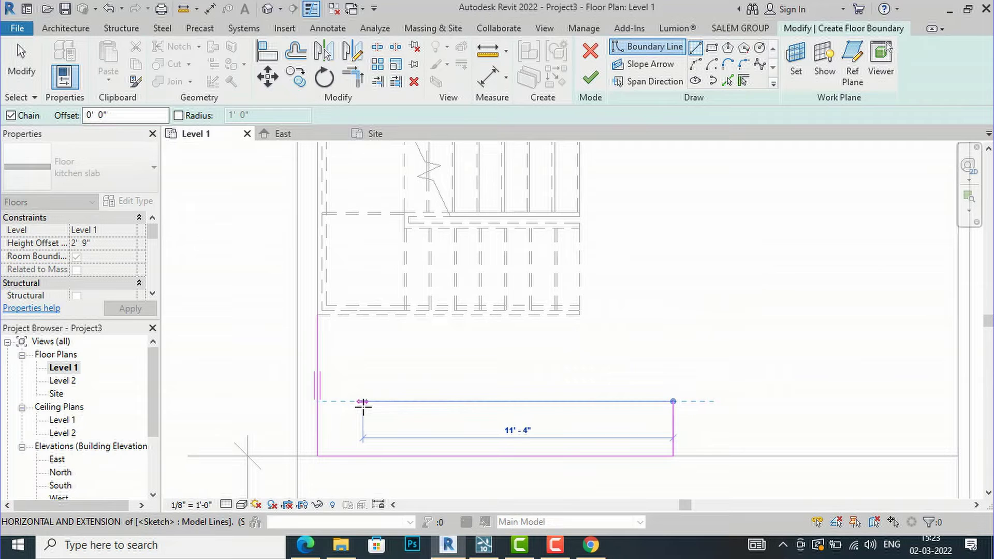
pyautogui.click(362, 407)
pyautogui.press('Escape')
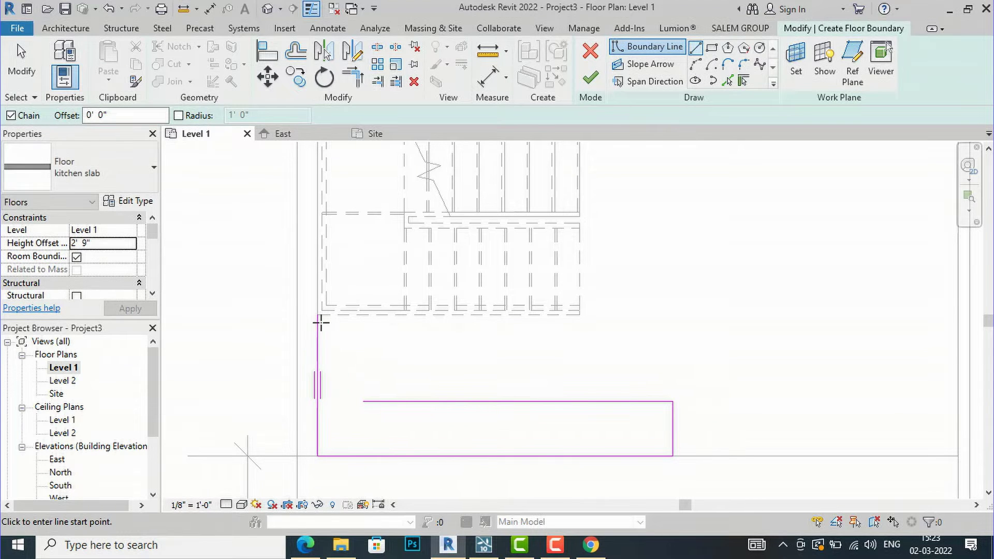
# - Draw the slab's upper edge about 2' long from the side wall beside the stairs, and an inner edge straight down to the front edge
pyautogui.click(319, 318)
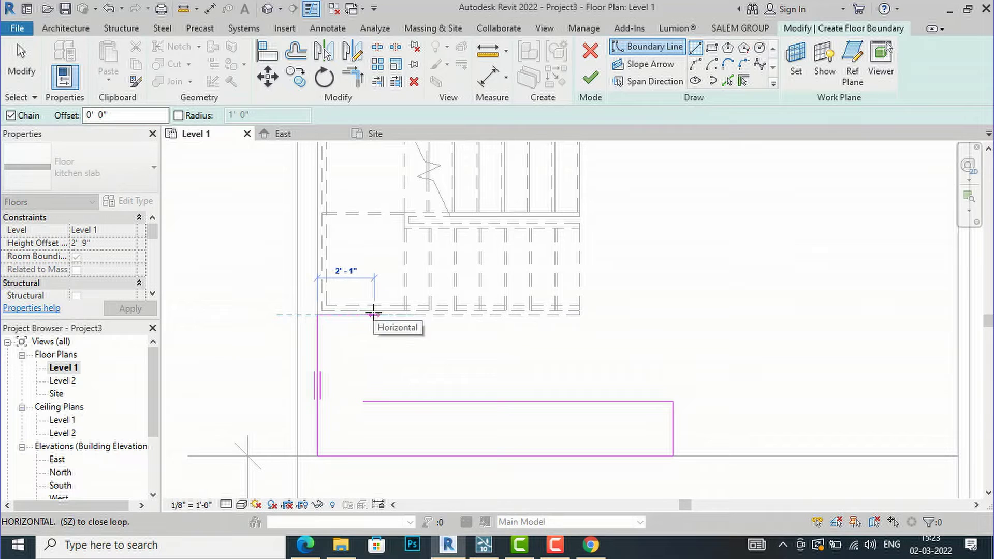
pyautogui.click(371, 314)
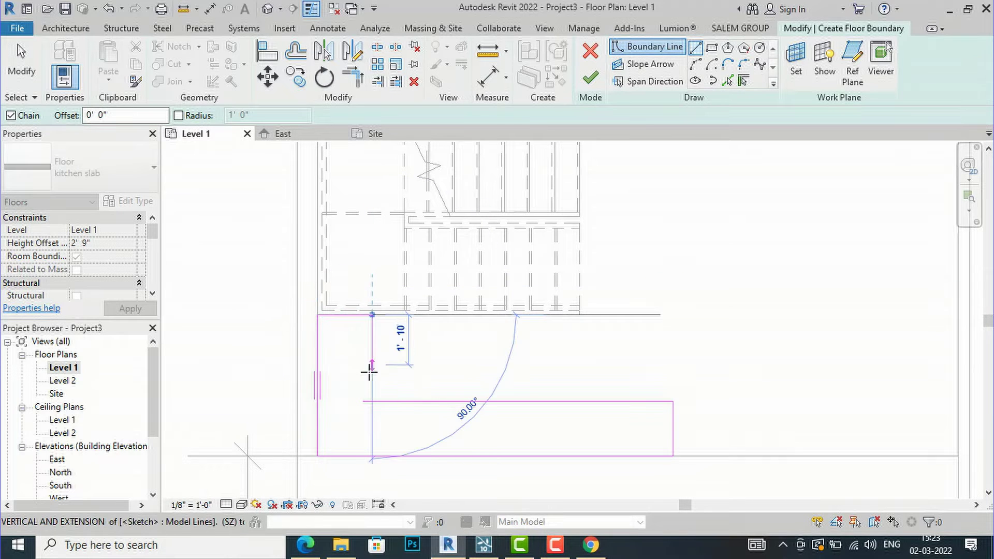
pyautogui.click(372, 401)
pyautogui.press('Escape')
pyautogui.press('Escape')
pyautogui.scroll(2, 370, 418)
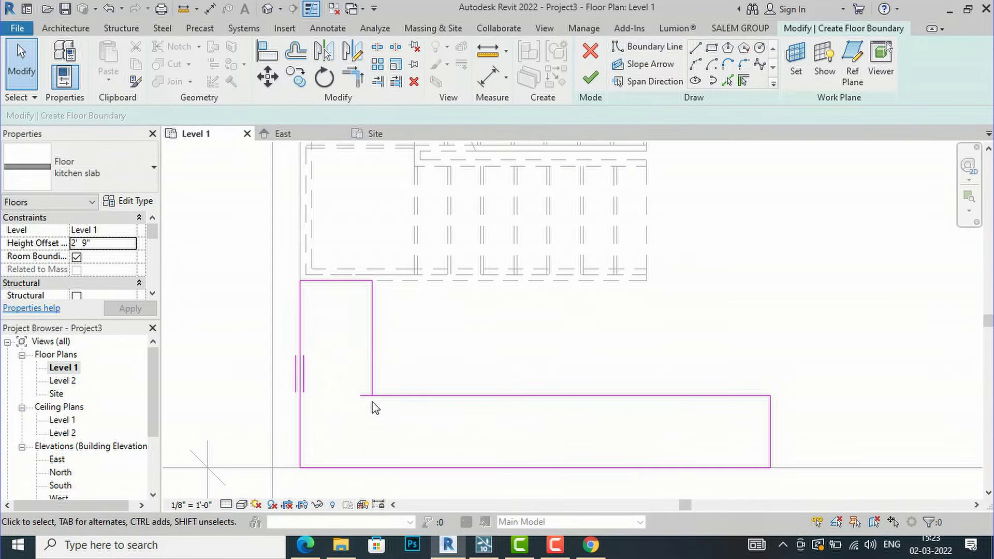
# - Trim the two inner edges of the L-shaped boundary to a clean corner and finish the kitchen slab sketch
pyautogui.click(353, 78)
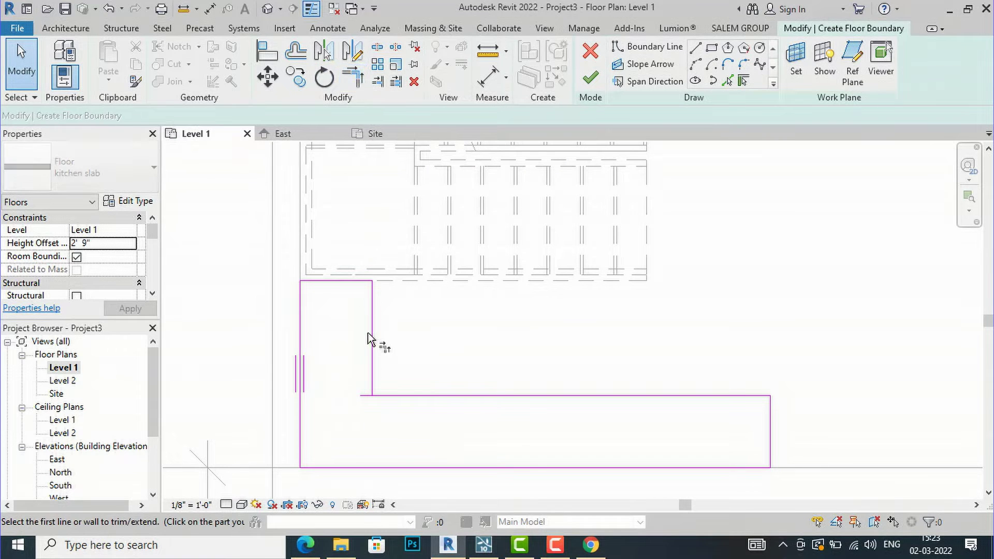
pyautogui.click(372, 362)
pyautogui.click(389, 396)
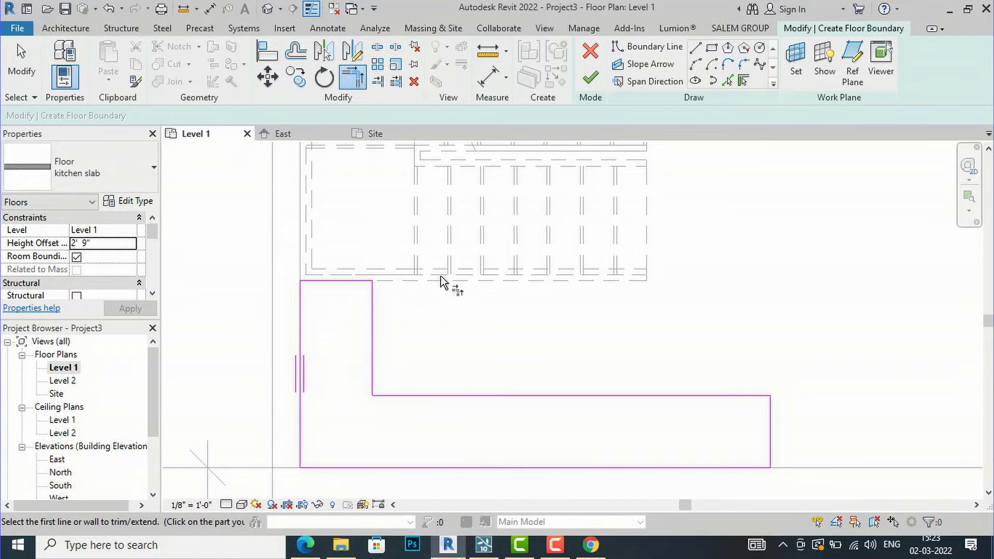
pyautogui.scroll(-3, 363, 398)
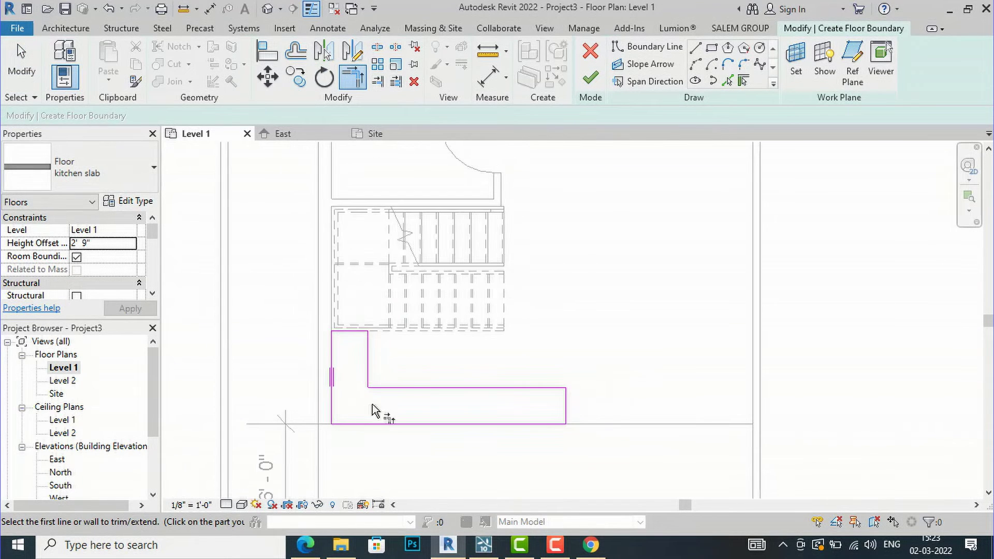
pyautogui.click(591, 79)
pyautogui.click(499, 344)
pyautogui.scroll(-3, 345, 394)
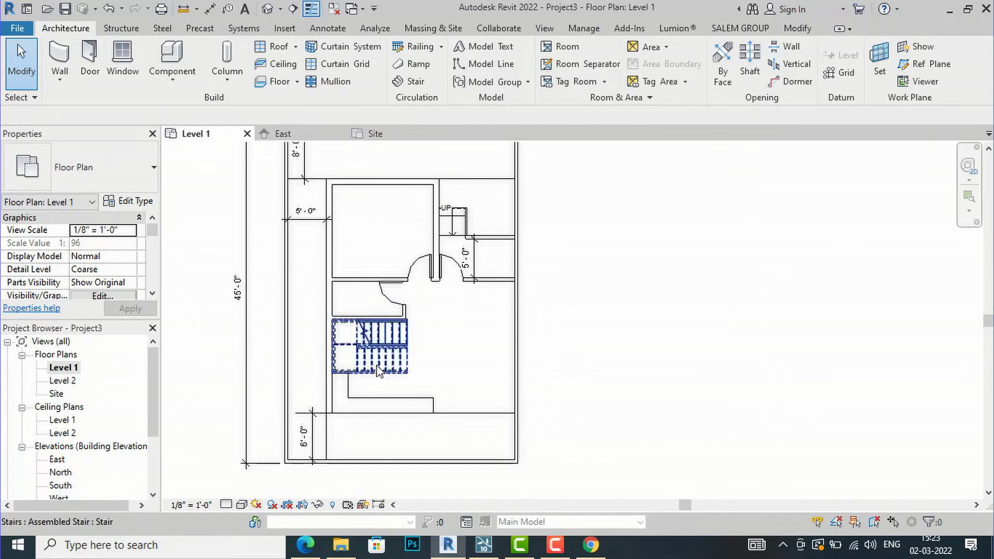
pyautogui.scroll(1, 419, 409)
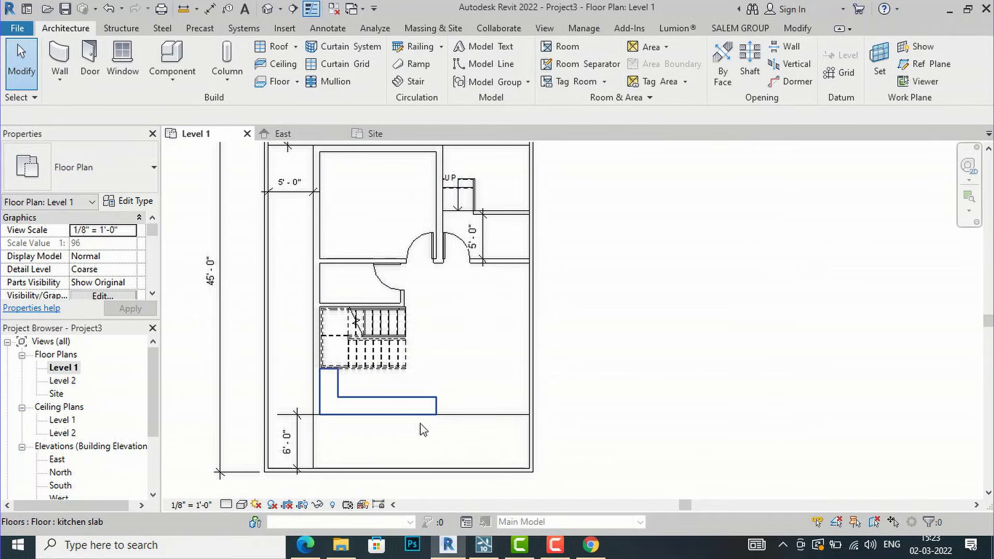
# - Consult the ground floor plan in haridwar res.pdf, return to Revit, and start a new wall with the 9"WALL type
pyautogui.click(309, 552)
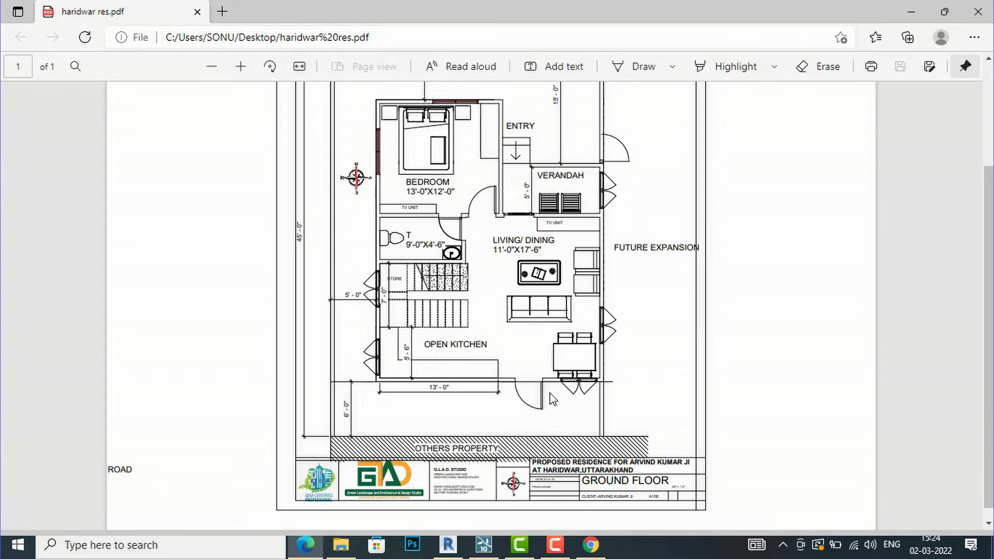
pyautogui.click(449, 544)
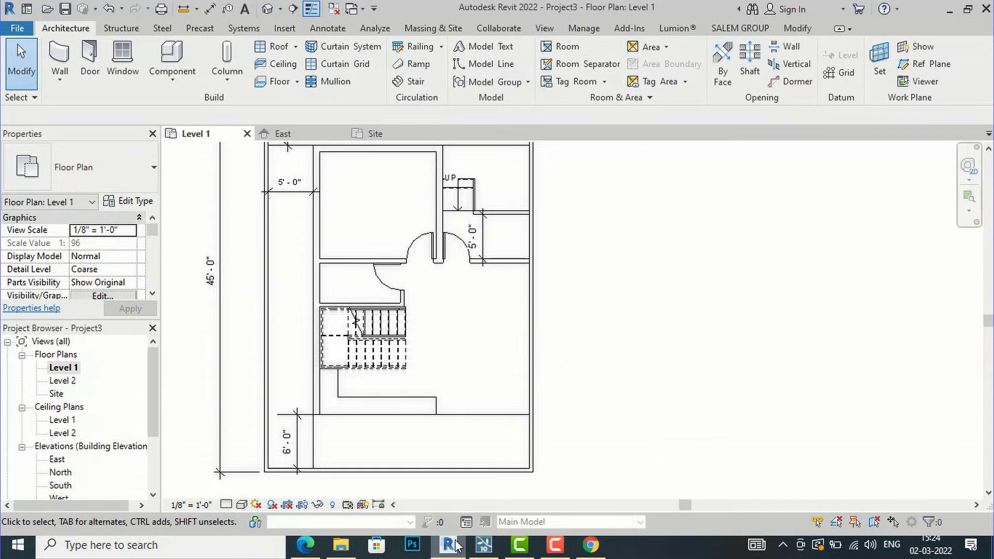
pyautogui.click(450, 545)
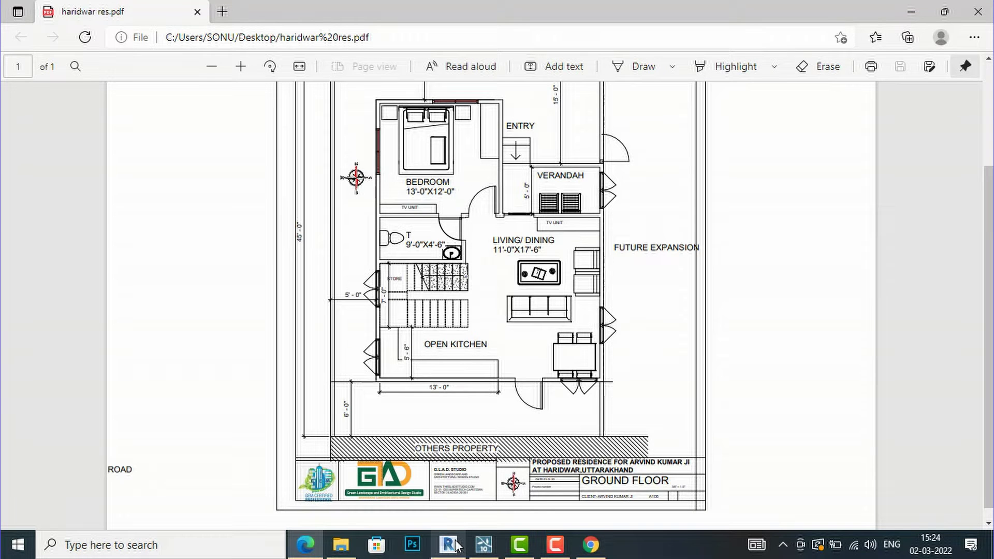
pyautogui.click(455, 543)
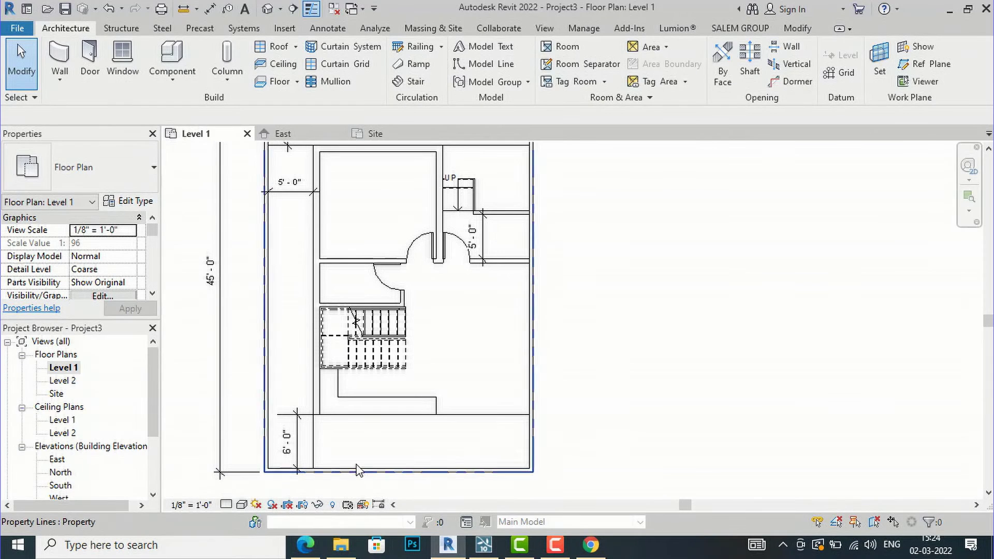
pyautogui.scroll(3, 353, 417)
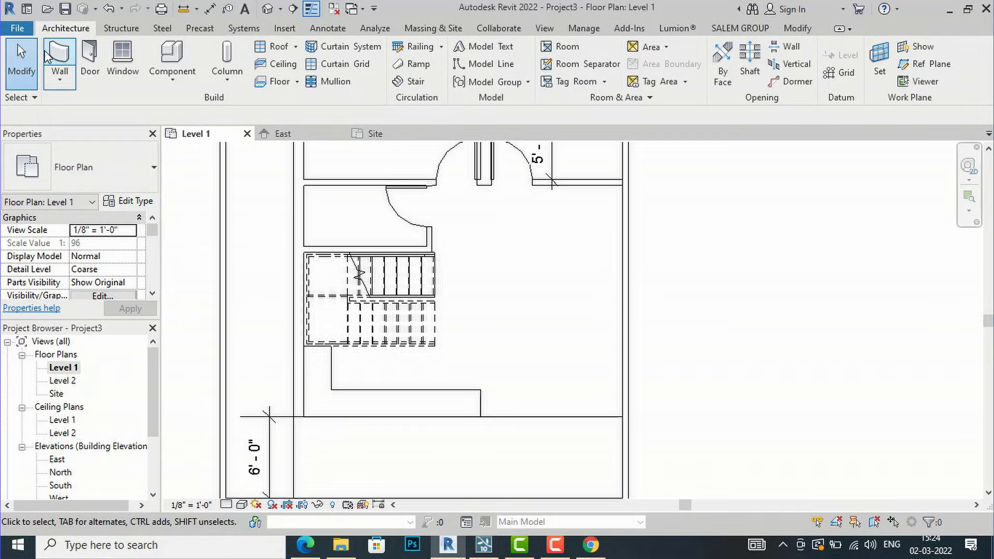
pyautogui.click(60, 59)
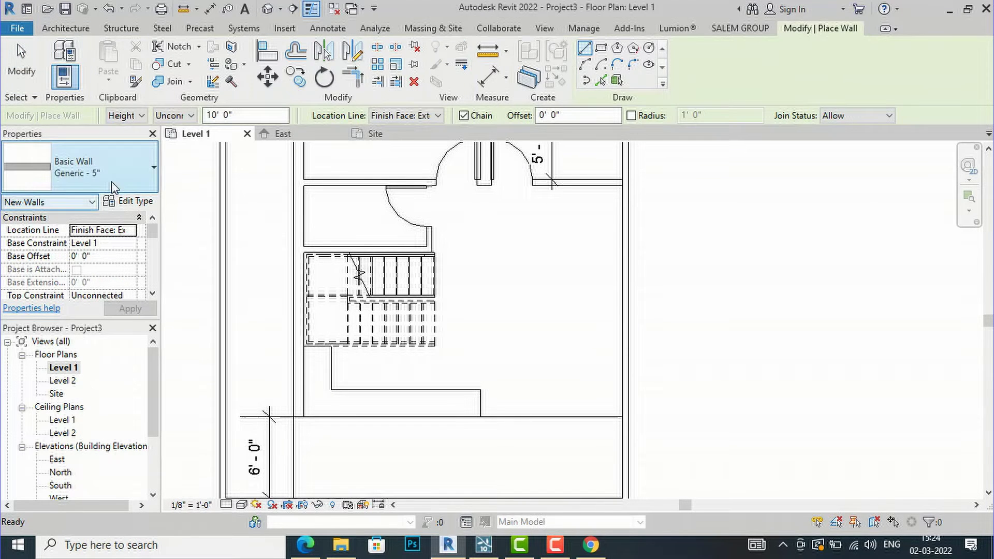
pyautogui.click(118, 181)
pyautogui.scroll(5, 113, 281)
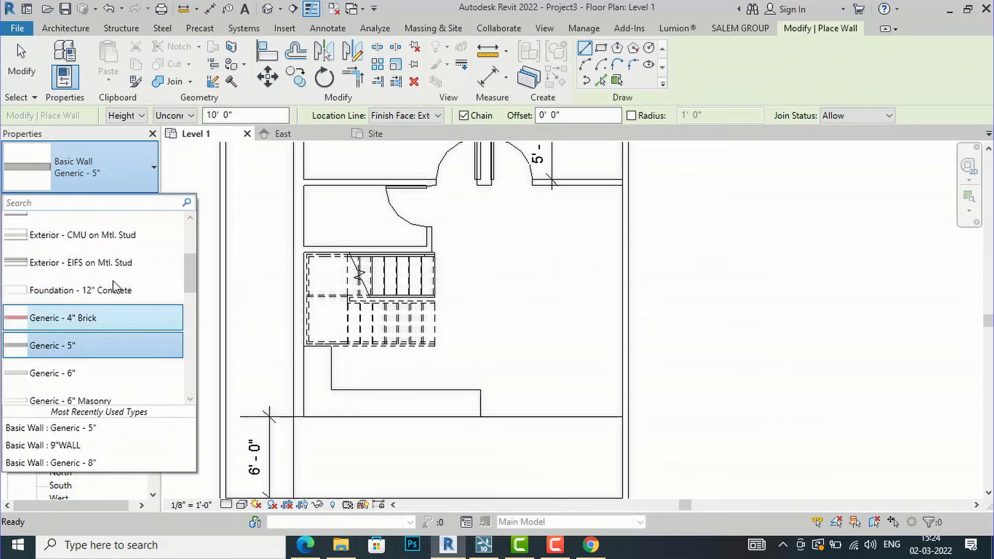
pyautogui.click(84, 245)
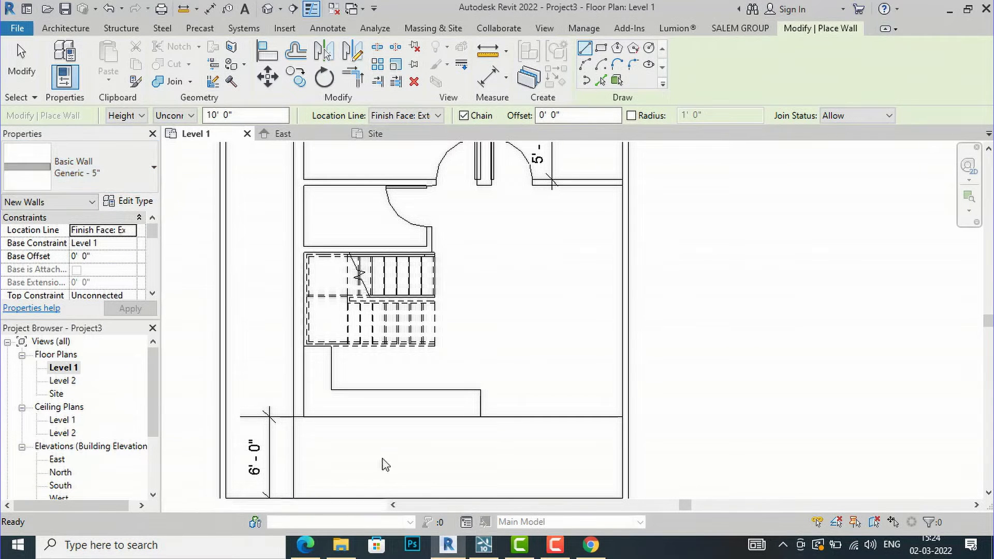
pyautogui.click(298, 416)
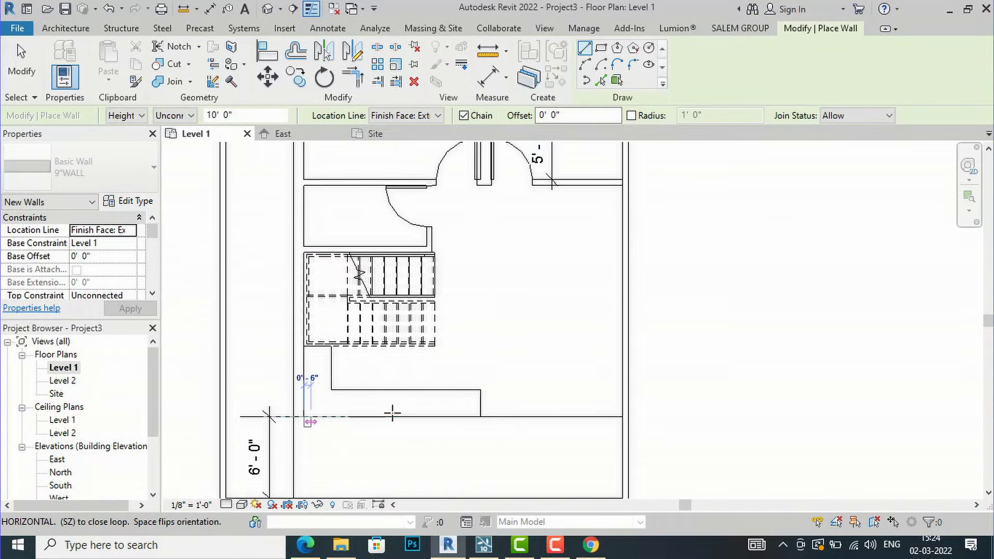
pyautogui.press('Escape')
pyautogui.press('Escape')
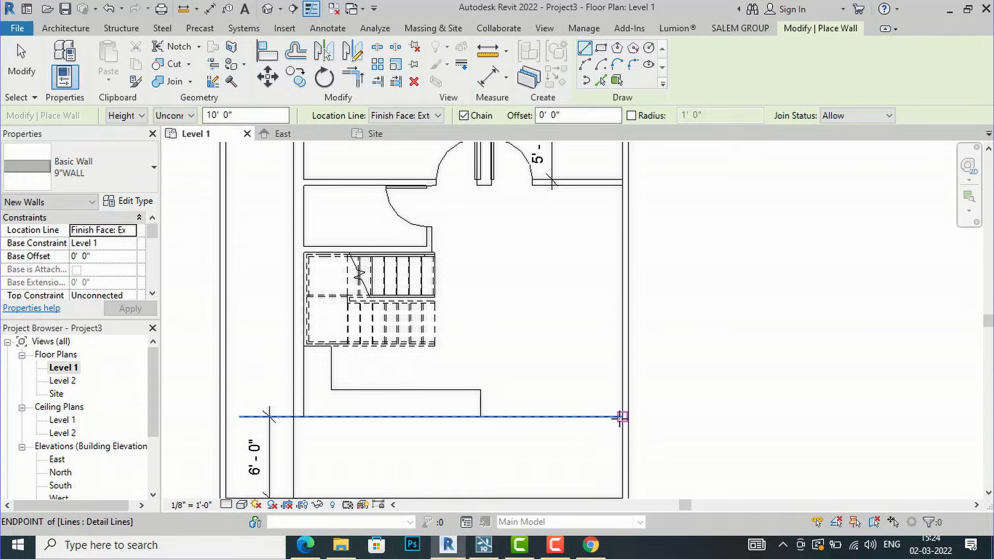
# - Draw a 9" wall about 23'-5" long along the rear line, from the far boundary to the kitchen slab's outer corner
pyautogui.click(624, 417)
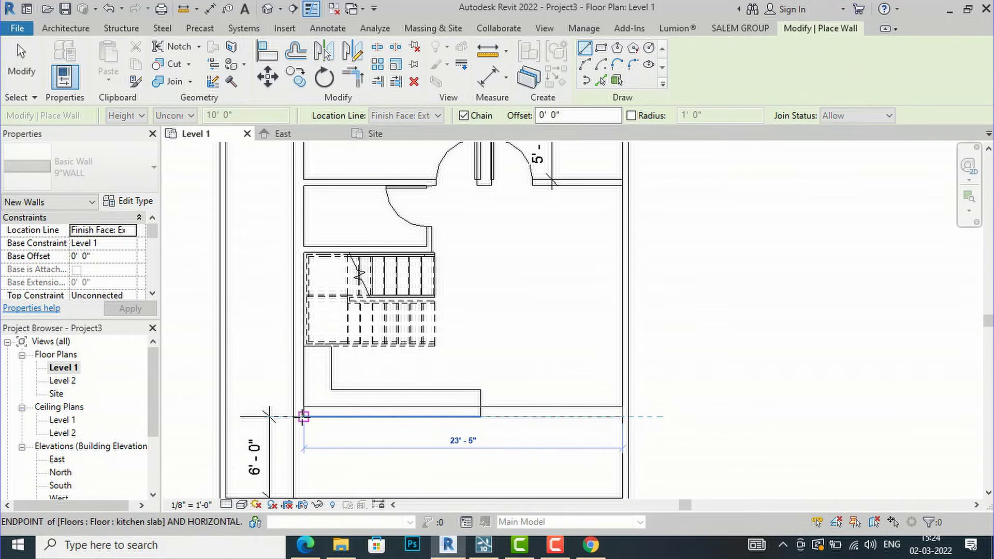
pyautogui.click(304, 416)
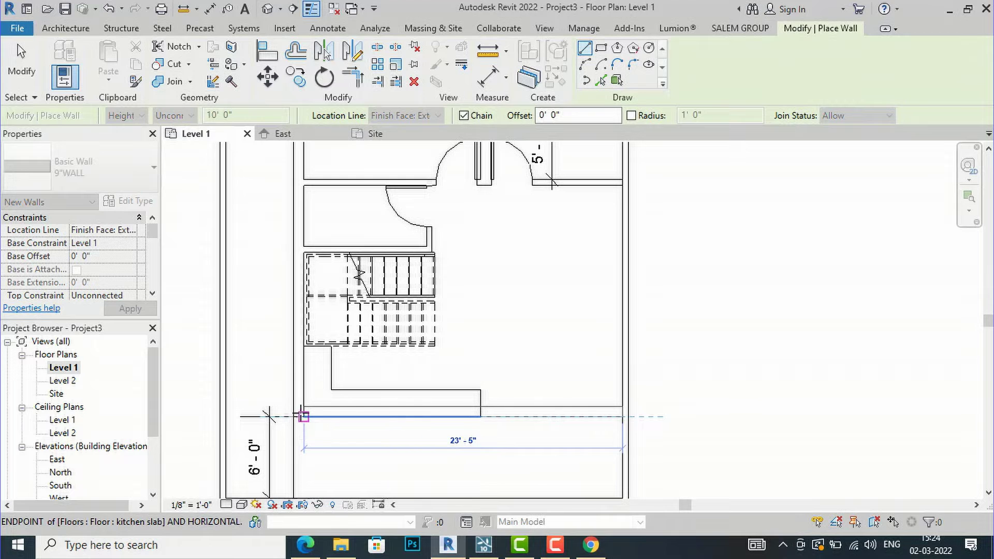
pyautogui.press('Escape')
pyautogui.press('Escape')
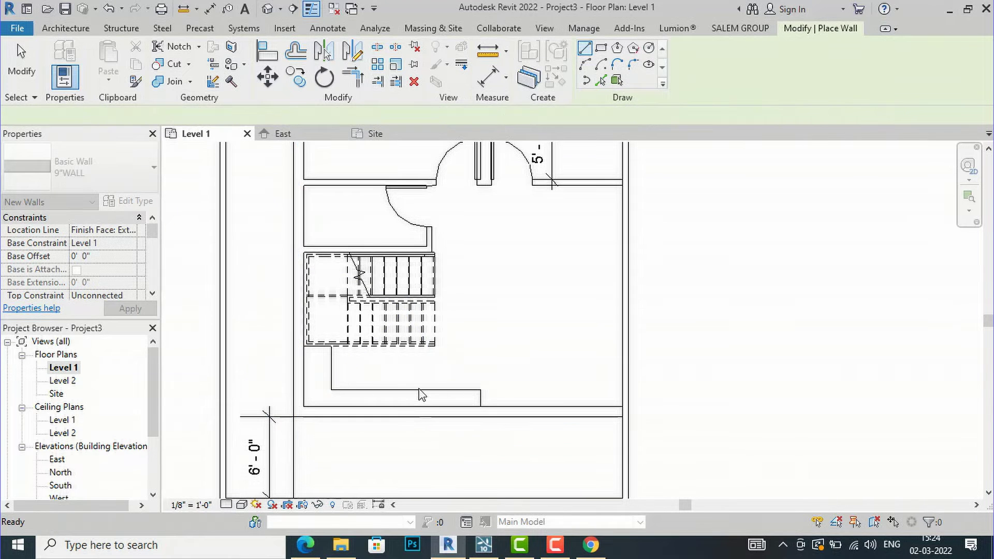
pyautogui.scroll(3, 434, 393)
pyautogui.click(434, 395)
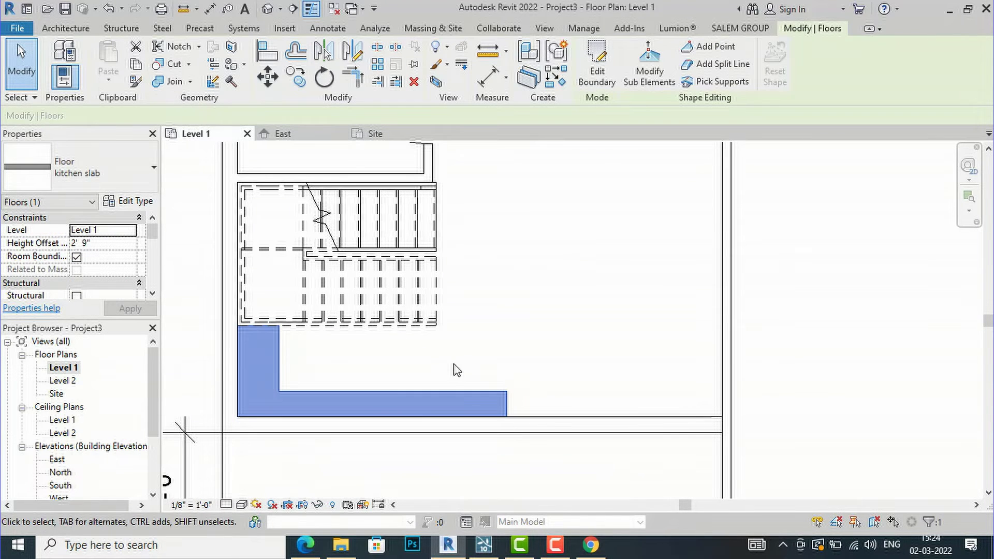
pyautogui.press('m')
pyautogui.press('v')
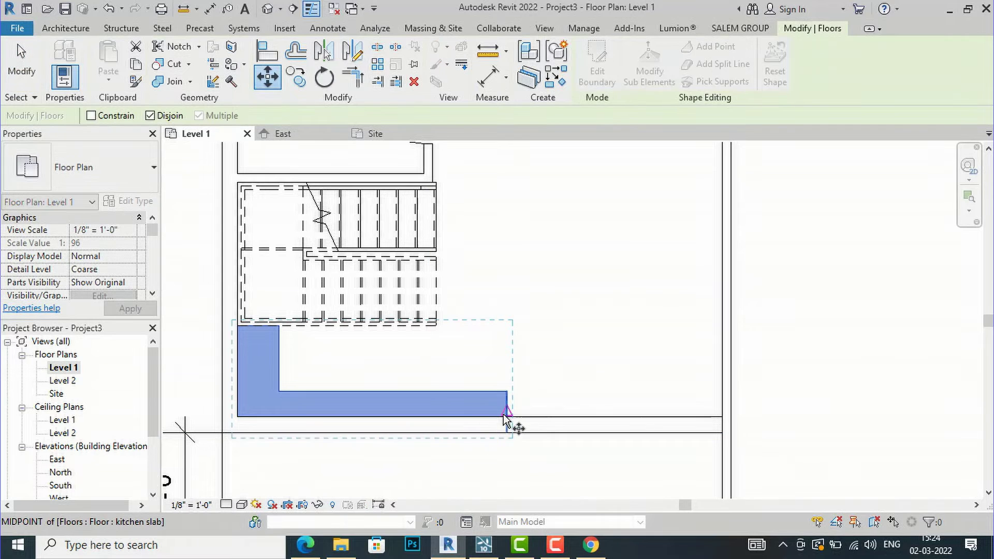
pyautogui.click(509, 414)
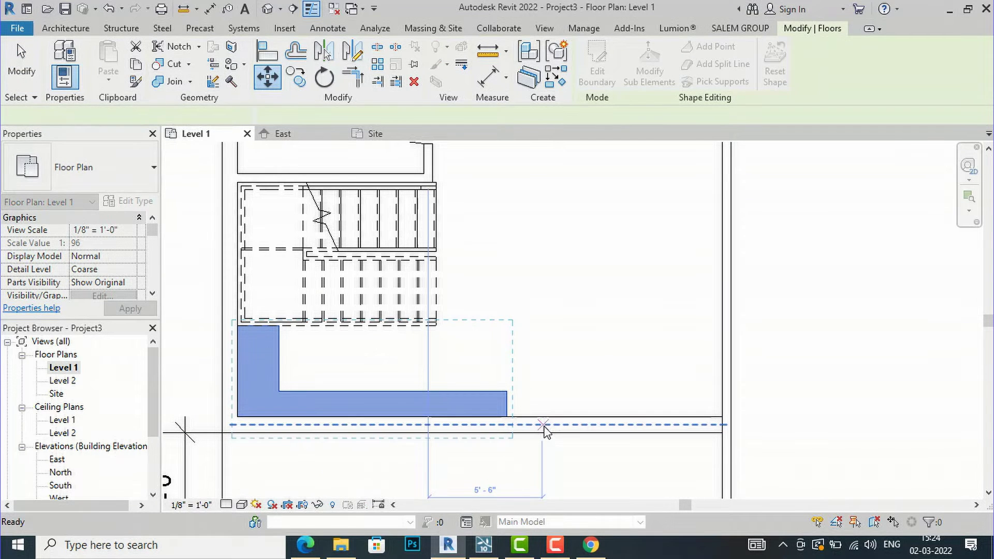
pyautogui.press('Escape')
# - Switch the floor plan's visual style to wireframe and clear the rear wall selection
pyautogui.click(552, 421)
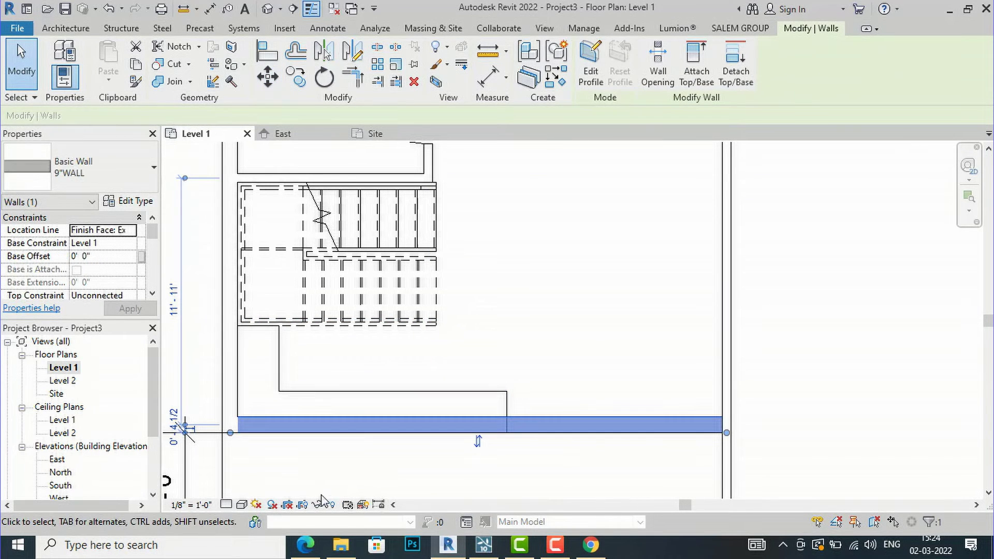
pyautogui.click(242, 505)
pyautogui.click(267, 431)
pyautogui.press('Escape')
# - Move the kitchen slab 9" from the rear wall's outer face so its rear edge lies on the wall's inner face
pyautogui.click(494, 395)
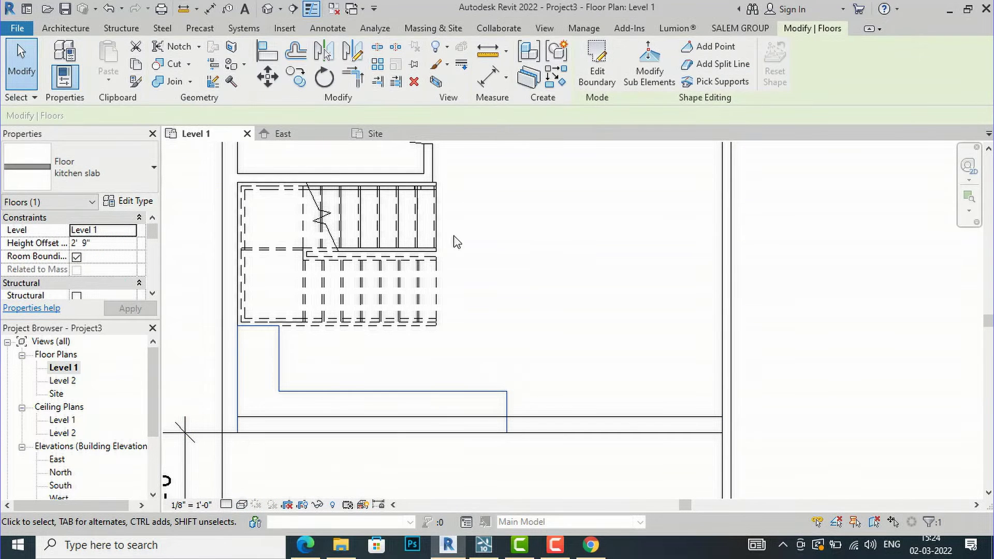
pyautogui.click(269, 78)
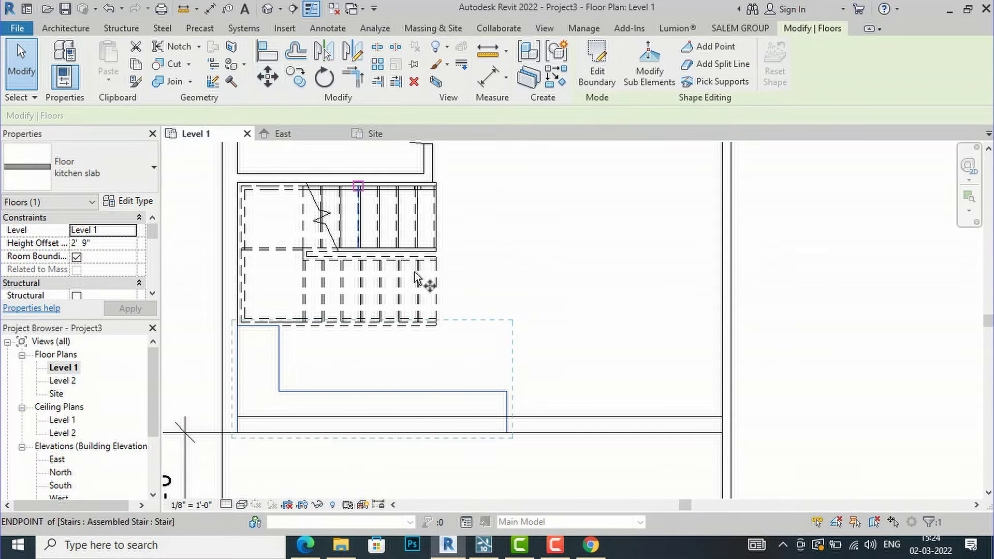
pyautogui.click(506, 433)
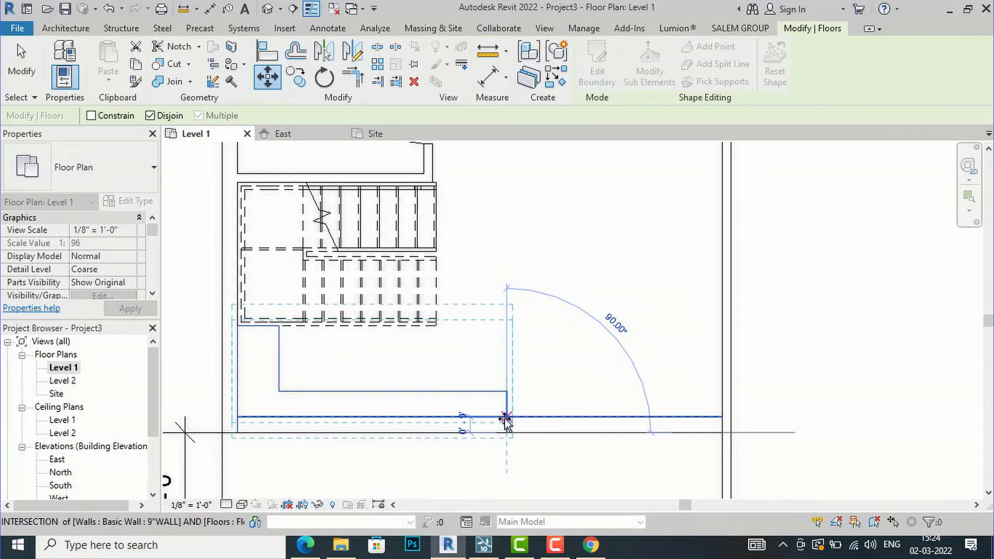
pyautogui.click(506, 419)
pyautogui.press('Escape')
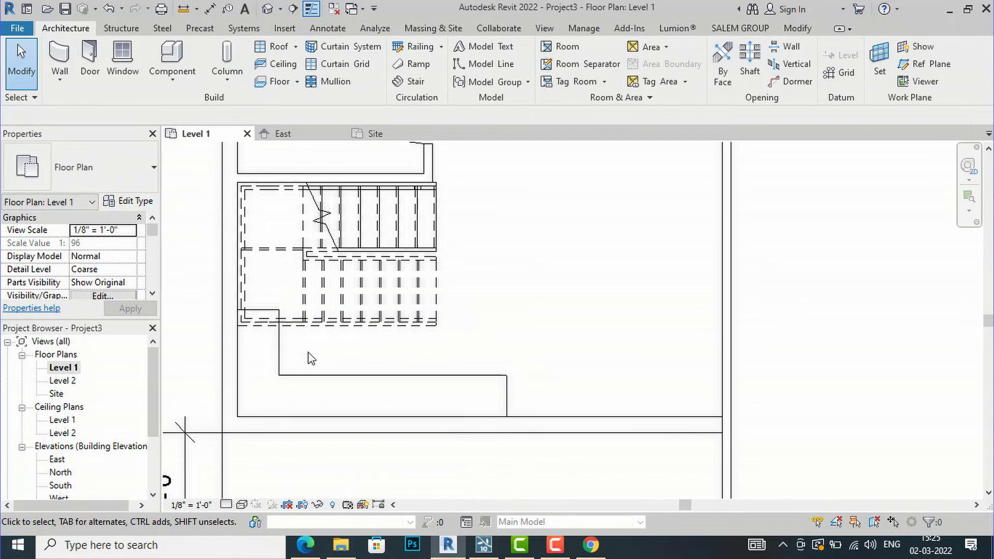
# - Edit the kitchen slab boundary, pulling the short edge overlapping the stairs back to the stair outline, and finish the sketch
pyautogui.click(279, 370)
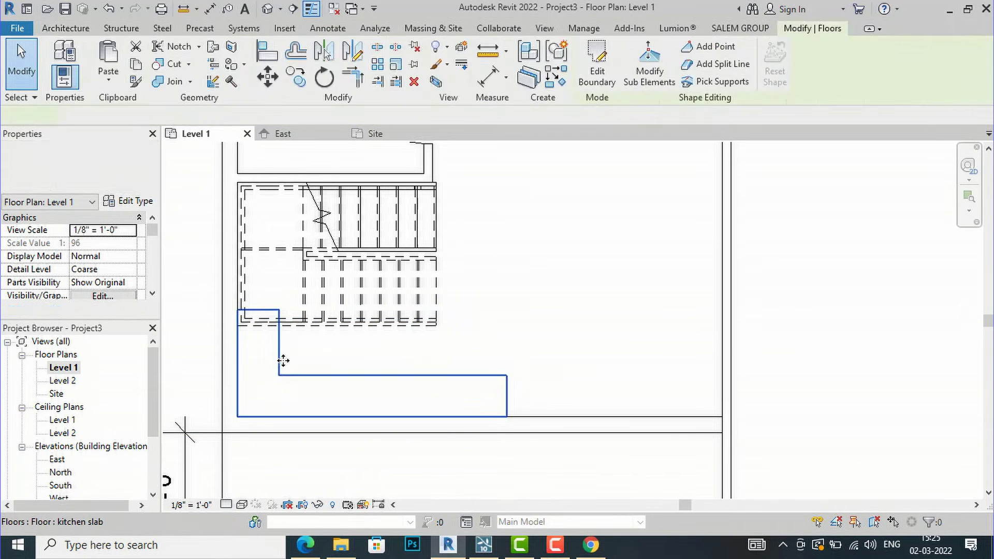
pyautogui.click(596, 66)
pyautogui.scroll(2, 266, 304)
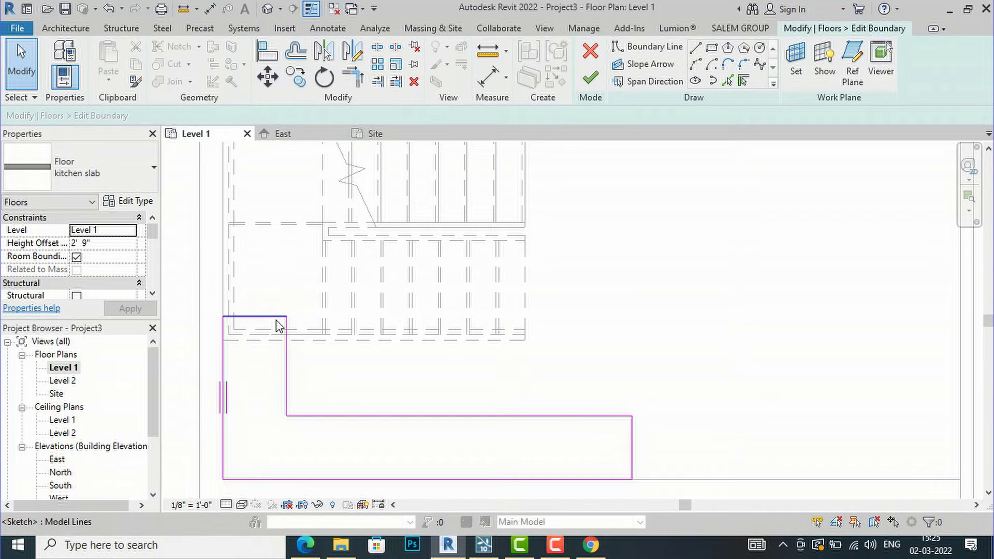
pyautogui.click(261, 316)
pyautogui.moveTo(260, 317)
pyautogui.mouseDown()
pyautogui.moveTo(263, 350)
pyautogui.moveTo(262, 340)
pyautogui.mouseUp()
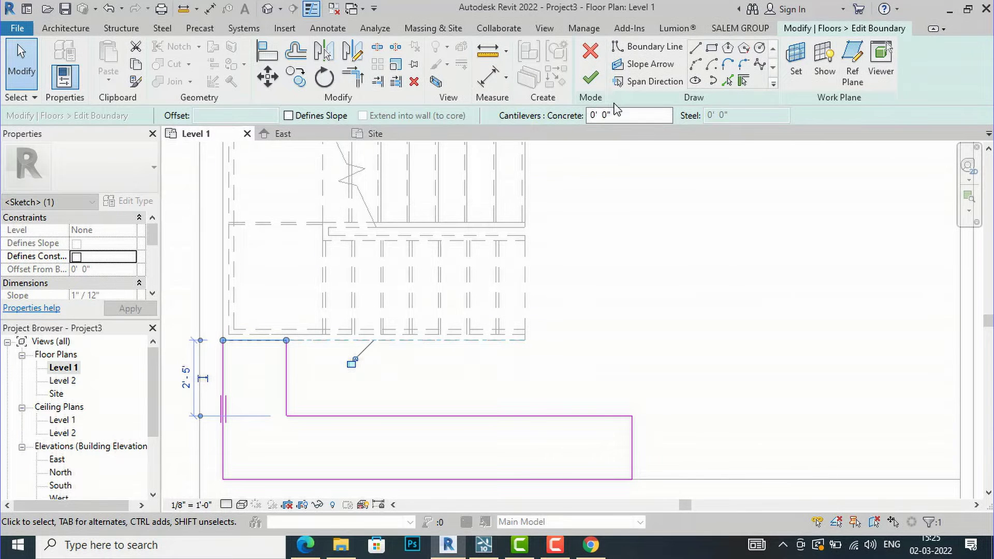
pyautogui.click(591, 79)
pyautogui.press('Escape')
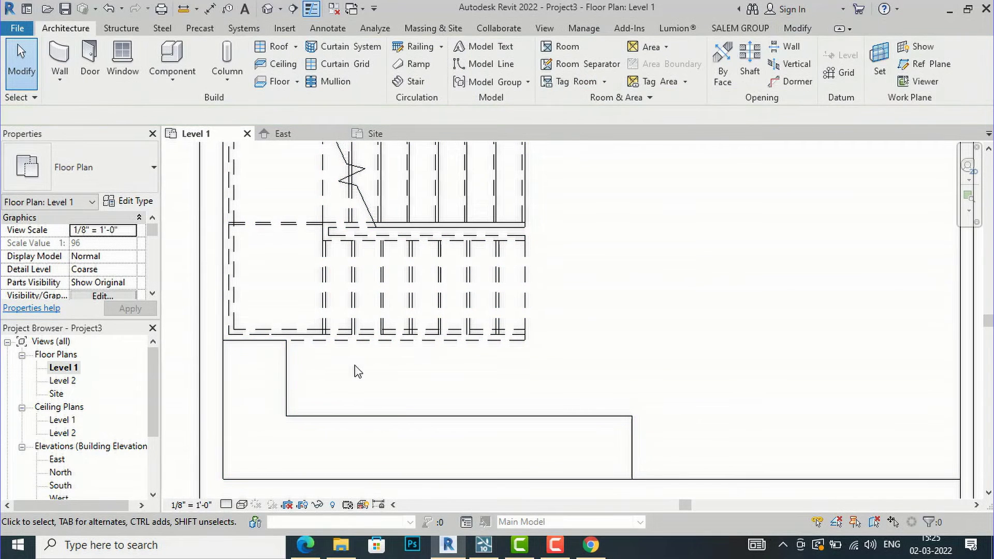
# - Place a Single-Flush 36" x 84" door in the rear wall just past the end of the kitchen slab
pyautogui.scroll(-2, 277, 422)
pyautogui.scroll(-4, 277, 421)
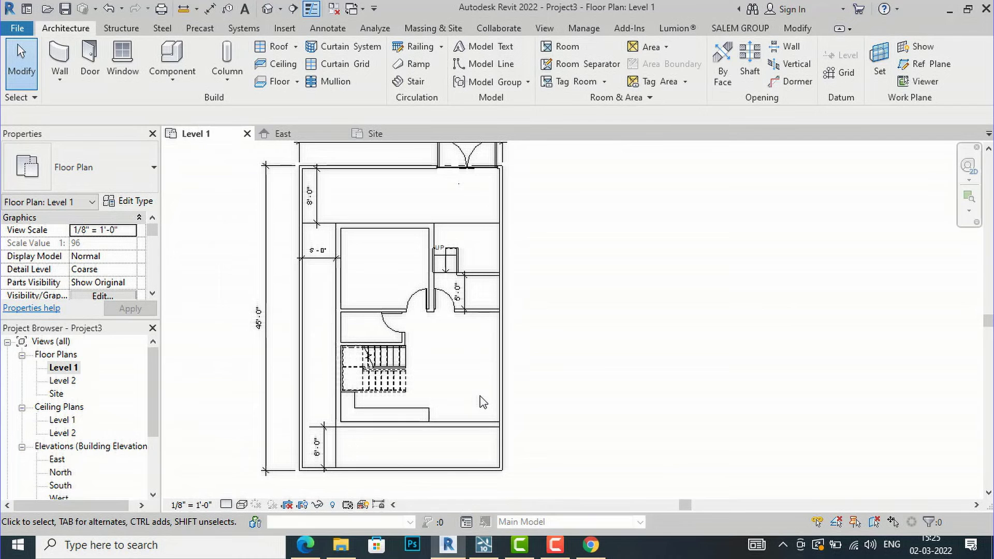
pyautogui.scroll(2, 422, 430)
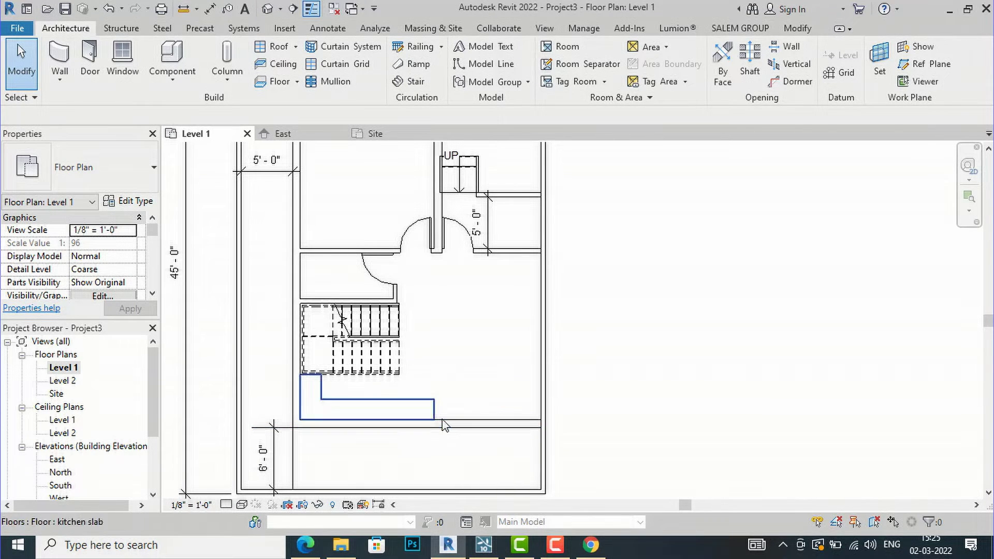
pyautogui.click(90, 58)
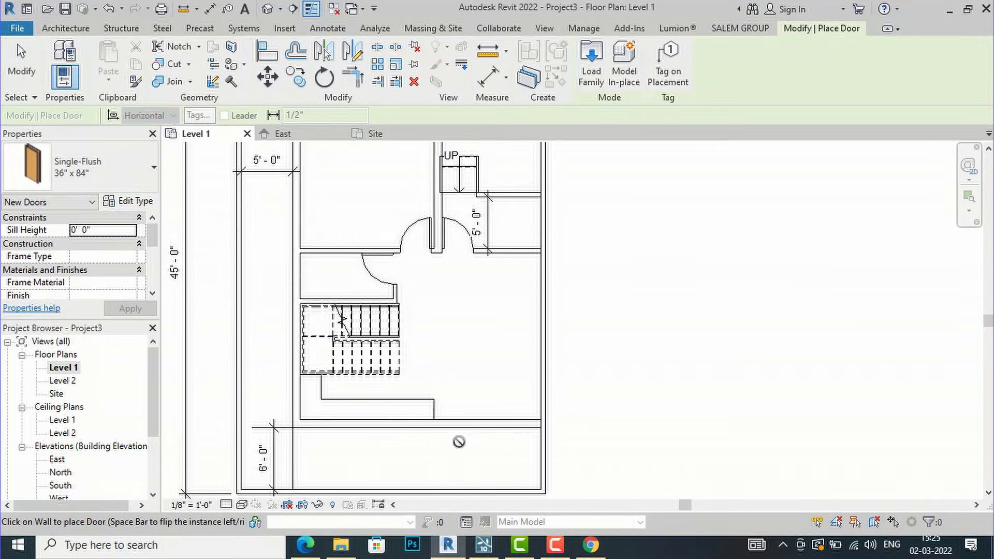
pyautogui.scroll(1, 448, 429)
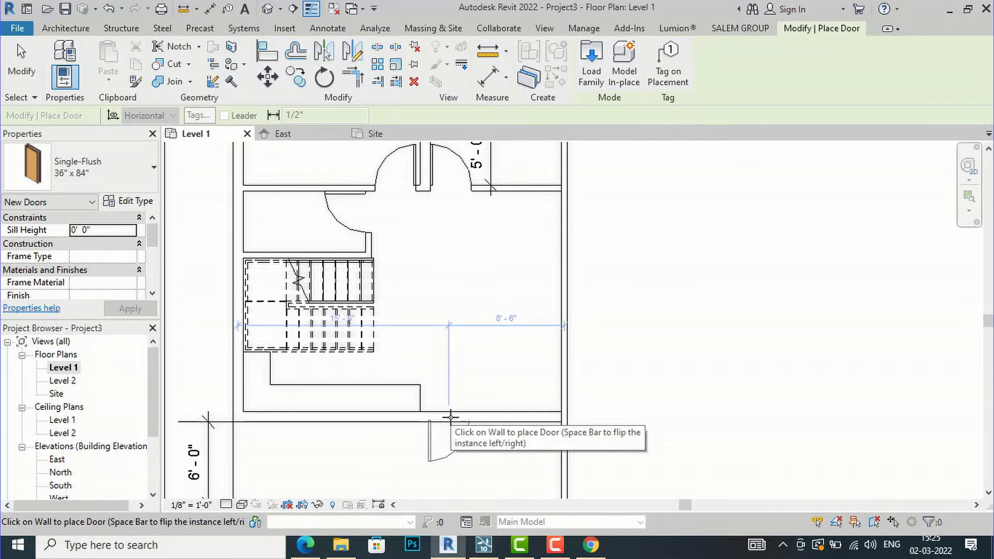
pyautogui.click(449, 417)
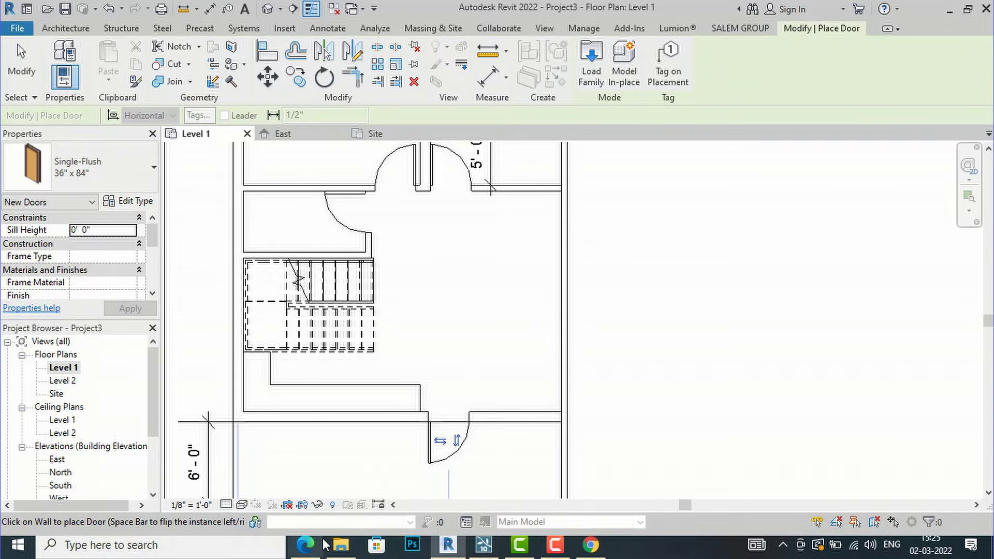
# - Check the rear door's swing in haridwar res.pdf, return to Revit, and flip the door's hand to match
pyautogui.click(306, 545)
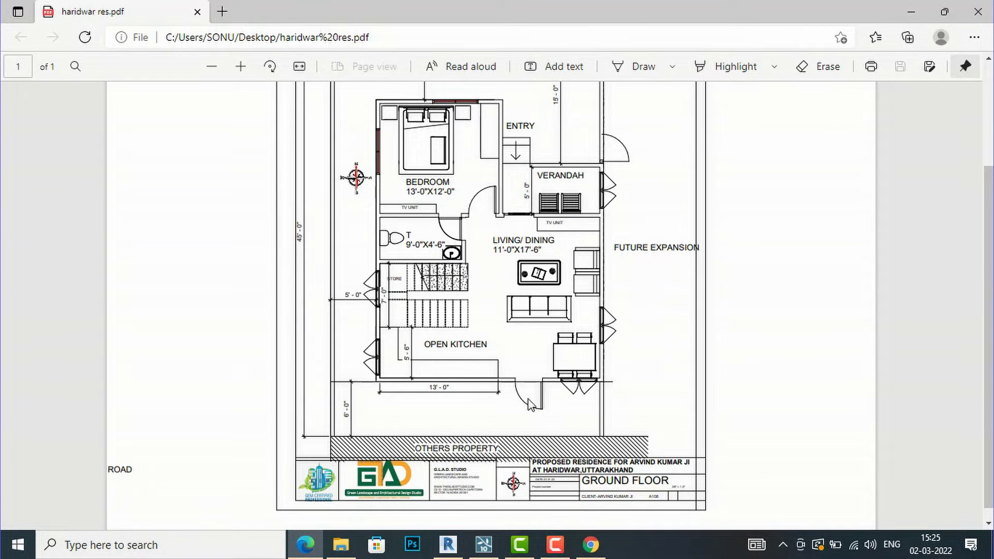
pyautogui.click(448, 545)
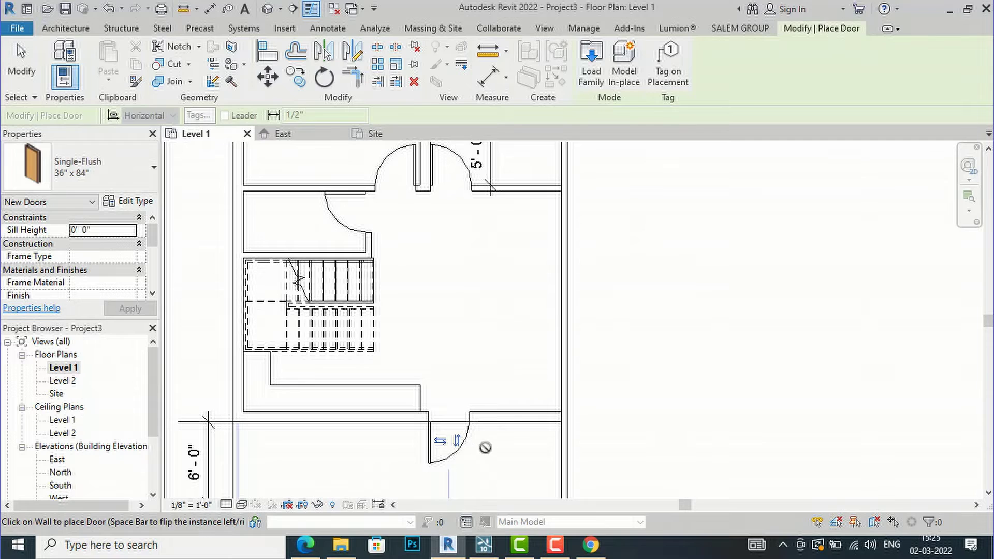
pyautogui.press('Escape')
pyautogui.click(440, 466)
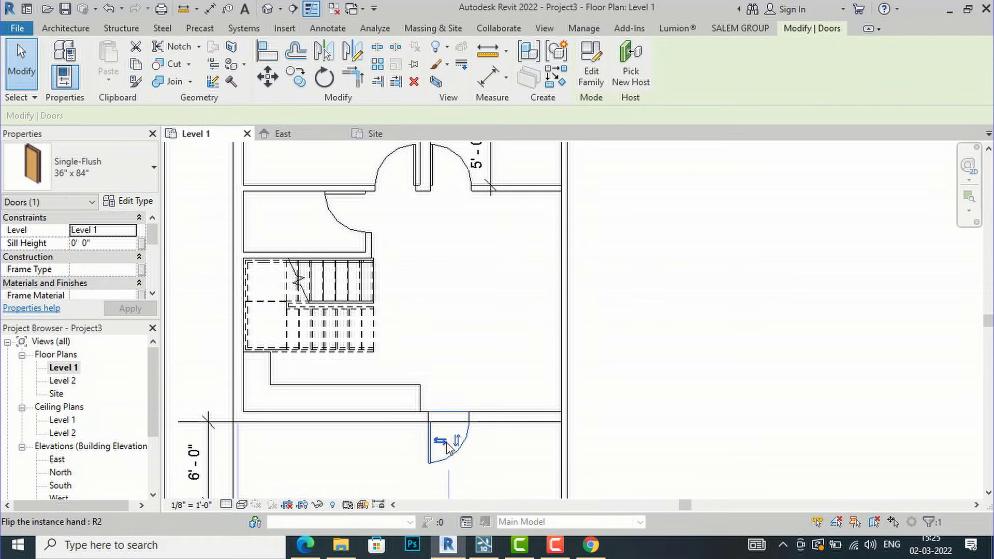
pyautogui.click(505, 456)
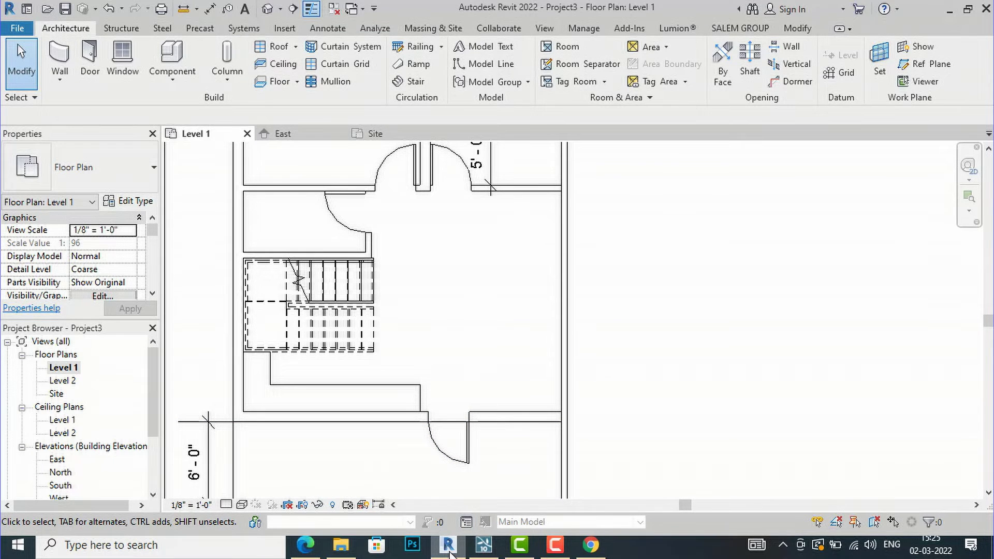
# - Consult the PDF plan, return to Revit, and split the 5" side boundary wall at the rear wall's outer face
pyautogui.click(448, 549)
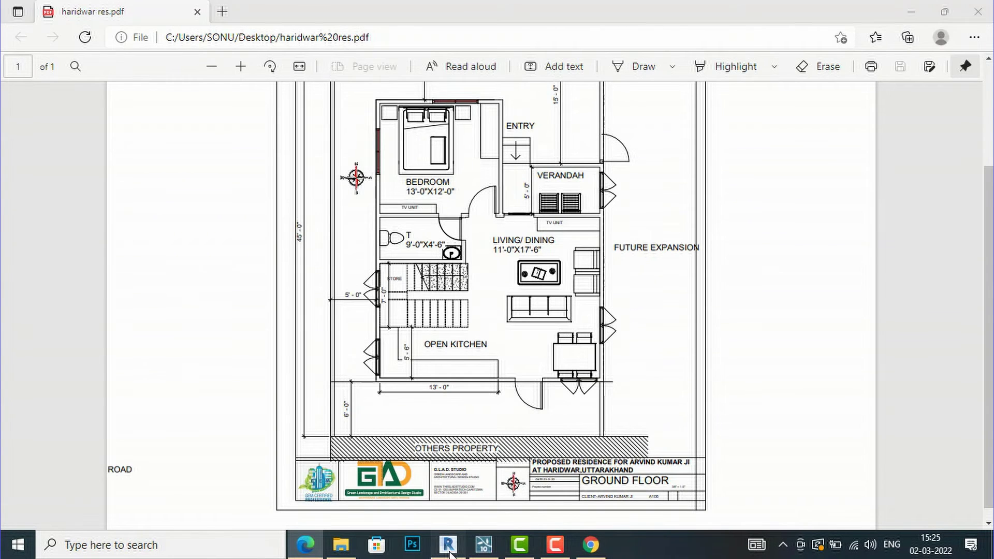
pyautogui.click(448, 549)
pyautogui.scroll(-5, 505, 351)
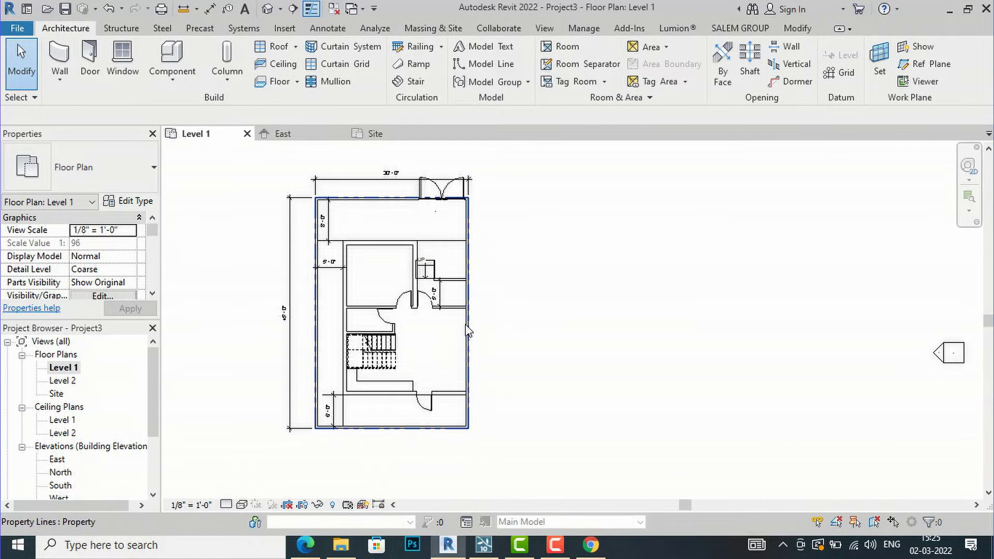
pyautogui.scroll(3, 471, 327)
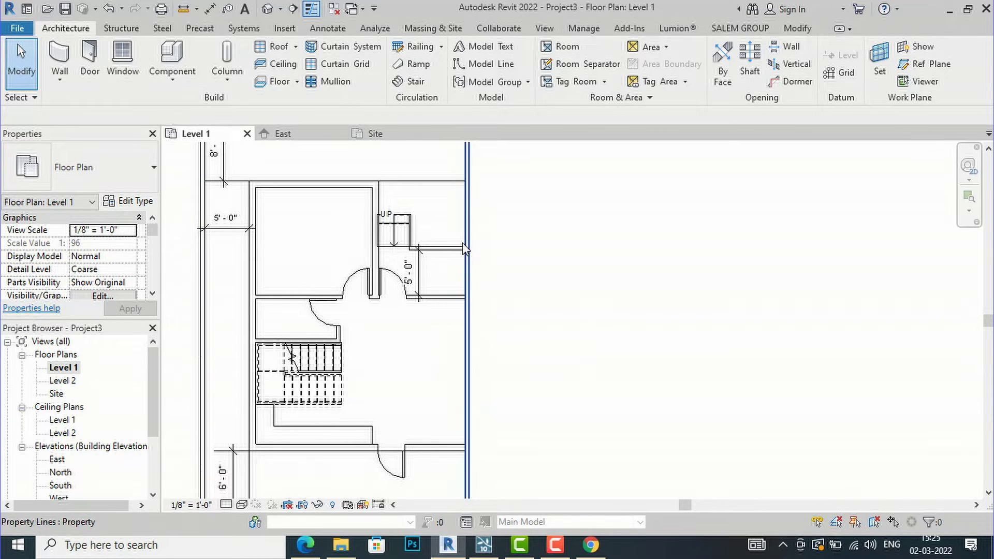
pyautogui.scroll(2, 458, 458)
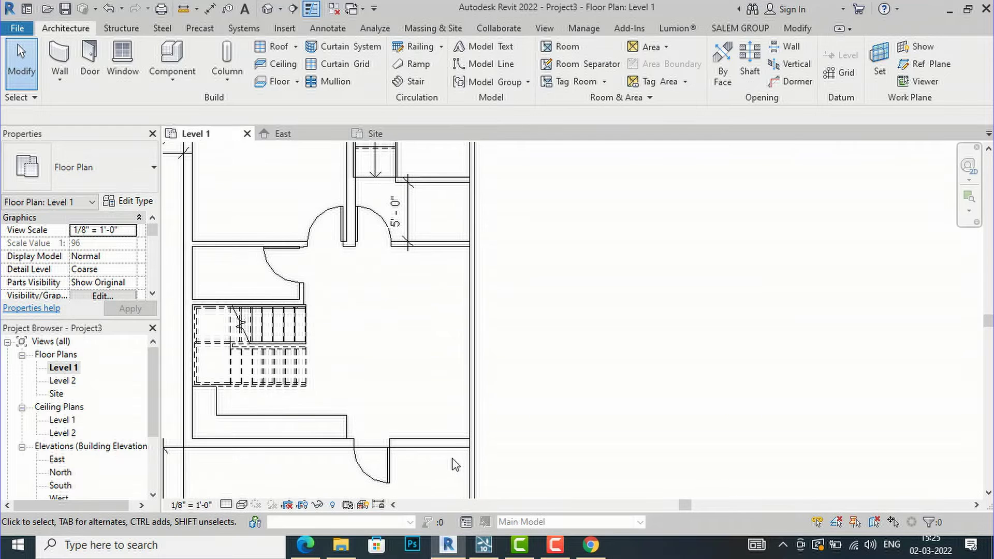
pyautogui.click(470, 368)
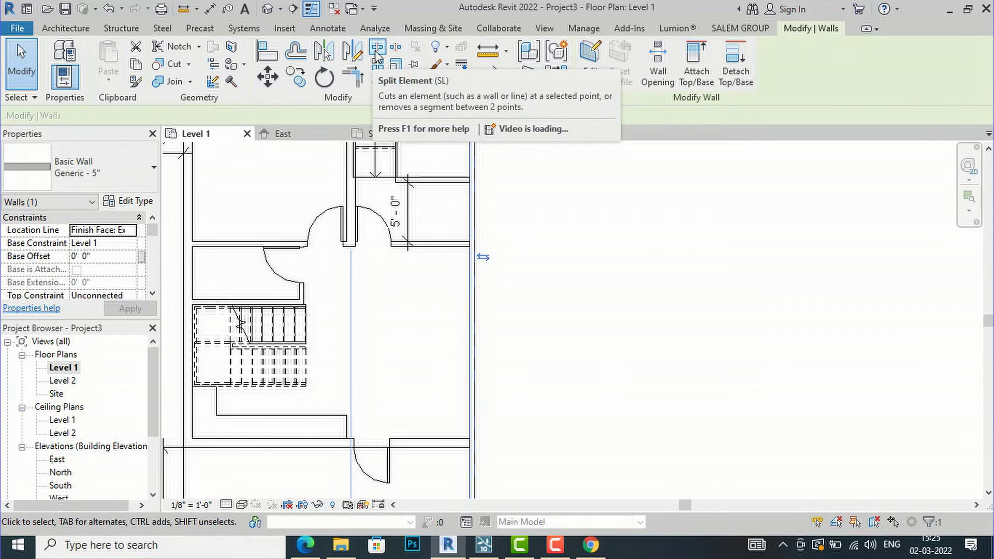
pyautogui.click(371, 52)
pyautogui.scroll(3, 458, 474)
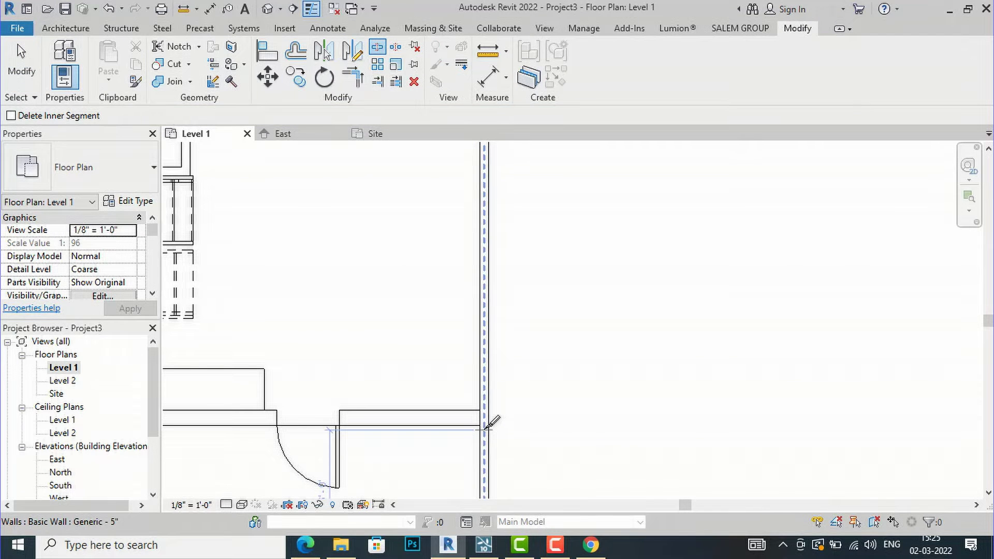
pyautogui.scroll(1, 484, 425)
pyautogui.scroll(1, 487, 425)
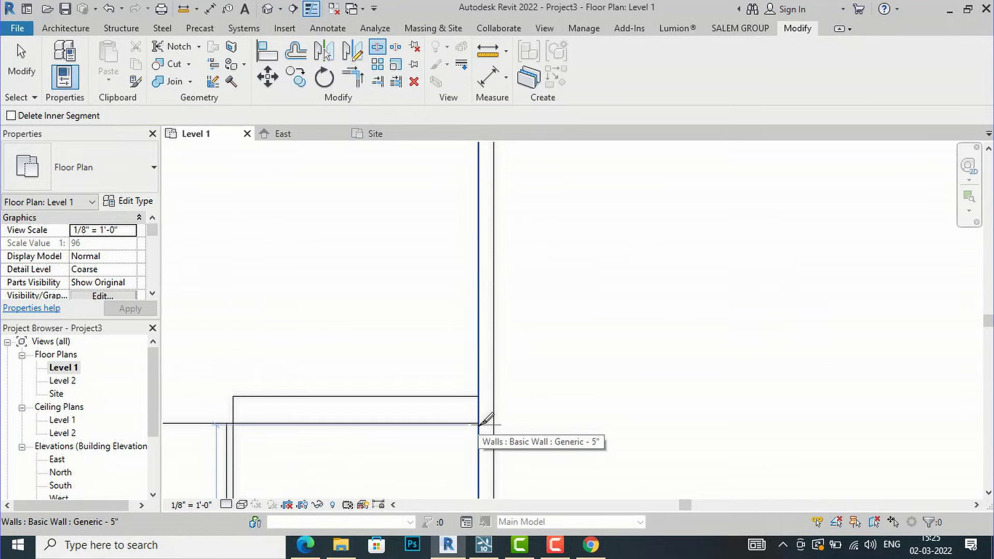
pyautogui.click(480, 424)
pyautogui.scroll(-4, 479, 415)
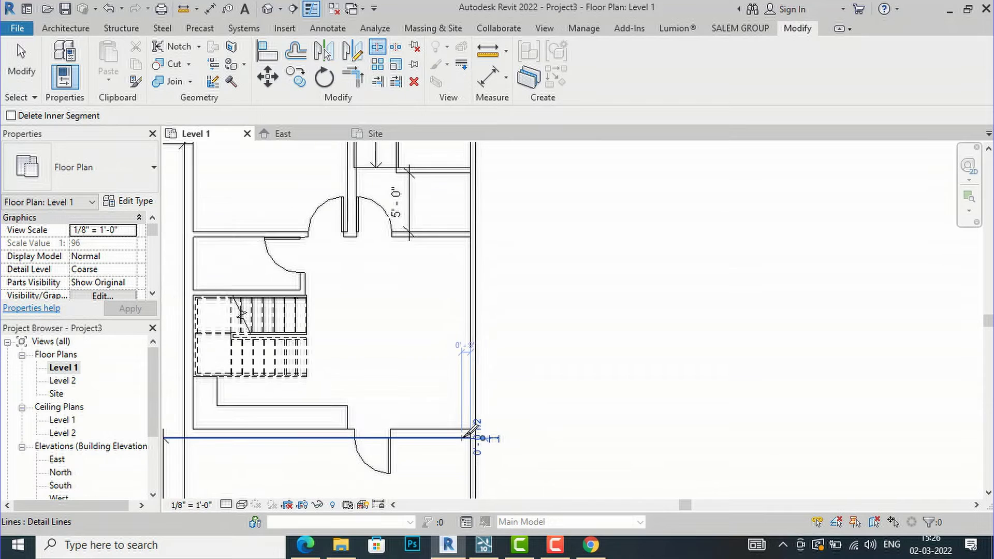
# - Split the same boundary wall again at the outer face of the verandah wall beside the entry steps
pyautogui.scroll(3, 471, 355)
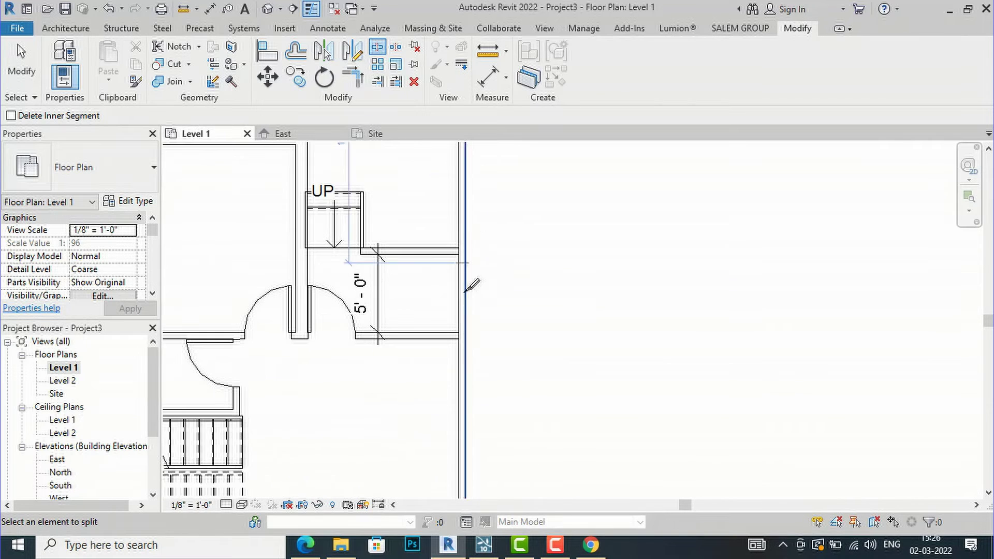
pyautogui.scroll(1, 466, 277)
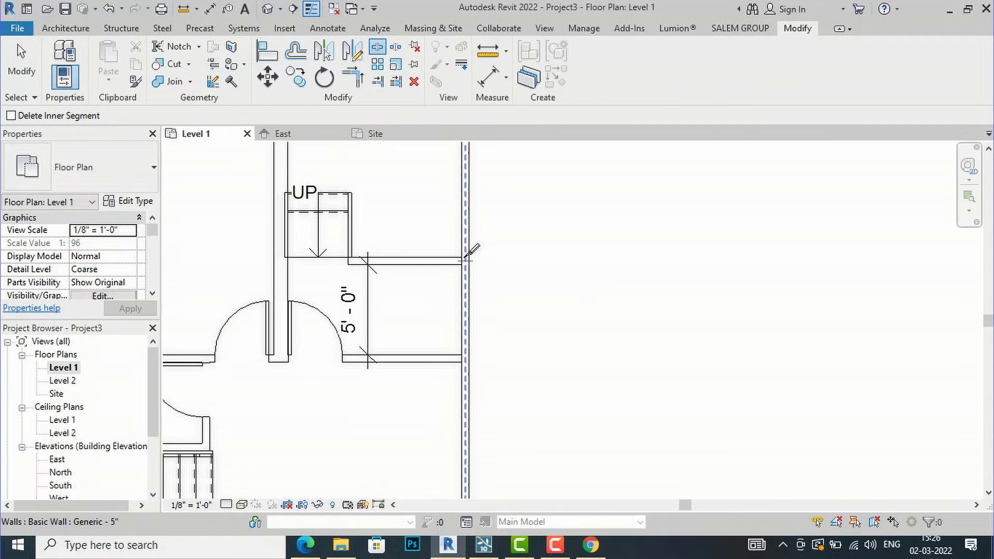
pyautogui.scroll(2, 468, 256)
pyautogui.click(470, 256)
pyautogui.press('Escape')
# - Delete the 5" boundary wall segment between the verandah wall and the rear wall
pyautogui.click(467, 332)
pyautogui.click(465, 322)
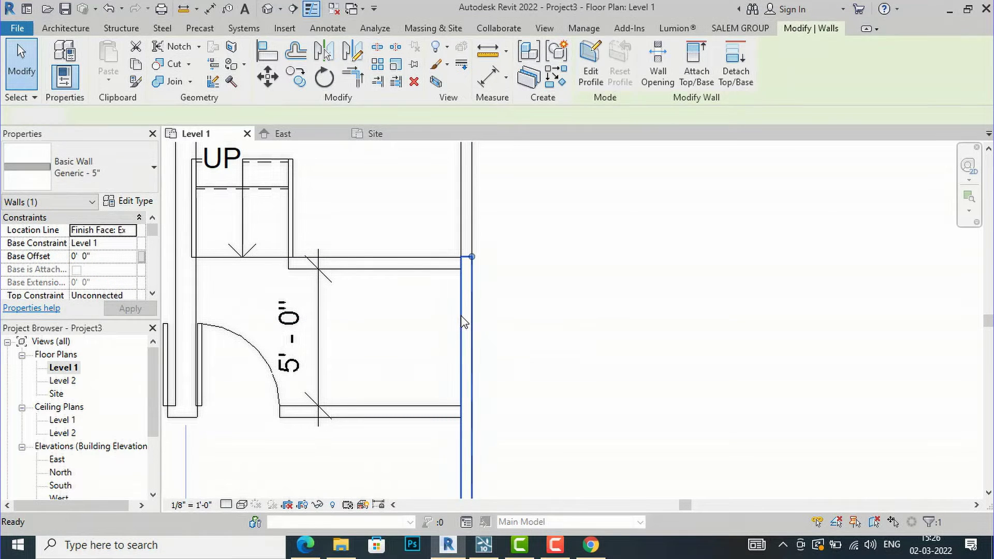
pyautogui.press('Delete')
# - Draw a 9"WALL wall along the side property line from the verandah wall's outer face to the rear wall's outer face
pyautogui.scroll(-4, 392, 228)
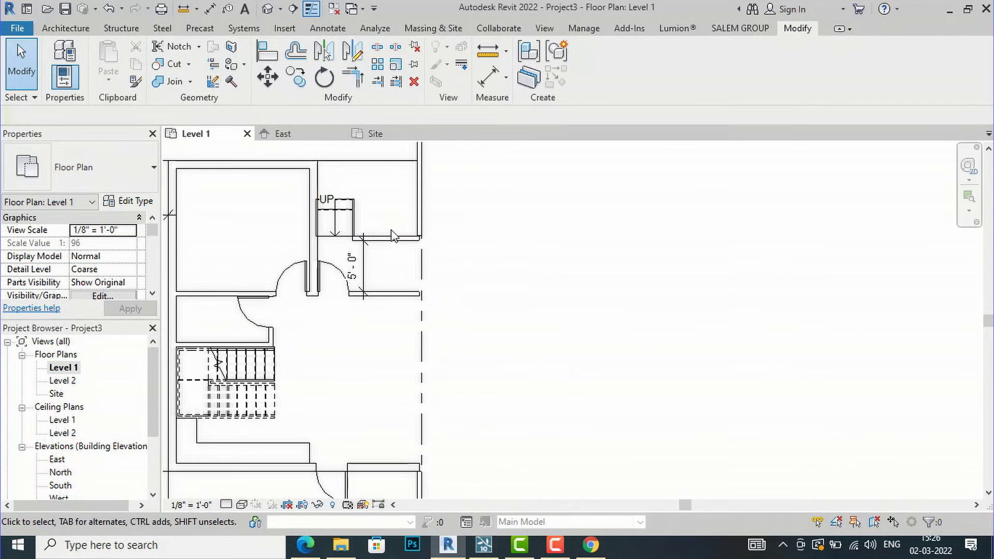
pyautogui.scroll(-1, 500, 316)
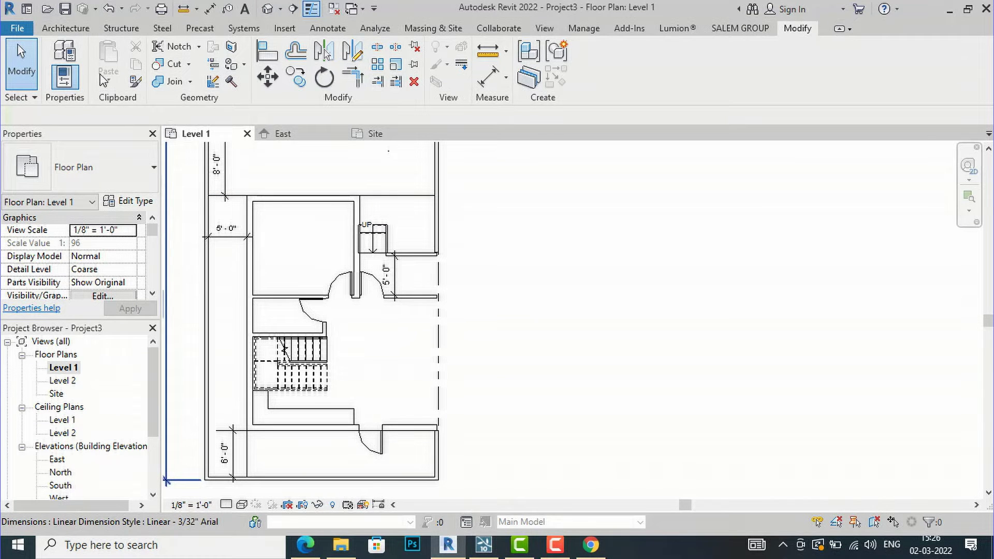
pyautogui.click(66, 28)
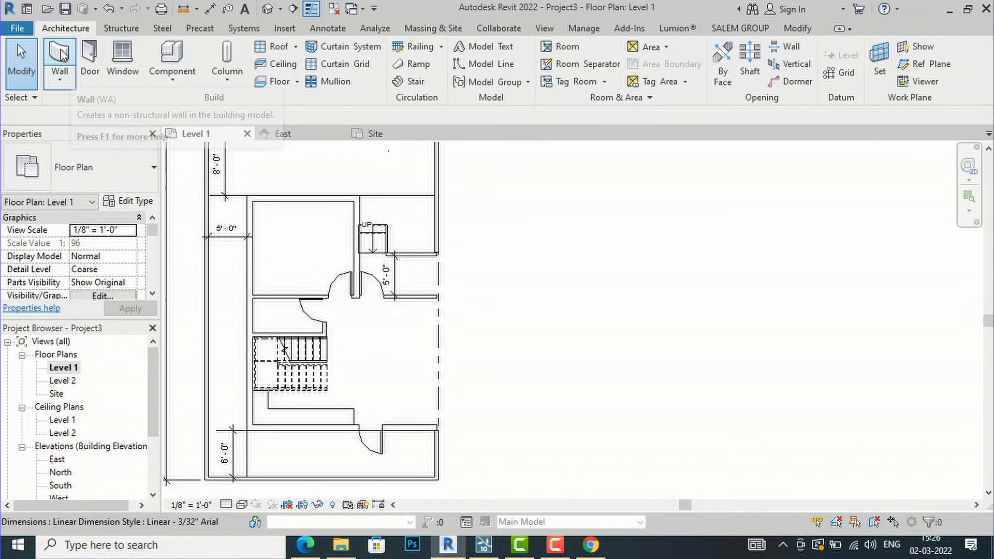
pyautogui.click(61, 54)
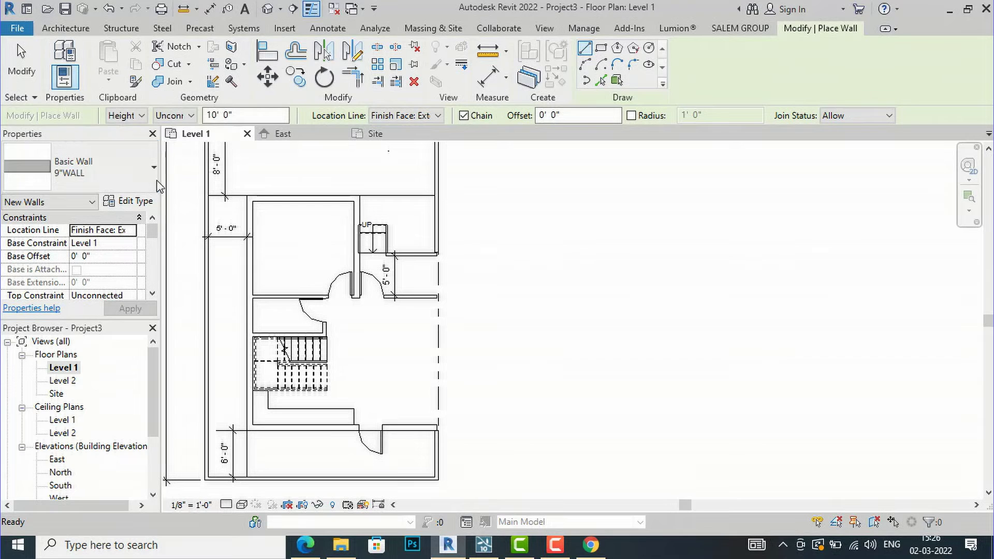
pyautogui.scroll(1, 422, 421)
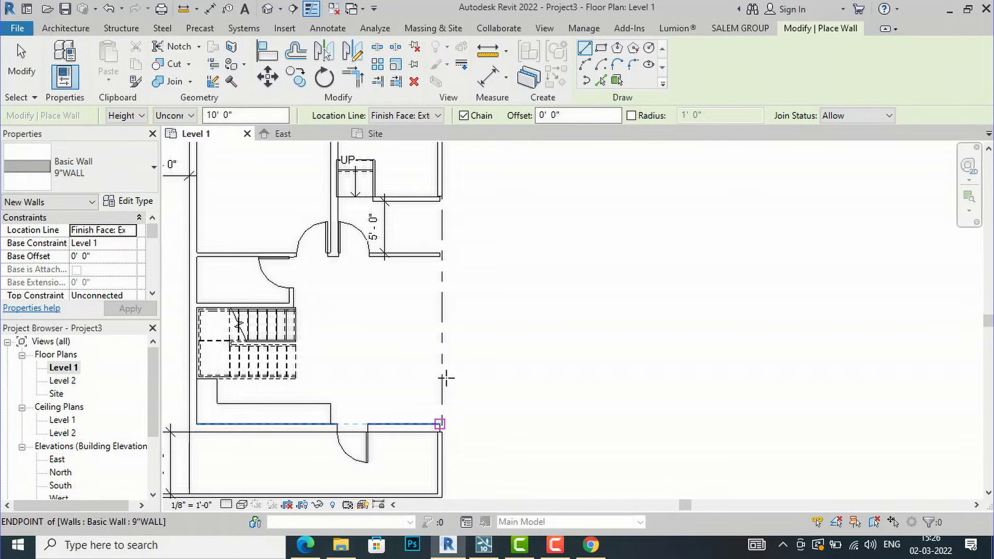
pyautogui.click(442, 195)
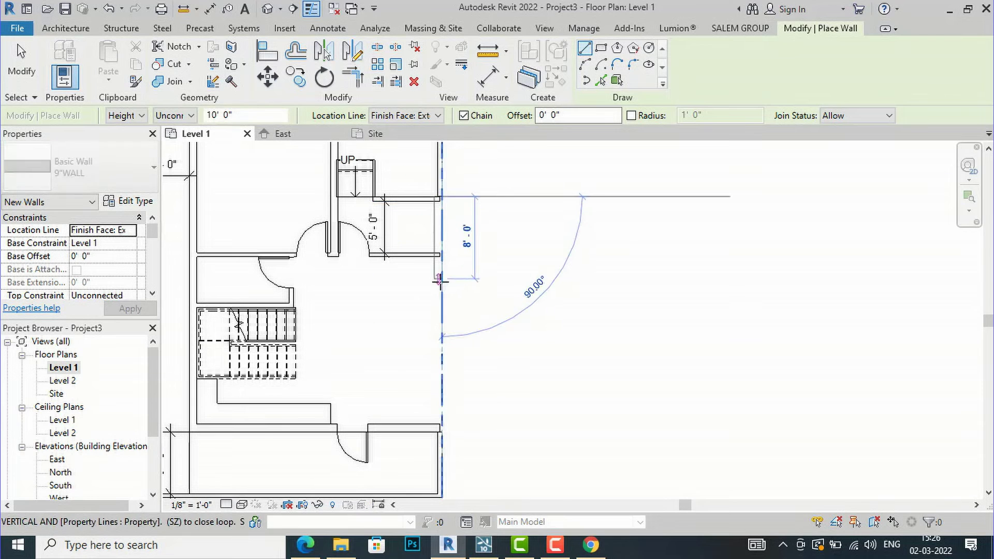
pyautogui.click(437, 428)
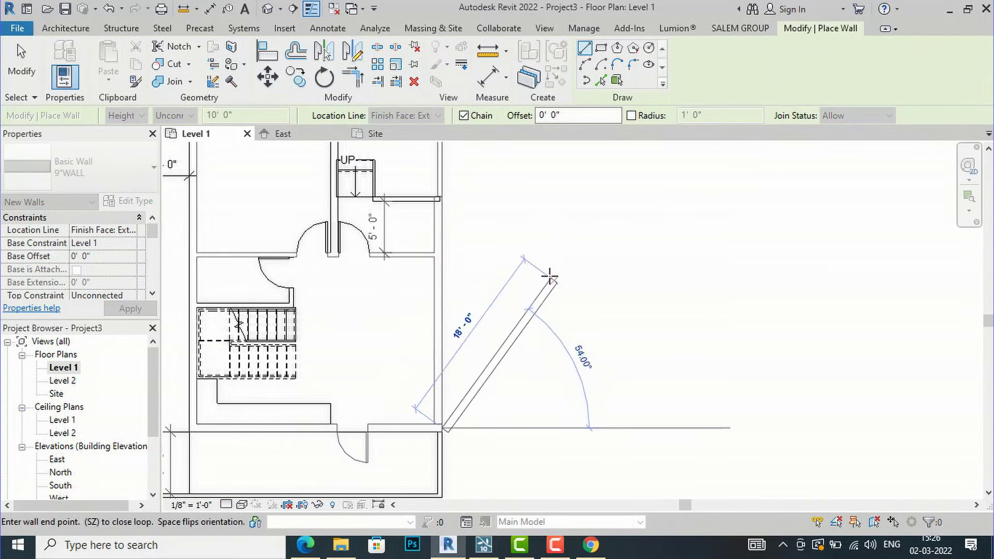
pyautogui.press('Escape')
pyautogui.press('Escape')
# - Trim the new 9" side wall and the verandah wall beside the entry steps into a clean corner
pyautogui.scroll(2, 414, 210)
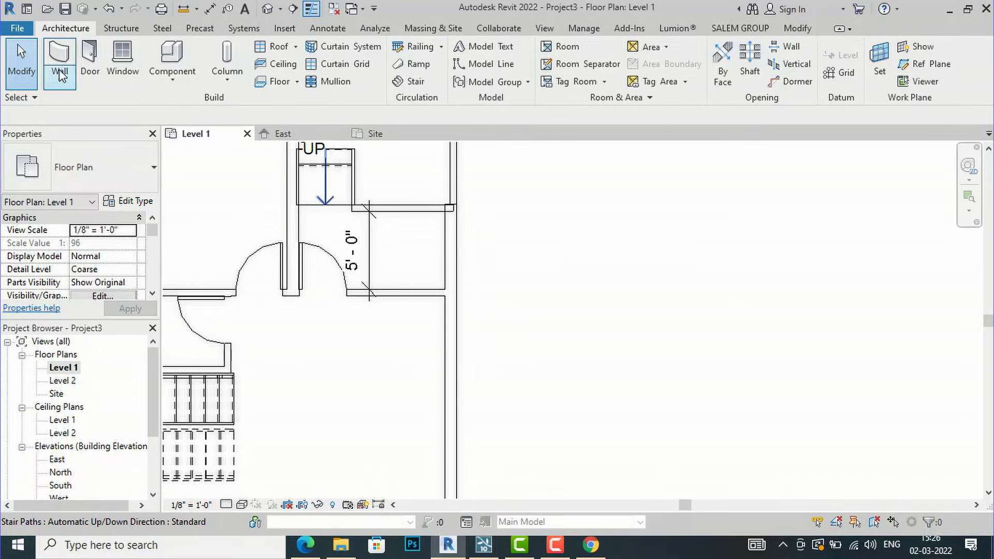
pyautogui.click(443, 235)
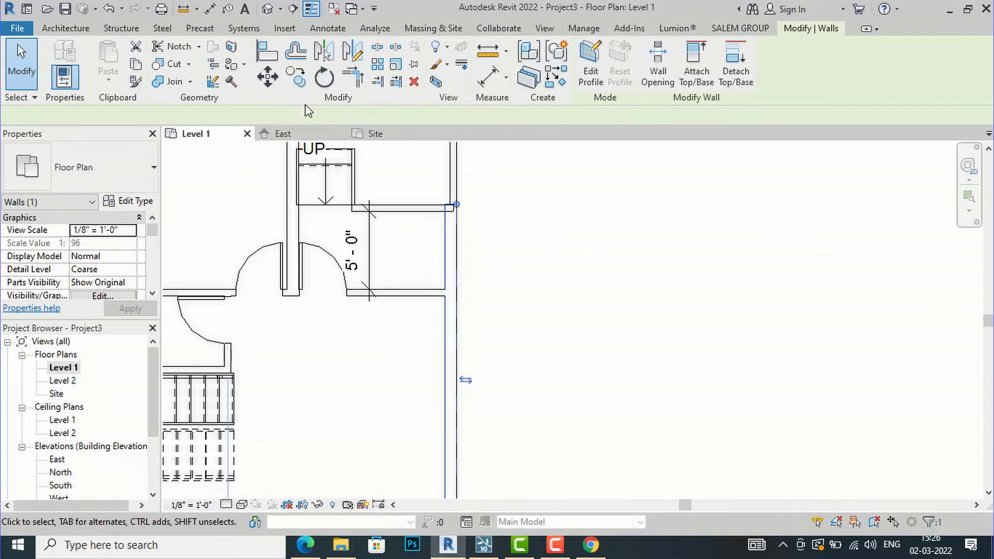
pyautogui.click(360, 85)
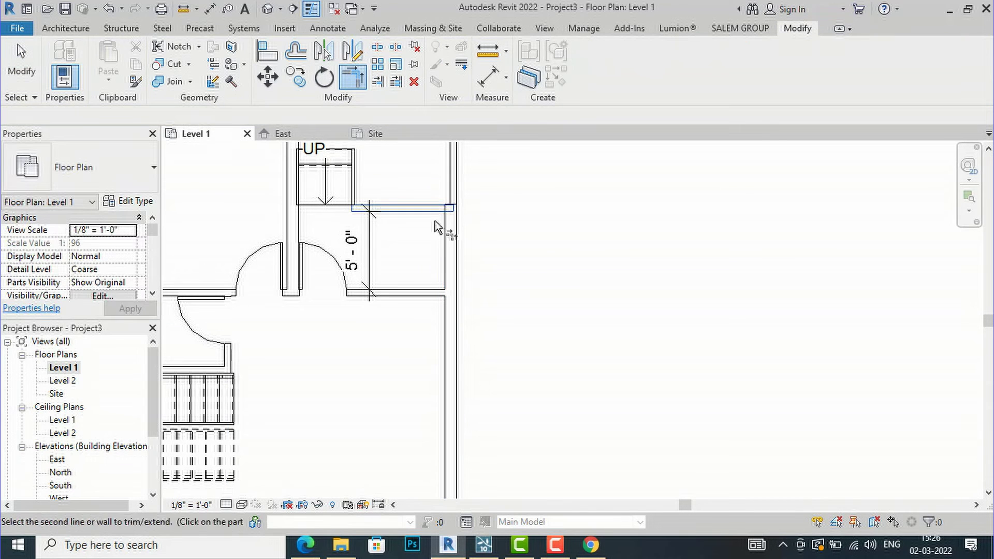
pyautogui.press('Escape')
pyautogui.scroll(-4, 444, 229)
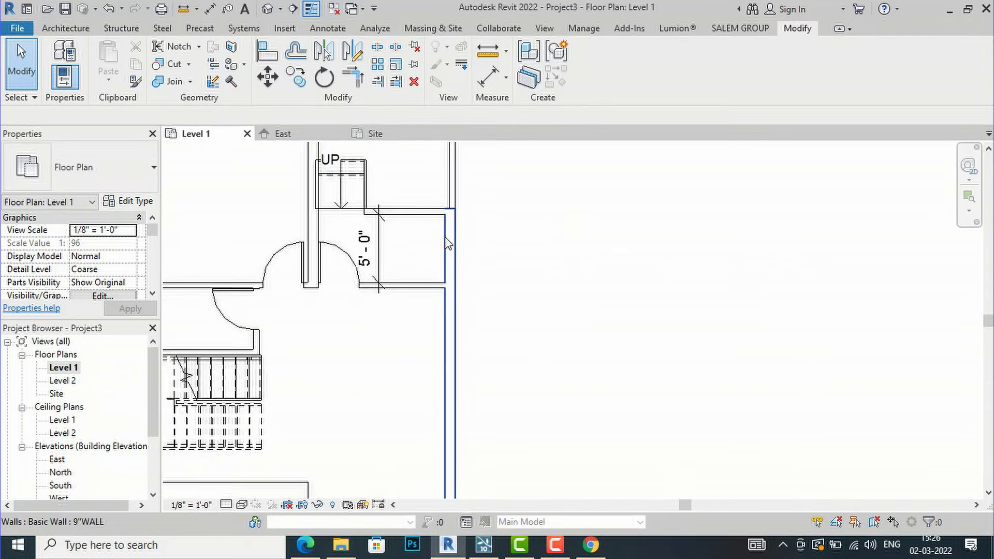
# - Check the finished wall layout against the ground floor plan in haridwar res.pdf and return to the Level 1 plan in Revit
pyautogui.scroll(-2, 450, 371)
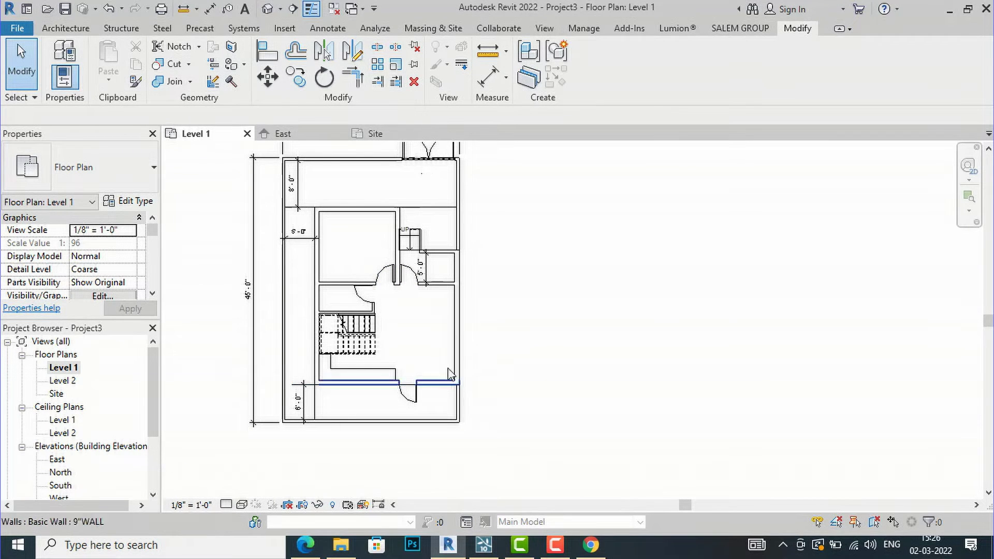
pyautogui.scroll(1, 405, 318)
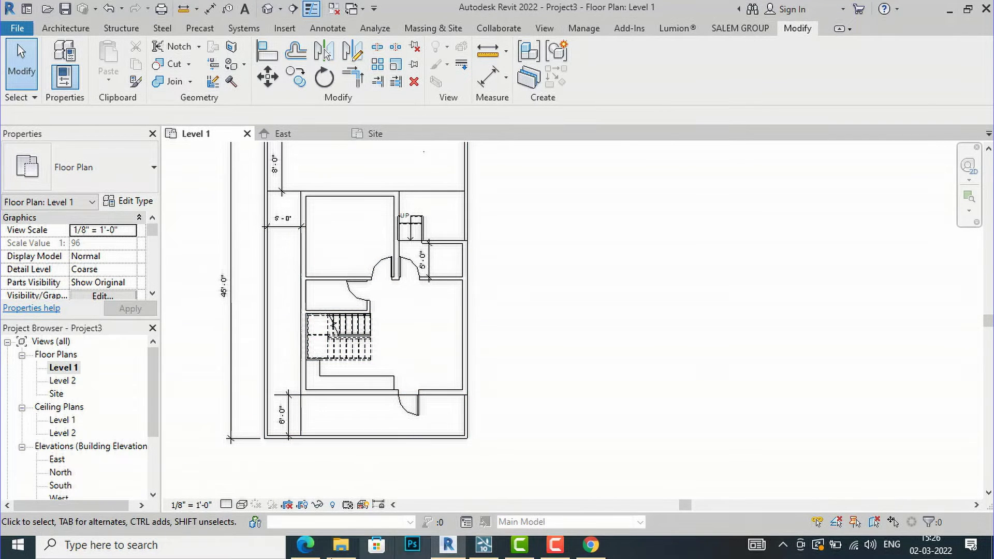
pyautogui.click(306, 545)
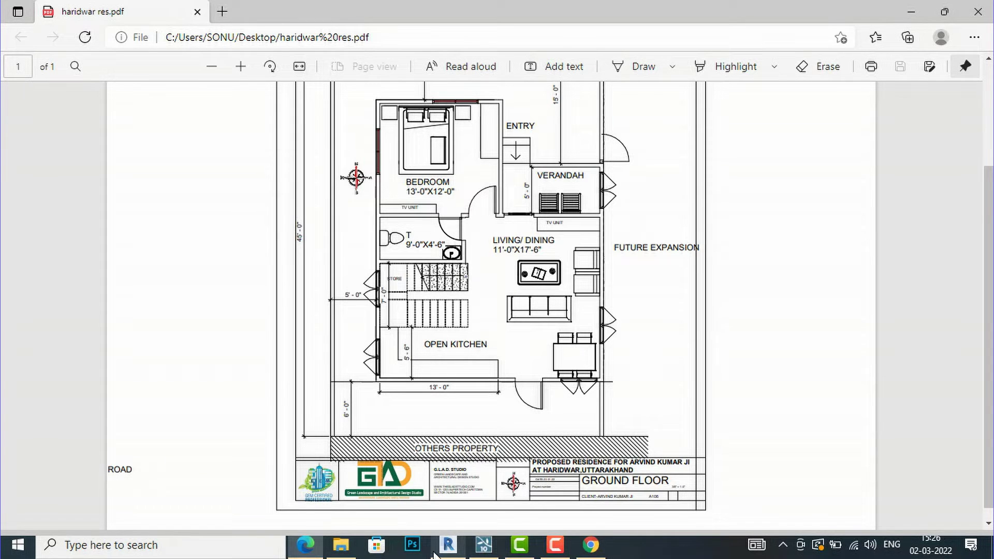
pyautogui.click(447, 545)
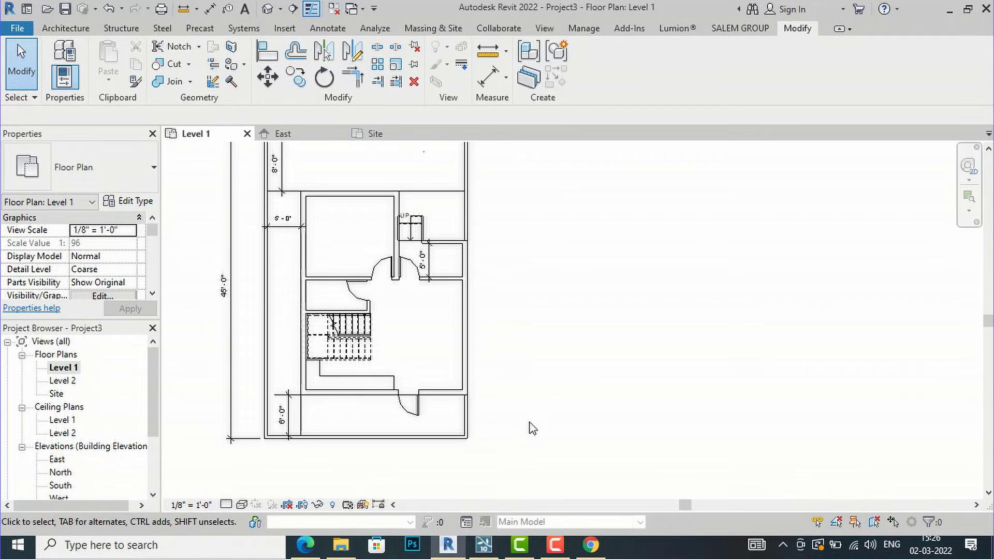
pyautogui.scroll(-1, 535, 430)
pyautogui.scroll(-2, 339, 414)
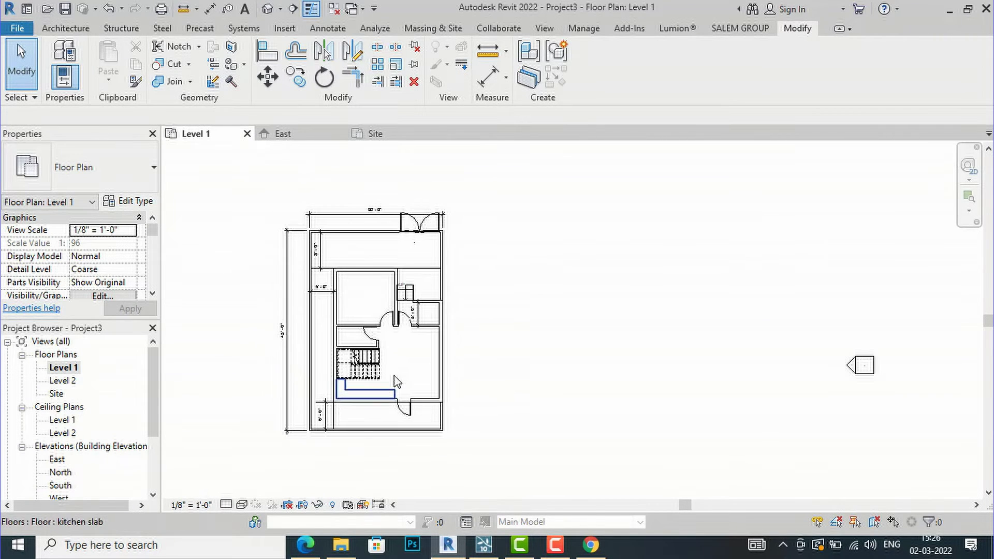
# - Look through the component types already loaded in the project for suitable furniture, and leave component placement without placing anything
pyautogui.click(42, 27)
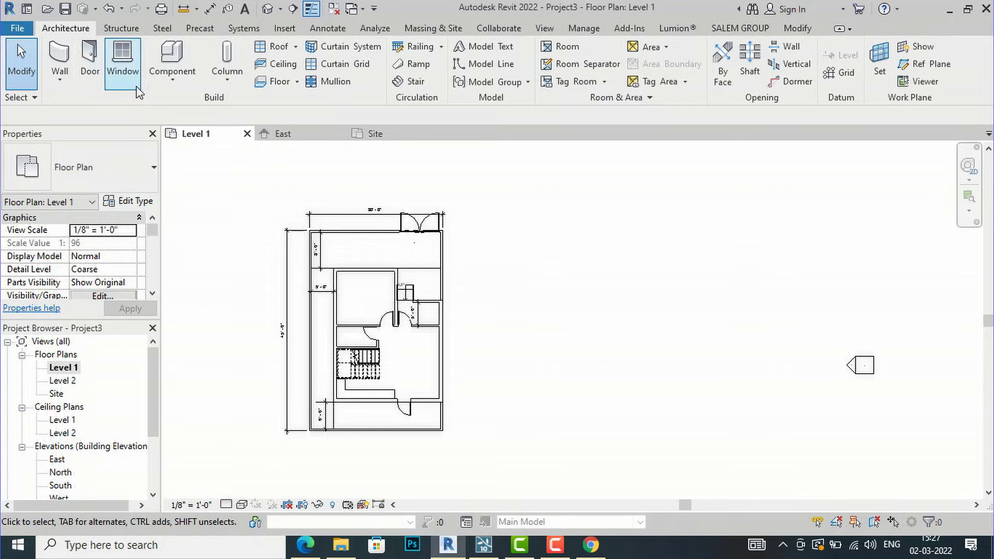
pyautogui.click(176, 83)
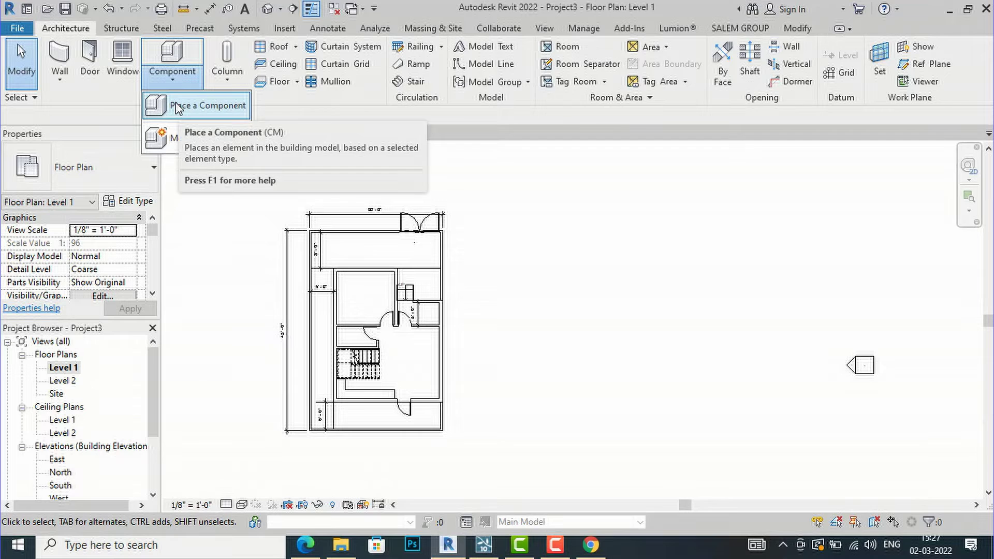
pyautogui.click(177, 108)
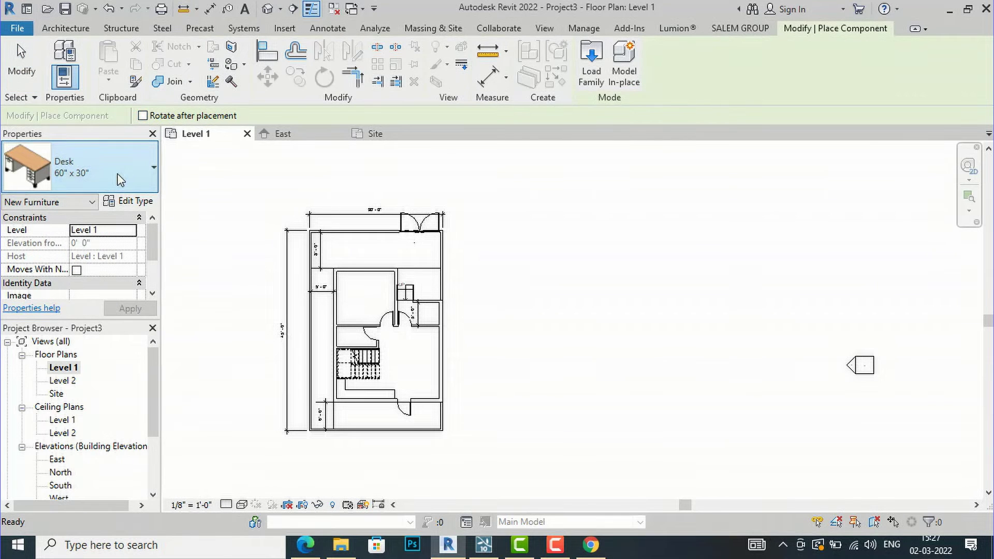
pyautogui.click(122, 182)
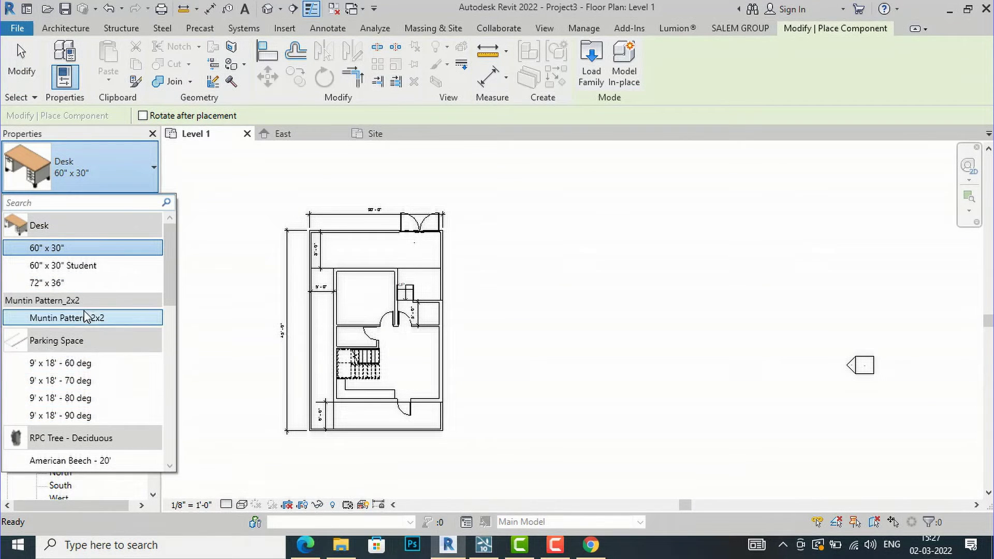
pyautogui.scroll(-3, 83, 316)
pyautogui.scroll(-6, 85, 316)
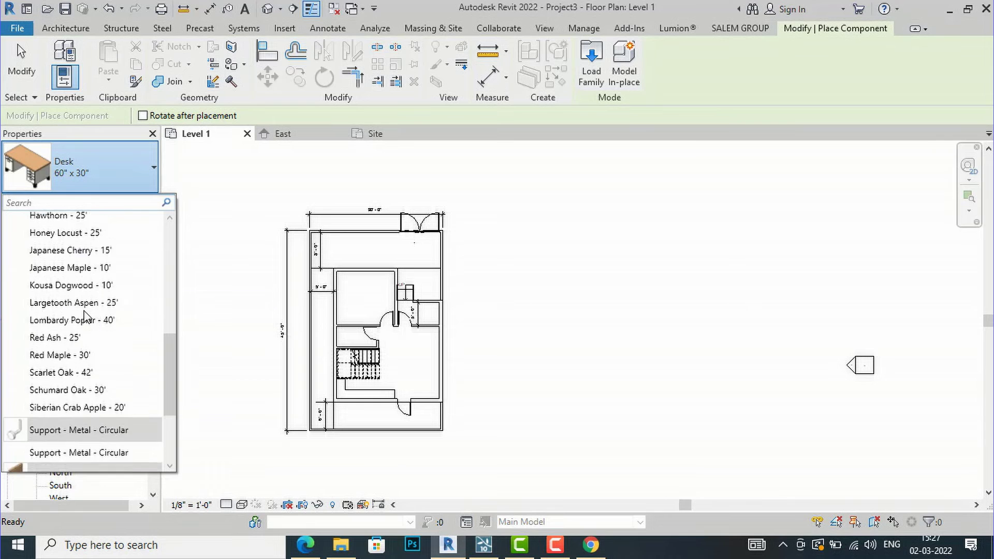
pyautogui.scroll(9, 87, 314)
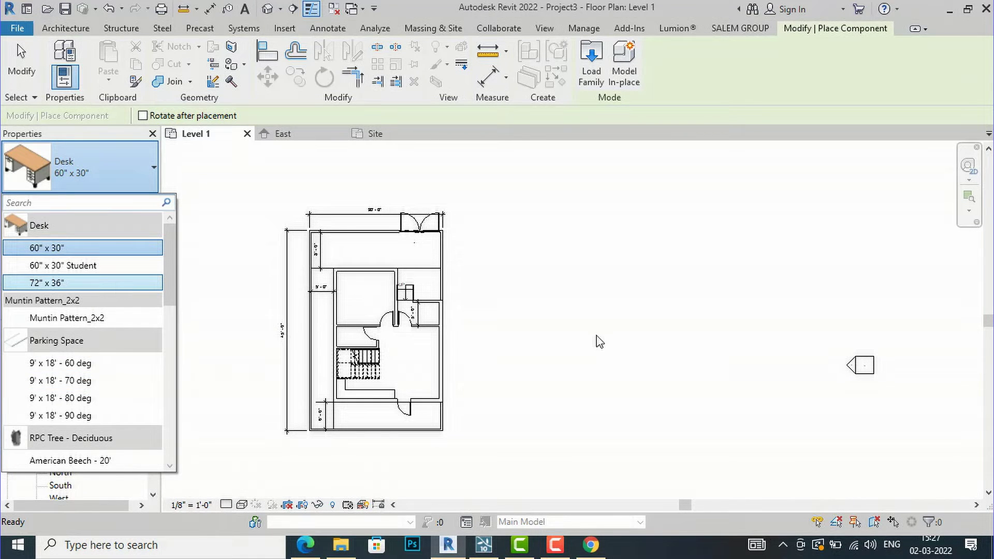
pyautogui.click(596, 340)
pyautogui.press('Escape')
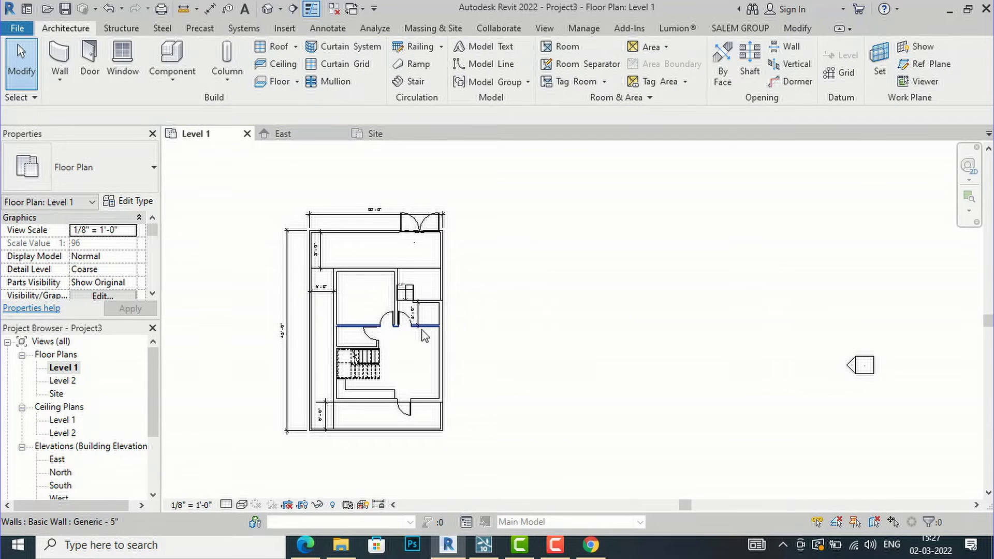
# - Open the Beds folder in the English-Imperial Furniture library to load a family from it
pyautogui.scroll(3, 422, 334)
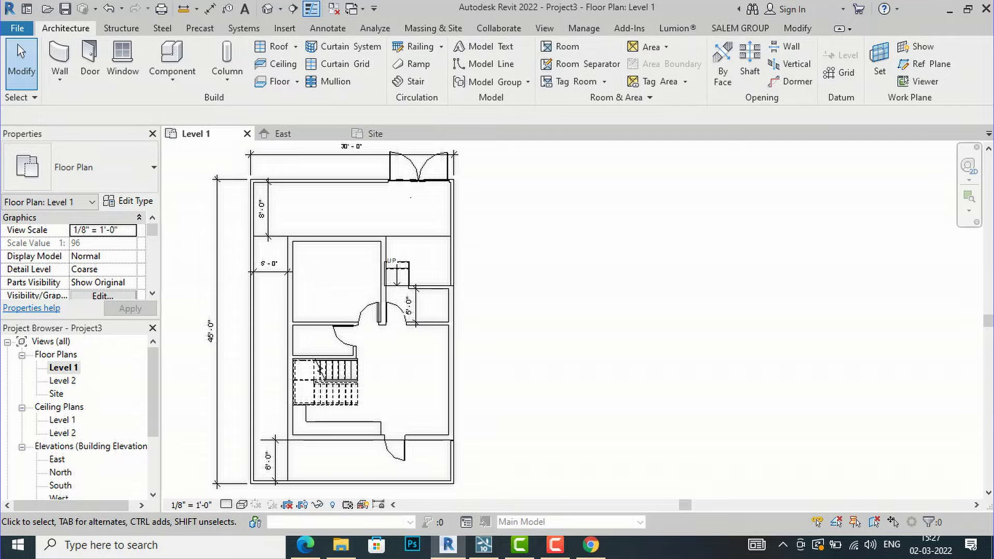
pyautogui.click(285, 28)
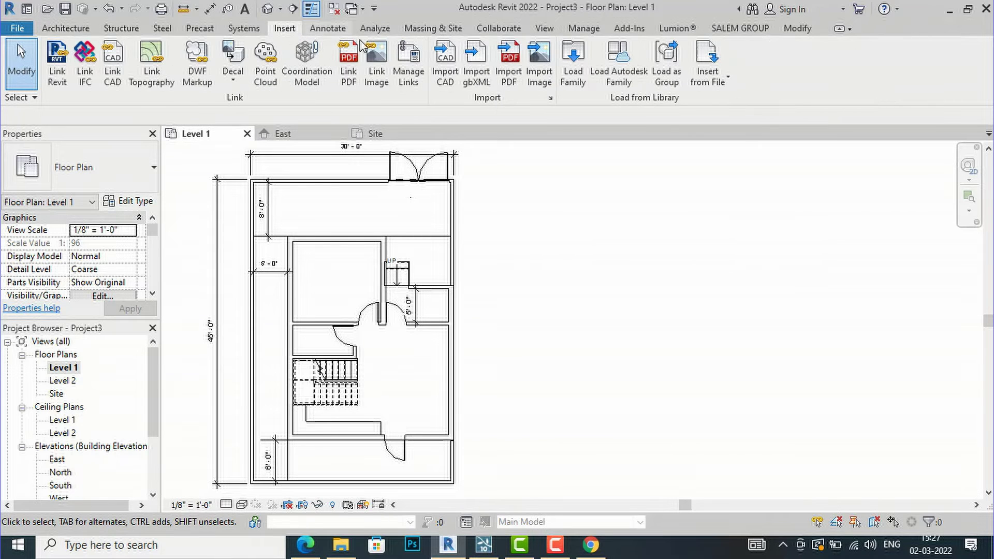
pyautogui.click(571, 83)
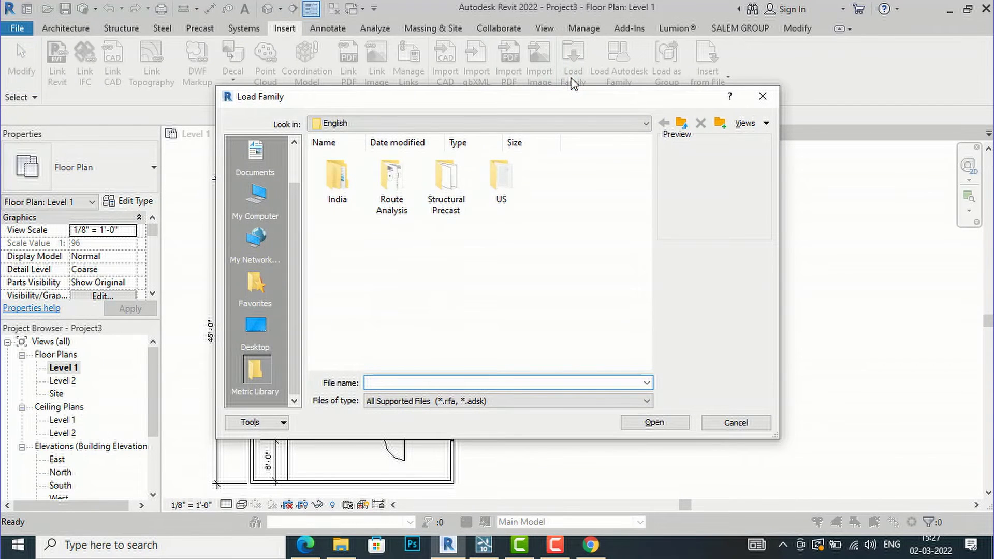
pyautogui.click(371, 124)
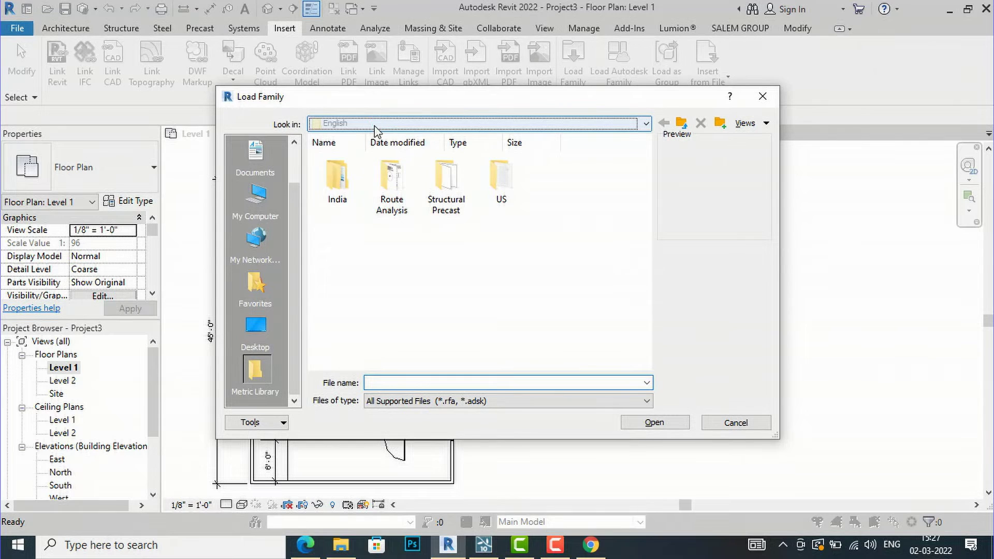
pyautogui.click(394, 207)
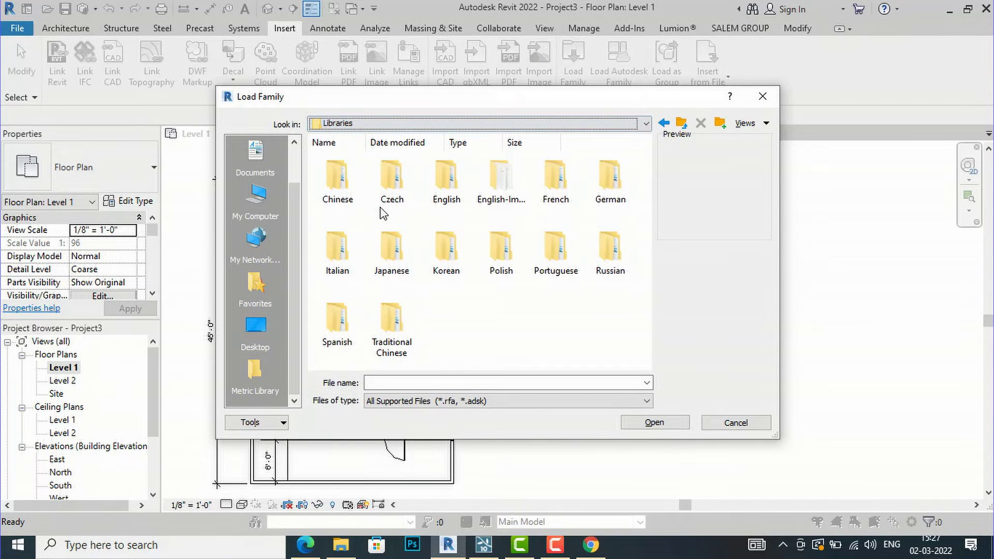
pyautogui.doubleClick(505, 205)
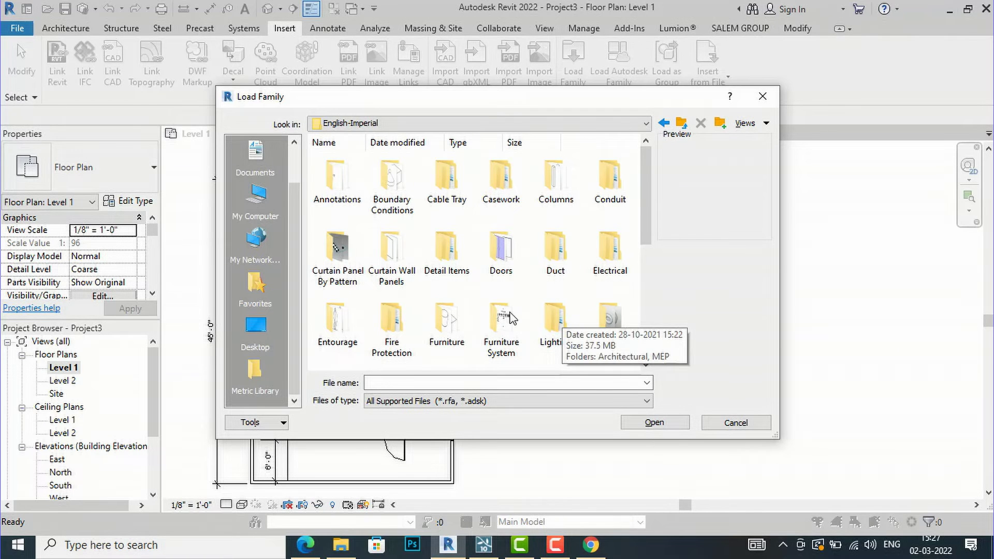
pyautogui.doubleClick(448, 325)
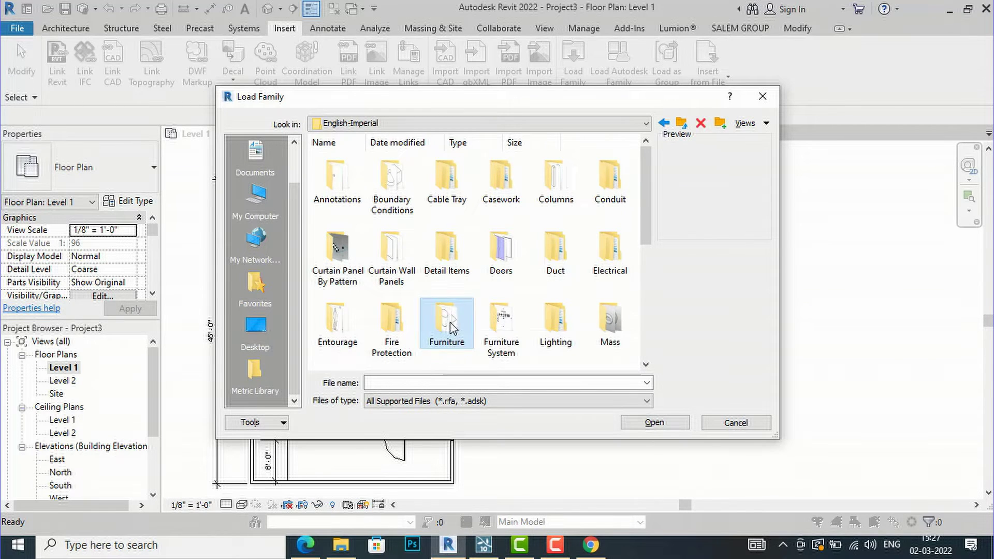
pyautogui.doubleClick(337, 181)
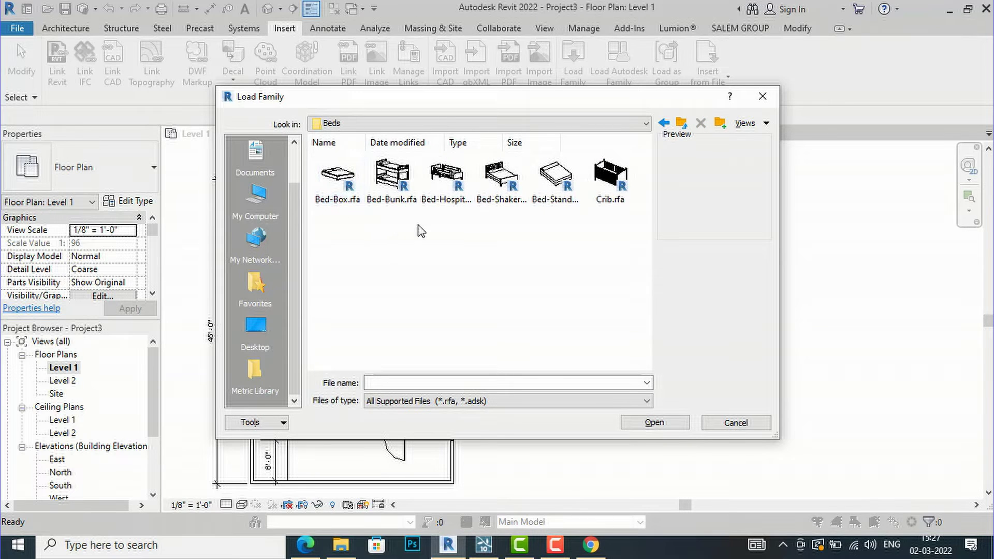
# - Load the Bed-Box.rfa family from the Beds folder and start placing it as a component in the Level 1 plan
pyautogui.click(343, 201)
pyautogui.click(668, 425)
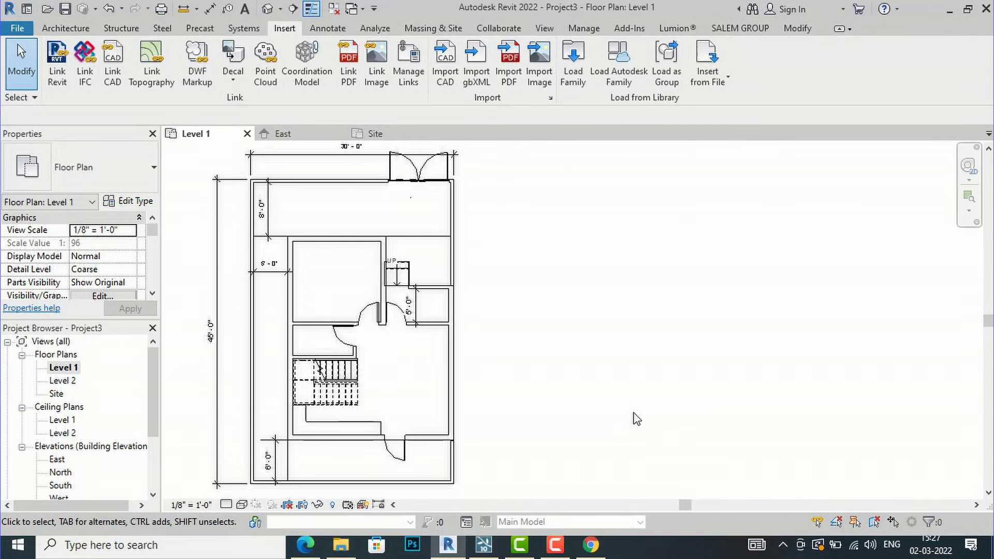
pyautogui.click(66, 28)
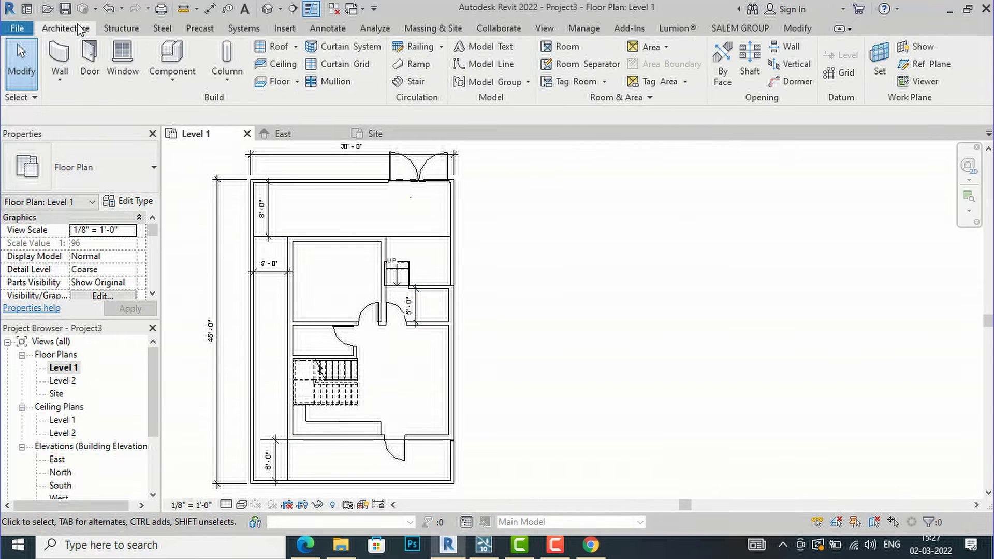
pyautogui.click(157, 88)
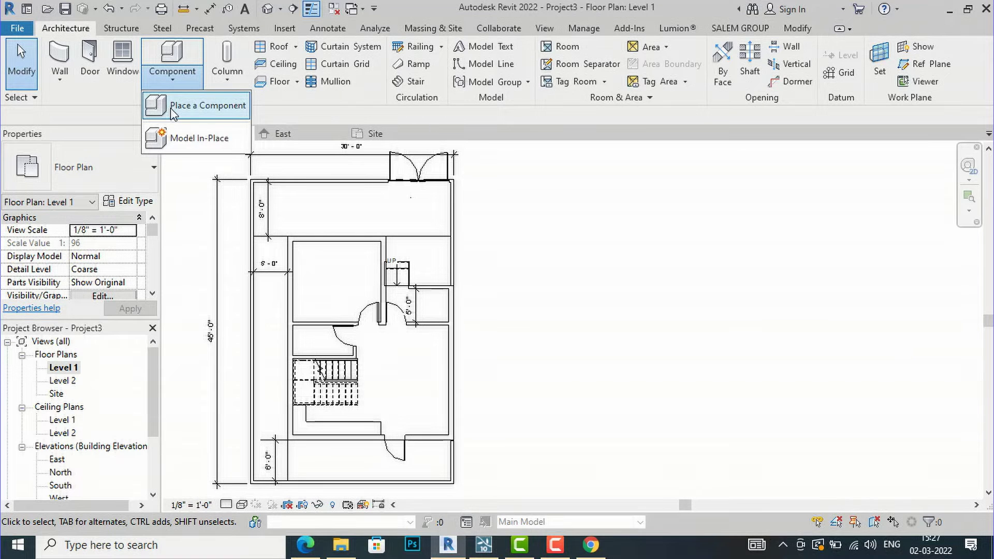
pyautogui.click(170, 107)
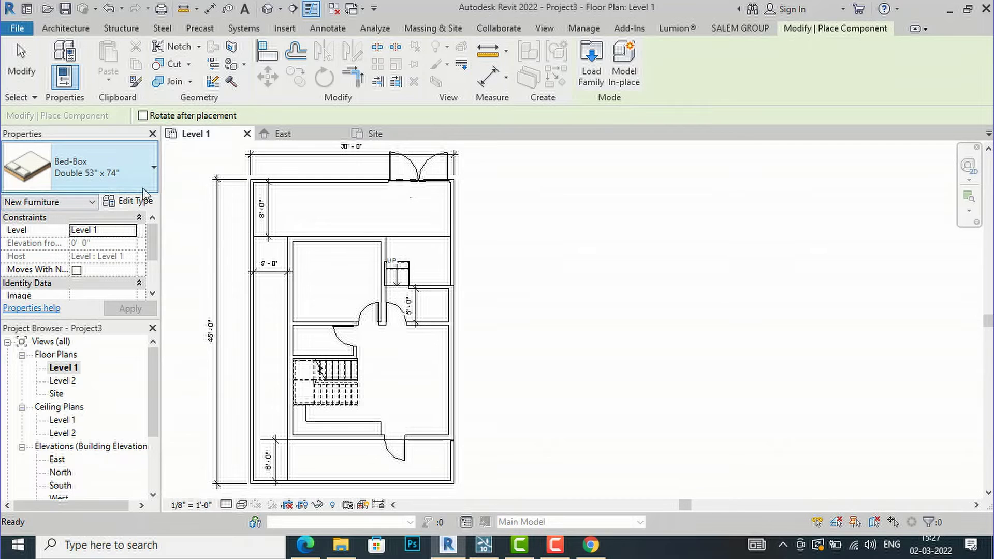
pyautogui.scroll(2, 314, 286)
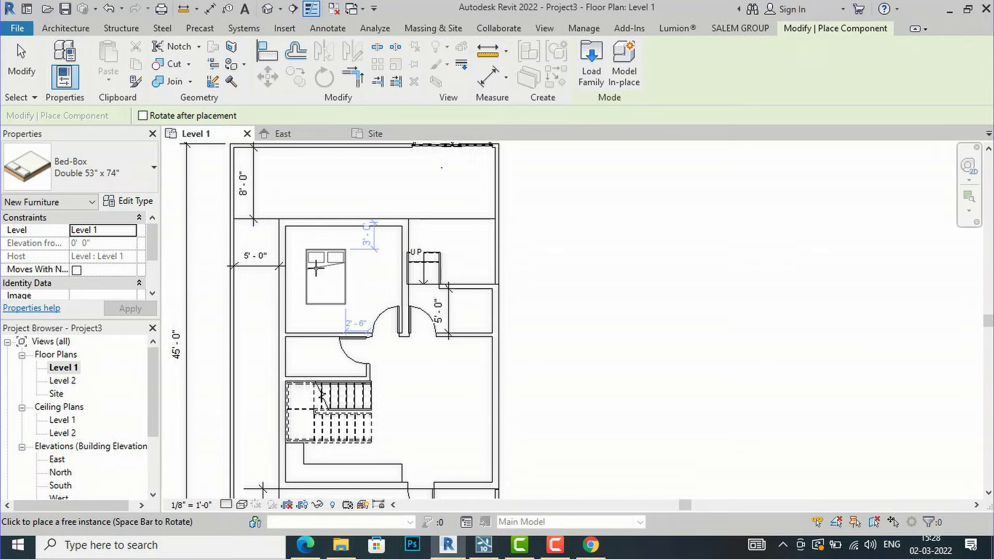
# - Set the Bed-Box type's width to 6' 0" and its length to 6' 6"
pyautogui.click(129, 202)
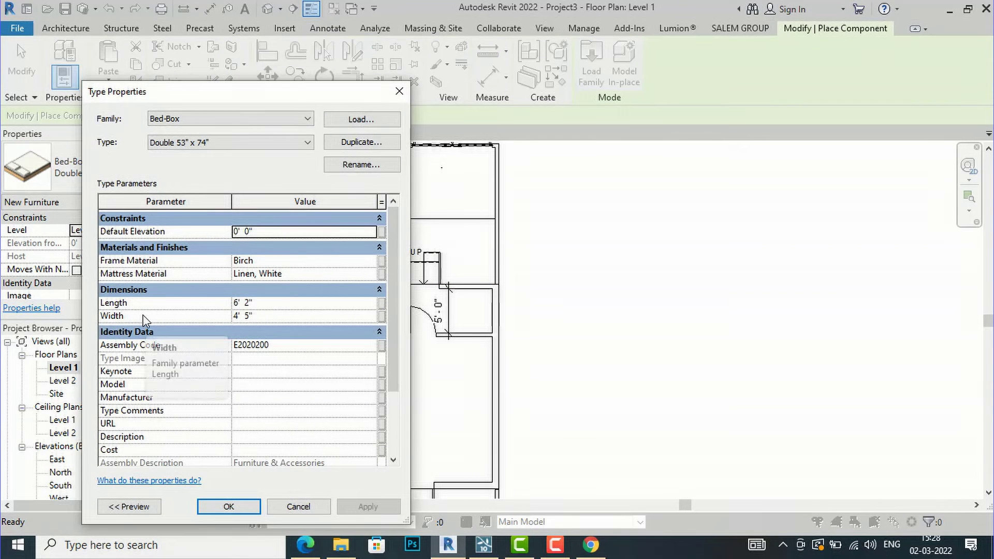
pyautogui.click(256, 316)
pyautogui.moveTo(259, 316); pyautogui.dragTo(212, 316)
pyautogui.write("6'6")
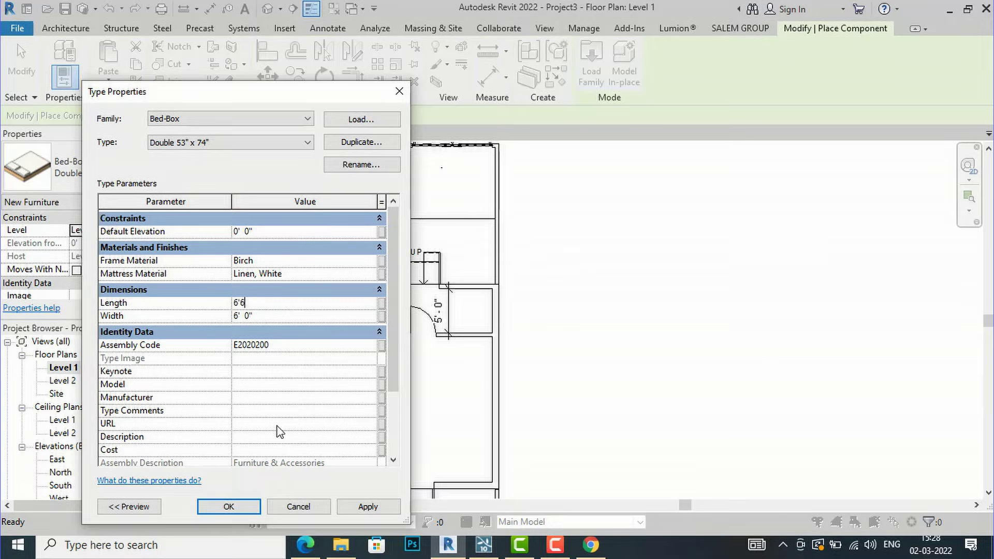
pyautogui.click(219, 508)
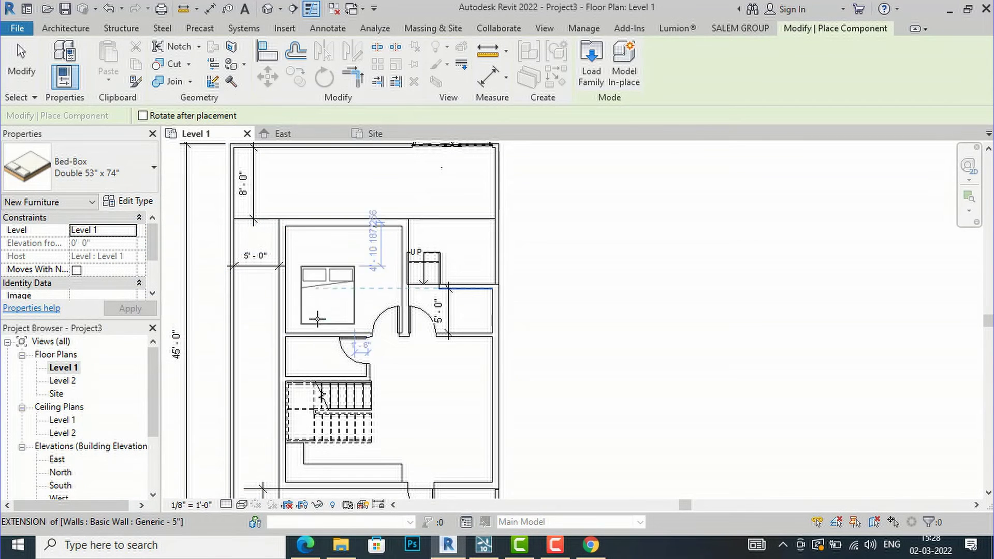
# - Check the bedroom furniture layout in haridwar res.pdf, and place the bed with its headboard against the bedroom's upper wall
pyautogui.click(307, 549)
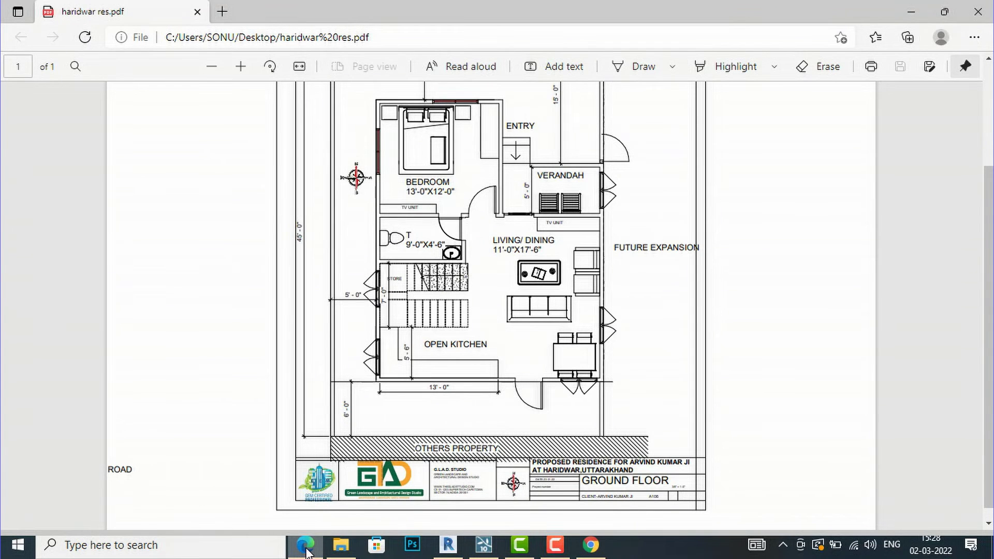
pyautogui.click(307, 550)
pyautogui.scroll(5, 319, 260)
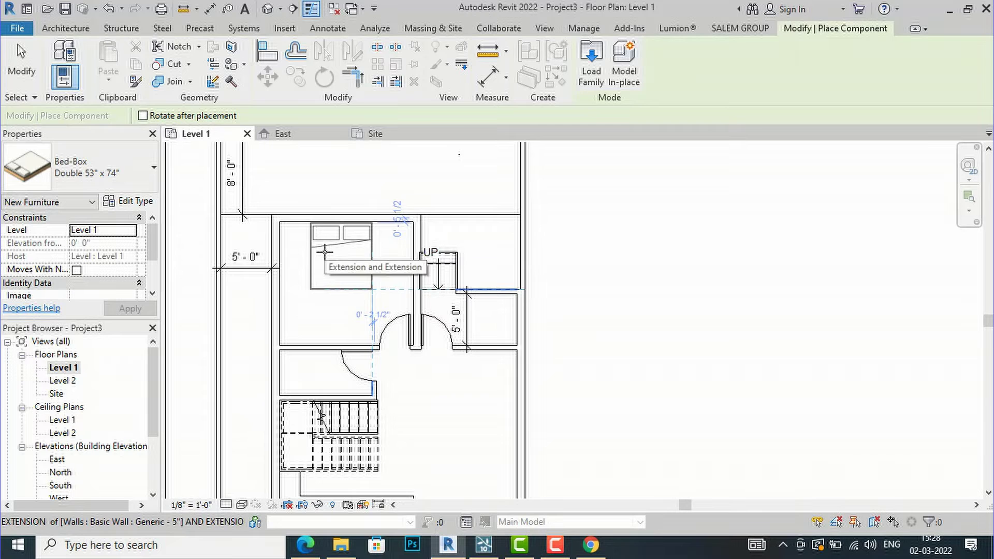
pyautogui.scroll(2, 325, 252)
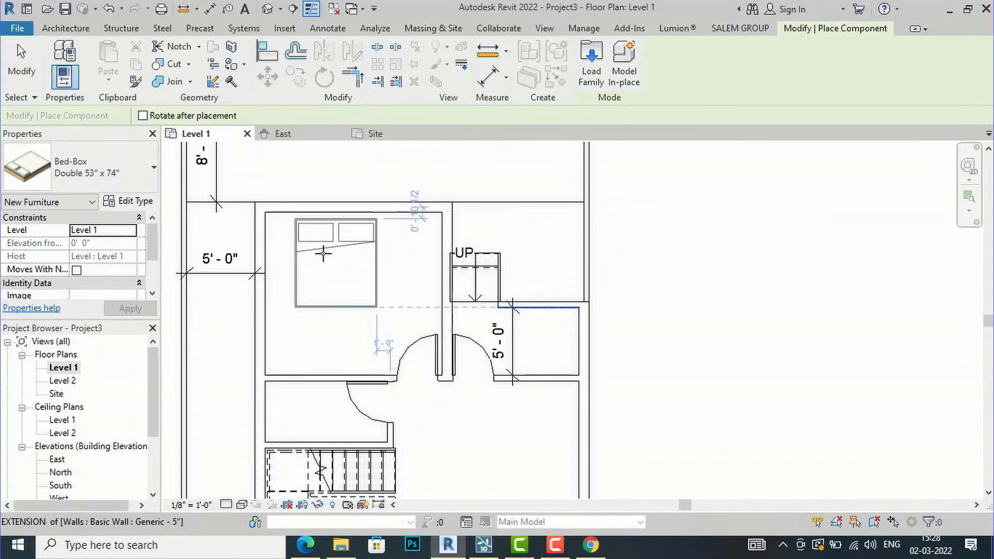
pyautogui.scroll(1, 321, 249)
pyautogui.click(321, 243)
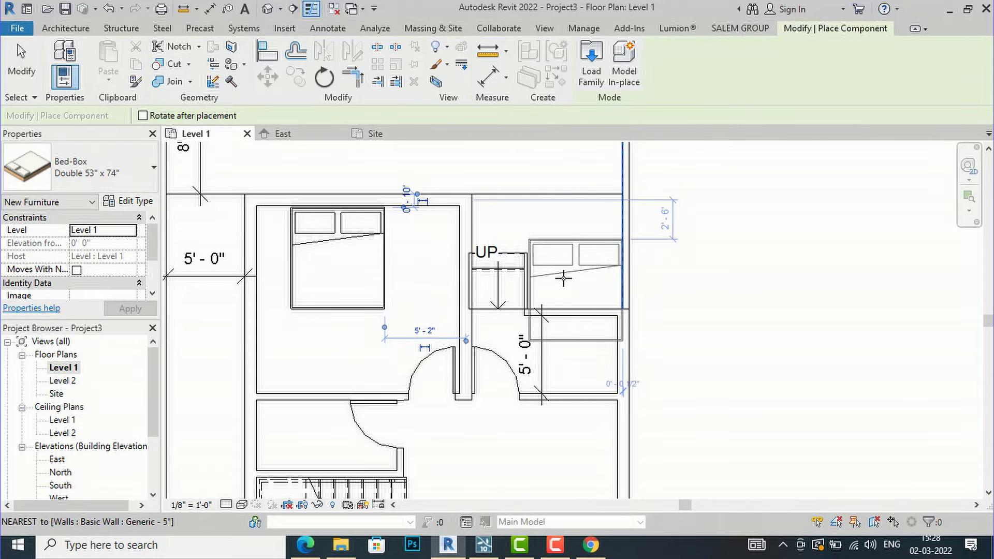
pyautogui.press('Escape')
pyautogui.press('Escape')
pyautogui.scroll(-2, 453, 269)
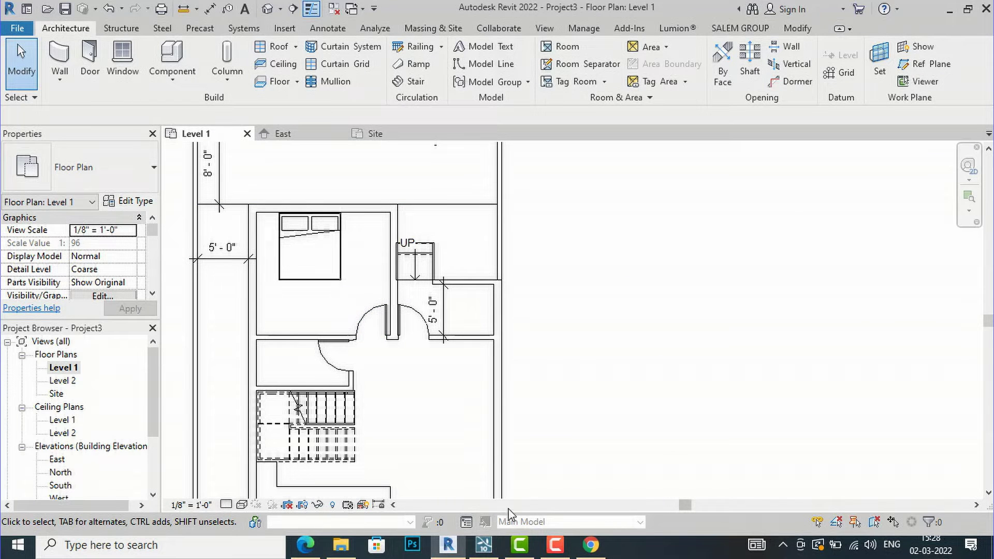
# - Switch to RevitCity in Chrome and search its downloads for "wardrobe"
pyautogui.click(590, 544)
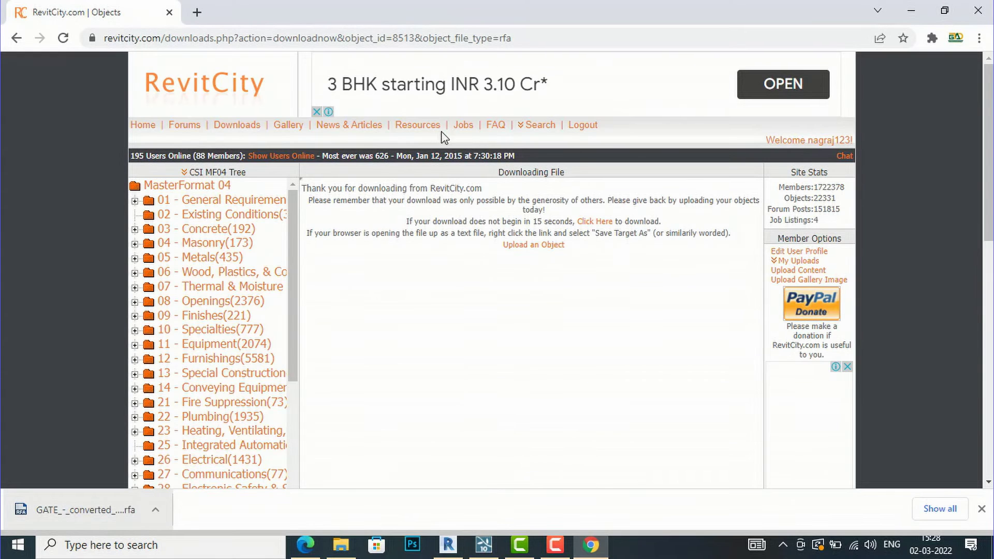
pyautogui.click(534, 133)
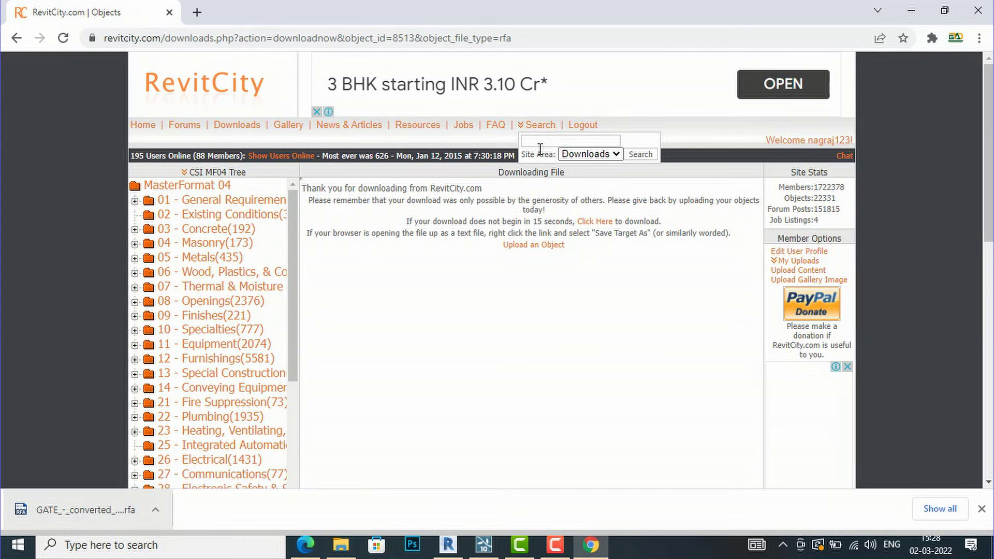
pyautogui.click(544, 141)
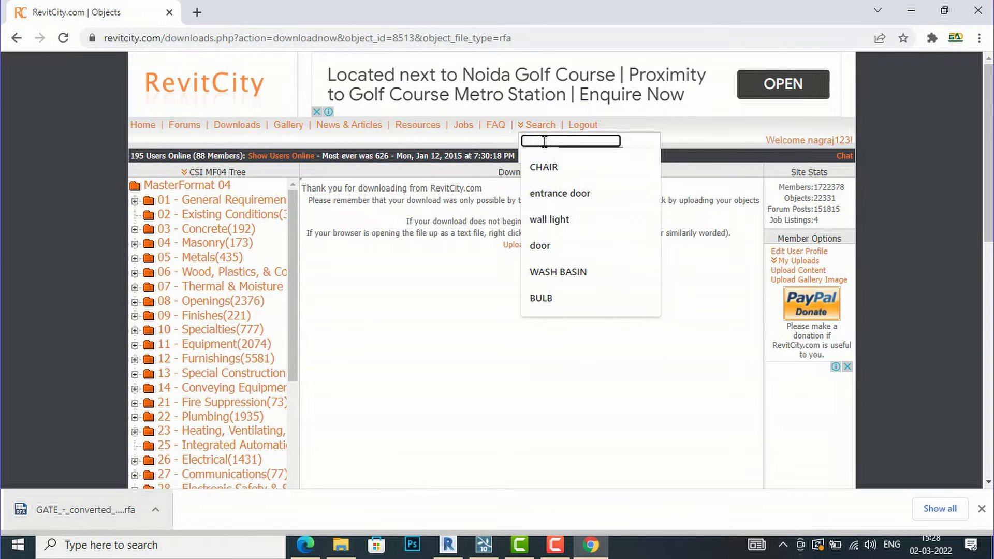
pyautogui.write('war')
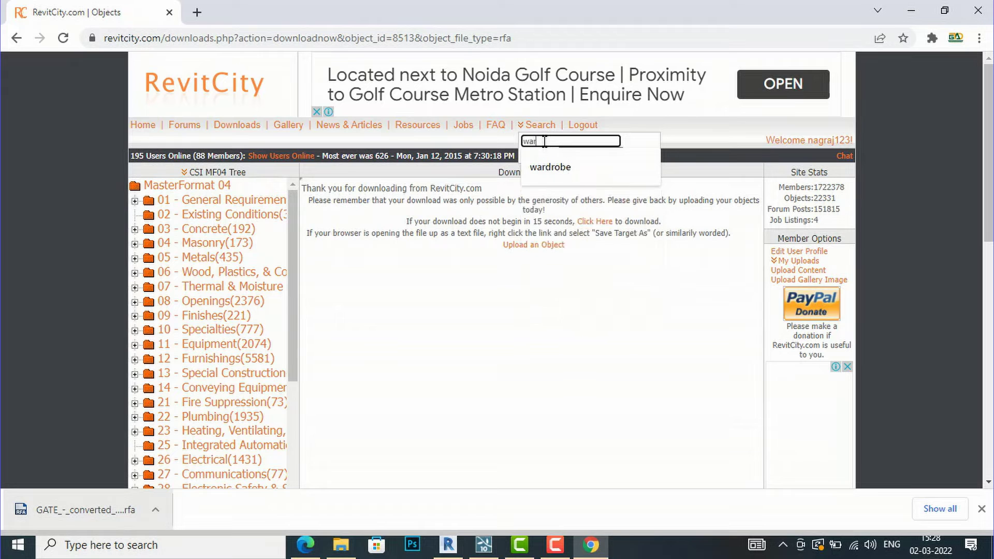
pyautogui.write('drobe')
pyautogui.press('Return')
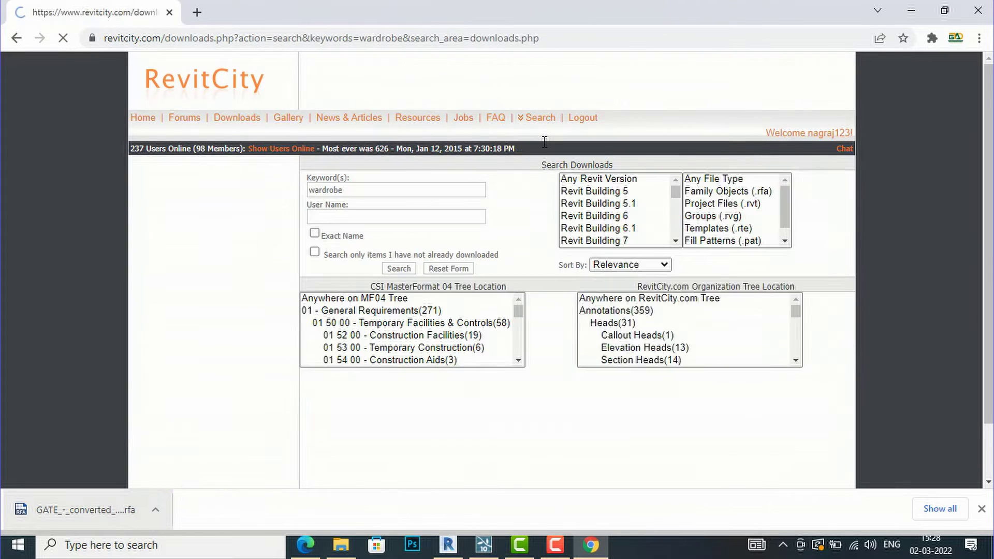
# - Download the Wardrobe Casework family from the search results
pyautogui.scroll(-1, 531, 269)
pyautogui.scroll(-3, 530, 269)
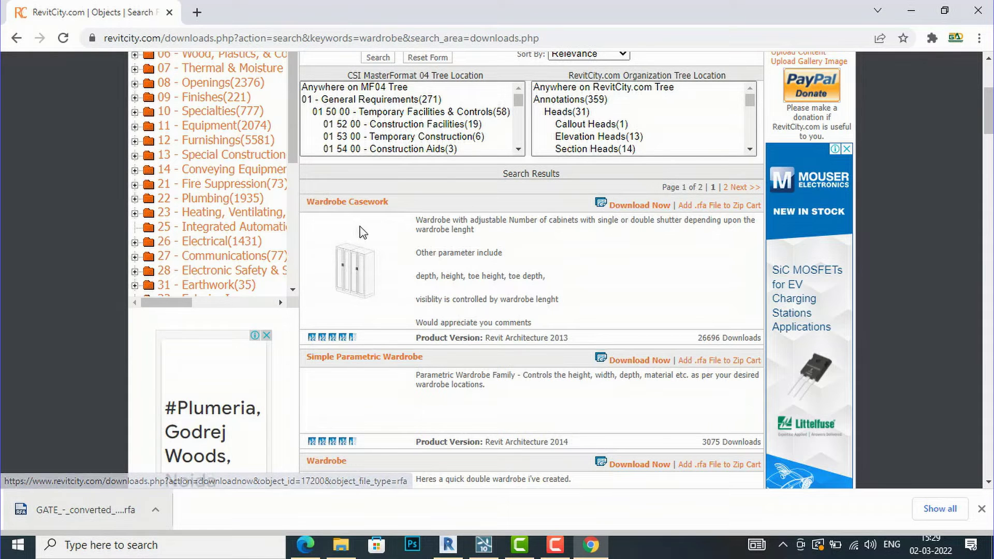
pyautogui.click(619, 209)
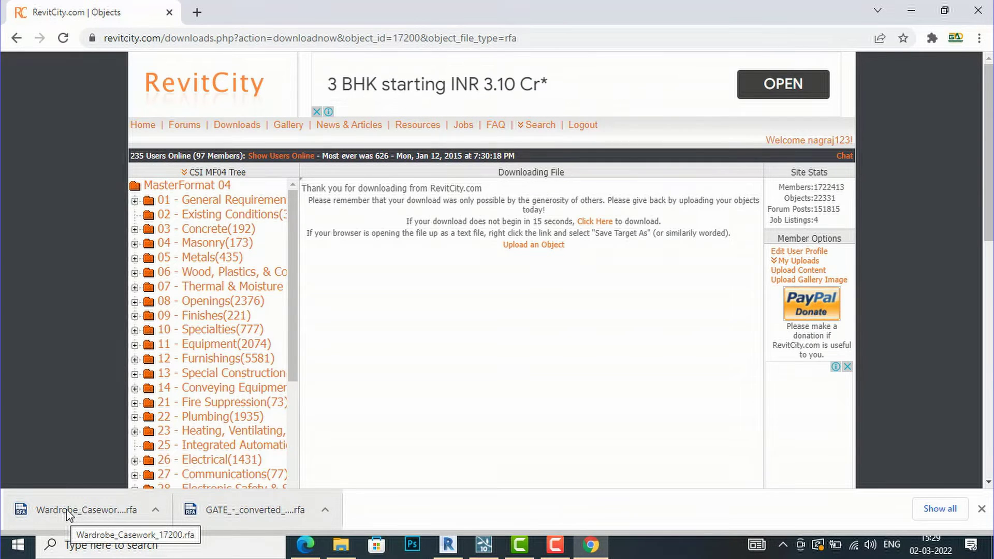
# - Load the downloaded wardrobe family into the Revit project, declining to save and keeping the 30-minute save reminder interval
pyautogui.moveTo(67, 509); pyautogui.dragTo(454, 380)
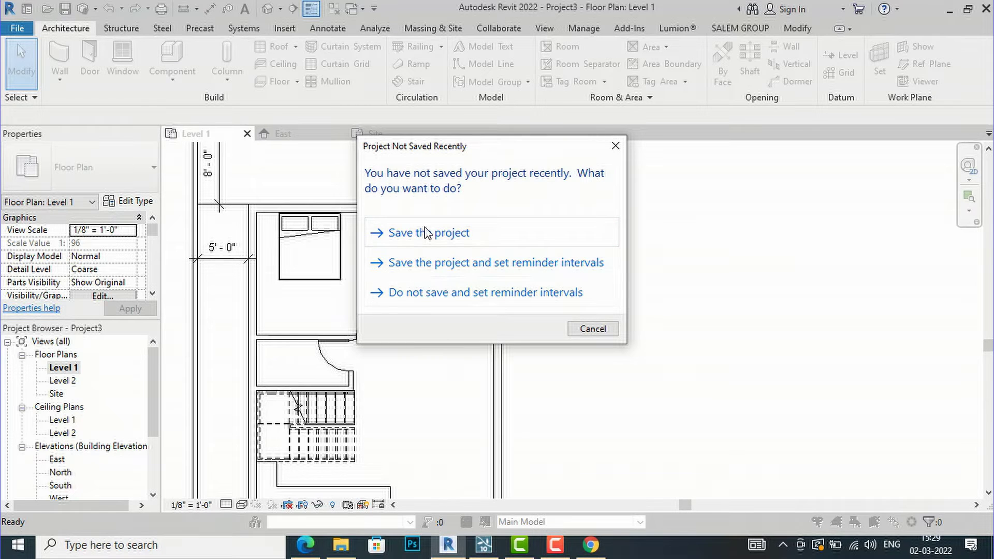
pyautogui.click(425, 293)
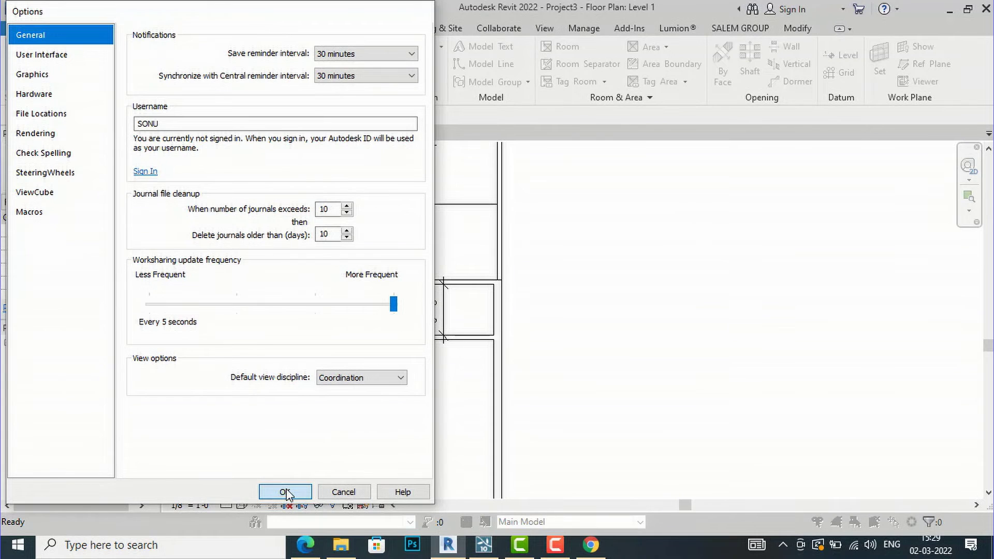
pyautogui.click(285, 491)
# - Rotate the wardrobe so its doors face the bed, and place it against the bedroom's right wall in the upper corner
pyautogui.scroll(3, 368, 272)
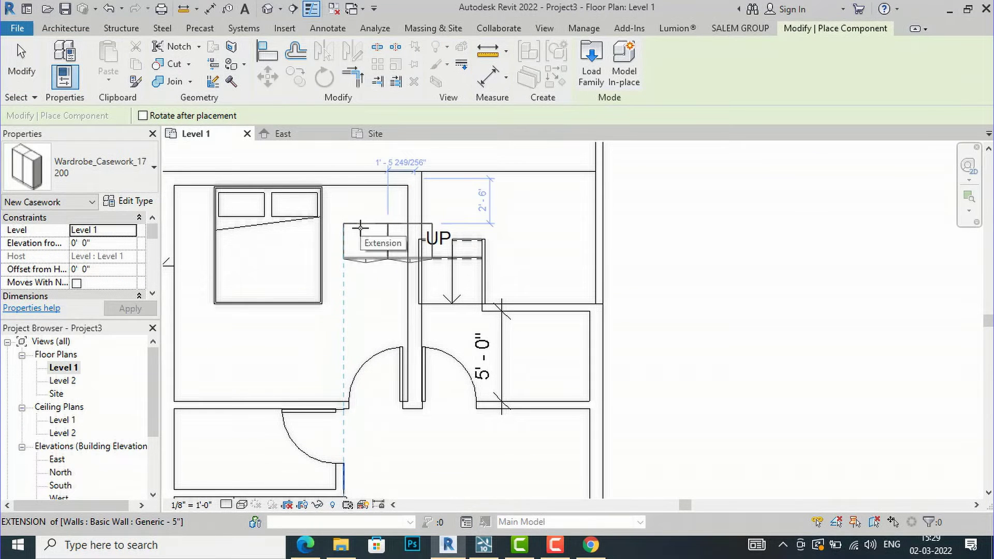
pyautogui.press('space')
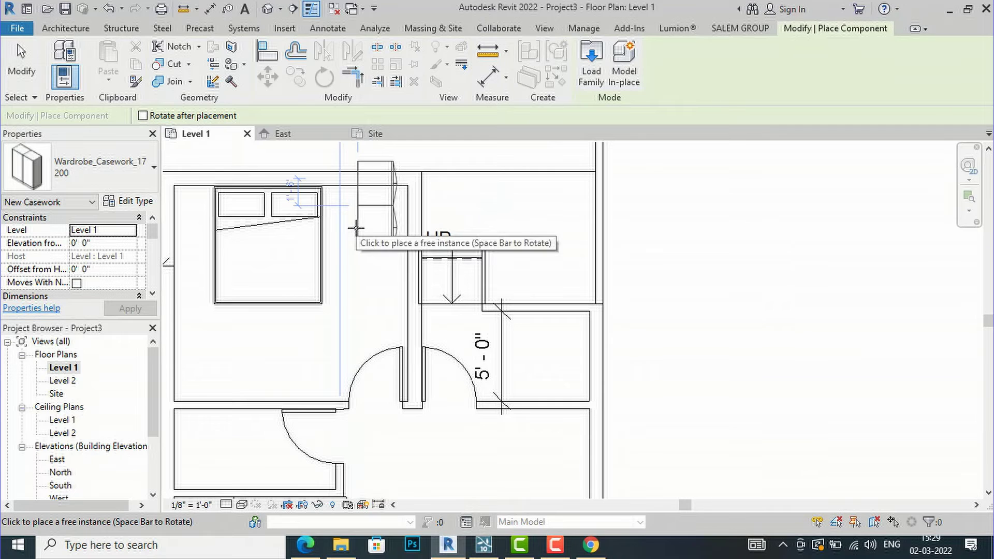
pyautogui.press('space')
pyautogui.press('space')
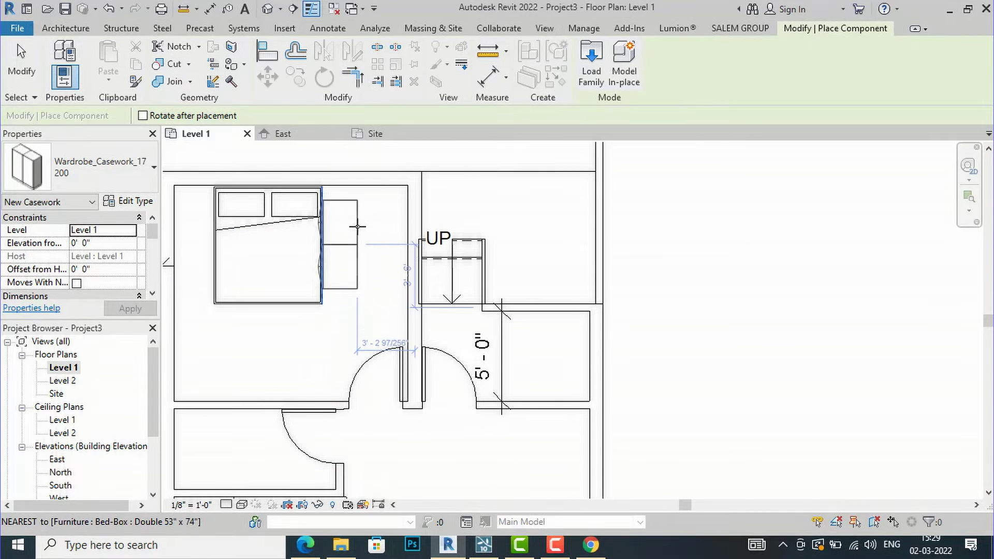
pyautogui.scroll(1, 379, 220)
pyautogui.scroll(1, 379, 219)
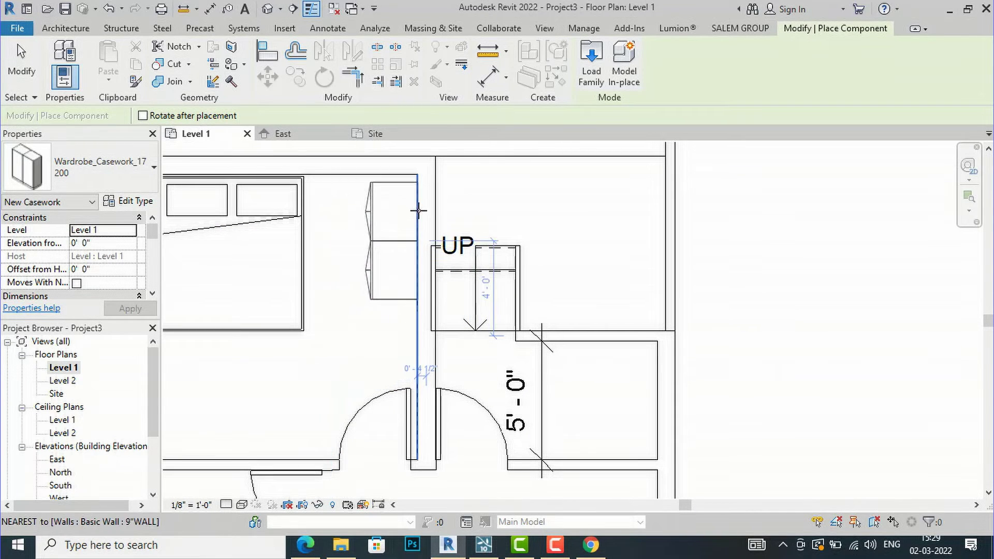
pyautogui.click(418, 210)
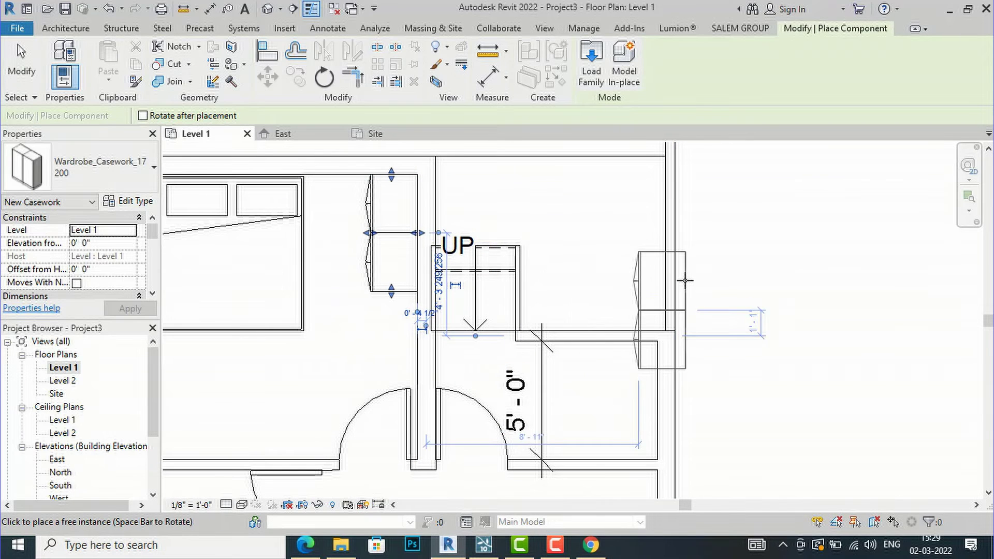
pyautogui.press('Escape')
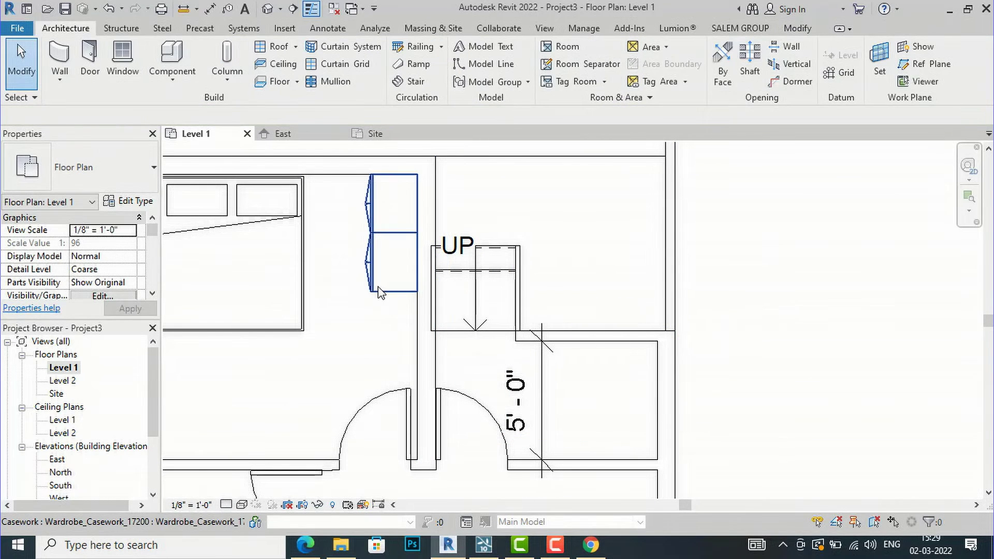
# - Review the placed wardrobe's type properties and close them without changes
pyautogui.click(379, 293)
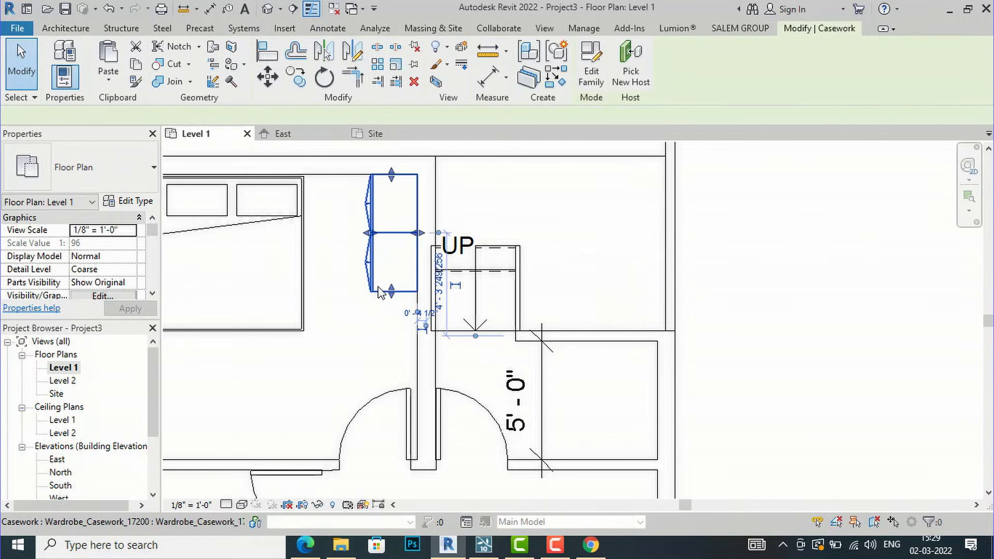
pyautogui.click(136, 202)
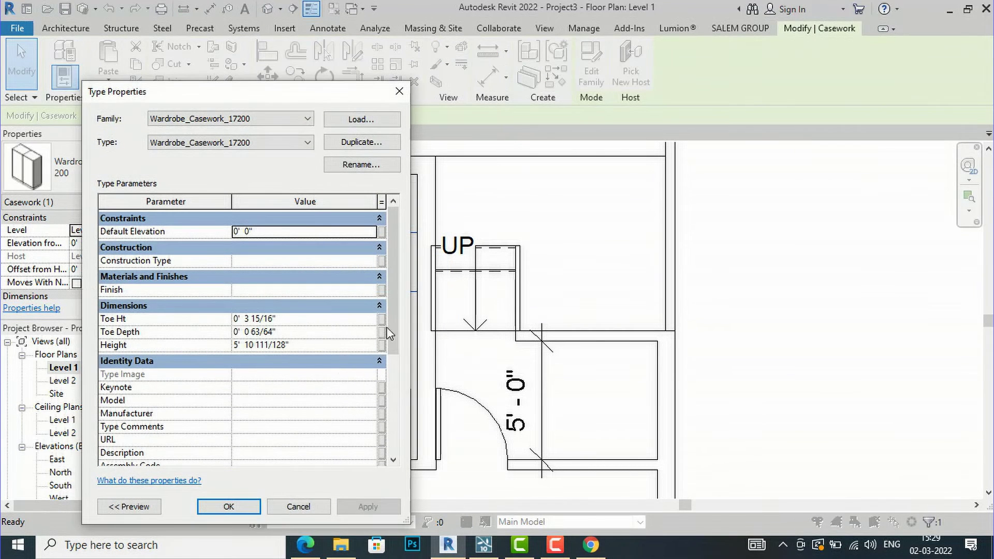
pyautogui.click(400, 92)
pyautogui.press('Escape')
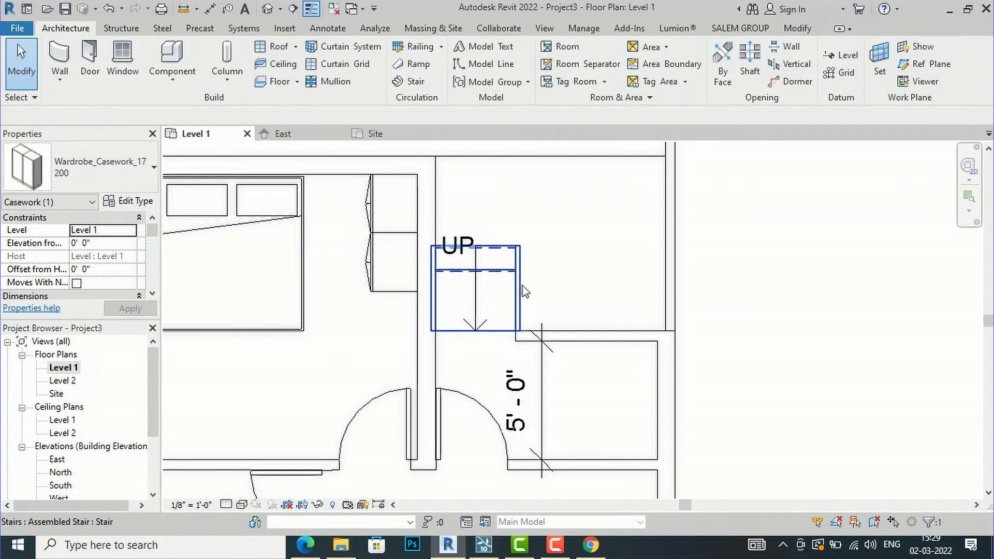
pyautogui.scroll(-2, 466, 280)
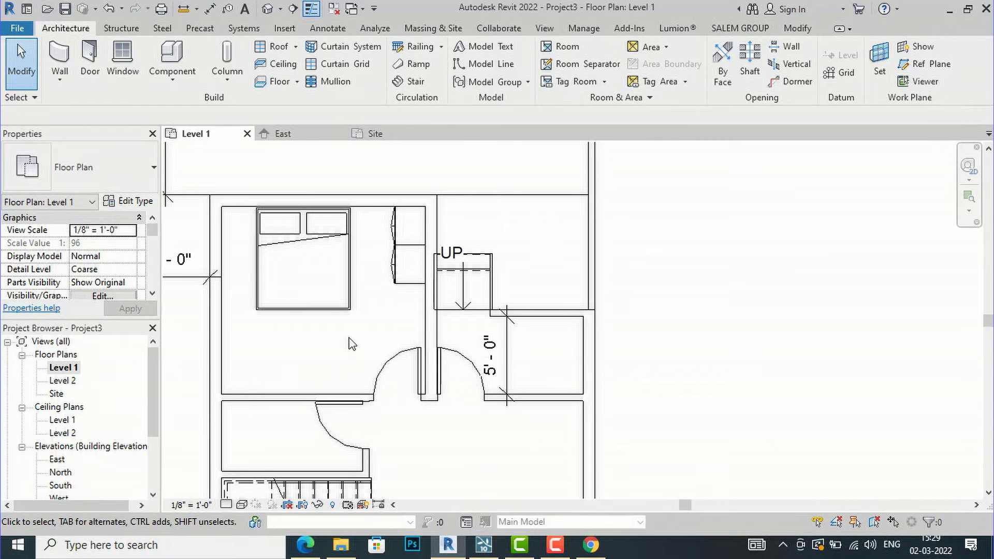
pyautogui.scroll(-1, 384, 182)
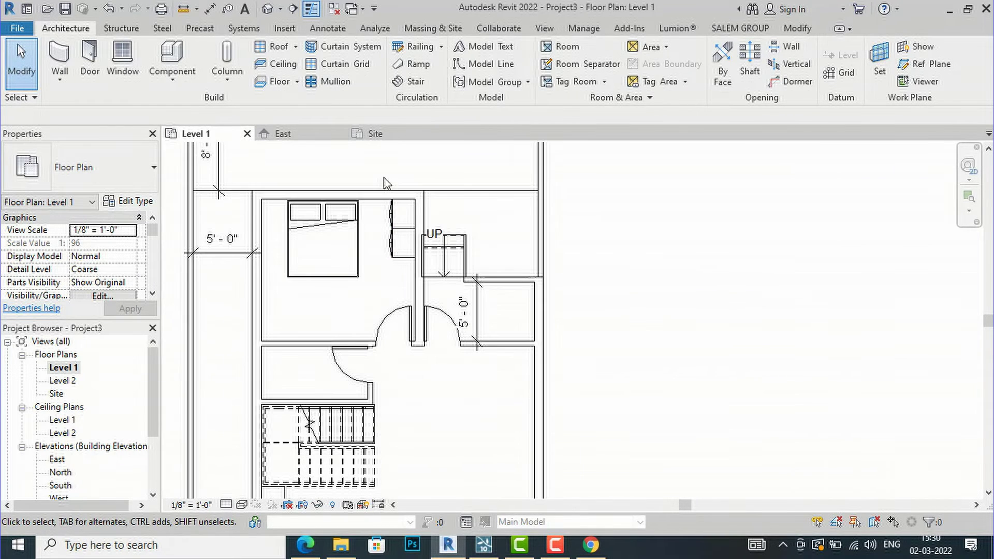
pyautogui.scroll(-1, 384, 182)
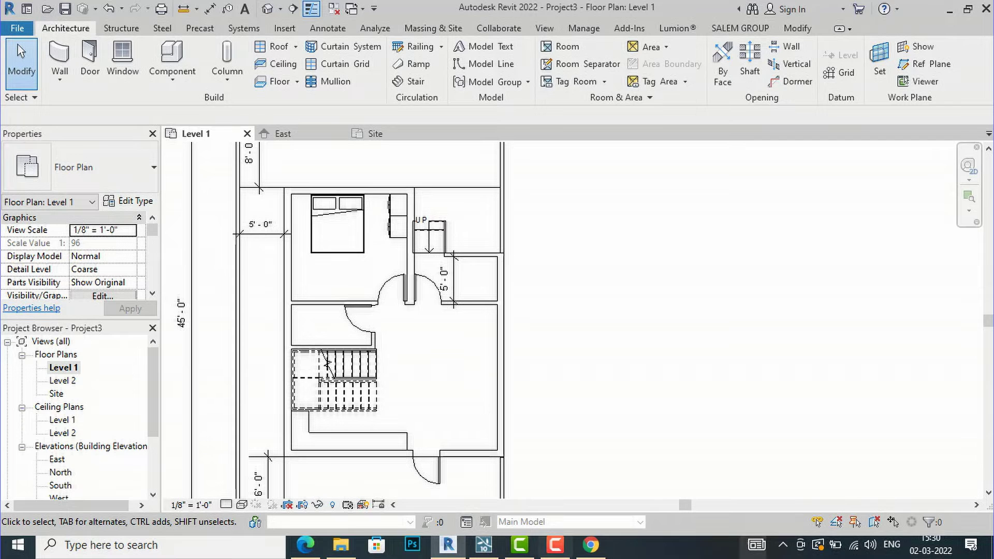
pyautogui.scroll(1, 458, 318)
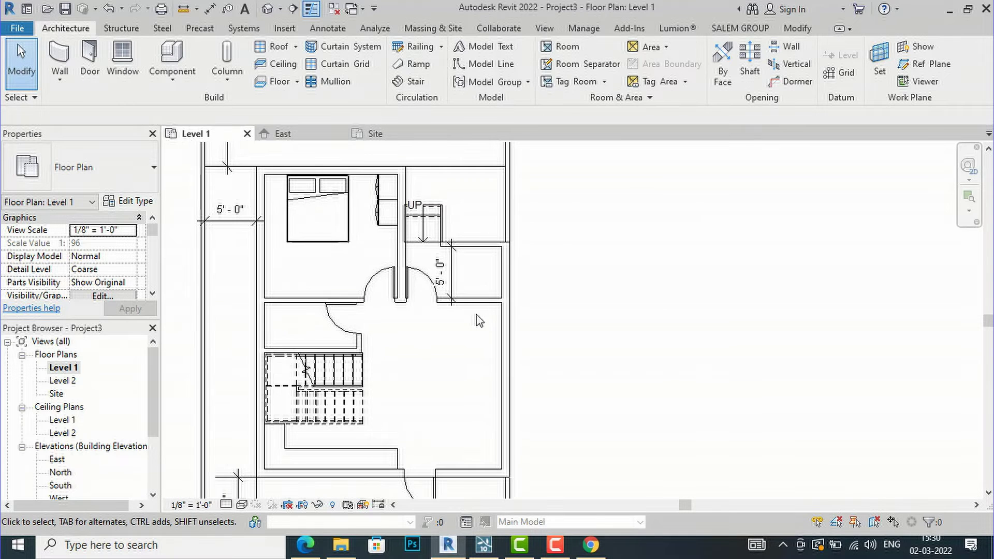
pyautogui.click(303, 551)
pyautogui.click(302, 552)
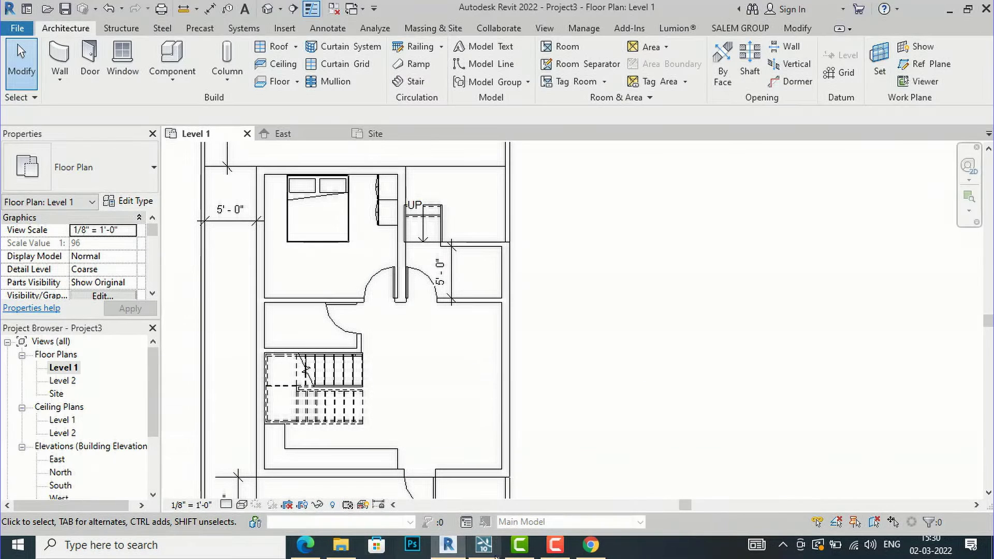
pyautogui.moveTo(586, 550)
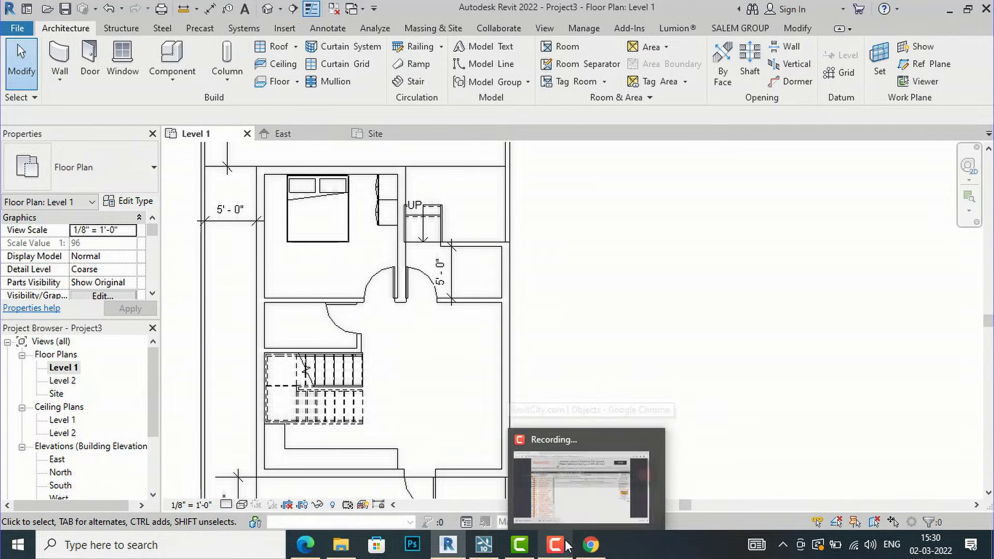
pyautogui.moveTo(446, 546)
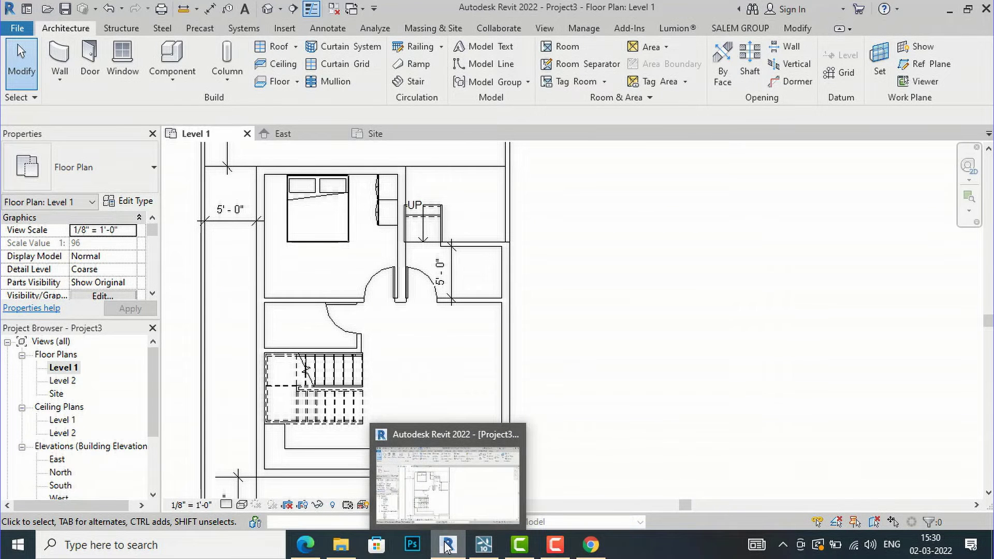
# - Load the Chair-Breuer family from the library's Furniture > Seating folder
pyautogui.click(285, 28)
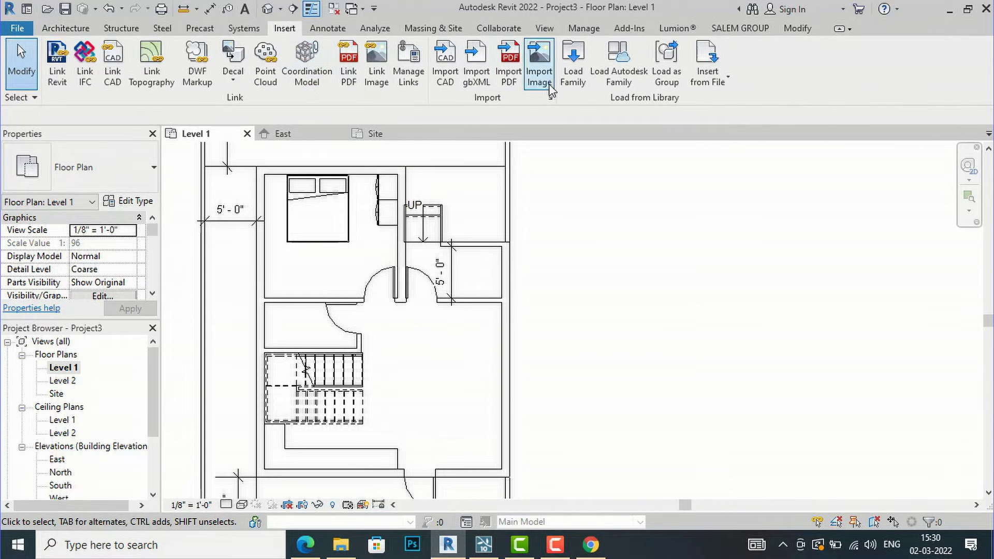
pyautogui.click(573, 62)
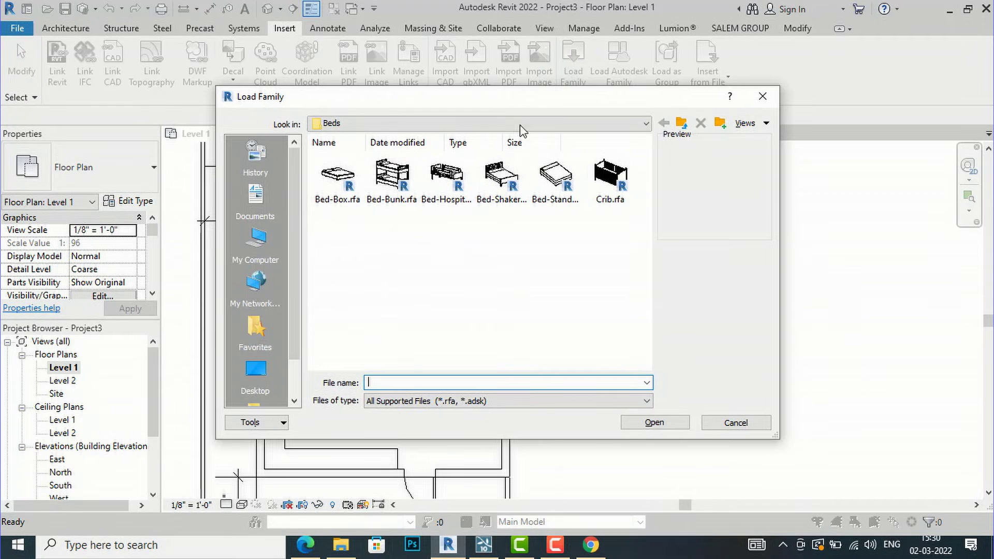
pyautogui.click(646, 123)
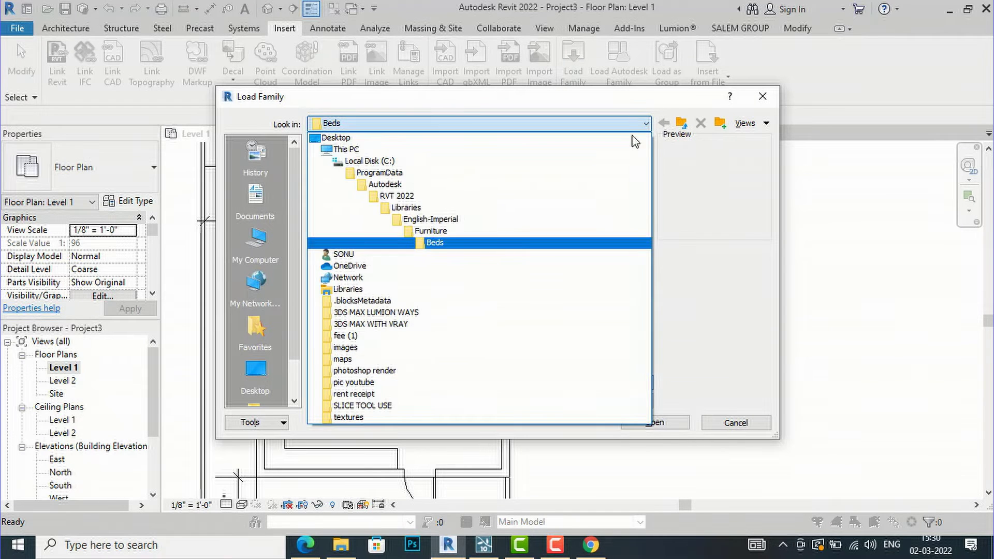
pyautogui.click(505, 231)
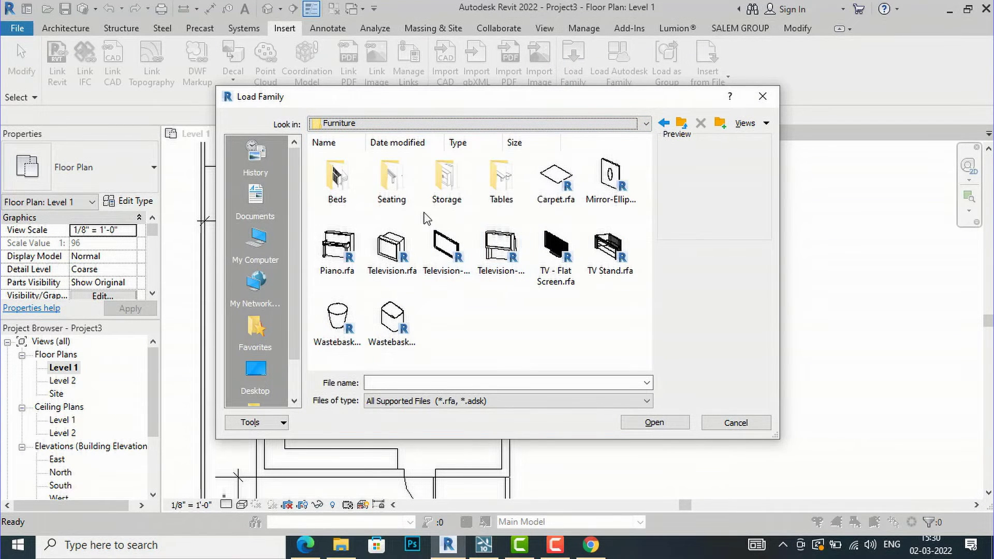
pyautogui.doubleClick(392, 199)
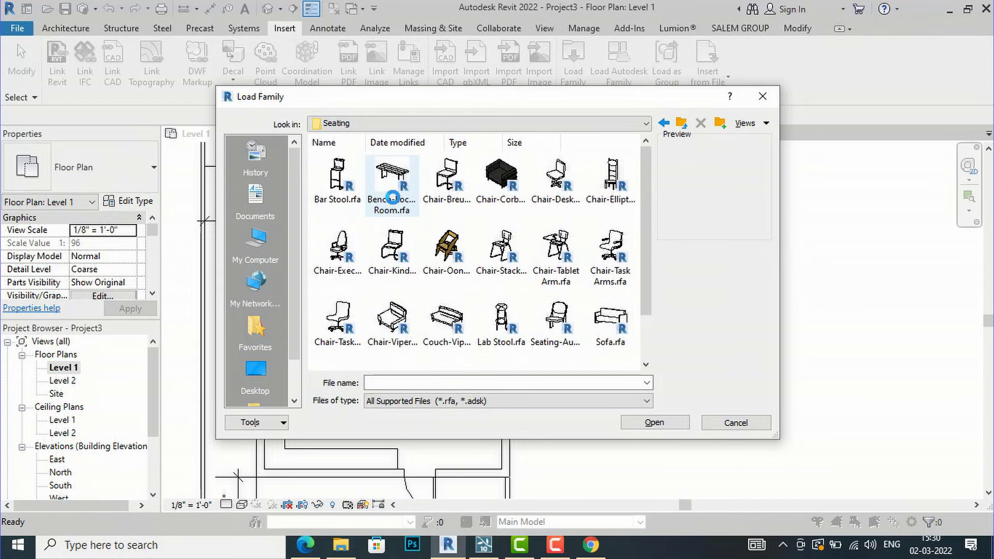
pyautogui.click(451, 201)
pyautogui.click(642, 423)
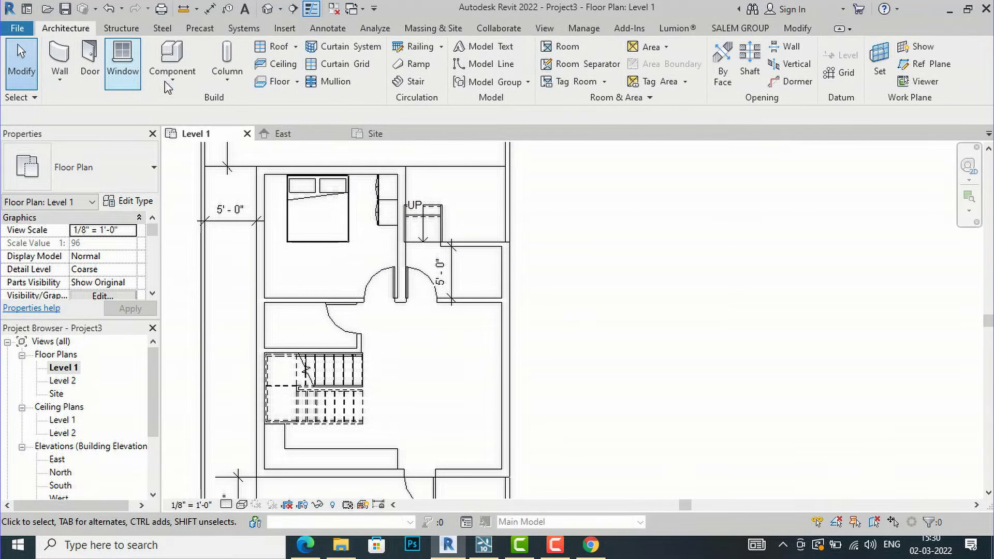
# - Place two Chair-Breuer chairs side by side along the lower wall of the small room below the entrance stair
pyautogui.click(168, 83)
pyautogui.click(158, 104)
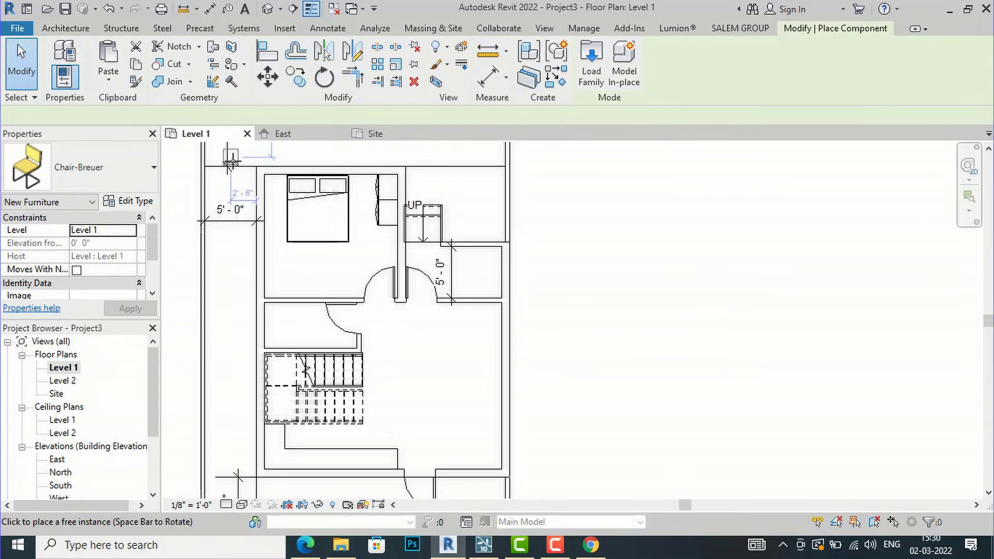
pyautogui.scroll(4, 451, 290)
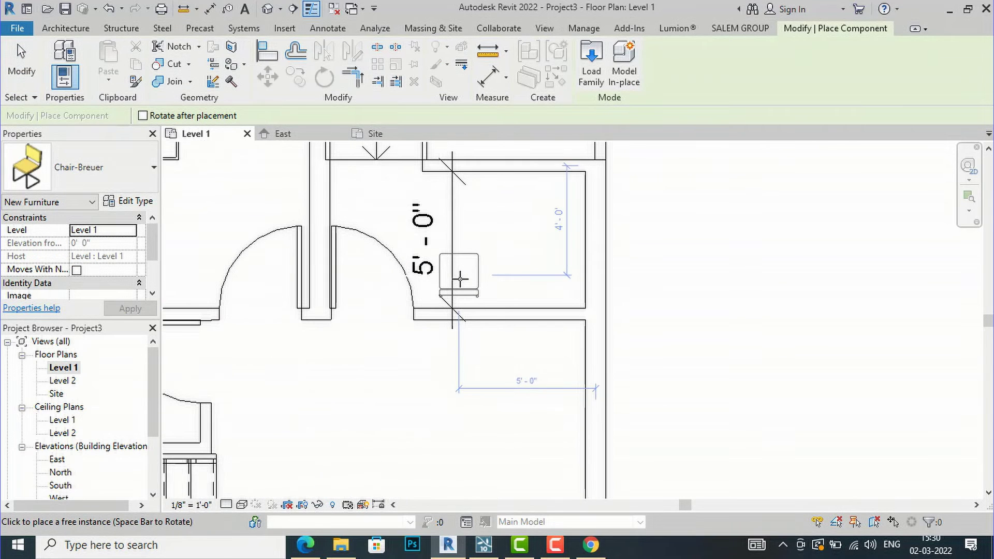
pyautogui.click(473, 280)
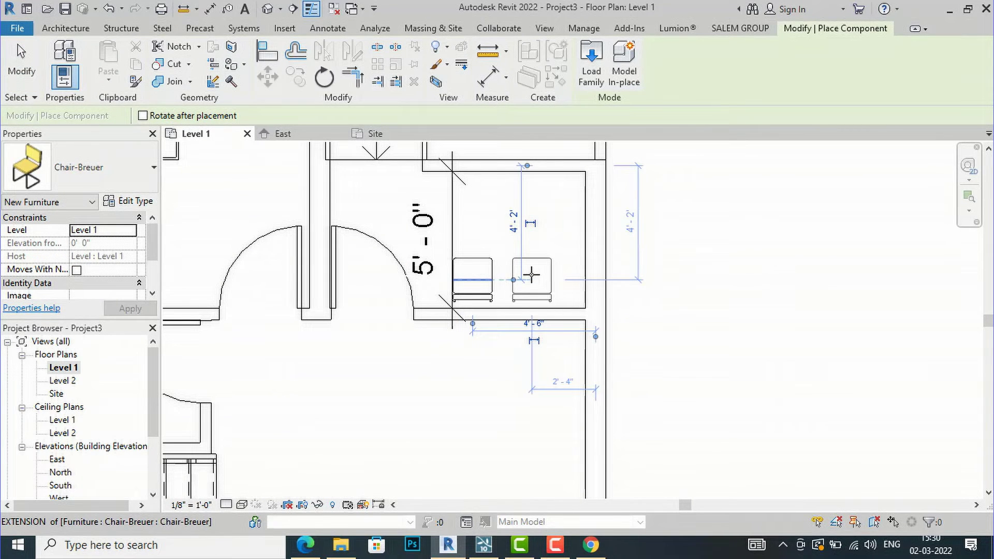
pyautogui.click(522, 274)
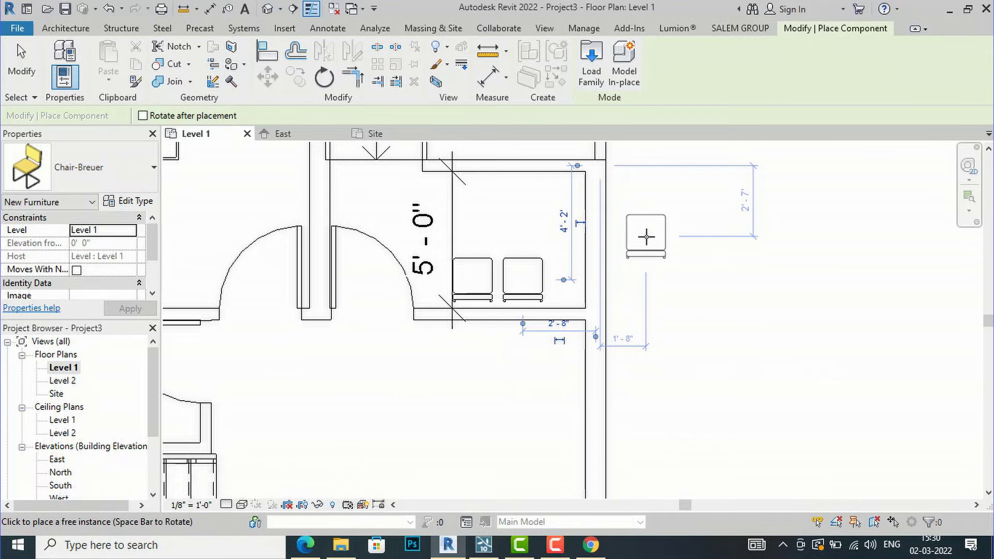
pyautogui.press('Escape')
pyautogui.press('Escape')
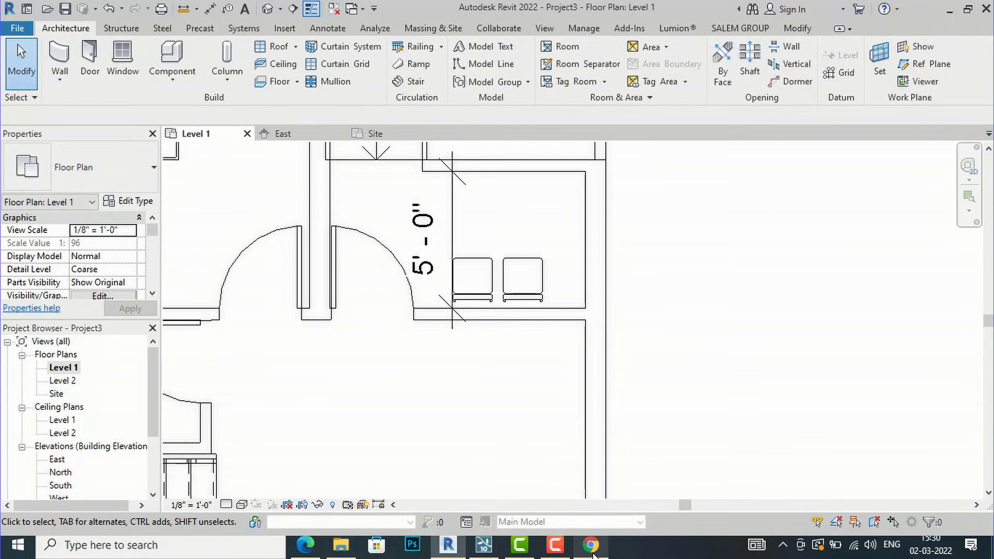
pyautogui.click(591, 545)
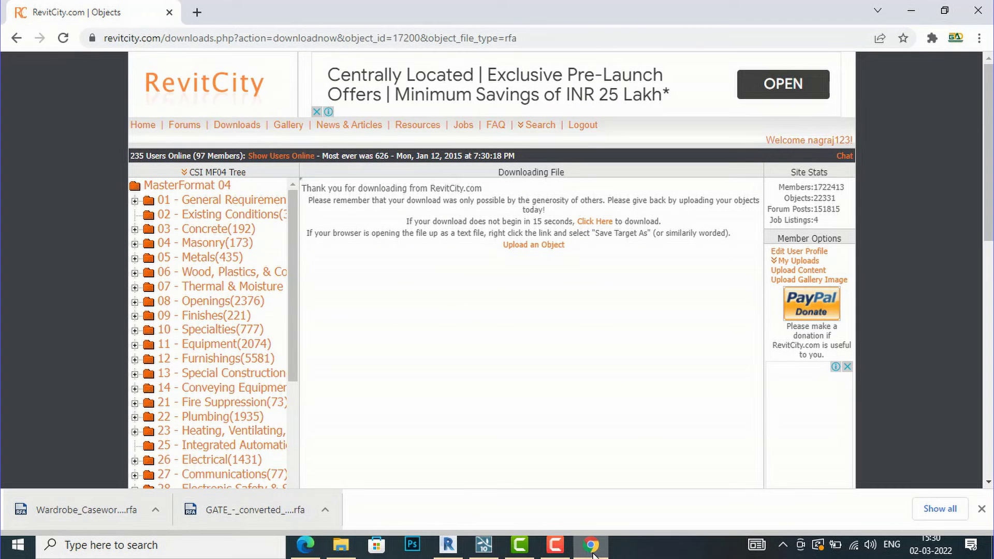
pyautogui.click(593, 553)
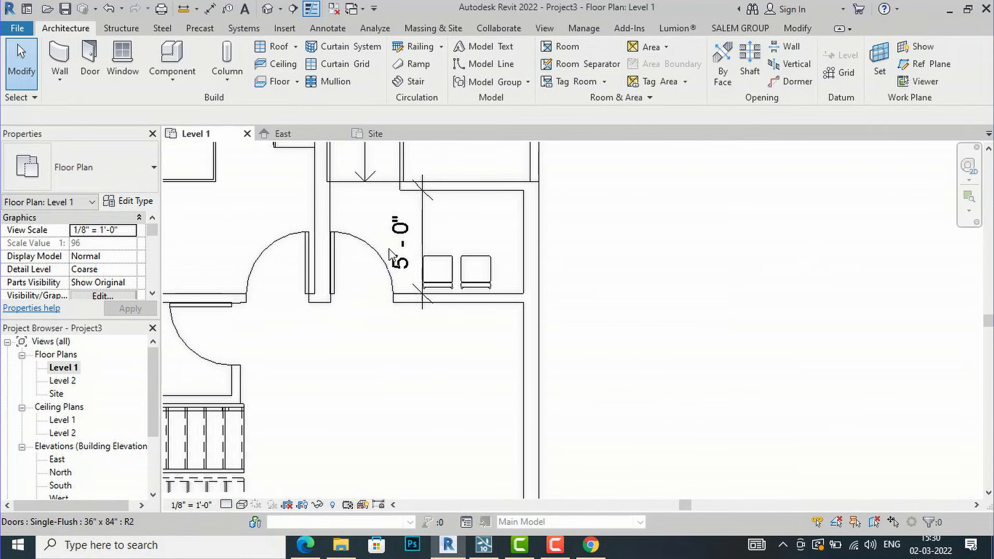
pyautogui.scroll(-2, 497, 305)
pyautogui.scroll(-2, 500, 310)
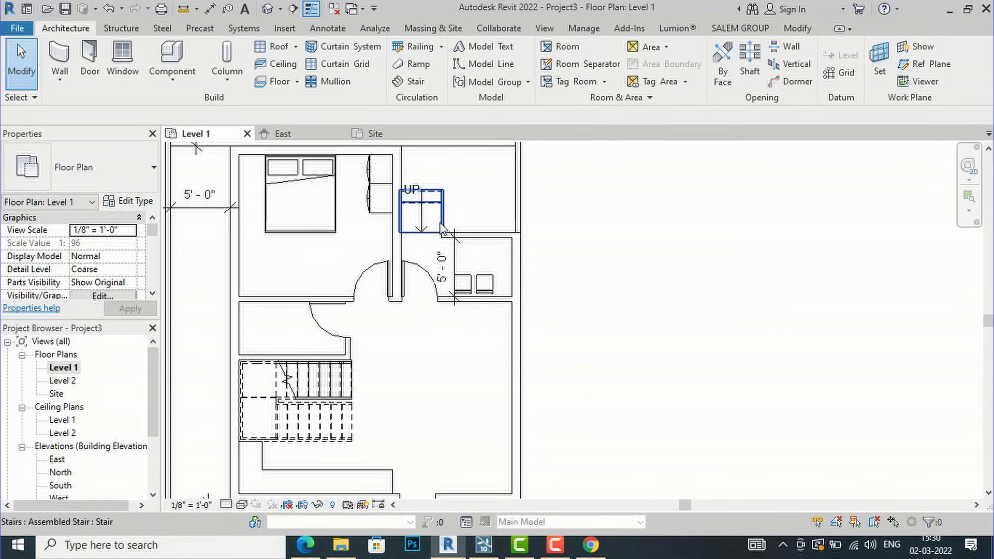
pyautogui.scroll(-1, 441, 229)
pyautogui.click(449, 546)
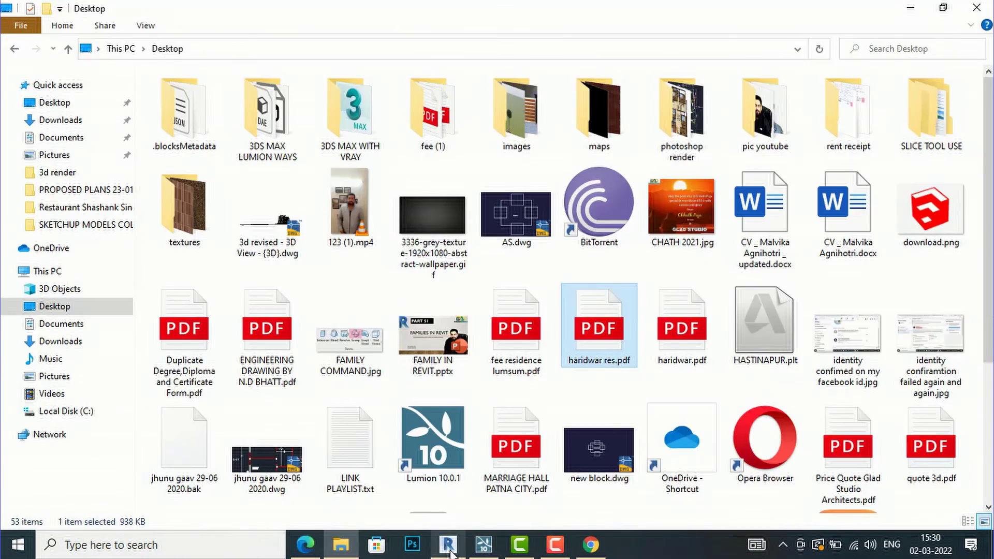
pyautogui.click(448, 546)
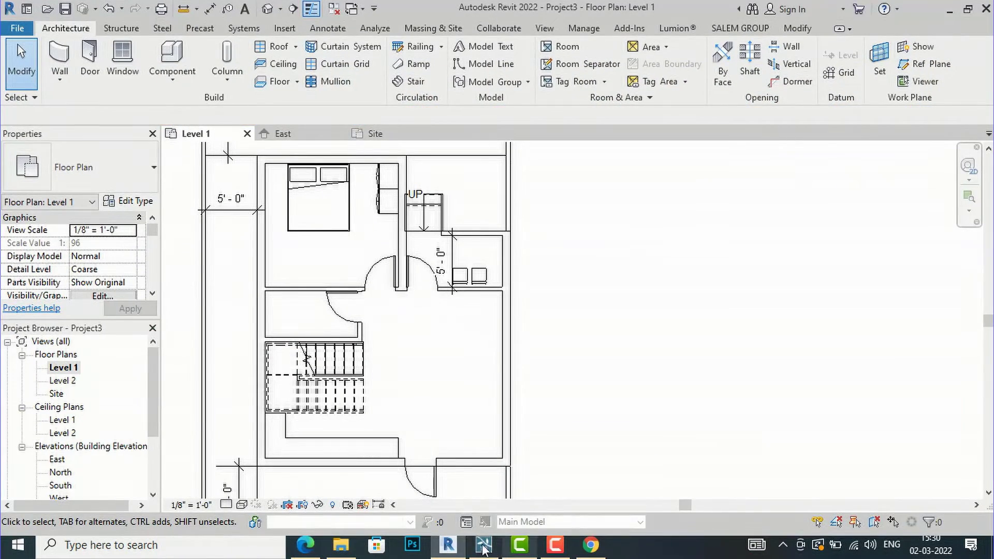
pyautogui.click(315, 548)
pyautogui.click(316, 548)
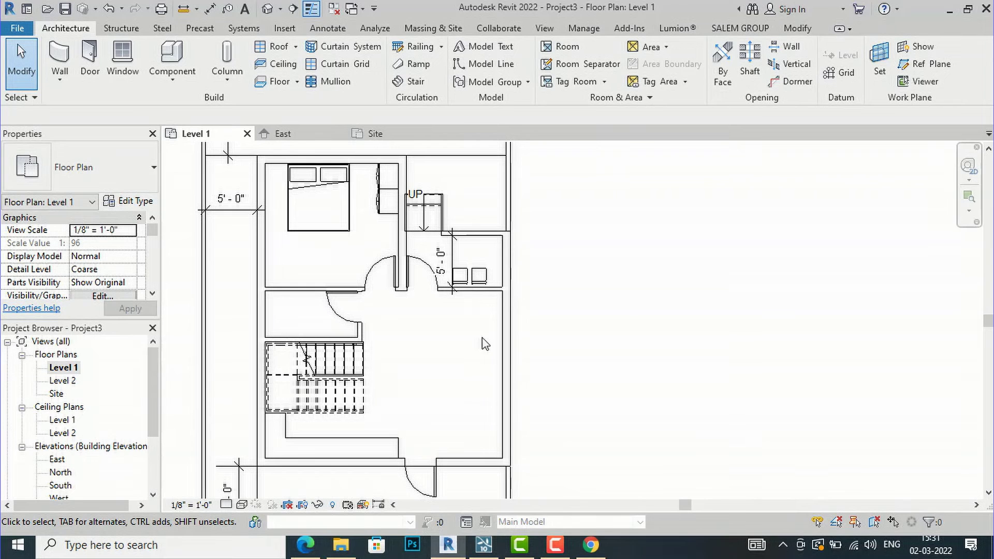
# - Load the Sofa.rfa family from the Seating library folder
pyautogui.click(285, 29)
pyautogui.click(576, 77)
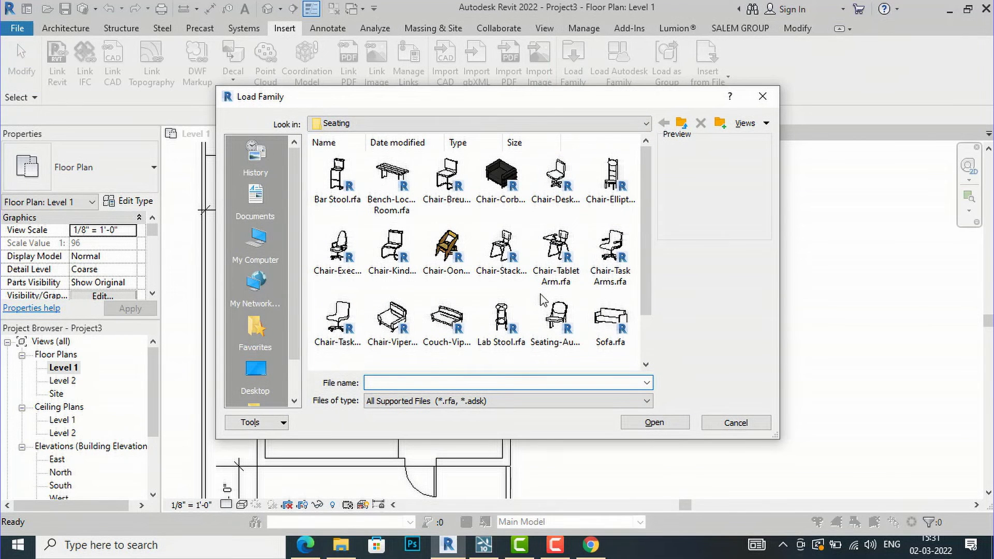
pyautogui.click(599, 338)
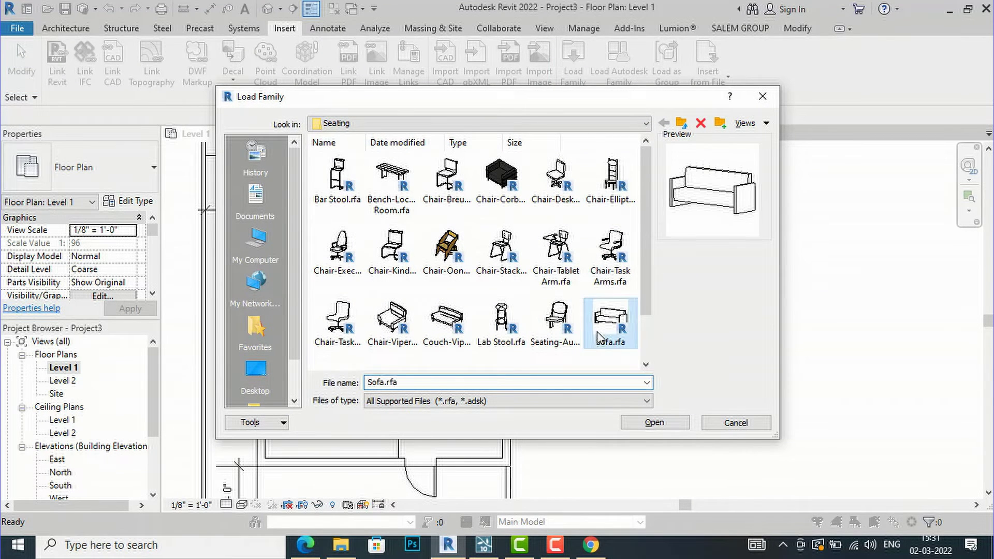
pyautogui.click(633, 422)
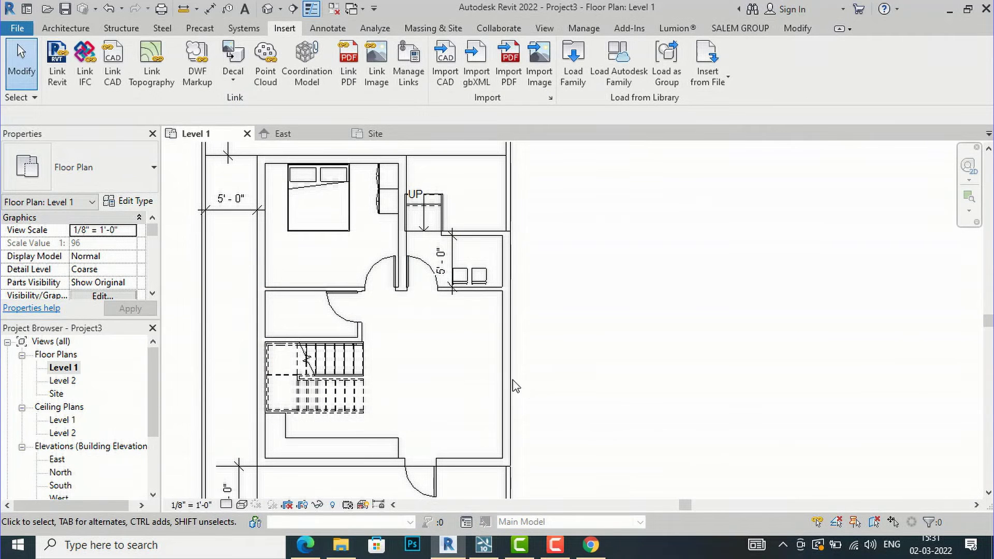
# - Place one 72" sofa horizontally in the middle of the large room and a second, rotated one along its right wall
pyautogui.click(66, 28)
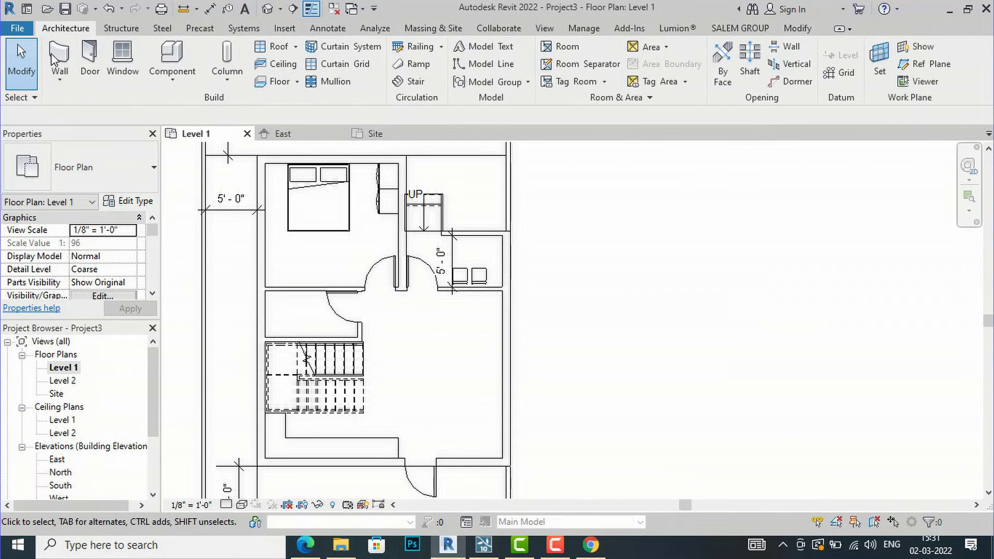
pyautogui.click(174, 58)
pyautogui.scroll(1, 429, 375)
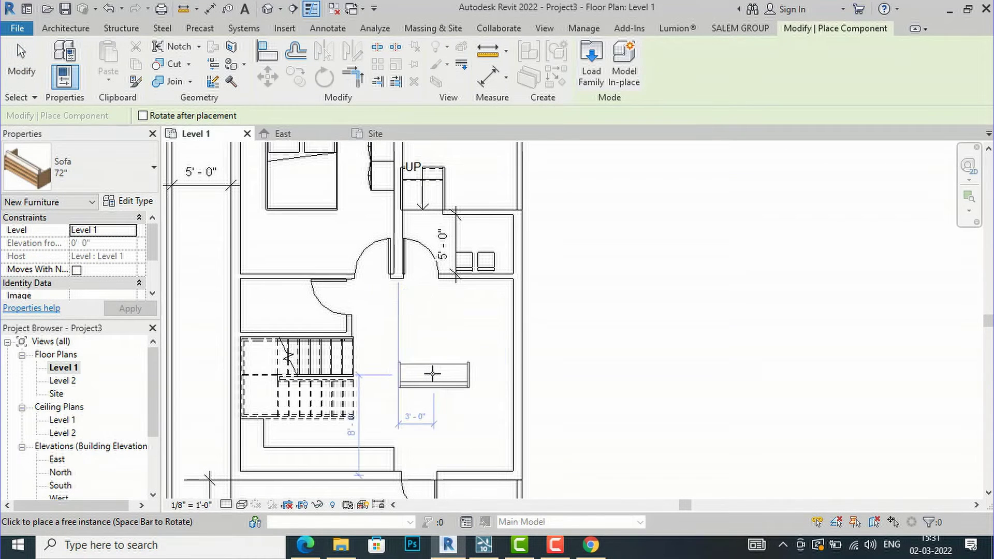
pyautogui.click(441, 372)
pyautogui.press('space')
pyautogui.scroll(2, 502, 324)
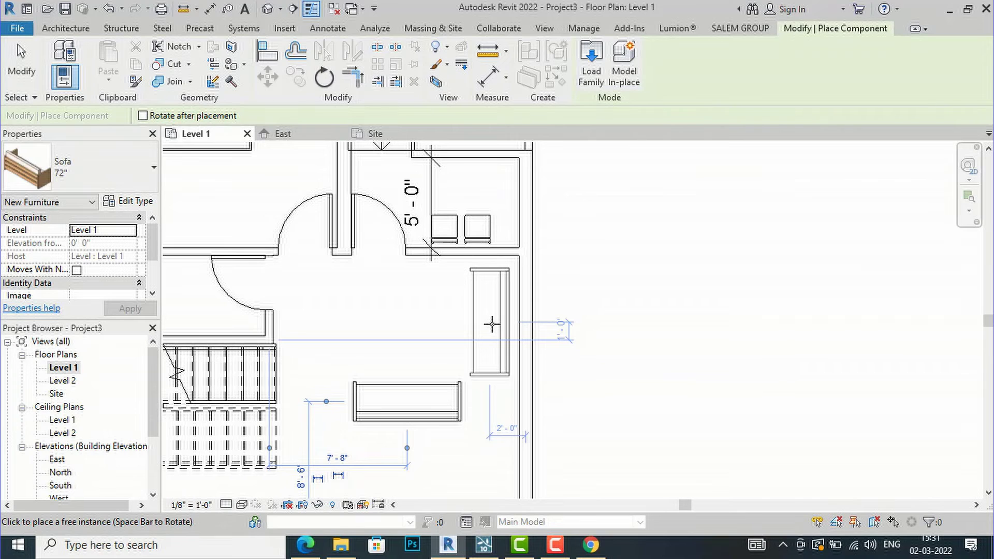
pyautogui.scroll(1, 492, 325)
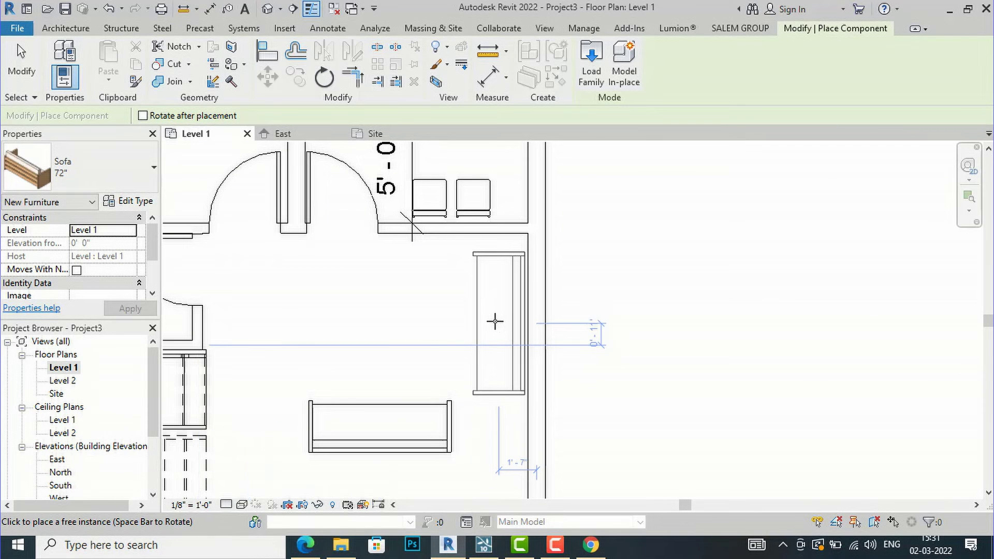
pyautogui.click(495, 322)
pyautogui.press('Escape')
pyautogui.press('Escape')
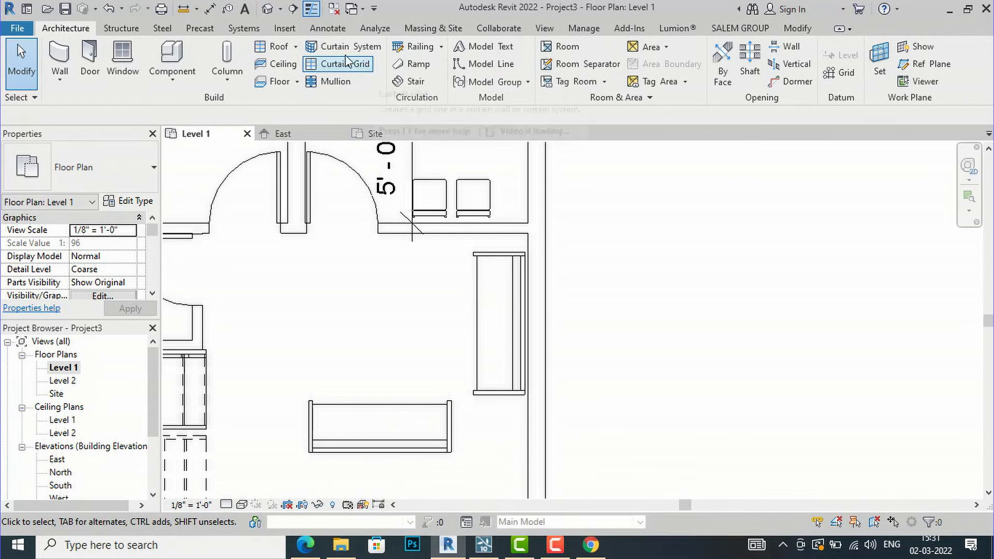
# - Load the Table-Coffee Rectangular family from the library's Furniture > Tables folder
pyautogui.click(285, 28)
pyautogui.click(574, 78)
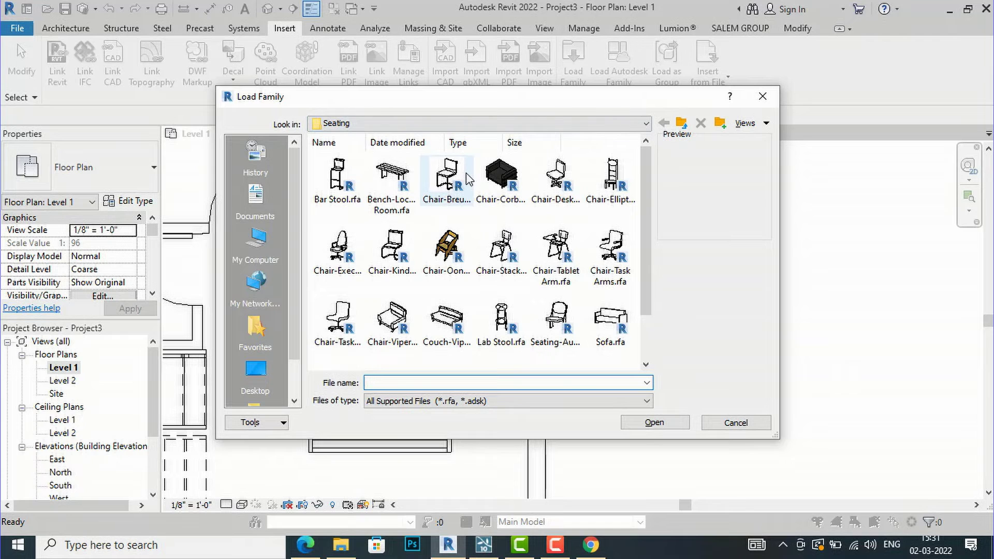
pyautogui.click(646, 125)
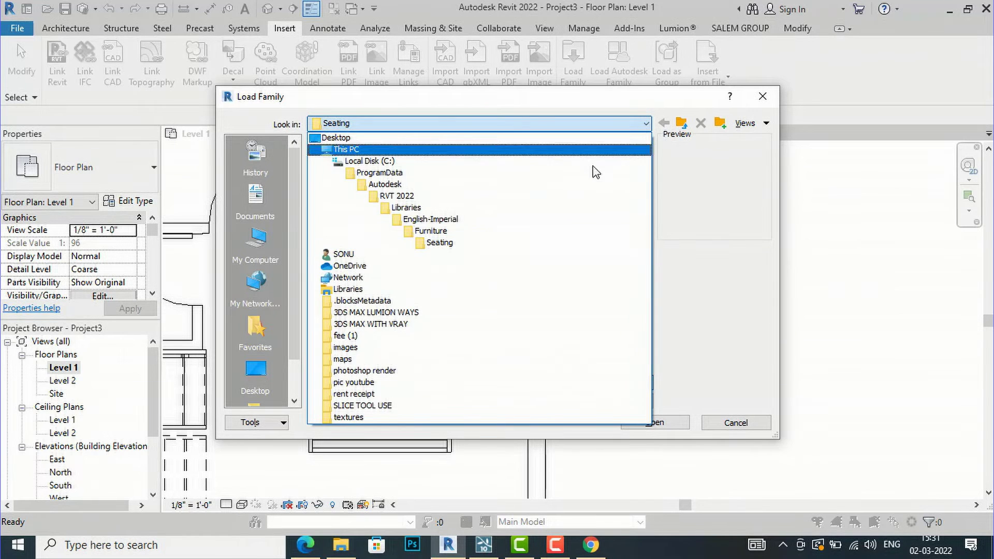
pyautogui.click(510, 234)
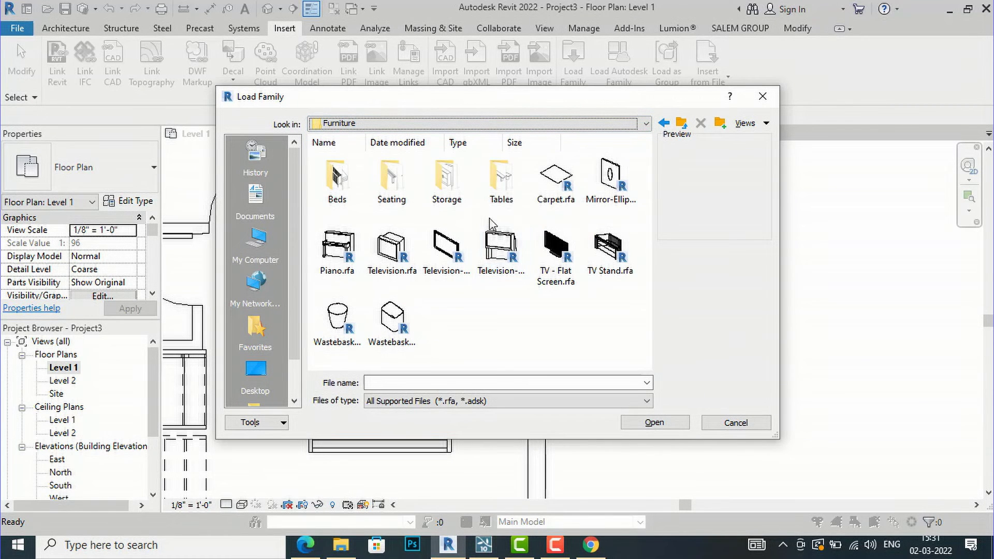
pyautogui.doubleClick(503, 201)
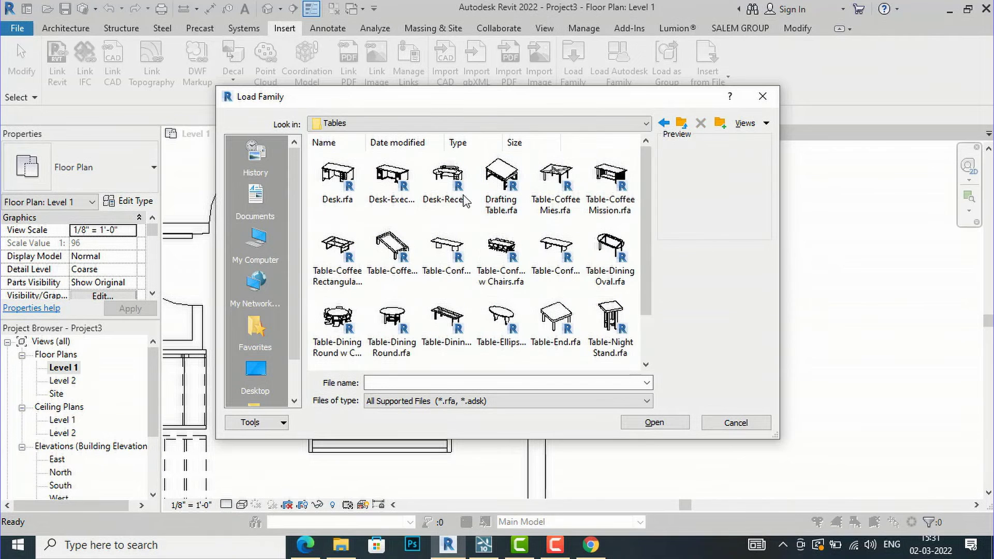
pyautogui.click(339, 285)
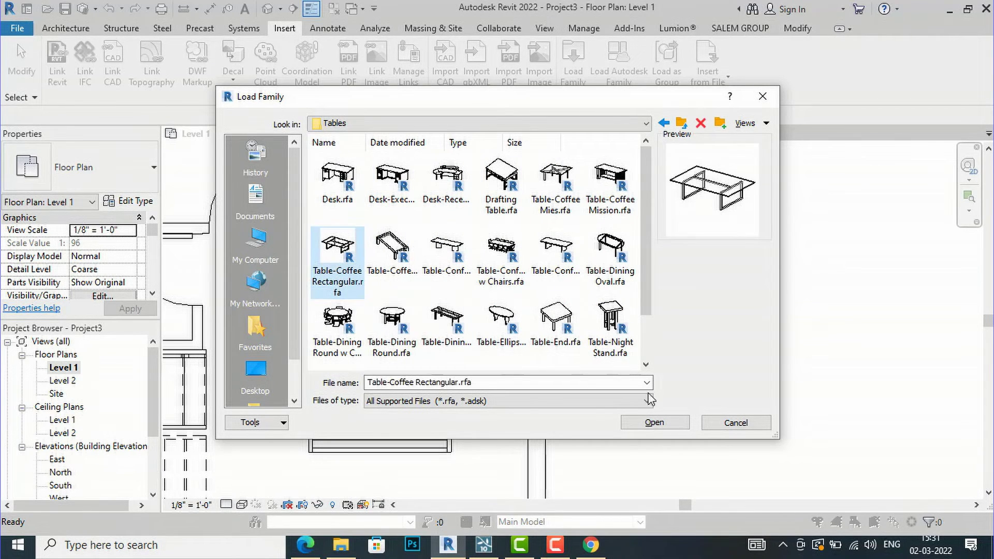
pyautogui.click(658, 423)
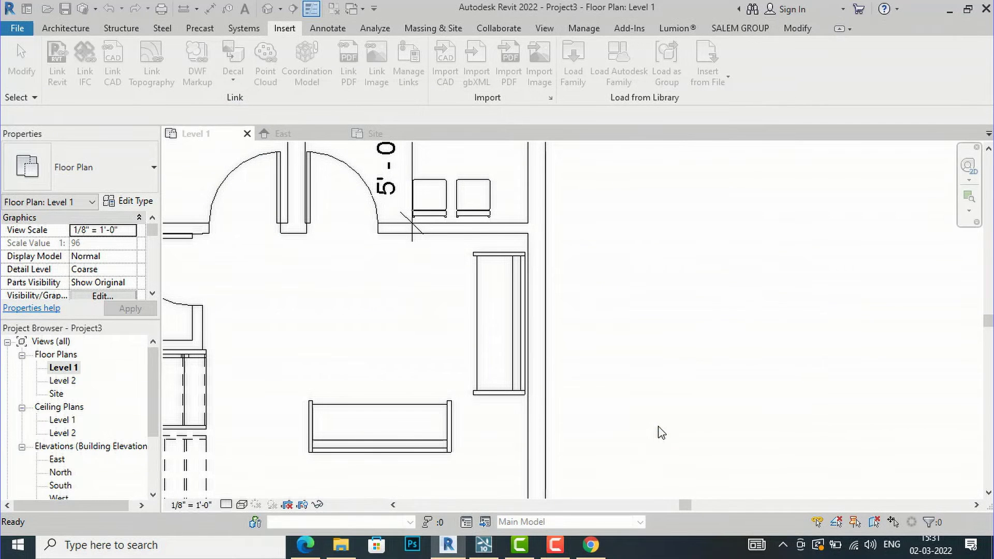
# - Place a 48" x 30" Table-Coffee Rectangular in the living room, centred above the horizontal sofa
pyautogui.click(66, 28)
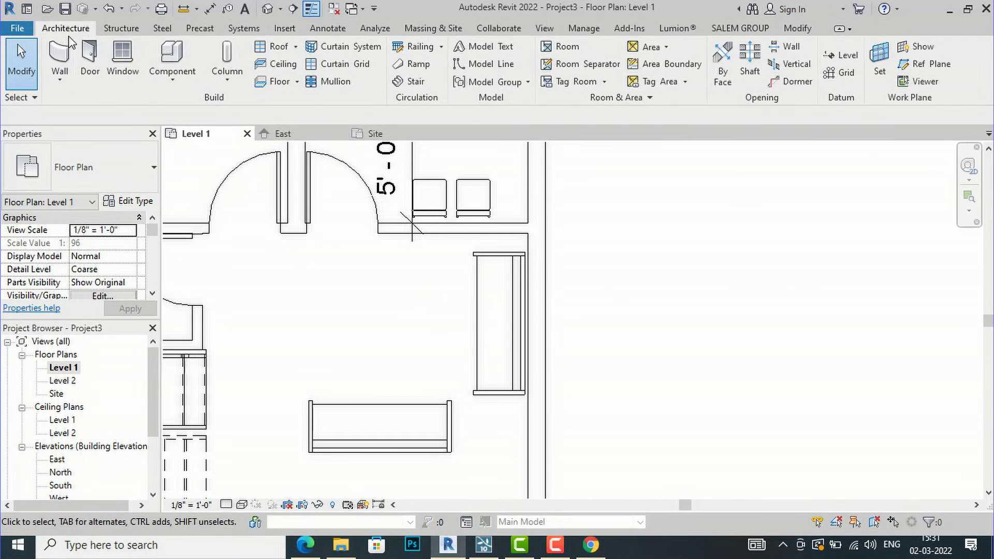
pyautogui.click(170, 85)
pyautogui.click(186, 104)
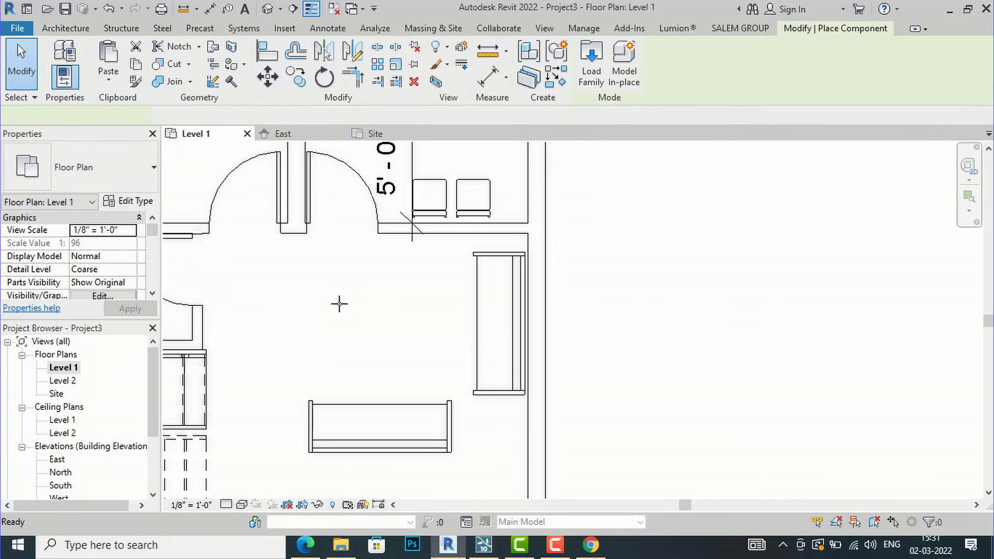
pyautogui.scroll(1, 392, 340)
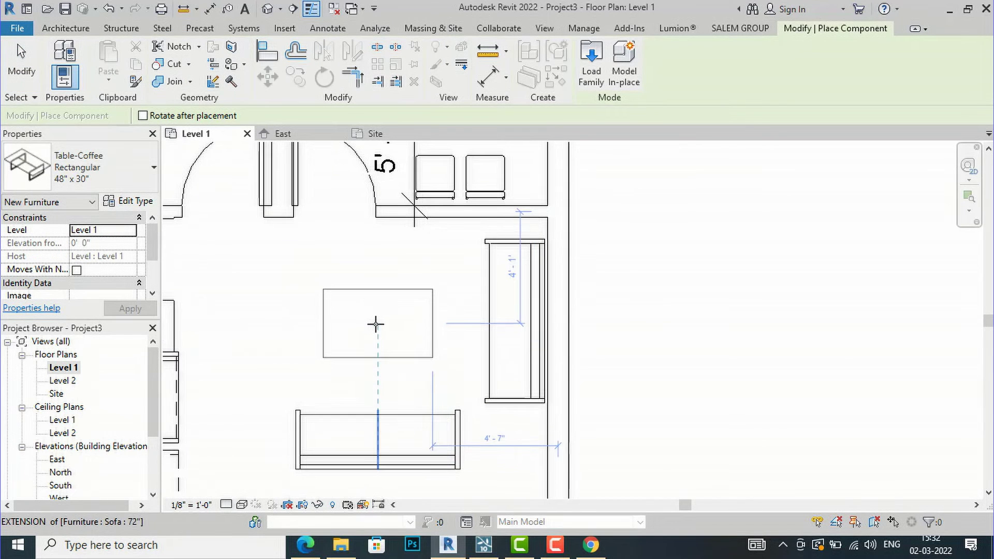
pyautogui.click(385, 321)
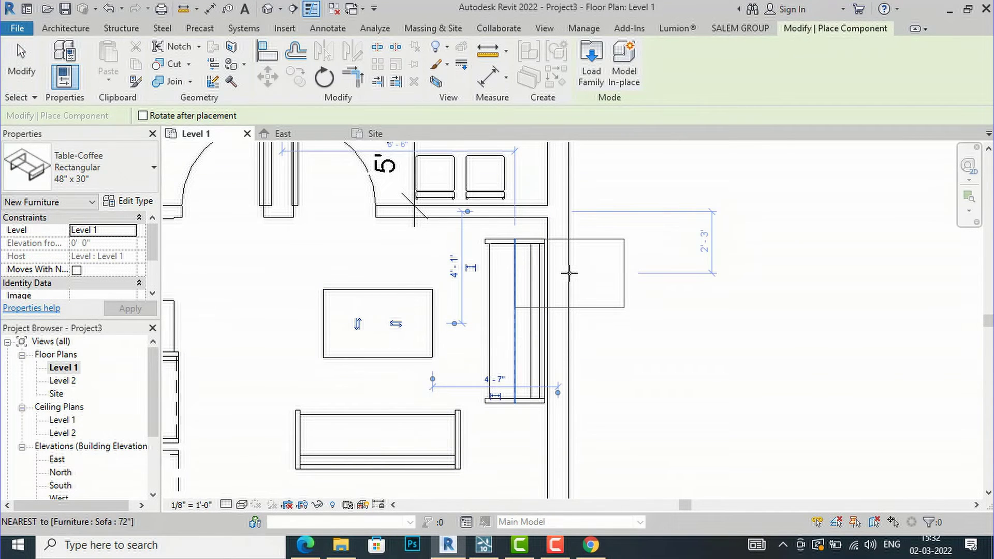
pyautogui.press('Escape')
pyautogui.press('Escape')
pyautogui.scroll(-2, 466, 252)
pyautogui.scroll(-3, 466, 252)
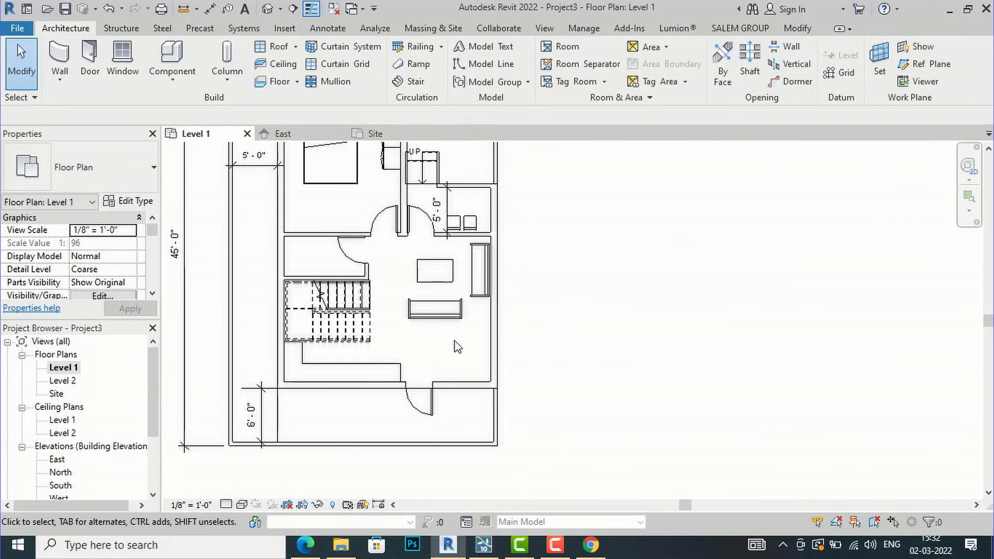
# - Switch to haridwar res.pdf to check the living and dining furniture layout, and return to the Revit floor plan
pyautogui.click(315, 543)
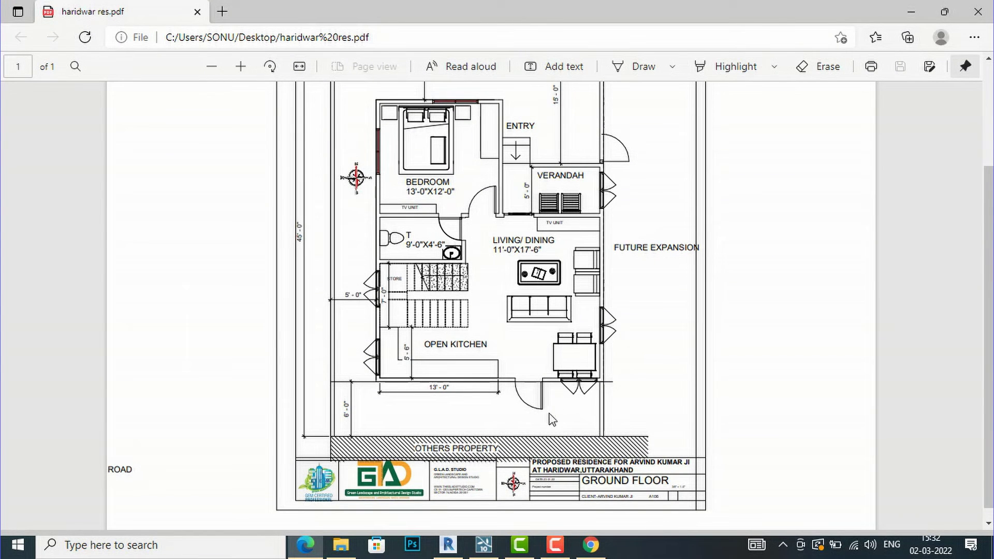
pyautogui.click(448, 545)
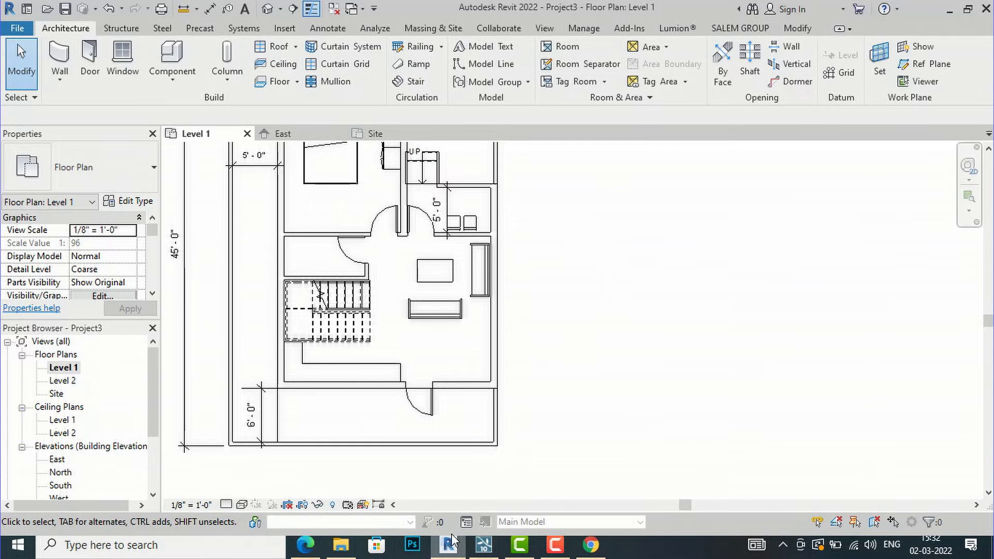
pyautogui.scroll(-1, 574, 453)
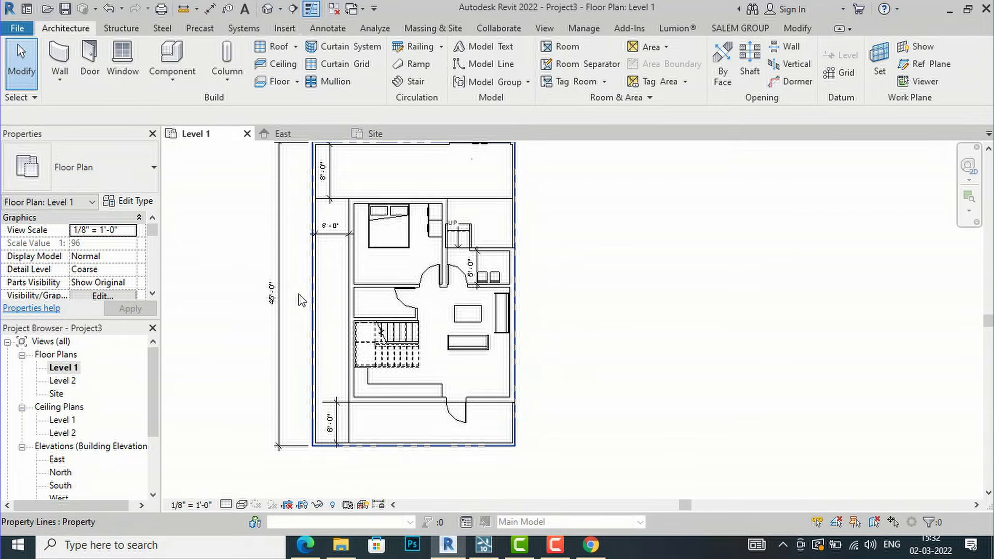
pyautogui.click(342, 542)
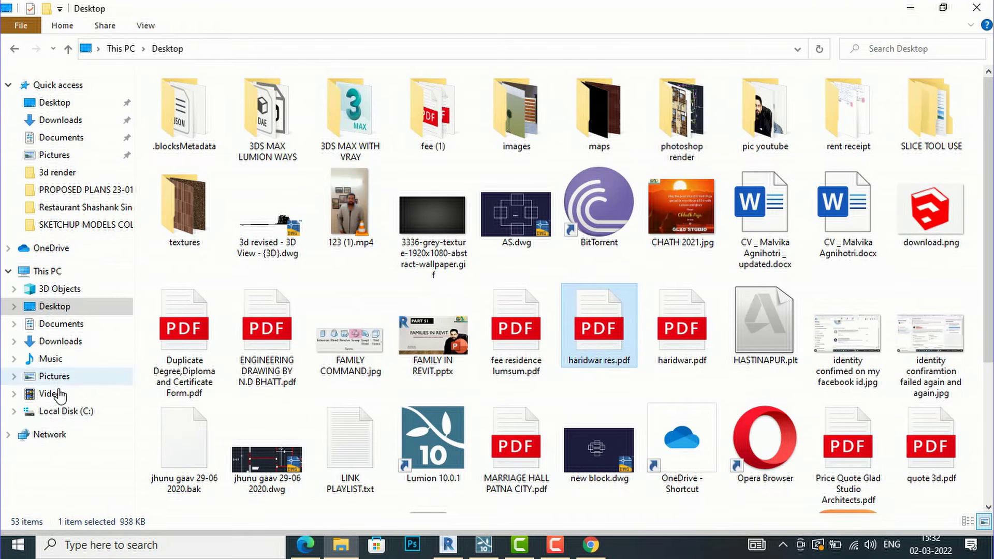
pyautogui.click(589, 544)
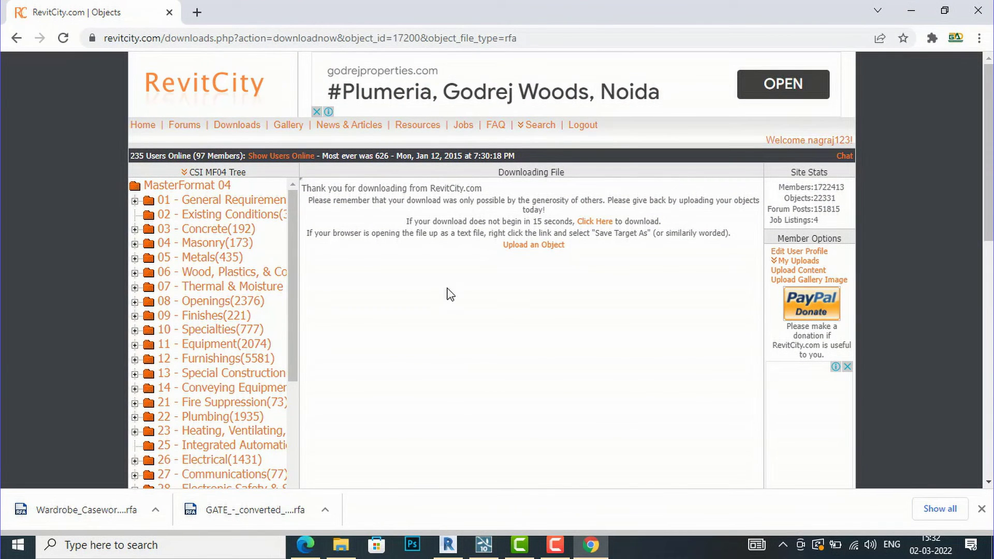
pyautogui.click(444, 542)
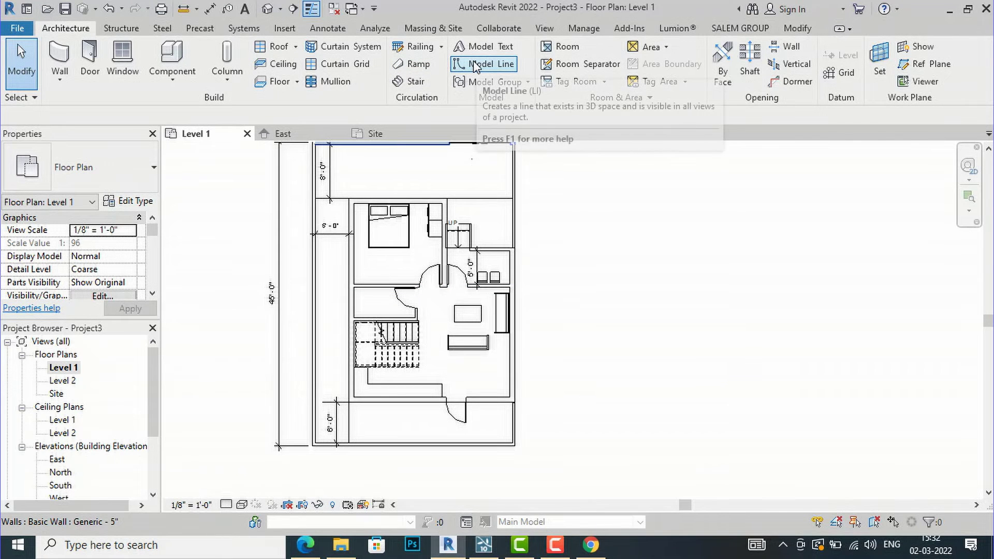
# - Load the Table-End.rfa family from the library's Tables folder
pyautogui.click(282, 28)
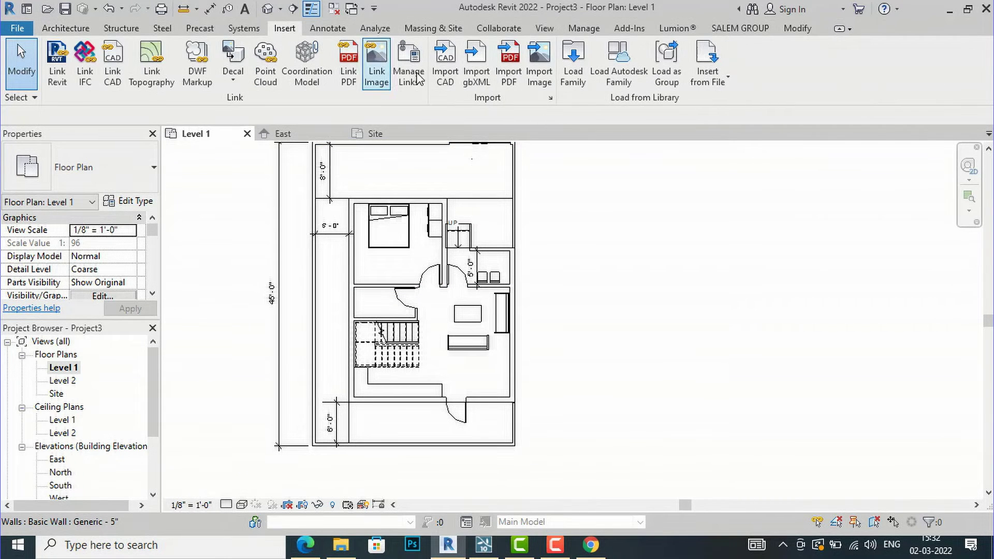
pyautogui.click(573, 68)
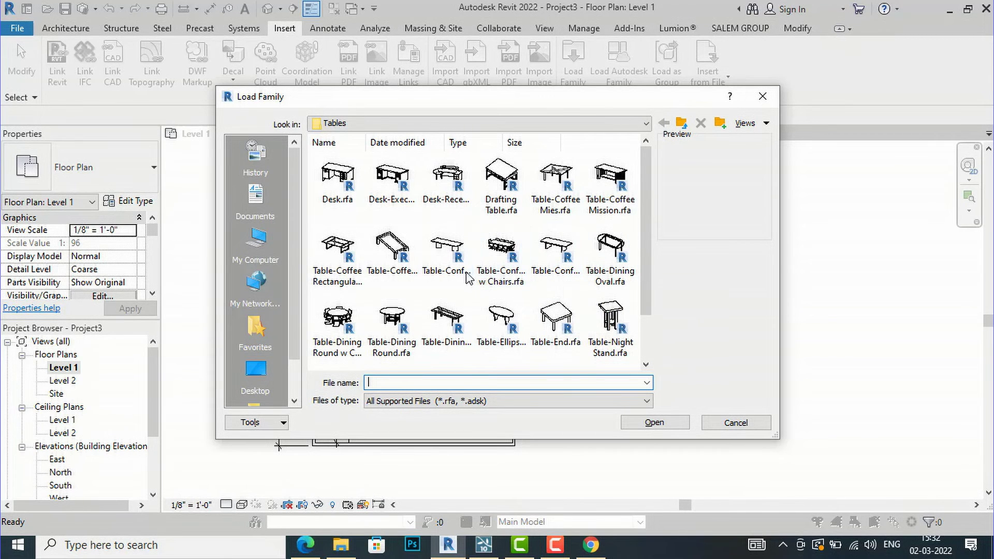
pyautogui.scroll(-2, 391, 306)
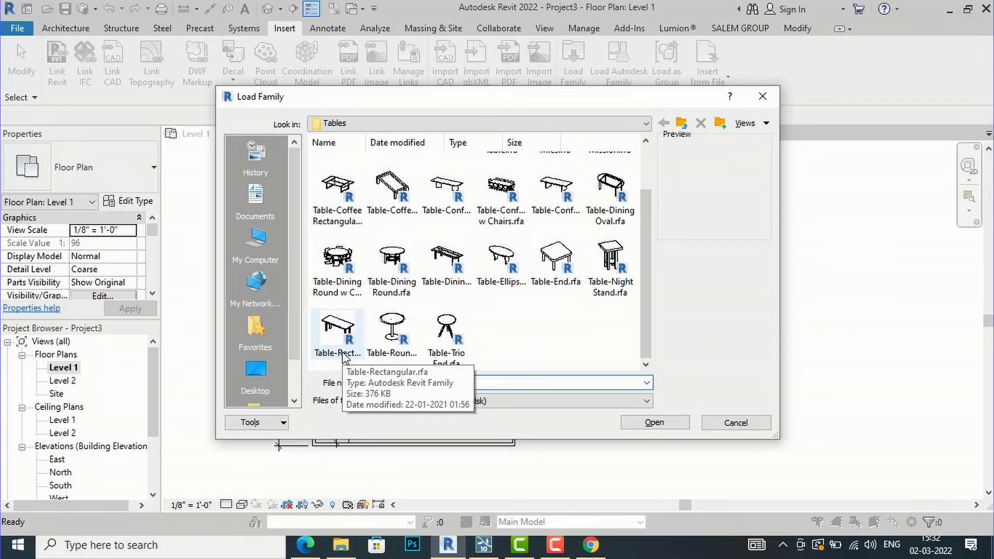
pyautogui.click(556, 270)
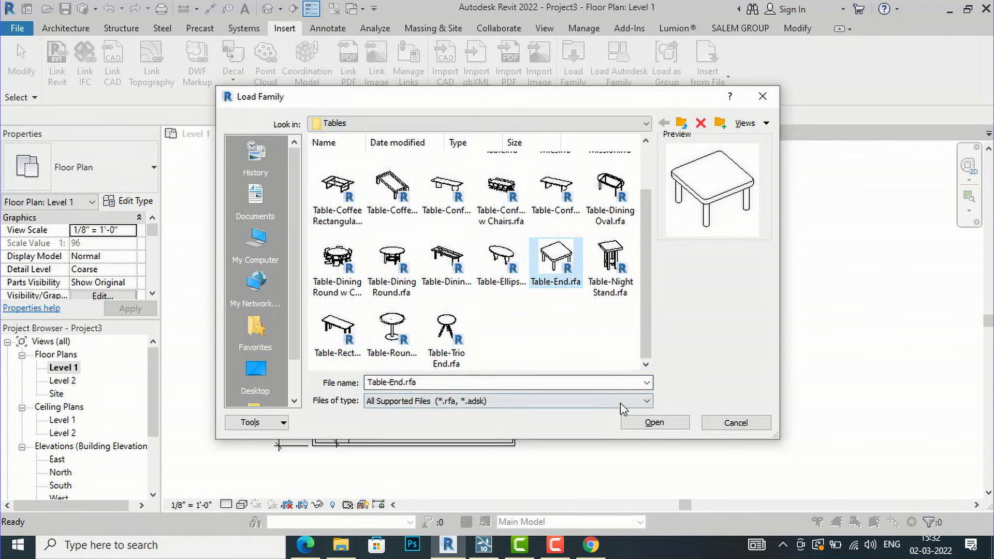
pyautogui.click(650, 422)
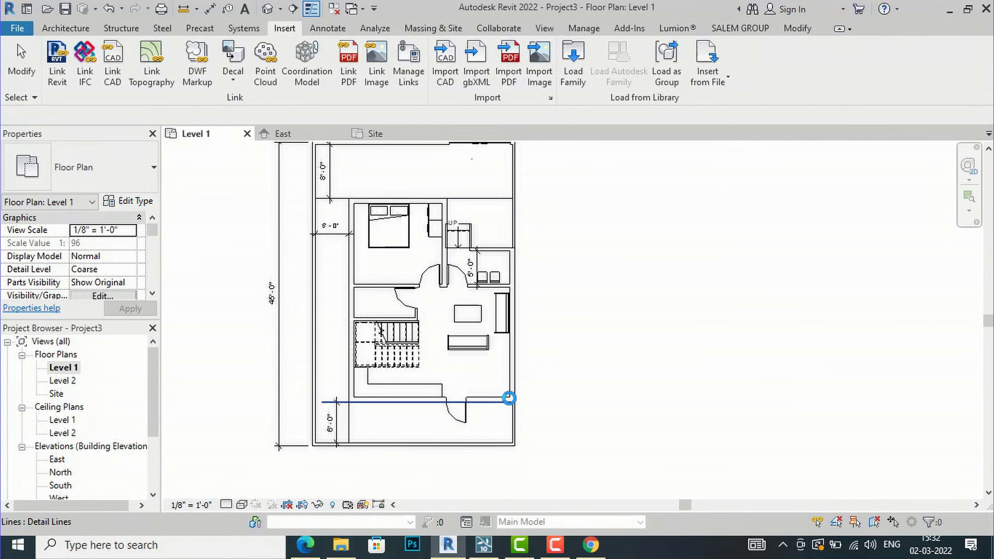
# - Place one 24" x 24" Table-End in the lower-right corner of the living room, below the horizontal sofa
pyautogui.click(77, 29)
pyautogui.click(168, 74)
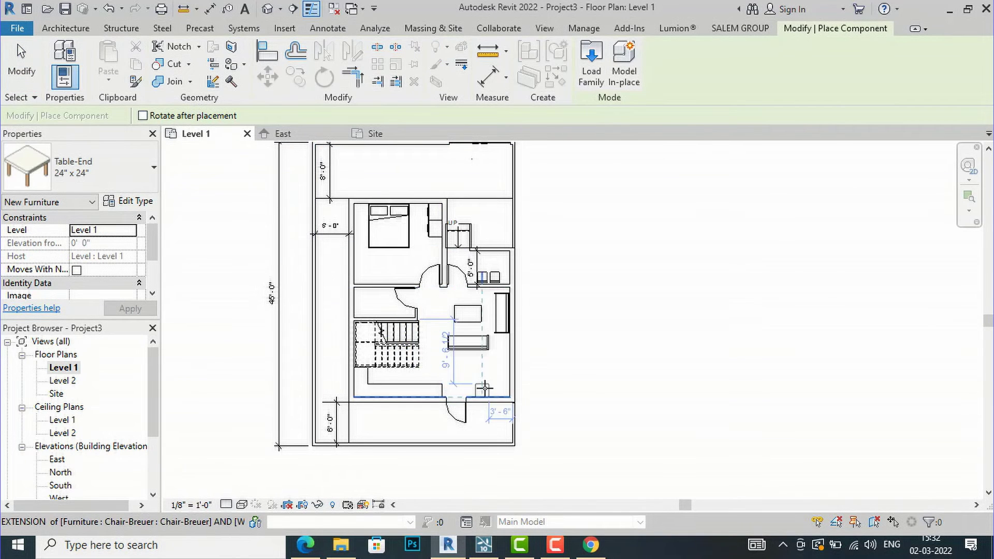
pyautogui.scroll(4, 483, 393)
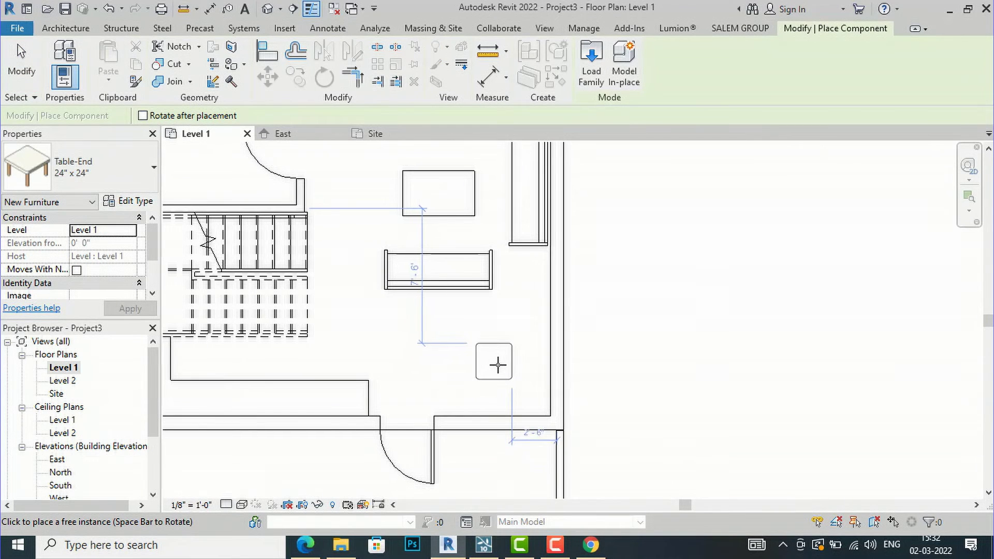
pyautogui.click(498, 365)
pyautogui.press('Escape')
pyautogui.press('Escape')
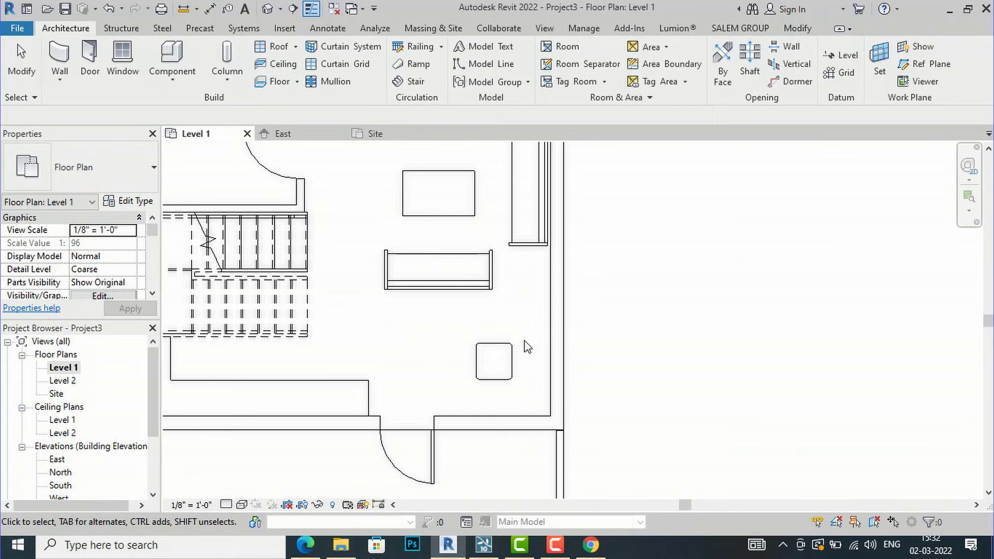
# - Set the placed end table's type dimensions to length 4', width 4' 0" and height 2' 6"
pyautogui.click(500, 361)
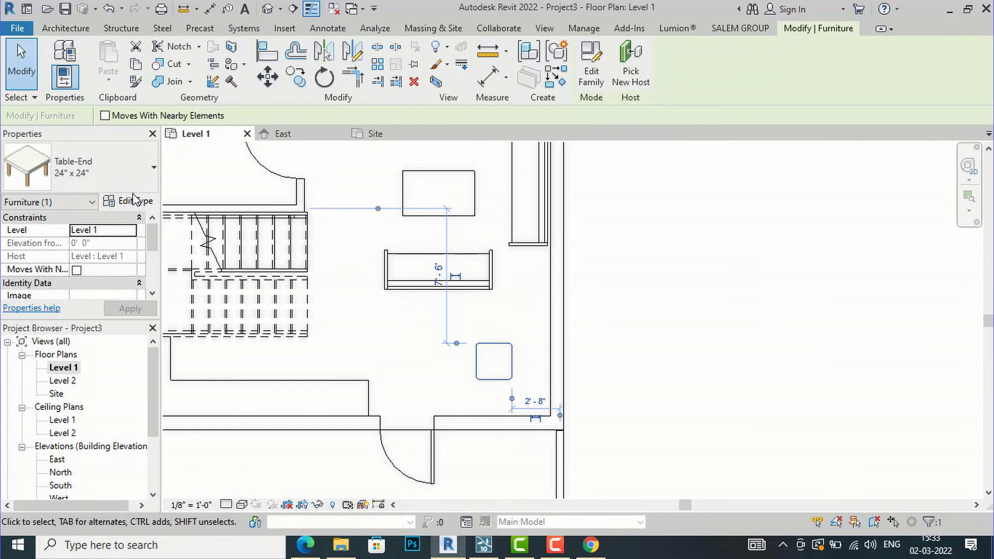
pyautogui.click(132, 201)
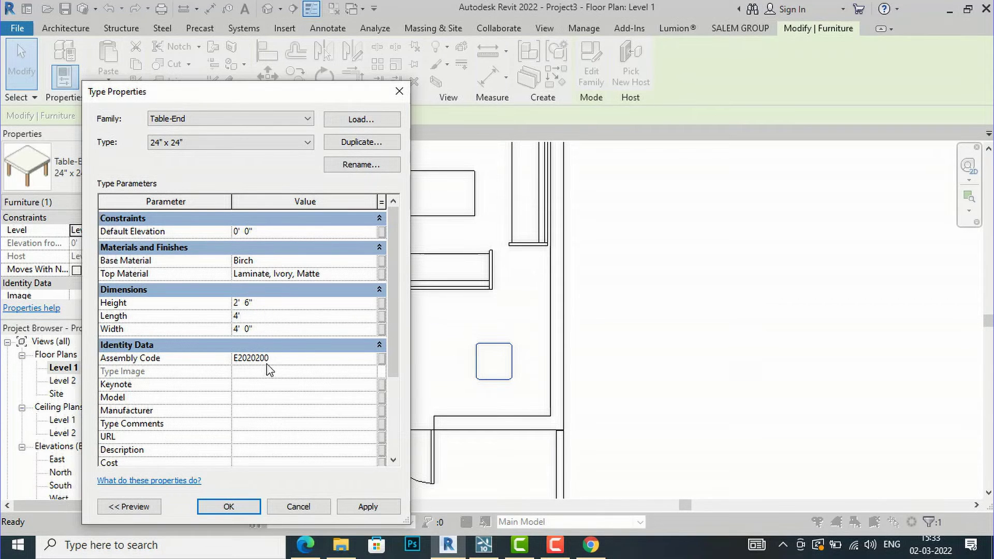
pyautogui.click(241, 505)
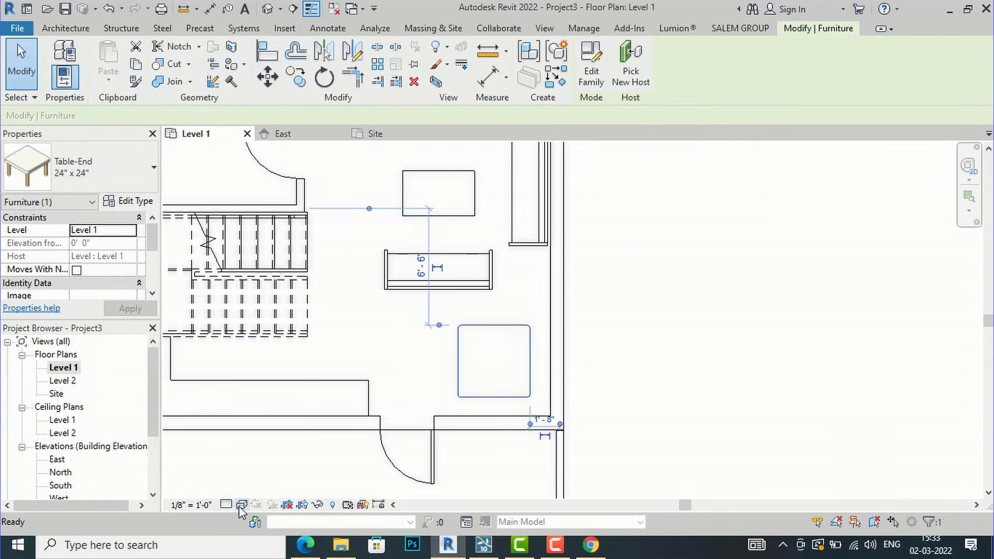
pyautogui.click(695, 402)
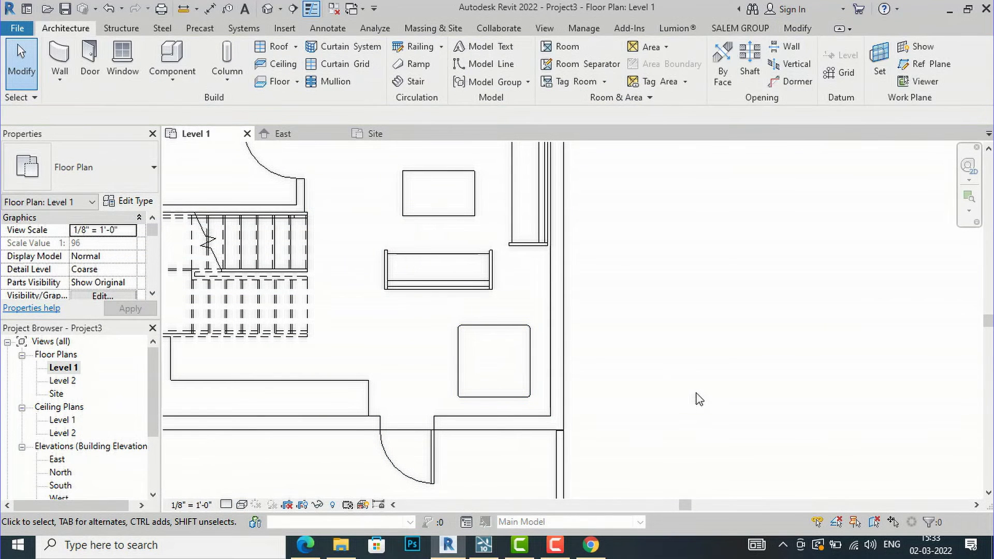
# - Place a Chair-Breuer at the left side of the enlarged table, rotated so its seat faces the table
pyautogui.click(162, 66)
pyautogui.click(82, 167)
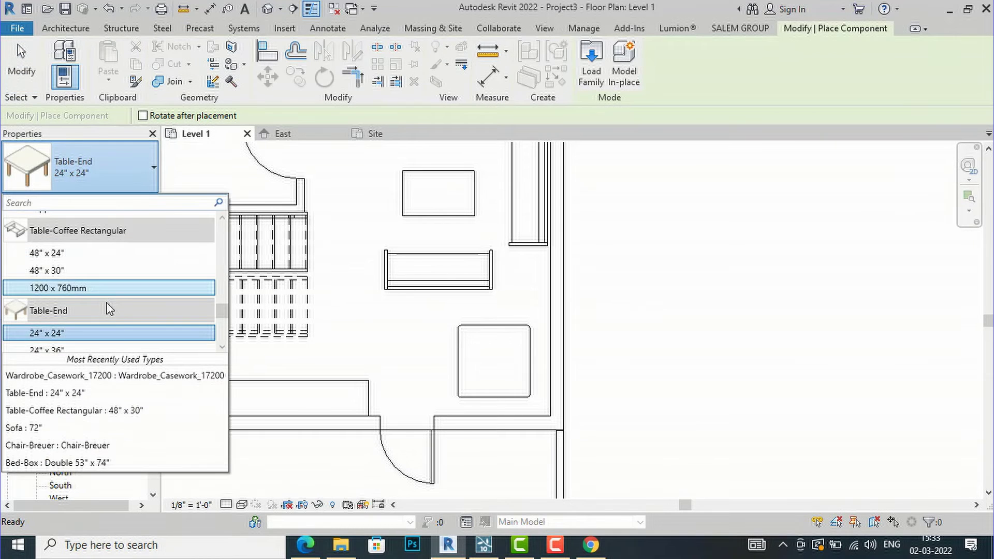
pyautogui.click(60, 446)
pyautogui.scroll(3, 421, 371)
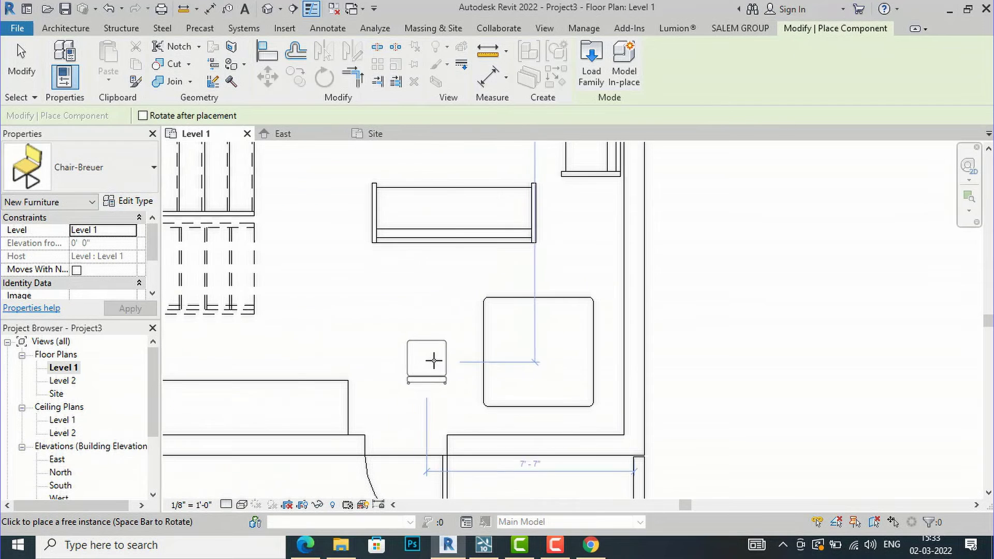
pyautogui.press('space')
pyautogui.press('space')
pyautogui.press('space')
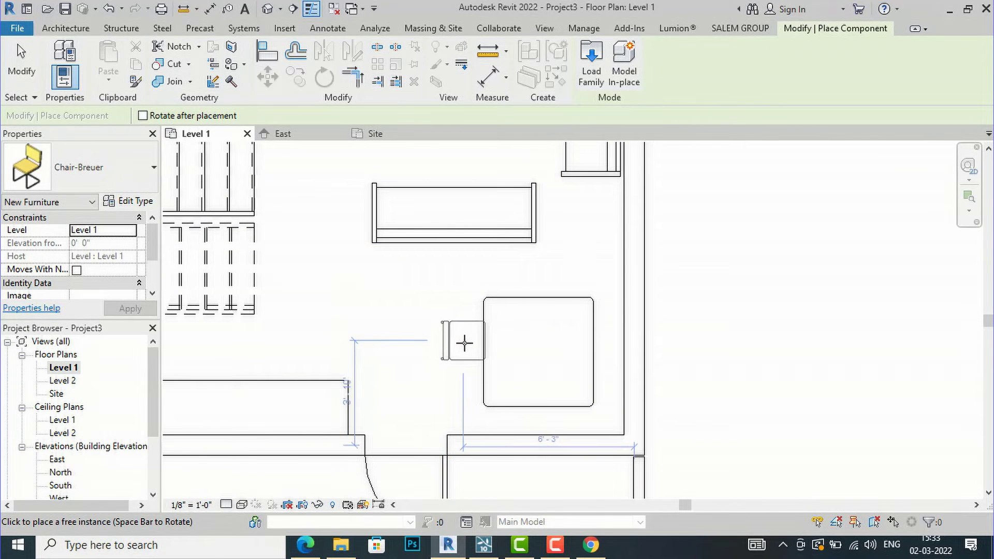
pyautogui.click(464, 355)
# - Place two more Chair-Breuer chairs at the table's upper and right sides, each rotated to face the table
pyautogui.press('space')
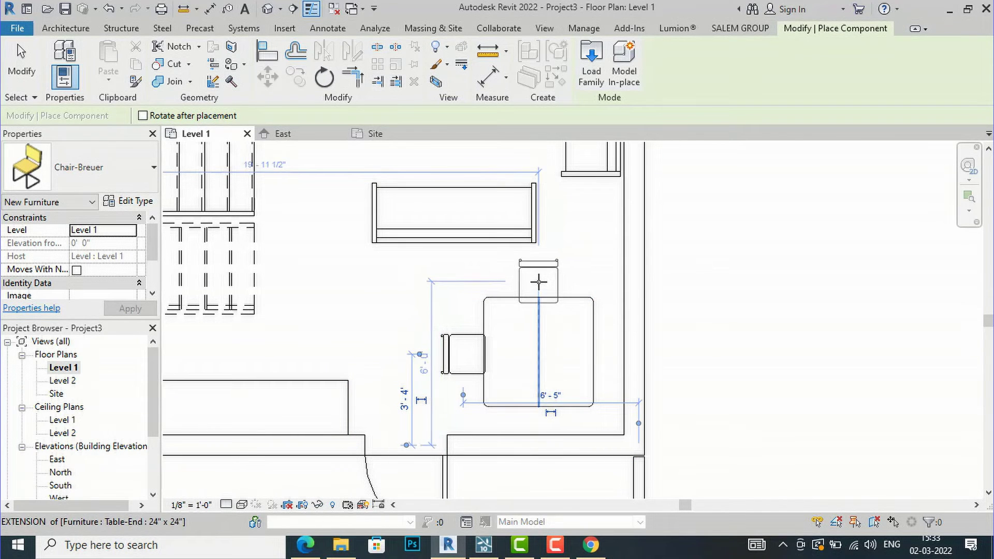
pyautogui.click(538, 282)
pyautogui.press('space')
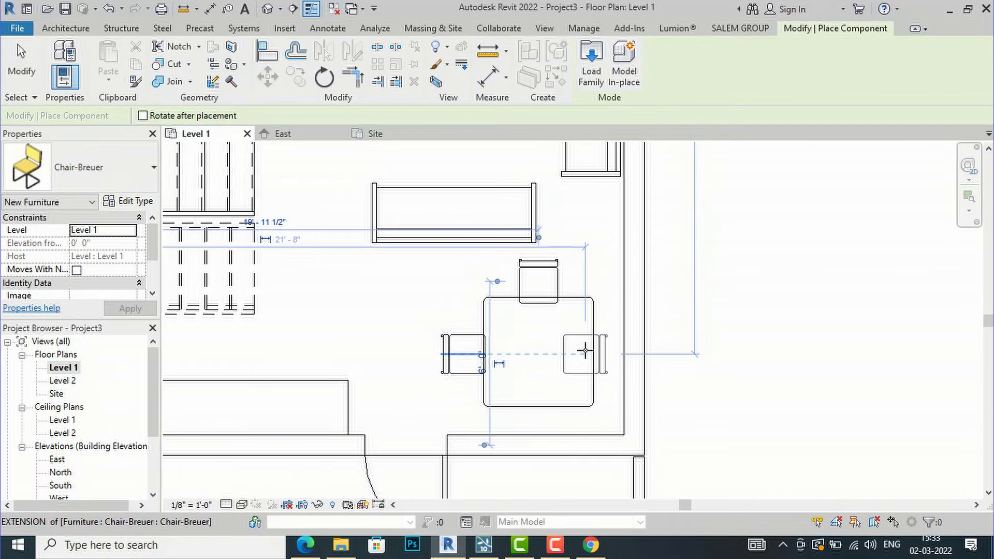
pyautogui.click(599, 345)
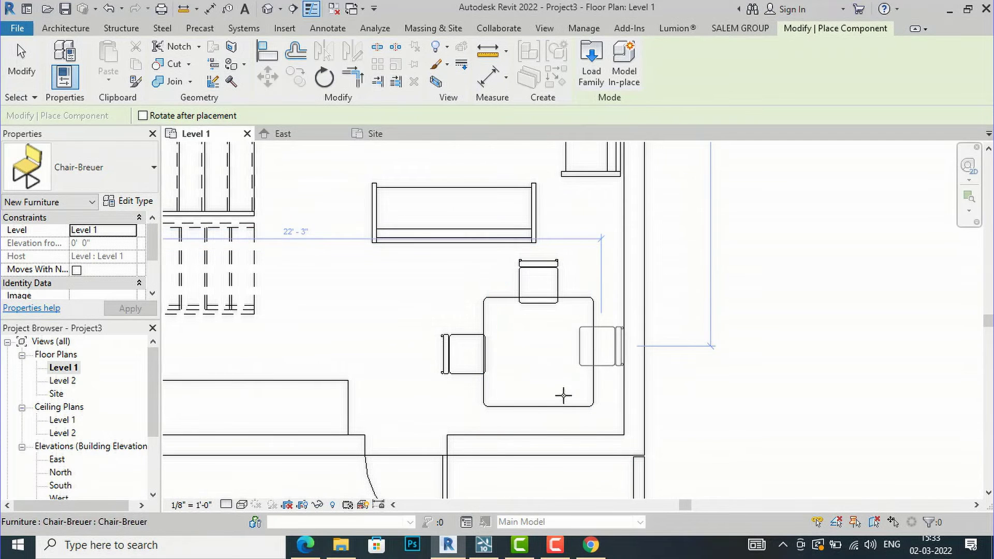
# - Place a fourth Chair-Breuer facing the table at its lower side, between the table and the bottom wall
pyautogui.press('space')
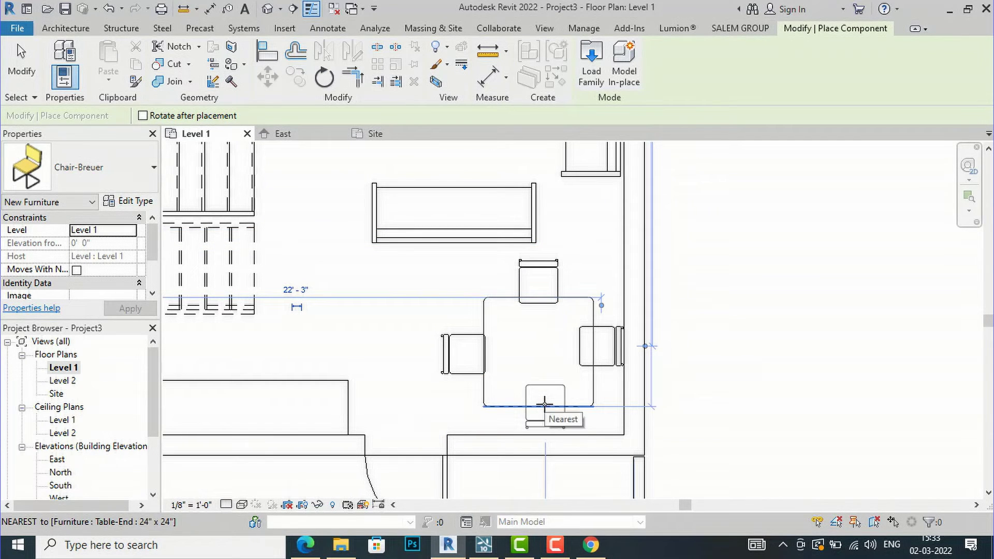
pyautogui.scroll(2, 545, 404)
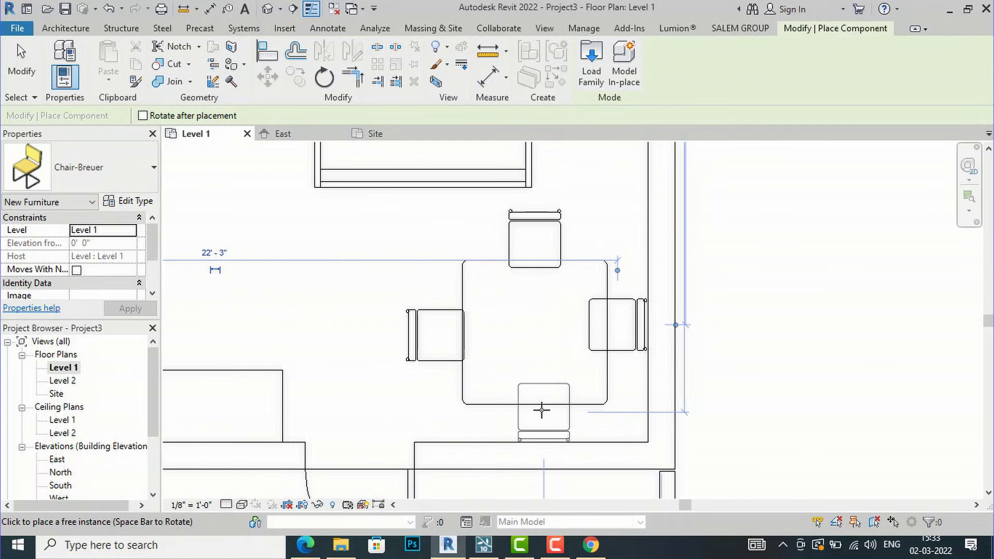
pyautogui.scroll(2, 540, 418)
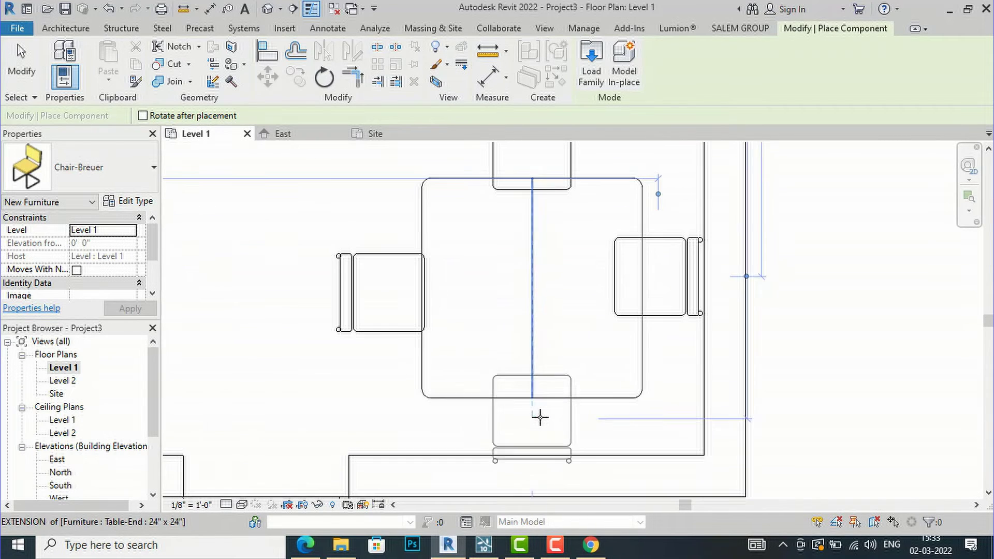
pyautogui.scroll(1, 540, 412)
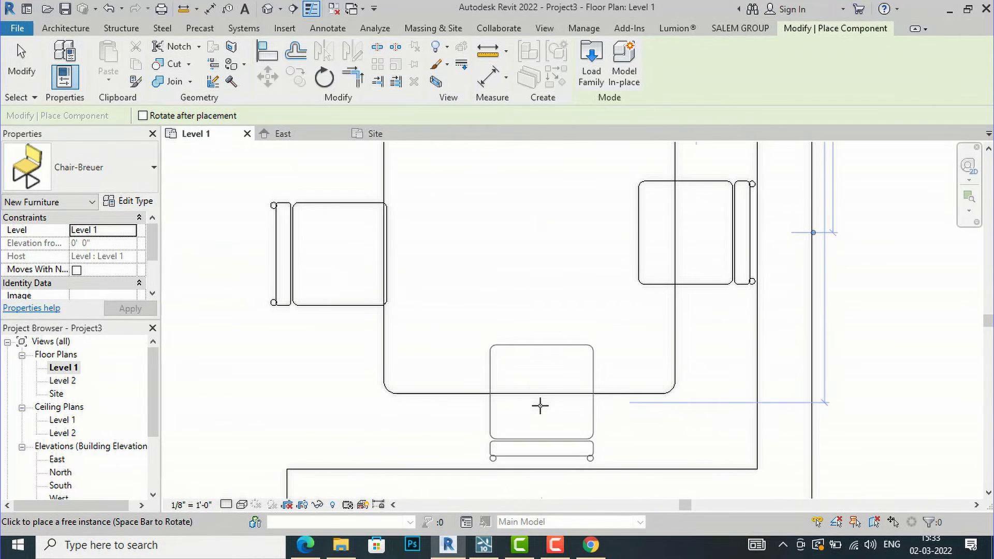
pyautogui.click(557, 412)
pyautogui.scroll(-4, 621, 409)
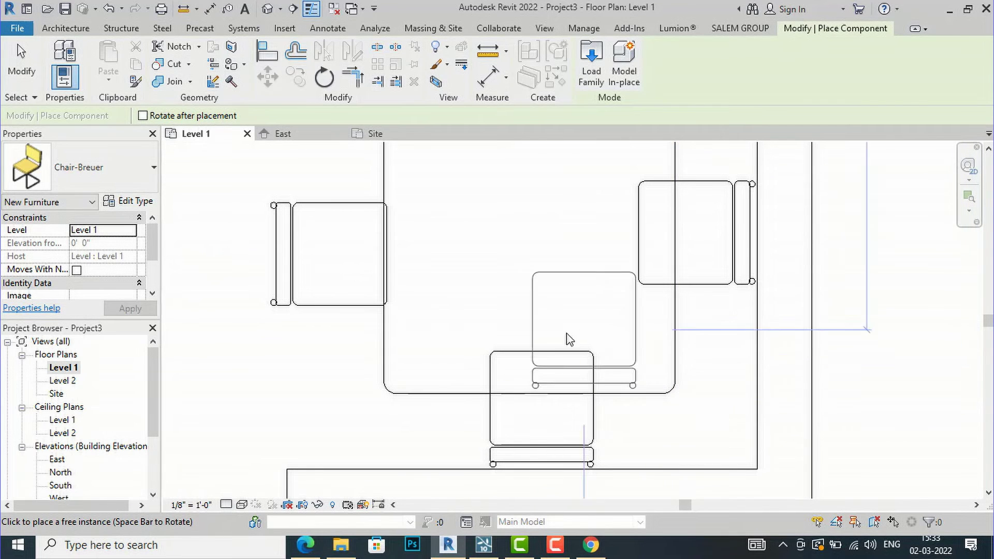
pyautogui.press('Escape')
pyautogui.press('Escape')
pyautogui.scroll(-2, 448, 376)
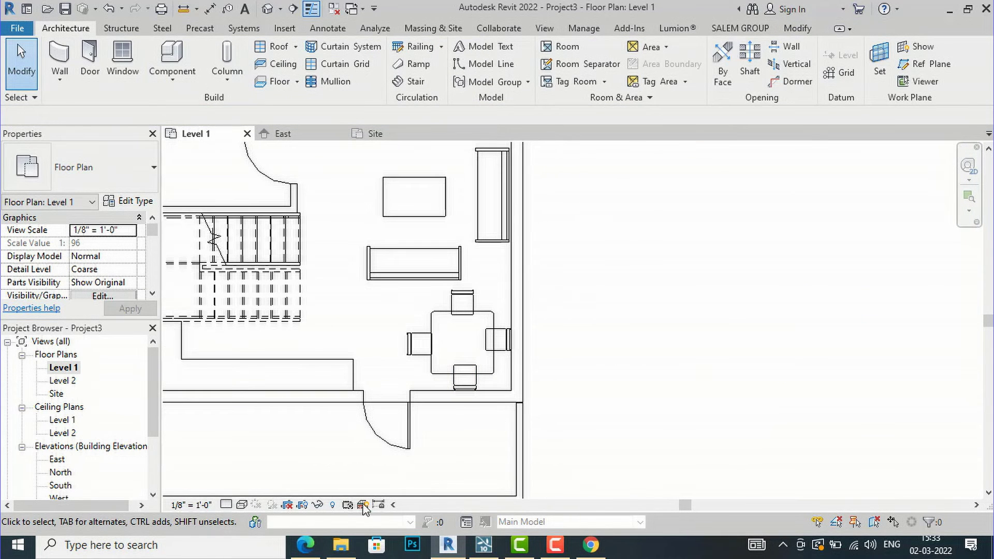
# - Check the furniture and fixture layout in the reference PDF in Edge and return to the Revit floor plan
pyautogui.click(307, 546)
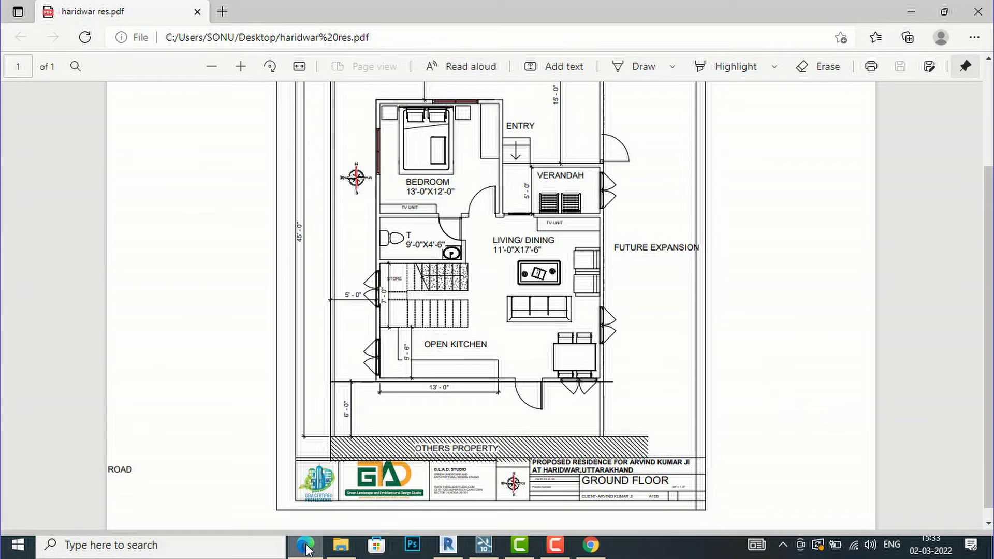
pyautogui.click(307, 548)
pyautogui.click(307, 548)
pyautogui.click(448, 545)
pyautogui.scroll(-3, 611, 414)
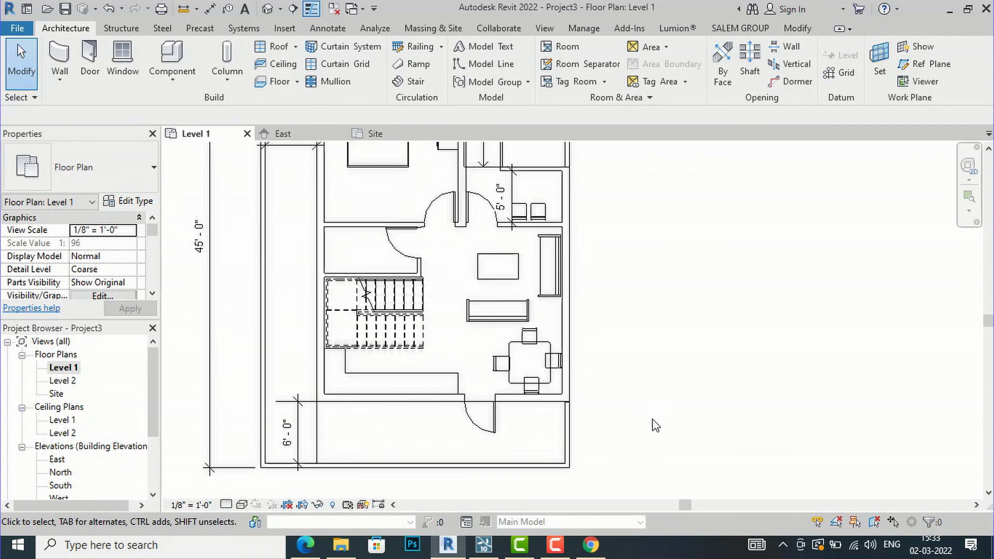
pyautogui.scroll(-2, 402, 377)
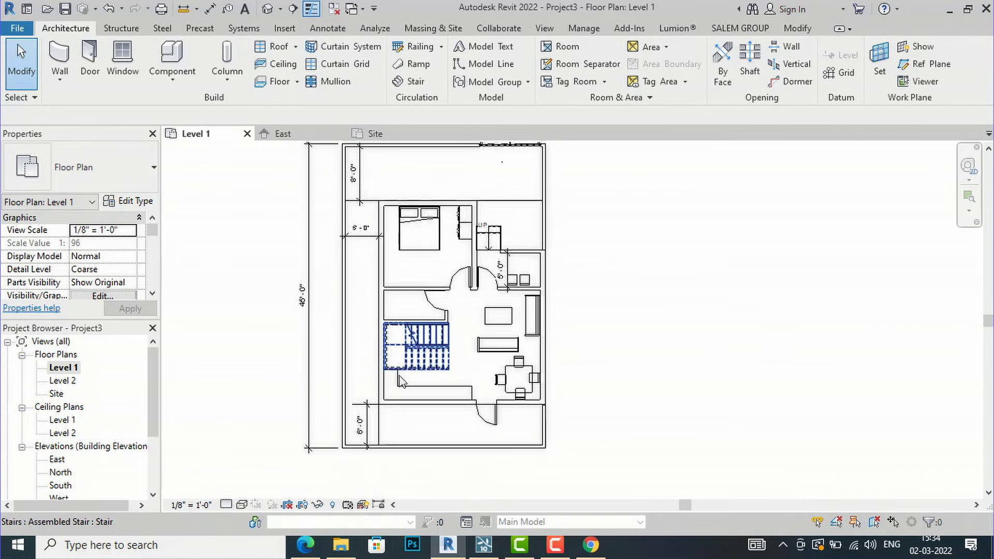
# - Load the Toilet-Domestic-3D.rfa family from the English-Imperial library's Plumbing, Architectural, Fixtures, Water Closets folder
pyautogui.click(285, 28)
pyautogui.click(571, 74)
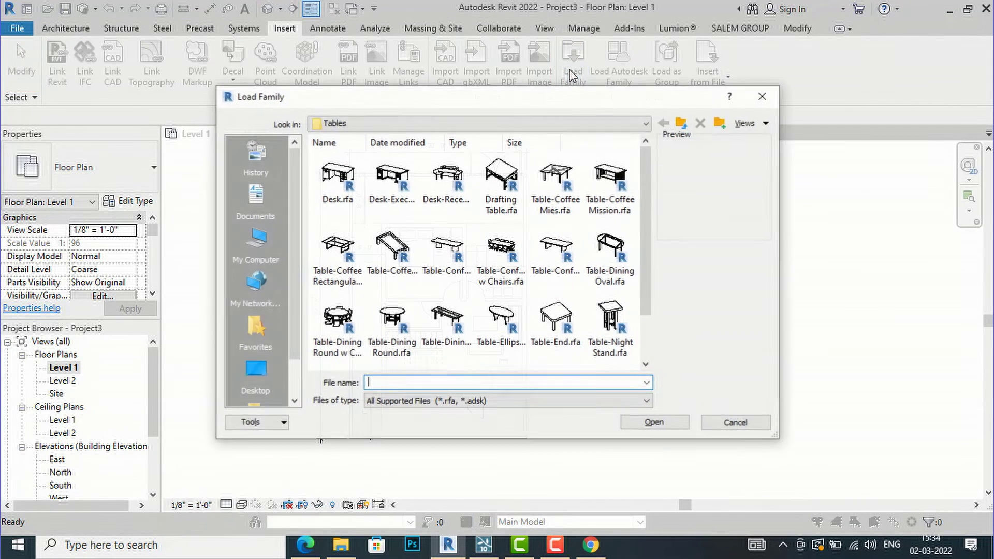
pyautogui.click(559, 123)
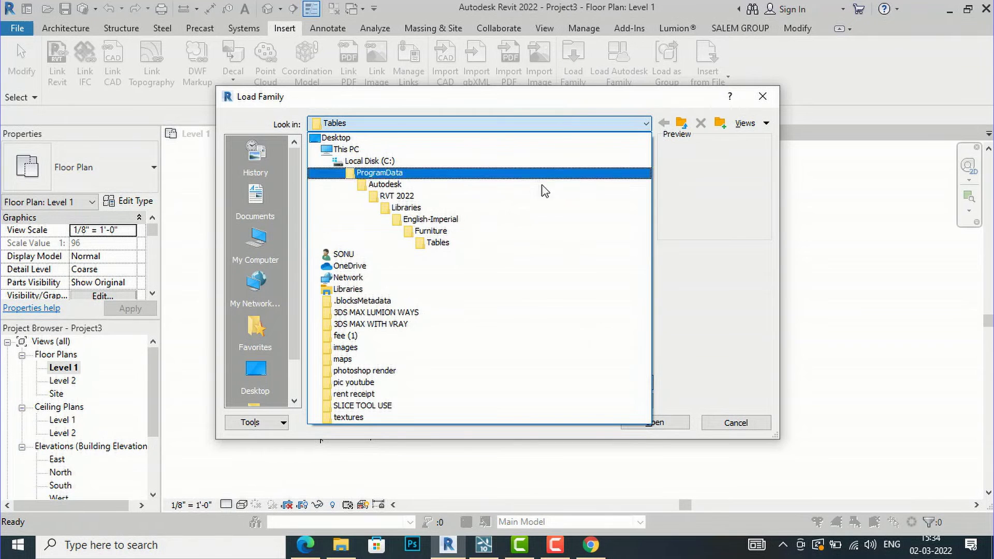
pyautogui.click(520, 226)
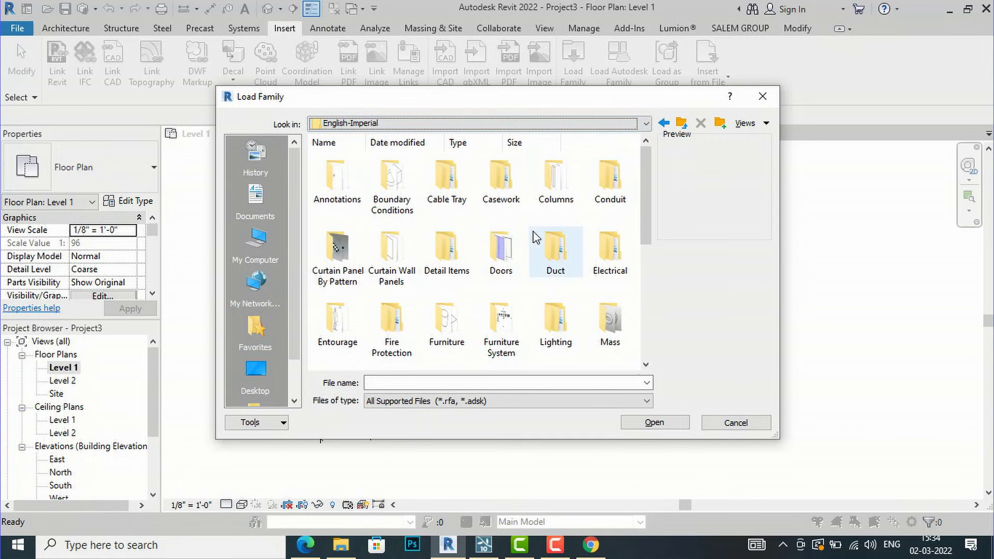
pyautogui.scroll(-3, 552, 259)
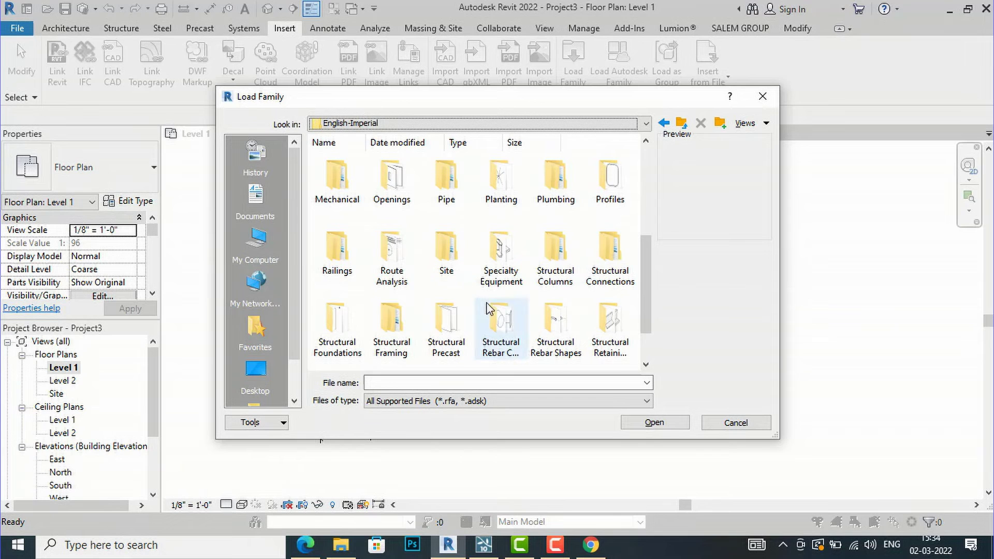
pyautogui.scroll(2, 497, 305)
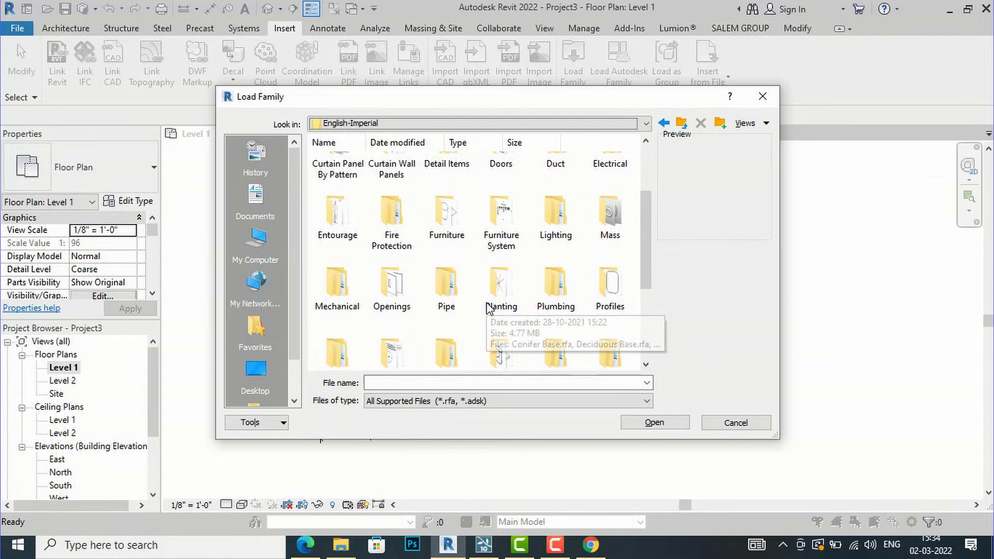
pyautogui.doubleClick(562, 303)
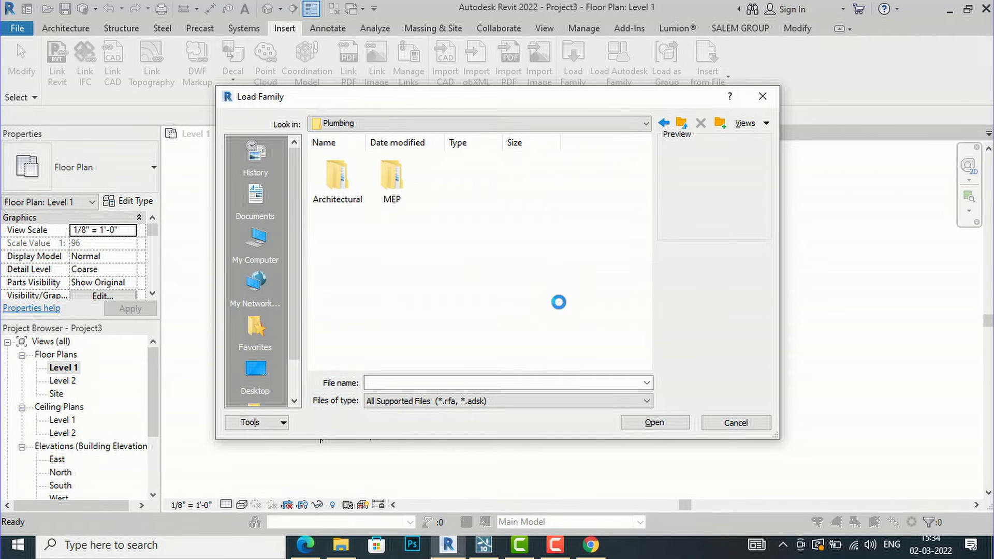
pyautogui.doubleClick(338, 202)
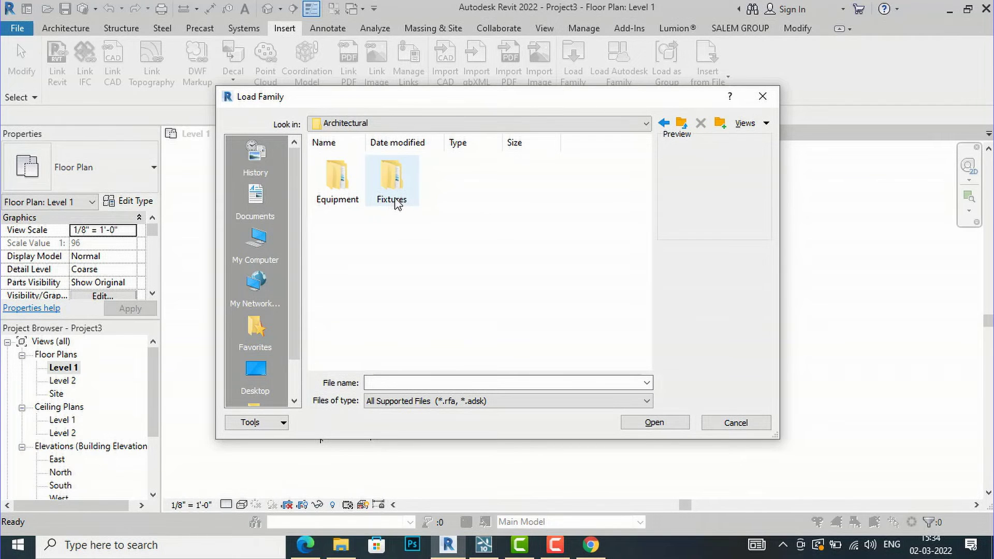
pyautogui.doubleClick(396, 203)
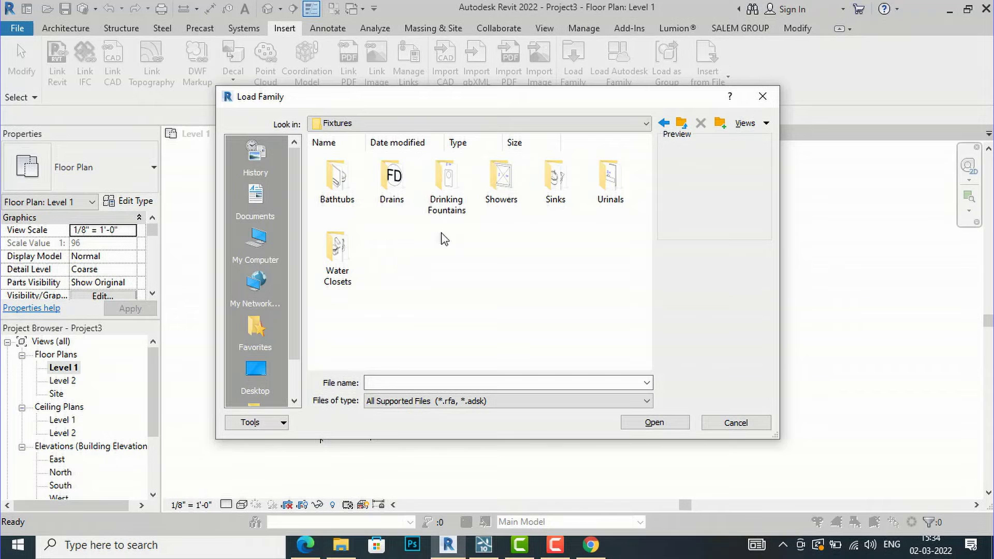
pyautogui.doubleClick(346, 267)
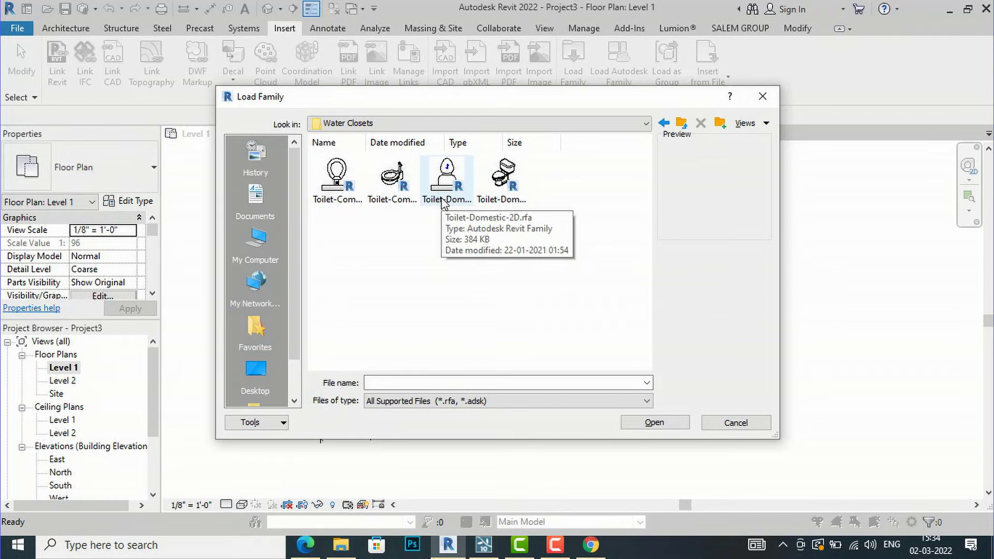
pyautogui.click(502, 204)
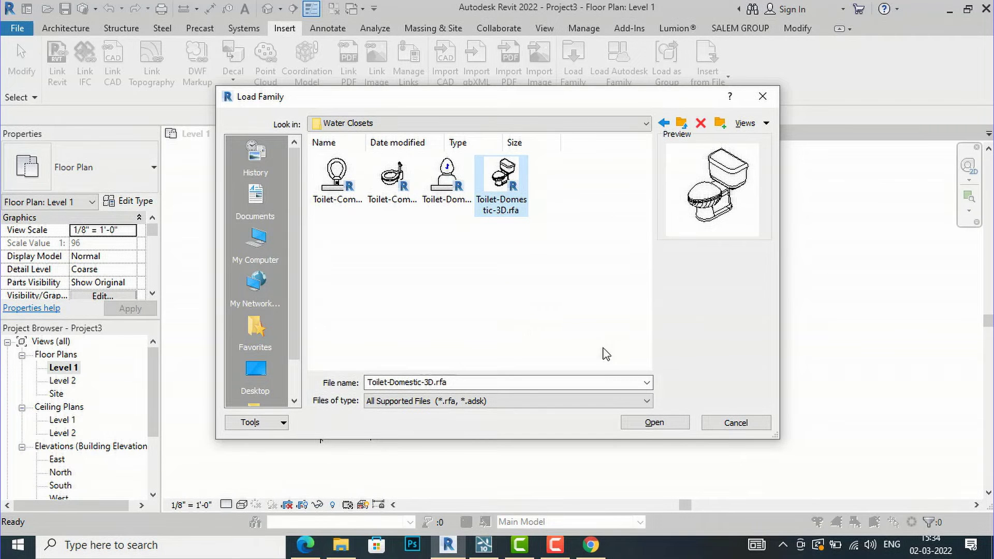
pyautogui.click(656, 424)
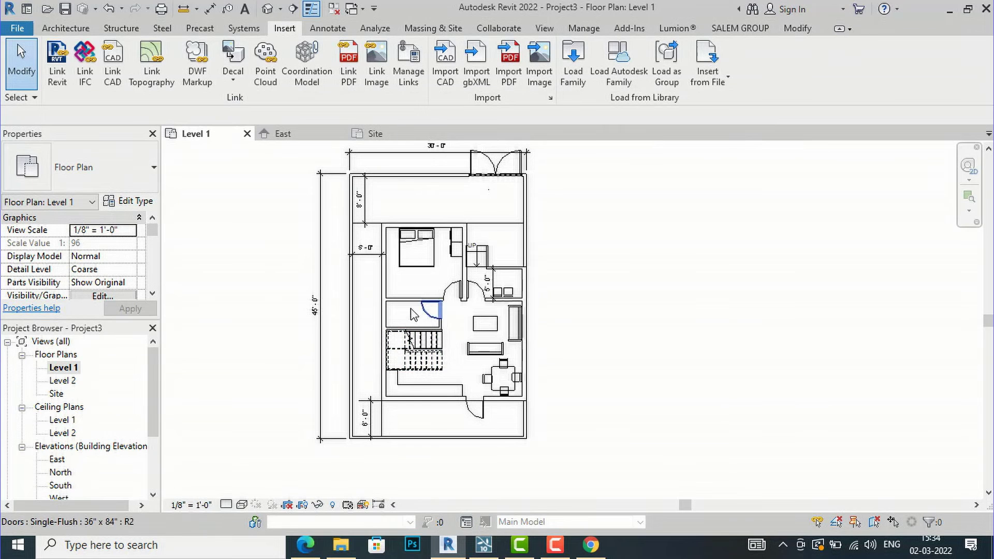
# - Place the Toilet-Domestic-3D against the toilet room's left wall, centred about 2' 7" below the room's upper wall
pyautogui.scroll(1, 420, 315)
pyautogui.click(66, 28)
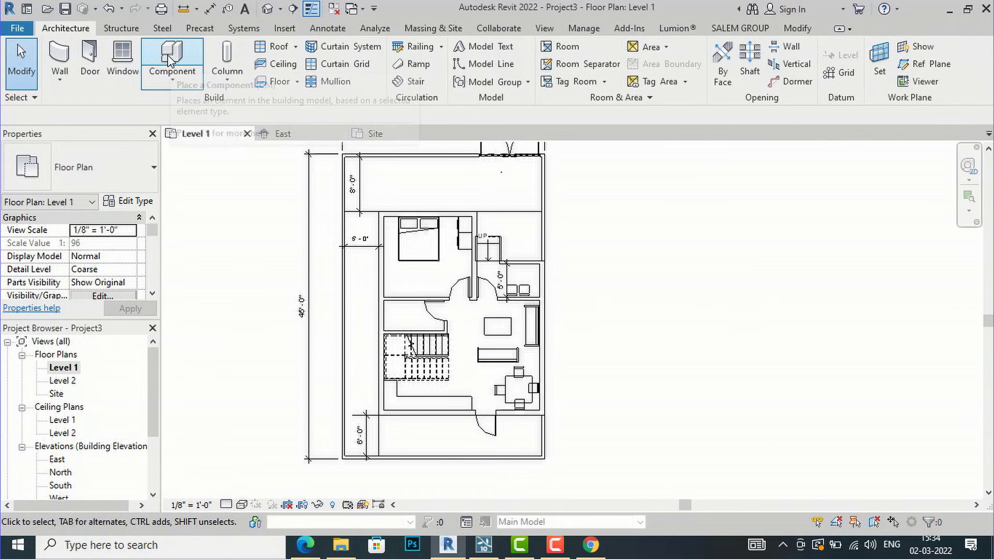
pyautogui.click(170, 59)
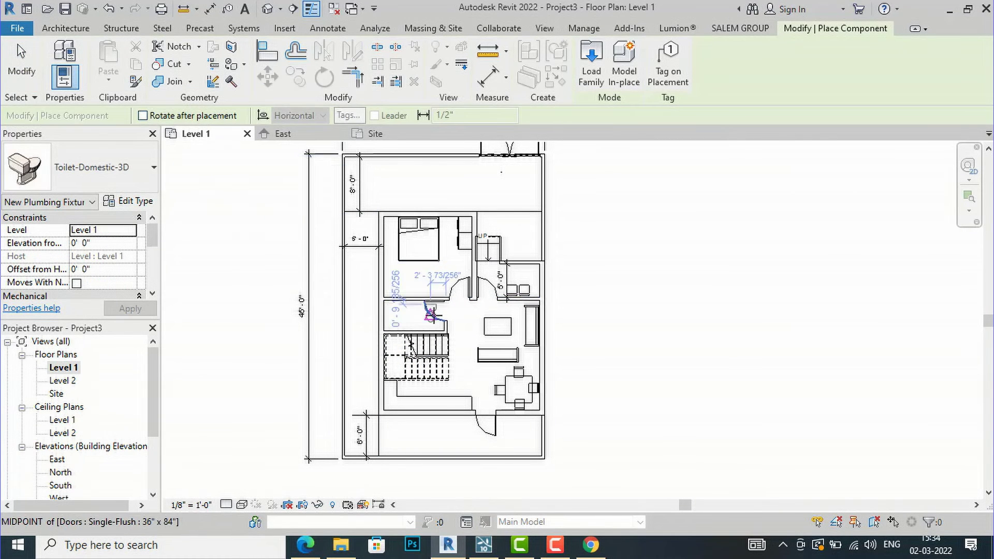
pyautogui.scroll(5, 391, 321)
pyautogui.scroll(2, 376, 320)
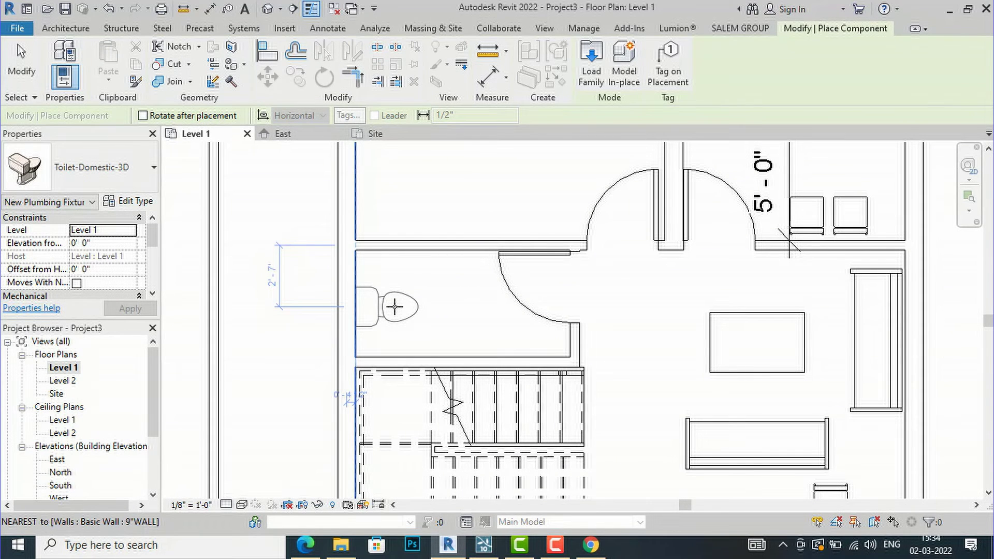
pyautogui.click(395, 307)
pyautogui.press('Escape')
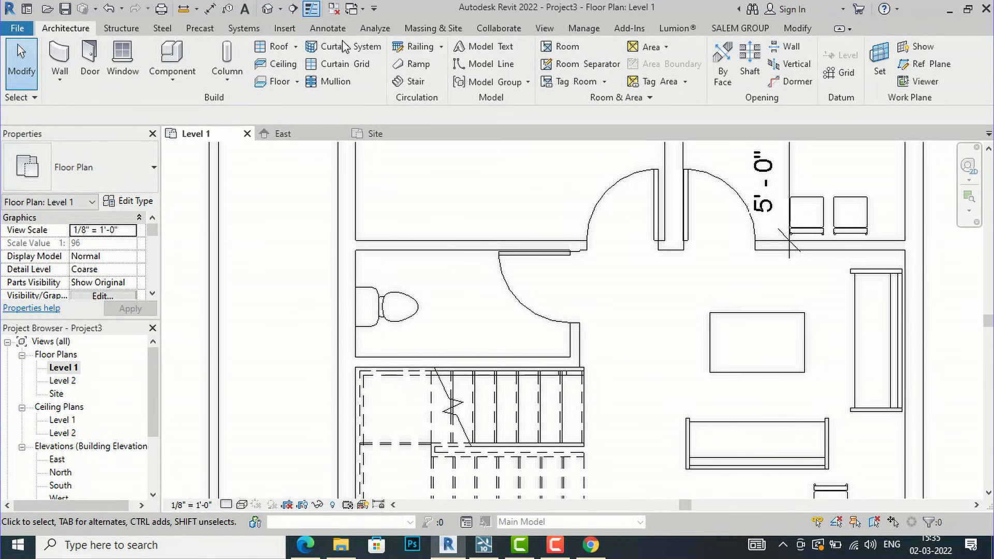
# - Load the Sink Vanity-Round family from the library's Sinks folder under Plumbing, Architectural, Fixtures
pyautogui.click(285, 29)
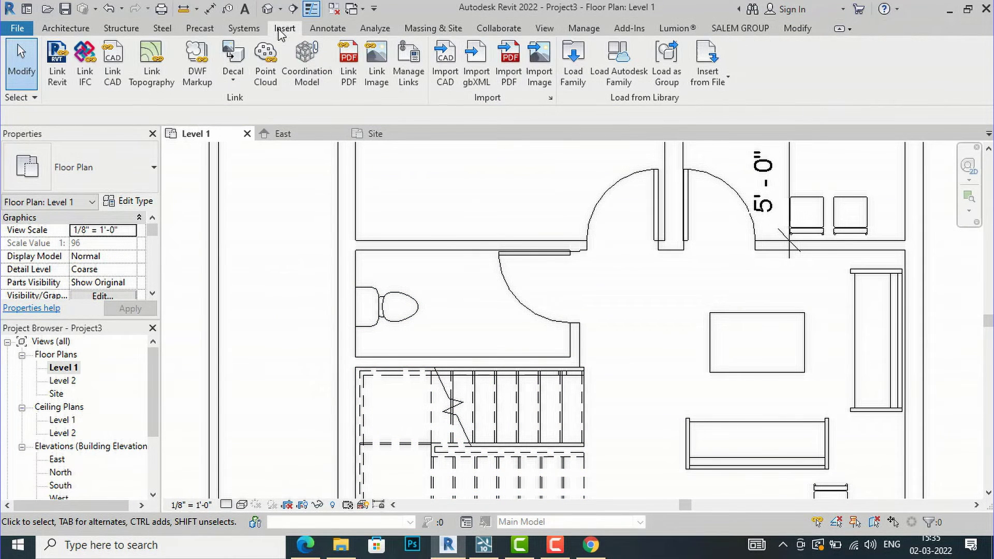
pyautogui.click(572, 85)
pyautogui.click(647, 124)
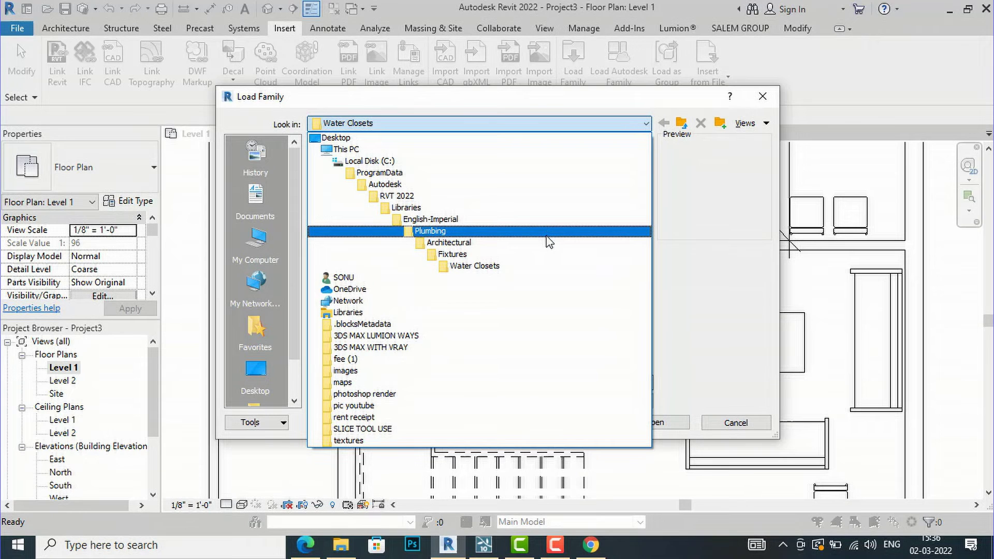
pyautogui.click(543, 241)
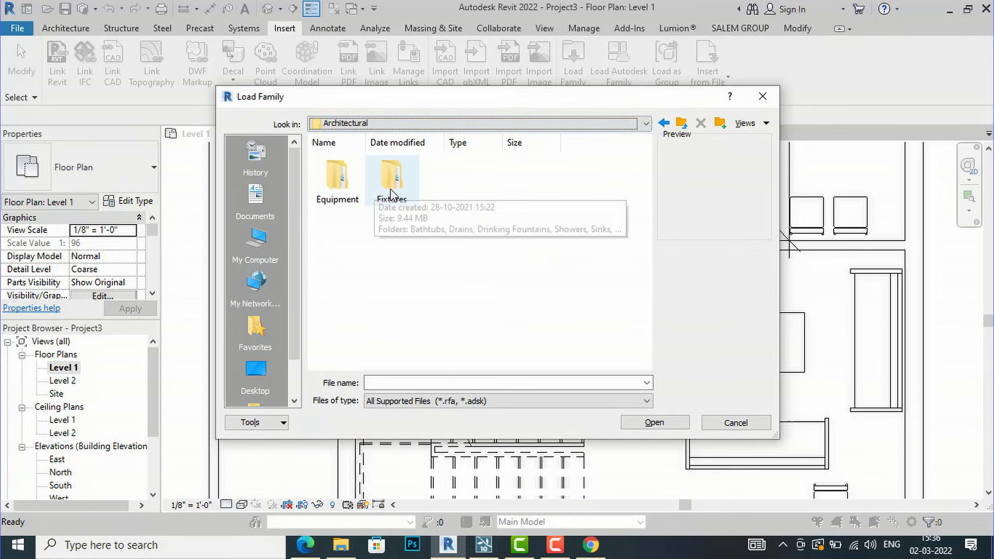
pyautogui.doubleClick(378, 190)
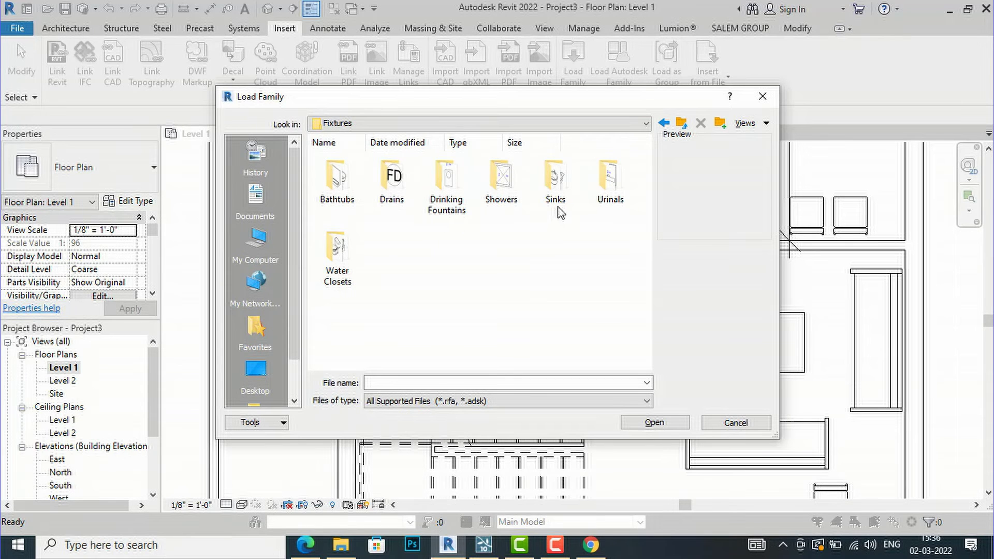
pyautogui.doubleClick(559, 200)
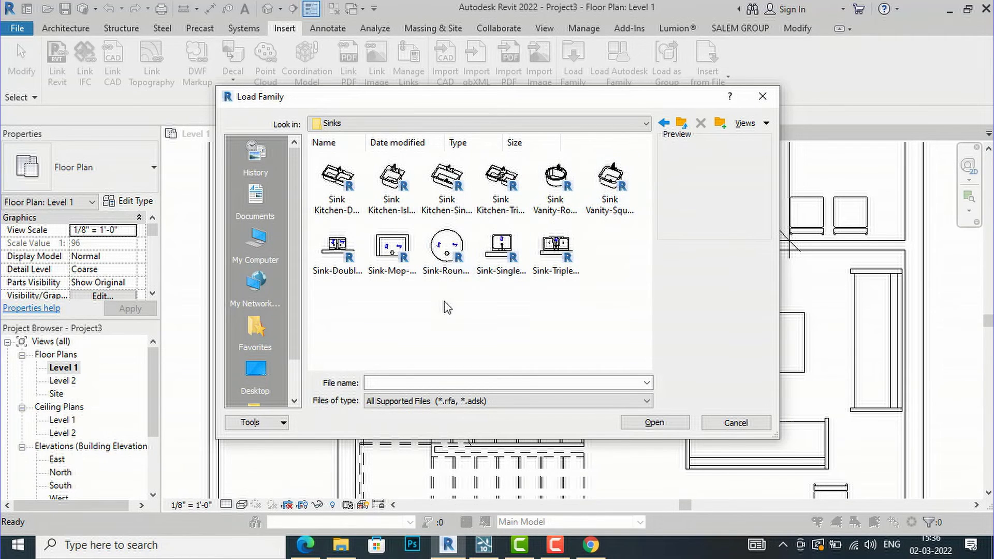
pyautogui.click(564, 215)
pyautogui.click(647, 424)
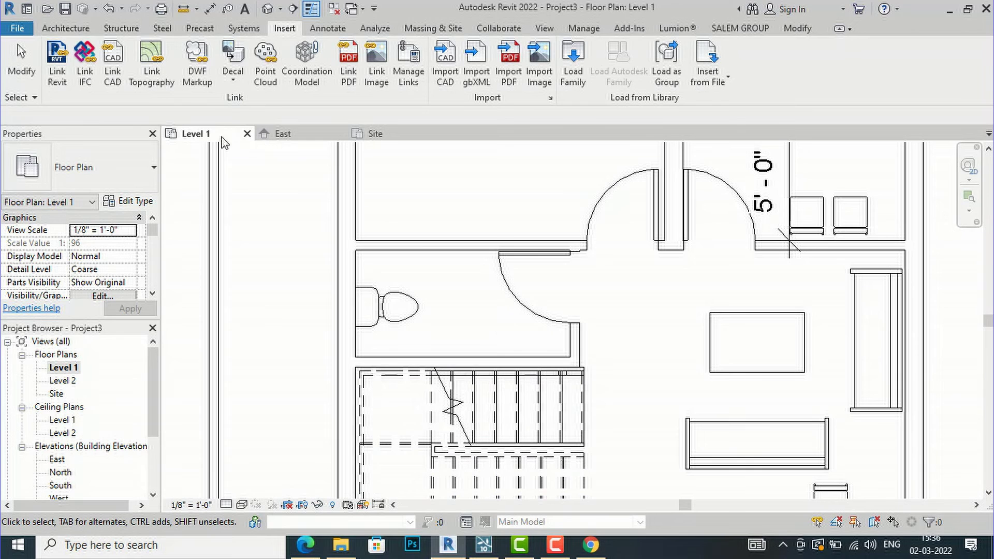
# - Place a 19" x 19" Sink Vanity-Round in the toilet room below the door swing, rotated so its faucet is at the lower wall
pyautogui.click(76, 29)
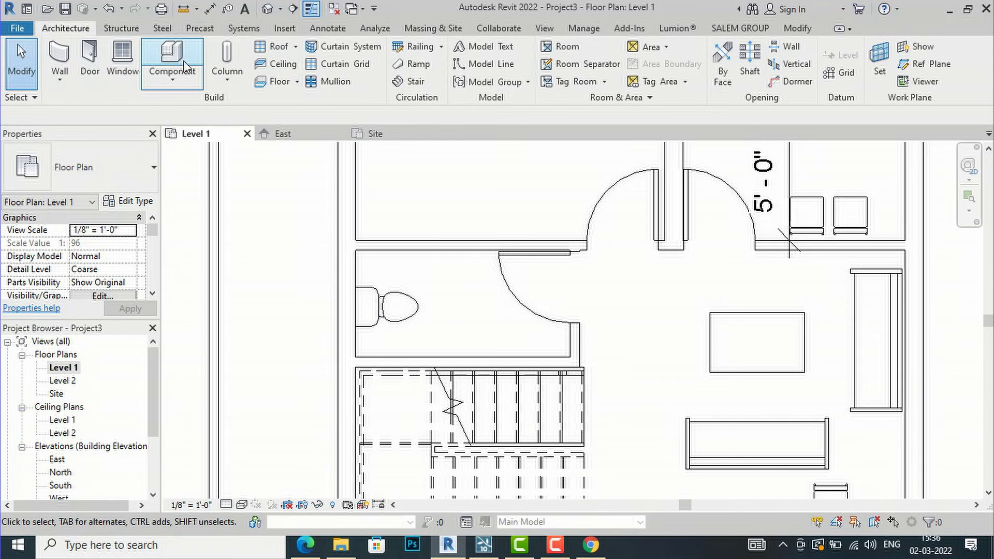
pyautogui.click(187, 65)
pyautogui.scroll(2, 521, 352)
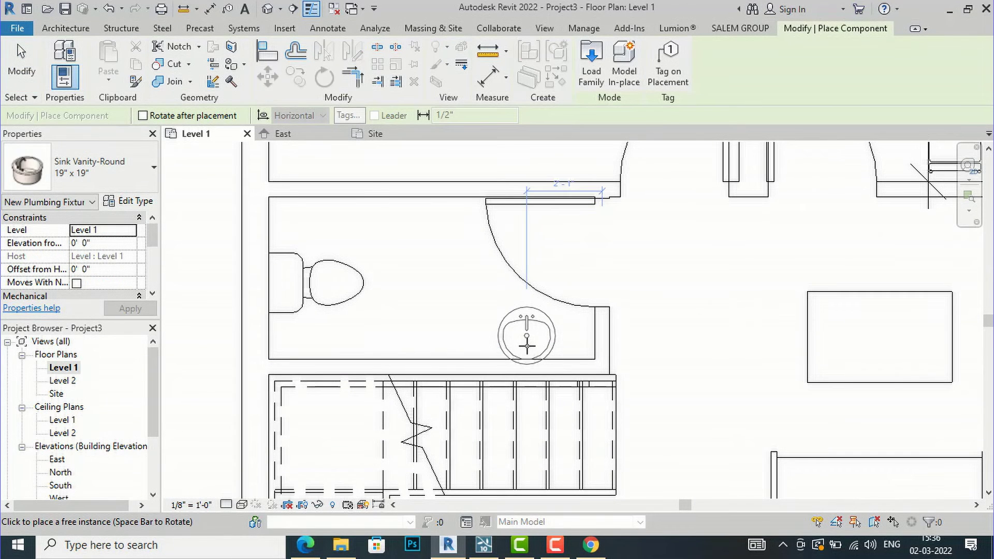
pyautogui.scroll(2, 533, 337)
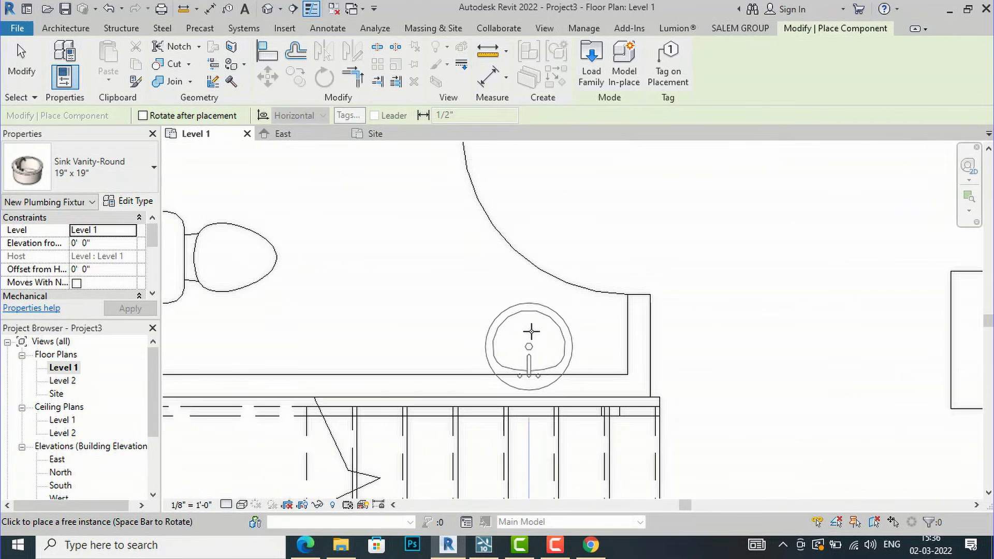
pyautogui.click(540, 315)
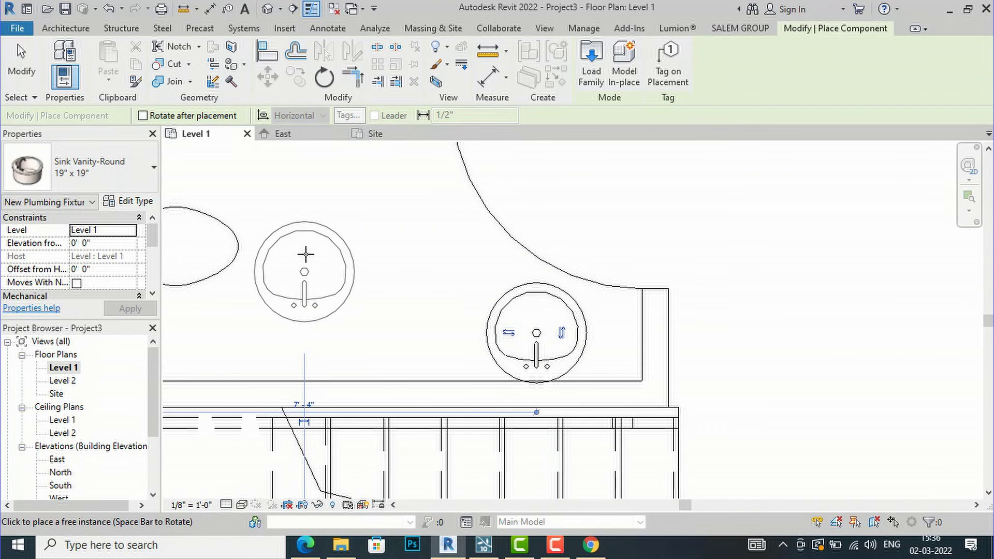
pyautogui.scroll(-4, 304, 259)
pyautogui.scroll(-1, 306, 286)
pyautogui.press('Escape')
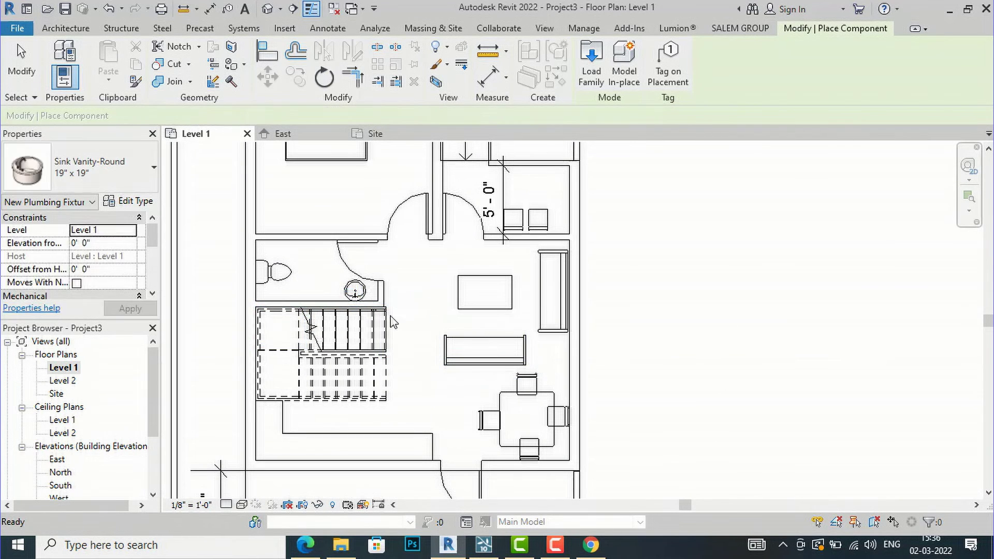
pyautogui.scroll(-2, 364, 398)
pyautogui.scroll(-1, 408, 296)
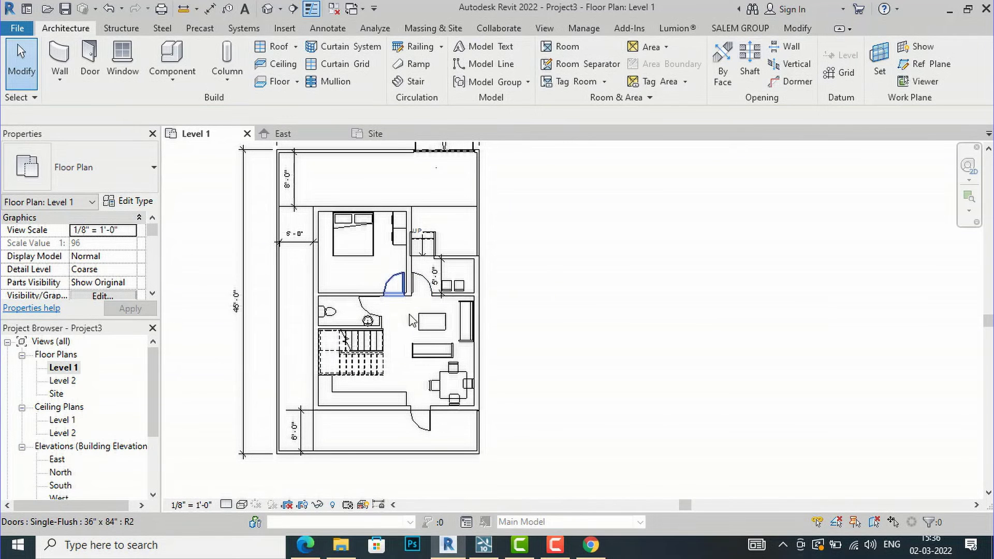
pyautogui.scroll(1, 401, 432)
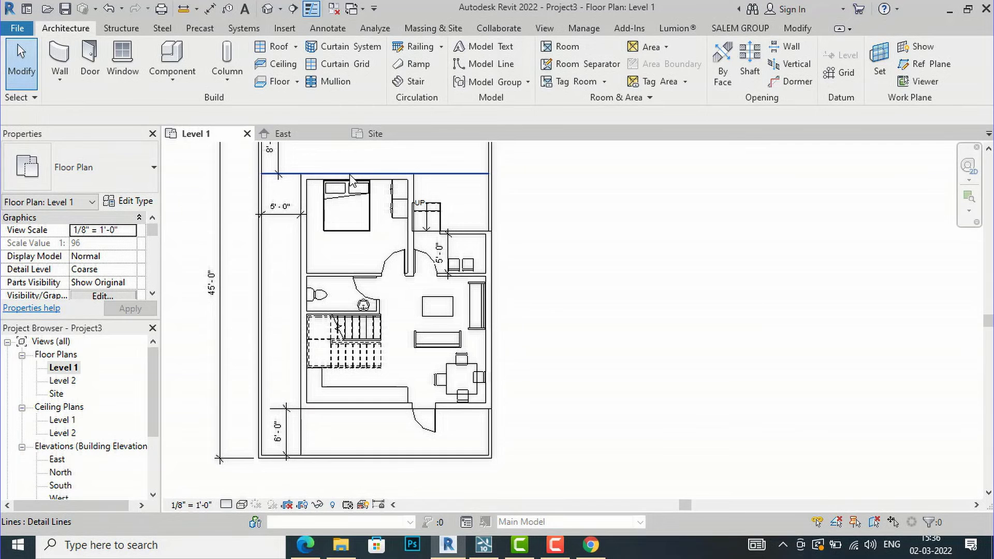
pyautogui.scroll(2, 354, 179)
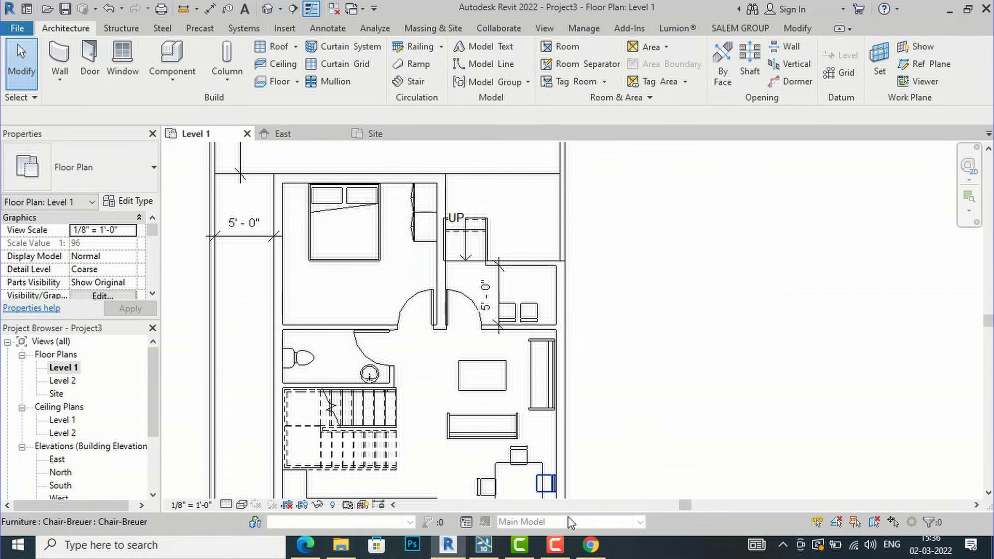
pyautogui.scroll(-1, 417, 253)
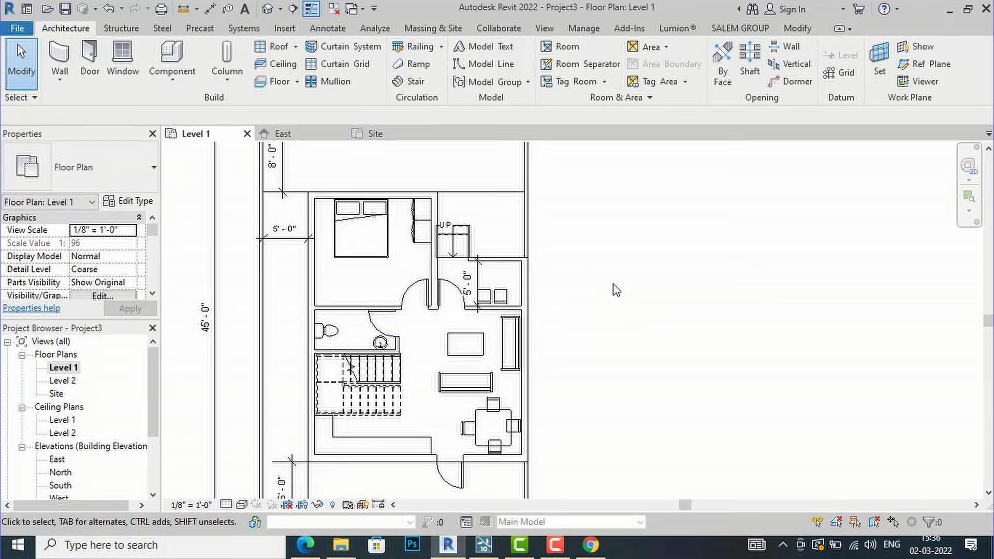
pyautogui.scroll(1, 348, 294)
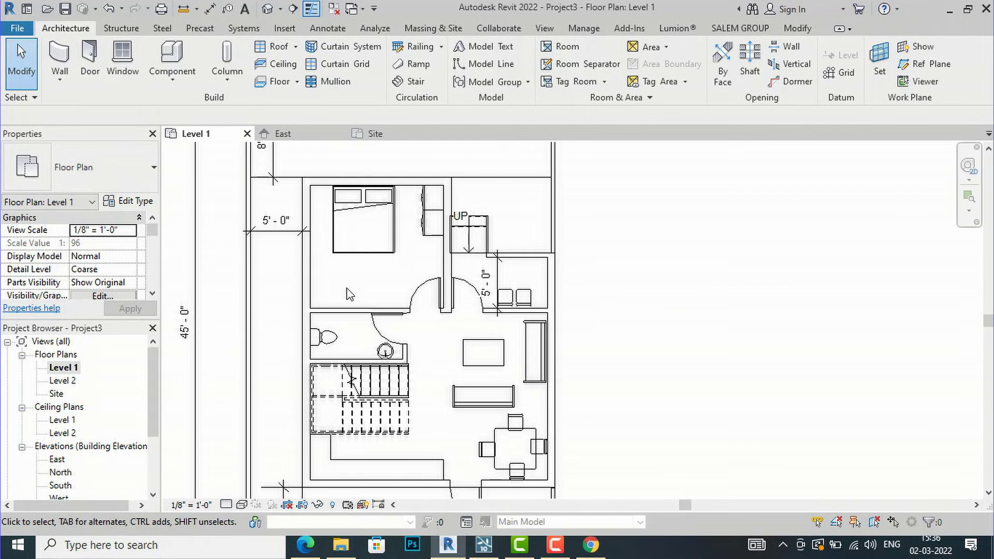
# - Override the Walls category's cut pattern in the Level 1 floor plan's visibility graphics with a foreground solid fill
pyautogui.press('v')
pyautogui.press('v')
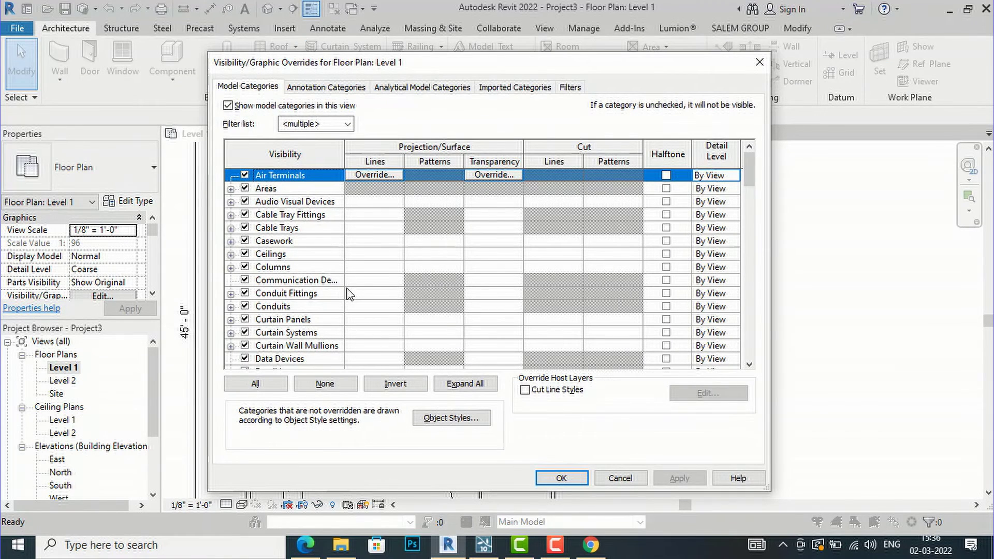
pyautogui.scroll(-8, 334, 292)
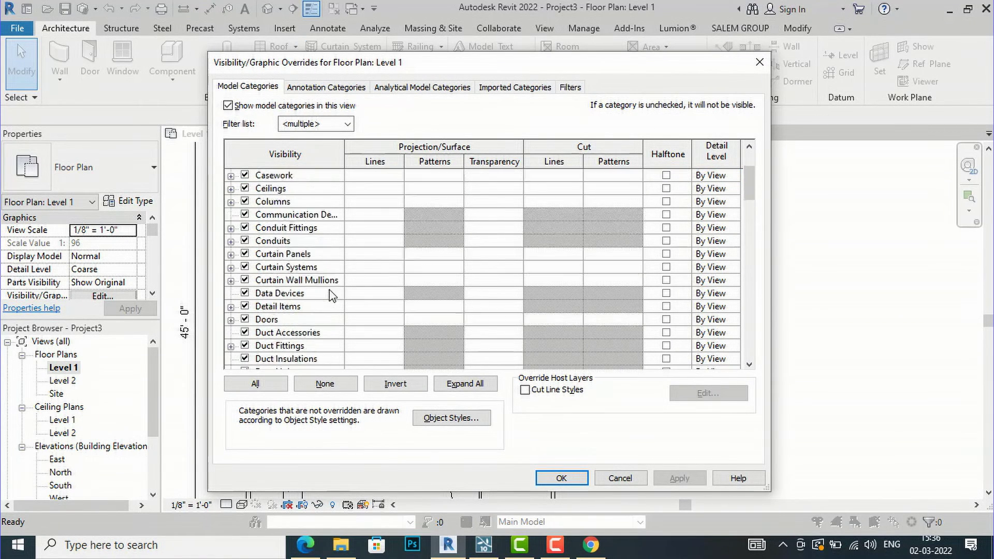
pyautogui.scroll(-10, 330, 298)
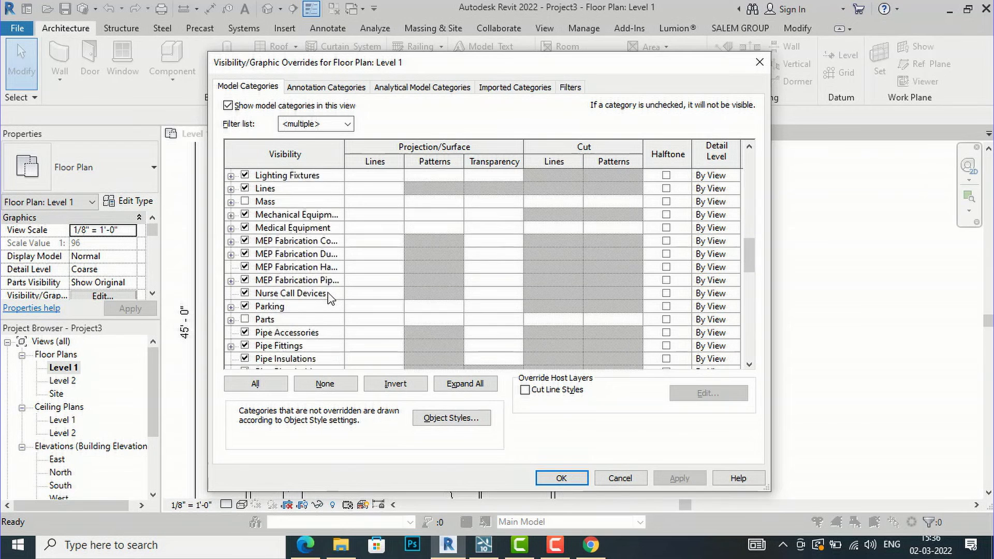
pyautogui.scroll(-8, 329, 297)
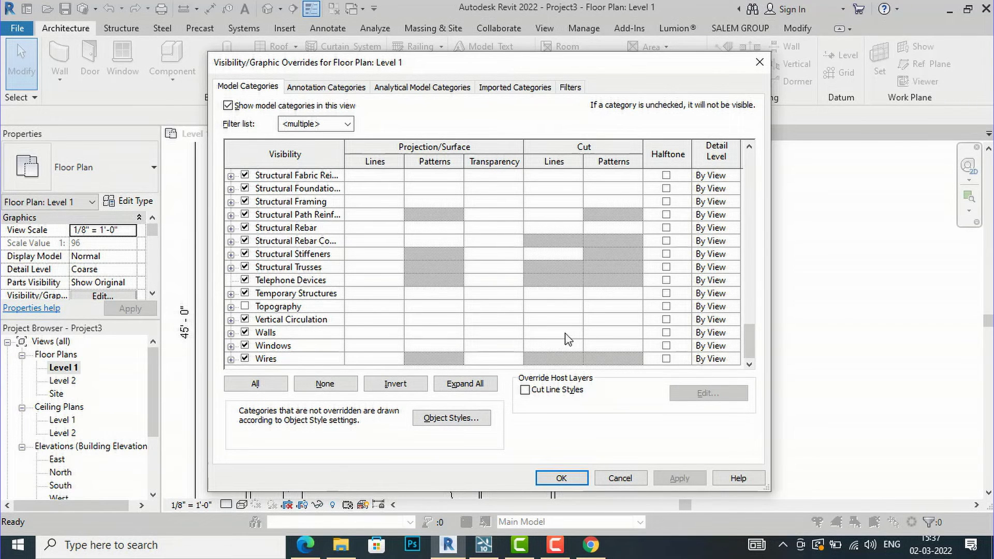
pyautogui.click(598, 334)
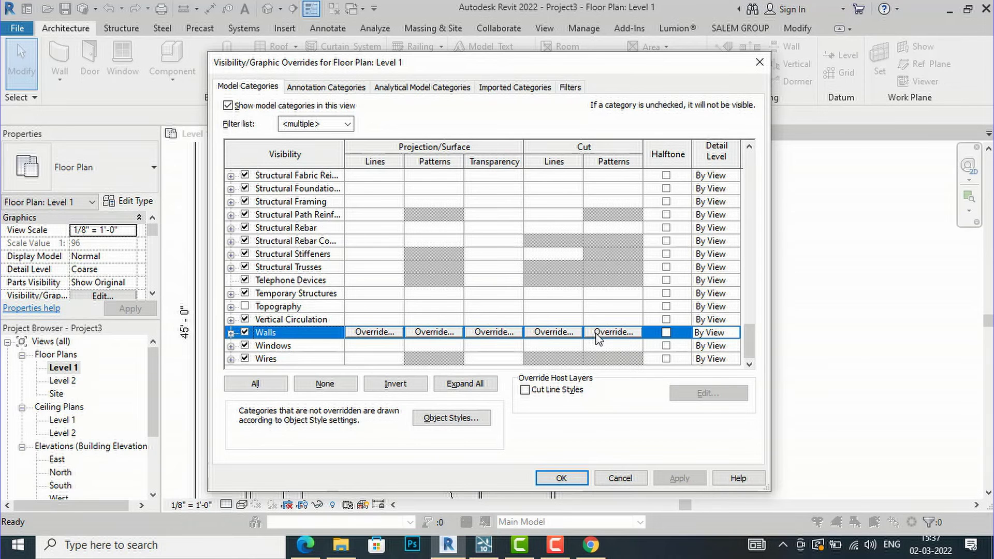
pyautogui.click(629, 334)
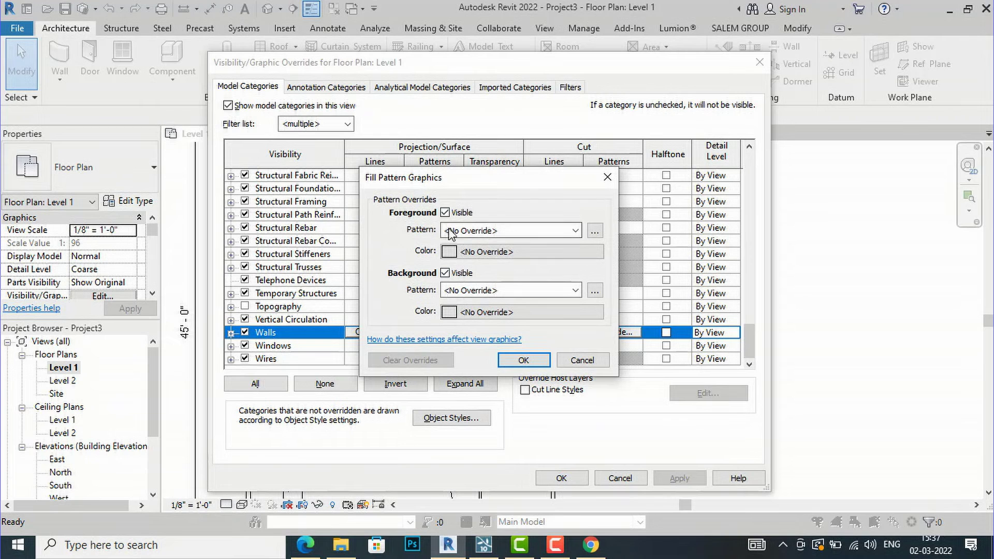
pyautogui.click(575, 234)
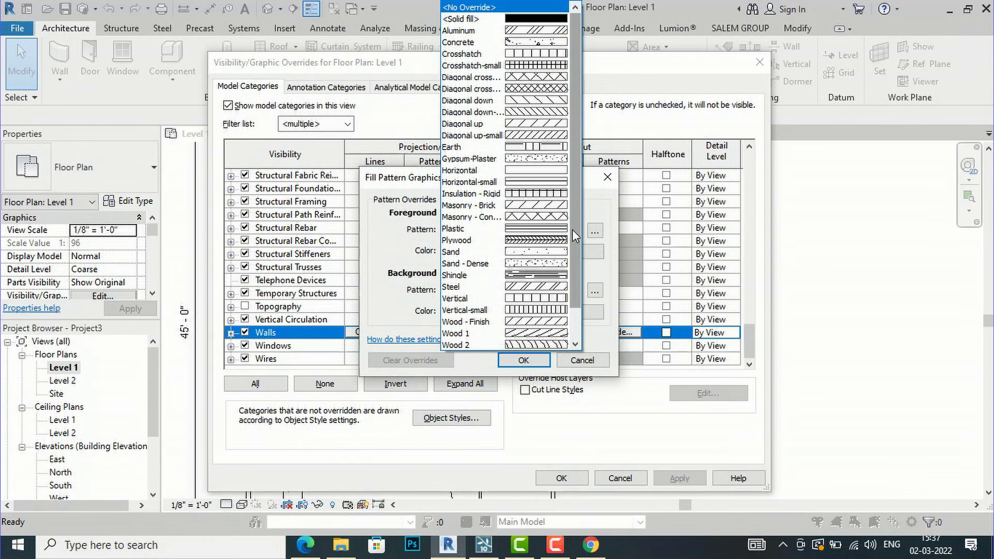
pyautogui.click(529, 19)
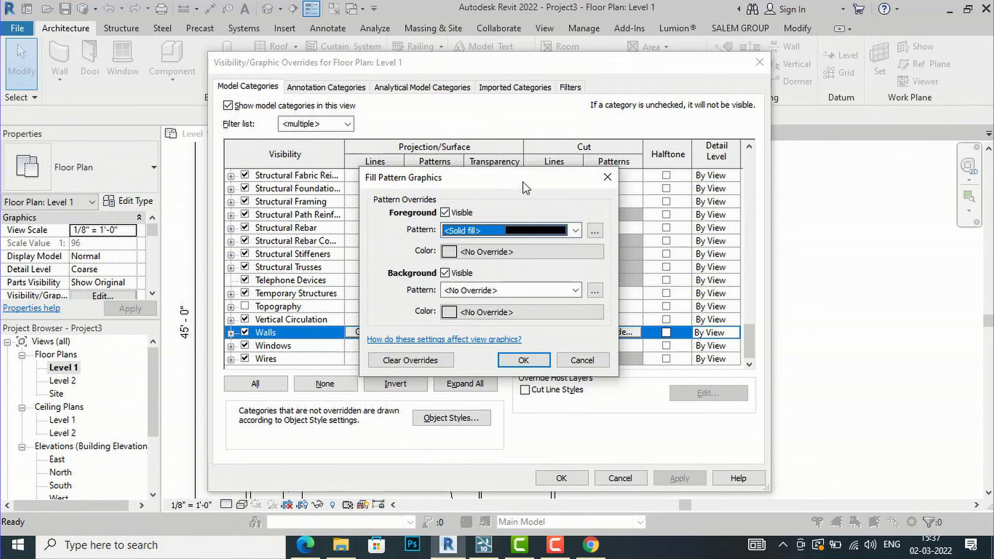
# - Set the wall cut pattern's foreground colour to black and apply the override to the floor plan
pyautogui.click(475, 253)
pyautogui.click(338, 291)
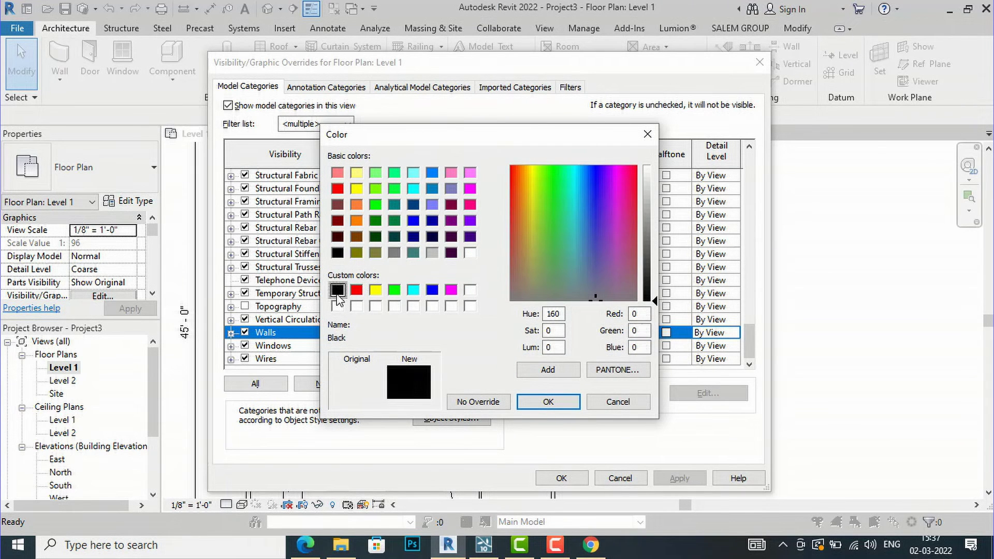
pyautogui.click(538, 402)
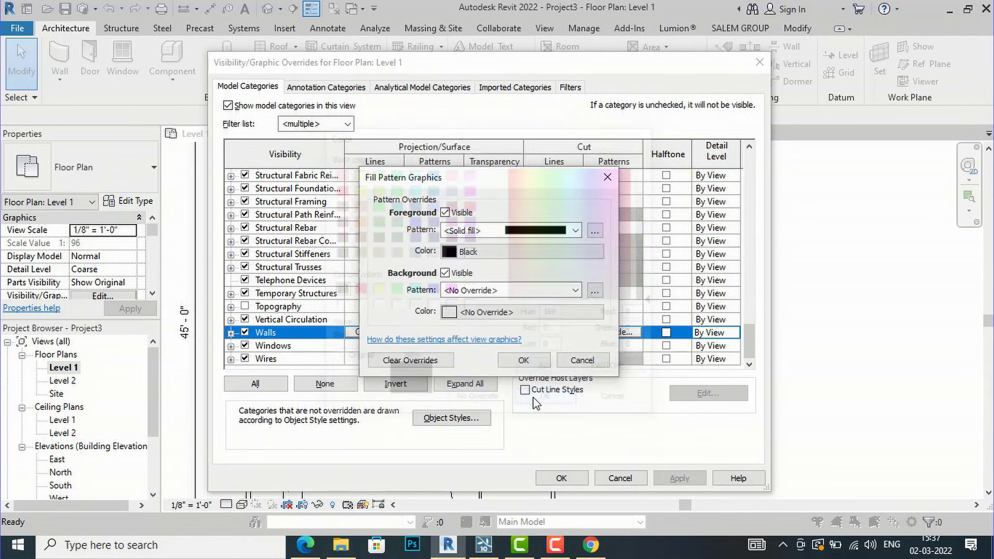
pyautogui.click(523, 360)
pyautogui.click(680, 477)
pyautogui.click(561, 480)
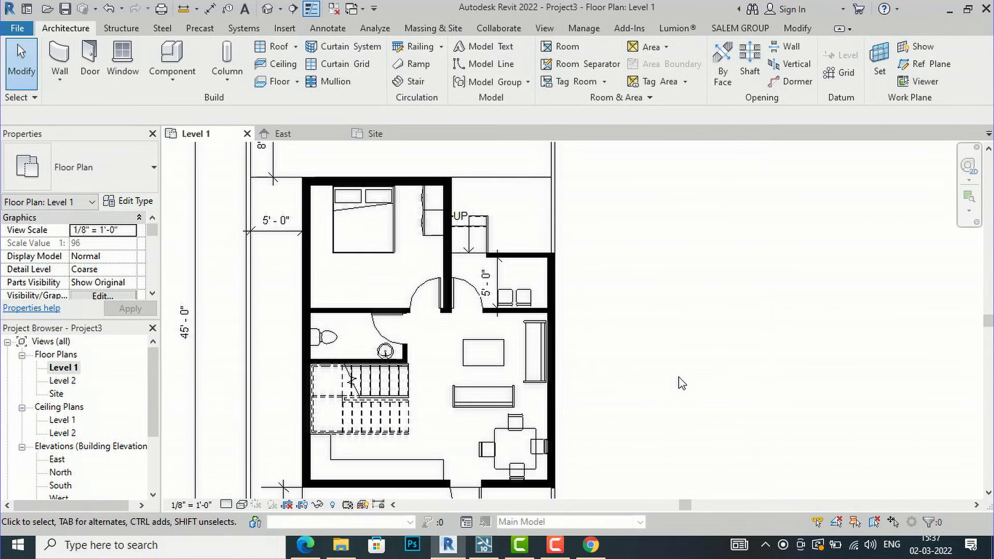
# - Change the Walls category's foreground cut pattern to Masonry - Brick in the view's graphic overrides and check the walls in plan
pyautogui.scroll(-2, 680, 360)
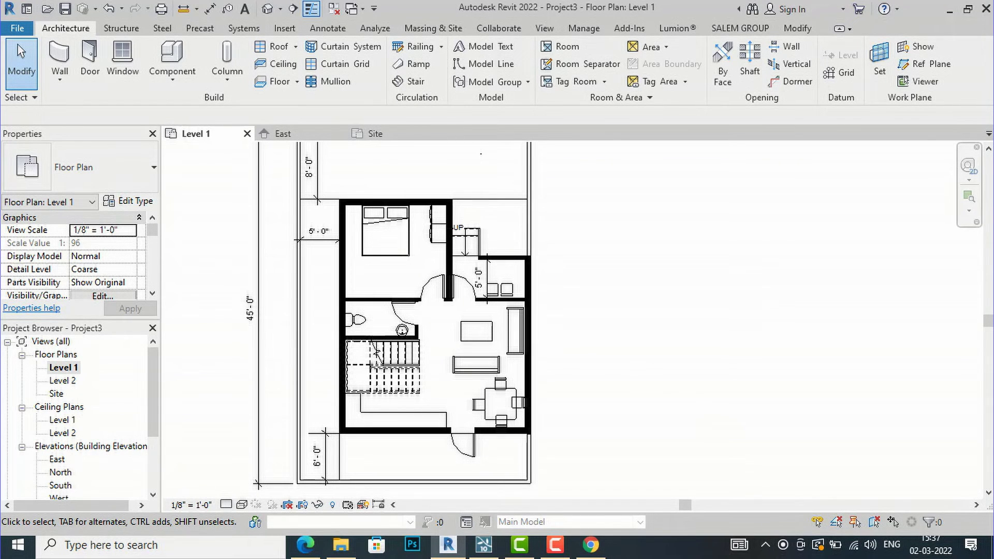
pyautogui.scroll(1, 374, 342)
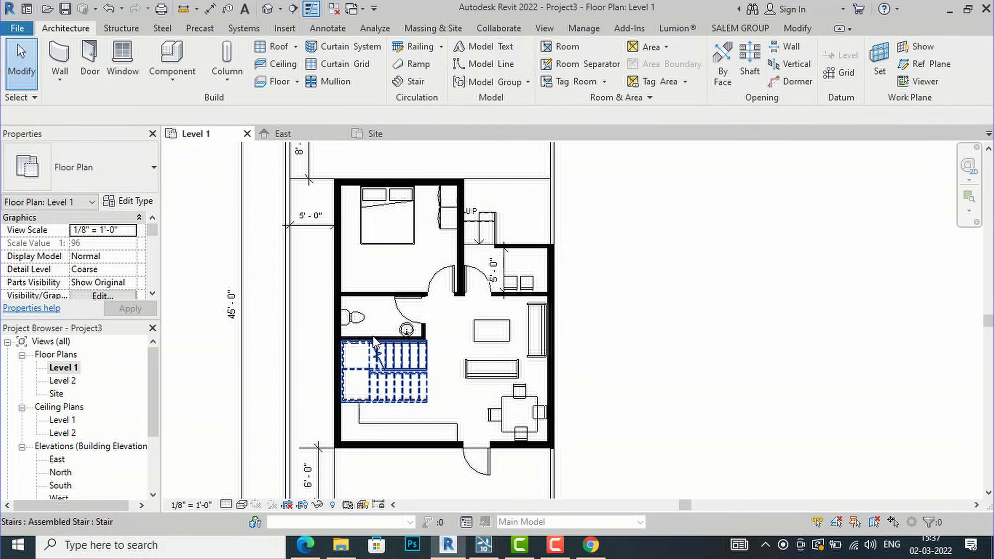
pyautogui.press('v')
pyautogui.press('g')
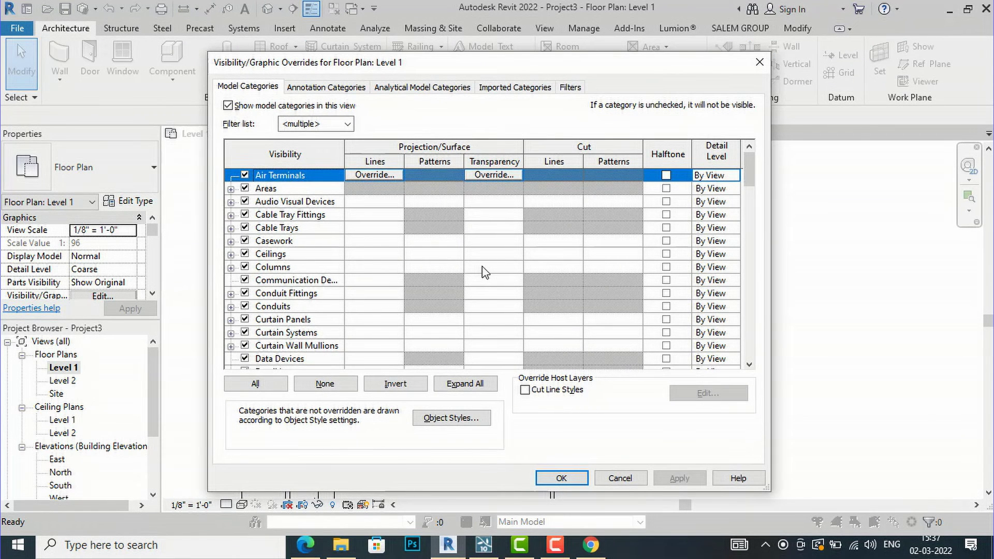
pyautogui.scroll(-9, 482, 266)
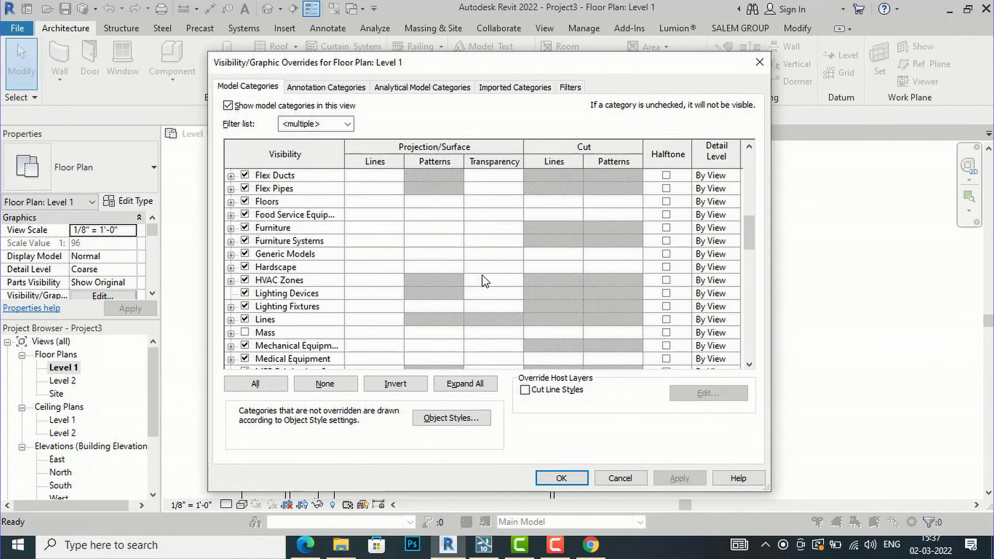
pyautogui.scroll(-12, 483, 281)
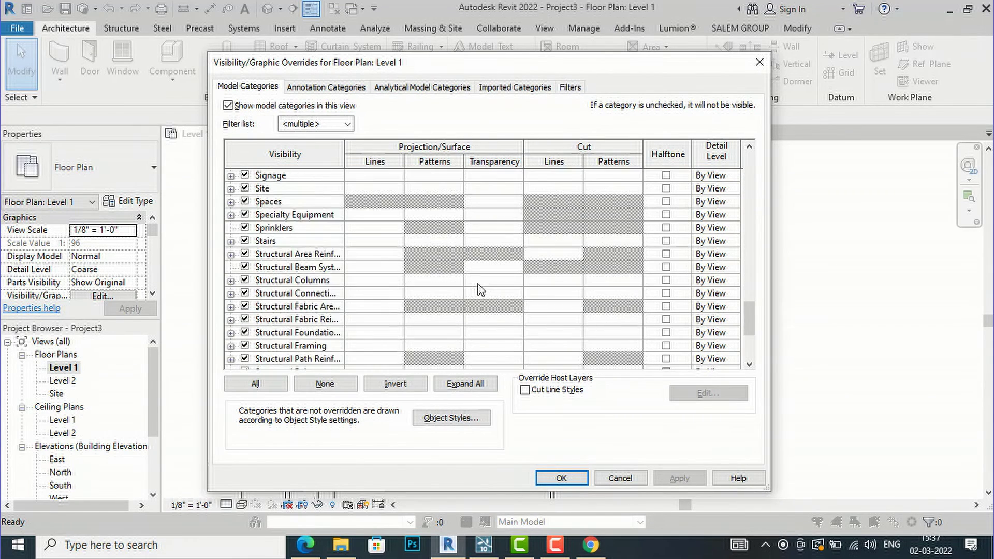
pyautogui.scroll(-4, 480, 297)
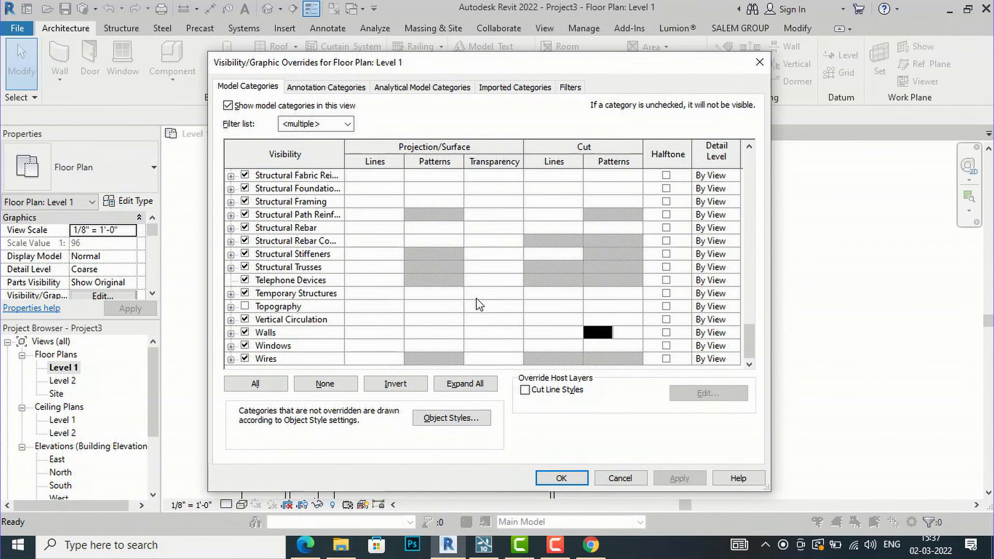
pyautogui.click(605, 333)
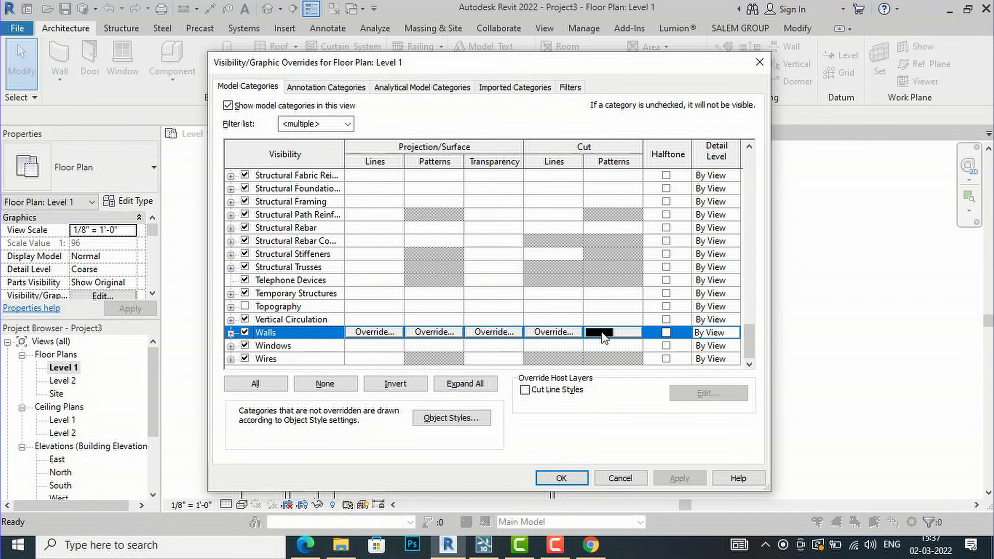
pyautogui.click(600, 333)
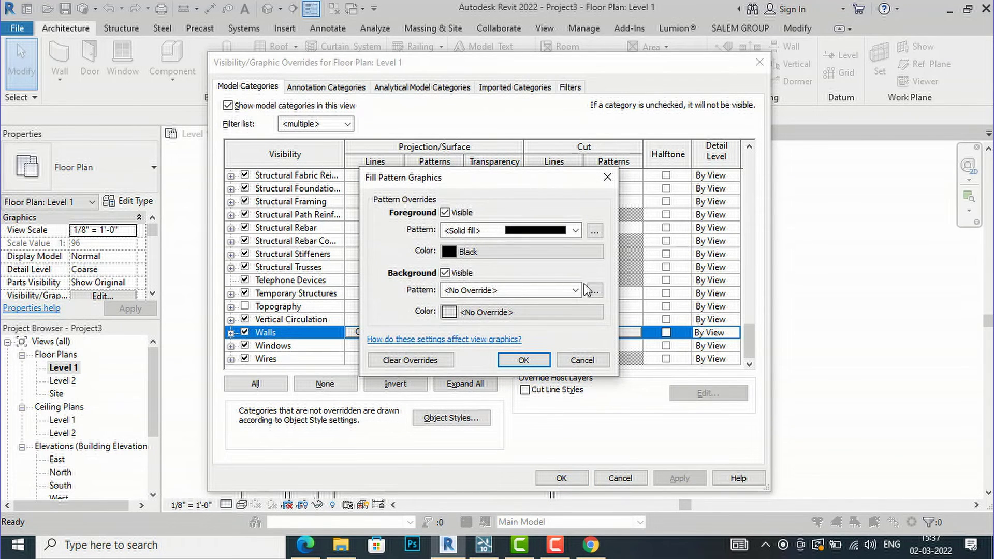
pyautogui.click(576, 230)
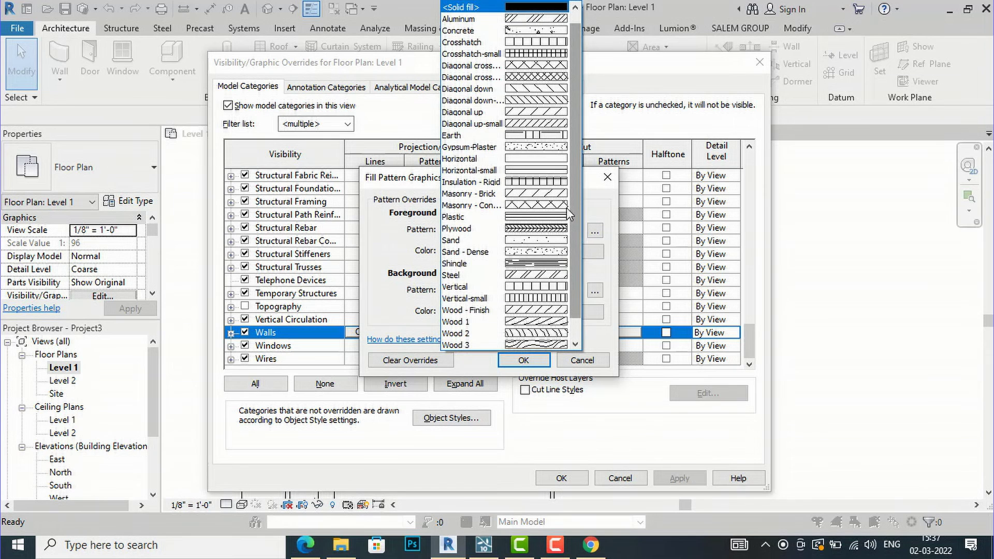
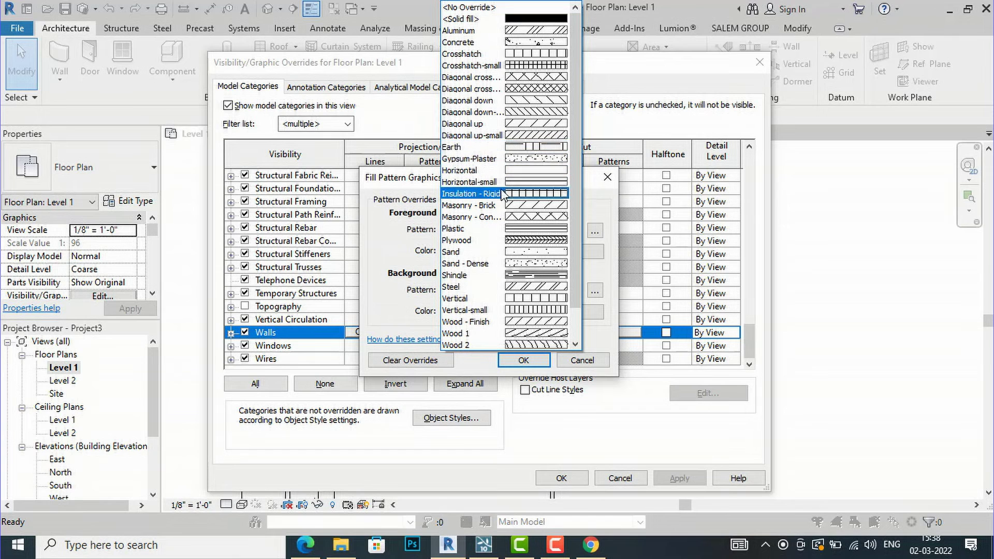
pyautogui.click(500, 206)
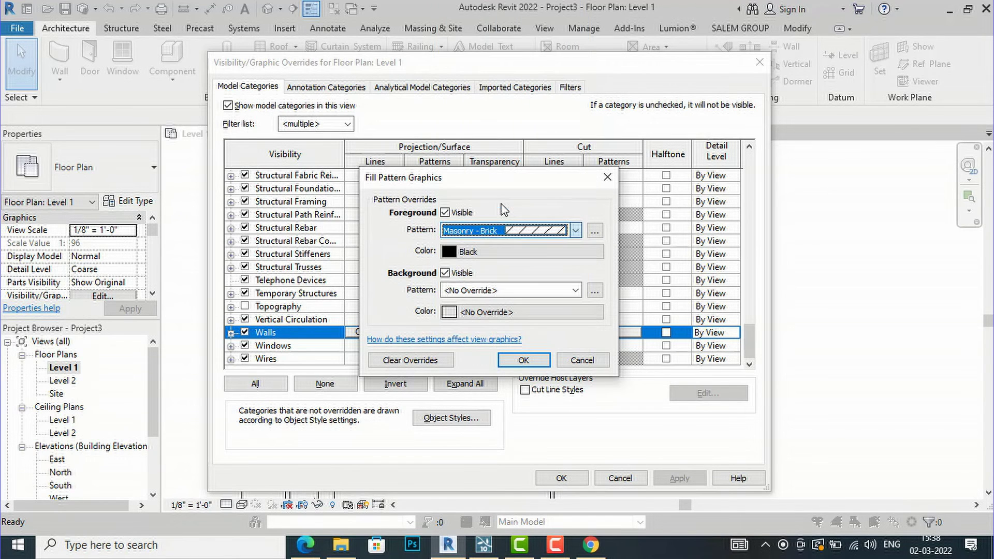
pyautogui.click(523, 360)
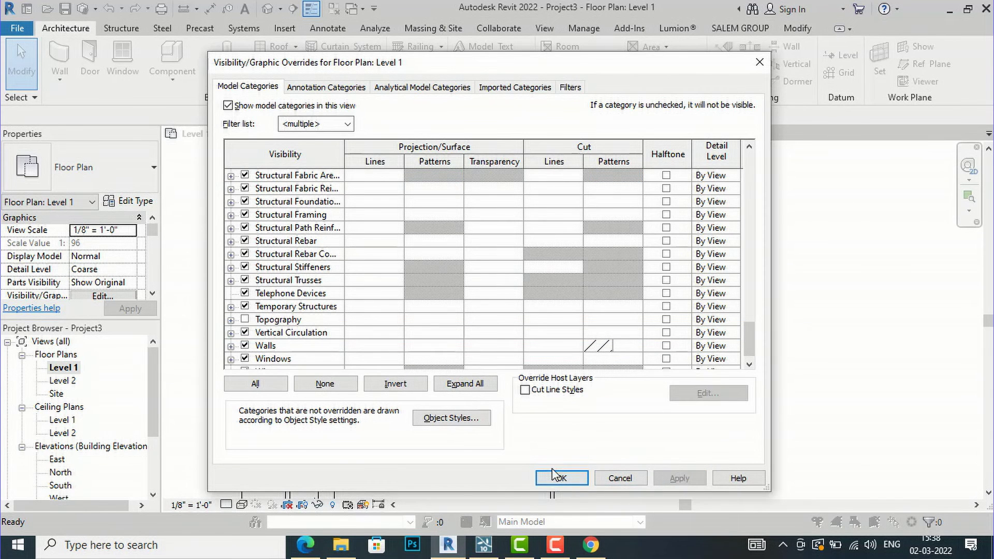
pyautogui.click(553, 471)
pyautogui.scroll(2, 533, 259)
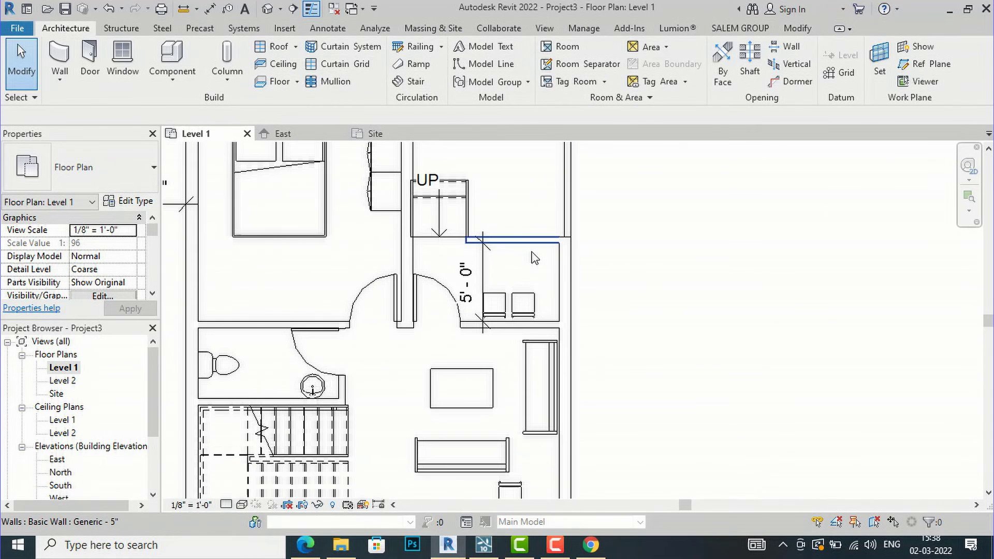
pyautogui.scroll(-1, 533, 259)
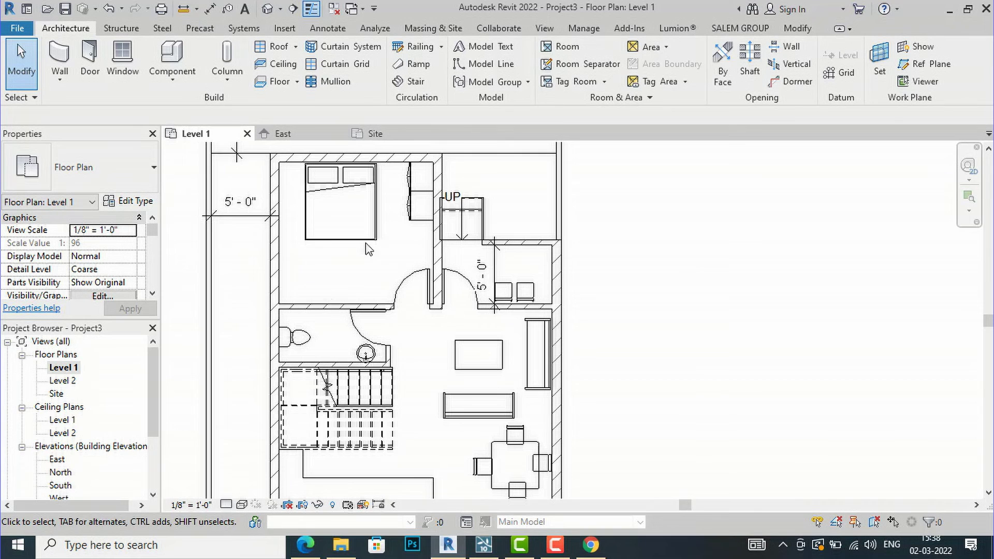
pyautogui.scroll(-1, 346, 273)
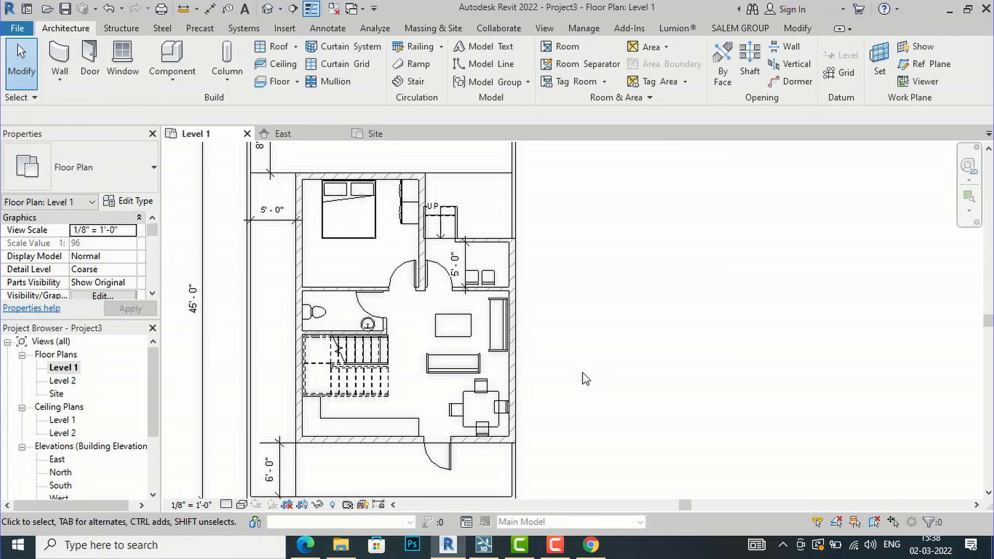
# - Set the Walls category's foreground cut pattern back to solid fill in the view's graphic overrides and apply it
pyautogui.press('v')
pyautogui.press('g')
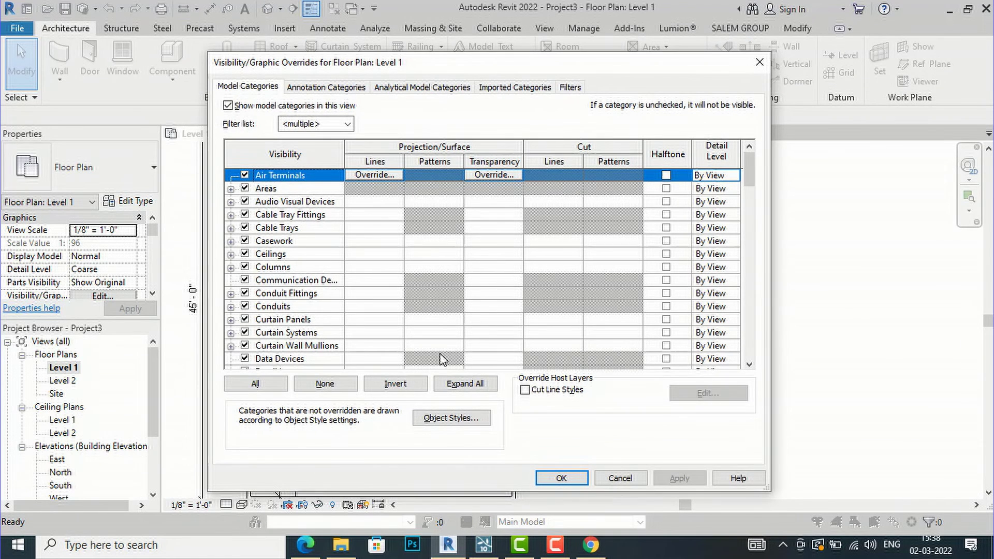
pyautogui.scroll(-5, 435, 303)
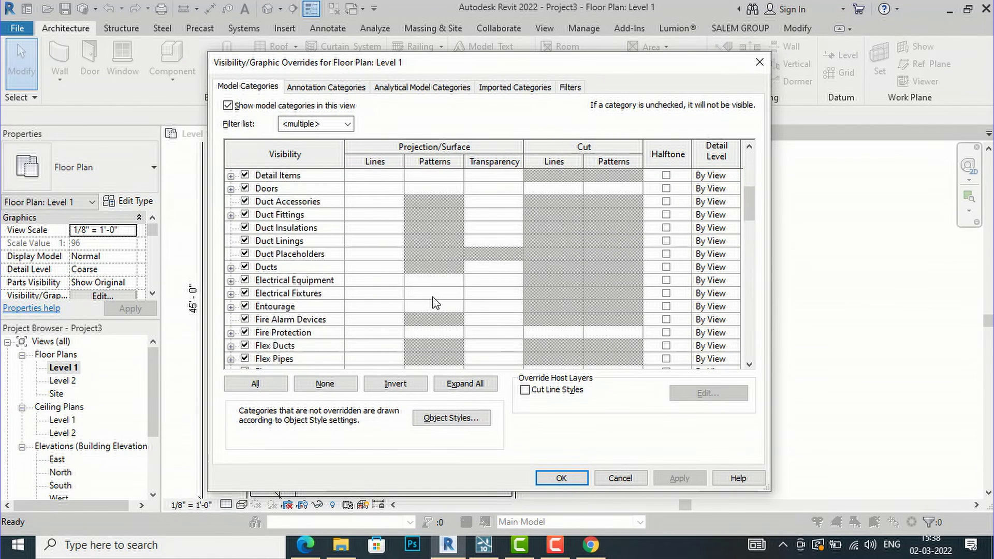
pyautogui.scroll(-14, 435, 303)
pyautogui.scroll(-7, 435, 303)
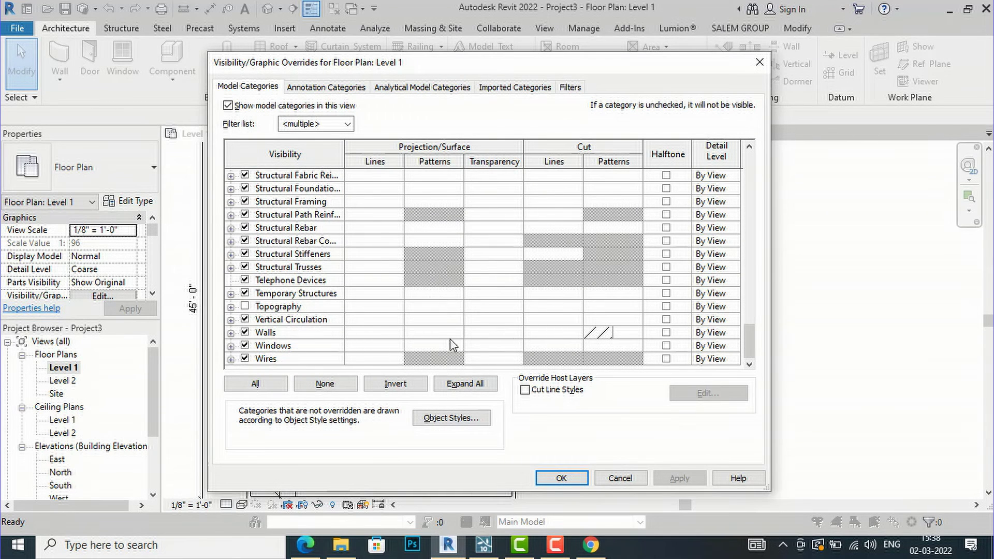
pyautogui.click(600, 338)
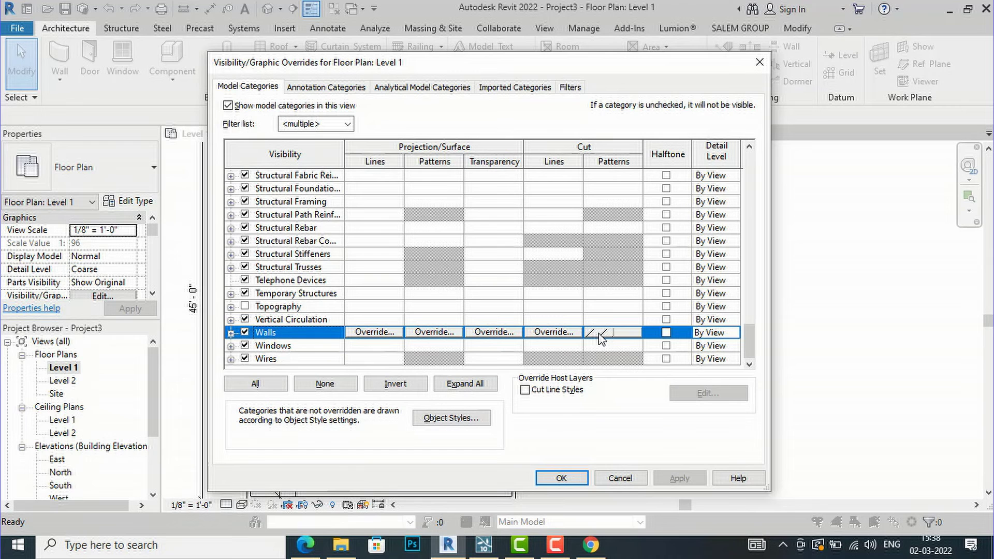
pyautogui.click(604, 336)
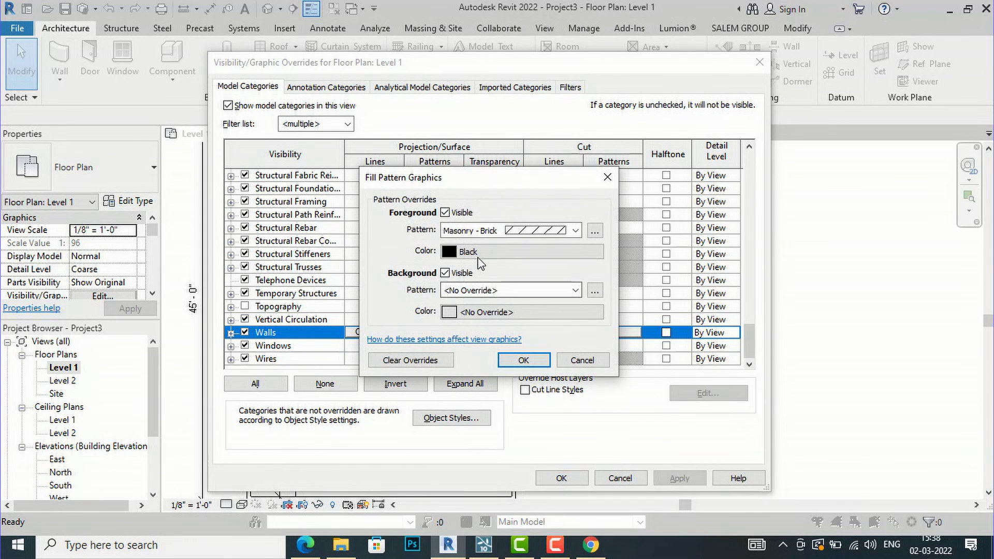
pyautogui.click(497, 231)
pyautogui.scroll(1, 471, 78)
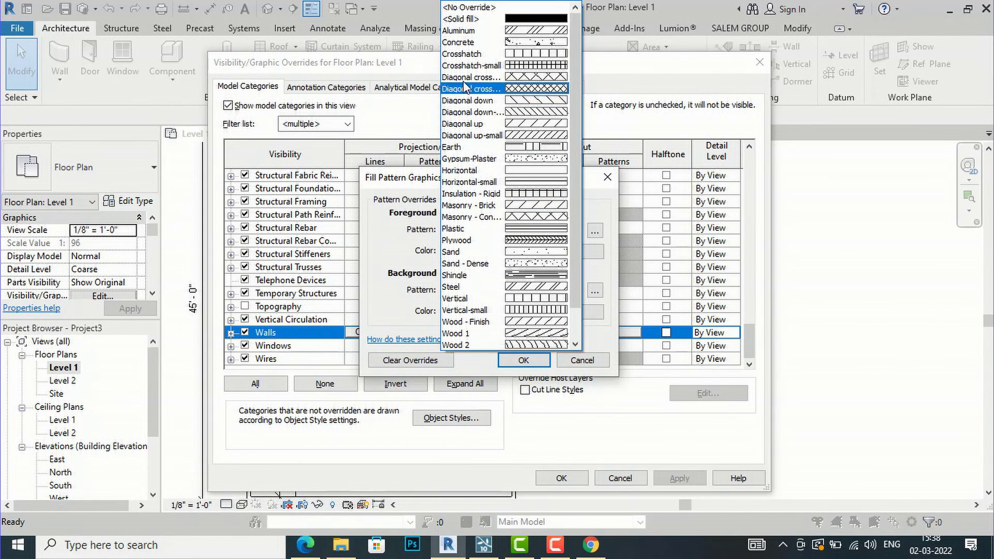
pyautogui.click(469, 19)
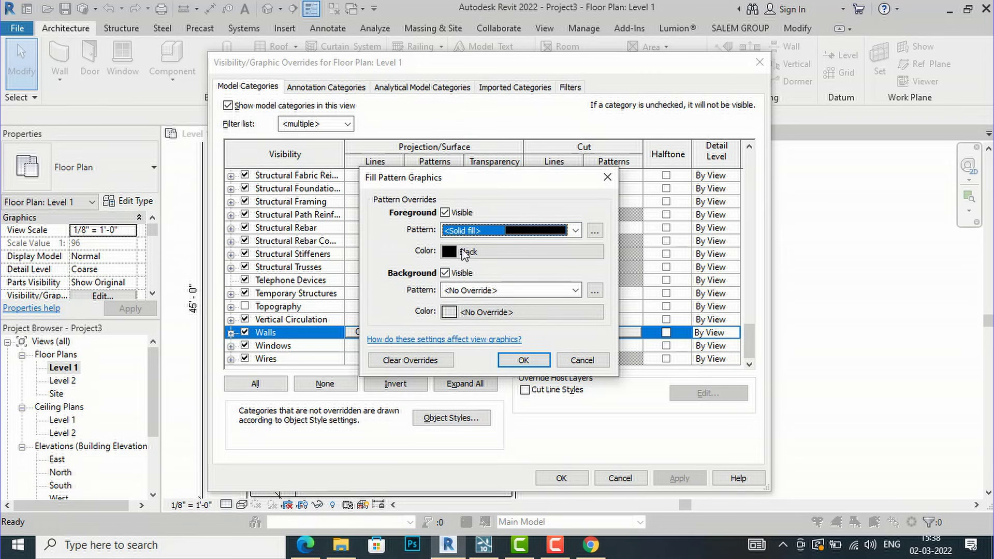
pyautogui.click(523, 360)
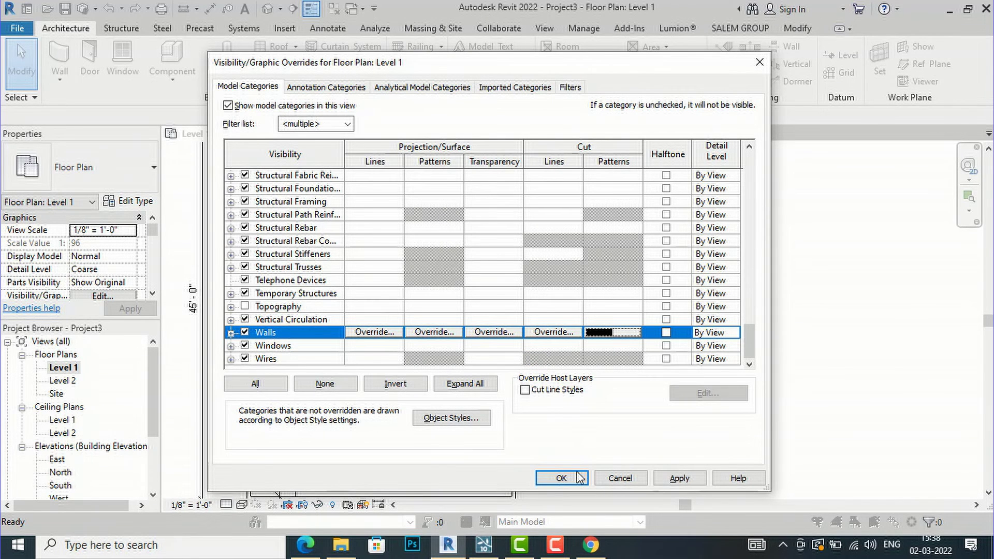
pyautogui.click(680, 478)
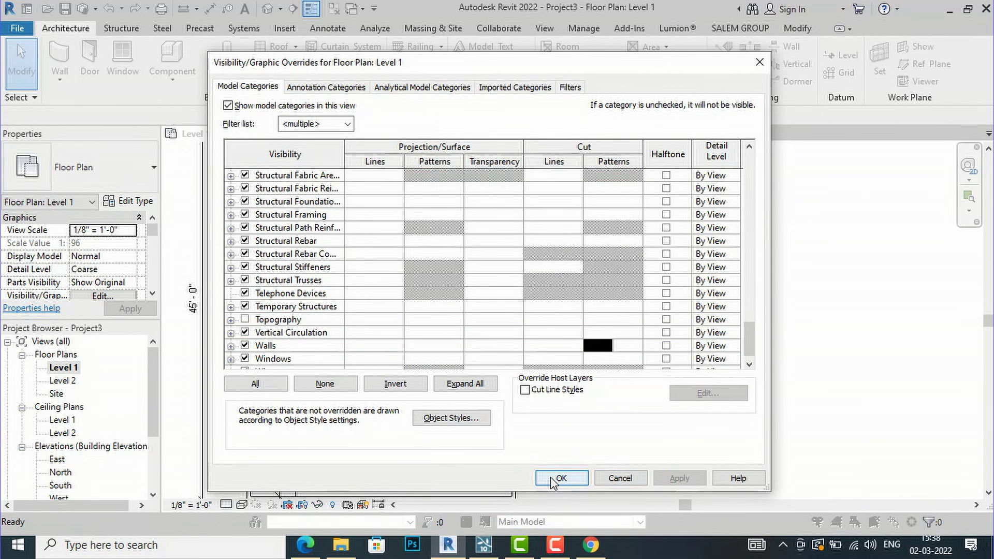
# - Confirm the floor plan's graphic overrides and check the room labels in the reference PDF
pyautogui.click(551, 479)
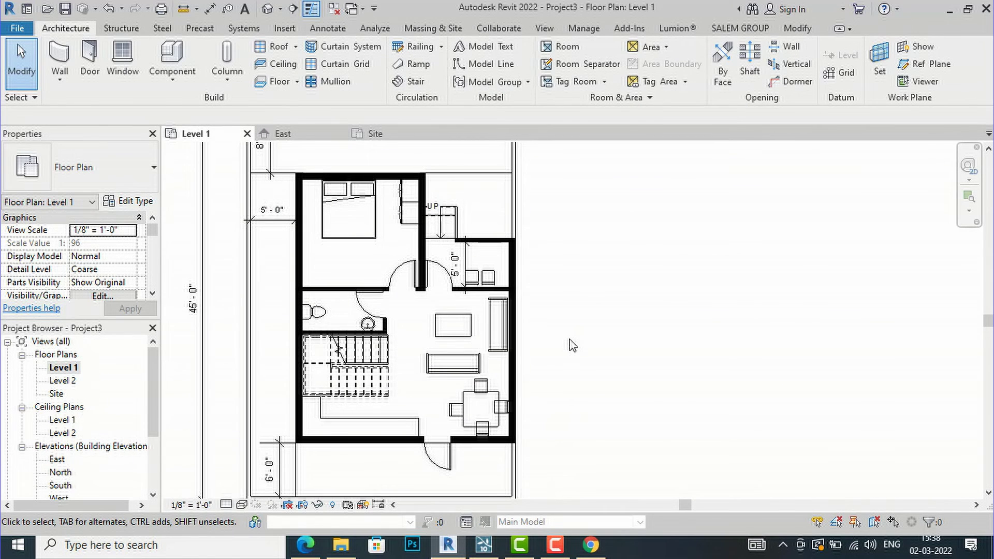
pyautogui.scroll(-2, 572, 345)
pyautogui.click(307, 545)
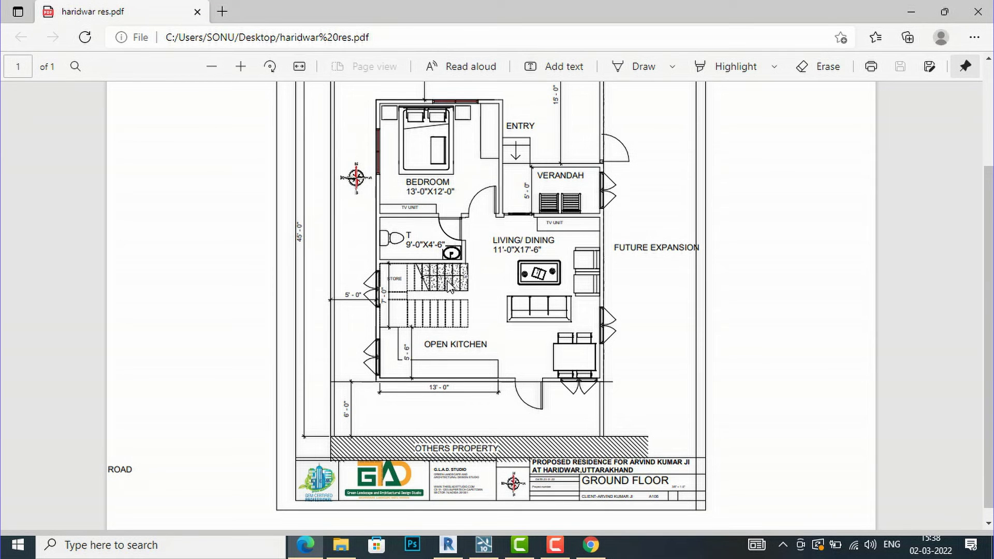
pyautogui.click(448, 545)
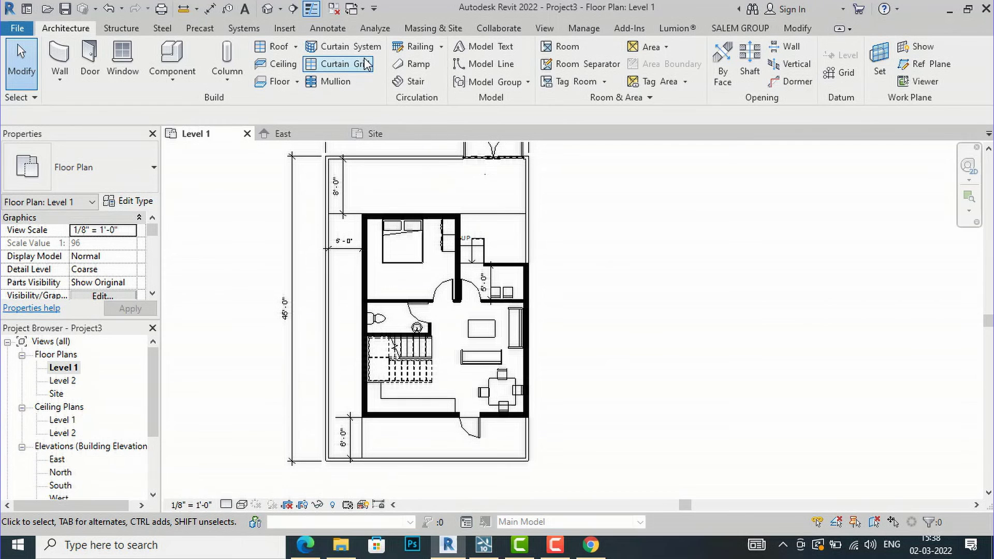
# - For the text annotations, duplicate the 1/4" Arial text type as 1/4" Arial 2 and set its text size to 1/12
pyautogui.click(246, 10)
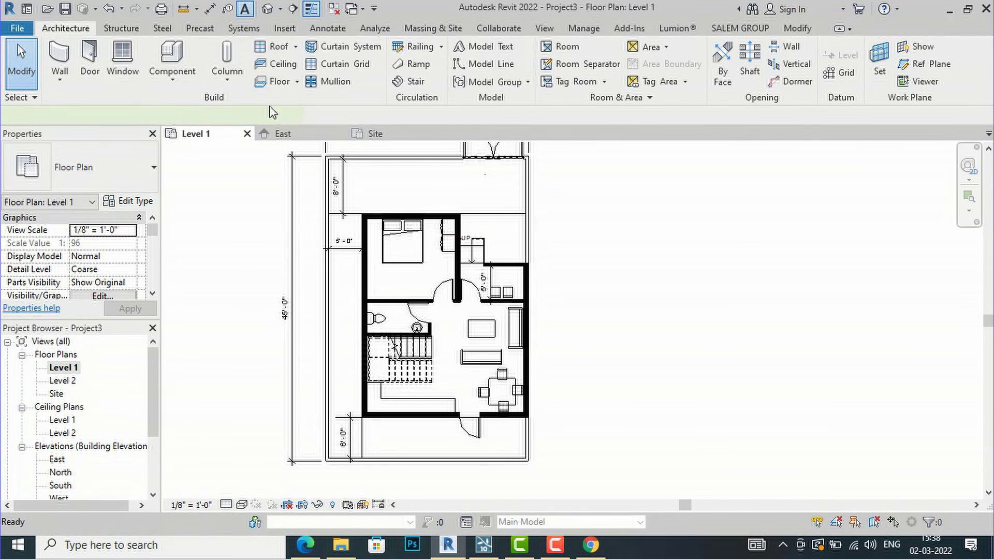
pyautogui.scroll(1, 443, 204)
pyautogui.scroll(1, 443, 205)
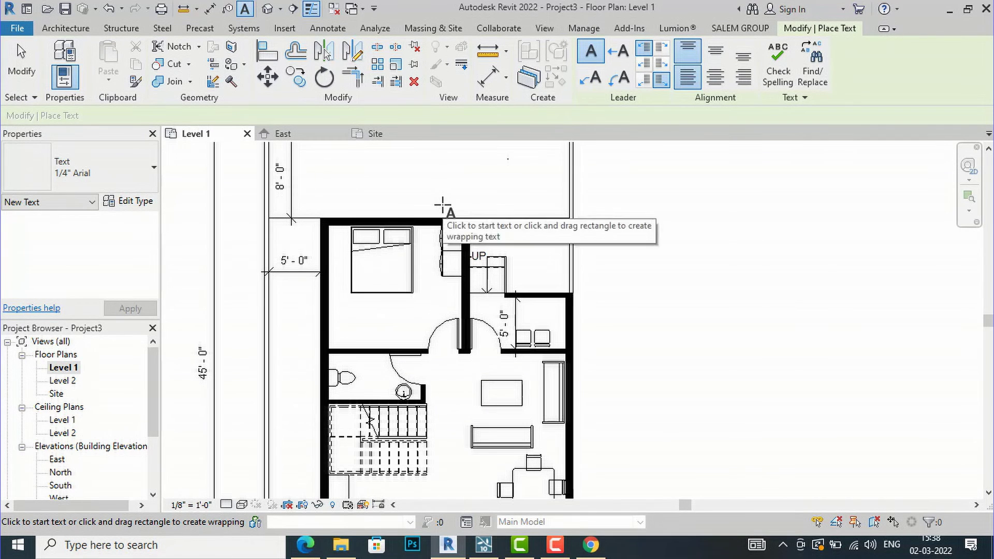
pyautogui.scroll(1, 370, 307)
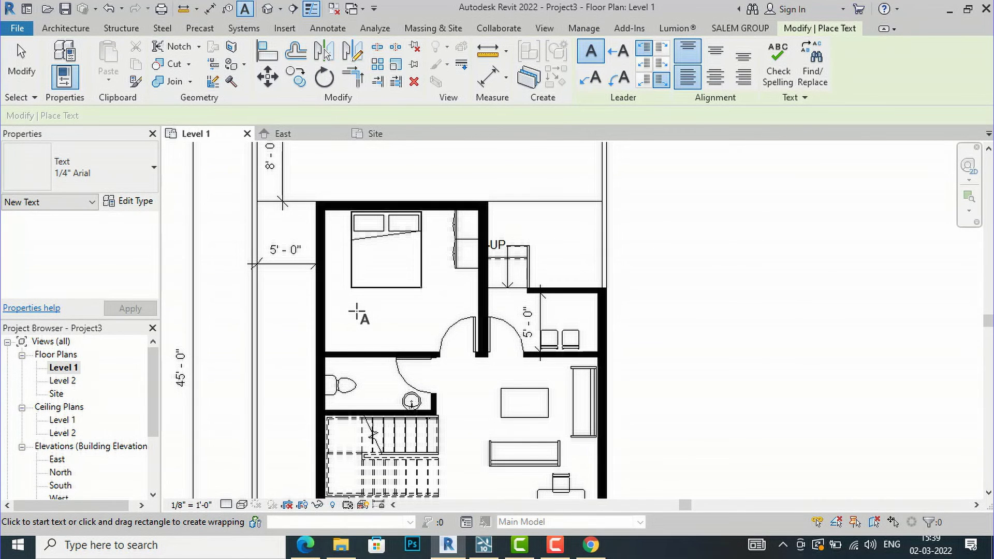
pyautogui.click(356, 312)
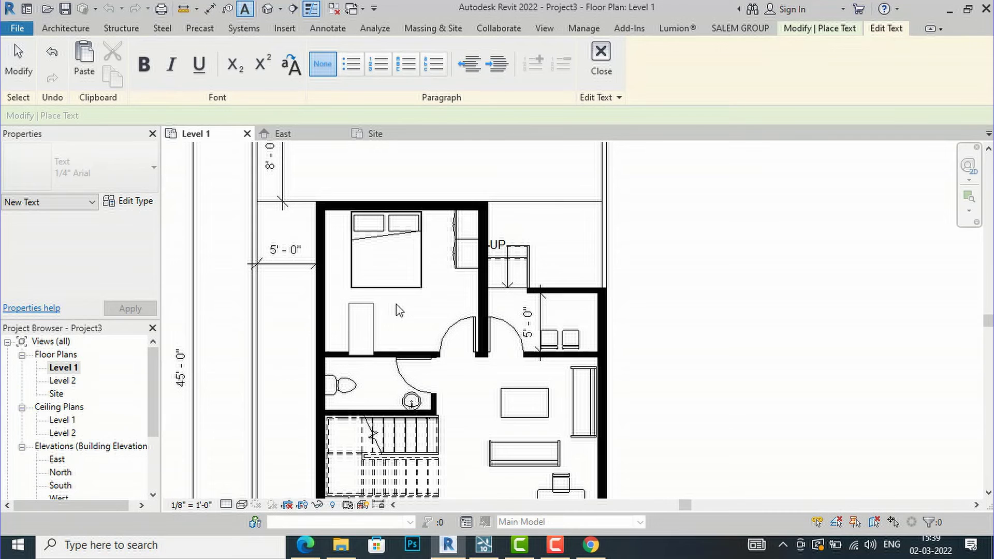
pyautogui.click(434, 319)
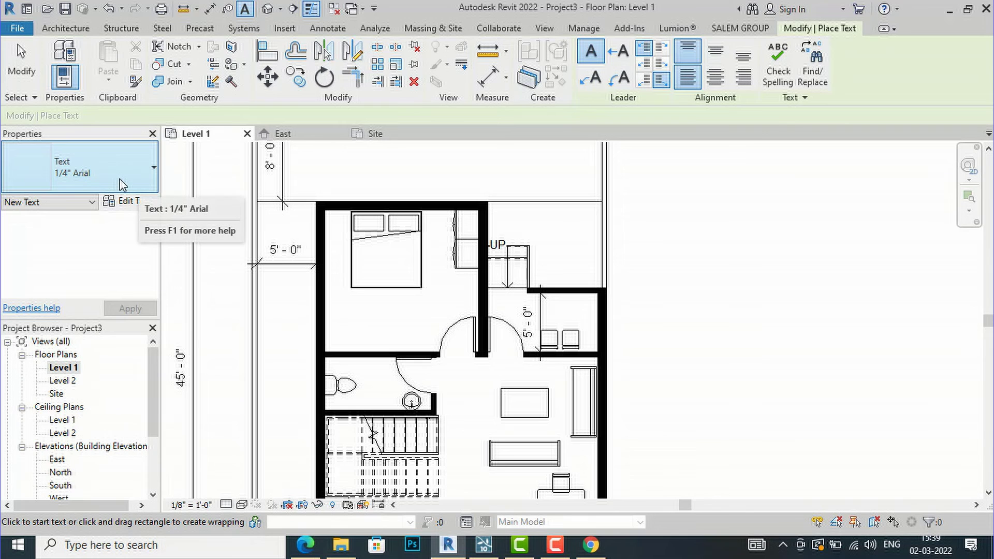
pyautogui.click(133, 202)
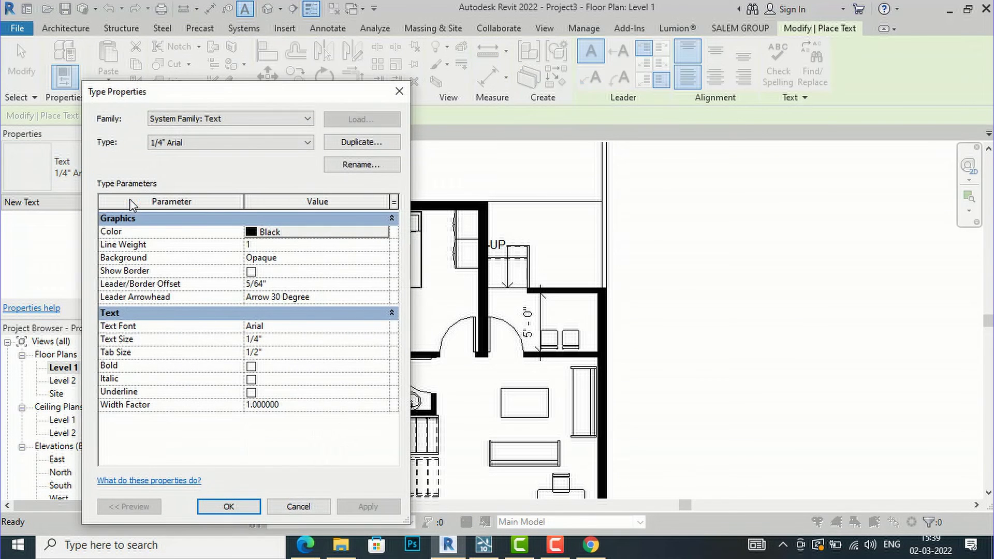
pyautogui.click(355, 142)
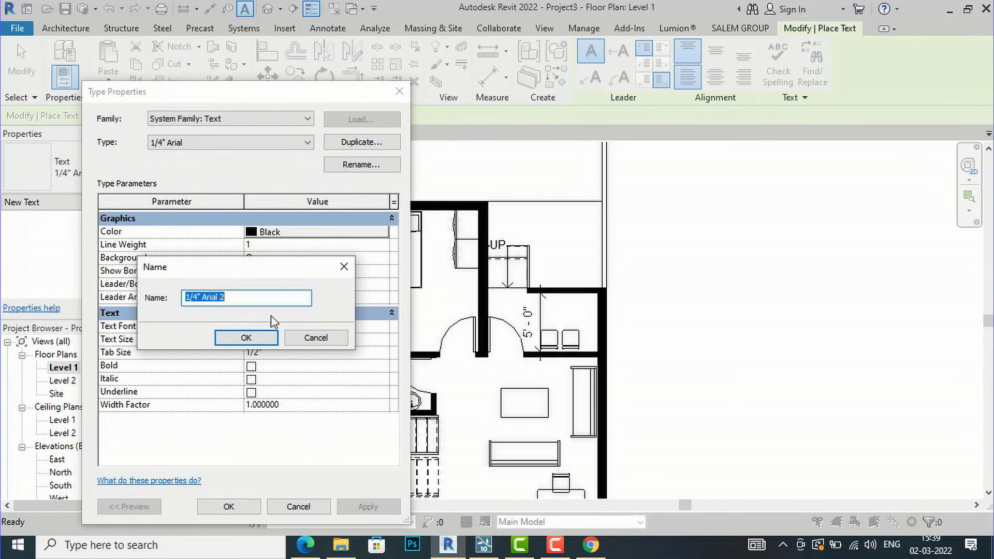
pyautogui.click(243, 337)
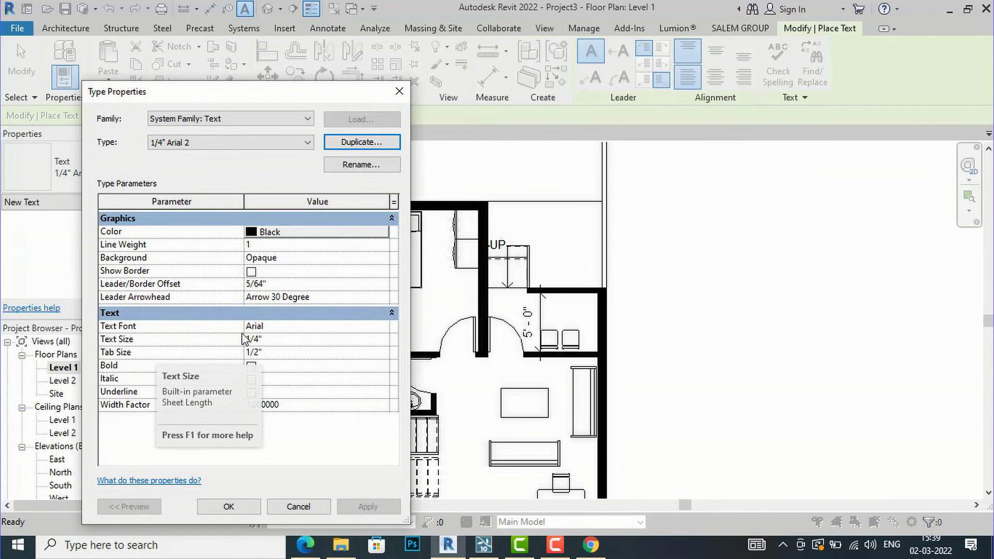
pyautogui.click(272, 340)
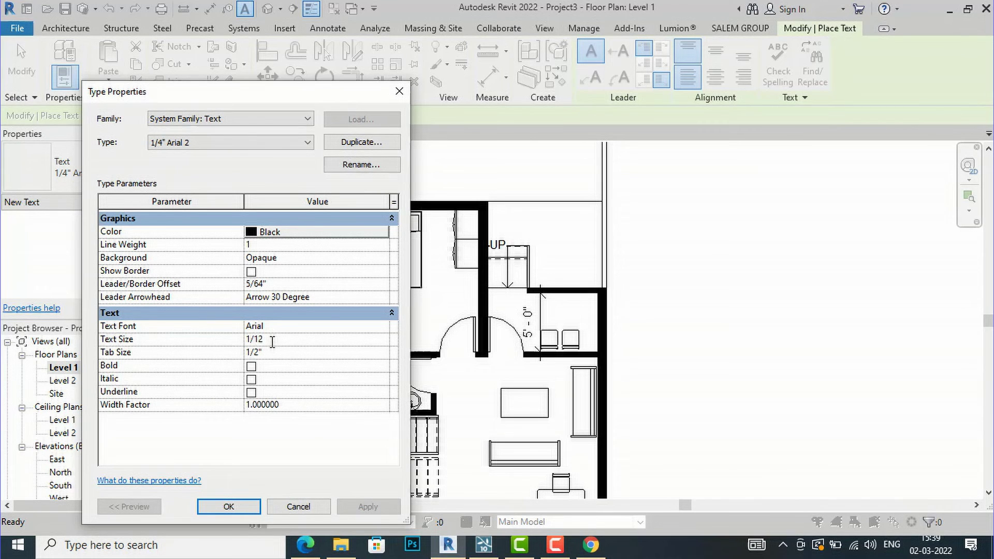
pyautogui.click(228, 507)
# - Place a text note reading BEDROOM below the bed in the bedroom
pyautogui.scroll(-1, 386, 352)
pyautogui.scroll(1, 388, 370)
pyautogui.click(342, 351)
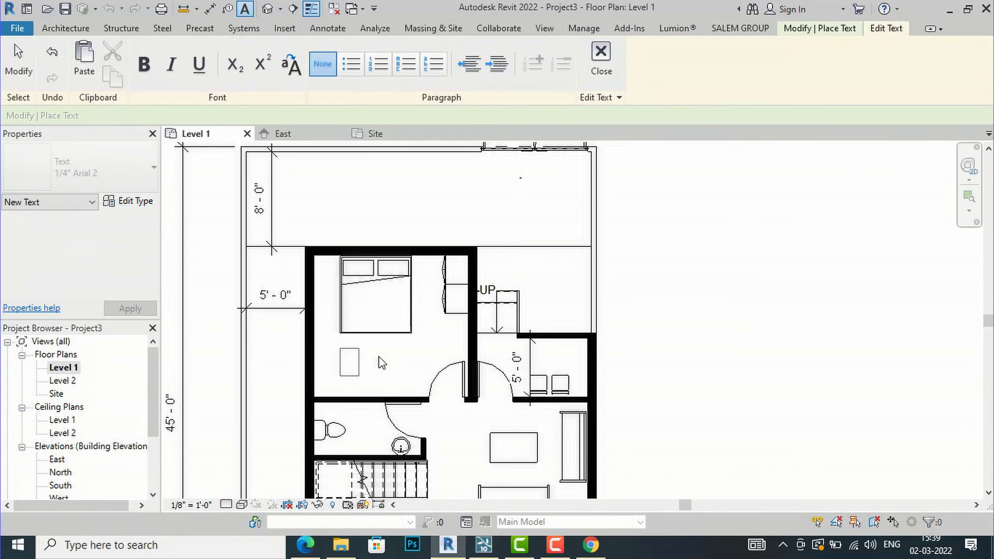
pyautogui.write('bedroom')
pyautogui.press('BackSpace')
pyautogui.press('BackSpace')
pyautogui.press('BackSpace')
pyautogui.press('BackSpace')
pyautogui.press('BackSpace')
pyautogui.press('BackSpace')
pyautogui.press('BackSpace')
pyautogui.write('BEDROOM')
# - Add the size 13'-0"X12'-0" as a second line of the bedroom note and finish placing text
pyautogui.press('Return')
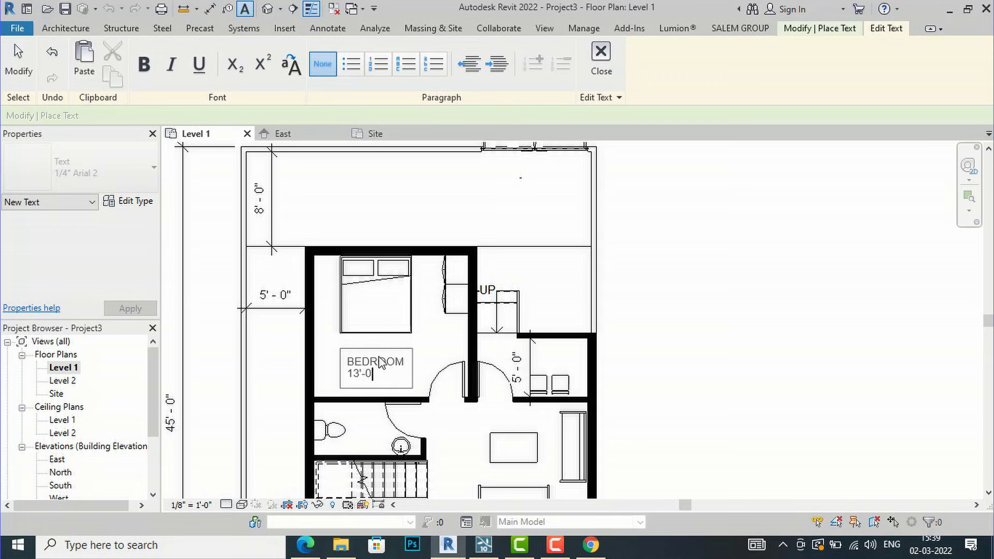
pyautogui.write('13\'-0"X')
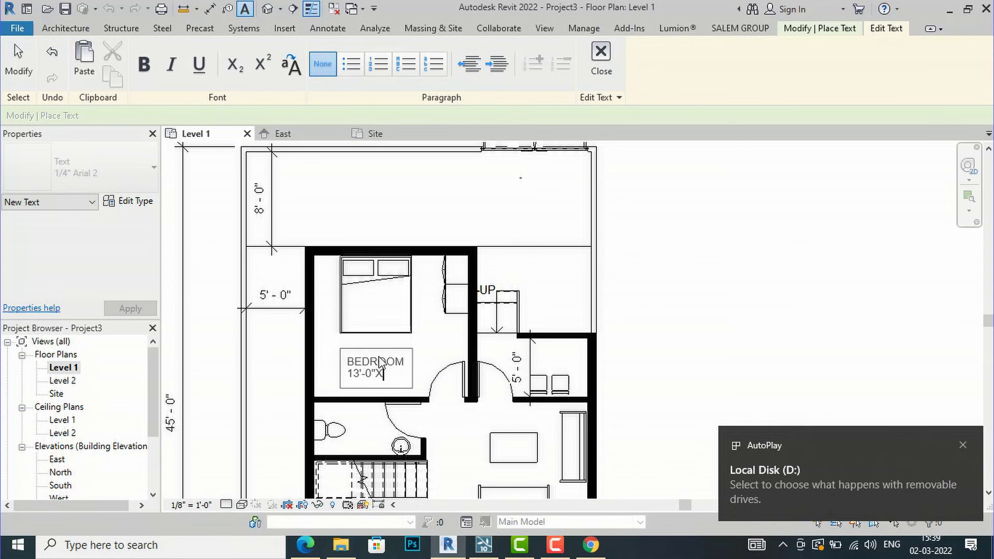
pyautogui.write('12\'-0"')
pyautogui.click(529, 311)
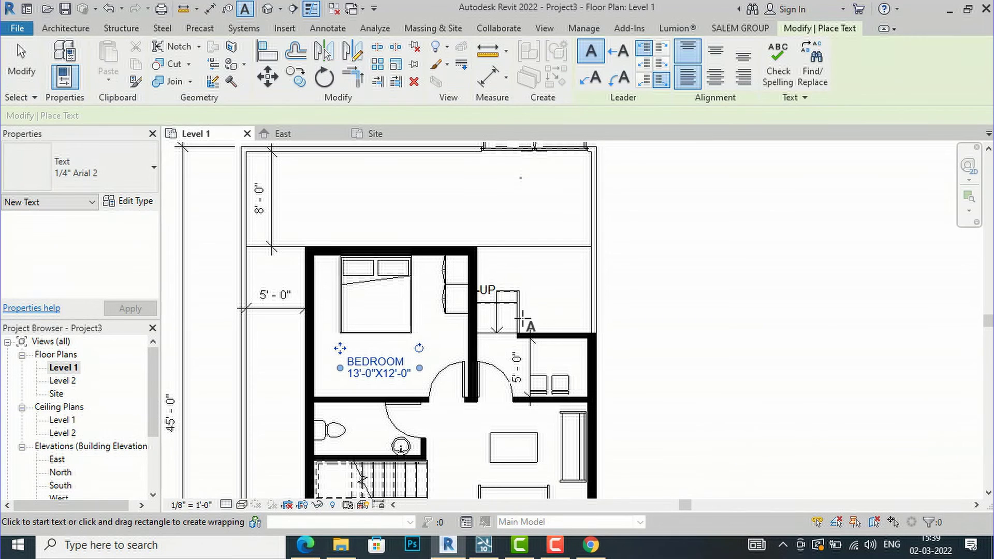
pyautogui.scroll(2, 384, 401)
pyautogui.press('Escape')
pyautogui.press('Escape')
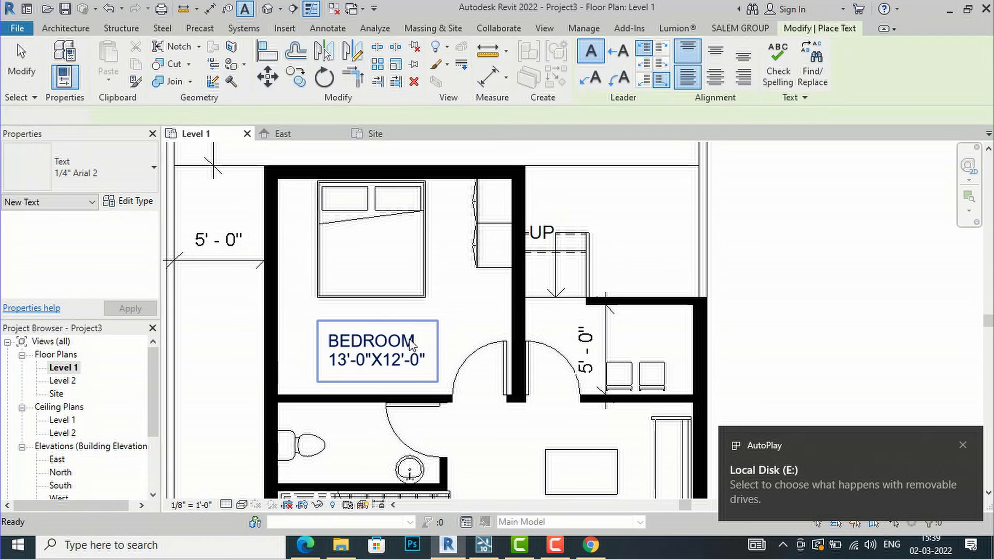
# - Check the toilet label in the reference PDF and copy the bedroom note into the toilet room
pyautogui.scroll(-2, 382, 237)
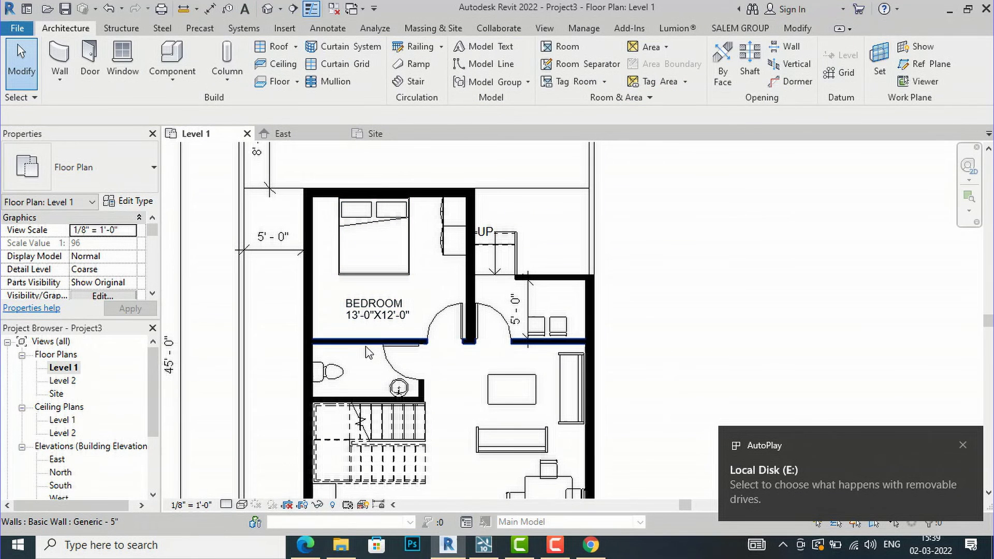
pyautogui.scroll(1, 369, 346)
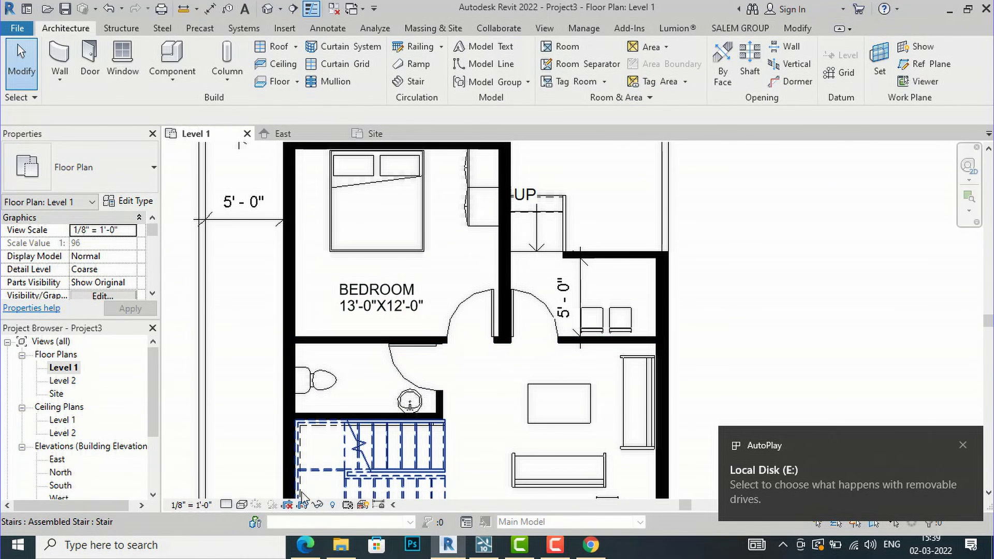
pyautogui.click(307, 544)
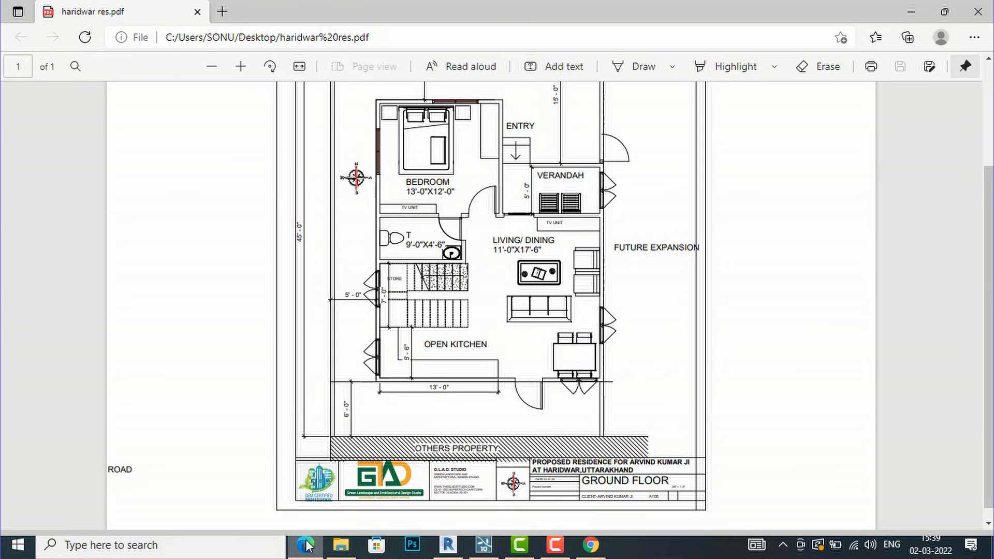
pyautogui.click(307, 544)
pyautogui.click(347, 305)
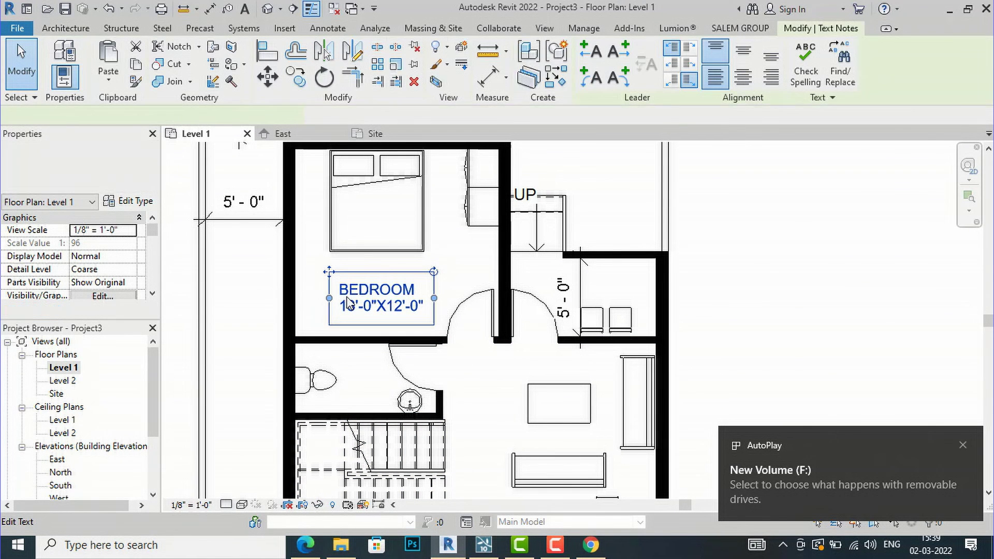
pyautogui.click(295, 78)
pyautogui.click(364, 300)
pyautogui.scroll(3, 339, 373)
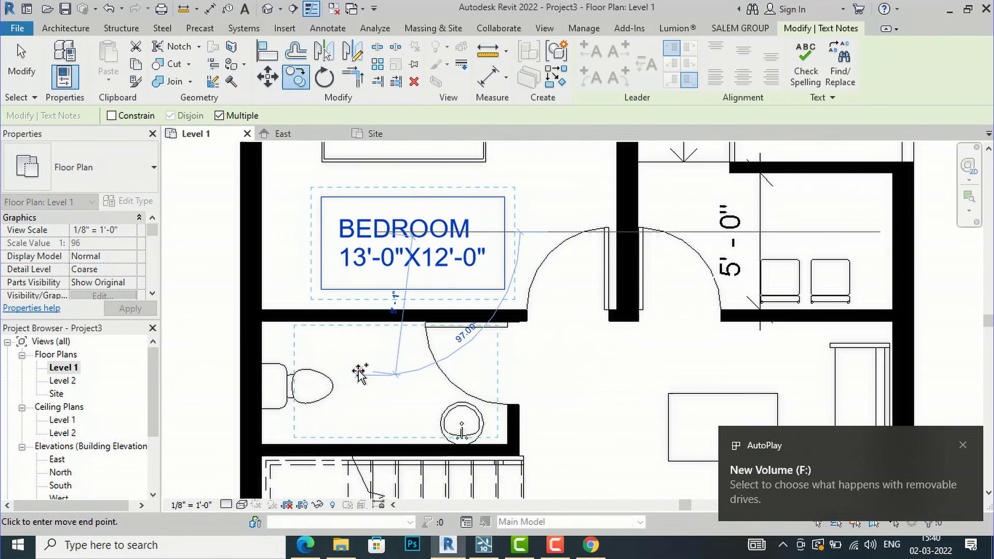
pyautogui.press('Escape')
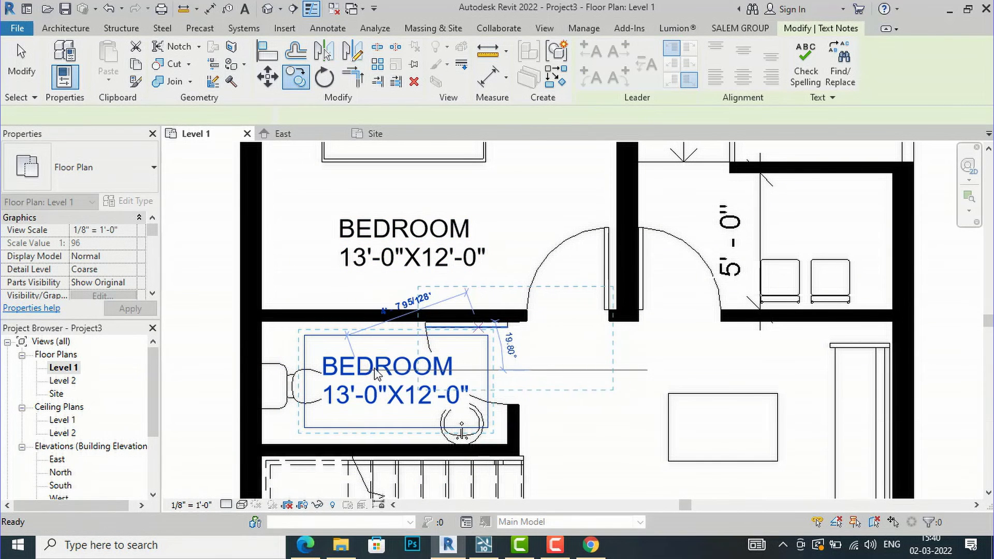
pyautogui.press('Escape')
# - Change the room name in the copied note to TOILET
pyautogui.doubleClick(383, 366)
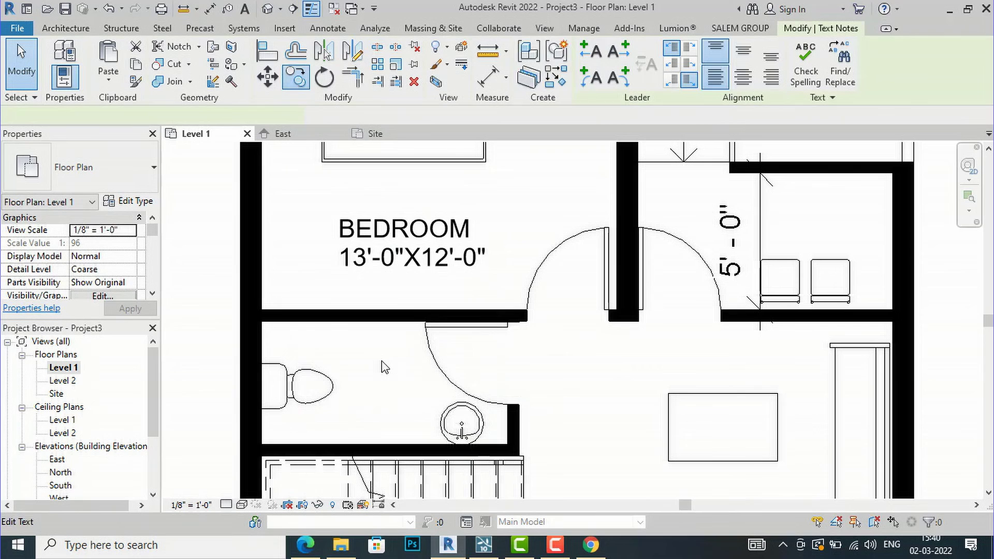
pyautogui.click(451, 368)
pyautogui.press('BackSpace')
pyautogui.press('BackSpace')
pyautogui.press('BackSpace')
pyautogui.press('BackSpace')
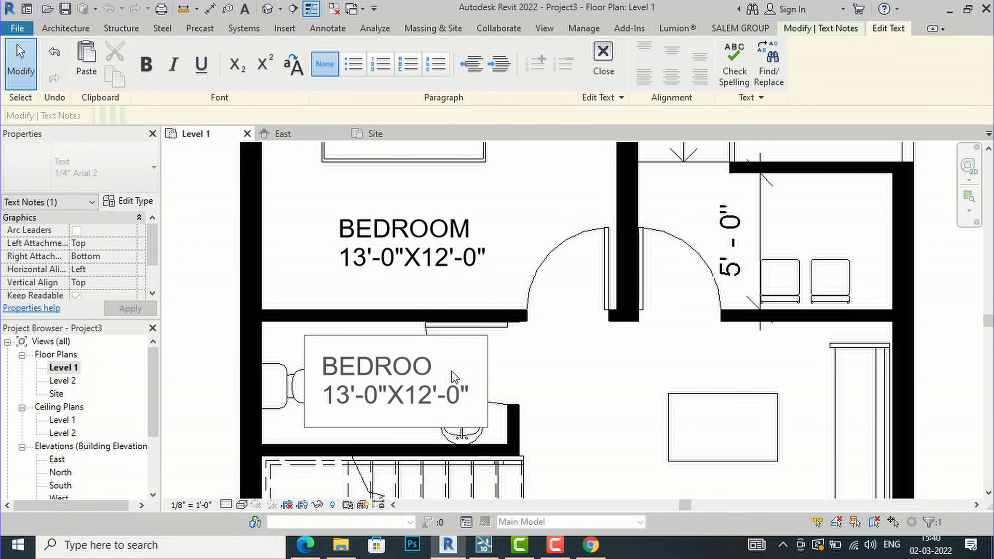
pyautogui.press('BackSpace')
pyautogui.press('BackSpace')
pyautogui.press('BackSpace')
pyautogui.write('TOILET')
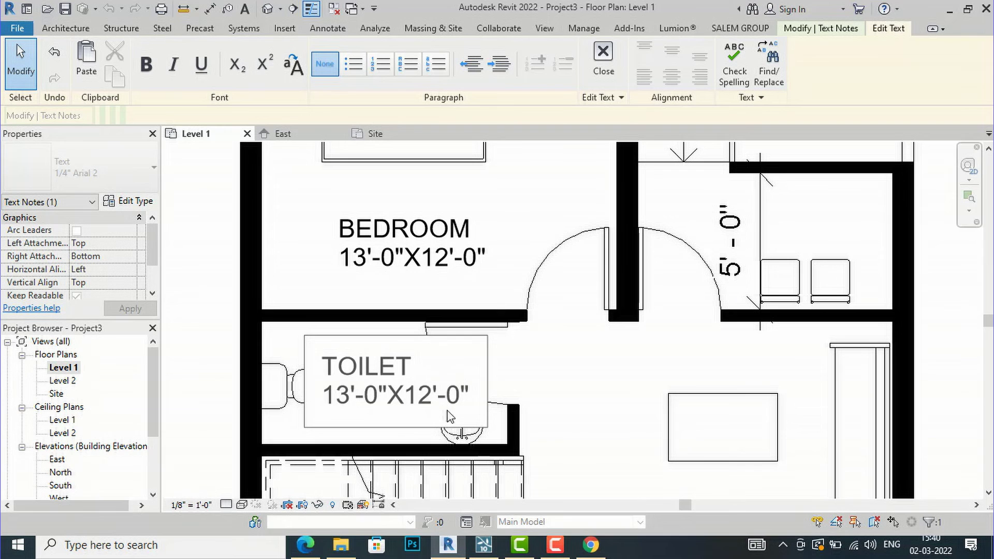
# - Replace the size line of the toilet note with 9'-0"X4'-6"
pyautogui.press('BackSpace')
pyautogui.press('BackSpace')
pyautogui.press('BackSpace')
pyautogui.press('BackSpace')
pyautogui.press('BackSpace')
pyautogui.press('BackSpace')
pyautogui.press('BackSpace')
pyautogui.press('BackSpace')
pyautogui.press('BackSpace')
pyautogui.press('BackSpace')
pyautogui.press('BackSpace')
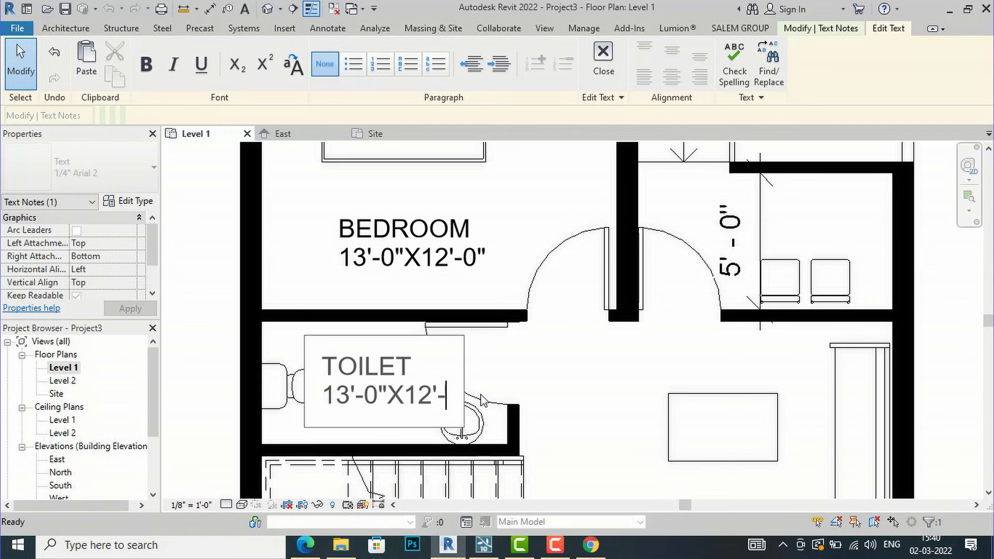
pyautogui.press('BackSpace')
pyautogui.press('BackSpace')
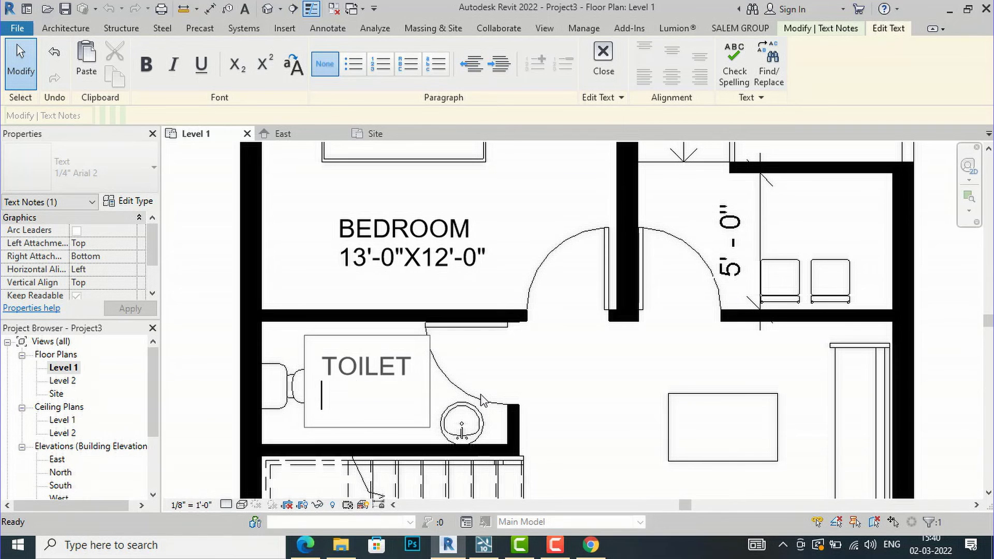
pyautogui.write('9\'-0"X')
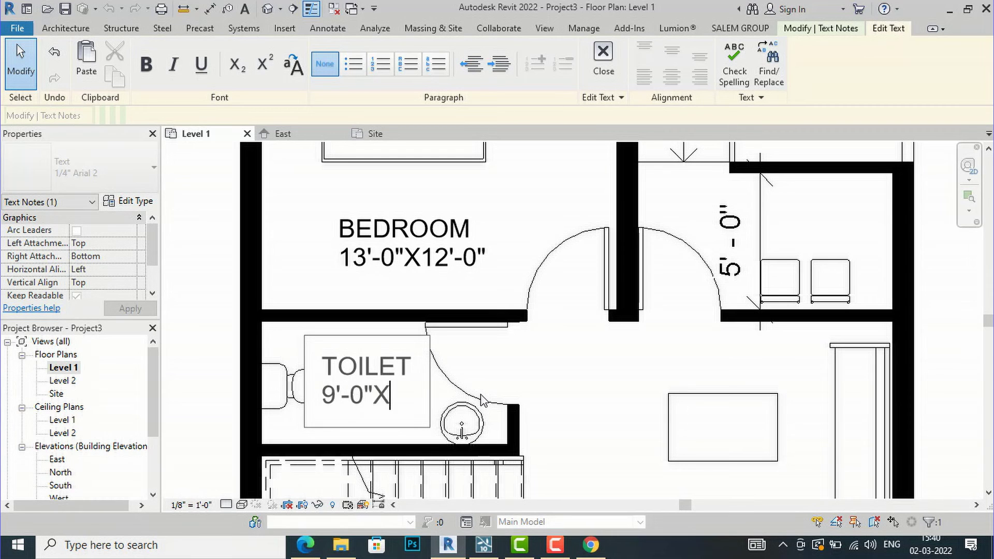
pyautogui.write('4\'-6"')
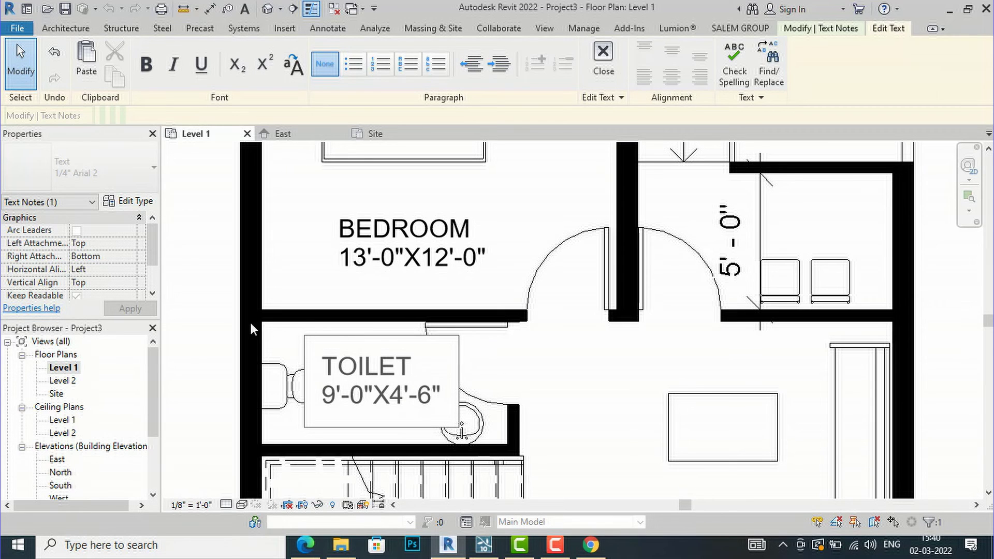
pyautogui.click(212, 297)
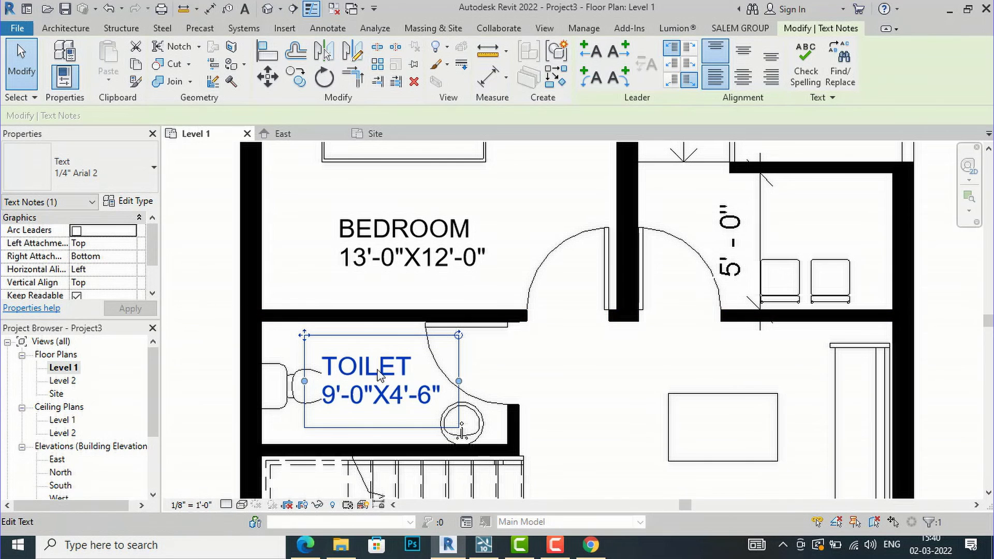
# - Move the toilet note slightly to the right, clear of the WC
pyautogui.moveTo(306, 336); pyautogui.dragTo(321, 338)
pyautogui.click(584, 357)
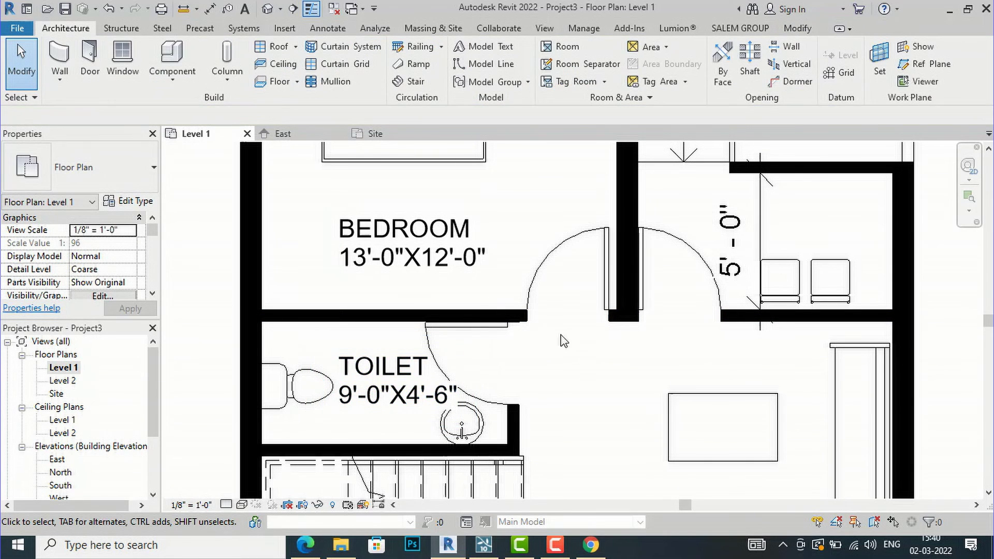
pyautogui.scroll(-2, 333, 246)
pyautogui.scroll(-2, 333, 246)
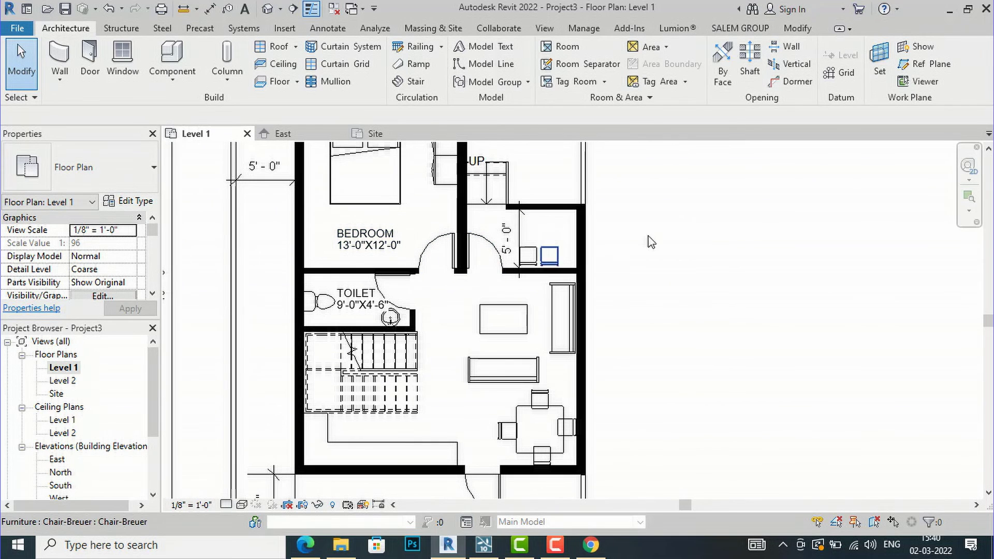
pyautogui.scroll(-1, 514, 305)
pyautogui.scroll(1, 582, 233)
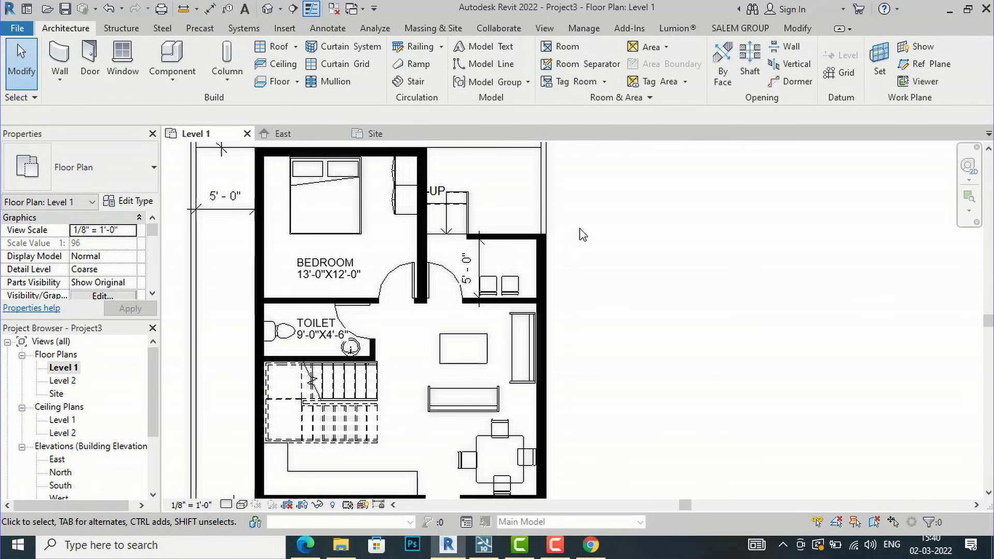
pyautogui.scroll(1, 520, 225)
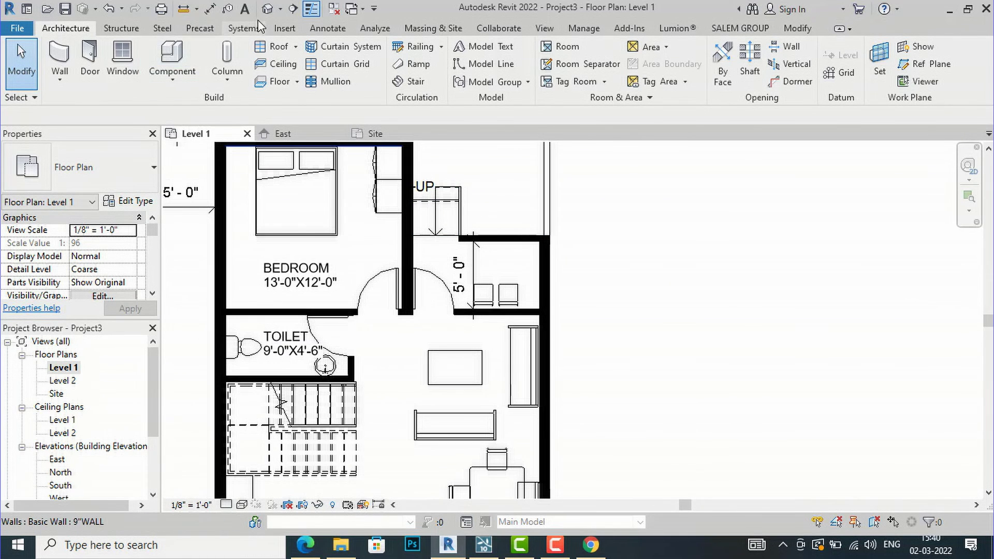
# - Measure the verandah's clear width between its side walls with an aligned dimension, without keeping the dimension
pyautogui.click(328, 29)
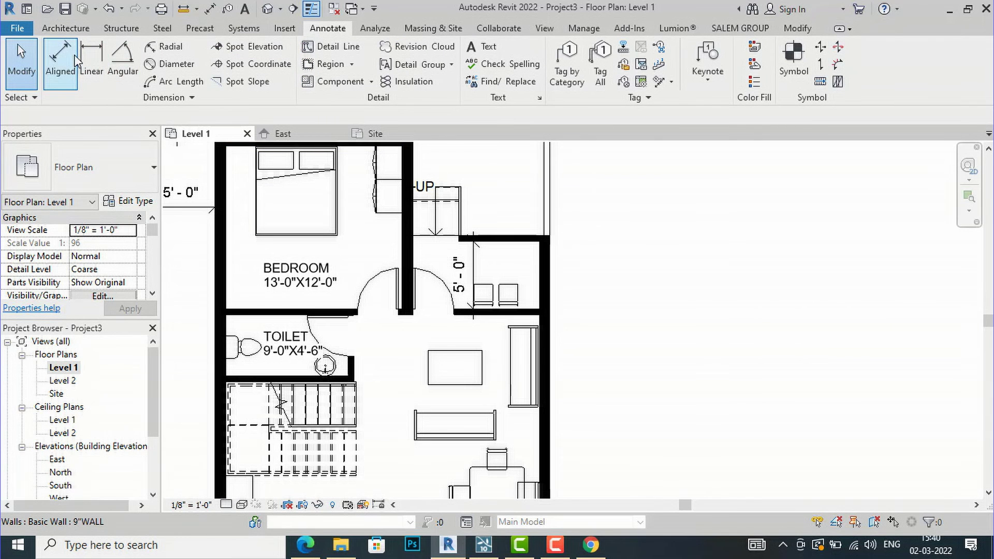
pyautogui.click(60, 55)
pyautogui.scroll(2, 514, 250)
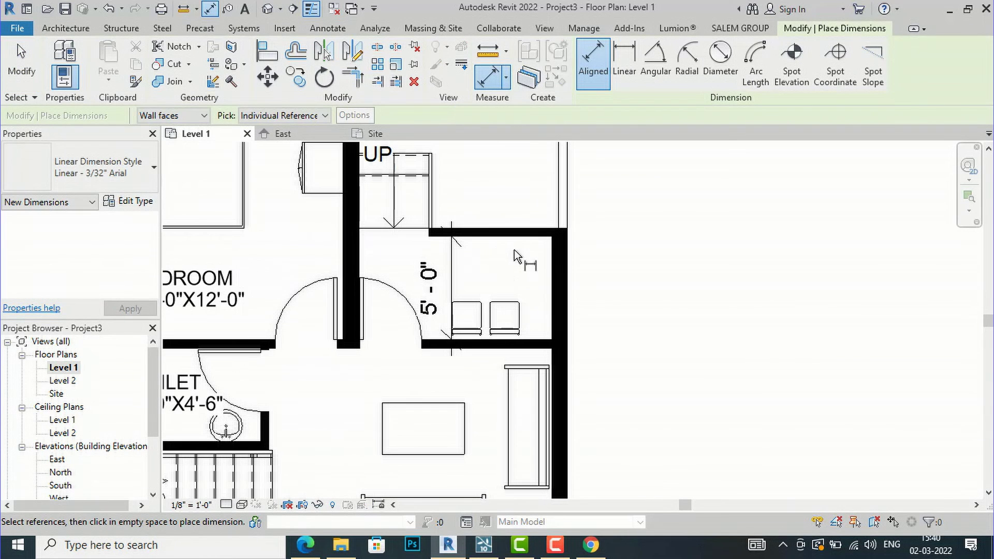
pyautogui.click(361, 258)
pyautogui.click(551, 278)
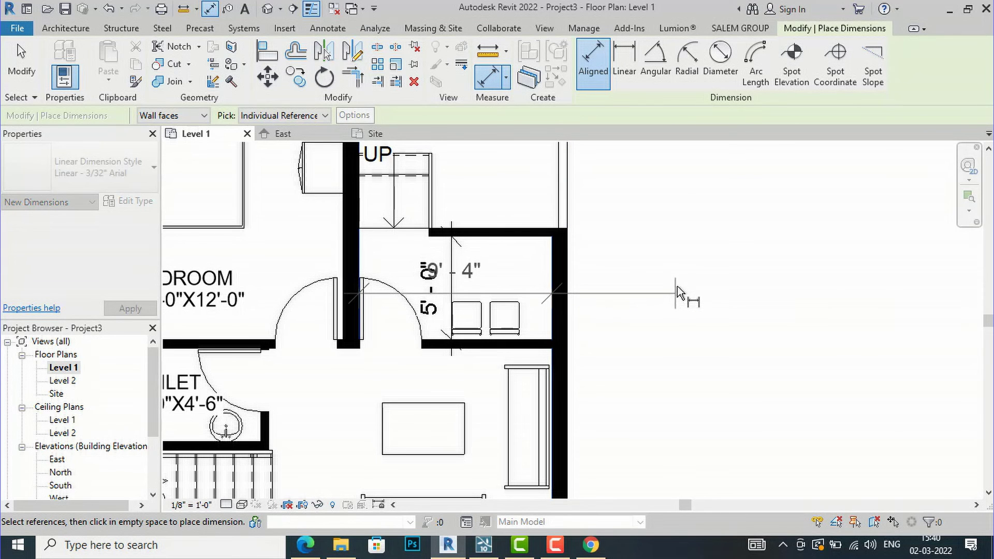
pyautogui.press('Escape')
pyautogui.press('Escape')
# - Copy the toilet's text note into the verandah, above the two chairs
pyautogui.scroll(-4, 426, 339)
pyautogui.scroll(2, 426, 339)
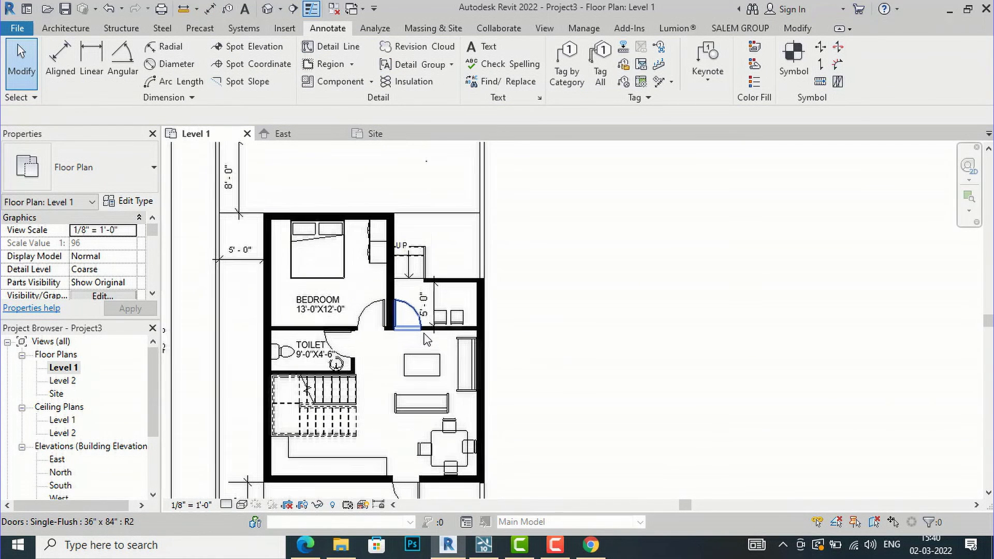
pyautogui.scroll(1, 425, 339)
pyautogui.click(271, 358)
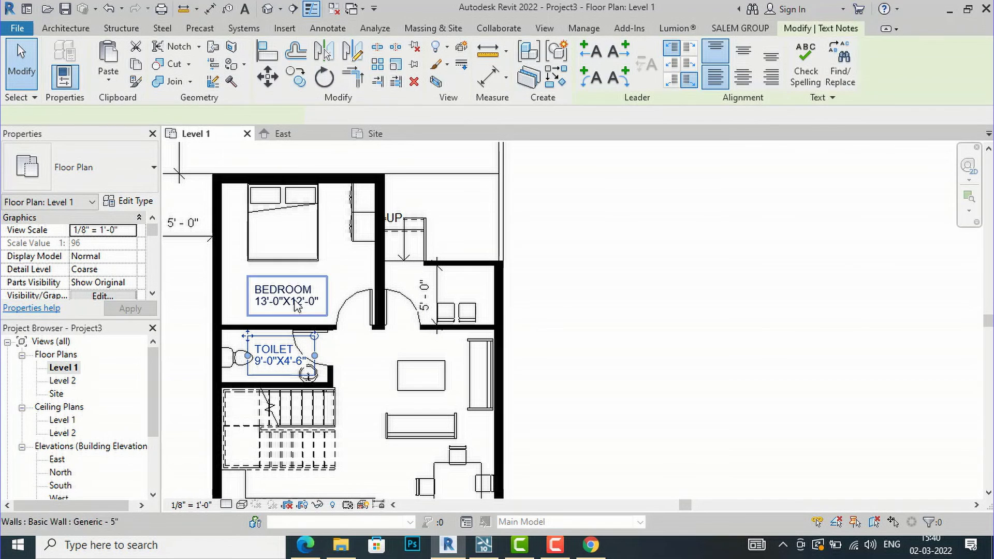
pyautogui.click(296, 77)
pyautogui.click(252, 325)
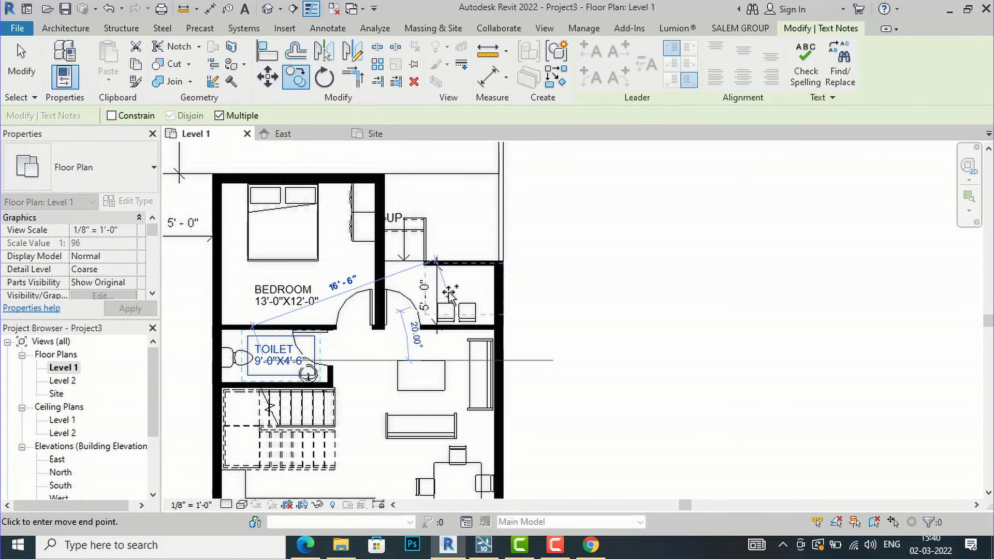
pyautogui.scroll(2, 450, 293)
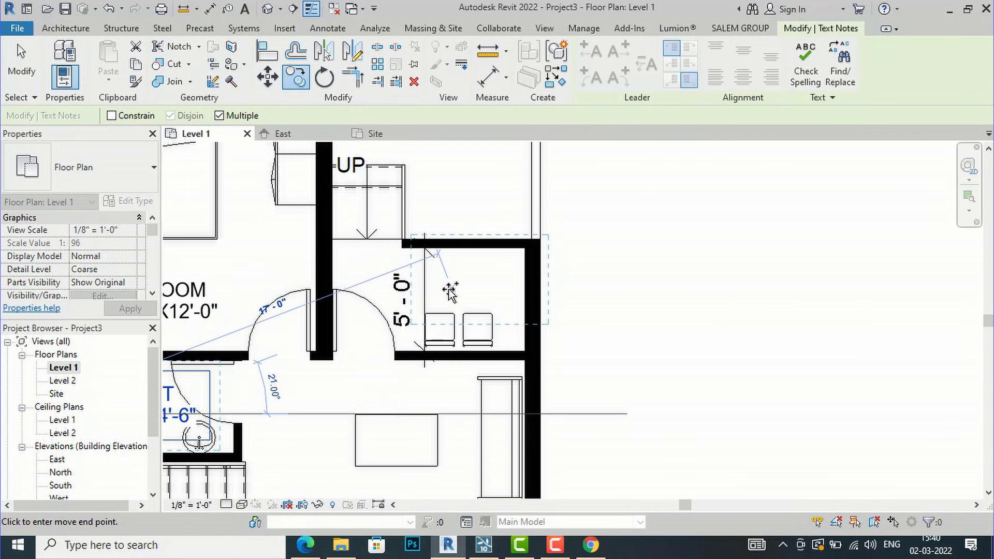
pyautogui.click(453, 292)
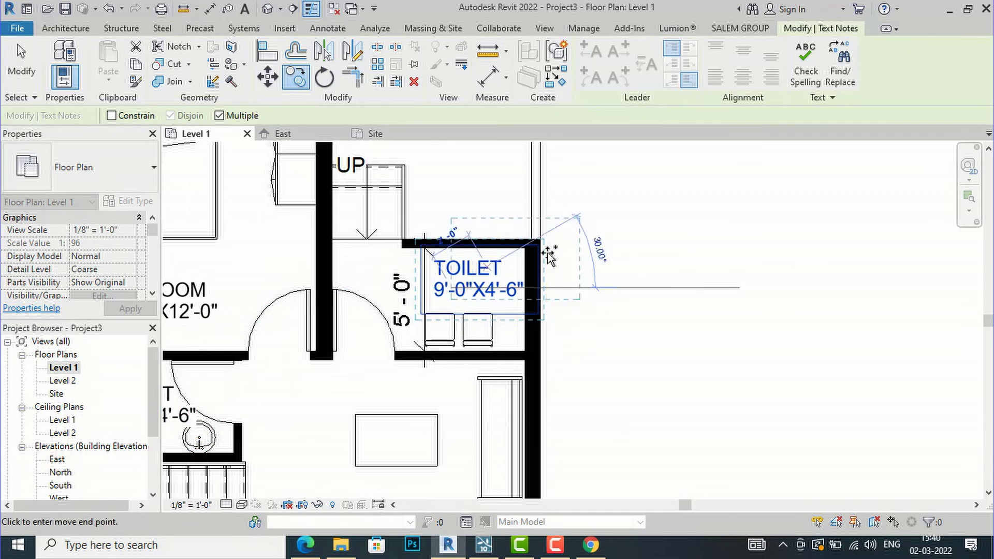
pyautogui.press('Escape')
# - Change the room name in the copied note to VERANDAH
pyautogui.doubleClick(497, 268)
pyautogui.click(502, 269)
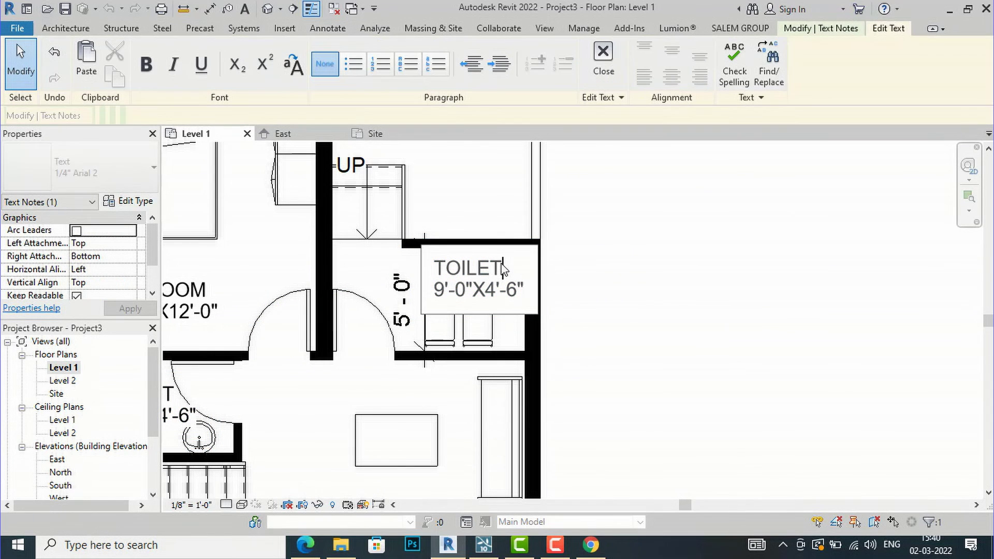
pyautogui.press('BackSpace')
pyautogui.press('BackSpace')
pyautogui.press('BackSpace')
pyautogui.press('BackSpace')
pyautogui.press('BackSpace')
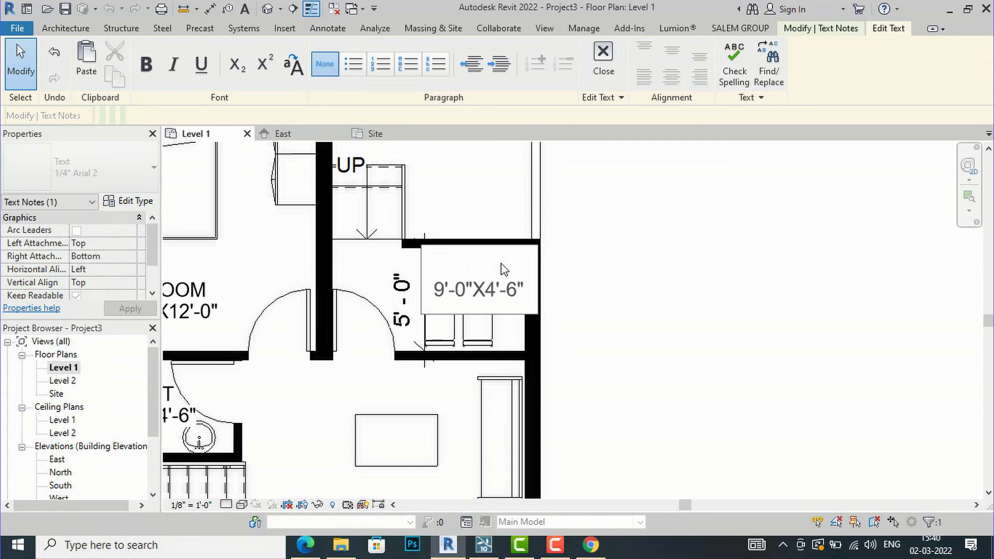
pyautogui.write('VERANDHA')
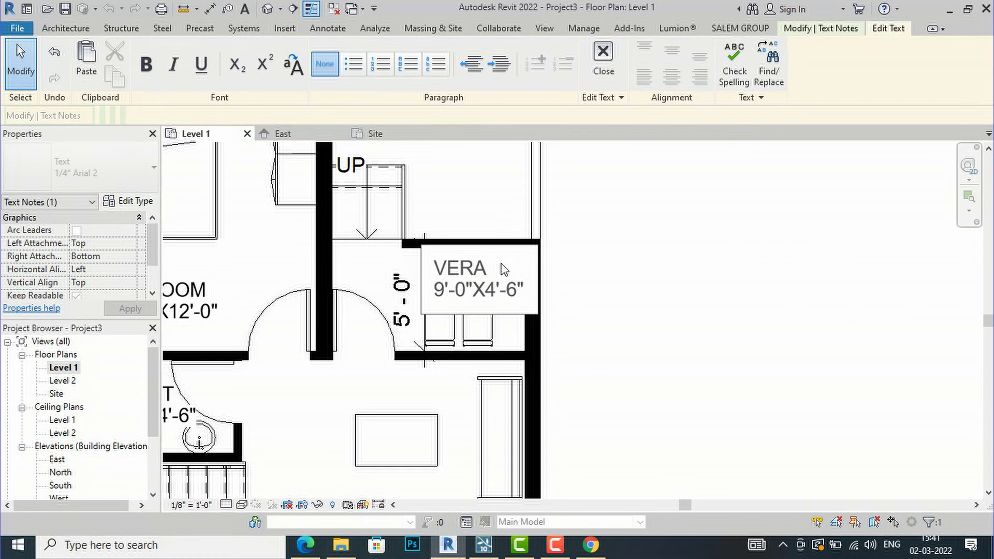
pyautogui.press('BackSpace')
pyautogui.press('BackSpace')
pyautogui.write('AH')
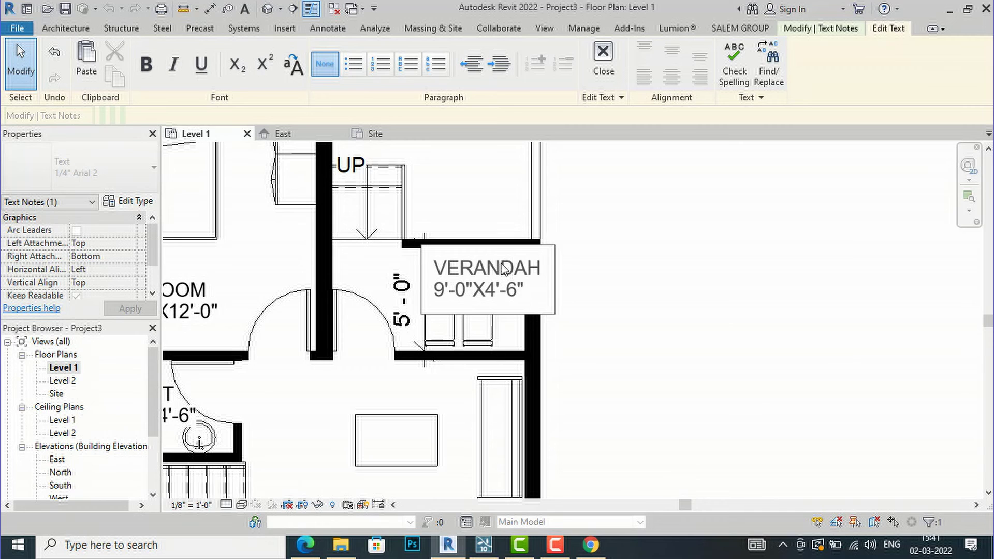
pyautogui.press('Escape')
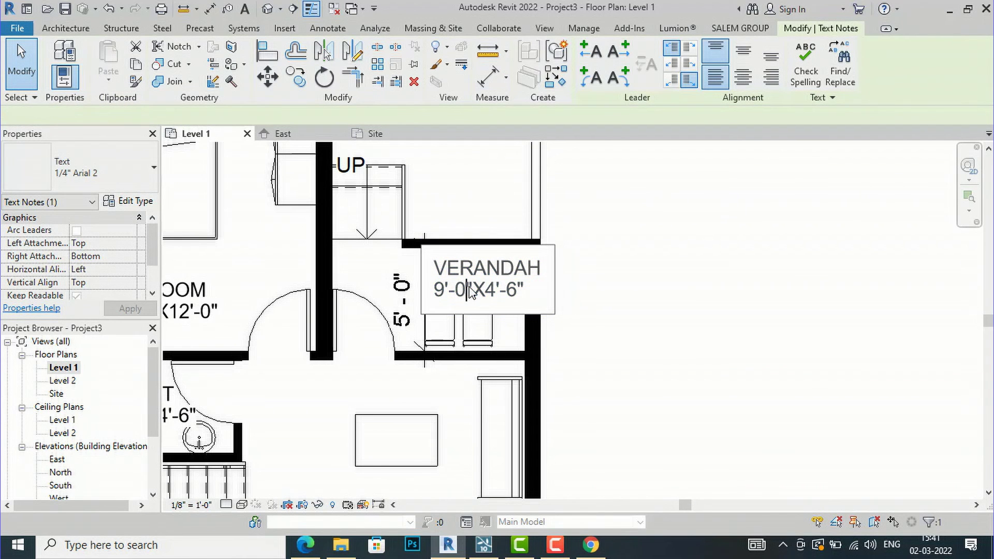
# - Change the size line of the verandah note to 9'-4"X5'-0"
pyautogui.click(467, 290)
pyautogui.press('BackSpace')
pyautogui.write('4')
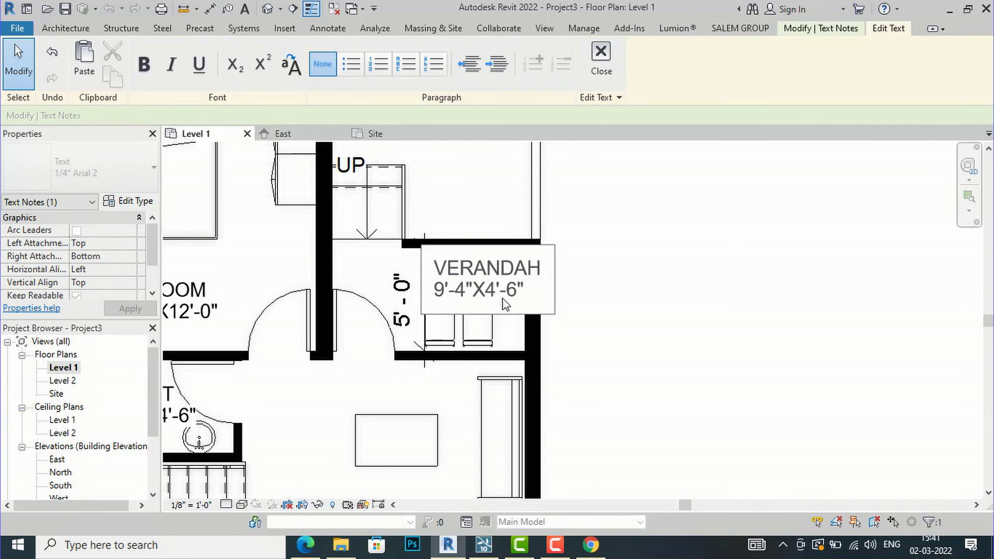
pyautogui.click(497, 291)
pyautogui.press('BackSpace')
pyautogui.write("5'-0")
pyautogui.click(620, 329)
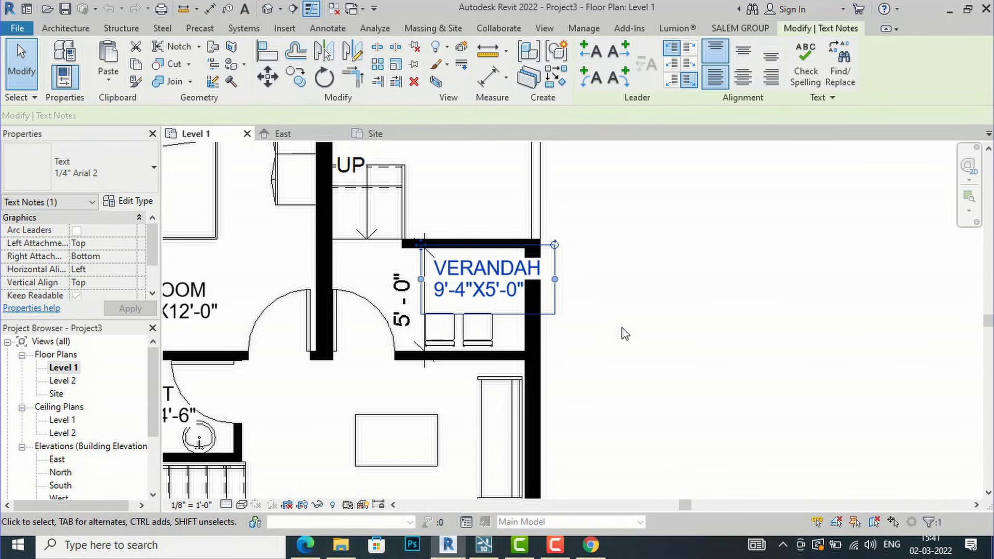
# - Shift the verandah note clear of the outer wall and delete the 5'-0" dimension it overlaps
pyautogui.moveTo(423, 254); pyautogui.dragTo(405, 254)
pyautogui.press('Escape')
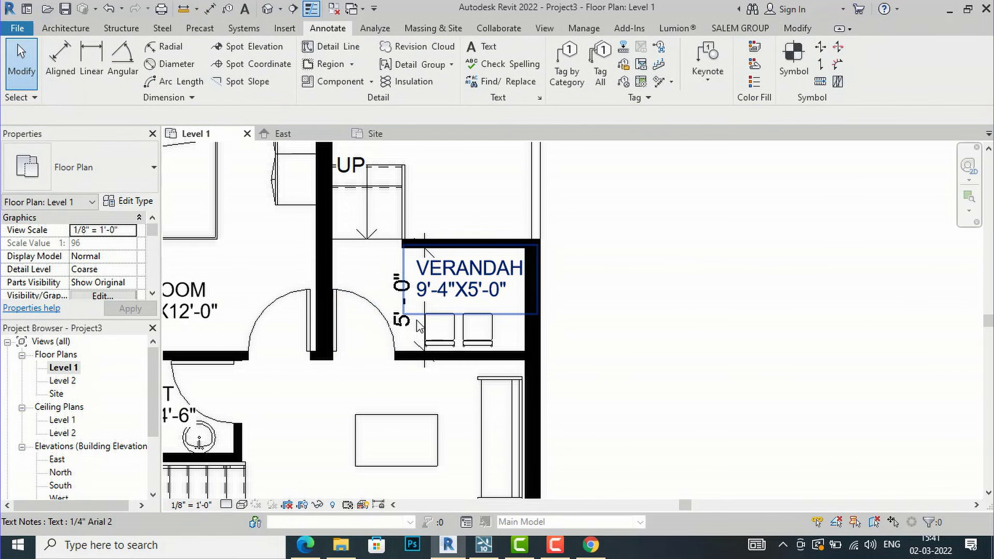
pyautogui.click(408, 325)
pyautogui.press('Delete')
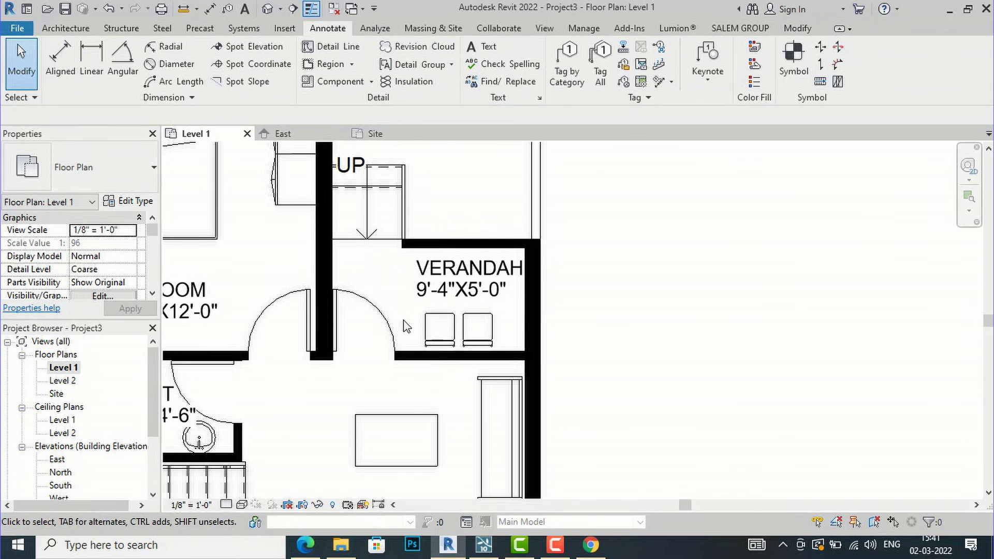
# - Compare the plan with the reference PDF to check the window positions and remaining labels, and return to Revit
pyautogui.scroll(-4, 445, 279)
pyautogui.scroll(-1, 559, 248)
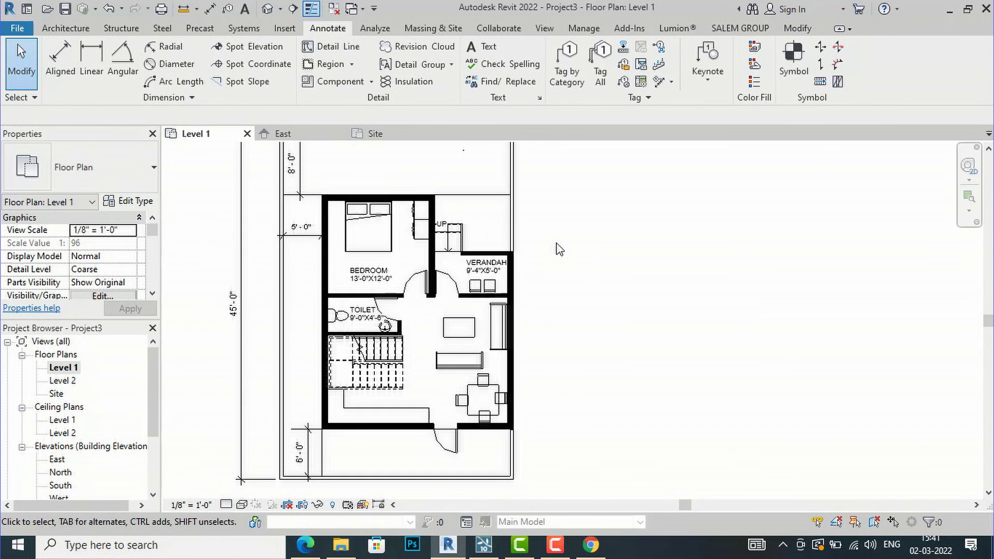
pyautogui.click(310, 548)
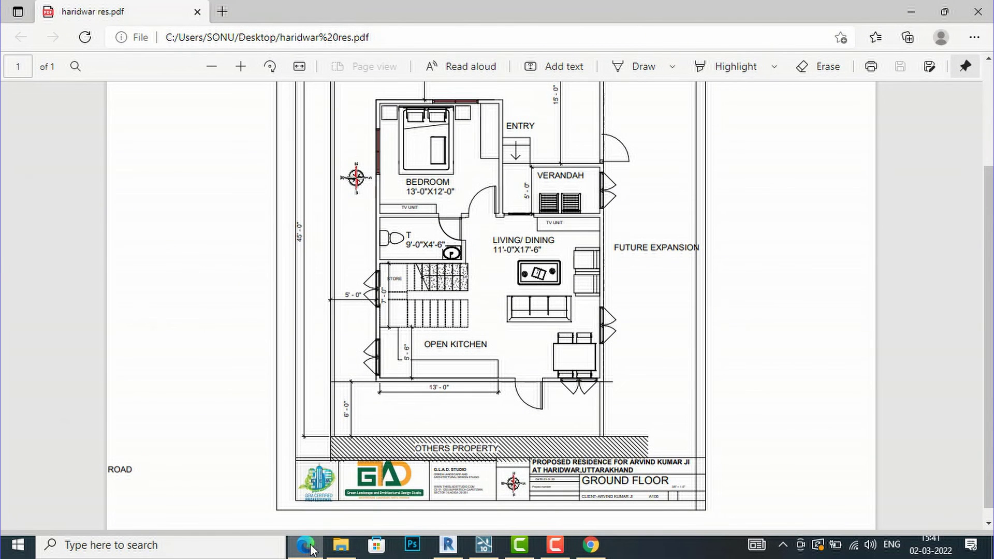
pyautogui.click(311, 548)
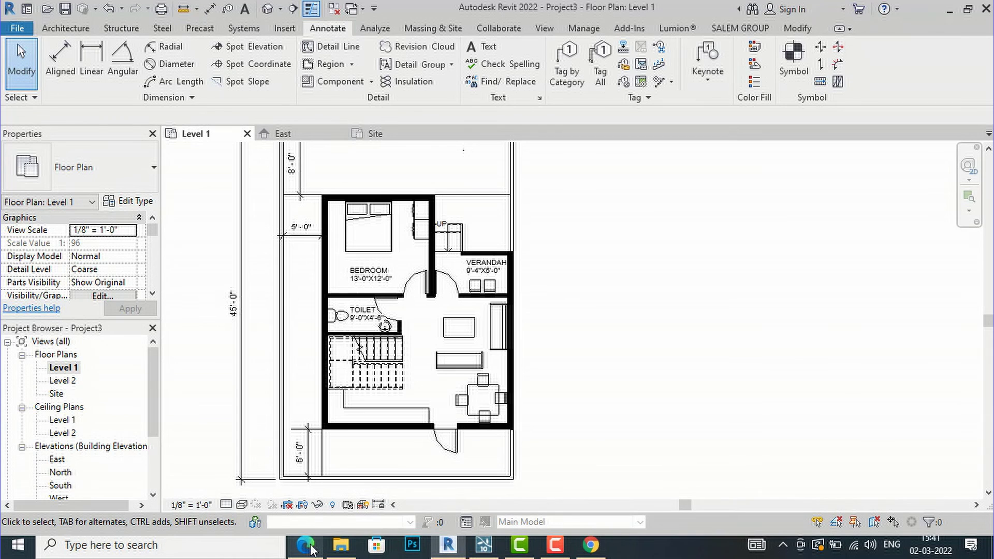
pyautogui.click(306, 545)
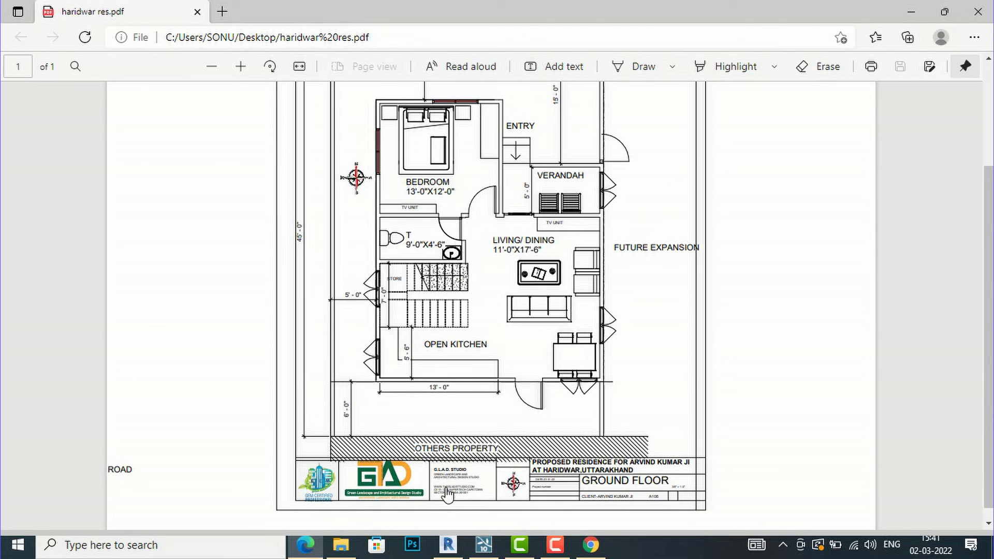
pyautogui.click(447, 544)
pyautogui.click(448, 545)
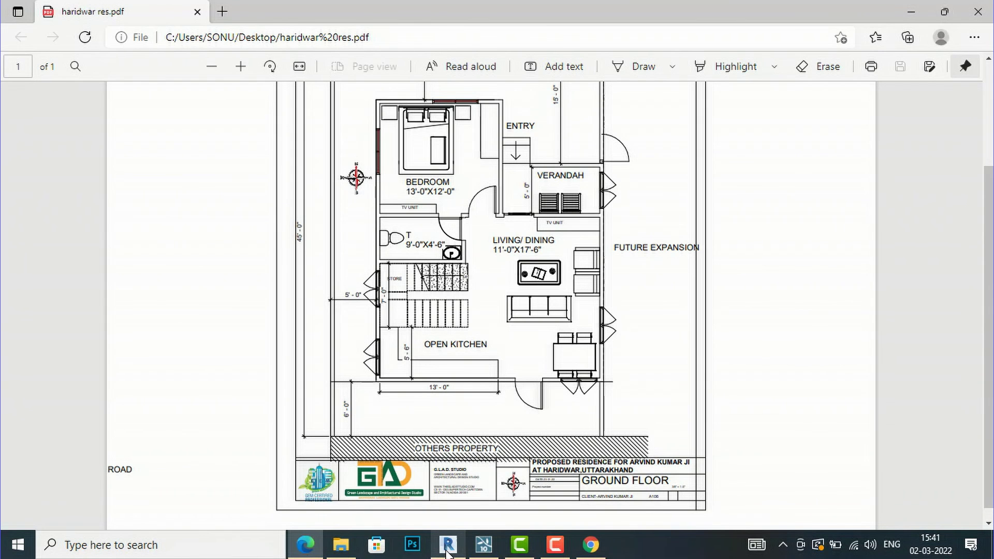
pyautogui.click(448, 544)
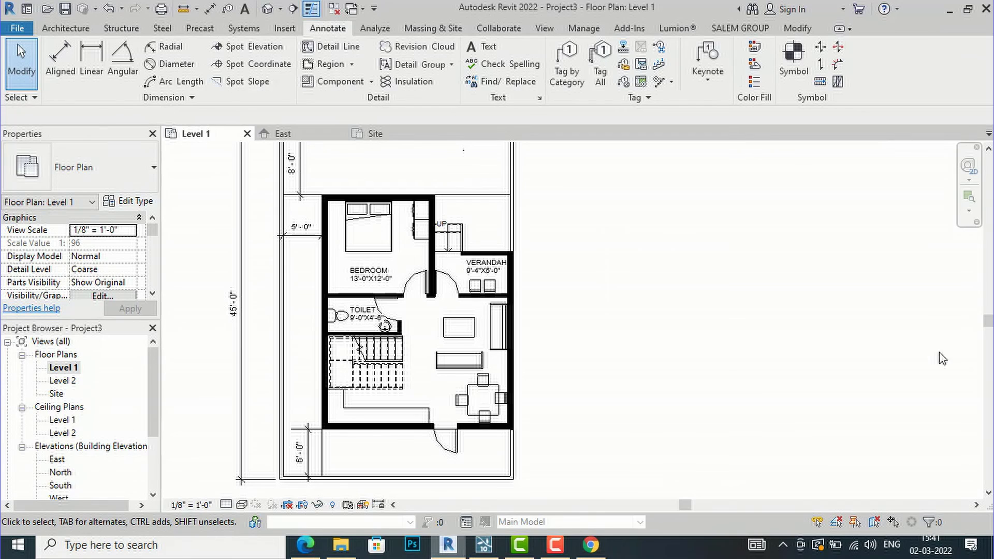
# - Place Window-Casement-Double 48" x 60" windows in the bedroom's outer side wall, the wall behind the bed, and the verandah's outer side wall
pyautogui.click(66, 28)
pyautogui.click(118, 68)
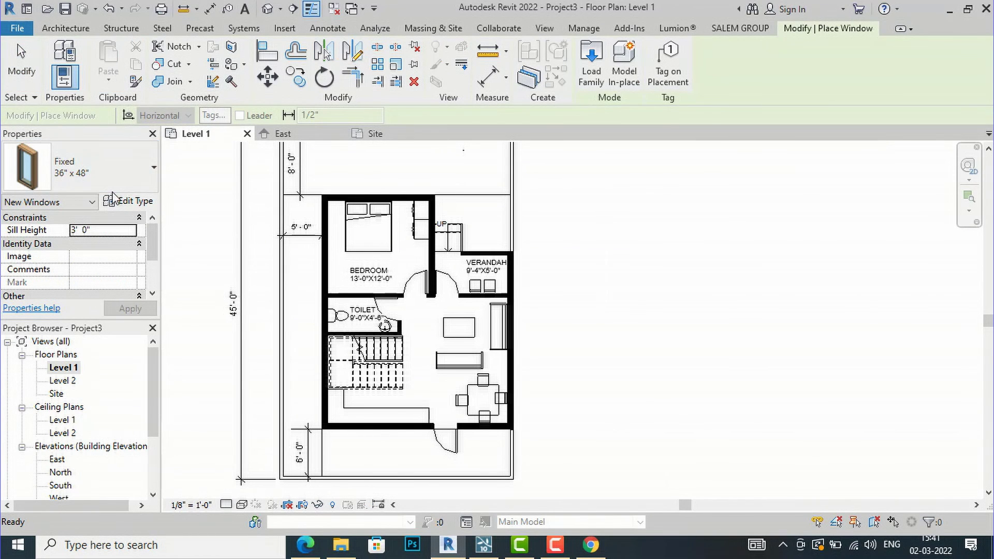
pyautogui.click(115, 179)
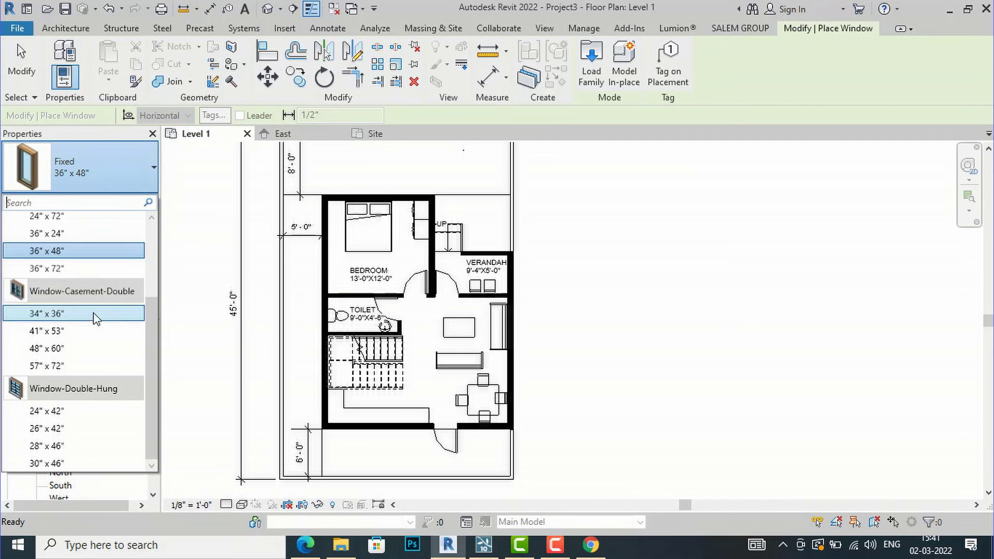
pyautogui.click(85, 349)
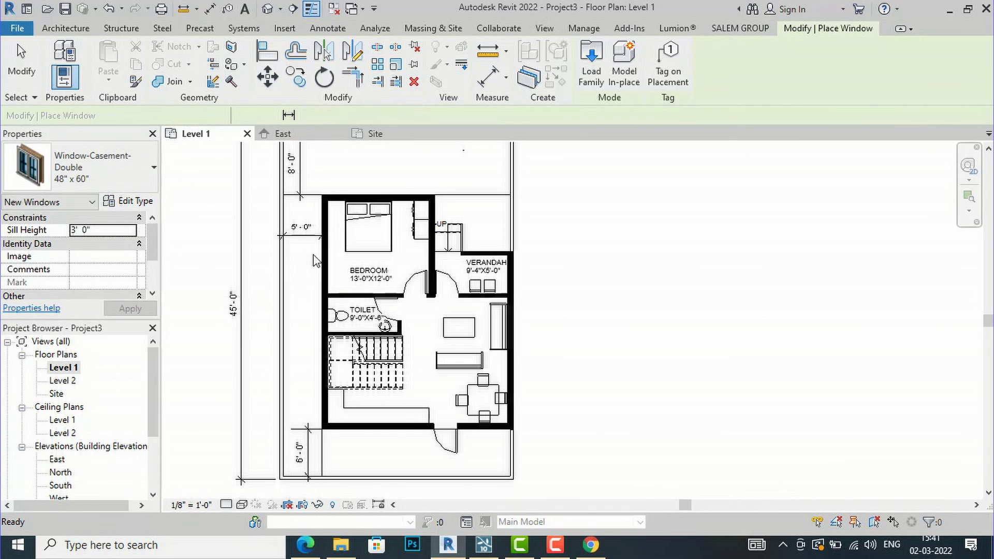
pyautogui.scroll(2, 319, 253)
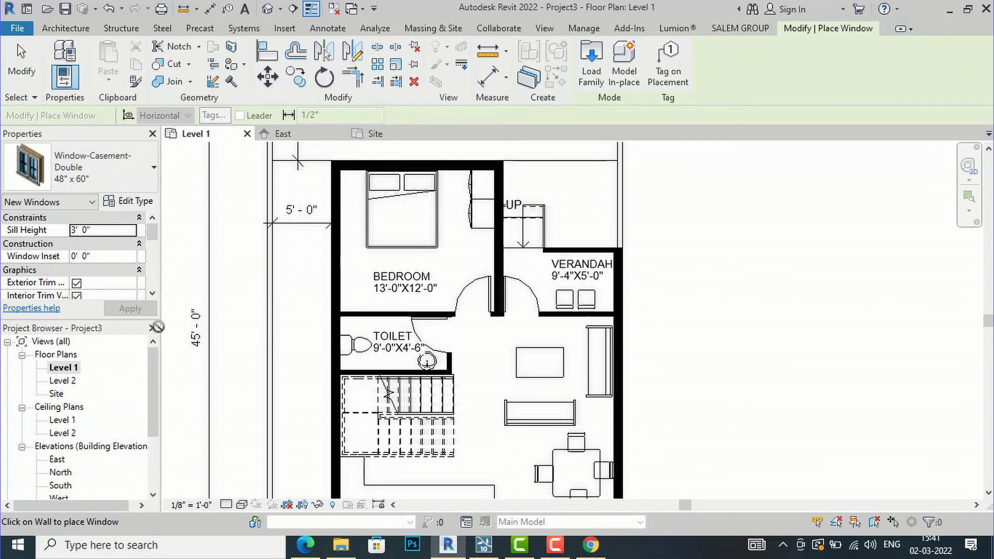
pyautogui.press('Escape')
pyautogui.press('Escape')
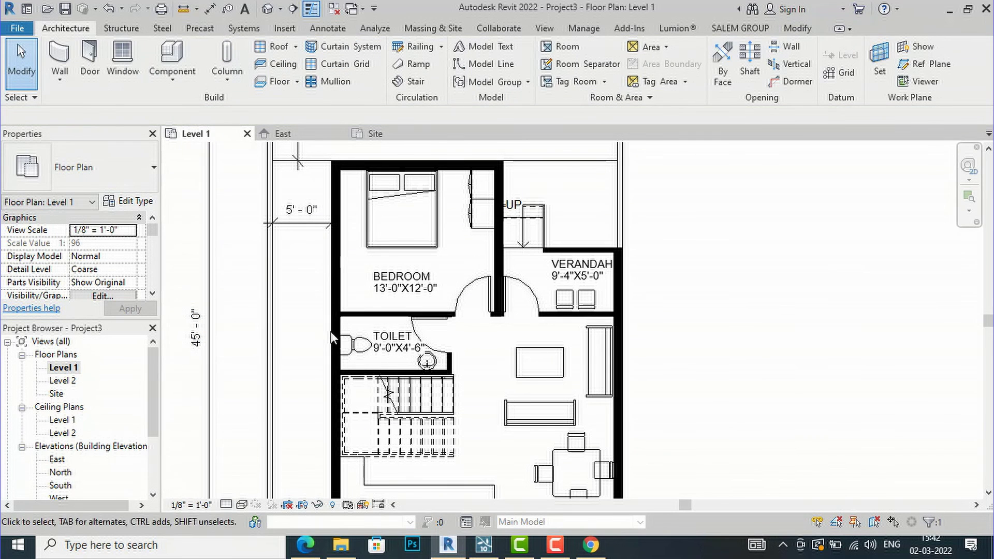
pyautogui.click(123, 58)
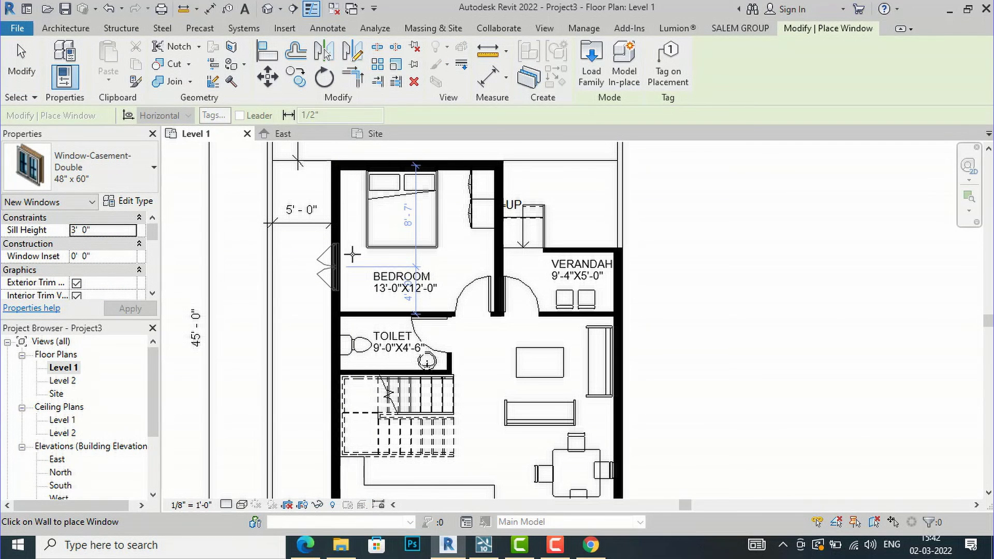
pyautogui.click(404, 239)
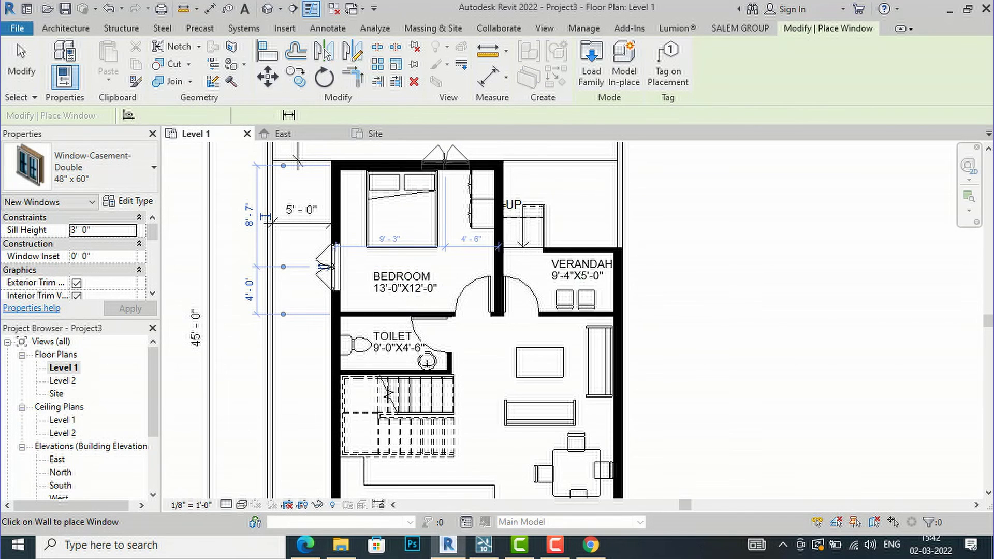
pyautogui.click(445, 165)
pyautogui.click(619, 282)
# - Place a Fixed 24" x 24" window with a 5'-0" sill height in the toilet's outer wall, behind the WC
pyautogui.scroll(-1, 668, 218)
pyautogui.scroll(2, 461, 259)
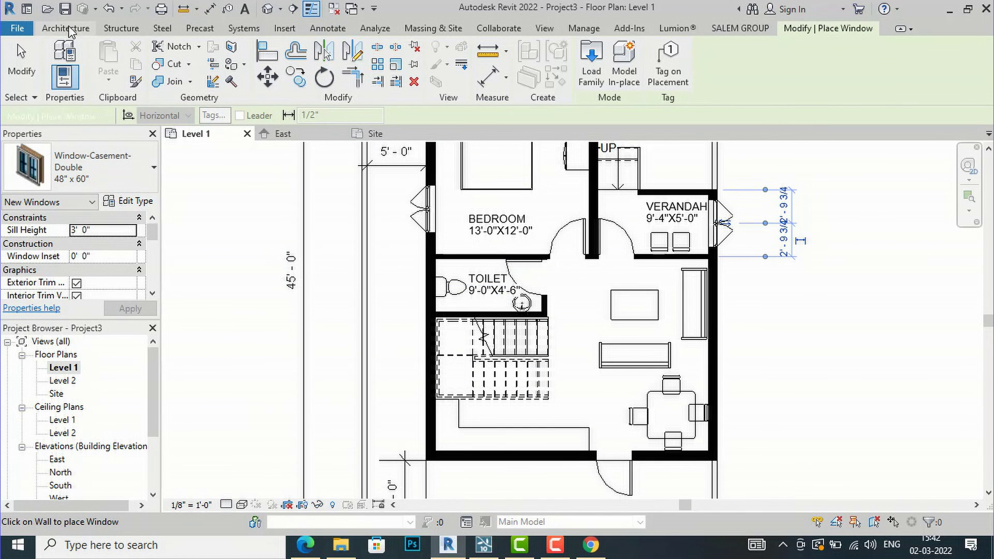
pyautogui.click(66, 28)
pyautogui.click(88, 166)
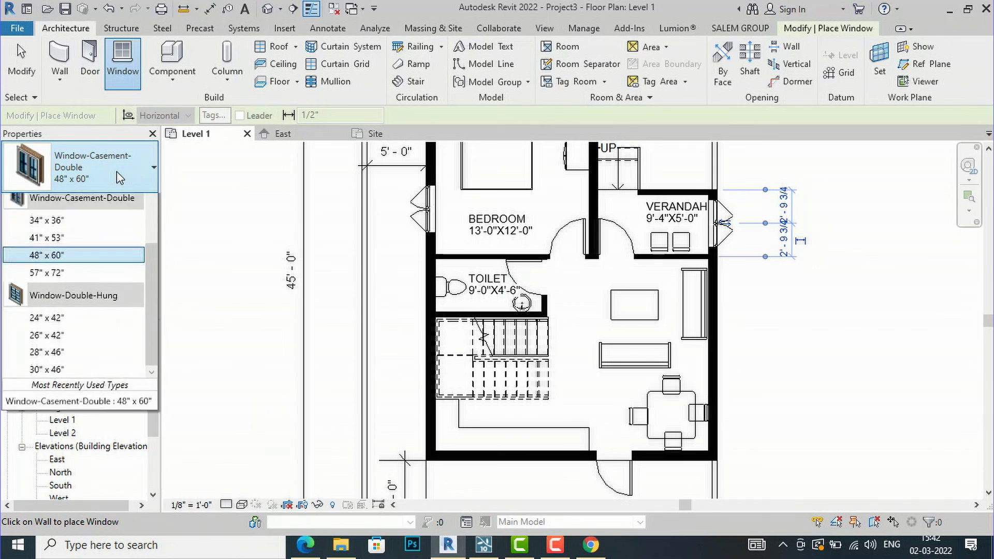
pyautogui.scroll(3, 83, 282)
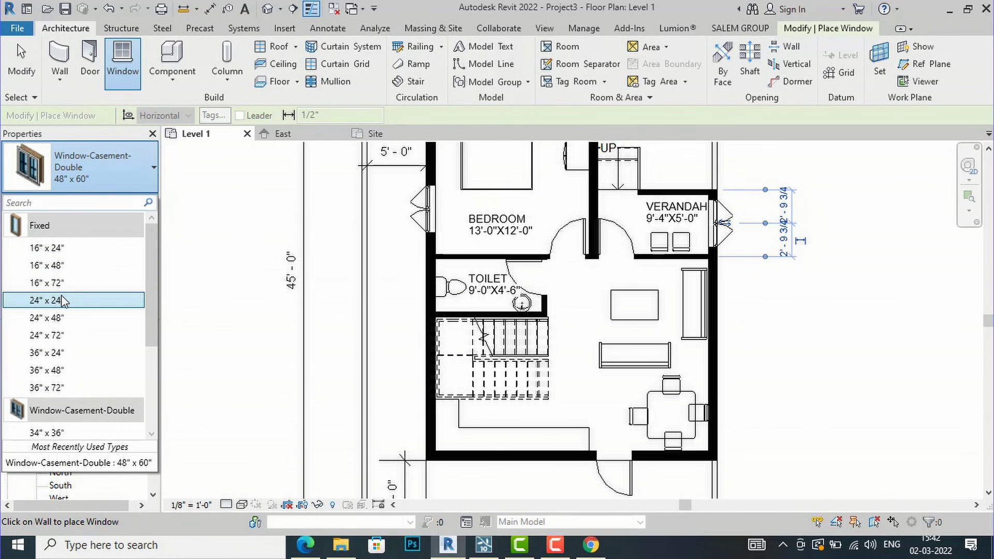
pyautogui.click(62, 301)
pyautogui.scroll(2, 409, 299)
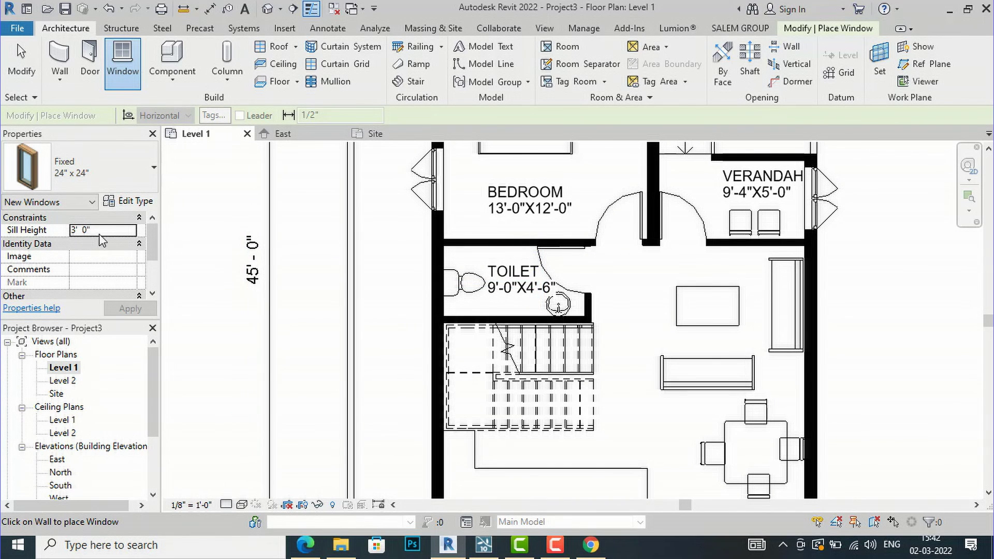
pyautogui.write('5')
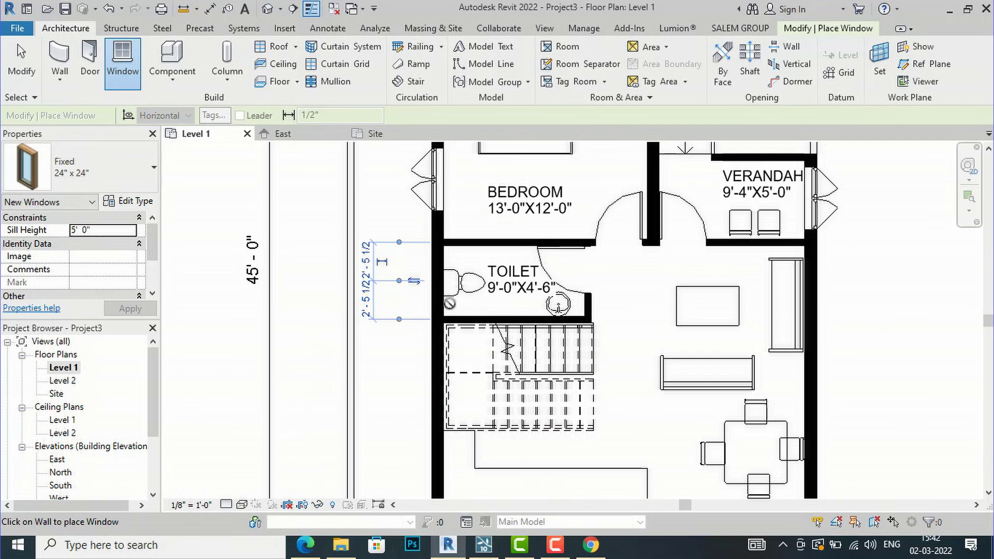
# - Set the sill height of the toilet's Fixed 24" x 24" window to 2'-6"
pyautogui.press('Escape')
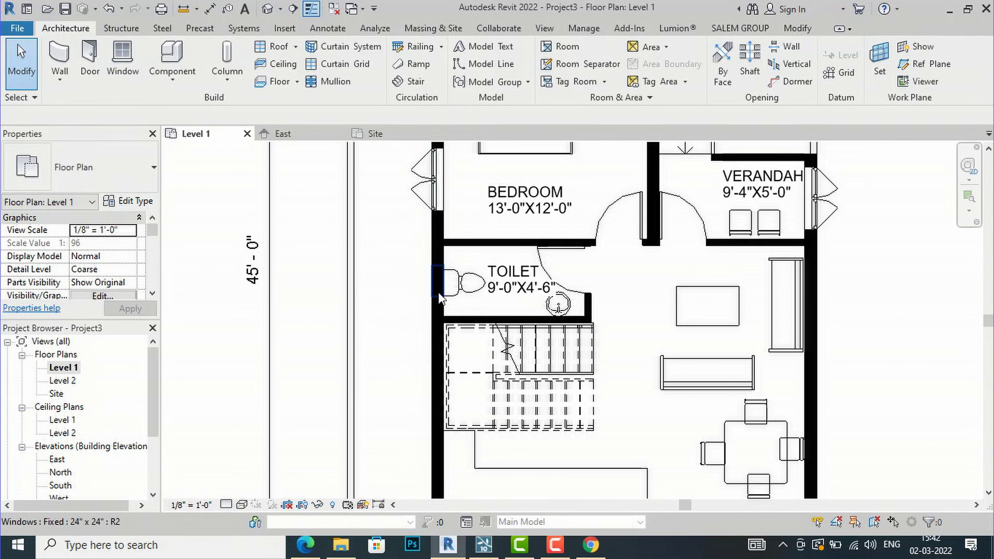
pyautogui.click(439, 299)
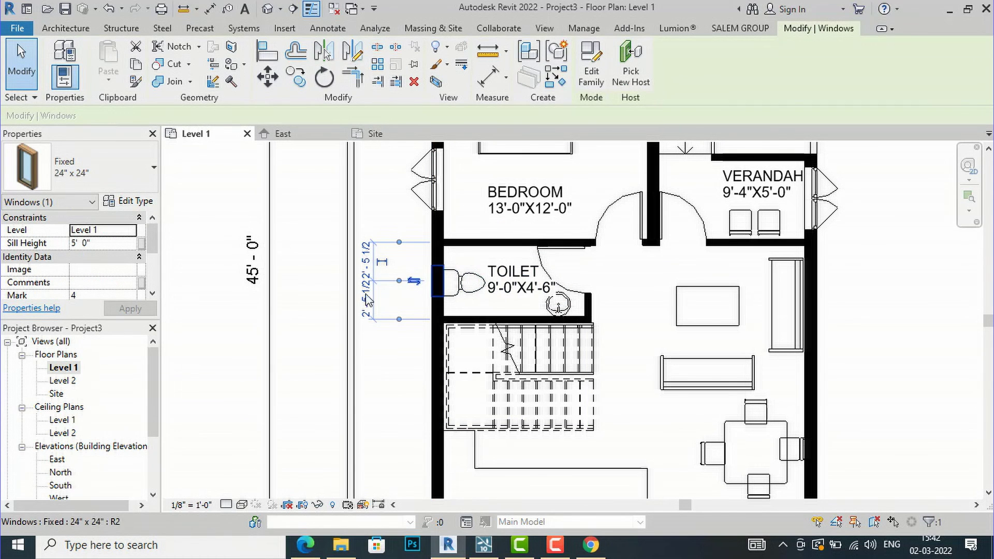
pyautogui.click(125, 248)
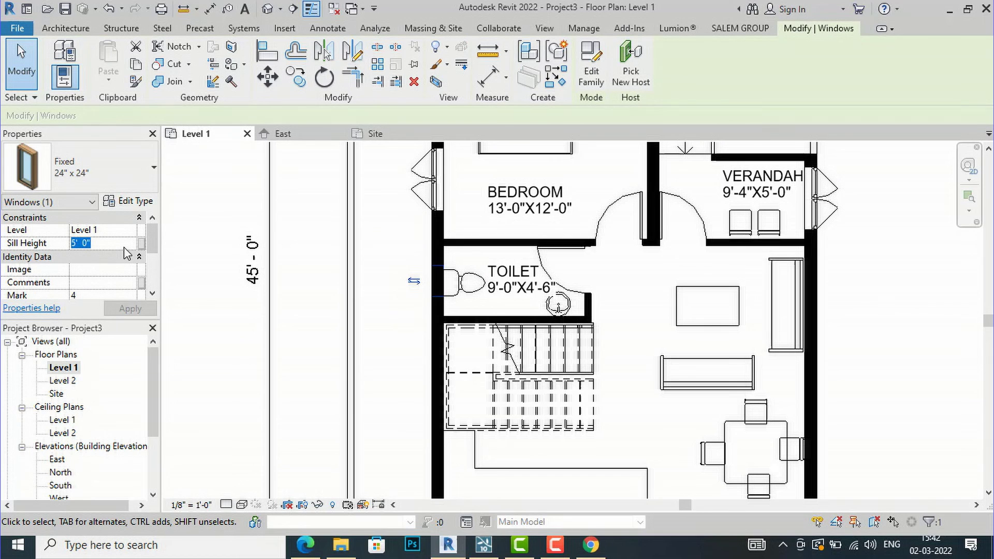
pyautogui.write("2' 6")
pyautogui.press('Return')
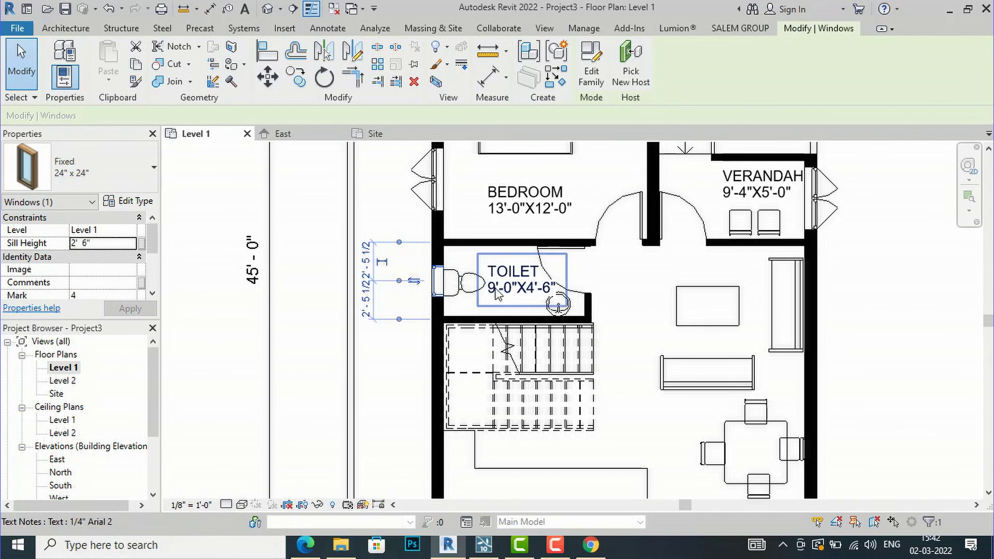
pyautogui.scroll(-2, 373, 246)
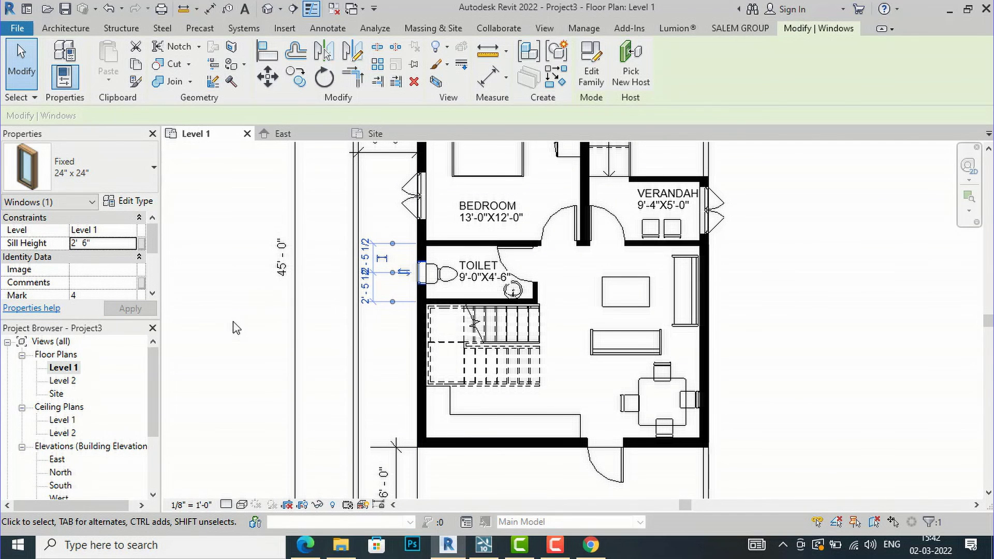
pyautogui.click(233, 327)
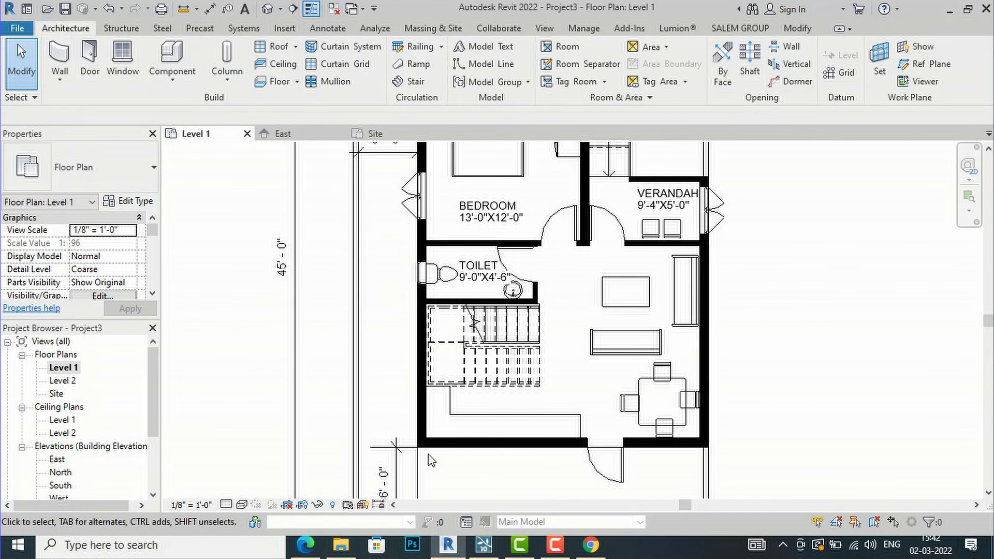
# - Place Window-Casement-Double 48" x 60" windows in the outer wall beside the staircase, on both sides of the rear door, and in the living-area side wall
pyautogui.click(130, 70)
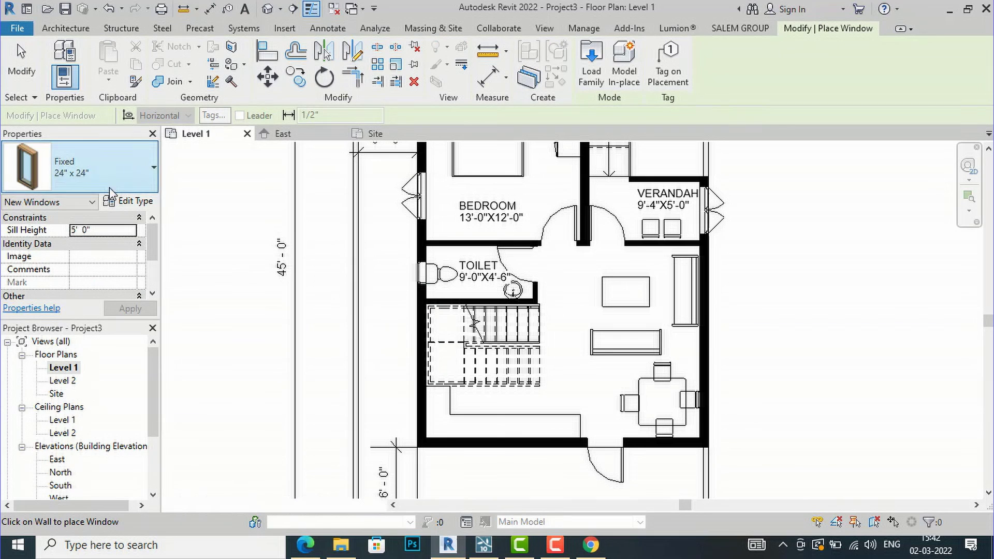
pyautogui.click(111, 189)
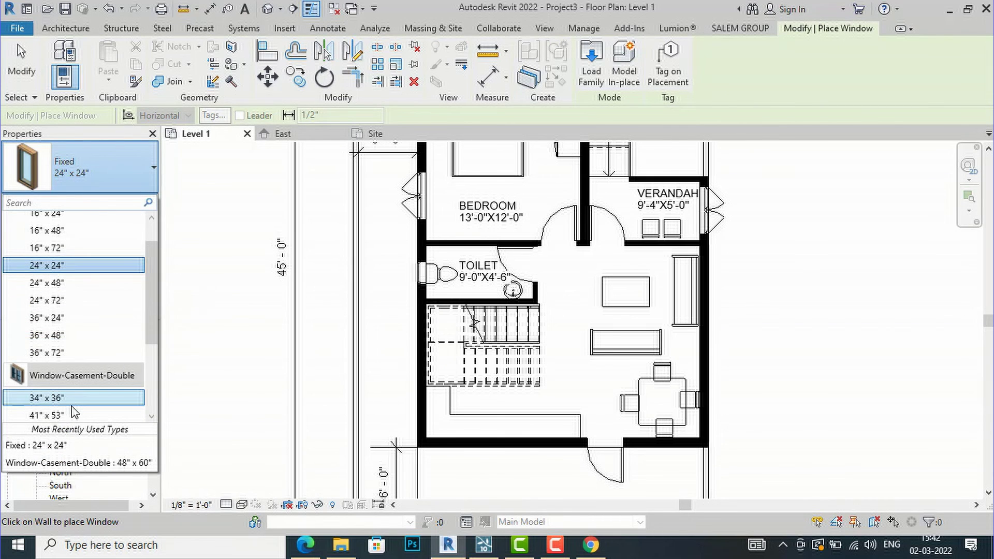
pyautogui.scroll(-2, 73, 399)
pyautogui.click(63, 362)
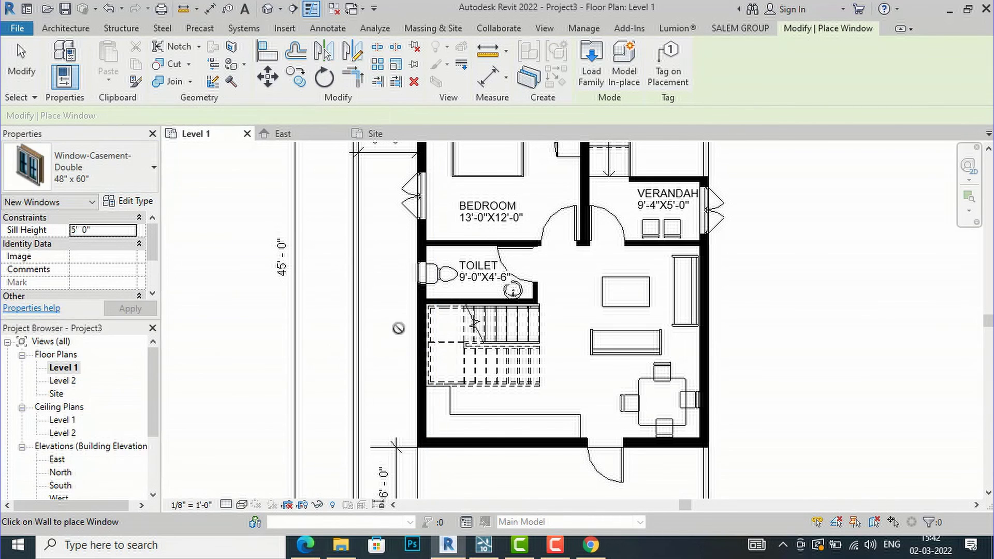
pyautogui.click(413, 345)
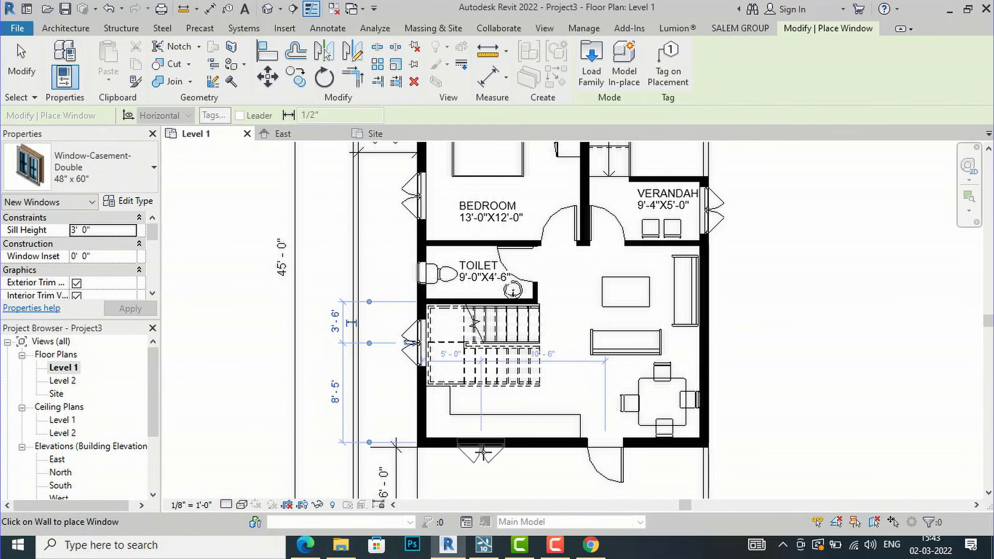
pyautogui.click(512, 452)
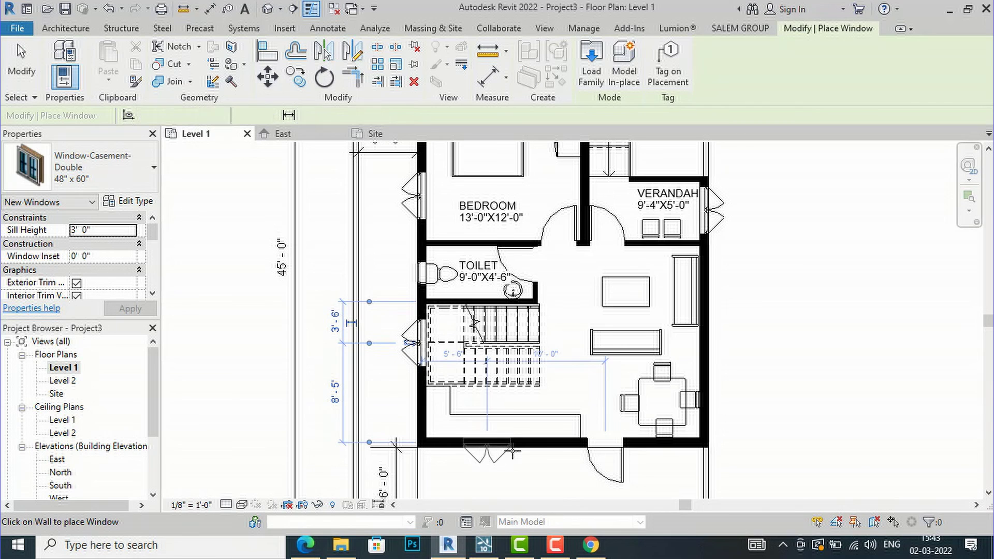
pyautogui.click(667, 450)
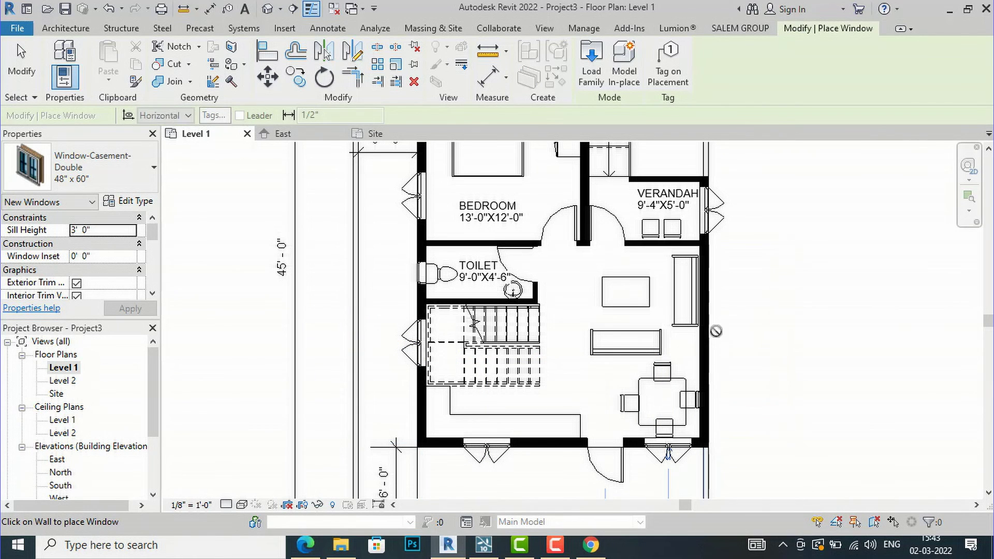
pyautogui.click(713, 345)
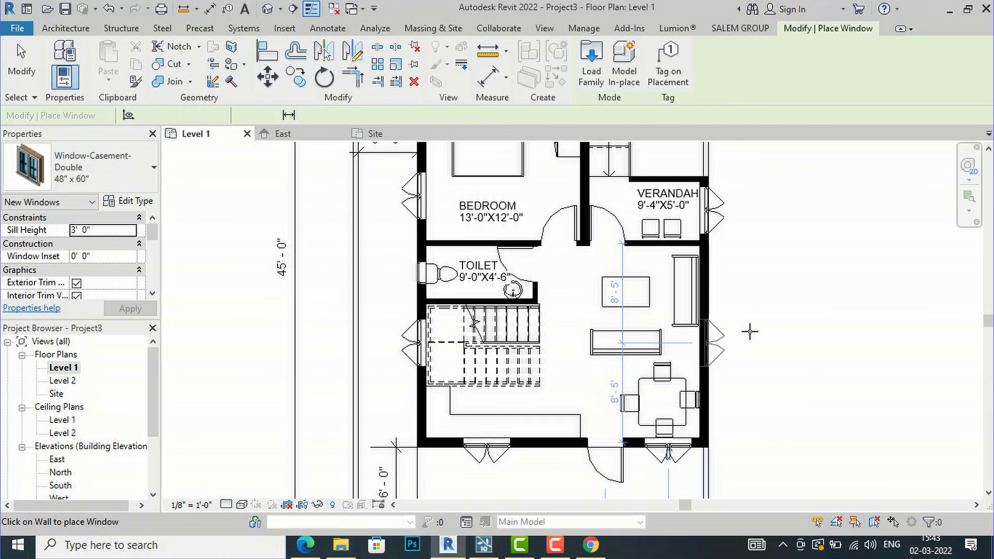
pyautogui.scroll(-2, 474, 348)
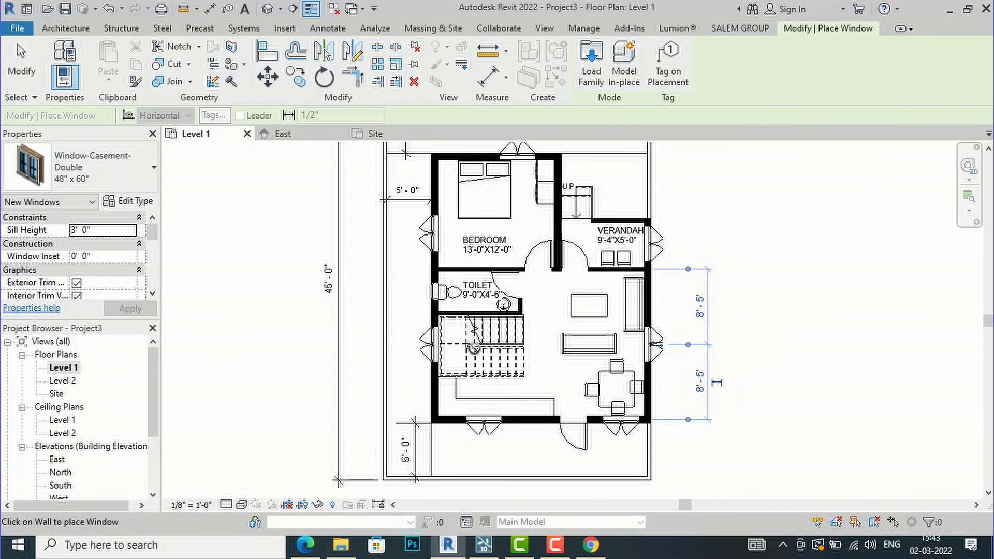
pyautogui.press('Escape')
pyautogui.press('Escape')
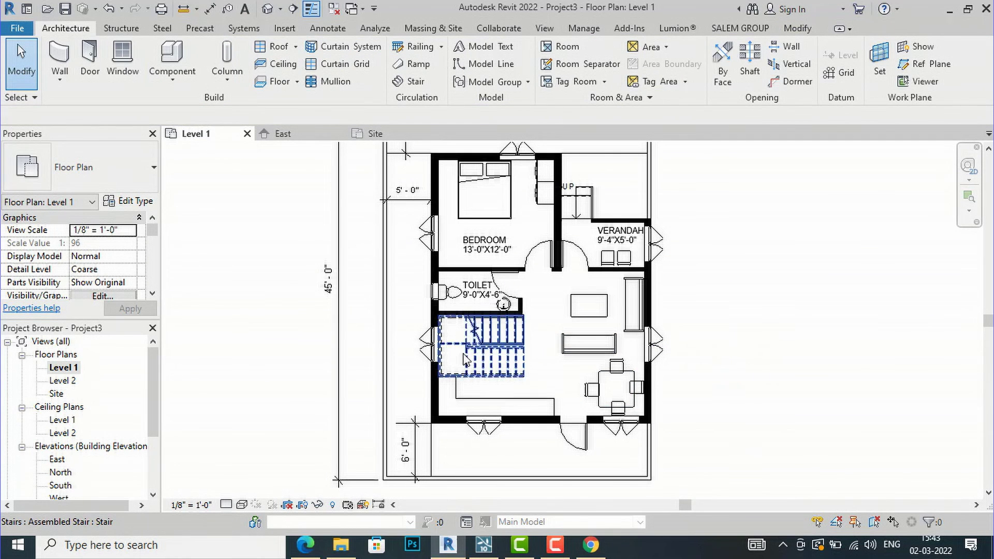
# - Look over the whole floor plan, and open the default 3D view to examine the house walls, windows, stairs and gate
pyautogui.scroll(-2, 465, 358)
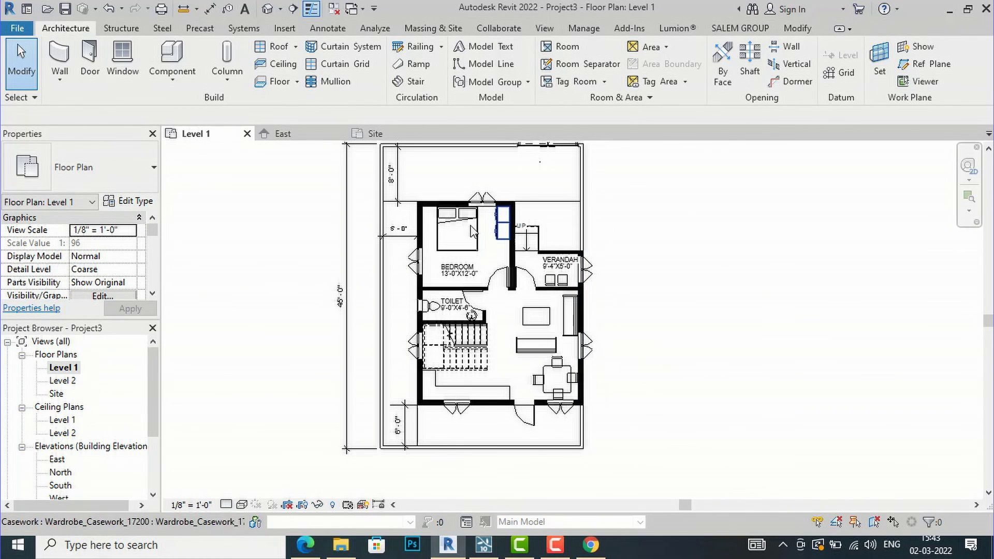
pyautogui.moveTo(500, 250); pyautogui.dragTo(489, 260, button='middle')
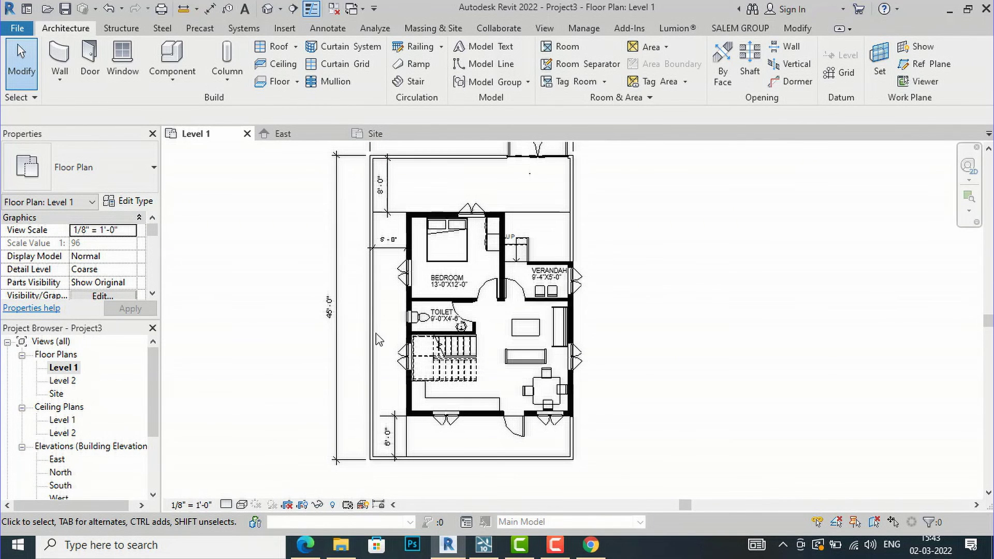
pyautogui.scroll(-1, 380, 340)
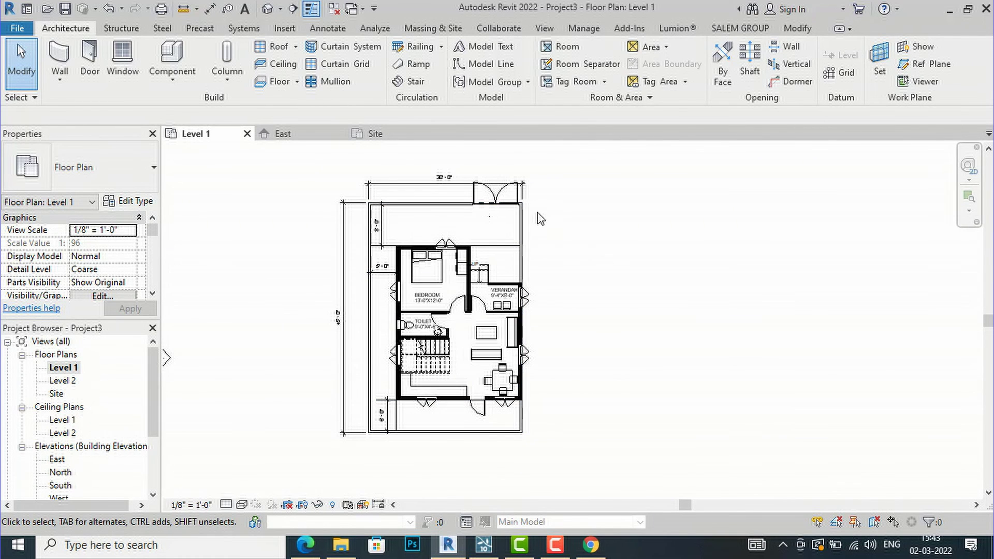
pyautogui.scroll(1, 543, 215)
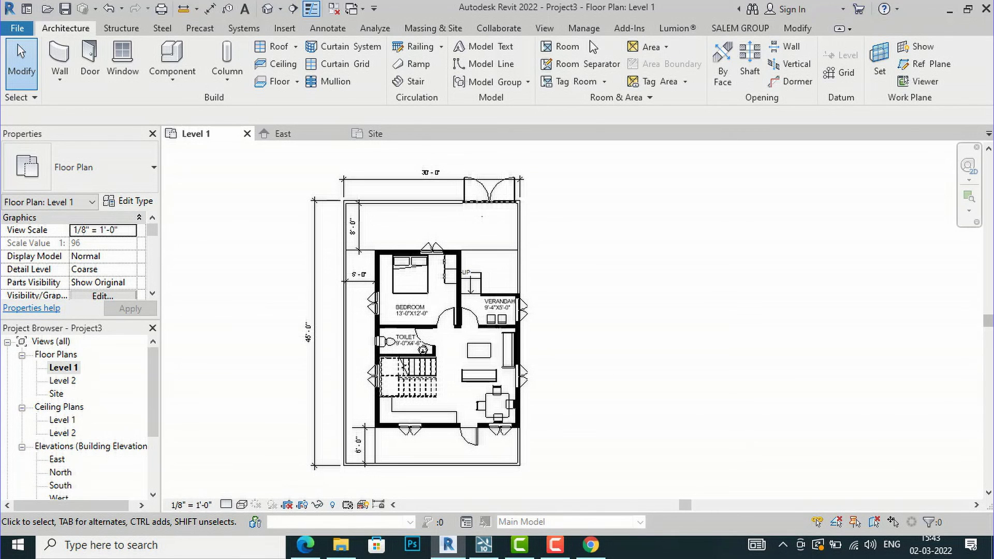
pyautogui.click(267, 8)
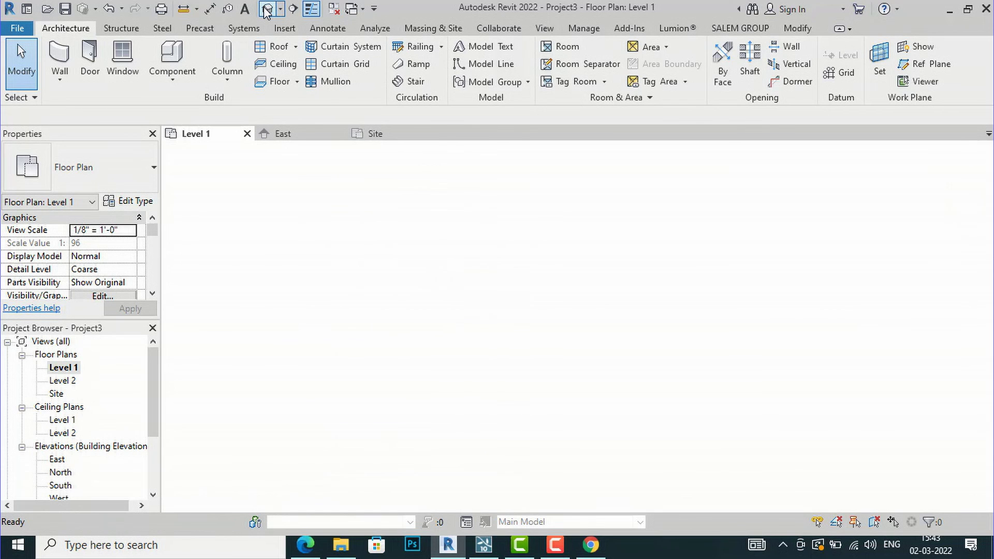
pyautogui.scroll(3, 594, 315)
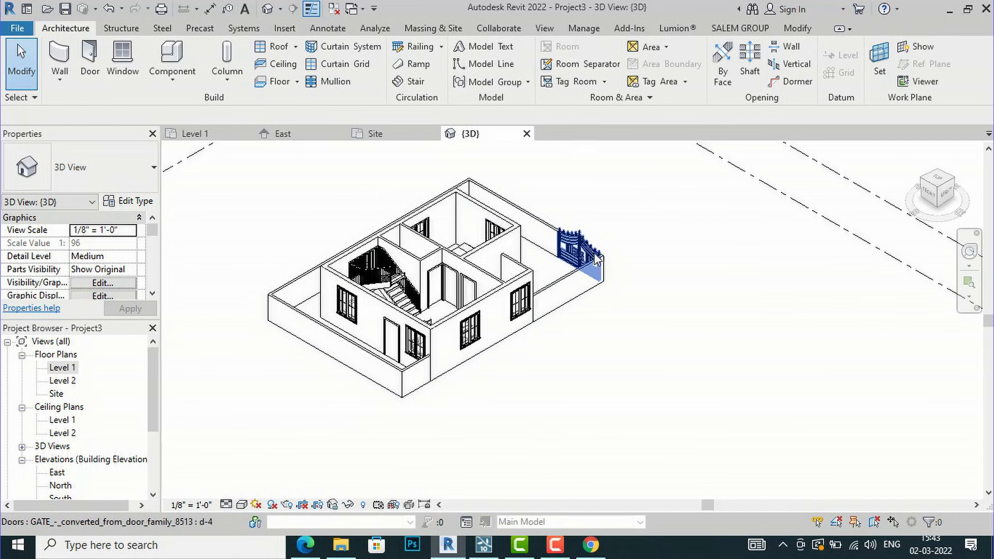
pyautogui.scroll(2, 306, 277)
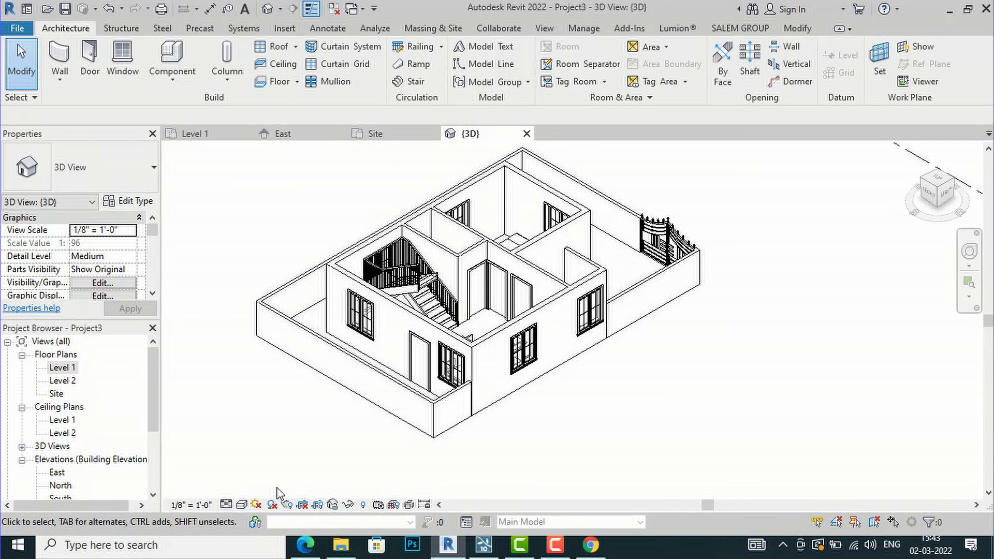
# - Set the 3D view's visual style to Realistic and return to the Level 1 floor plan
pyautogui.click(241, 505)
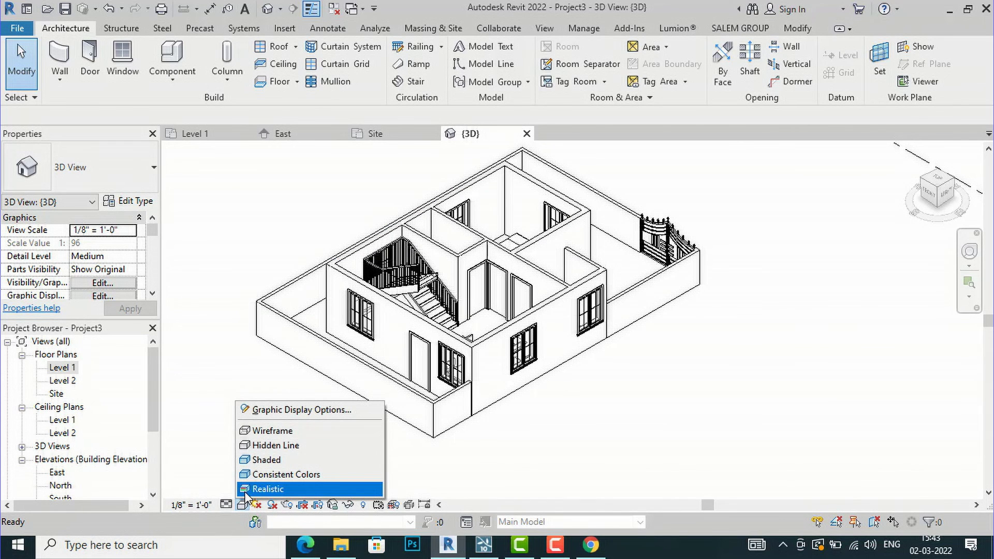
pyautogui.click(245, 489)
pyautogui.hotkey('ctrl', 'Tab')
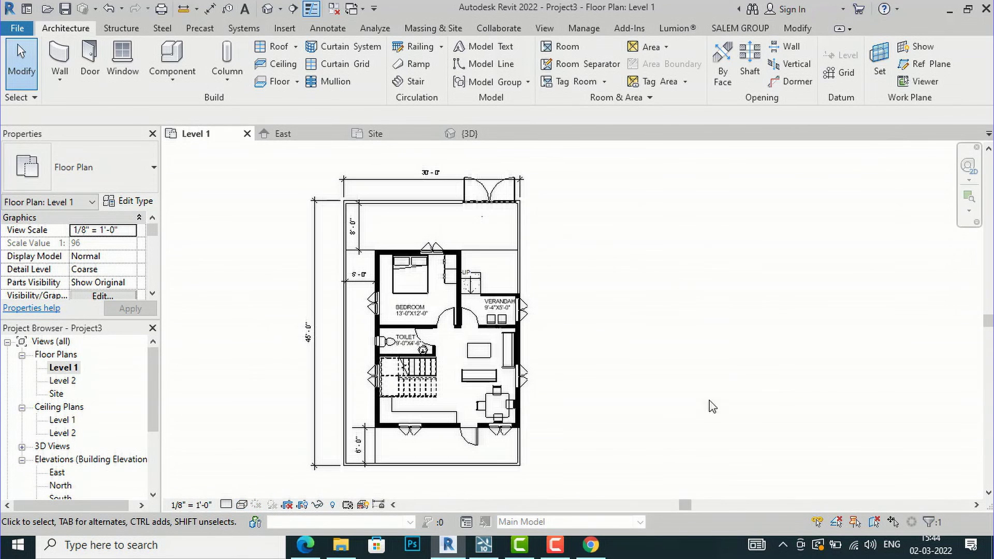